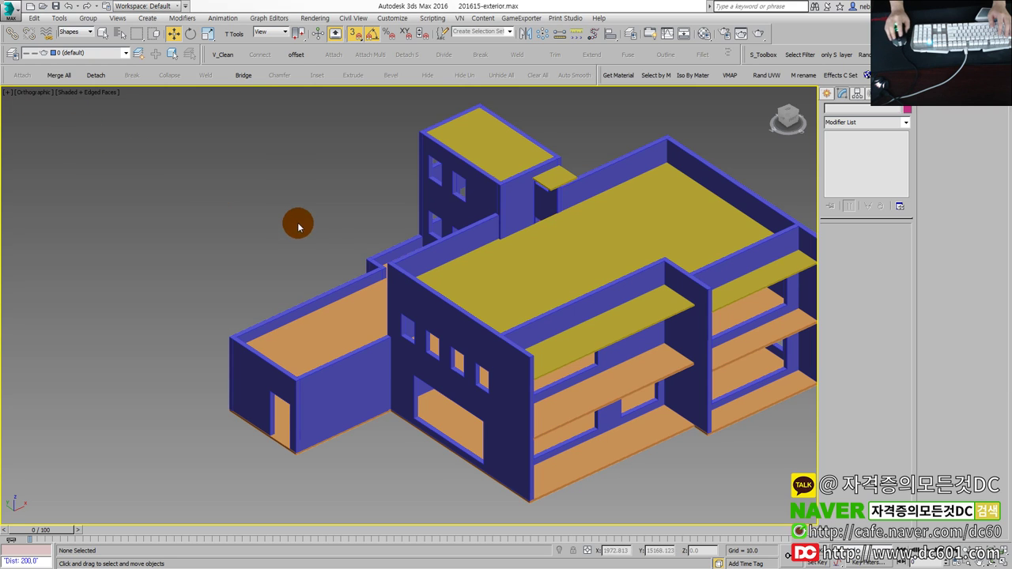
Step: Pan, orbit and zoom around the building model to an elevated, near top-down view
middle_click_drag(350, 233, 319, 262)
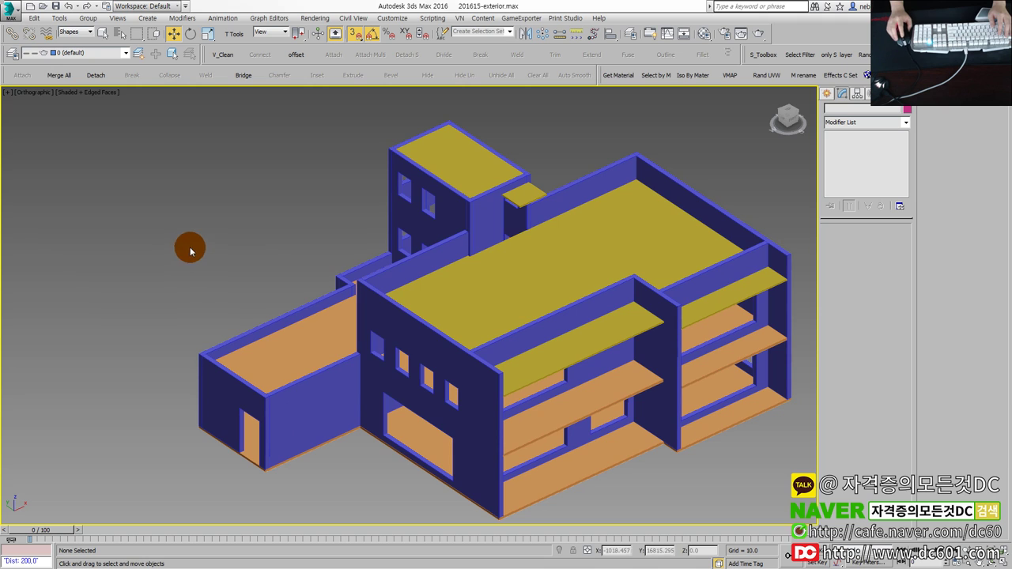
mouse_move(395, 255)
middle_mouse_down("alt")
mouse_move(492, 345)
mouse_move(479, 244)
middle_mouse_up("alt")
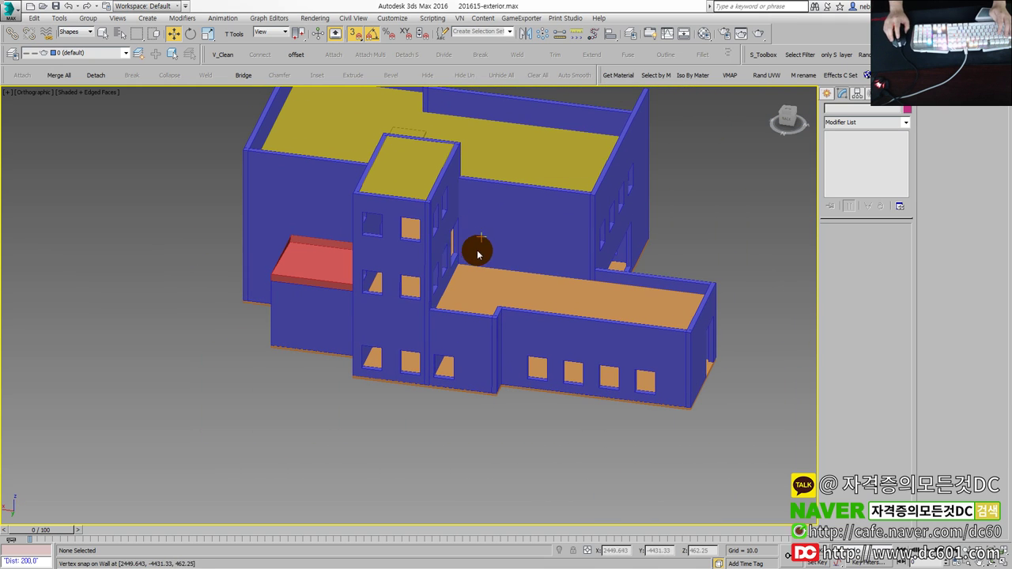
mouse_move(372, 253)
middle_mouse_down("alt")
mouse_move(266, 210)
mouse_move(576, 335)
mouse_move(498, 306)
middle_mouse_up("alt")
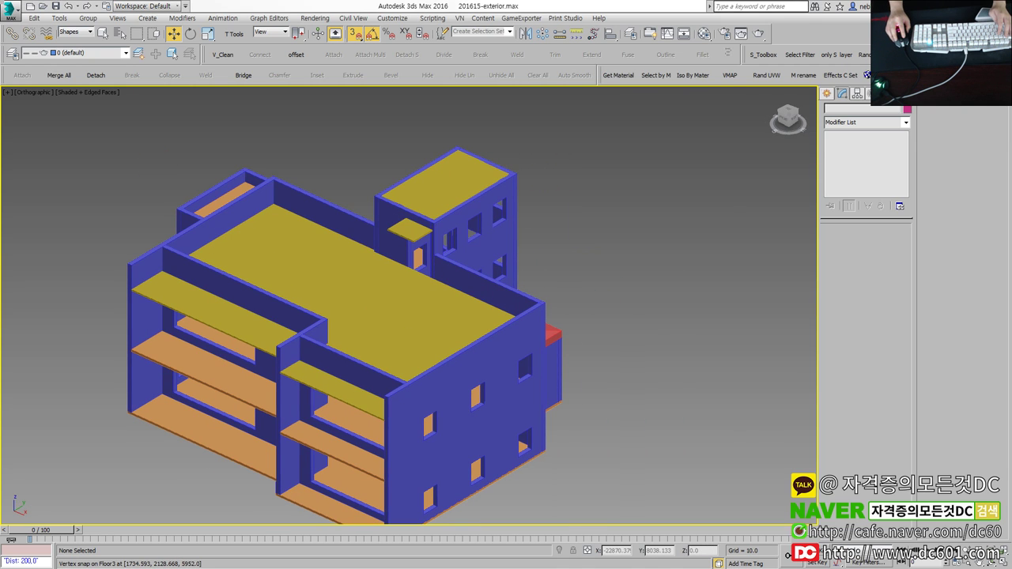
middle_click_drag(213, 164, 339, 208)
mouse_move(264, 192)
middle_mouse_down("alt")
mouse_move(295, 222)
mouse_move(397, 195)
middle_mouse_up("alt")
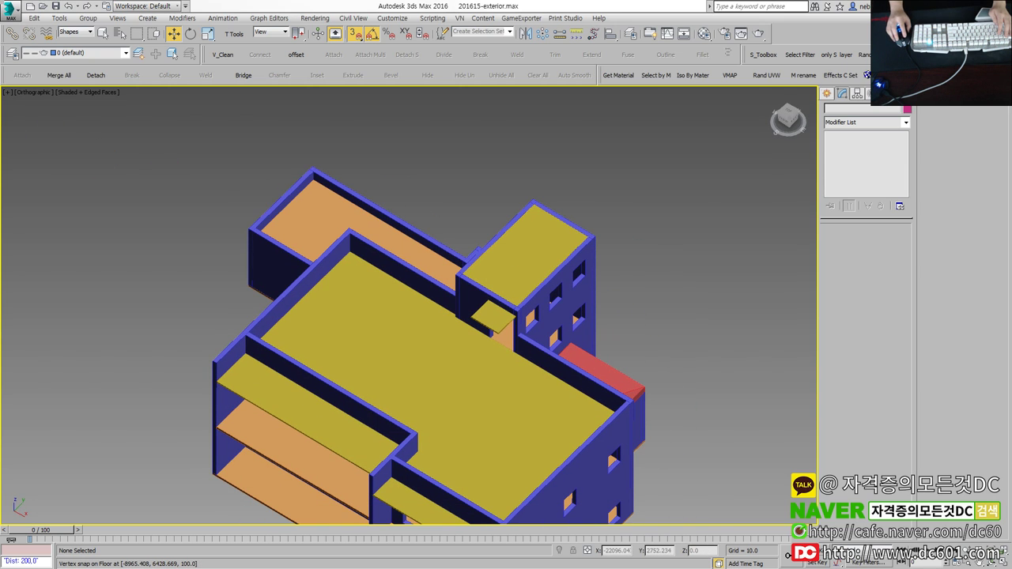
scroll(237, 215, "down", 2)
scroll(235, 215, "down", 2)
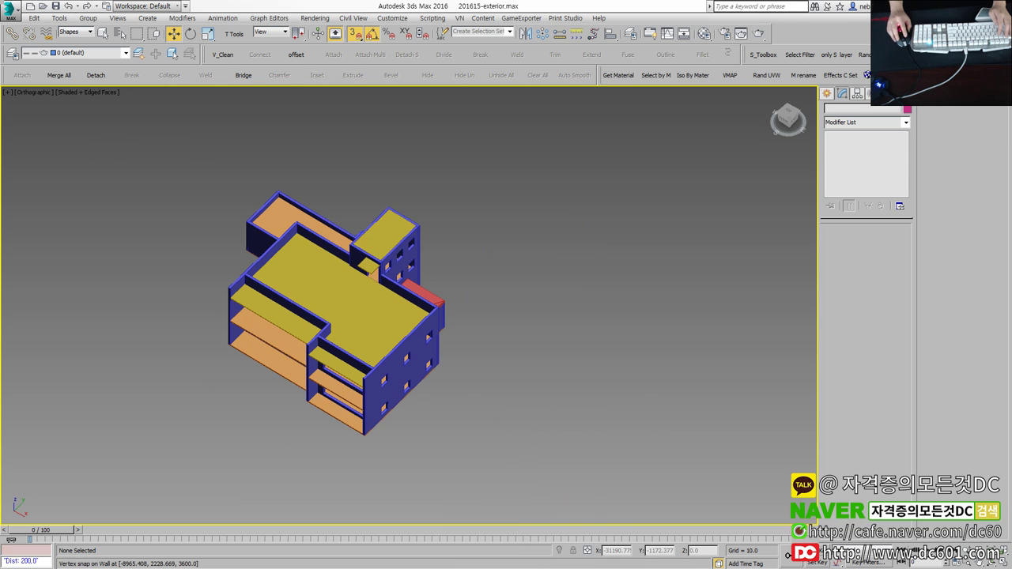
right_click(190, 147)
left_click(143, 185)
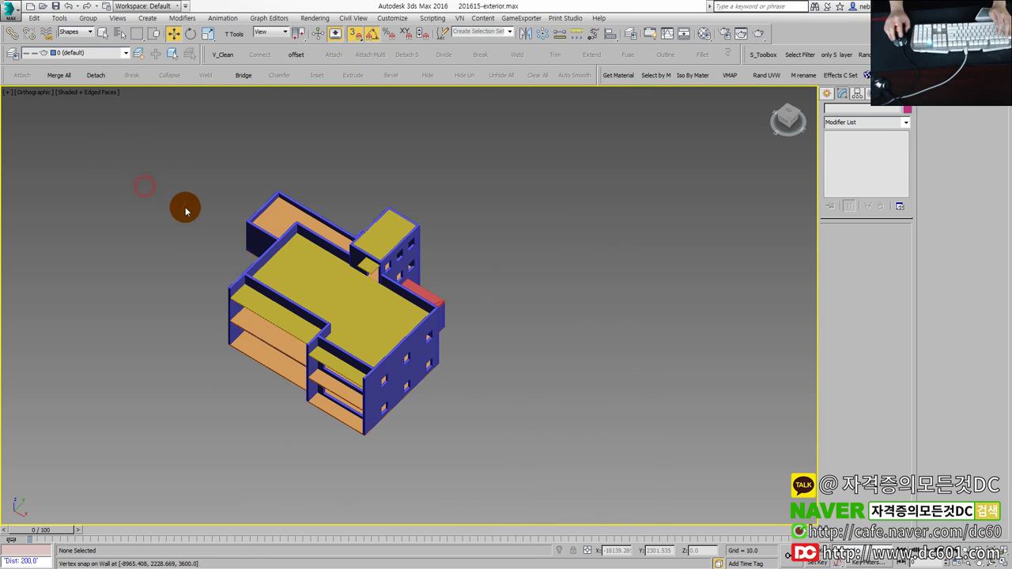
scroll(207, 210, "up", 2)
scroll(237, 209, "up", 2)
scroll(250, 208, "down", 2)
Step: Unhide all objects to reveal the elevation drawings, select a drawing group, then switch to the PDF
right_click(249, 208)
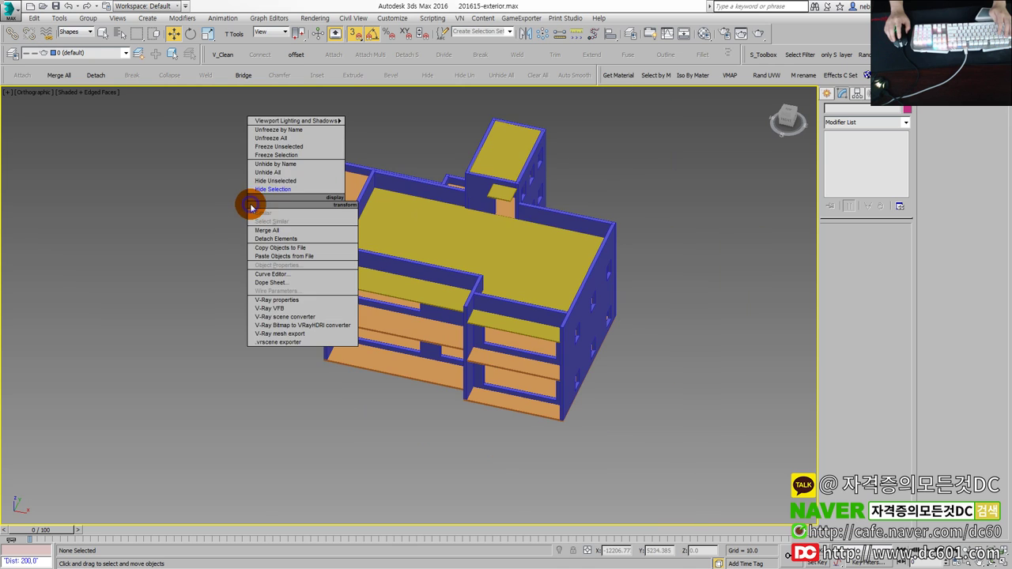
left_click(284, 179)
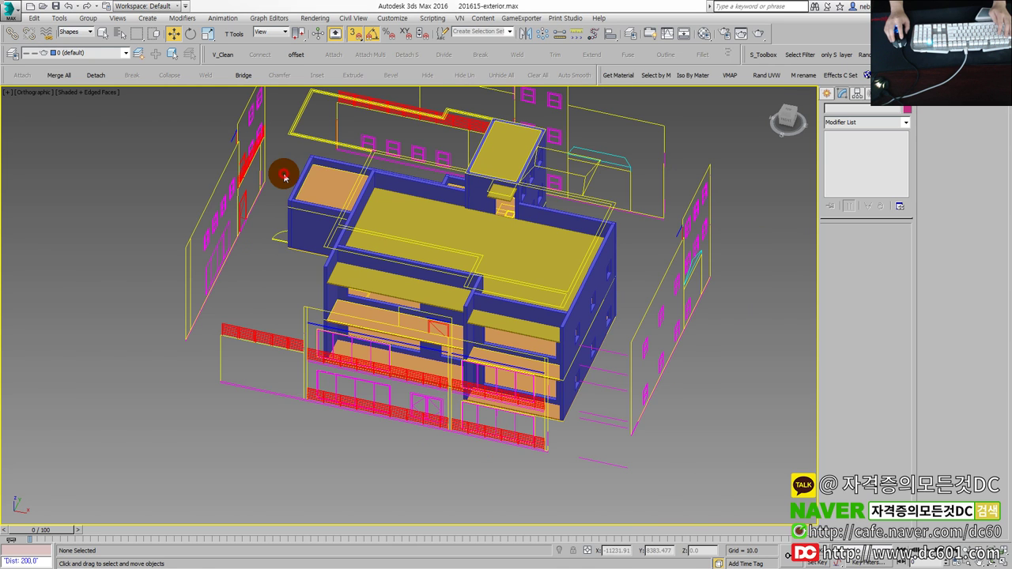
middle_click_drag(271, 228, 351, 210, "alt")
left_click(362, 184)
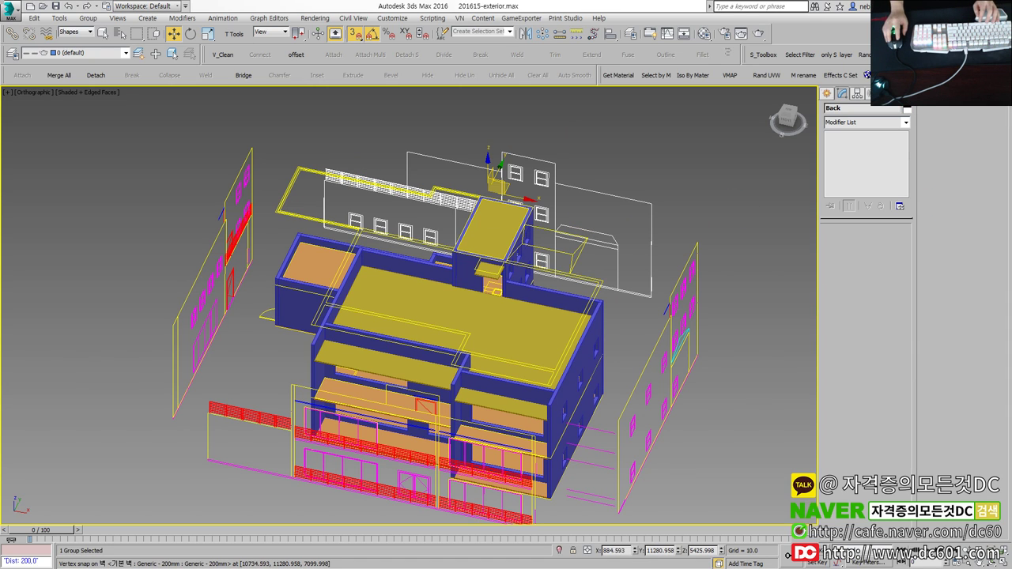
key("alt+Tab")
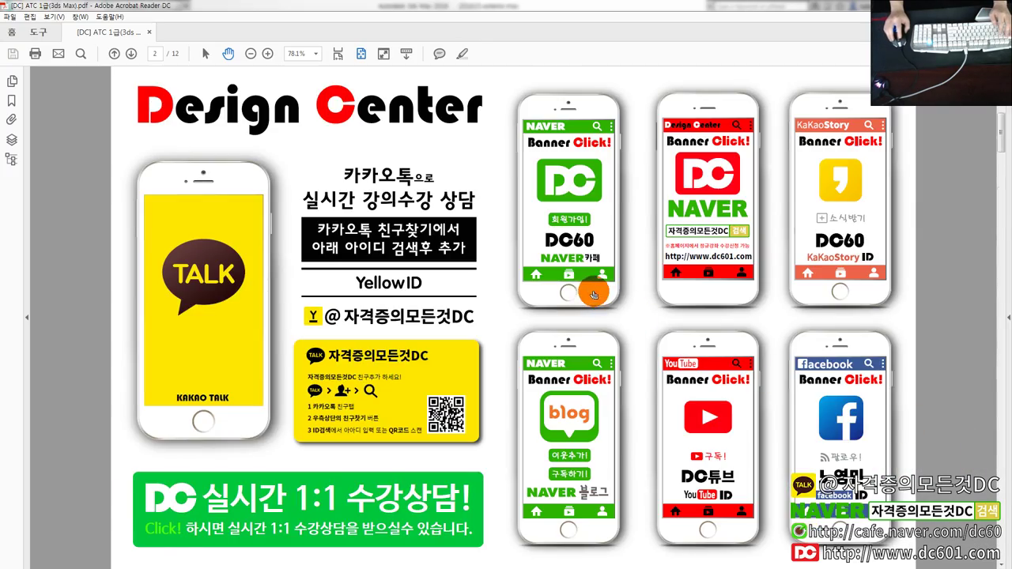
Step: Scroll the exam PDF to the page 11 3ds MAX 1급 exterior modelling task notes
scroll(585, 283, "down", 3)
scroll(585, 283, "down", 3)
scroll(586, 285, "down", 3)
scroll(585, 284, "down", 3)
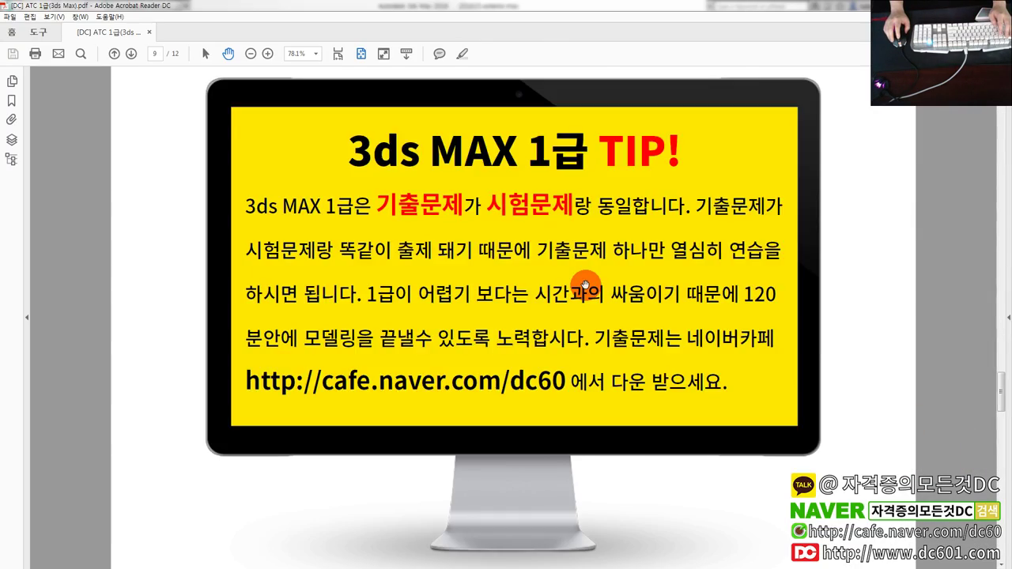
scroll(585, 284, "down", 3)
scroll(585, 285, "down", 3)
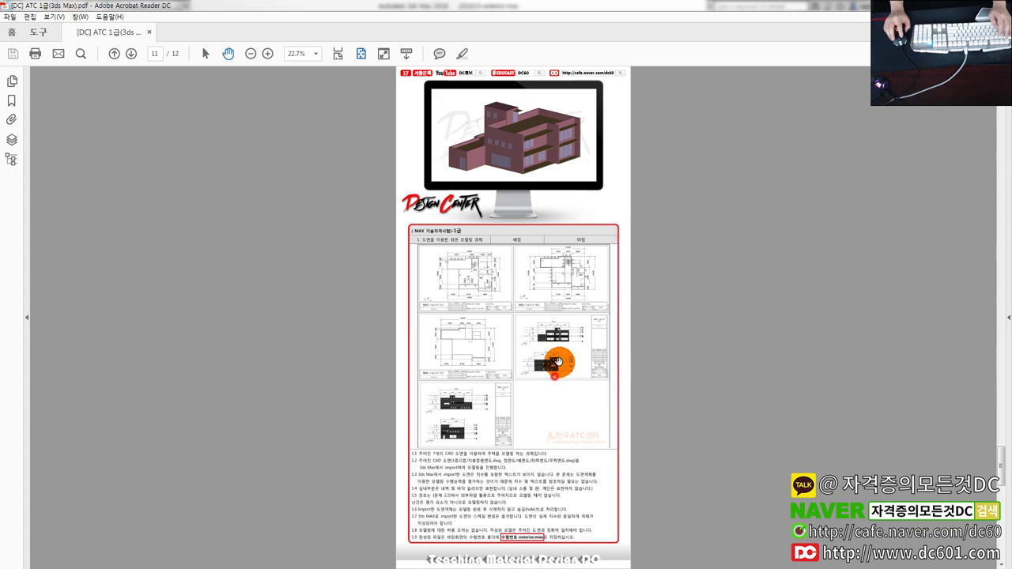
scroll(545, 443, "down", 2)
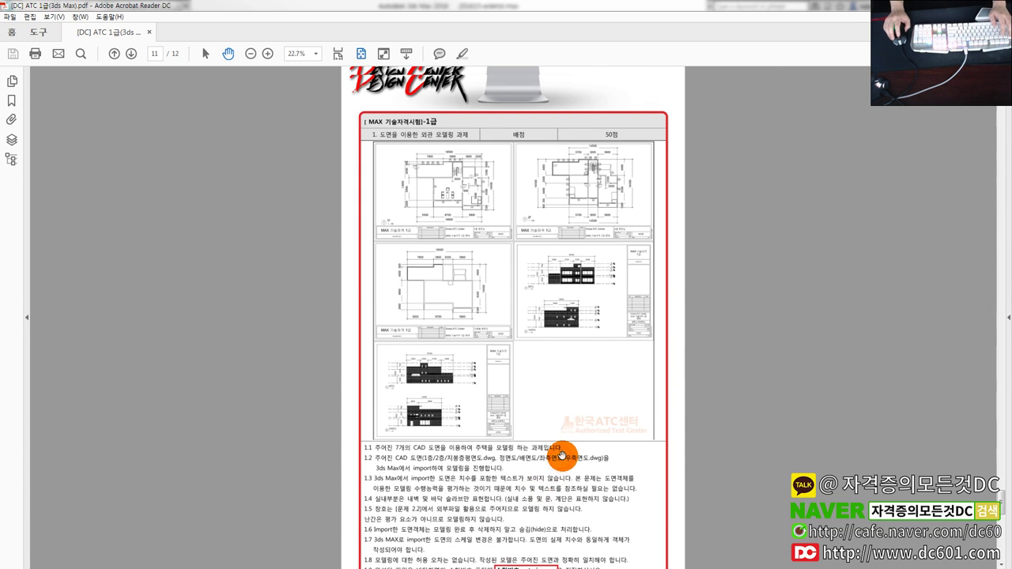
scroll(557, 459, "up", 3, "ctrl")
scroll(580, 309, "up", 1, "ctrl")
scroll(580, 309, "down", 1)
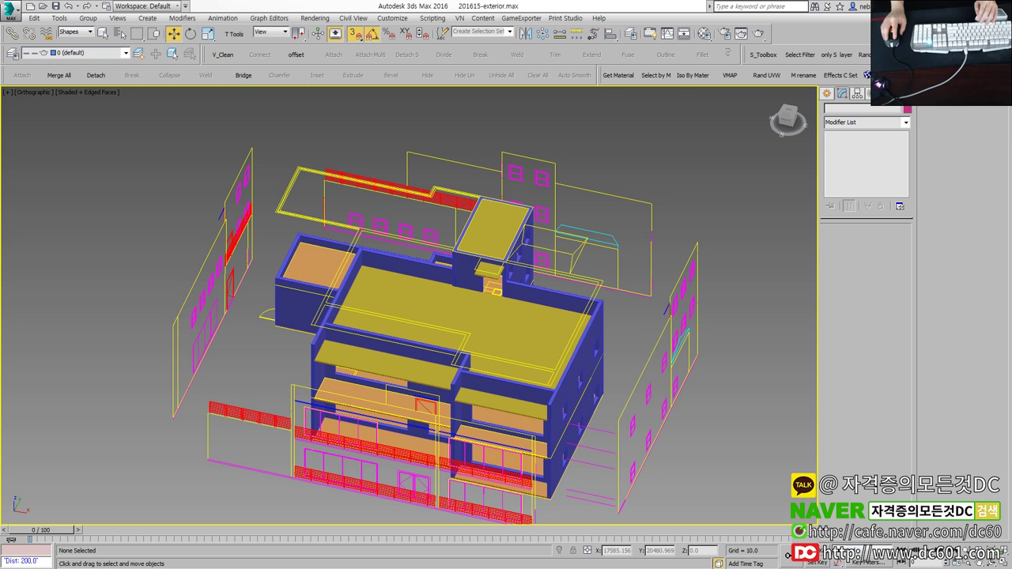
Step: Open 15-Last.max from recent files and maximize its shaded viewport without edge lines
right_click(741, 253)
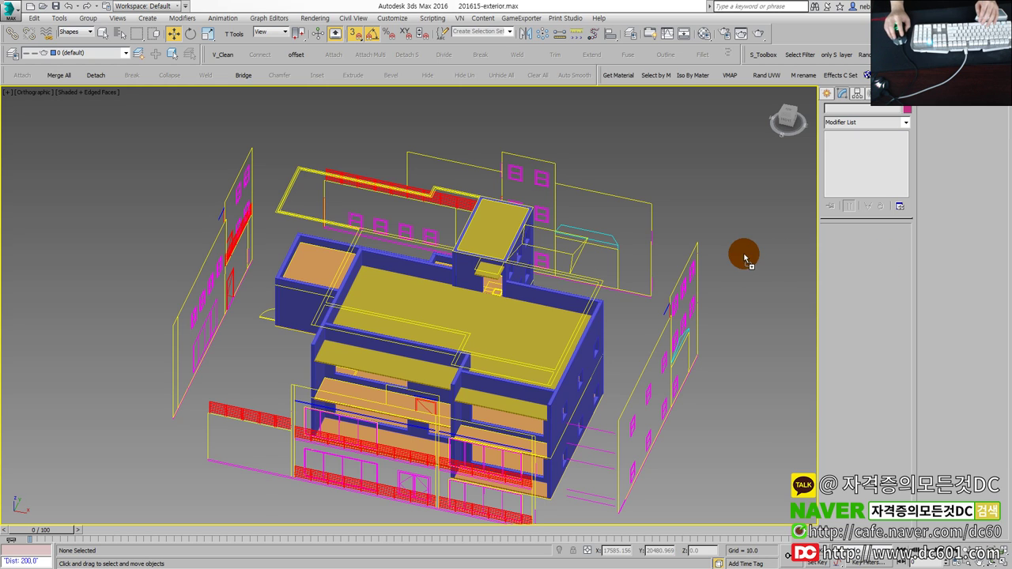
left_click(749, 260)
left_click(569, 327)
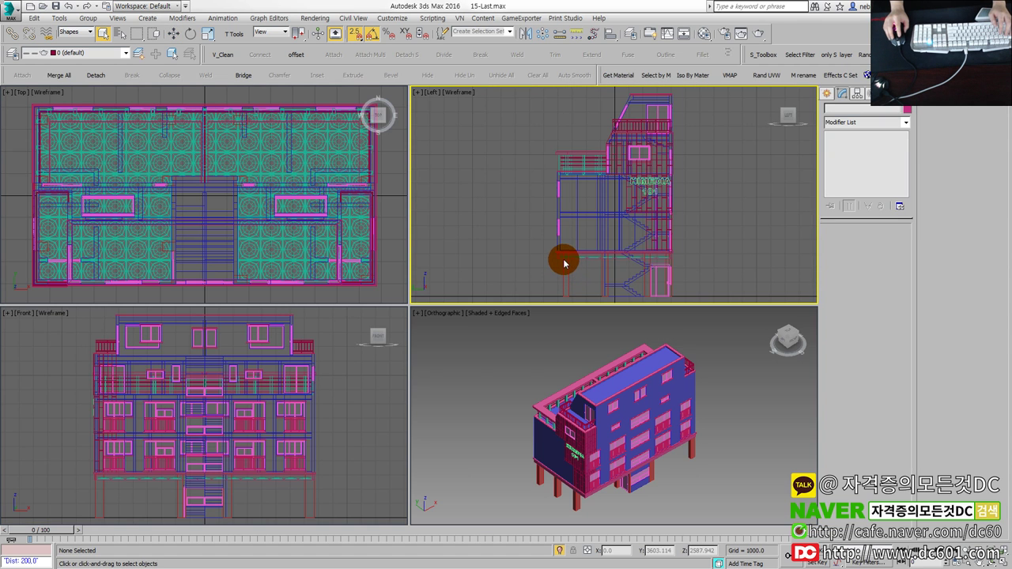
left_click(540, 369)
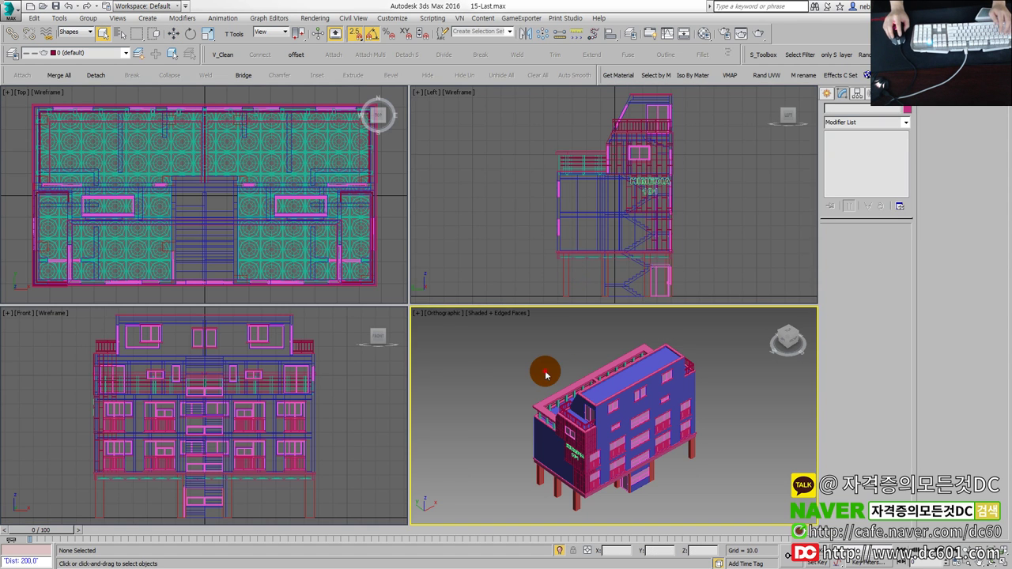
key("alt+w")
scroll(473, 282, "up", 4)
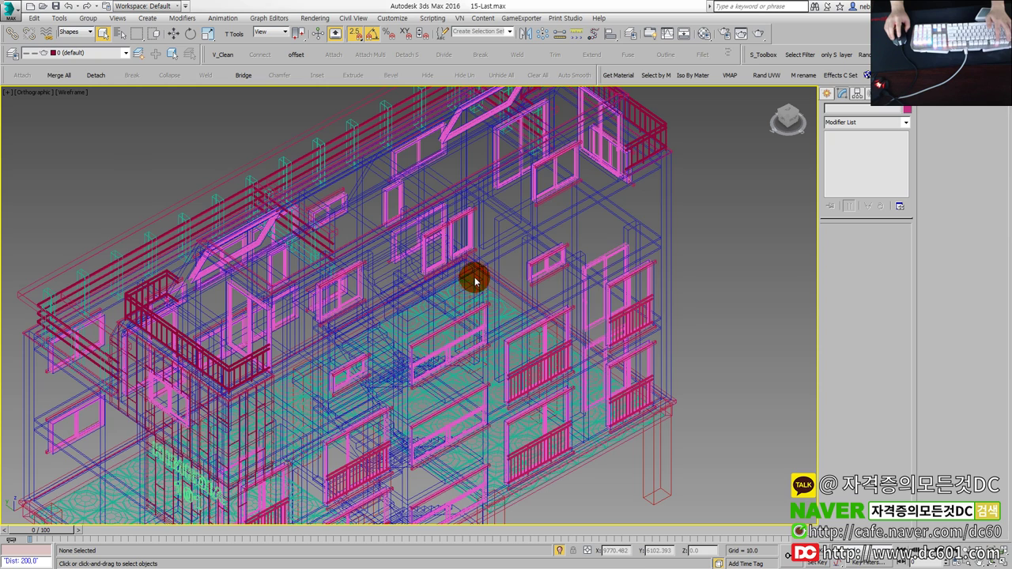
scroll(474, 277, "down", 2)
key("F4")
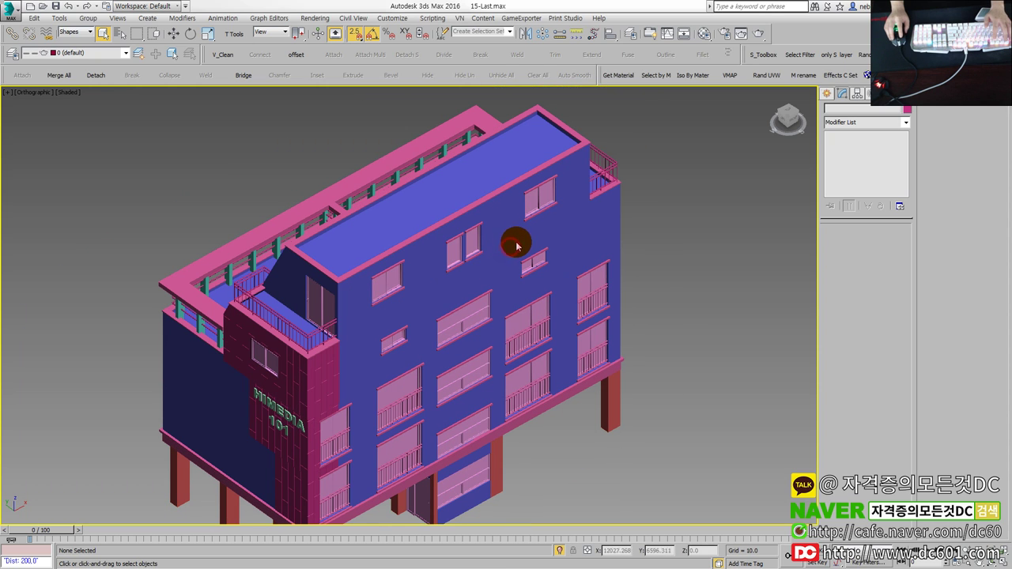
Step: Set the selection filter to All, delete the Wall mesh to look inside, then undo
left_click(91, 34)
scroll(71, 63, "up", 1)
left_click(70, 39)
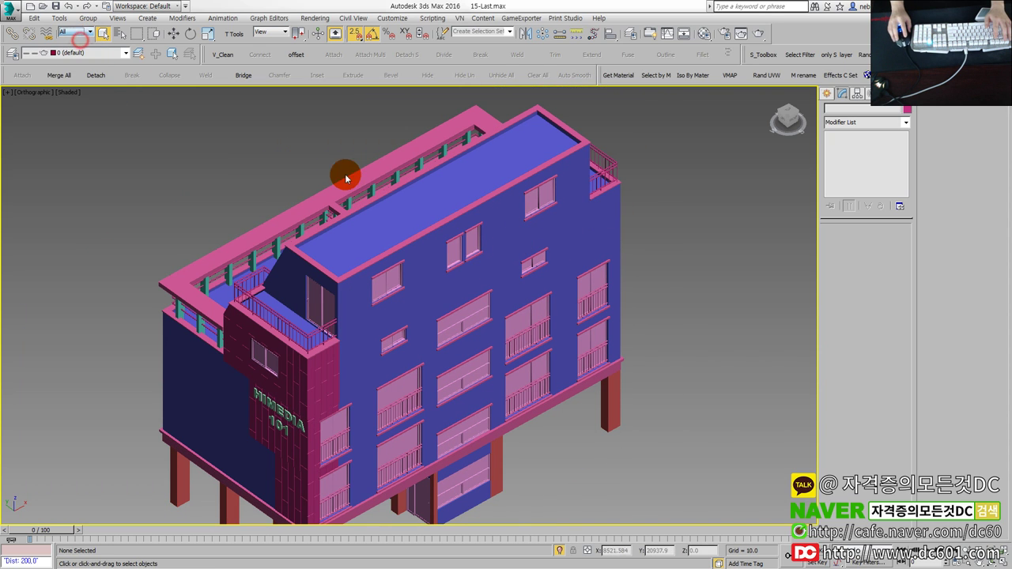
left_click(493, 242)
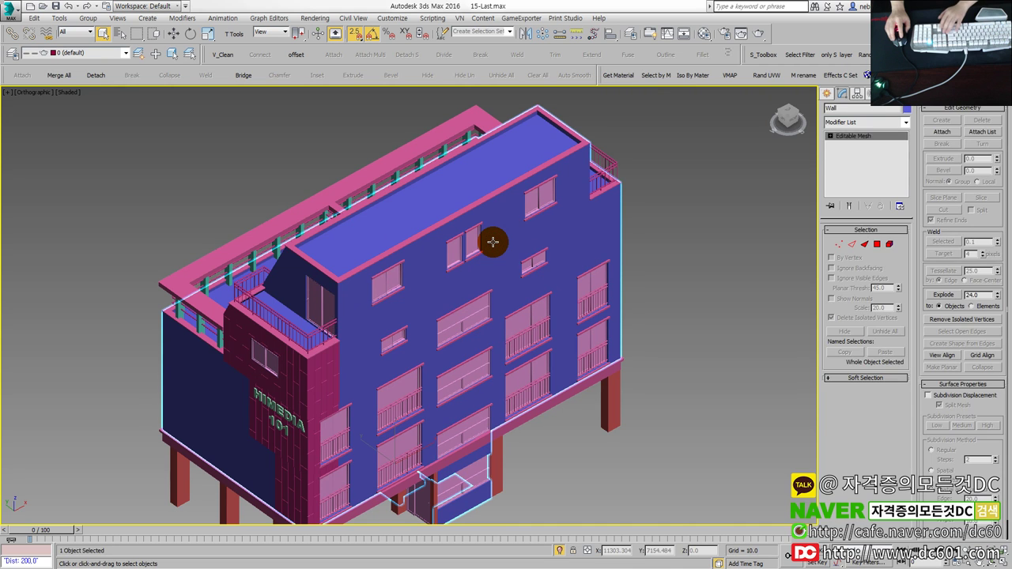
key("Delete")
left_click(499, 258)
key("ctrl+z")
key("ctrl+z")
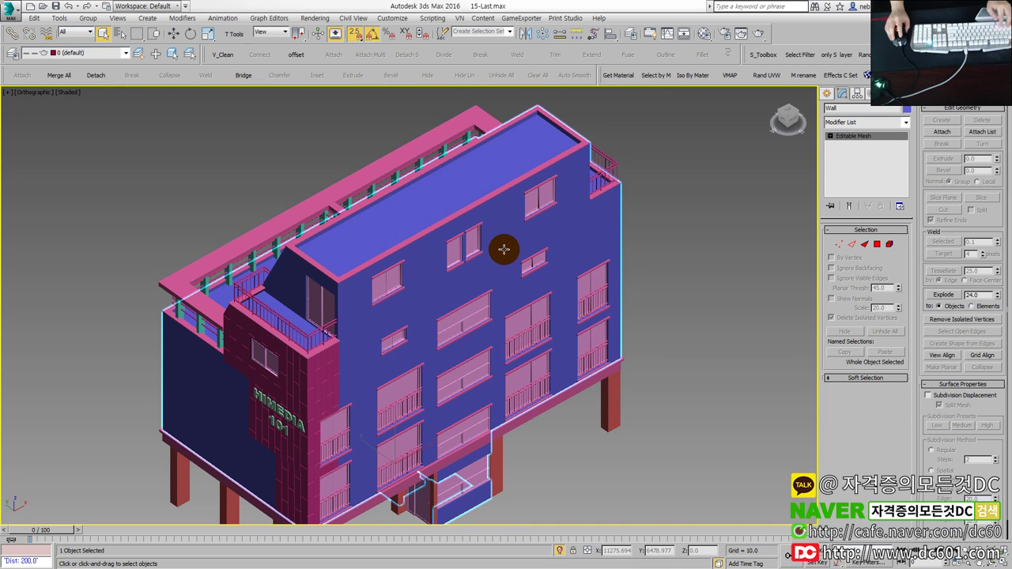
Step: In Element mode, delete the front wall element to inspect the window openings, then restore it
key("5")
left_click(504, 248)
key("Delete")
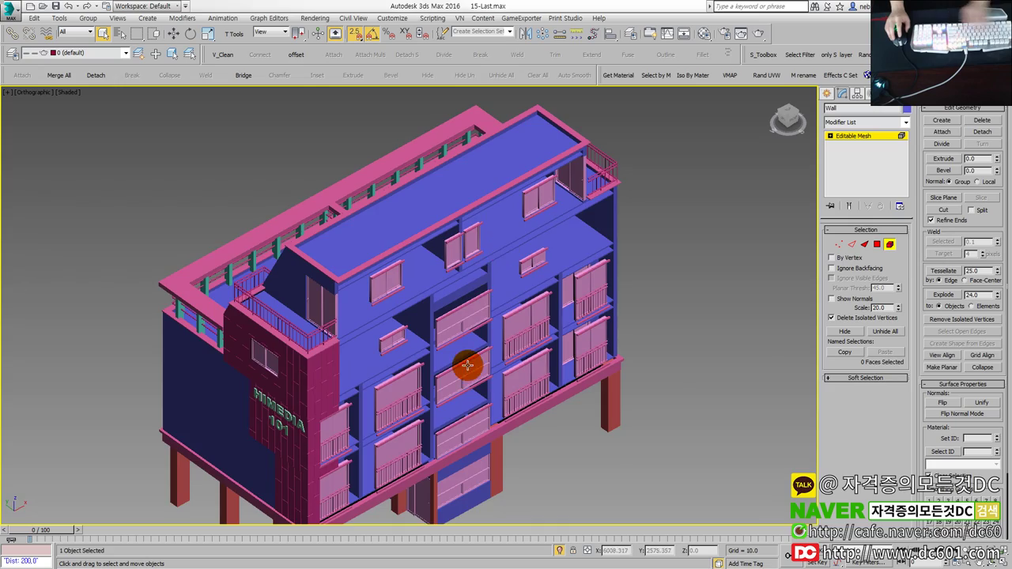
scroll(466, 356, "up", 5)
mouse_move(470, 362)
middle_mouse_down("alt")
mouse_move(435, 316)
mouse_move(420, 332)
mouse_move(471, 333)
mouse_move(492, 309)
mouse_move(388, 316)
mouse_move(482, 297)
middle_mouse_up("alt")
scroll(471, 333, "down", 2)
key("ctrl+z")
left_click(759, 262)
Step: Reselect and deselect the front wall element, then turn edge lines back on
left_click(345, 279)
scroll(351, 279, "up", 5)
key("ctrl+d")
scroll(356, 285, "down", 2)
key("F4")
scroll(490, 294, "down", 2)
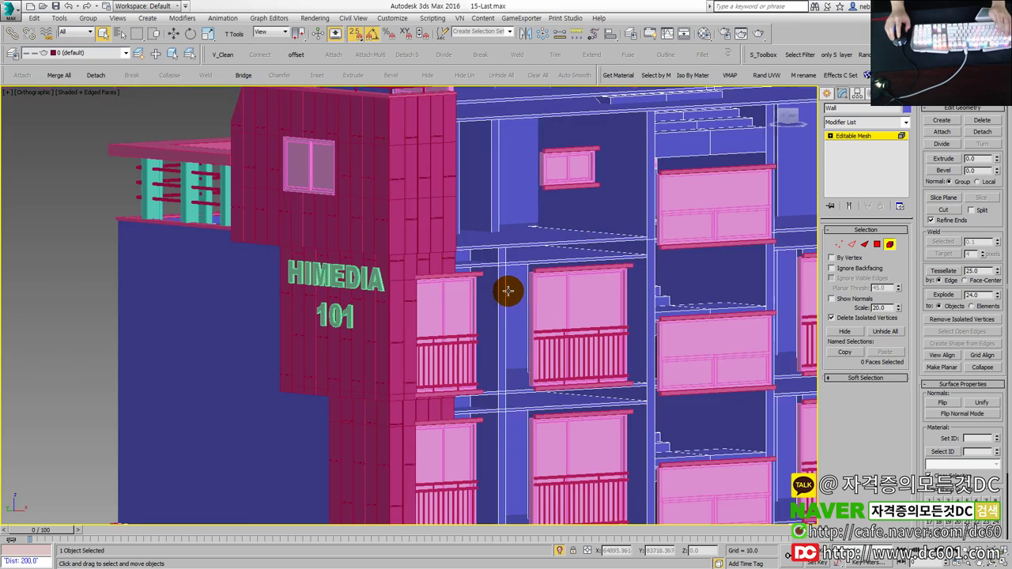
scroll(522, 291, "down", 1)
Step: Orbit the facade, reselect the front wall, then exit Element mode and clear the selection
mouse_move(542, 293)
middle_mouse_down("alt")
mouse_move(561, 287)
mouse_move(414, 287)
middle_mouse_up("alt")
scroll(521, 293, "up", 3)
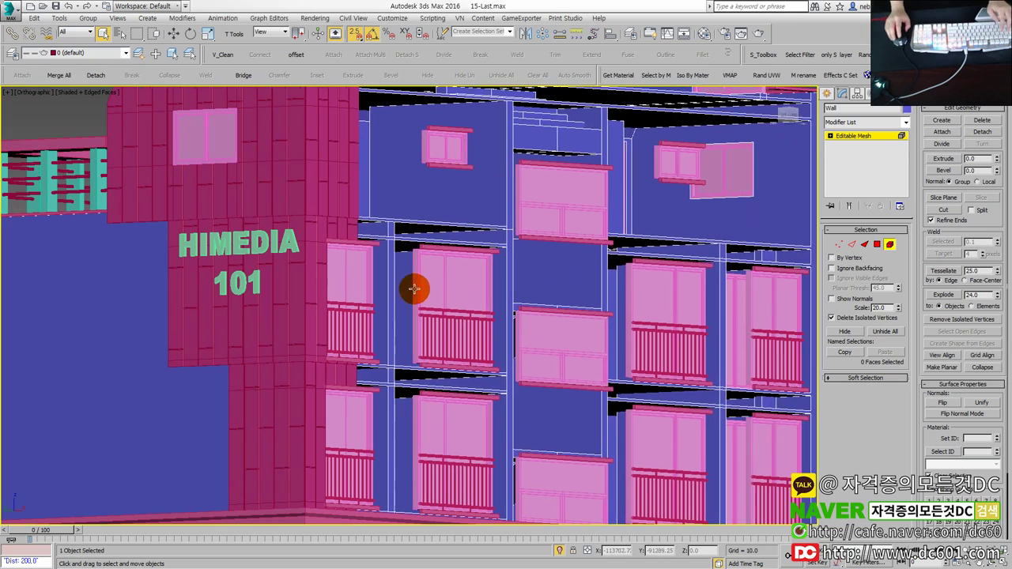
left_click(471, 295)
scroll(578, 320, "up", 2)
scroll(577, 316, "down", 2)
left_click(890, 244)
left_click(728, 255)
scroll(590, 309, "up", 3)
scroll(590, 308, "down", 3)
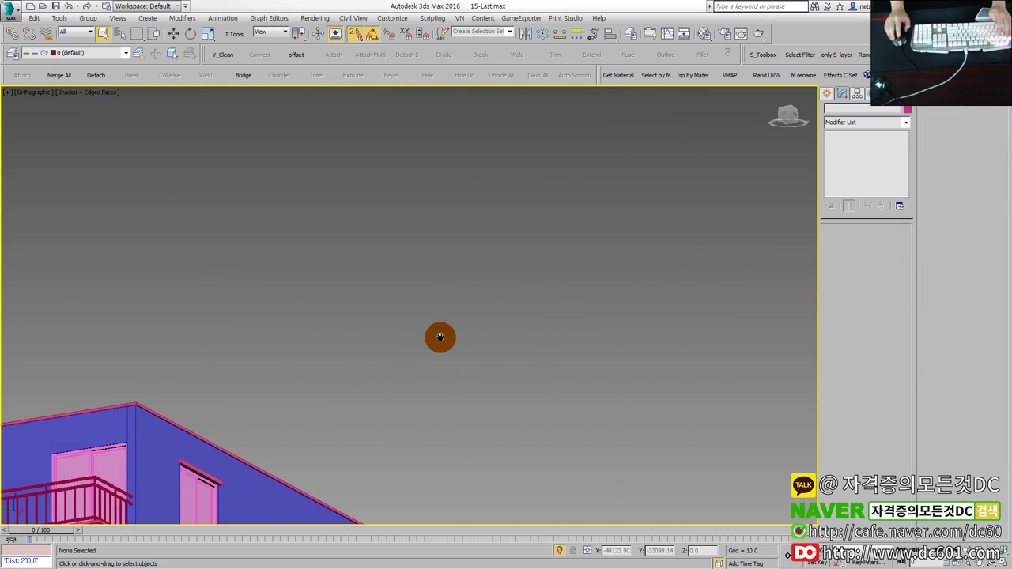
Step: Select then clear the Win window group, pan onto the facade and hide edge lines
scroll(362, 361, "up", 2)
left_click(384, 351)
scroll(427, 343, "down", 2)
scroll(427, 343, "up", 2)
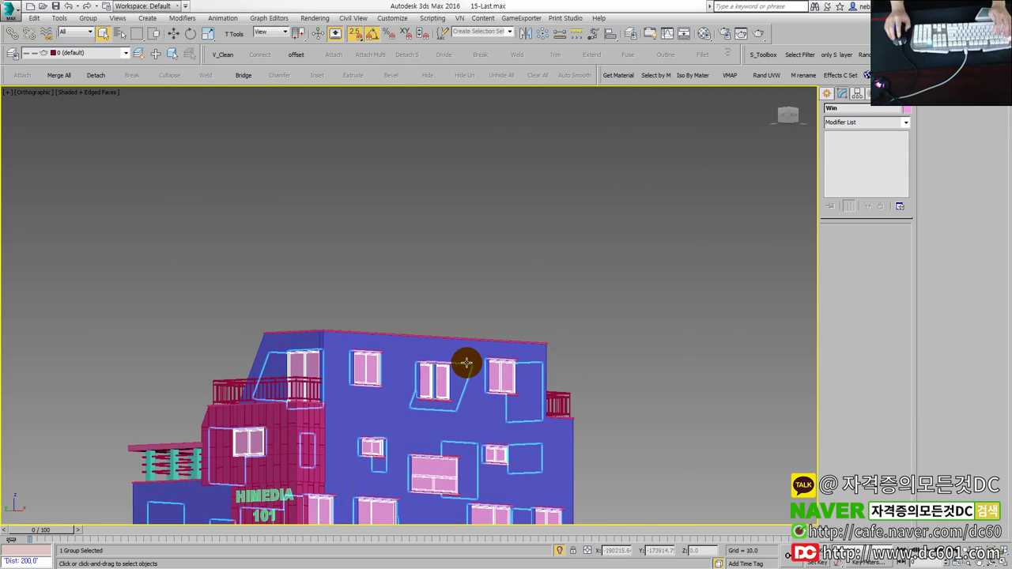
scroll(468, 356, "up", 2)
scroll(513, 232, "up", 2)
left_click(741, 344)
middle_click_drag(741, 344, 684, 286)
scroll(491, 367, "up", 2)
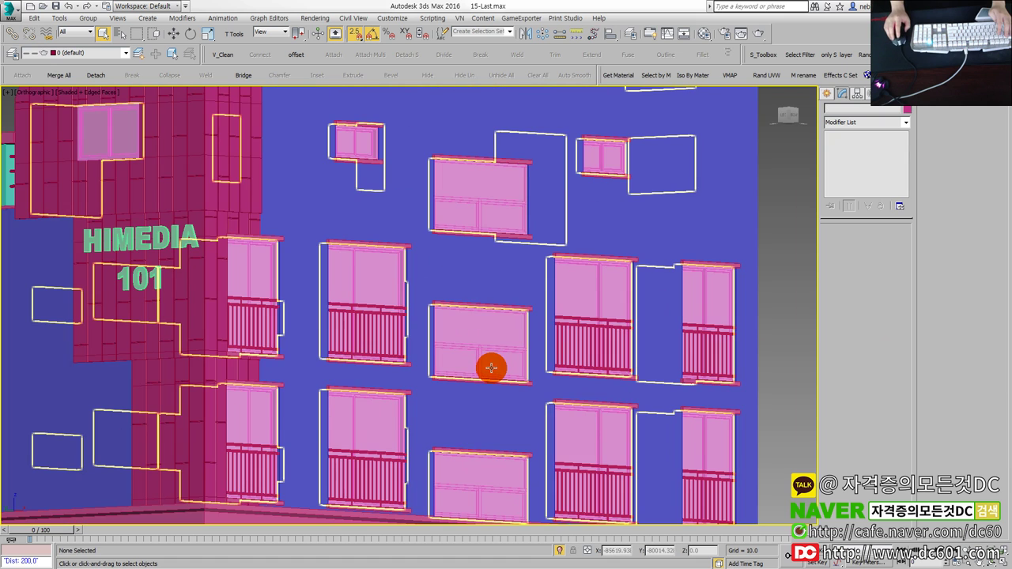
key("F4")
Step: Select a facade window group and open the Material Editor with M
scroll(471, 341, "up", 2)
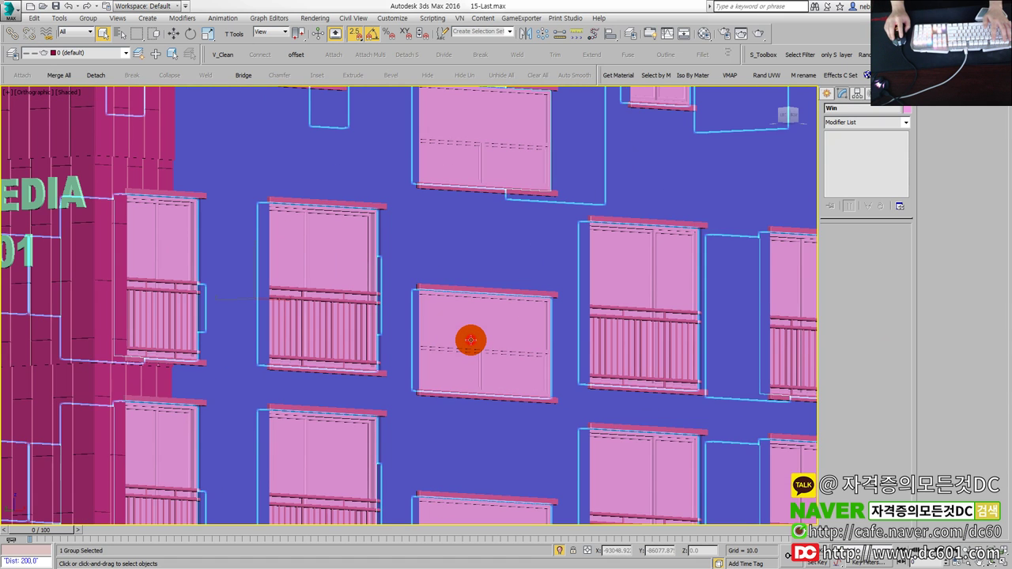
left_click(471, 341)
scroll(471, 340, "up", 2)
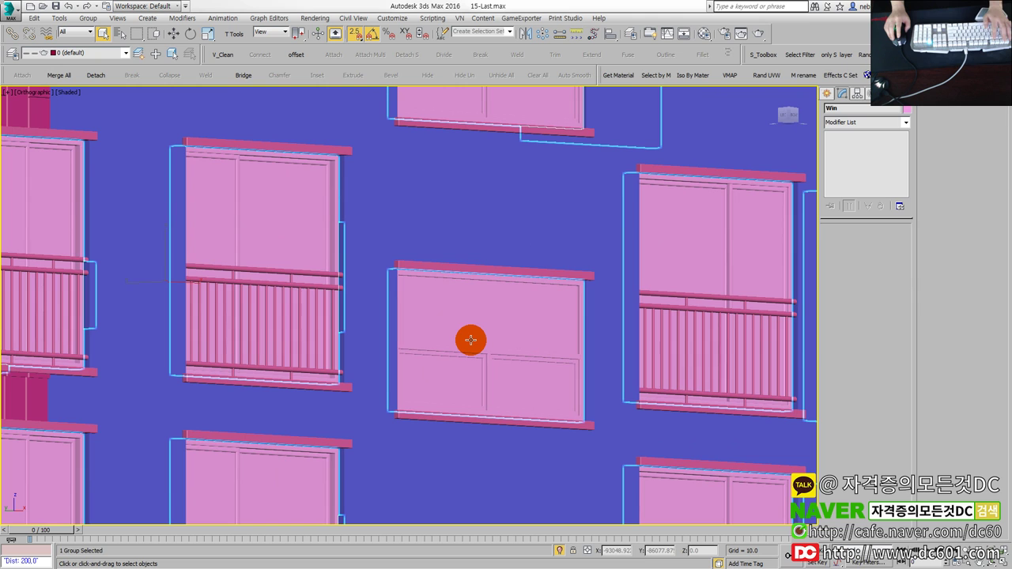
key("m")
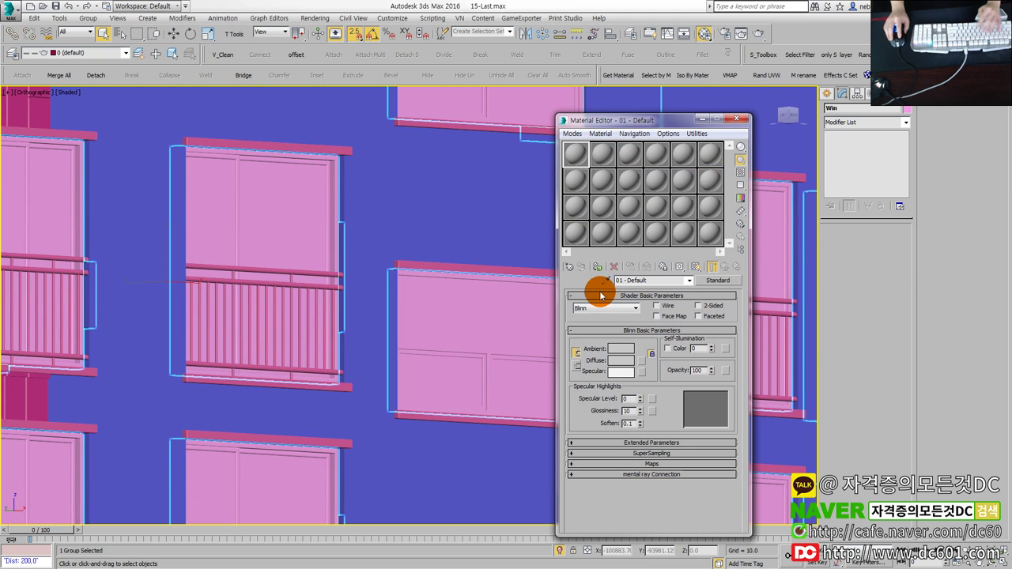
Step: Assign the material to the windows and convert it to Multi/Sub-Object, keeping the old material
left_click(600, 269)
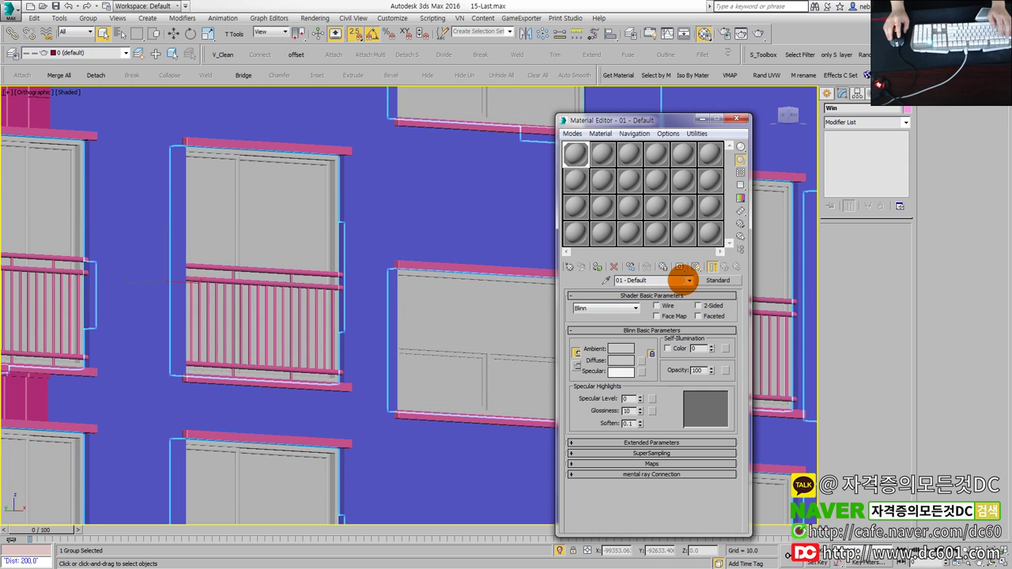
left_click(717, 282)
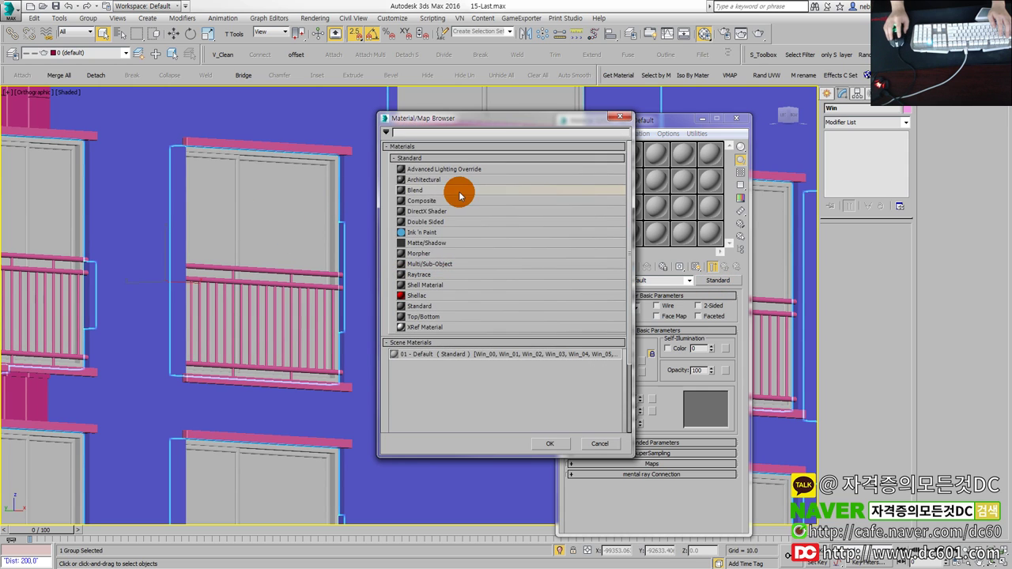
double_click(439, 264)
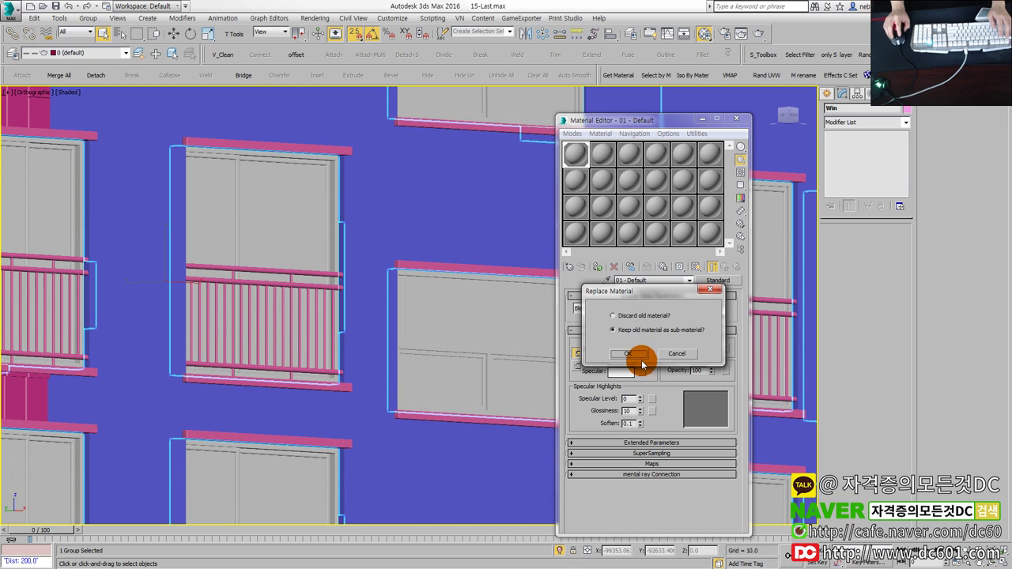
left_click(641, 362)
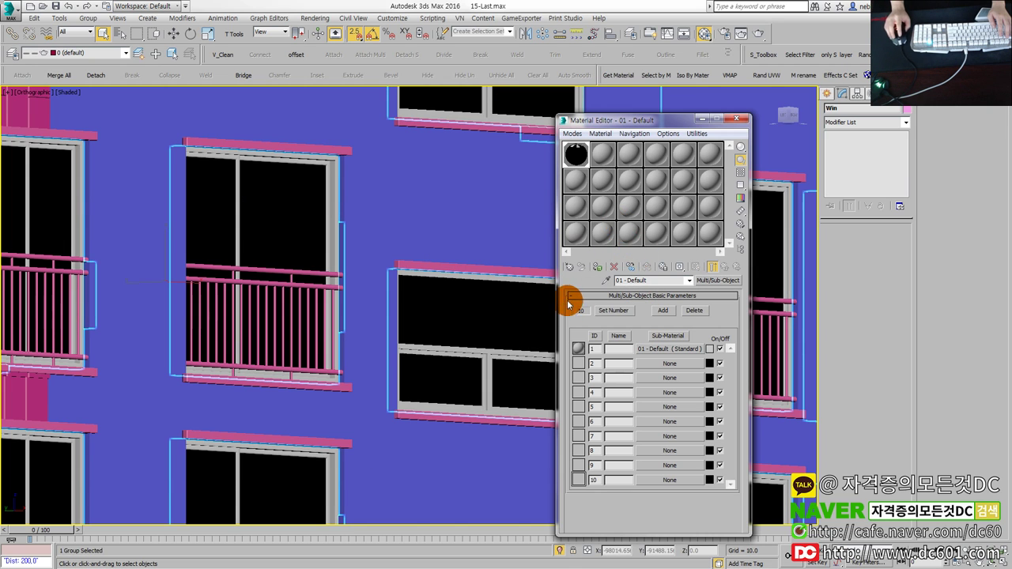
Step: Copy the first sub-material into slots 2 and 3
left_click_drag(661, 368, 663, 365)
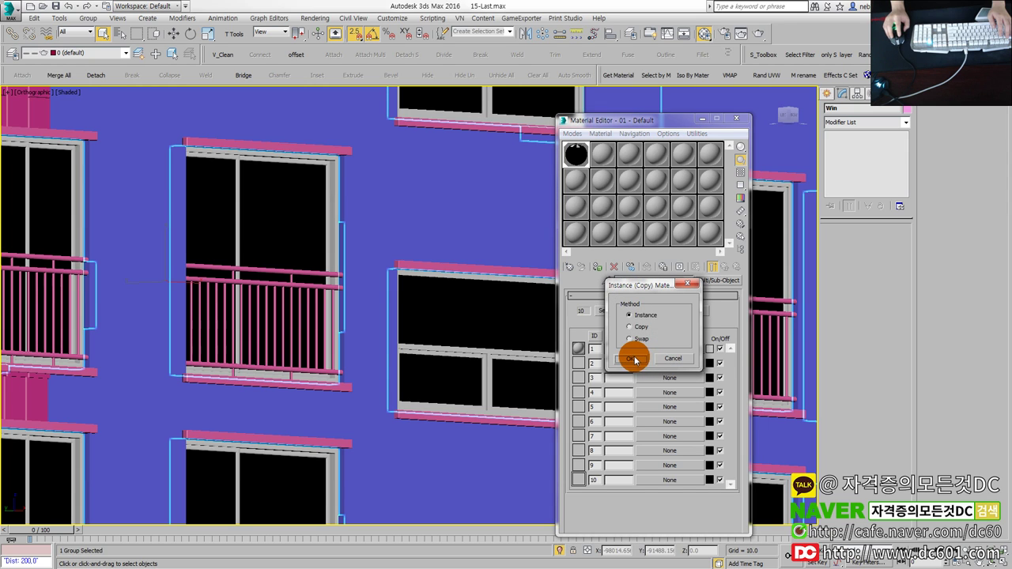
left_click(642, 335)
left_click(630, 359)
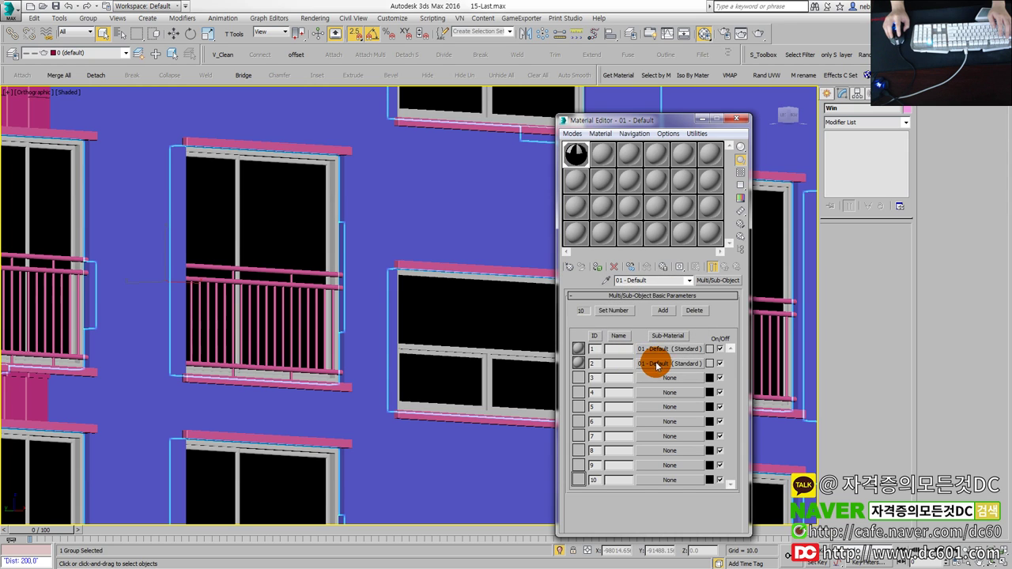
left_click_drag(656, 366, 647, 374)
left_click(637, 357)
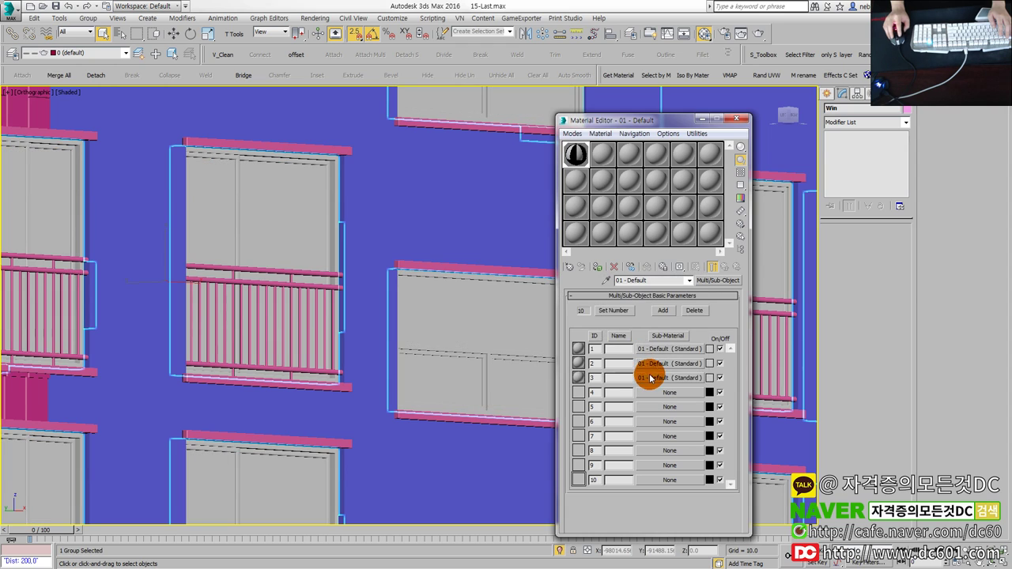
Step: Set sub-material 3's Opacity to 20 and close the Material Editor
left_click(650, 378)
double_click(699, 370)
type("20")
key("Return")
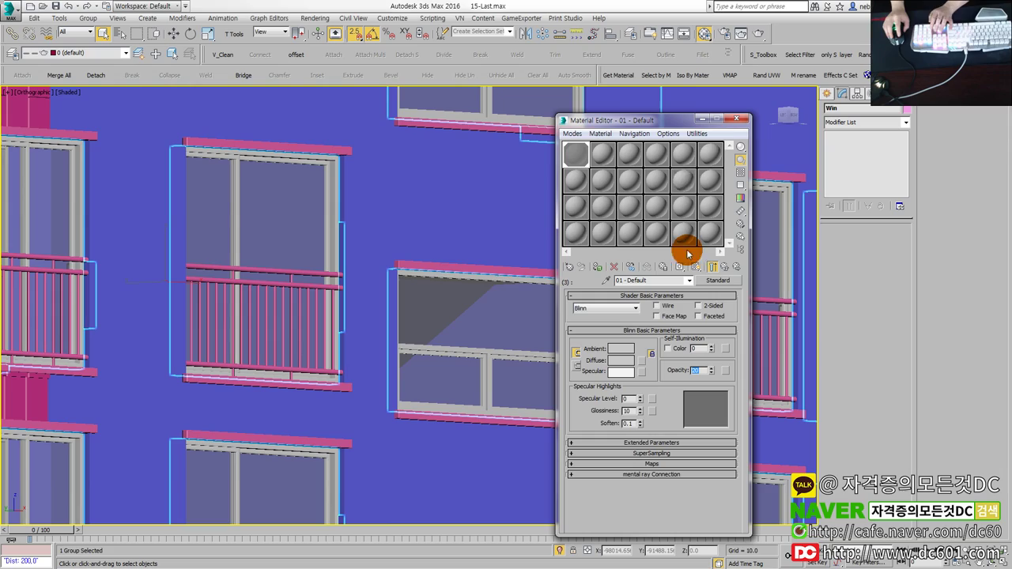
left_click(735, 119)
scroll(389, 278, "down", 5)
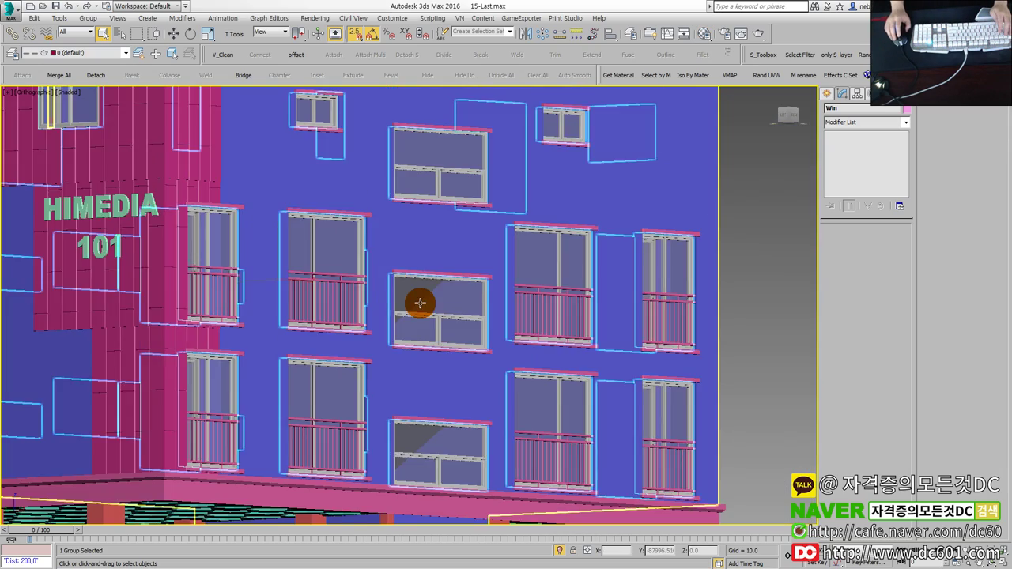
Step: Orbit, zoom and pan to a three-quarter view of the window facade and columns
middle_click_drag(417, 298, 486, 296, "alt")
left_click(741, 301)
middle_click_drag(644, 307, 582, 366, "alt")
scroll(644, 294, "up", 3)
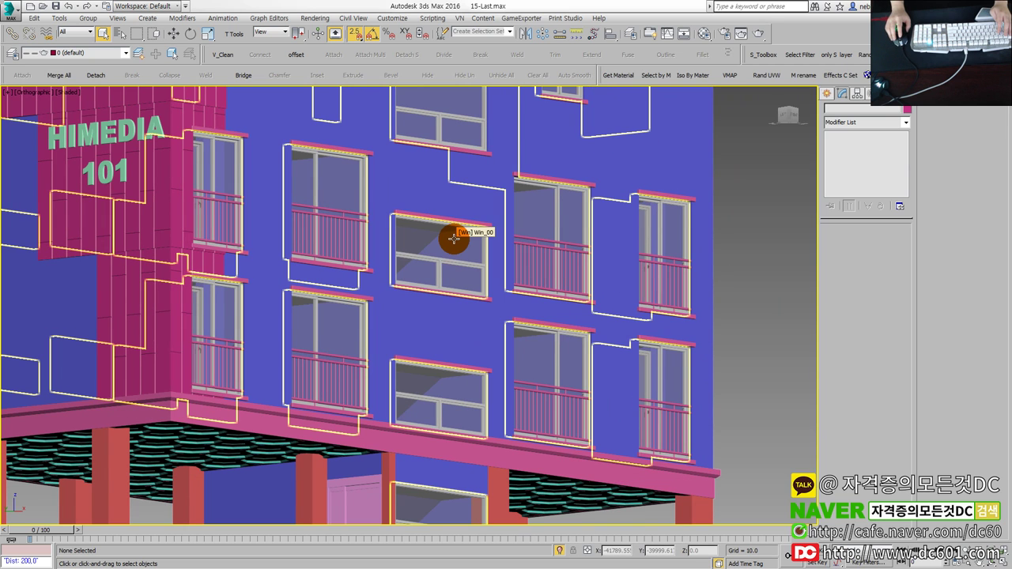
scroll(454, 239, "down", 2)
scroll(475, 264, "down", 2)
mouse_move(493, 301)
middle_mouse_down()
mouse_move(493, 317)
mouse_move(396, 399)
middle_mouse_up()
Step: Select the Wall object and switch to Element sub-object level
left_click(542, 237)
scroll(486, 334, "up", 2)
scroll(445, 210, "up", 3)
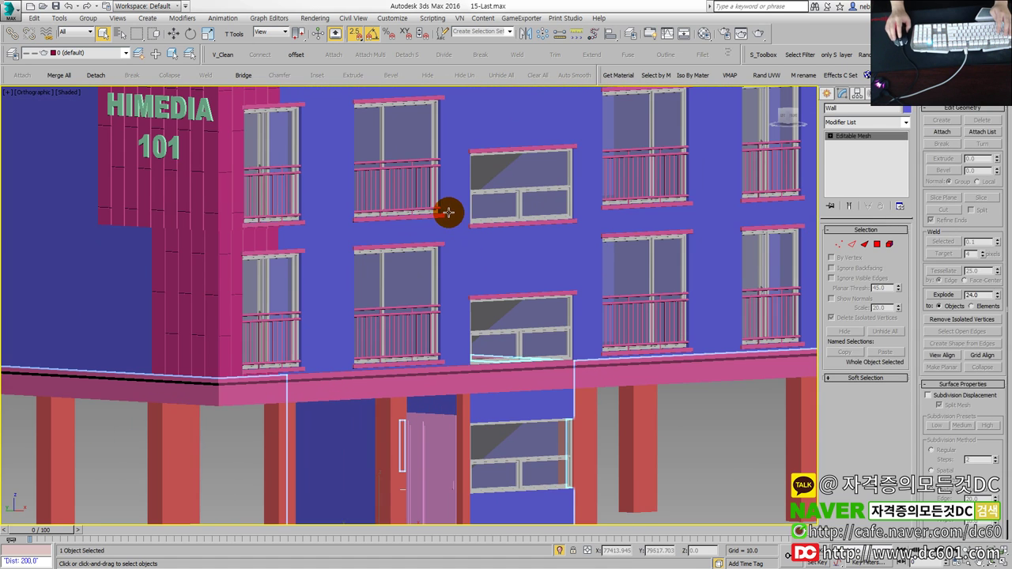
scroll(453, 189, "up", 2)
key("5")
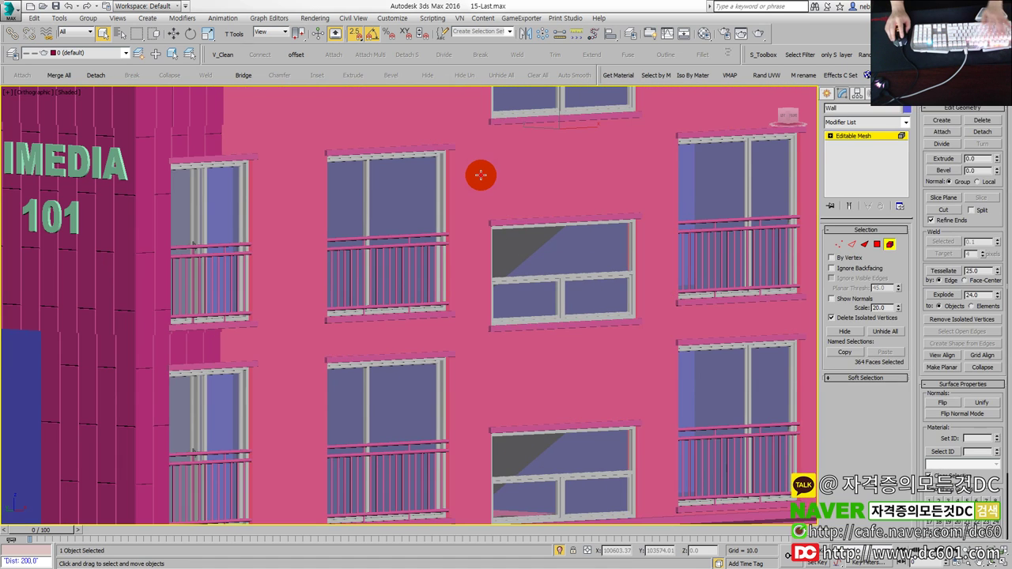
key("Delete")
left_click(425, 181)
left_click(481, 211)
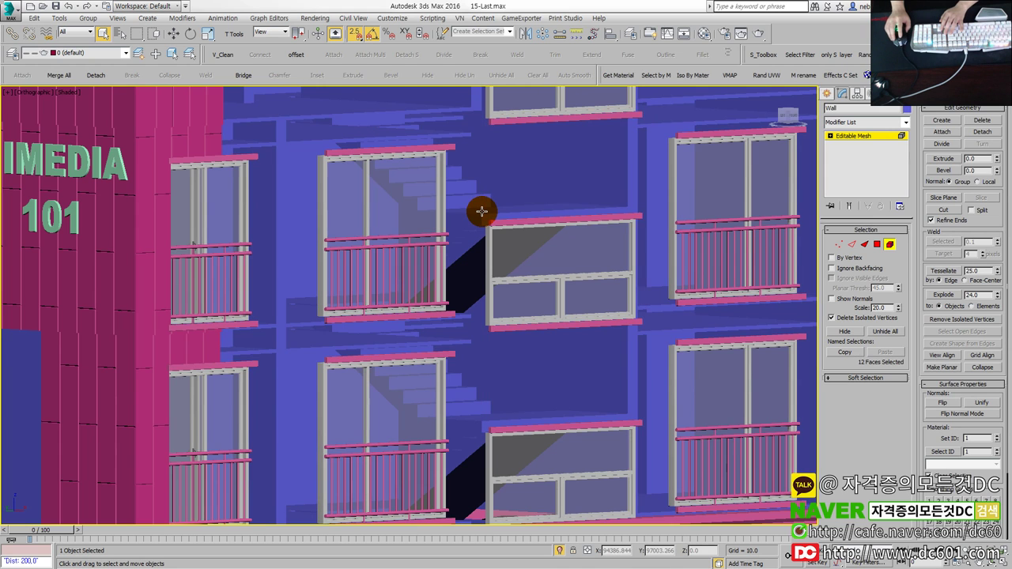
left_click(890, 245)
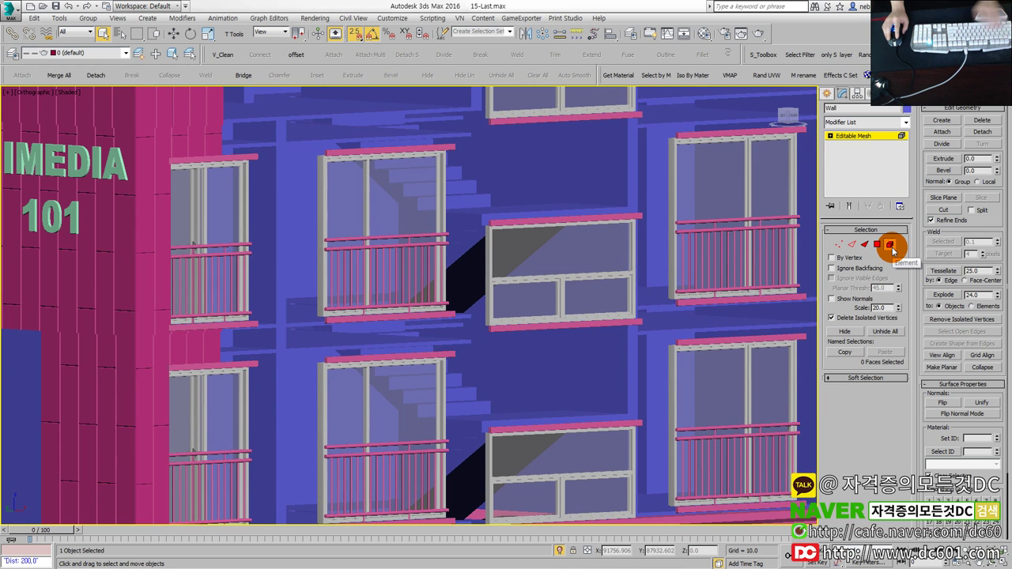
scroll(572, 244, "down", 2)
middle_click_drag(535, 239, 487, 209)
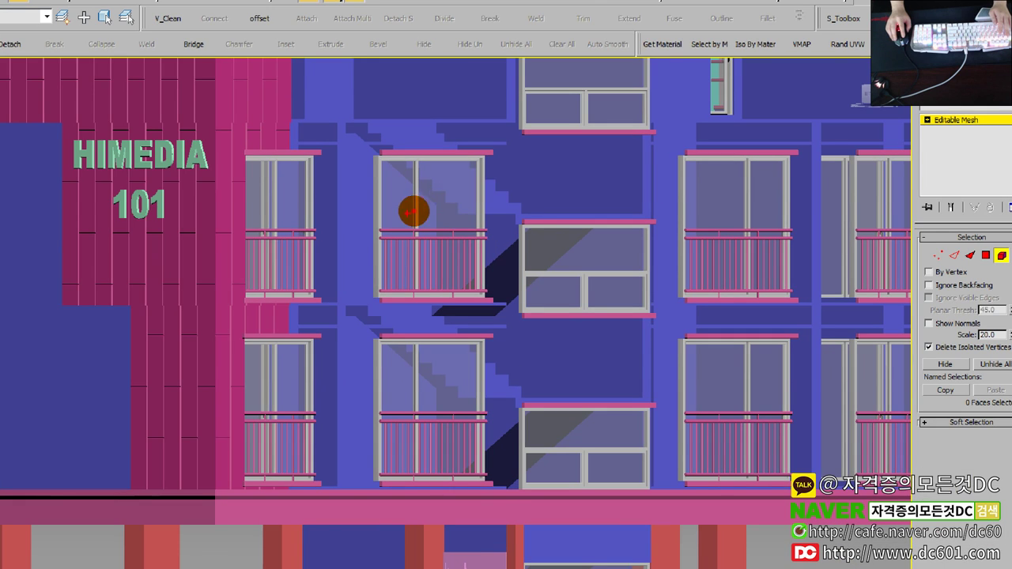
left_click_drag(414, 215, 599, 188)
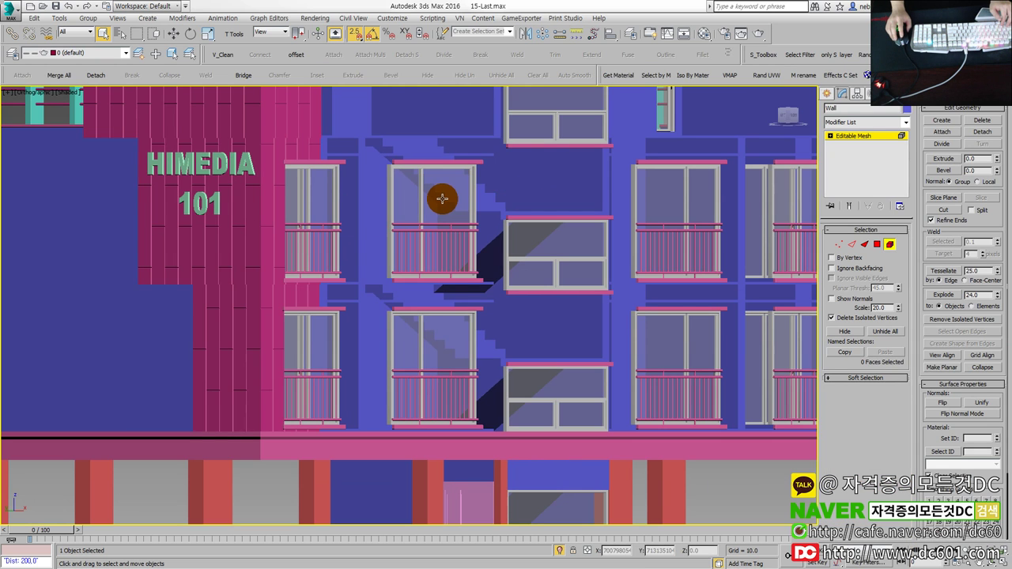
left_click(442, 198)
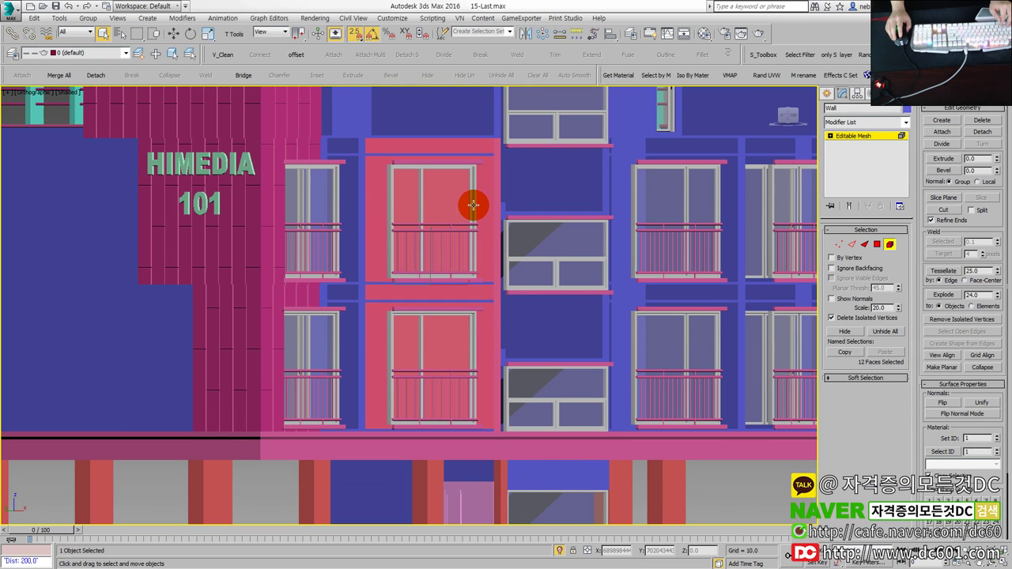
left_click(537, 215)
key("5")
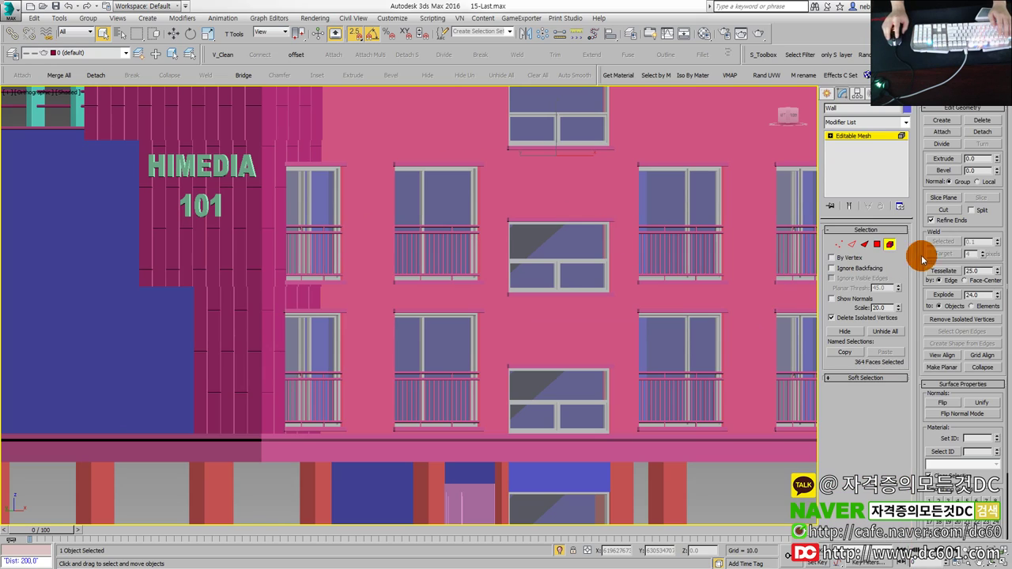
key("ctrl+d")
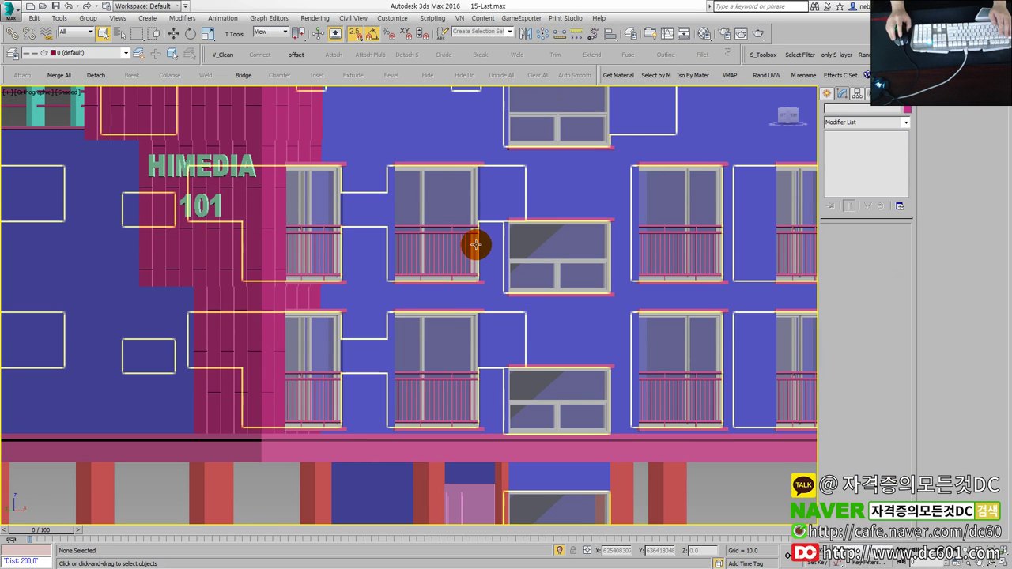
Step: Zoom out, toggle to four viewports, then maximize the Perspective view of the whole building
scroll(435, 188, "up", 2)
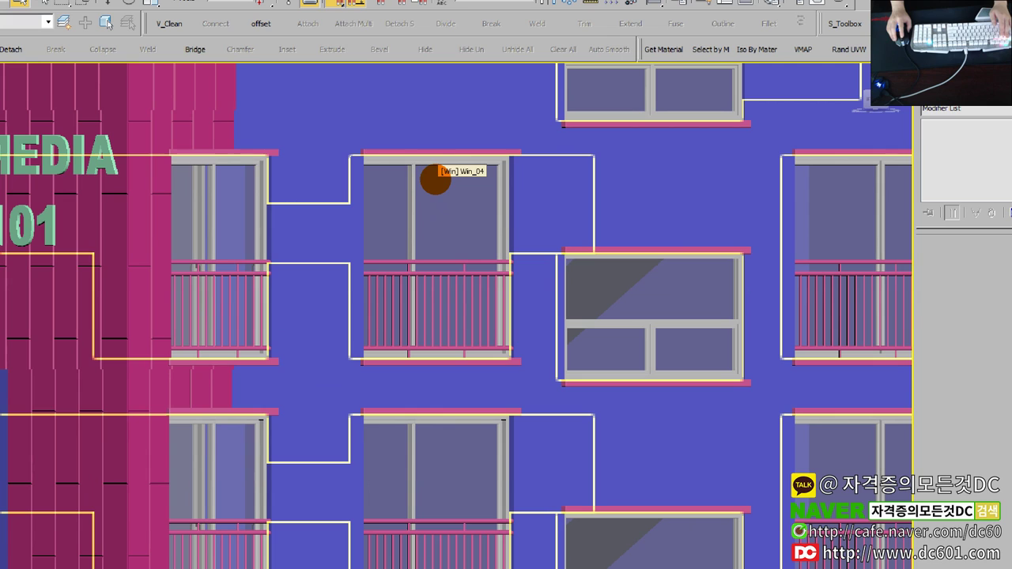
left_click_drag(396, 172, 446, 154)
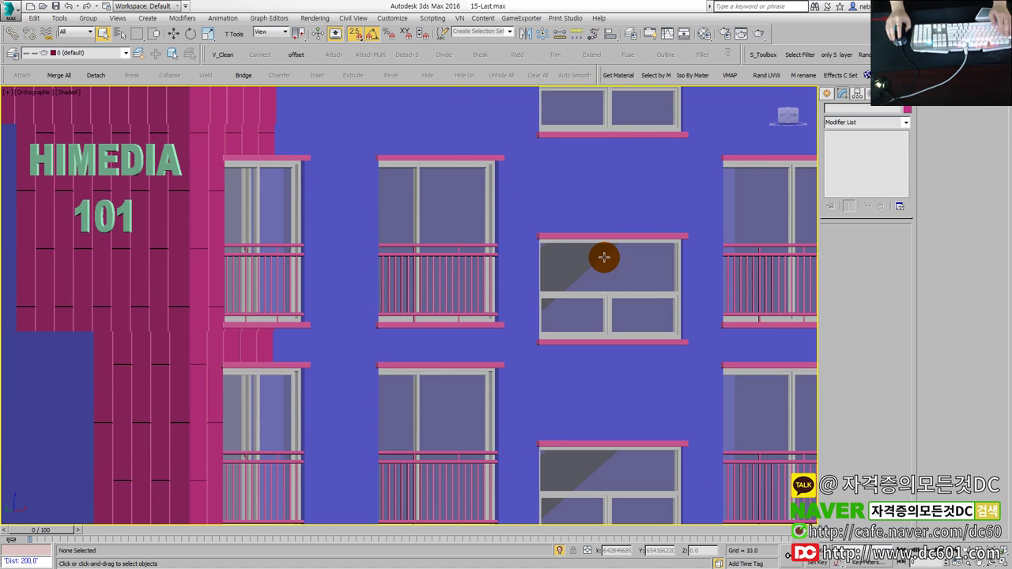
scroll(603, 256, "down", 3)
scroll(619, 253, "down", 5)
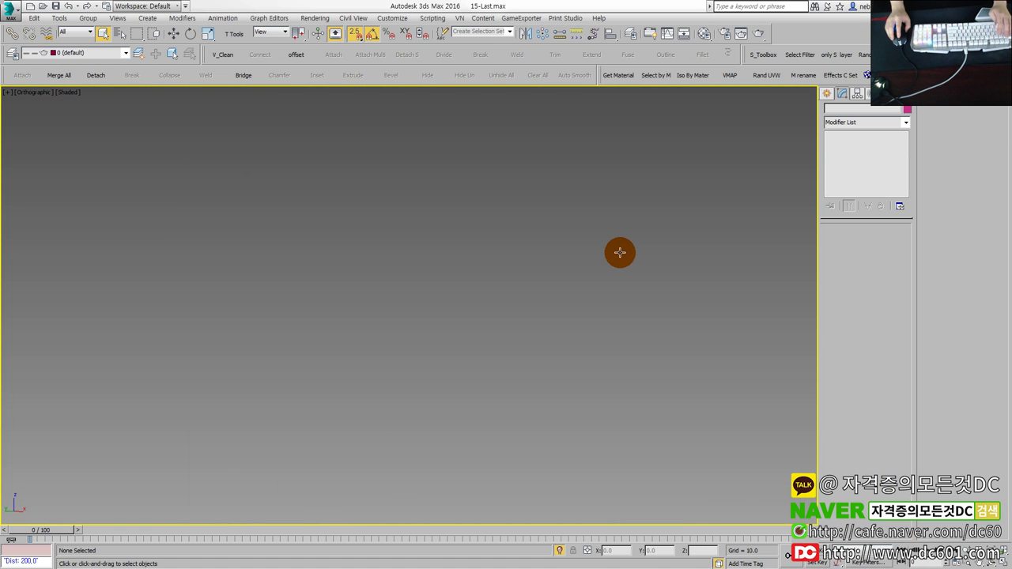
key("alt+w")
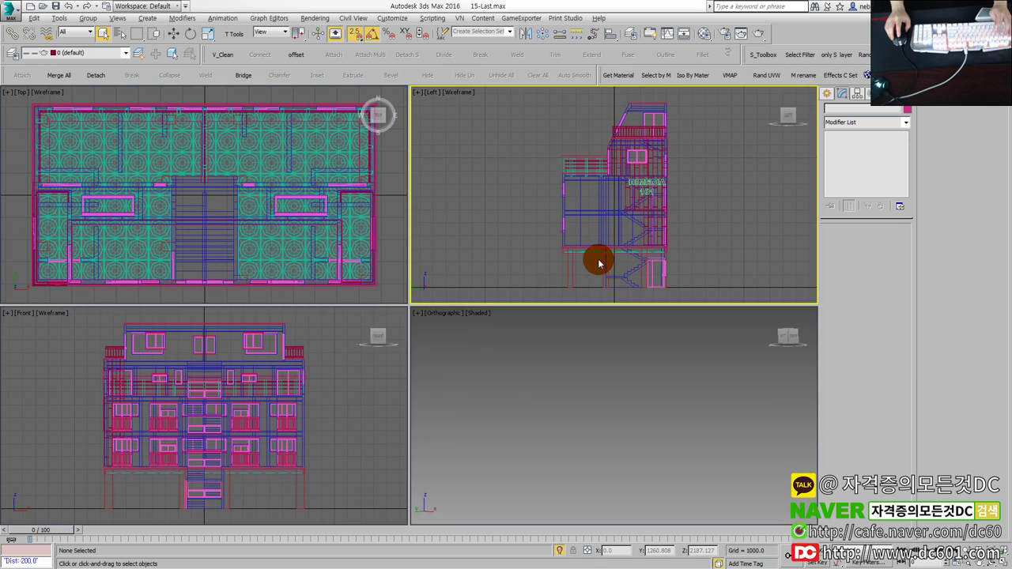
left_click(639, 361)
key("alt+w")
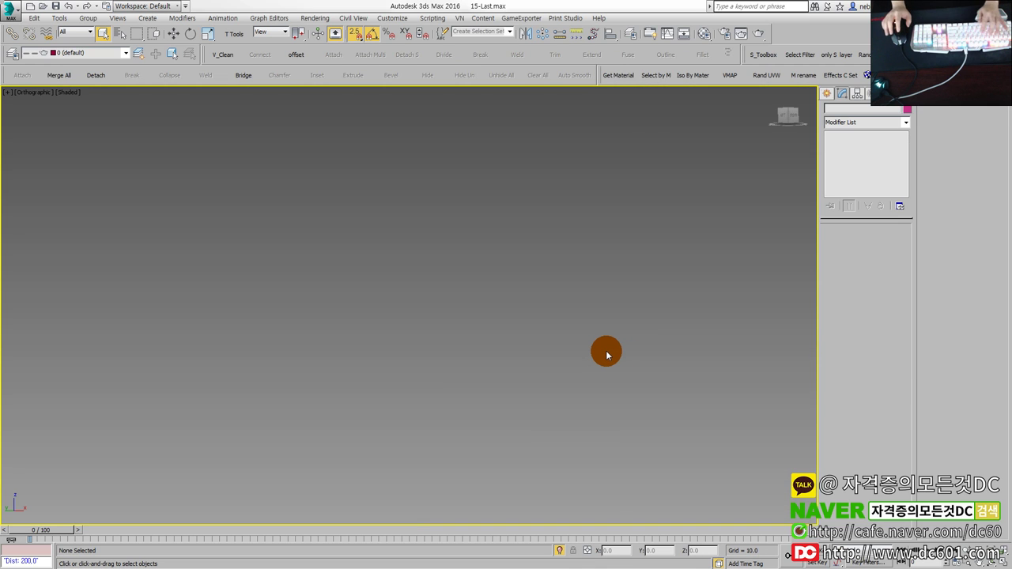
scroll(607, 355, "up", 8)
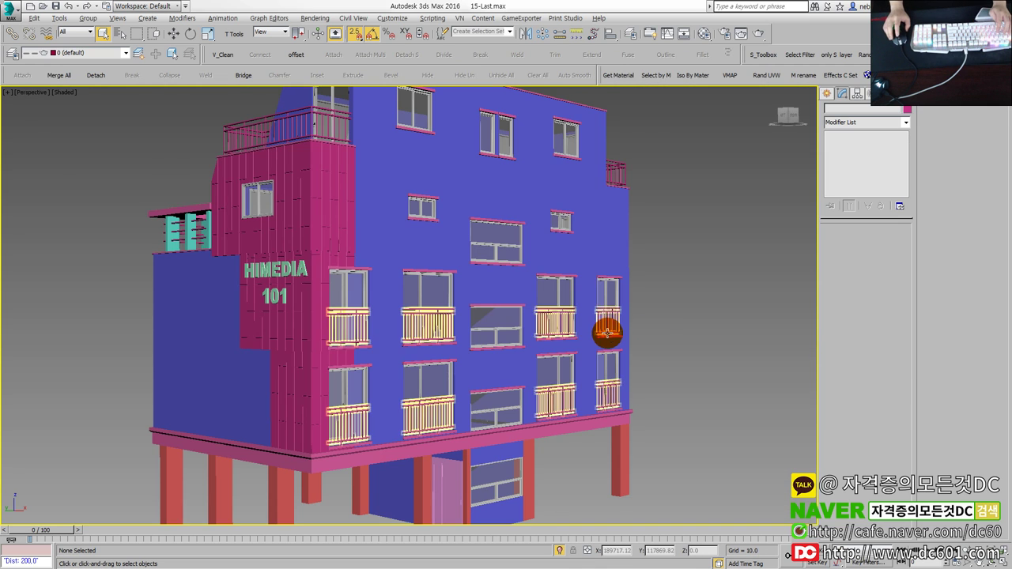
left_click(533, 296)
key("u")
middle_click_drag(493, 282, 477, 299, "alt")
scroll(454, 332, "up", 3)
scroll(455, 332, "up", 2)
middle_click_drag(456, 332, 401, 324, "alt")
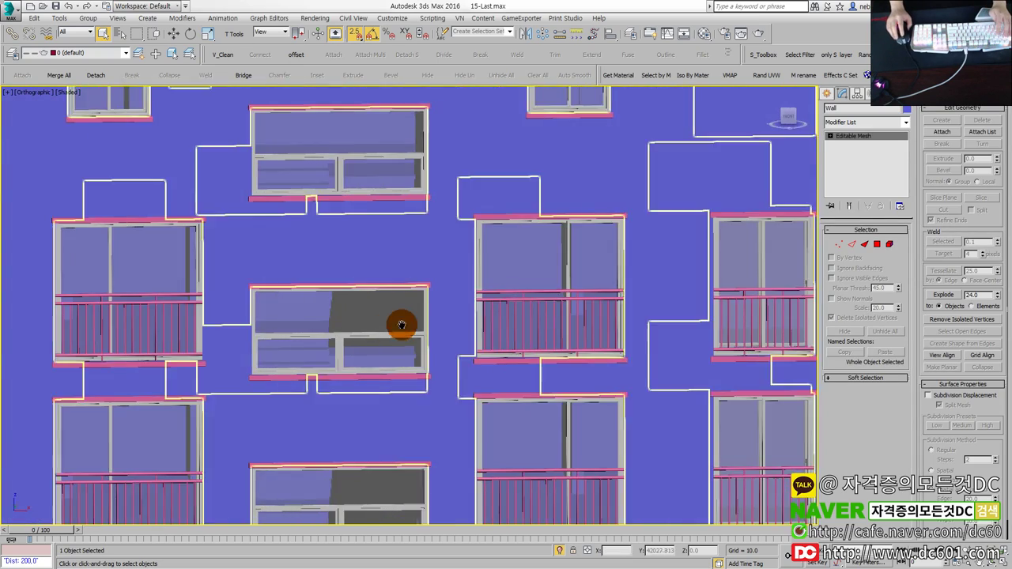
scroll(465, 296, "up", 2)
middle_click_drag(465, 295, 537, 355, "alt")
scroll(441, 268, "down", 3)
key("f")
scroll(385, 315, "up", 2)
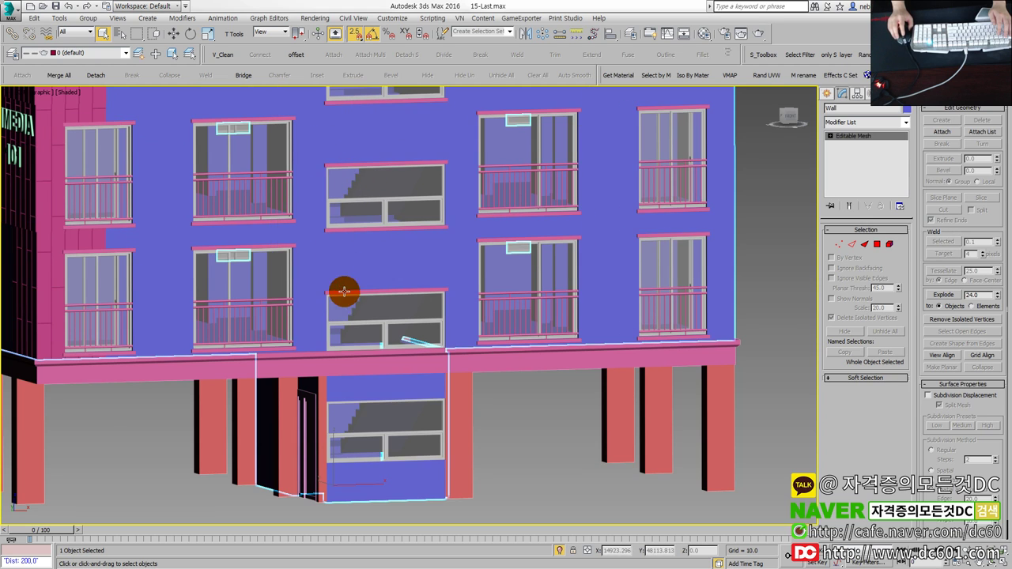
mouse_move(371, 206)
middle_mouse_down()
mouse_move(437, 262)
mouse_move(451, 240)
mouse_move(441, 256)
middle_mouse_up()
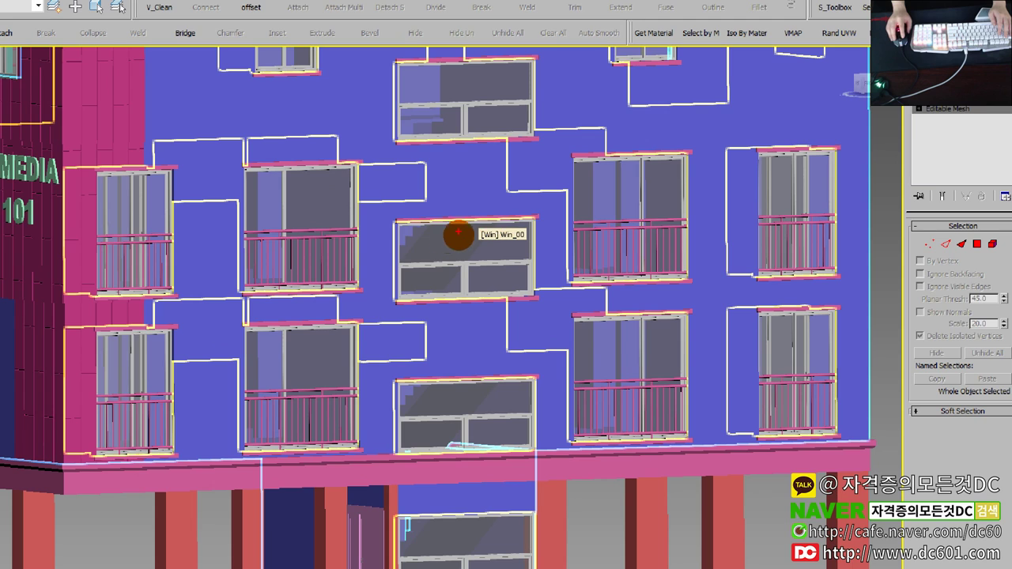
mouse_move(530, 267)
left_mouse_down()
mouse_move(385, 253)
mouse_move(838, 205)
left_mouse_up()
left_click_drag(557, 175, 458, 176)
left_click_drag(596, 190, 510, 257)
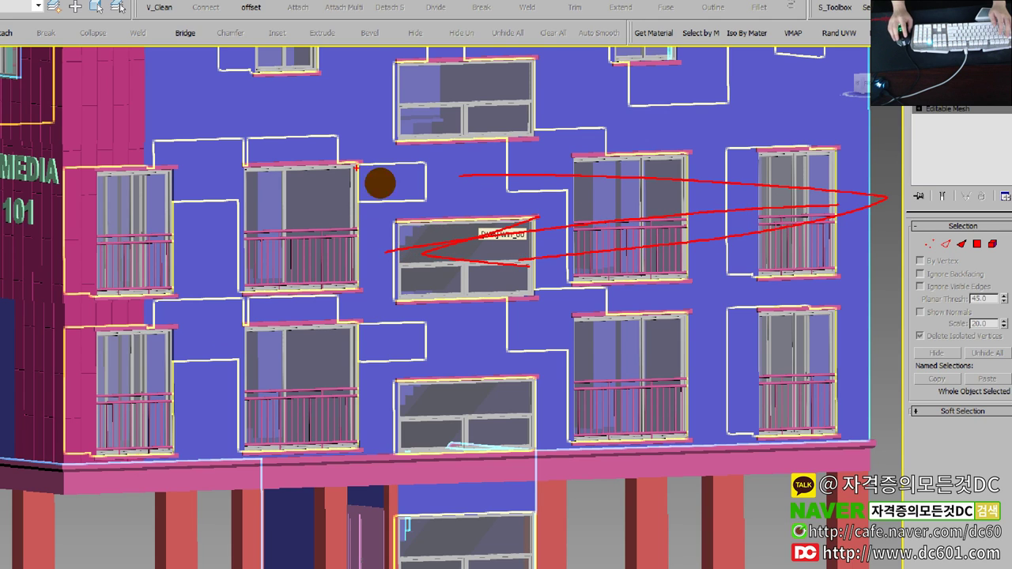
left_click_drag(358, 168, 246, 207)
left_click_drag(254, 190, 352, 234)
left_click_drag(182, 182, 111, 233)
left_click_drag(197, 245, 206, 196)
left_click_drag(133, 182, 229, 269)
left_click_drag(166, 310, 96, 391)
left_click_drag(111, 356, 273, 404)
left_click_drag(261, 371, 320, 348)
left_click_drag(253, 328, 582, 443)
left_click_drag(431, 431, 536, 407)
mouse_move(500, 251)
left_mouse_down()
mouse_move(442, 260)
mouse_move(484, 282)
left_mouse_up()
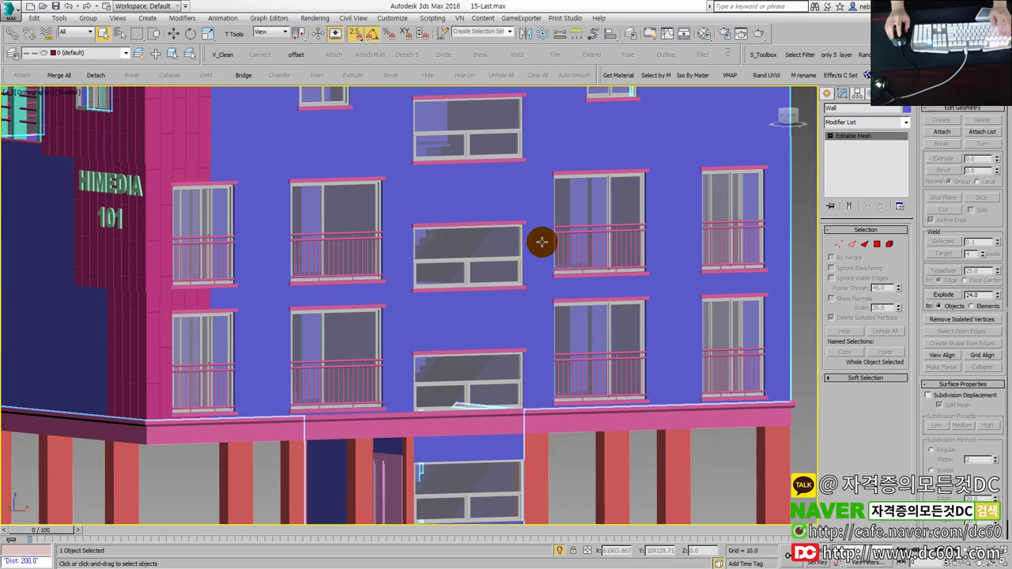
Step: Select the balcony railing and zoom the viewport out and back in
left_click(568, 253)
scroll(603, 272, "down", 2)
scroll(610, 271, "down", 2)
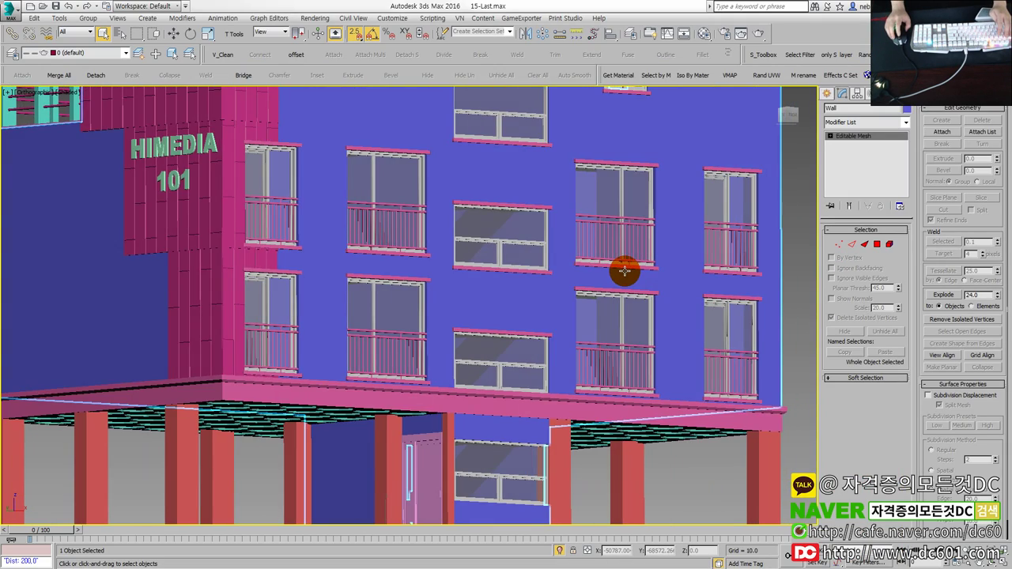
scroll(621, 274, "down", 2)
scroll(641, 309, "down", 2)
scroll(640, 307, "up", 1)
scroll(647, 297, "up", 2)
scroll(634, 308, "up", 1)
scroll(585, 300, "up", 2)
scroll(577, 299, "up", 1)
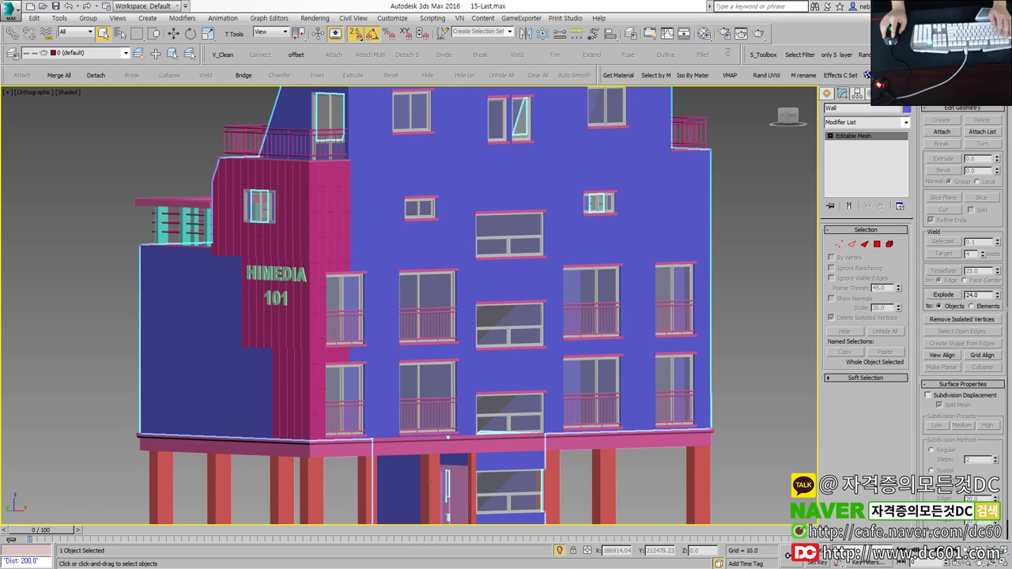
scroll(566, 322, "up", 2)
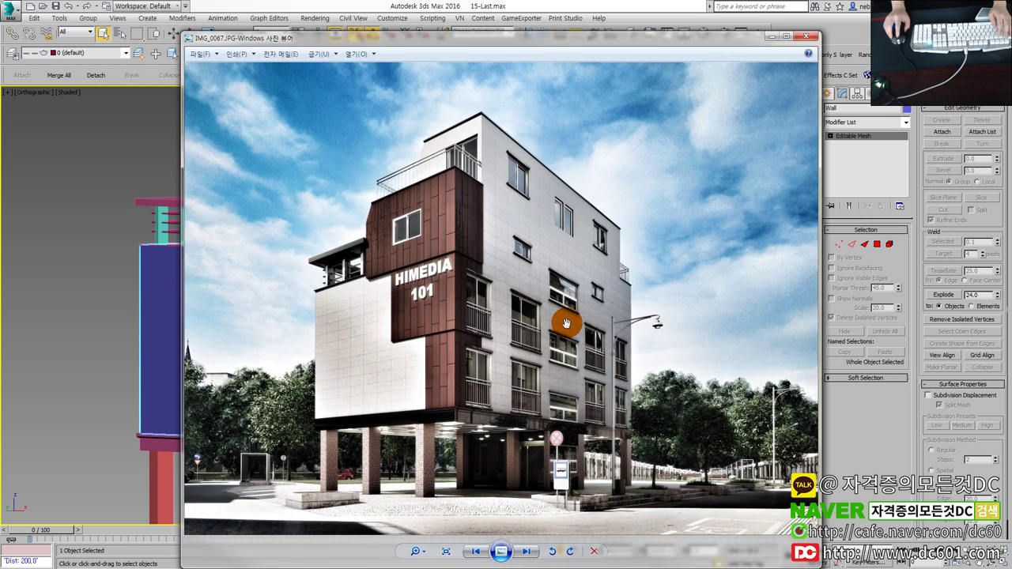
Step: Zoom into the IMG_0067.JPG facade and mark its window rows with pen arrows and circles
scroll(566, 323, "up", 2)
left_click_drag(578, 326, 639, 290)
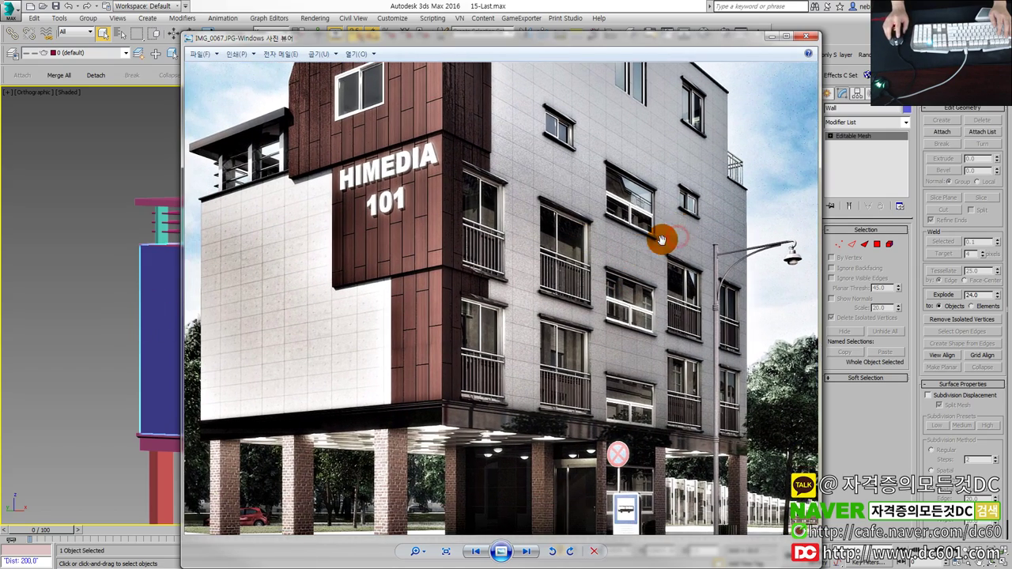
mouse_move(666, 233)
left_mouse_down()
mouse_move(635, 228)
mouse_move(581, 258)
left_mouse_up()
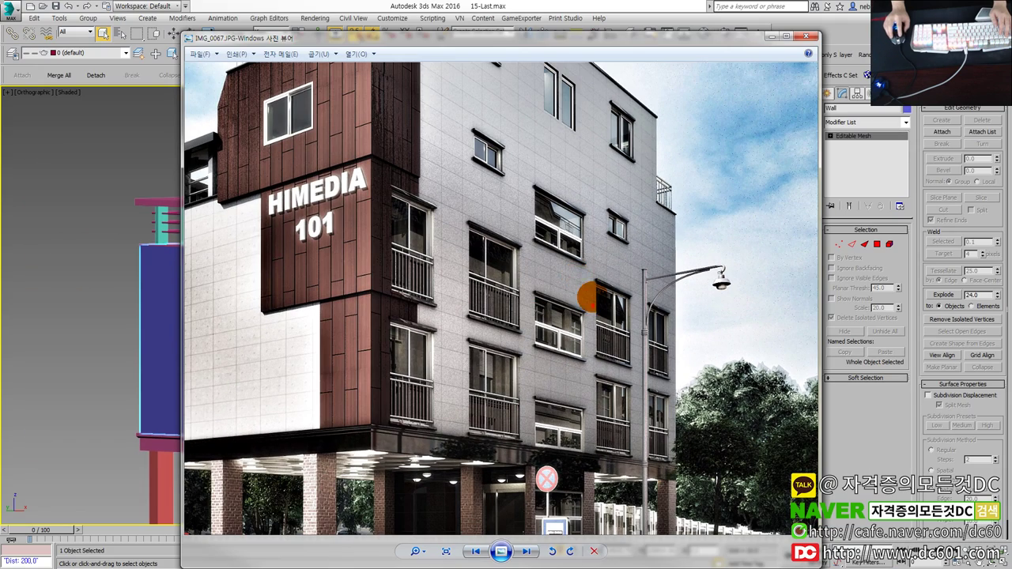
mouse_move(586, 274)
left_mouse_down()
mouse_move(600, 299)
mouse_move(643, 273)
left_mouse_up()
mouse_move(492, 268)
left_mouse_down()
mouse_move(532, 249)
mouse_move(638, 240)
left_mouse_up()
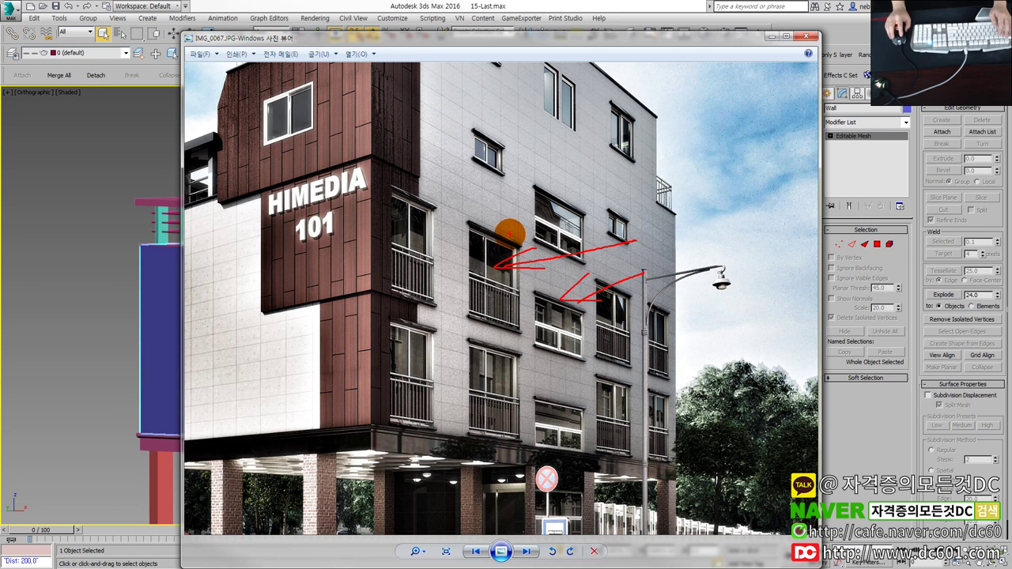
left_click_drag(506, 231, 556, 259)
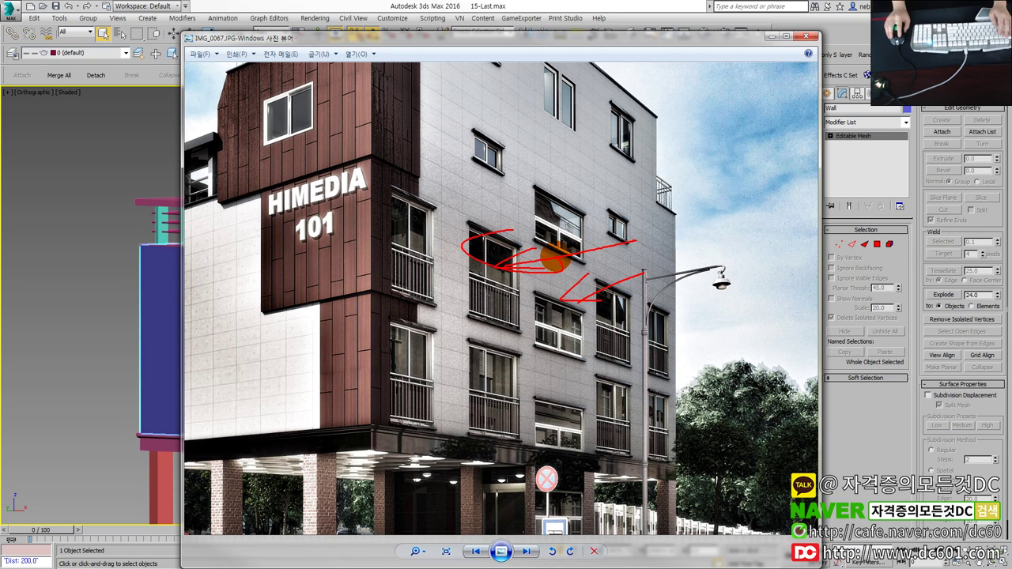
mouse_move(515, 215)
left_mouse_down()
mouse_move(527, 354)
mouse_move(501, 374)
mouse_move(629, 348)
left_mouse_up()
left_click_drag(619, 398, 707, 344)
mouse_move(581, 197)
left_mouse_down()
mouse_move(552, 212)
mouse_move(679, 192)
left_mouse_up()
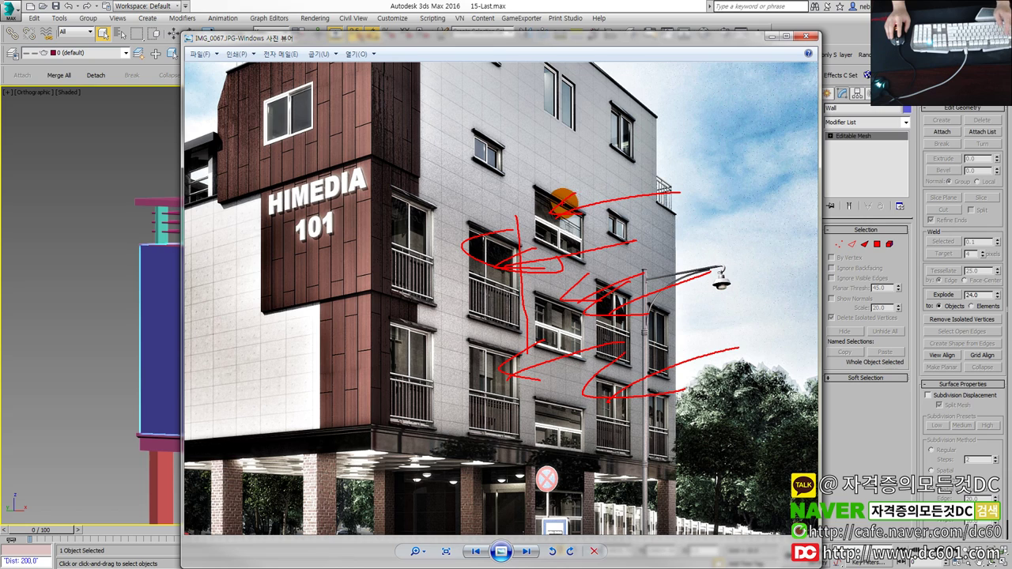
key("Escape")
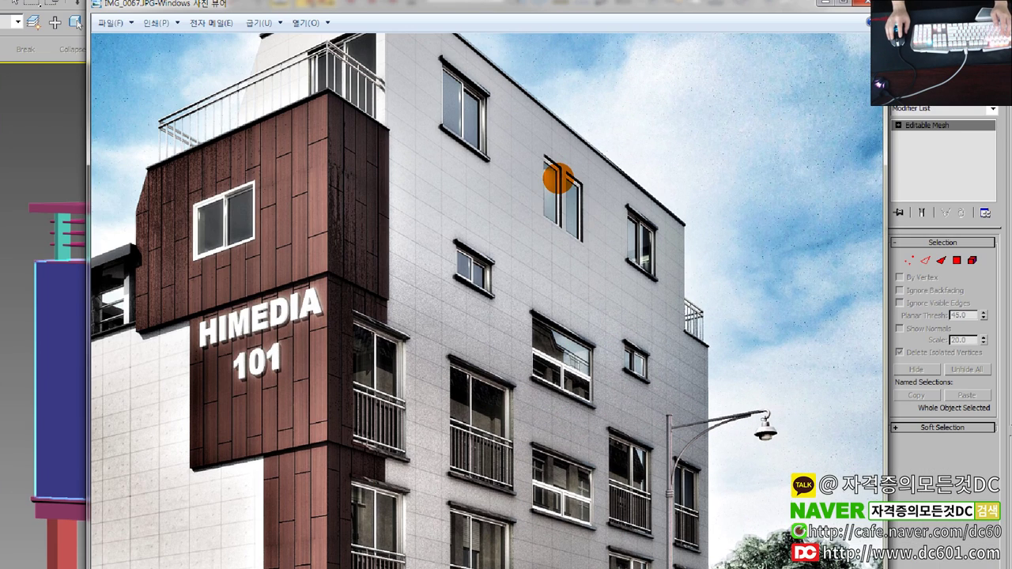
Step: Circle a small upper-floor window, clear the marks, and advance to AT_조감도.jpg
mouse_move(546, 201)
left_mouse_down()
mouse_move(569, 157)
mouse_move(559, 184)
left_mouse_up()
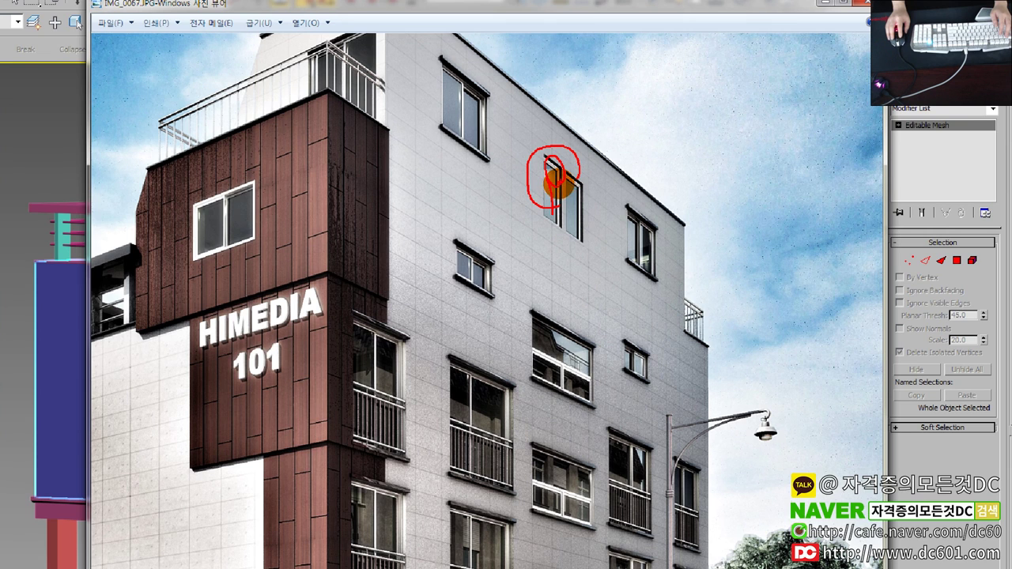
left_click_drag(488, 175, 795, 231)
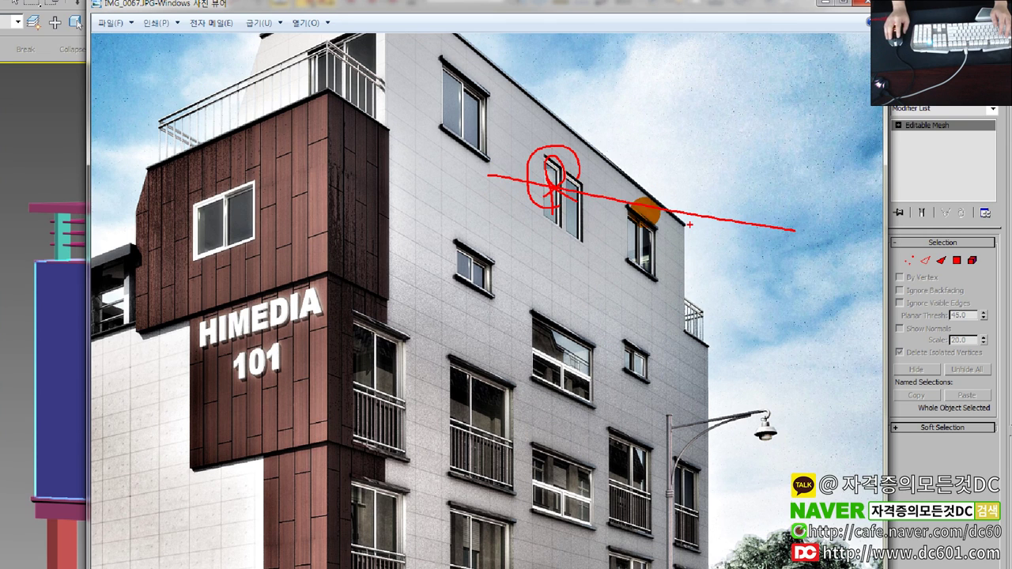
key("Escape")
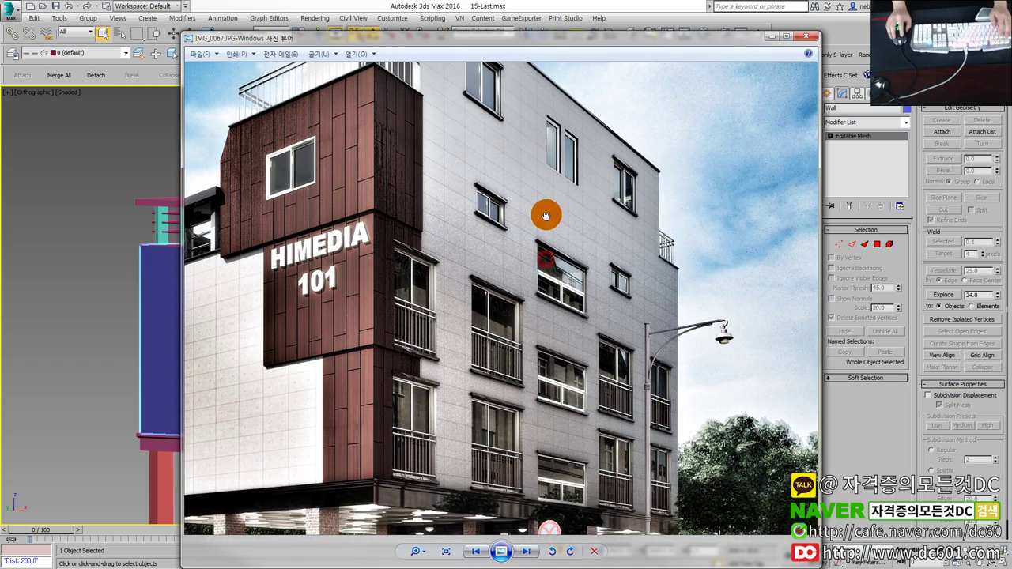
scroll(558, 277, "down", 2)
scroll(546, 272, "down", 1)
scroll(546, 245, "down", 2)
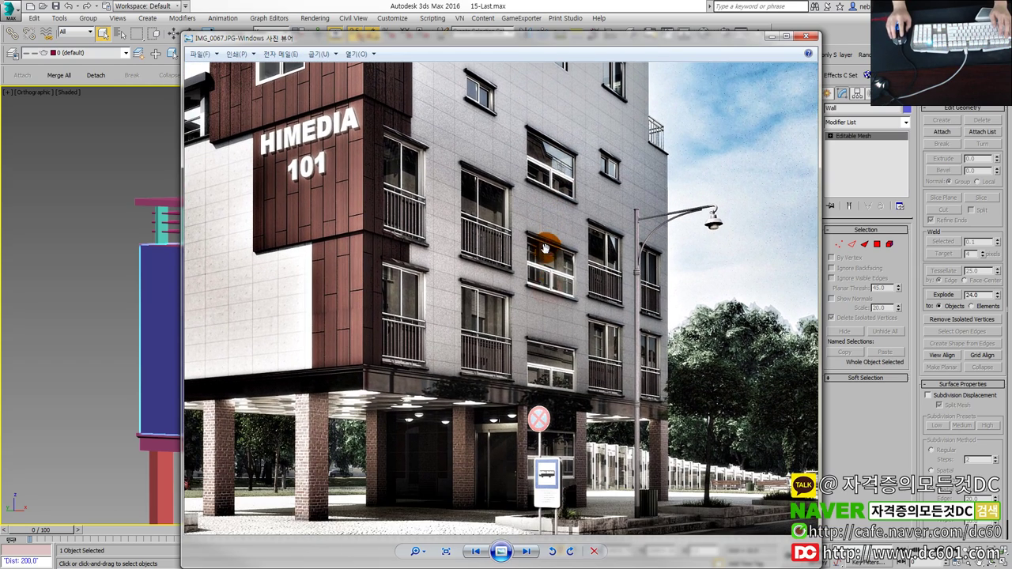
scroll(546, 352, "up", 2)
scroll(548, 331, "up", 3)
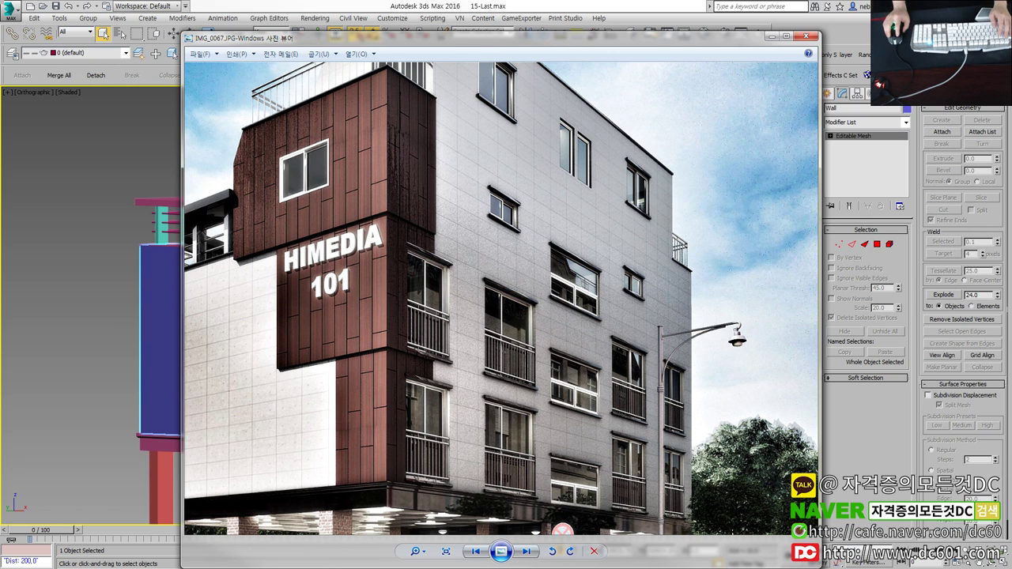
key("Right")
scroll(656, 276, "up", 2)
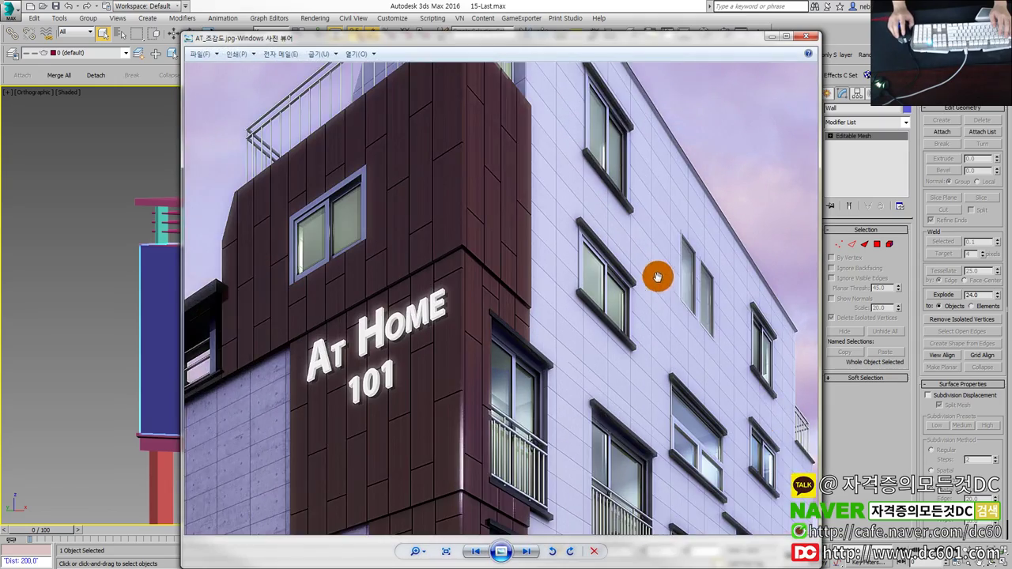
Step: Pan and zoom around AT_조감도.jpg to study the facade, ground-floor parking and sign area
scroll(603, 199, "up", 1)
scroll(491, 207, "up", 2)
scroll(485, 355, "up", 1)
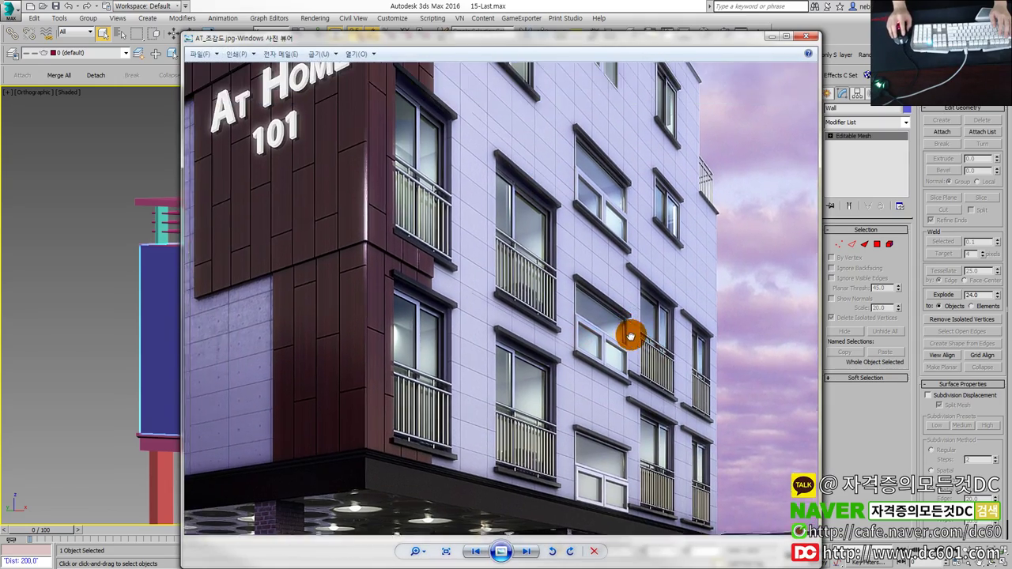
left_click_drag(630, 335, 687, 411)
scroll(687, 411, "down", 1)
left_click_drag(583, 314, 513, 191)
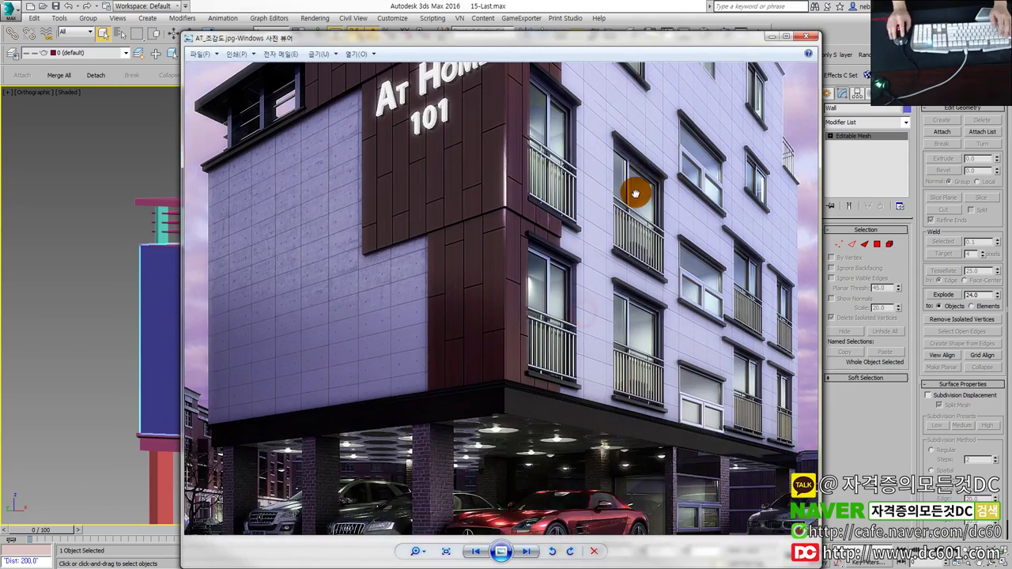
scroll(483, 183, "down", 1)
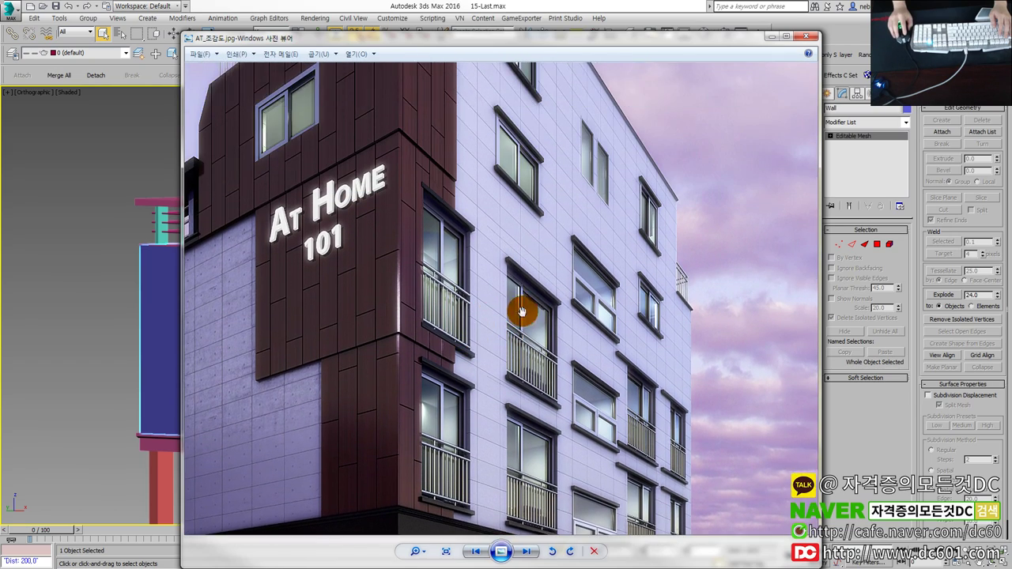
scroll(524, 309, "up", 1)
left_click_drag(598, 267, 589, 357)
scroll(593, 332, "up", 1)
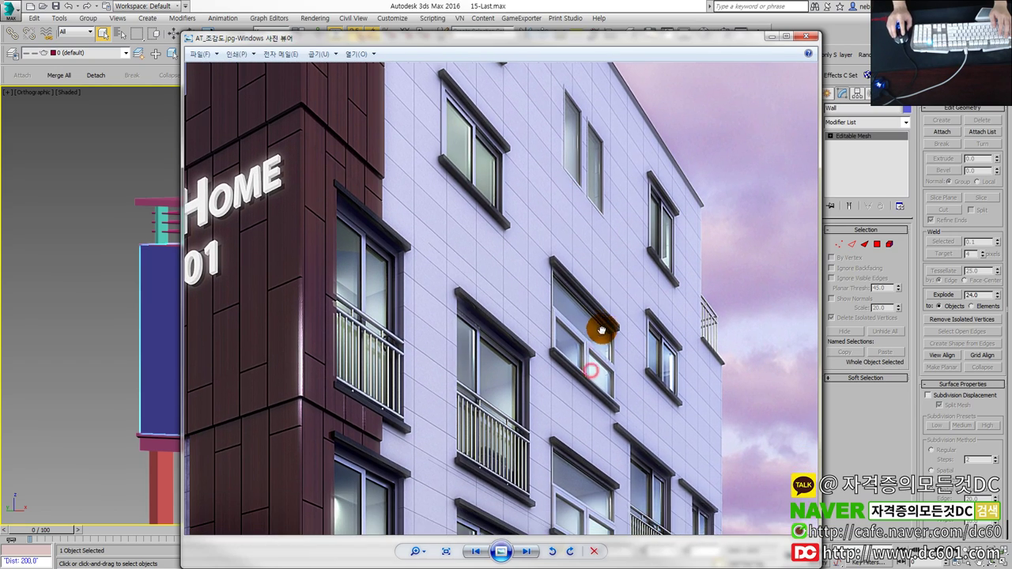
scroll(472, 162, "down", 1)
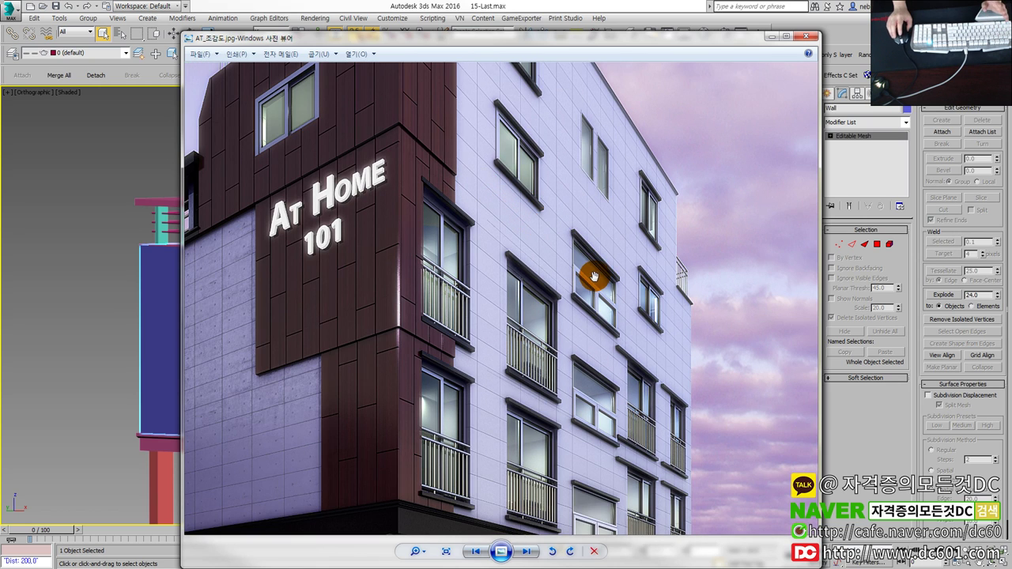
scroll(450, 265, "up", 1)
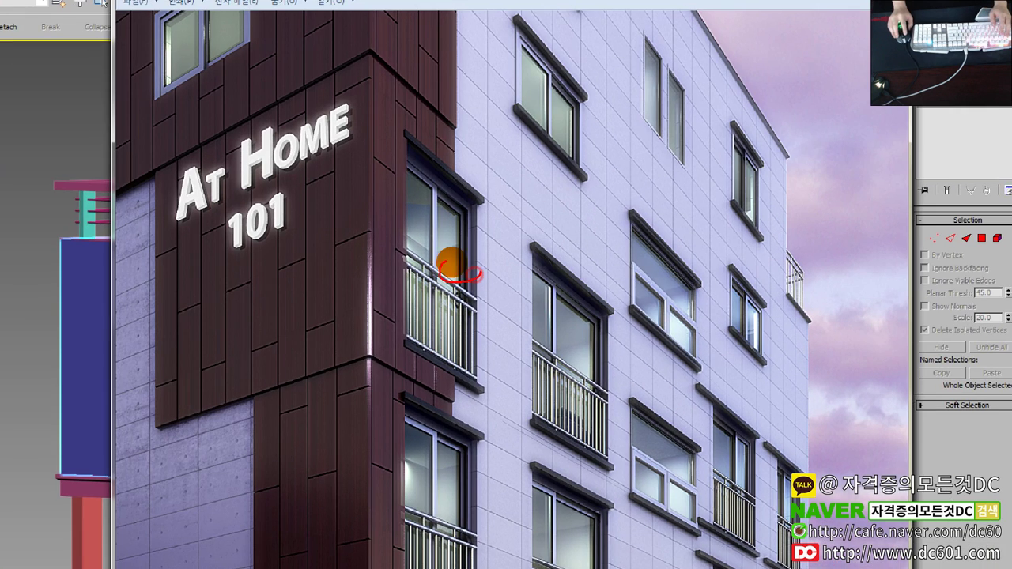
Step: Mark the balcony, middle and upper-right windows in the rendering, then return to IMG_0067.JPG
left_click_drag(405, 231, 494, 225)
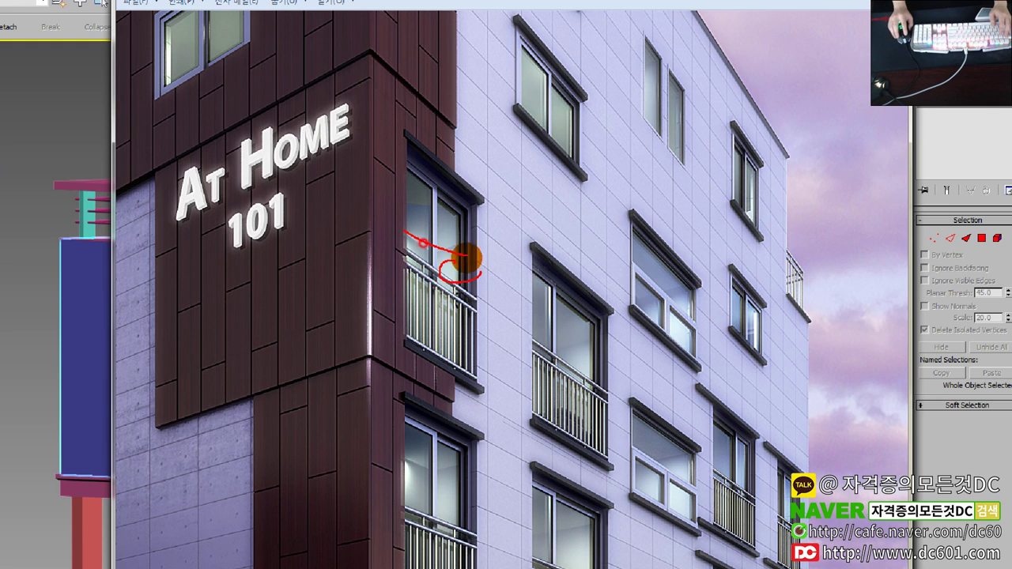
left_click_drag(553, 358, 607, 339)
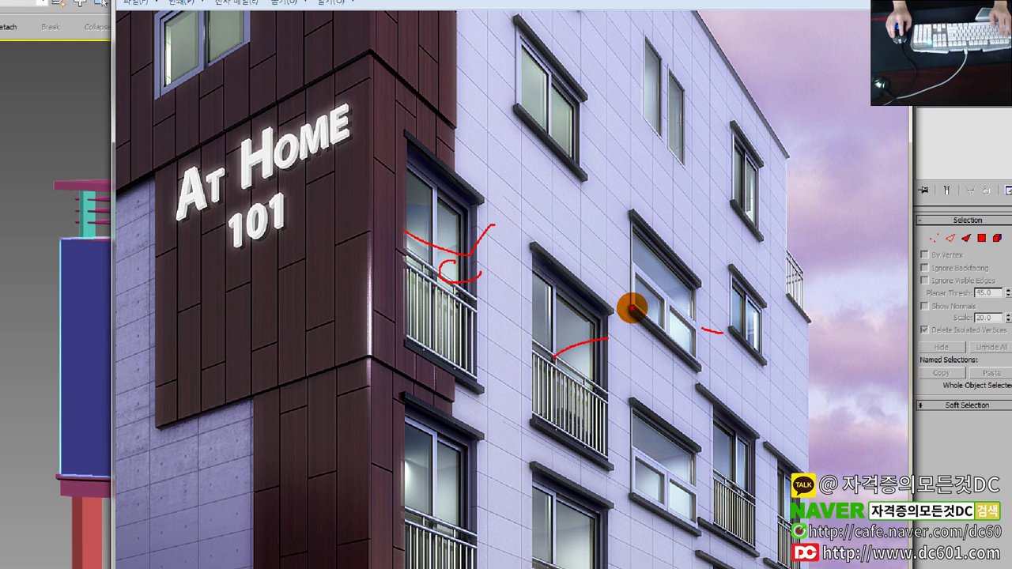
mouse_move(618, 283)
left_mouse_down()
mouse_move(633, 317)
mouse_move(685, 289)
mouse_move(581, 255)
left_mouse_up()
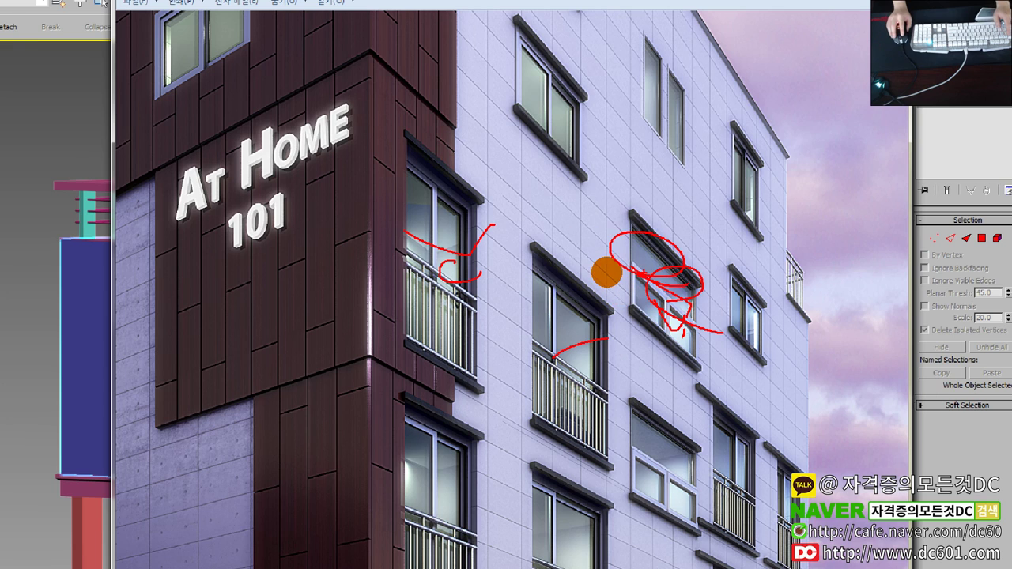
key("Right")
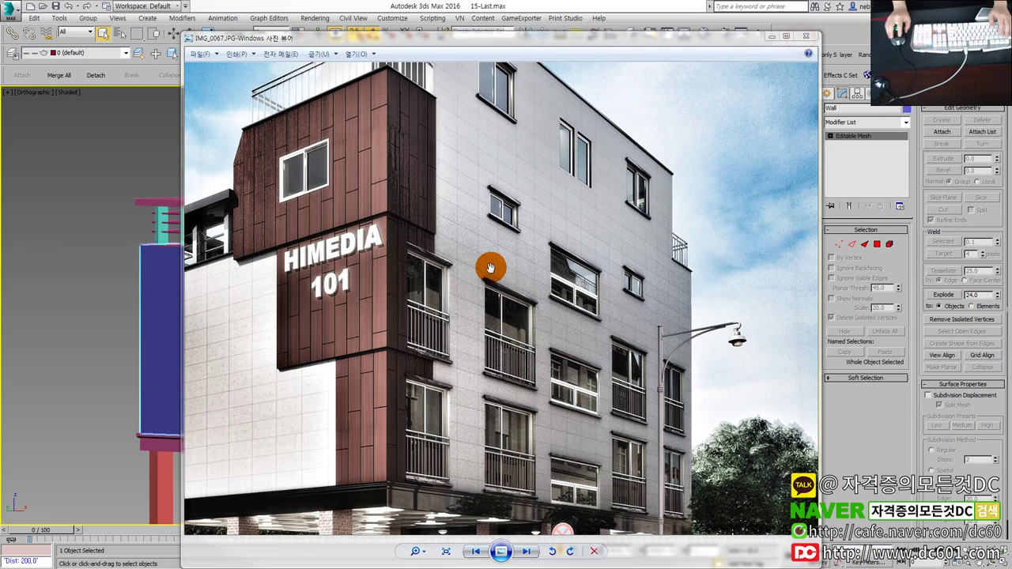
Step: Close Photo Viewer and pick the building's wall in Element sub-object mode
left_click(805, 35)
key("5")
middle_click_drag(513, 273, 535, 226, "alt")
left_click(541, 248)
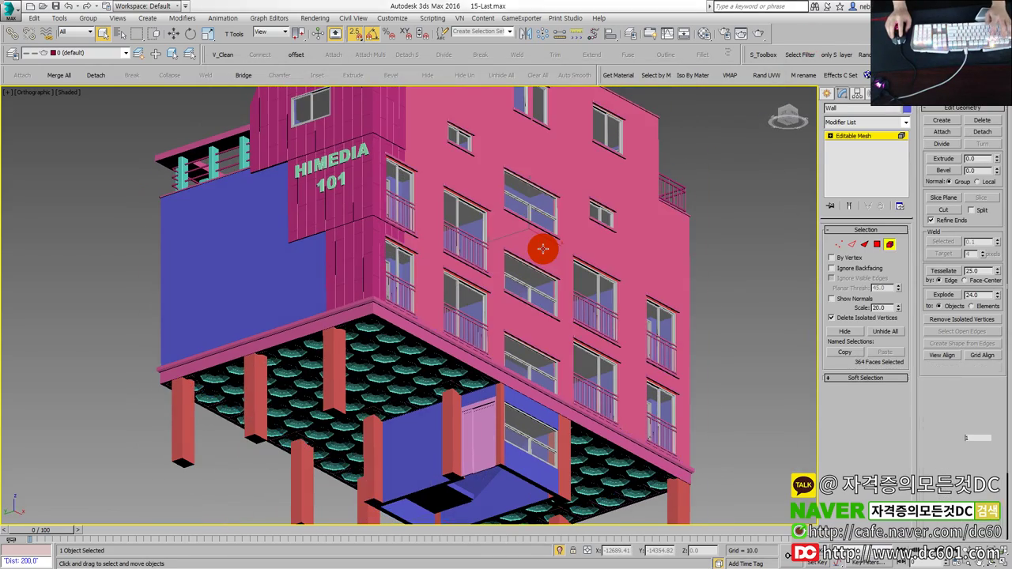
Step: Orbit around the window area, toggling wireframe and test-selecting window faces before deselecting
key("ctrl+d")
scroll(538, 244, "up", 4)
scroll(533, 290, "up", 4)
mouse_move(475, 300)
middle_mouse_down("alt")
mouse_move(458, 329)
mouse_move(490, 296)
middle_mouse_up("alt")
key("F3")
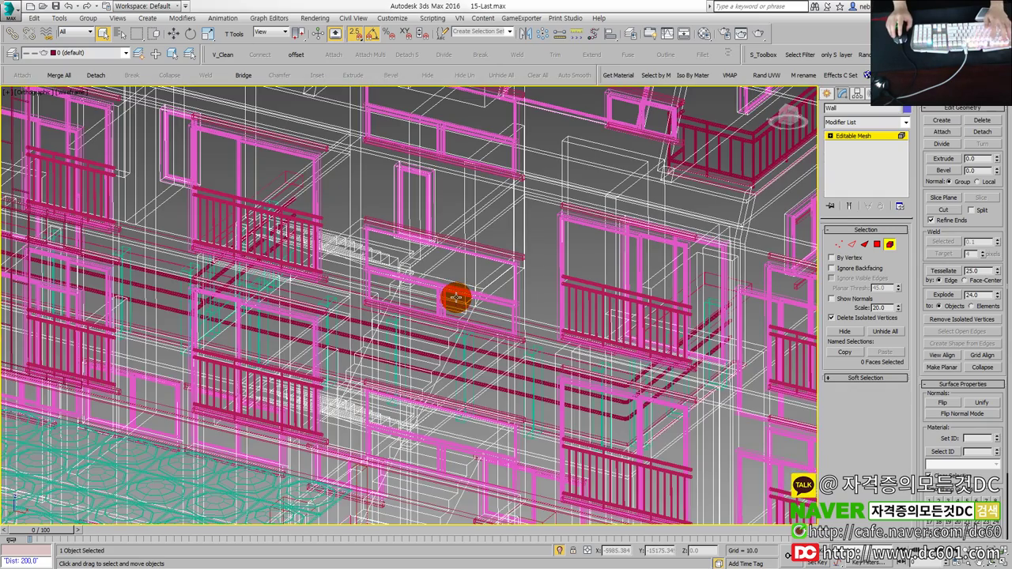
key("F3")
left_click(466, 283)
left_click(888, 246)
key("ctrl+d")
left_click(491, 293)
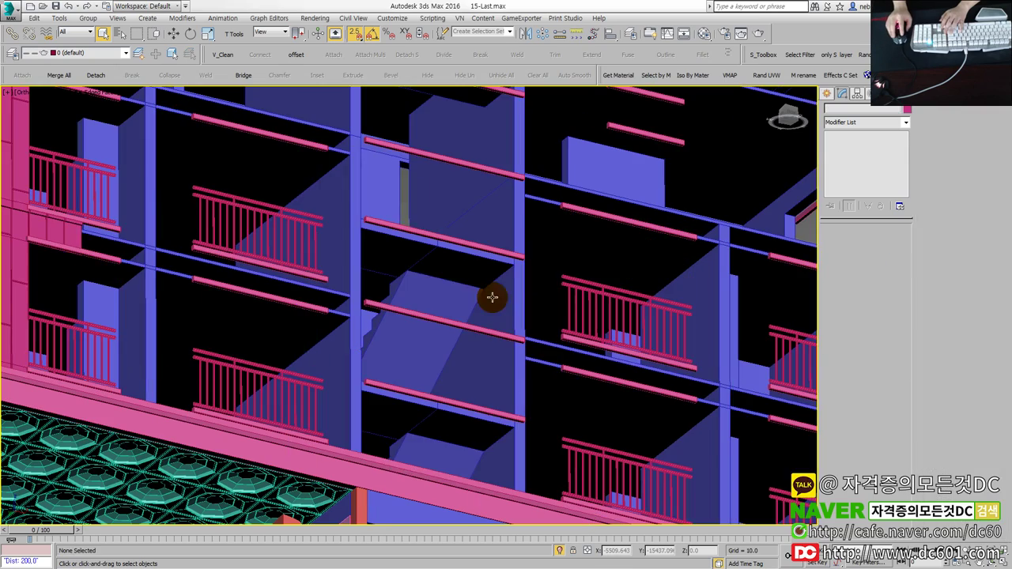
Step: Zoom out, select the wall mesh and view the building front-on, then drop in the exterior scene file
scroll(457, 269, "down", 3)
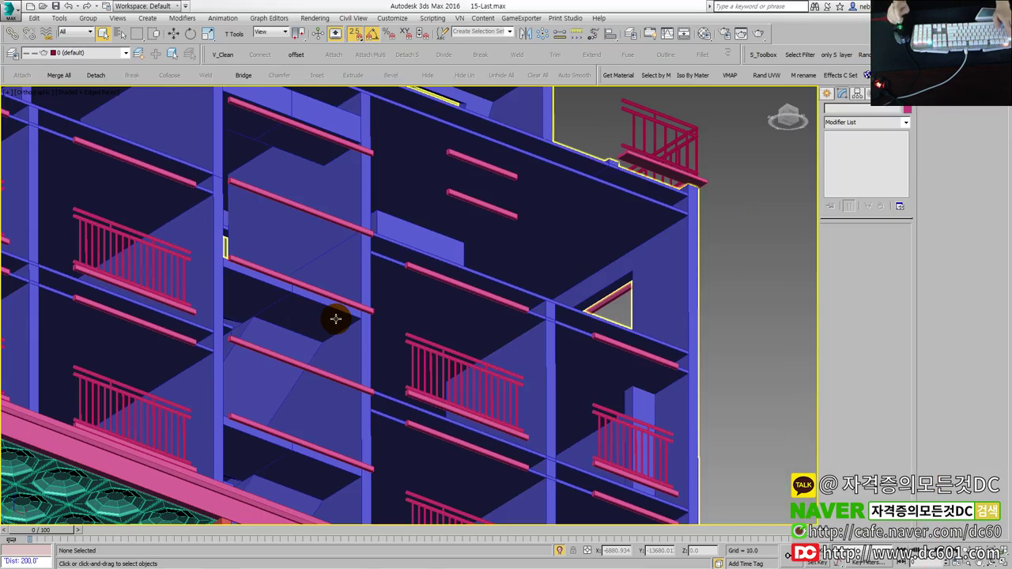
scroll(336, 307, "down", 2)
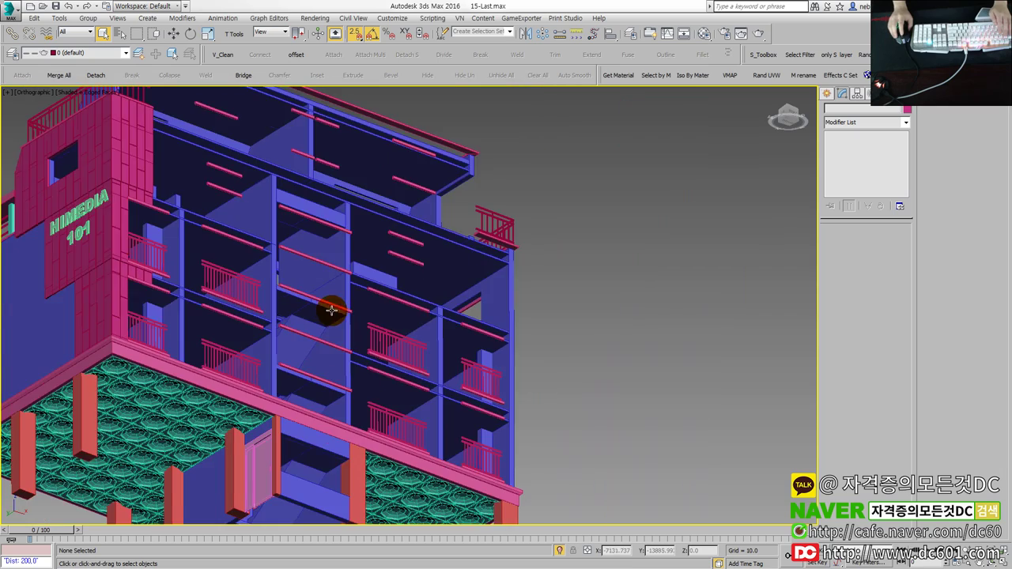
scroll(336, 307, "down", 2)
mouse_move(336, 307)
middle_mouse_down("alt")
mouse_move(323, 337)
mouse_move(375, 251)
middle_mouse_up("alt")
scroll(375, 250, "up", 2)
left_click(378, 228)
left_click(378, 228)
middle_click_drag(378, 234, 328, 290, "alt")
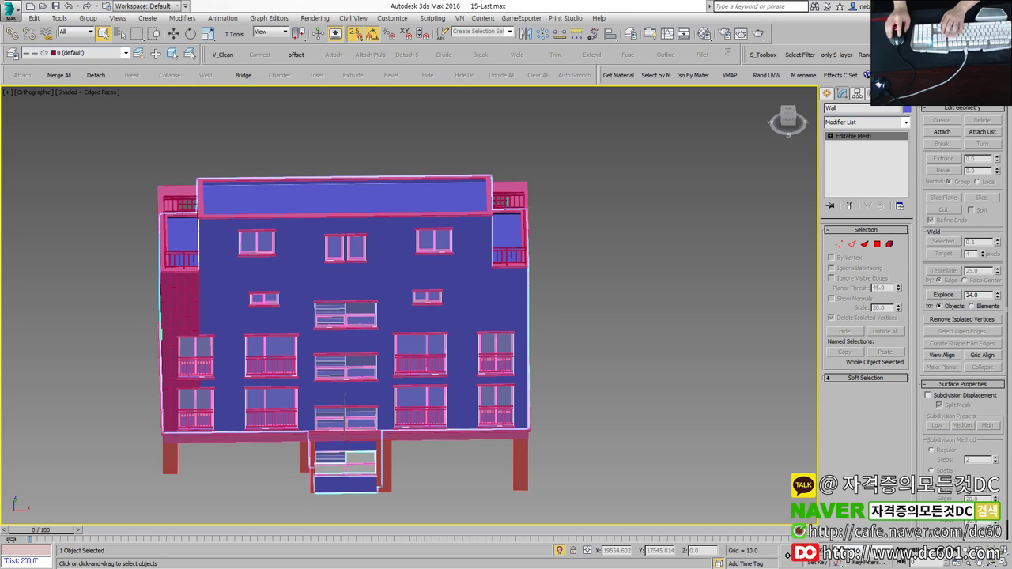
left_click_drag(593, 231, 594, 232)
Step: Open 201615-exterior.max without saving the current scene and select the Back wall group
left_click(625, 241)
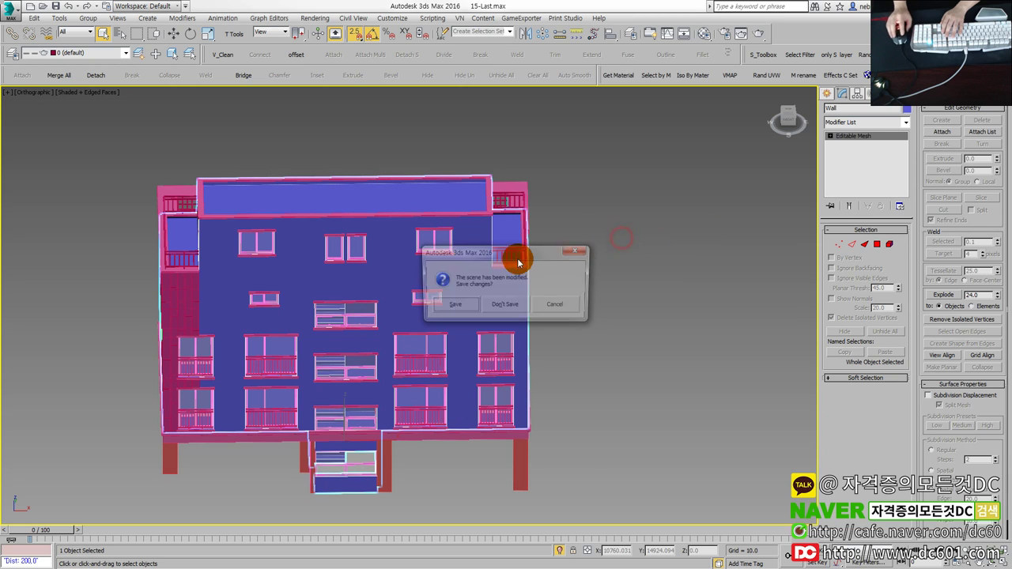
left_click(501, 314)
middle_click_drag(580, 309, 527, 308, "alt")
left_click(600, 241)
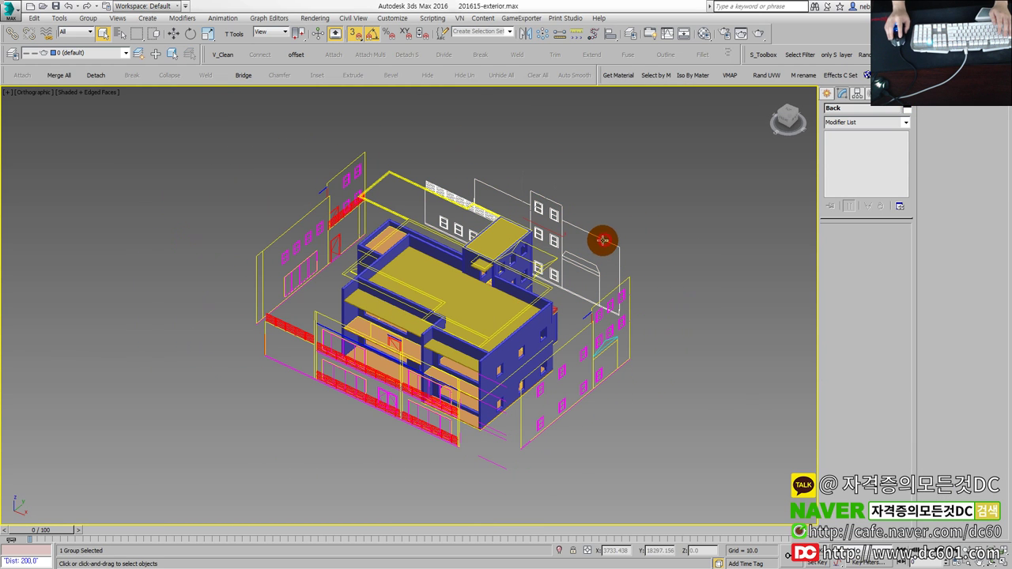
scroll(533, 208, "up", 1)
scroll(533, 208, "down", 1)
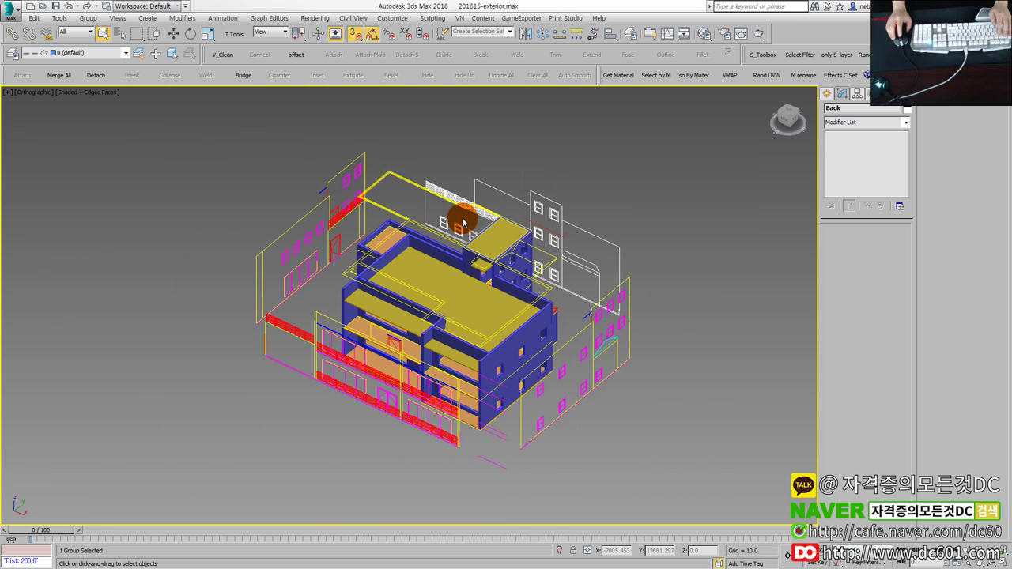
Step: Browse the Selection Filter list and its custom filter options
left_click(78, 37)
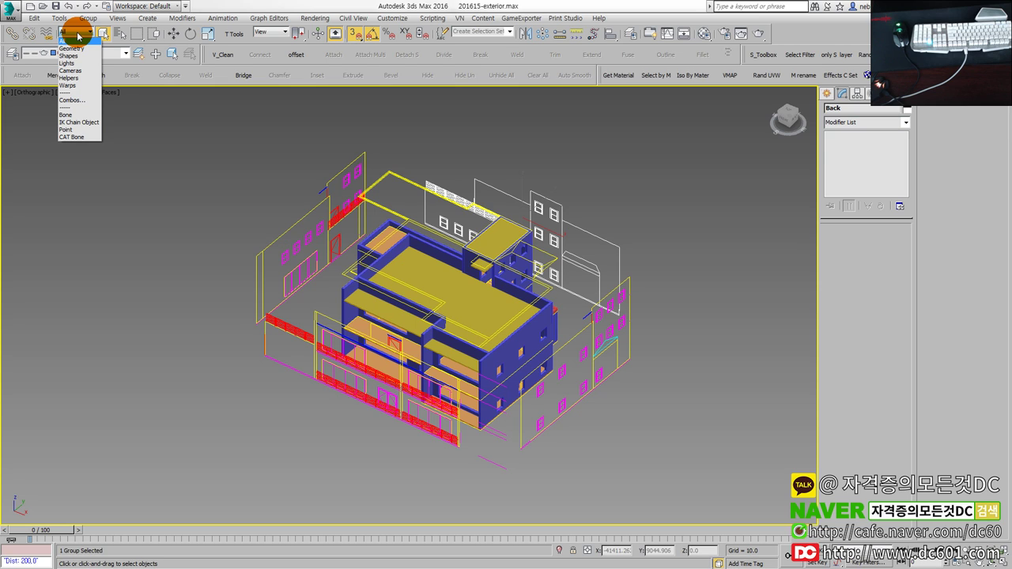
left_click(76, 41)
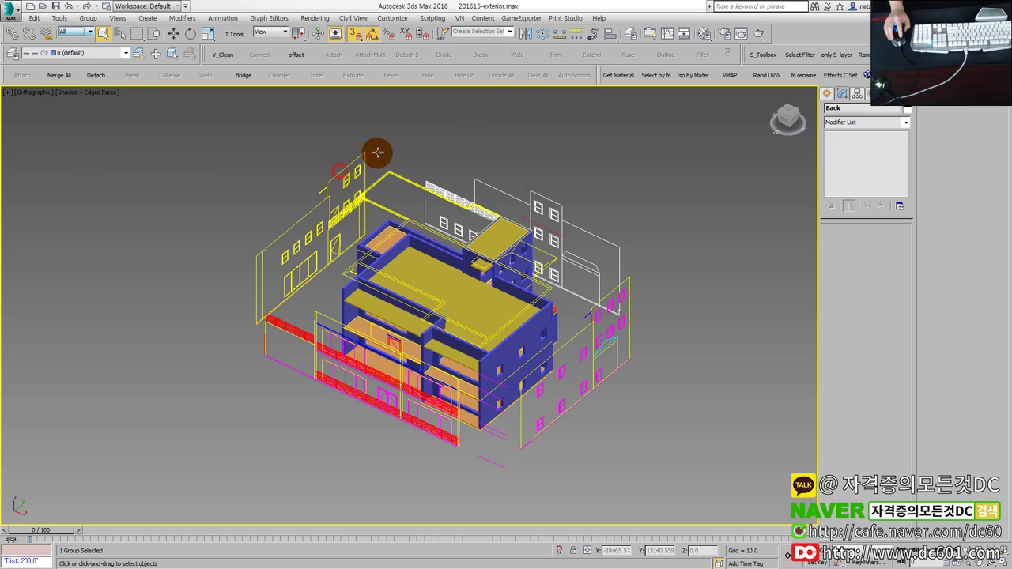
left_click(793, 63)
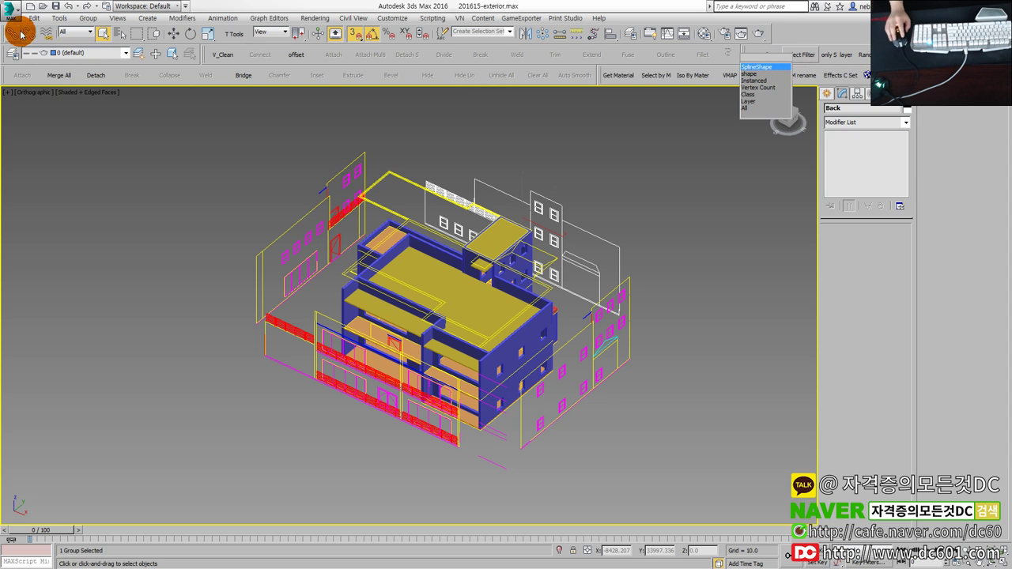
left_click(611, 135)
left_click(77, 33)
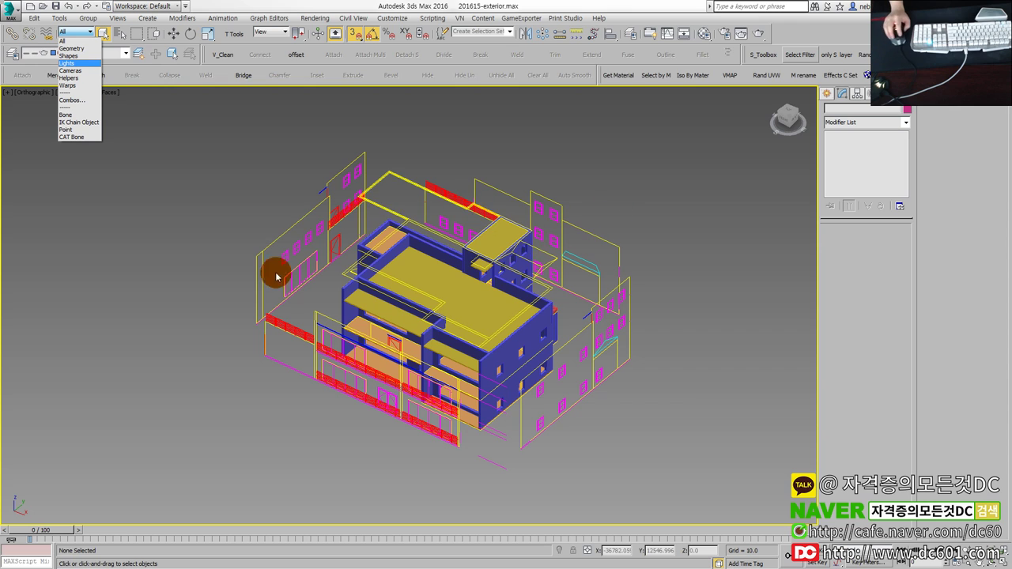
left_click(80, 56)
scroll(241, 188, "down", 3)
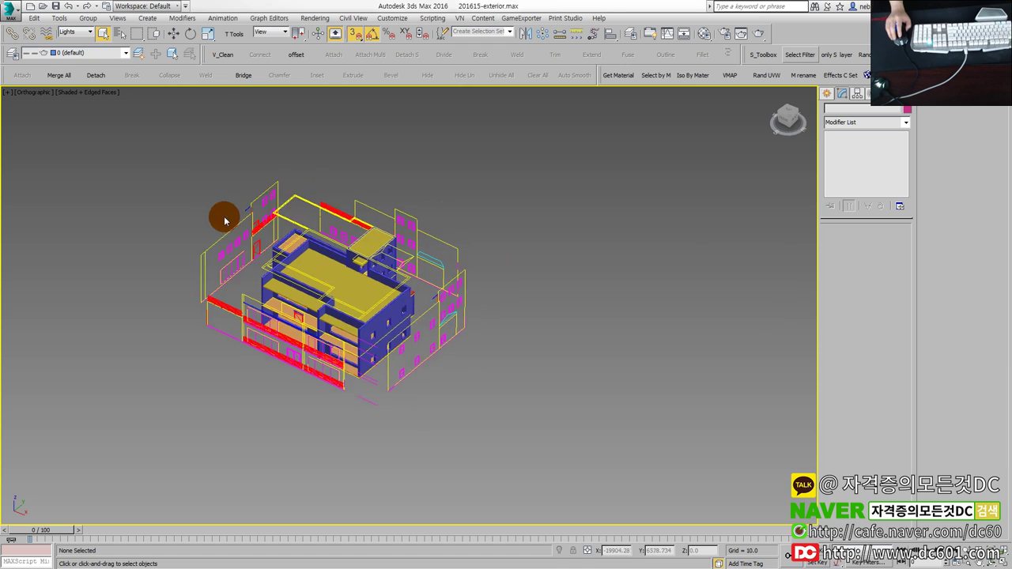
scroll(221, 215, "down", 1)
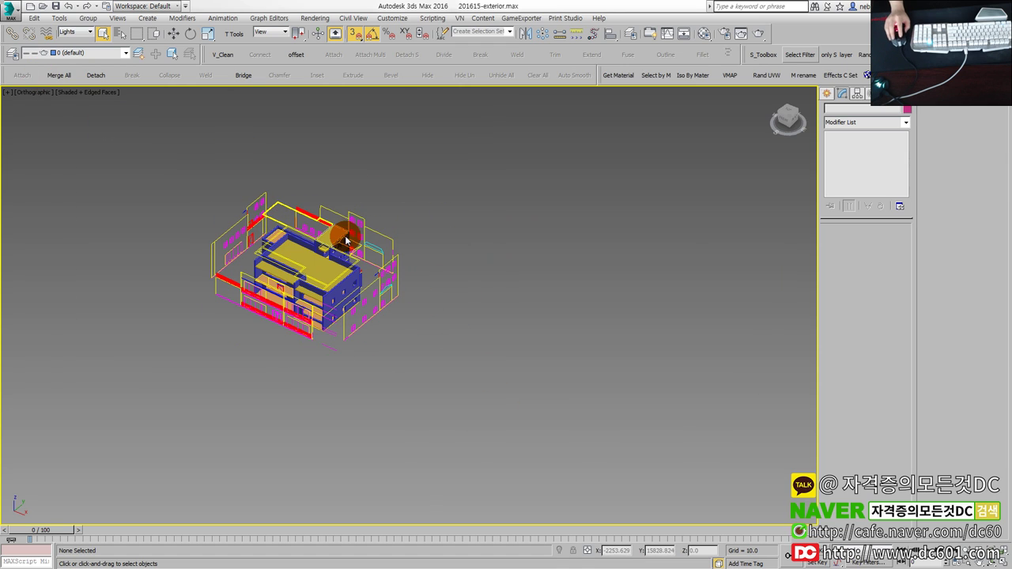
Step: Set the Selection Filter to Shapes and drag-select all the building's line shapes
left_click(82, 35)
left_click(73, 56)
mouse_move(71, 95)
left_mouse_down()
mouse_move(340, 245)
mouse_move(413, 176)
mouse_move(519, 185)
left_mouse_up()
left_click(568, 158)
Step: Undo the line move, reselect all the line shapes, and hide them
key("ctrl+z")
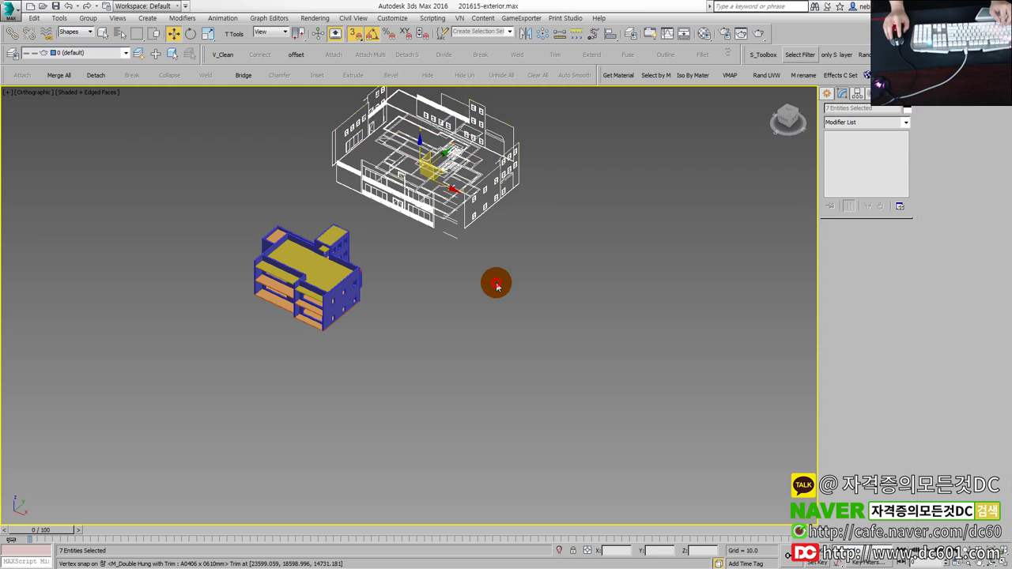
key("ctrl+z")
left_click(481, 282)
left_click_drag(477, 385, 95, 123)
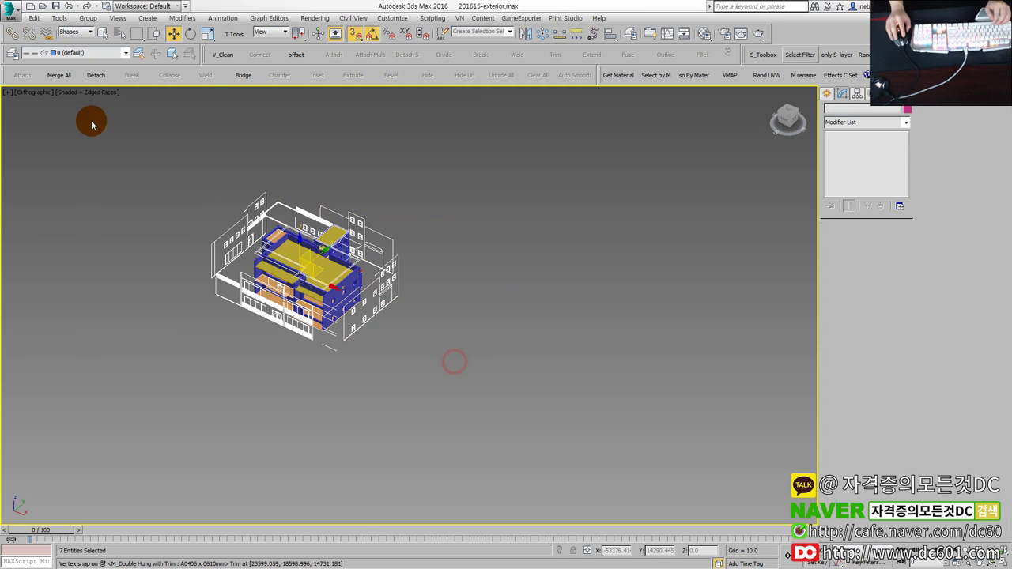
right_click(316, 237)
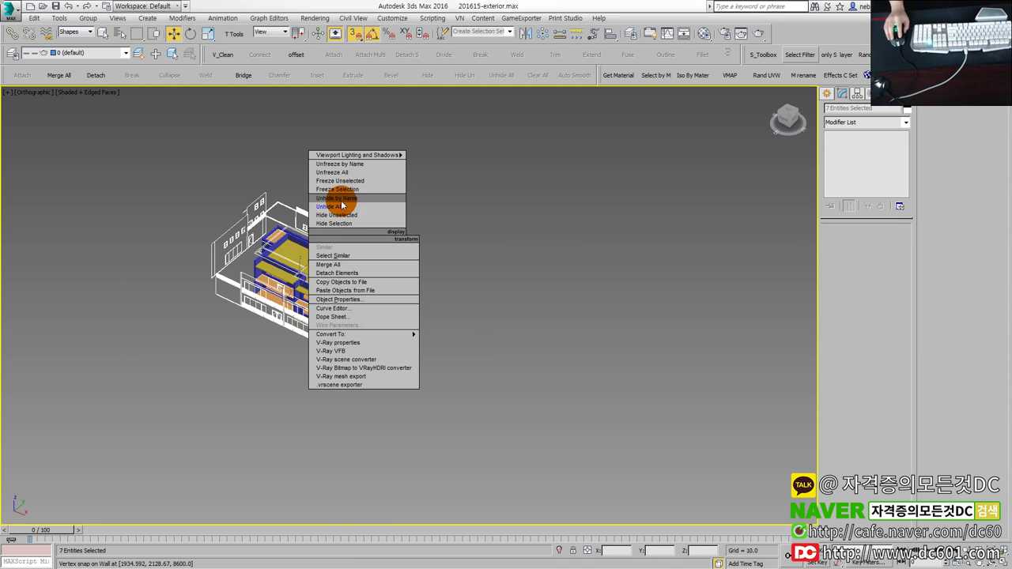
left_click(335, 224)
Step: Filter selection to Geometry to pick the roof slab and wall mesh, then restore the All filter
scroll(337, 255, "up", 3)
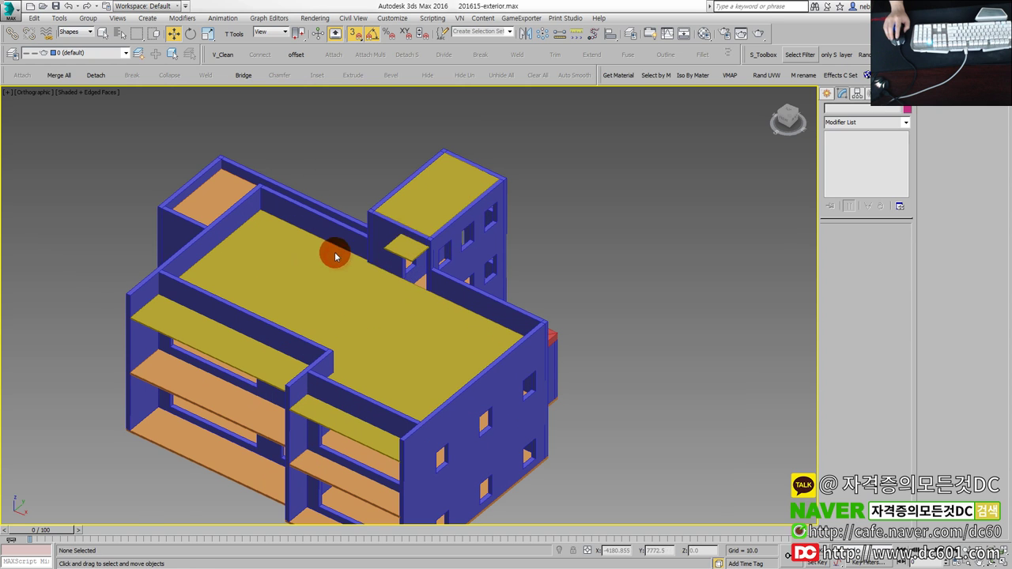
left_click_drag(501, 153, 305, 312)
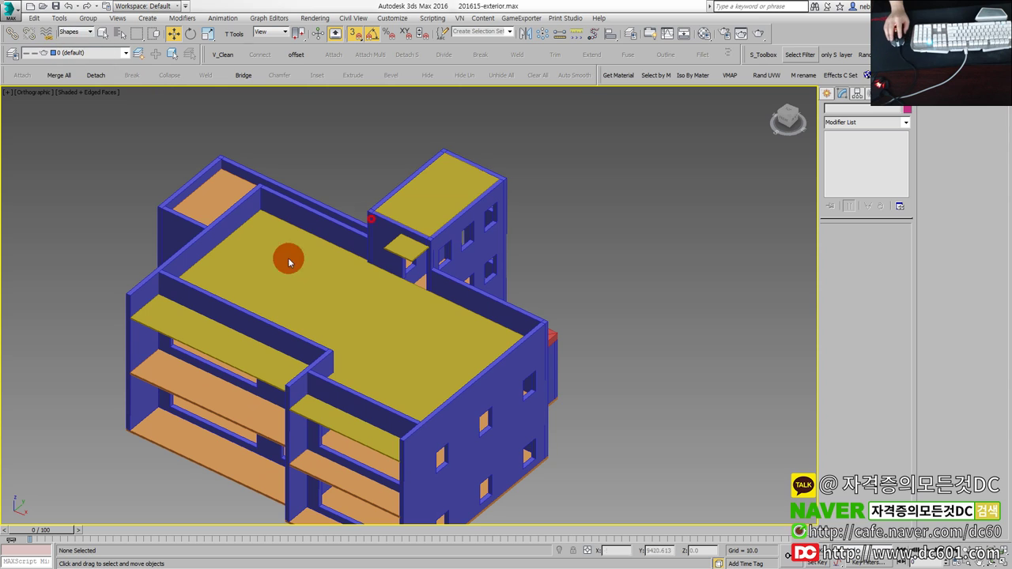
left_click(77, 33)
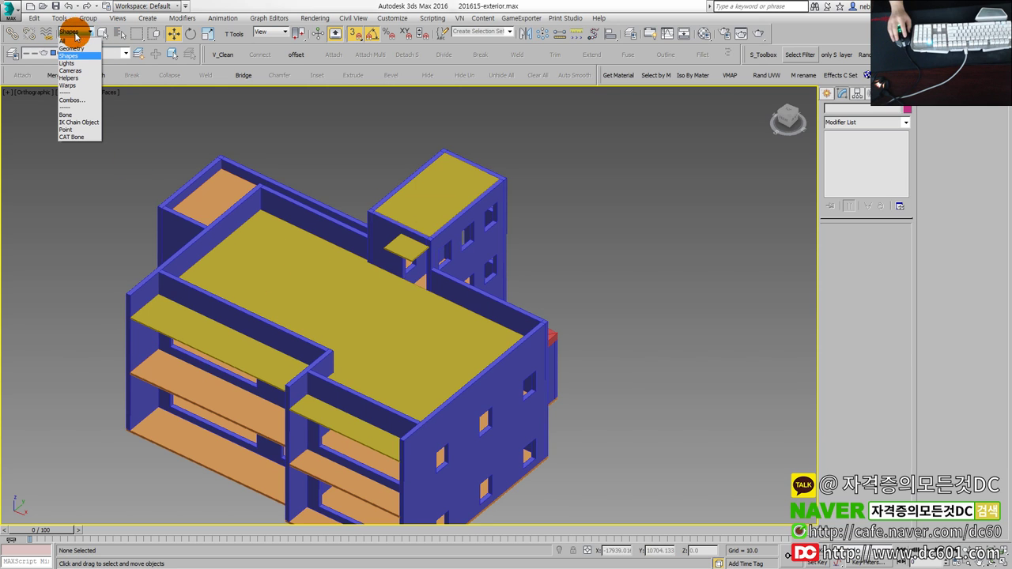
left_click(71, 41)
left_click(74, 32)
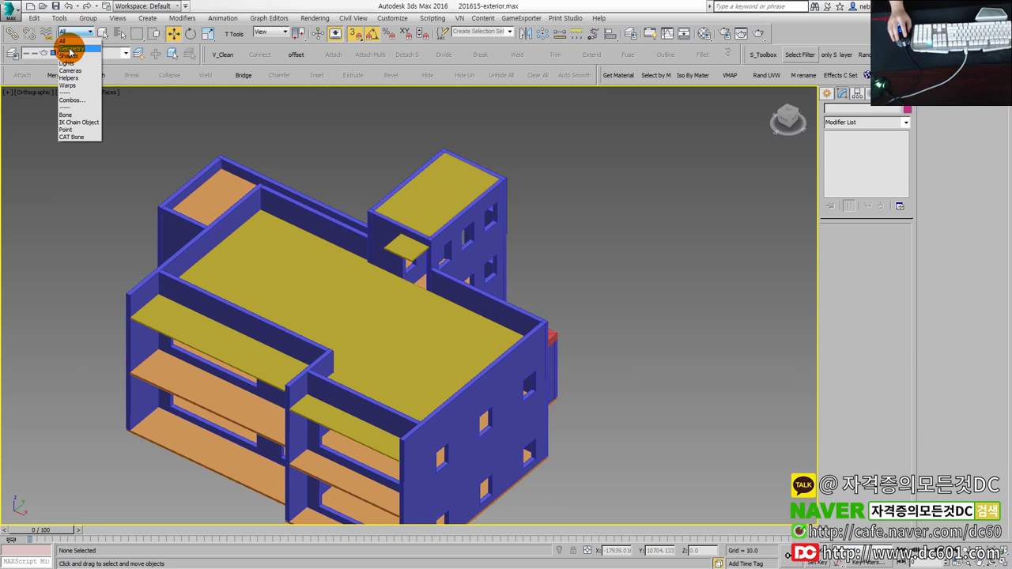
left_click(70, 49)
left_click(305, 255)
left_click(436, 198)
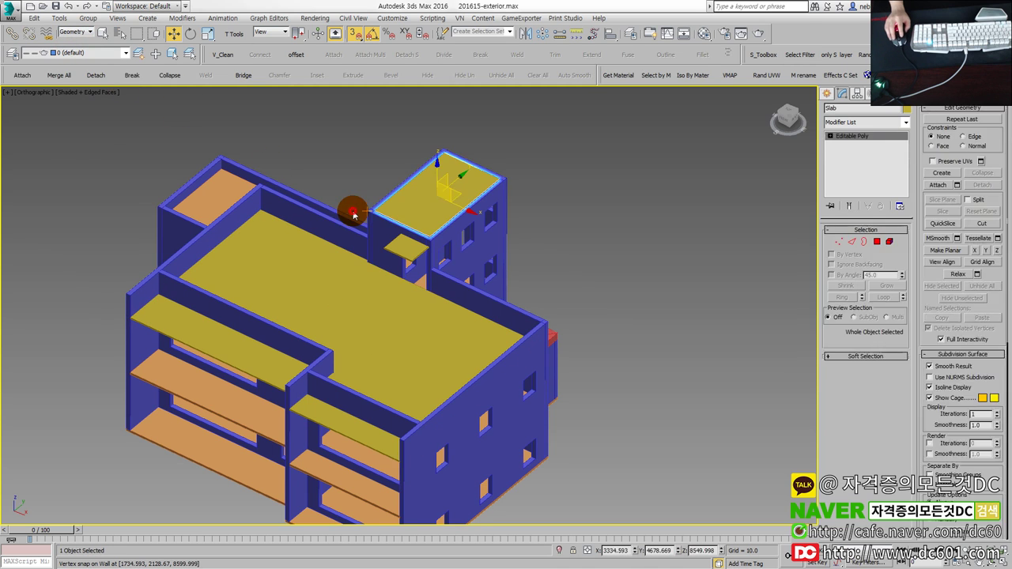
left_click(358, 232)
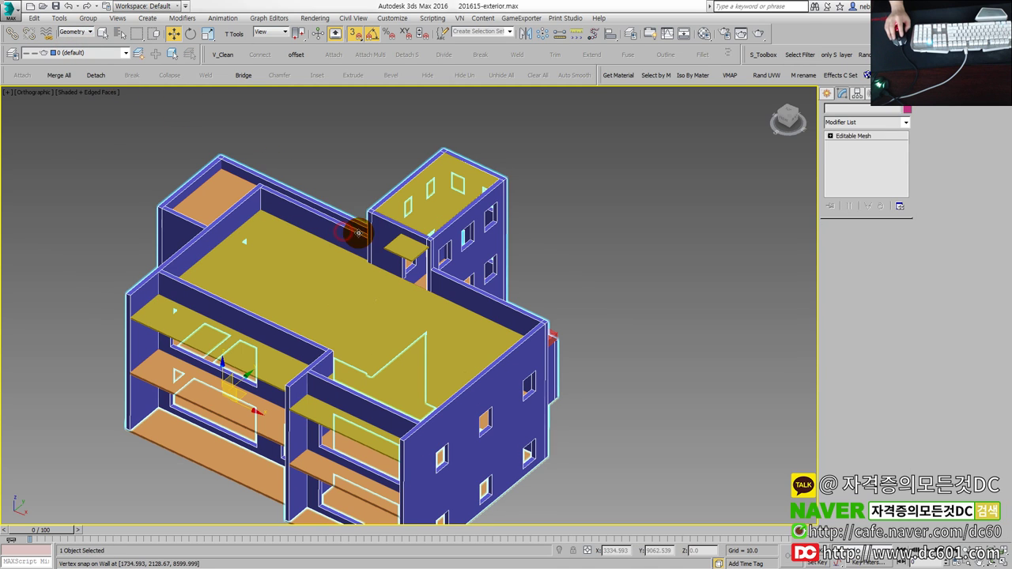
left_click(78, 33)
left_click(71, 41)
left_click(394, 154)
Step: Select the wall mesh, isolate it with Alt+Q, and freeze it so it turns grey
mouse_move(401, 167)
middle_mouse_down("alt")
mouse_move(336, 208)
mouse_move(221, 208)
mouse_move(514, 240)
middle_mouse_up("alt")
left_click(514, 218)
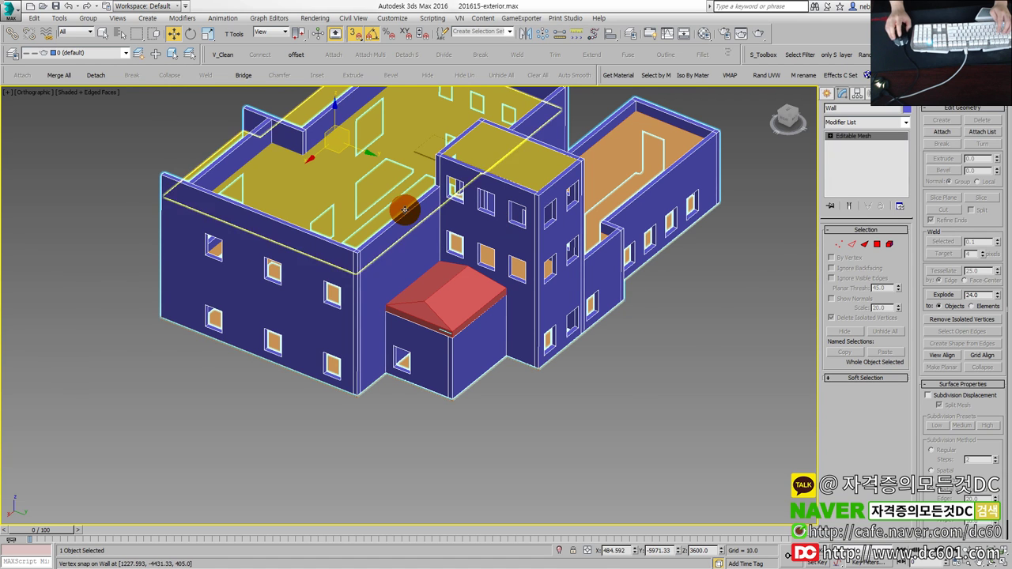
scroll(324, 201, "up", 2)
scroll(433, 231, "down", 3)
key("alt+q")
mouse_move(463, 290)
middle_mouse_down("alt")
mouse_move(231, 281)
mouse_move(472, 251)
middle_mouse_up("alt")
right_click(467, 242)
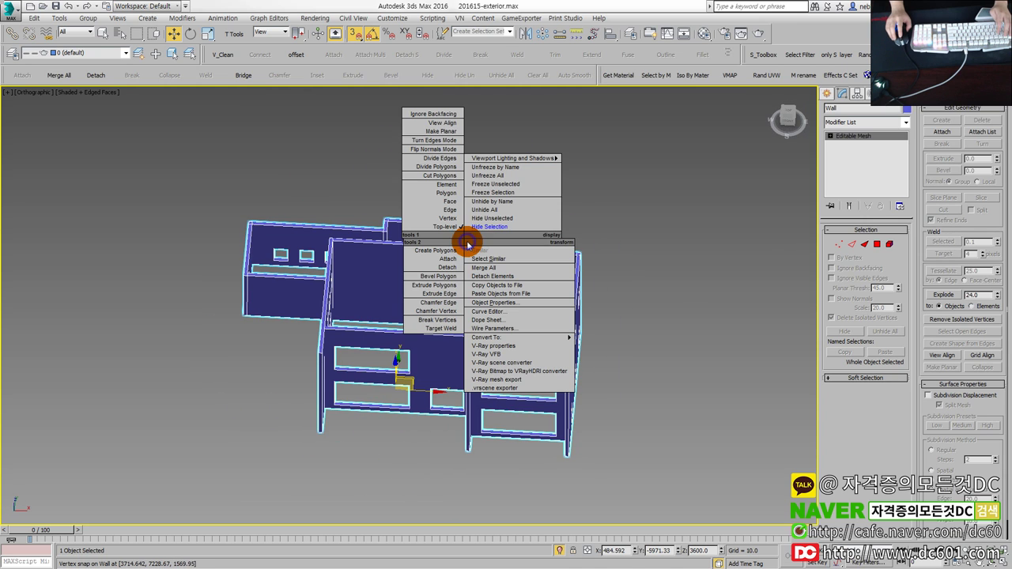
left_click(500, 198)
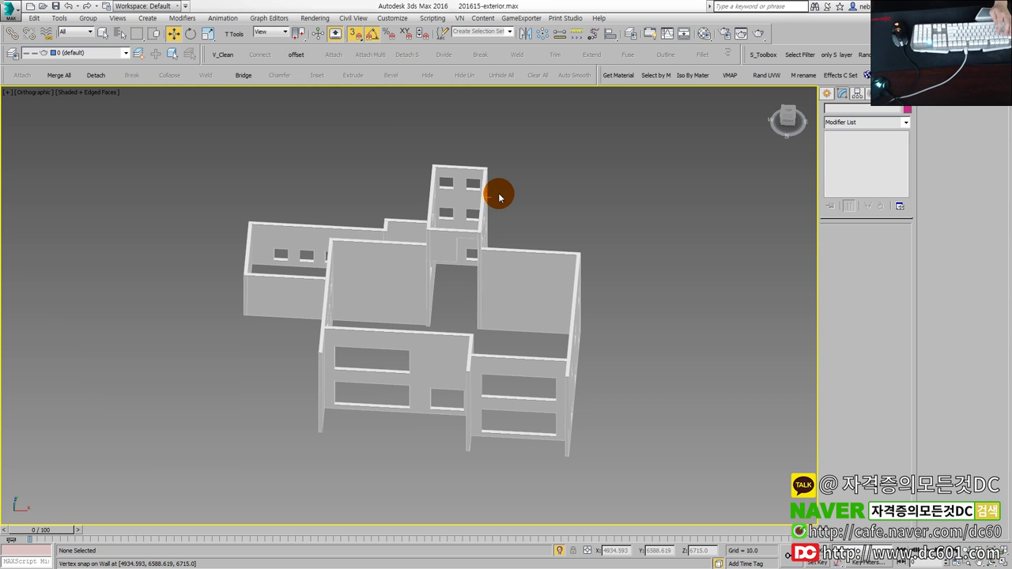
scroll(500, 197, "up", 2)
scroll(386, 290, "up", 2)
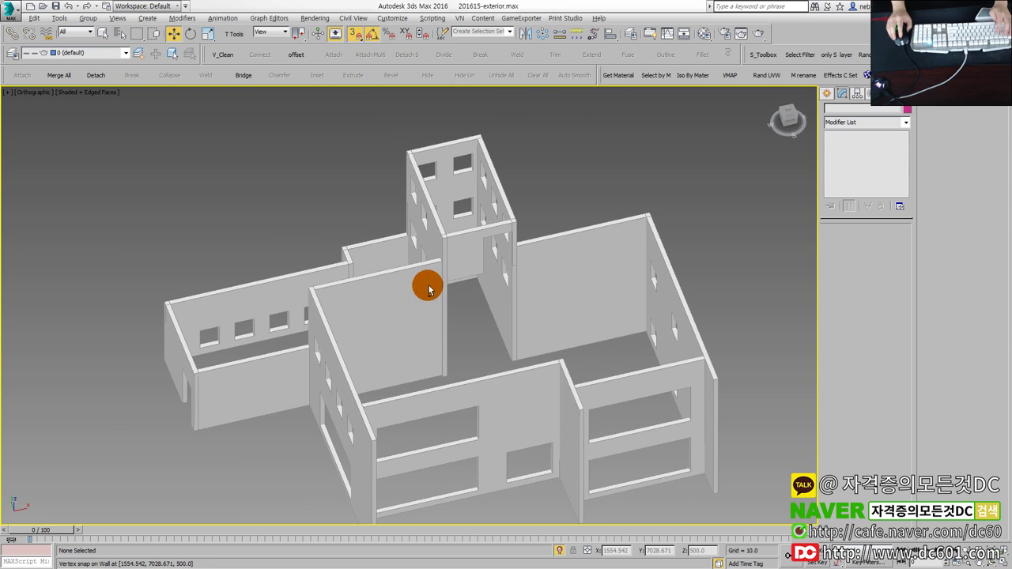
scroll(475, 235, "up", 3)
scroll(474, 235, "down", 2)
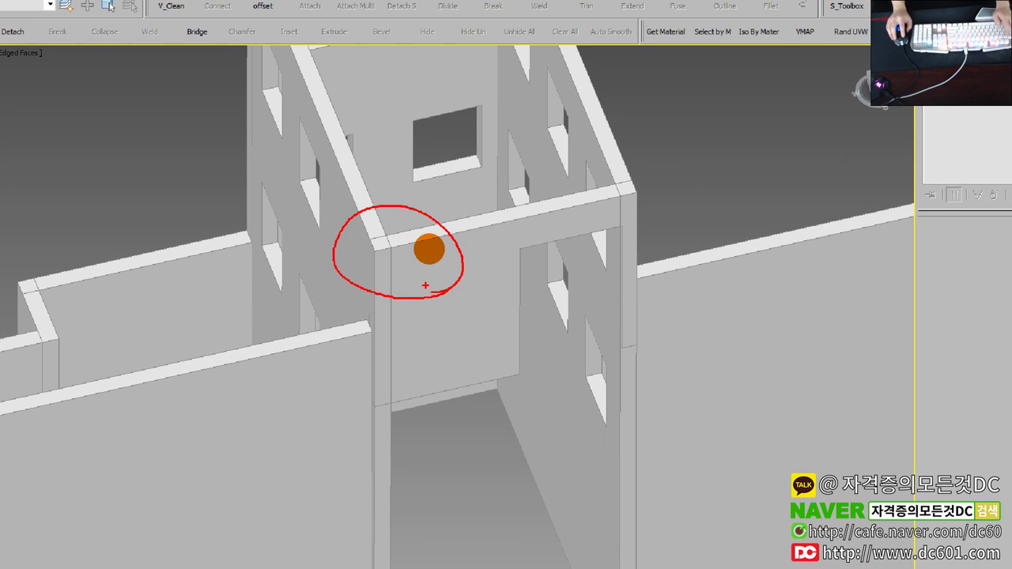
scroll(433, 251, "down", 3)
scroll(446, 241, "down", 1)
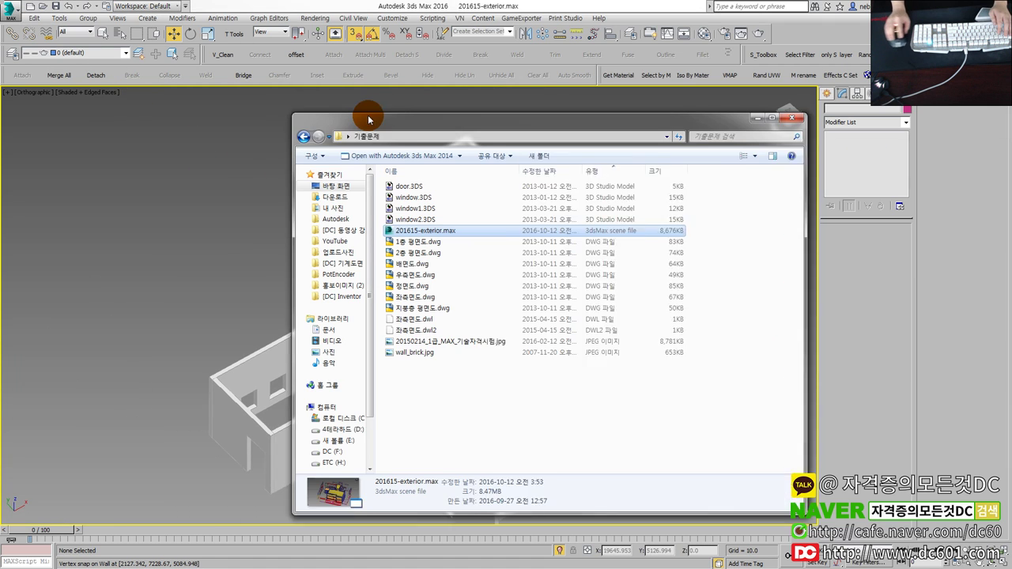
Step: Check the window .3DS files' details in the 기출문제 folder, then close Explorer
left_click(386, 200)
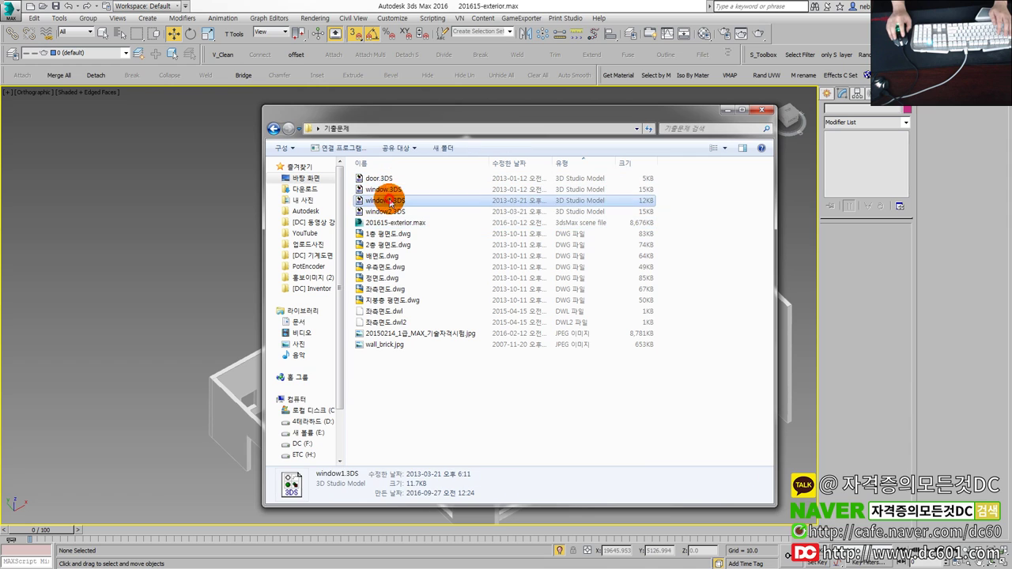
left_click(384, 189)
left_click(385, 214)
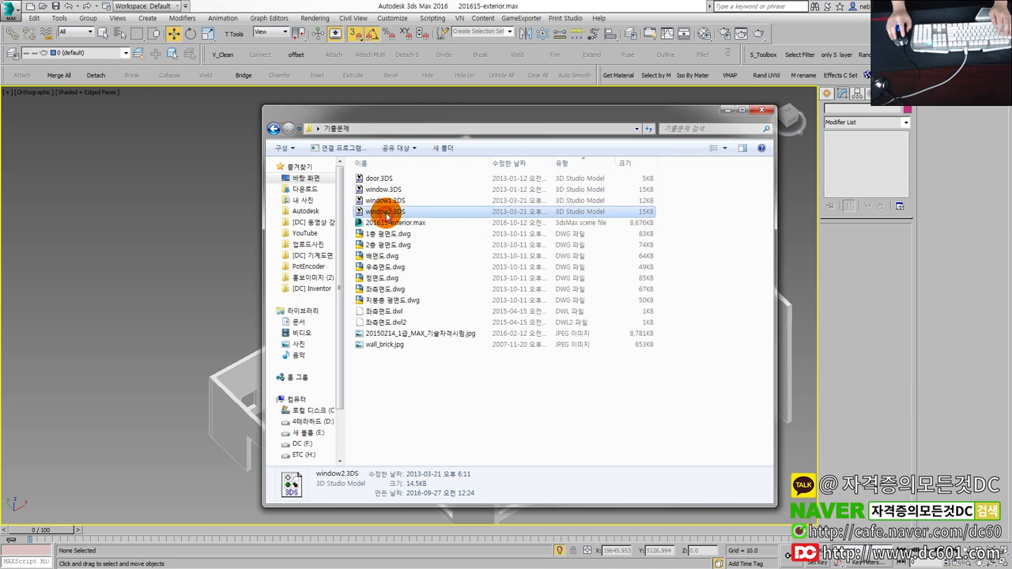
left_click(386, 192)
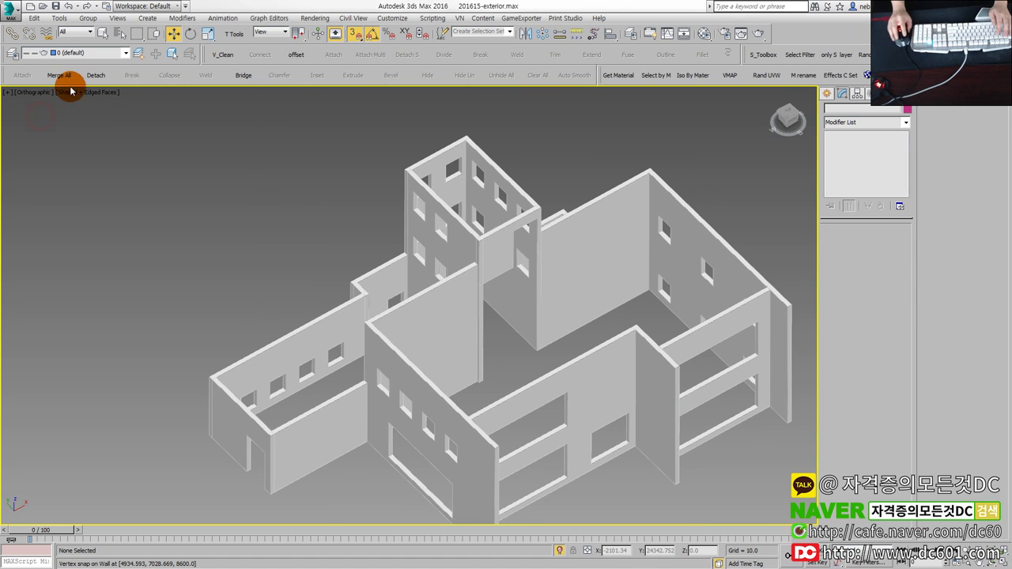
left_click(11, 10)
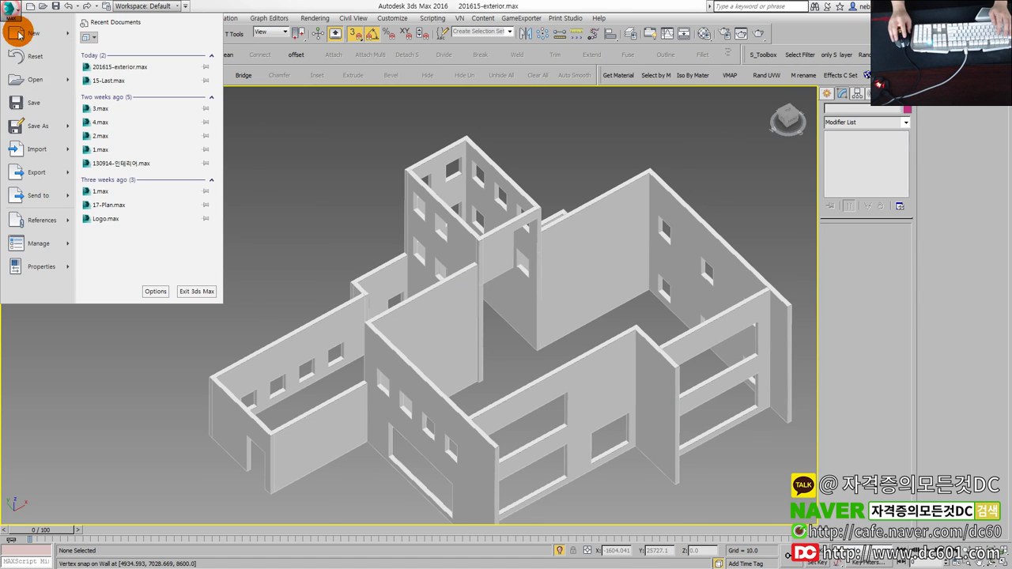
Step: Import window.3DS, merging it into the scene, and snap it onto a wall vertex
left_click(38, 150)
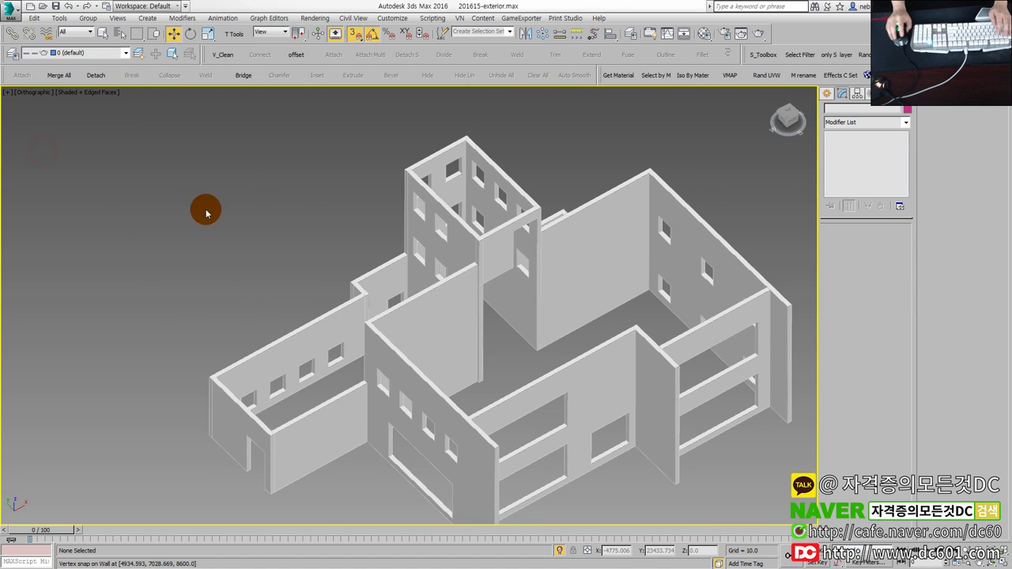
left_click(90, 80)
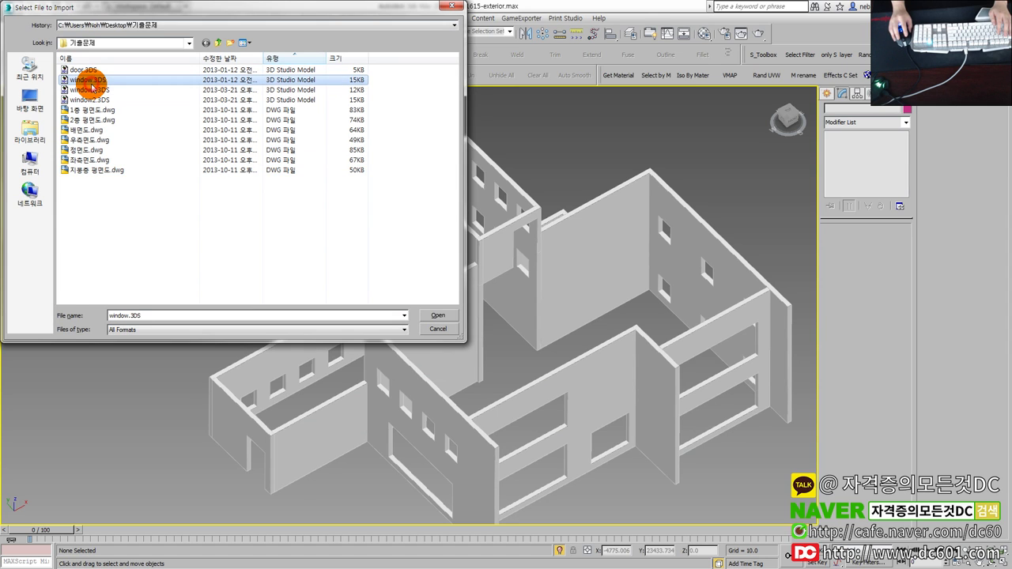
double_click(83, 78)
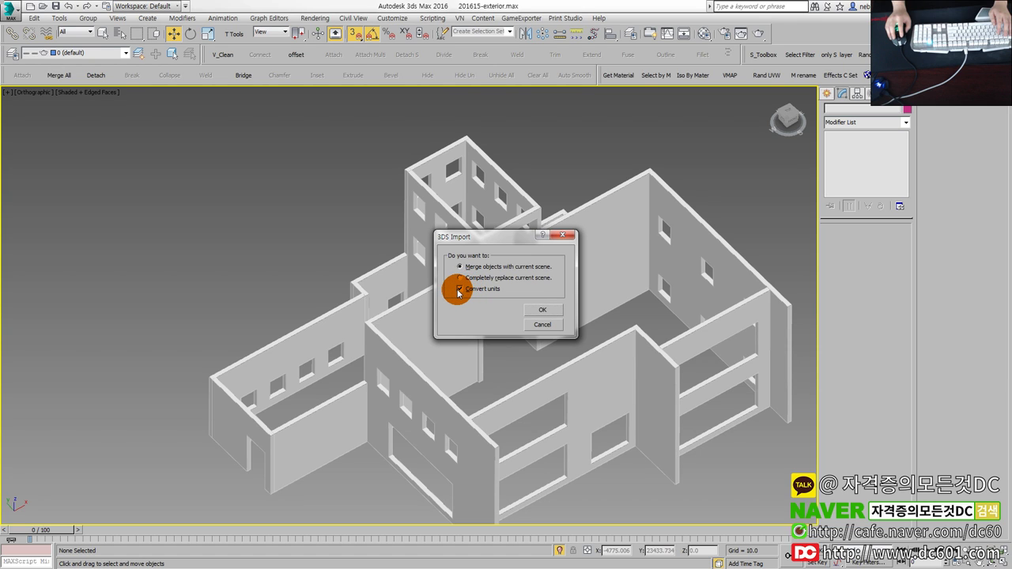
left_click(542, 312)
key("z")
scroll(468, 287, "down", 5)
scroll(473, 294, "down", 5)
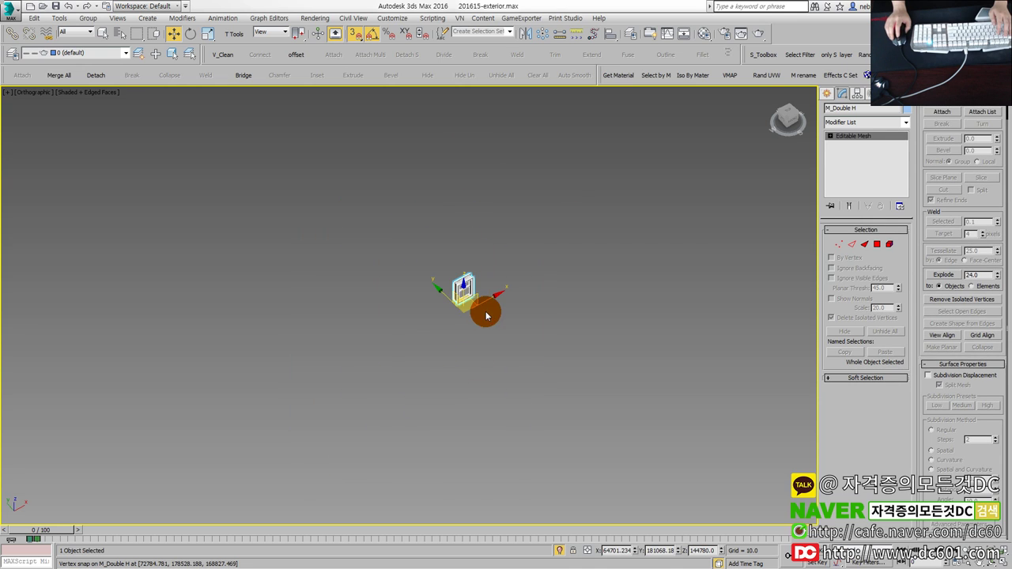
mouse_move(492, 300)
left_mouse_down()
mouse_move(579, 286)
mouse_move(574, 400)
left_mouse_up()
Step: Lift the window away, then isolate and delete the misplaced copy and end isolation
scroll(570, 398, "up", 3)
scroll(512, 381, "up", 4)
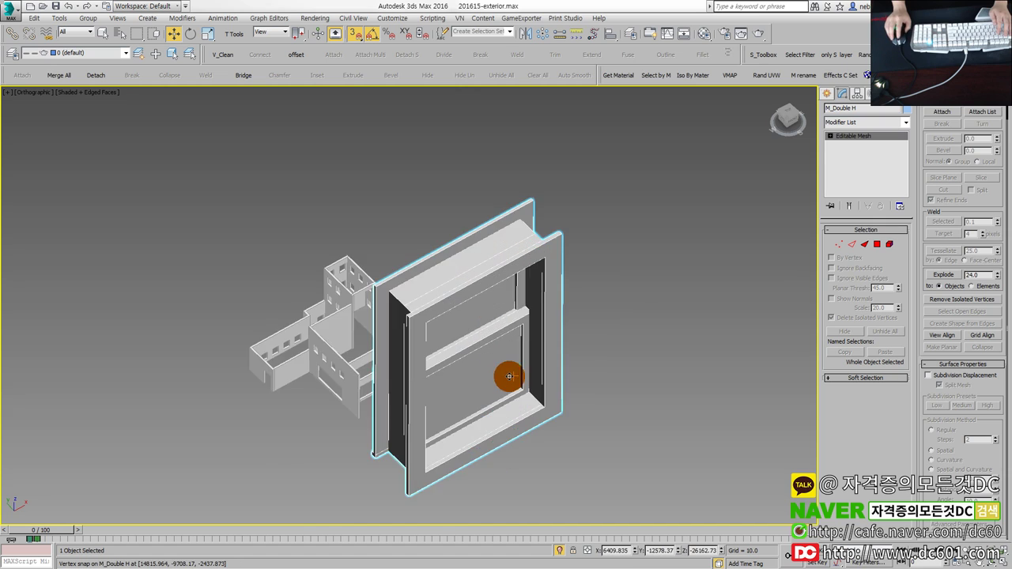
middle_click_drag(509, 377, 535, 350, "alt")
left_click_drag(480, 368, 491, 321)
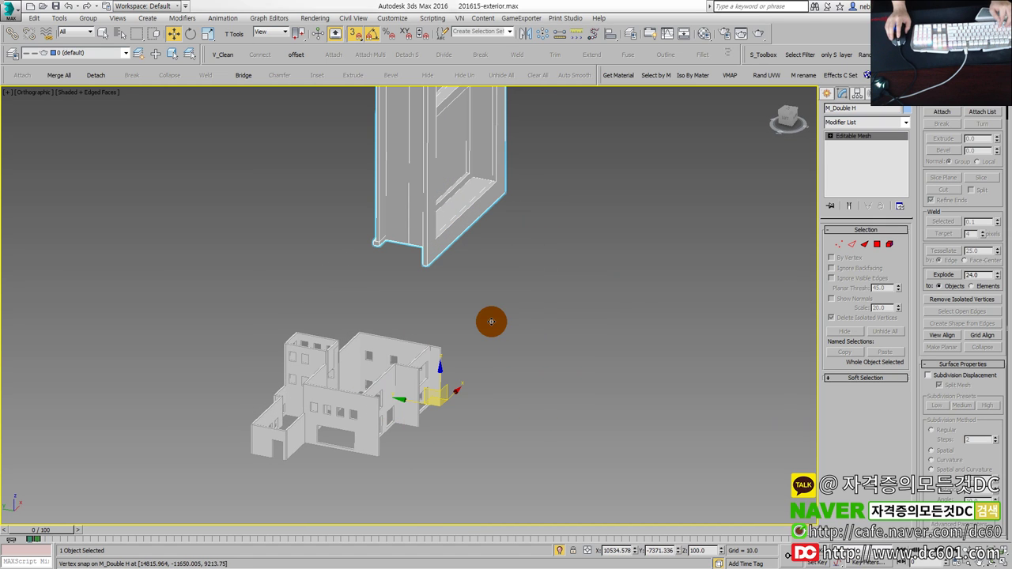
key("ctrl+z")
scroll(482, 318, "down", 2)
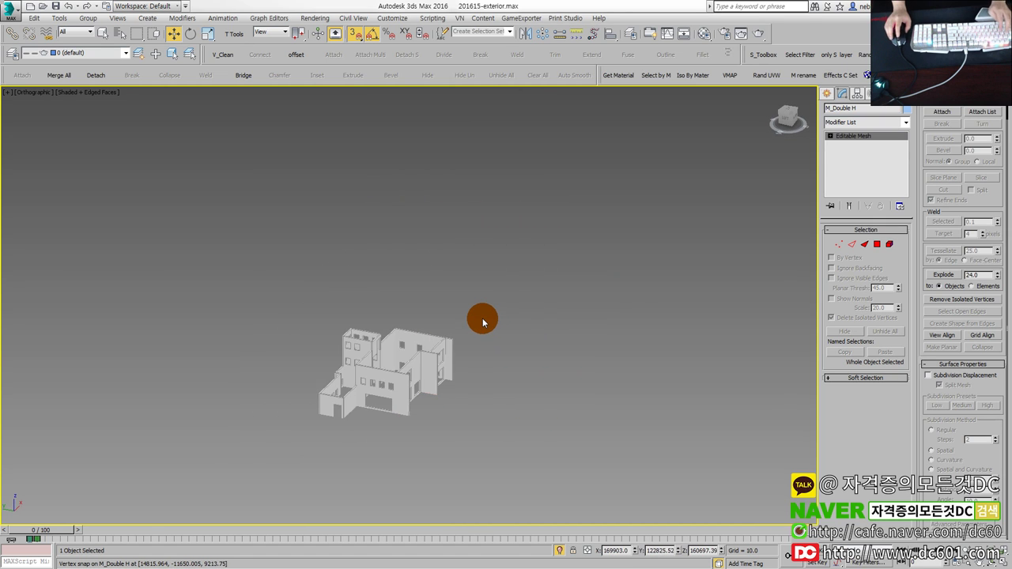
key("alt+q")
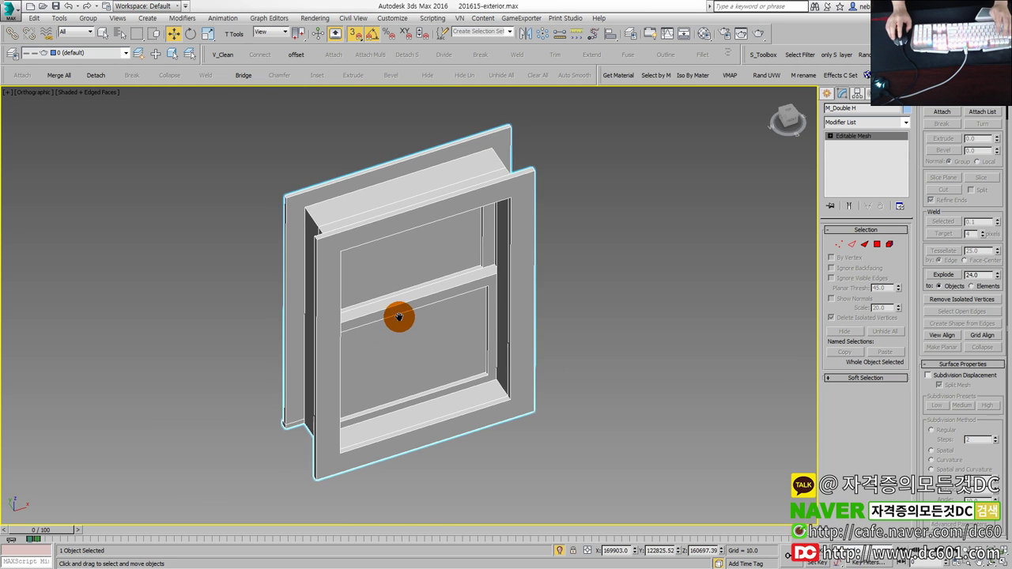
scroll(393, 324, "down", 5)
key("Delete")
key("alt+q")
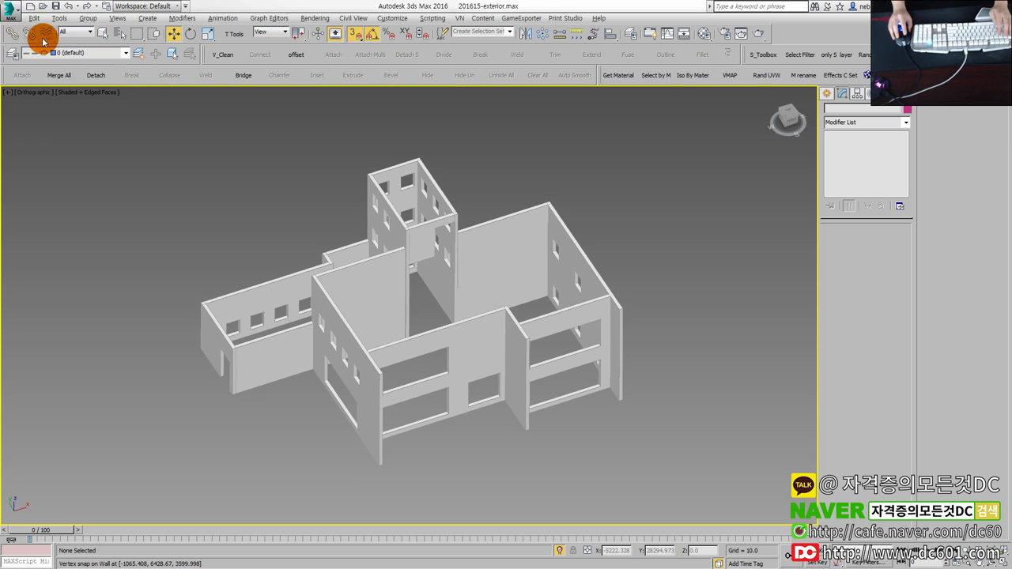
Step: Start a new import and pick window.3DS again
left_click(12, 15)
left_click(34, 147)
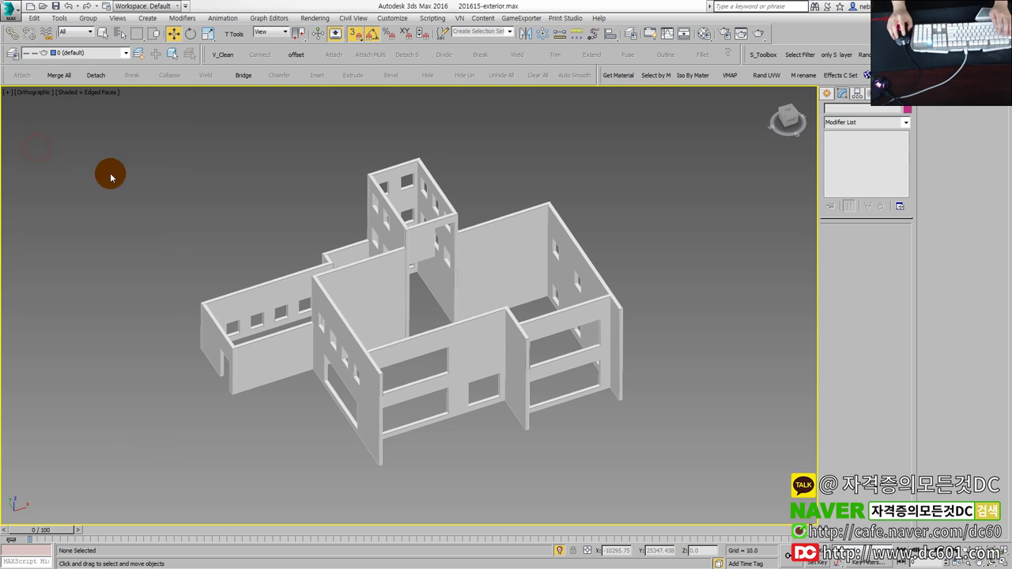
double_click(109, 80)
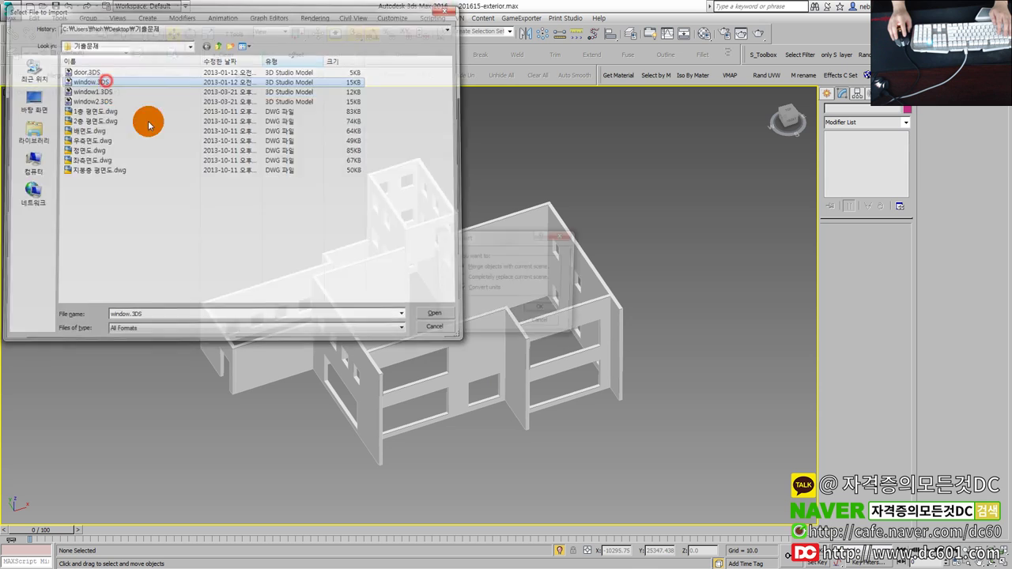
Step: Merge the M_Double H window from window.3DS and orbit to face it head-on
left_click(544, 310)
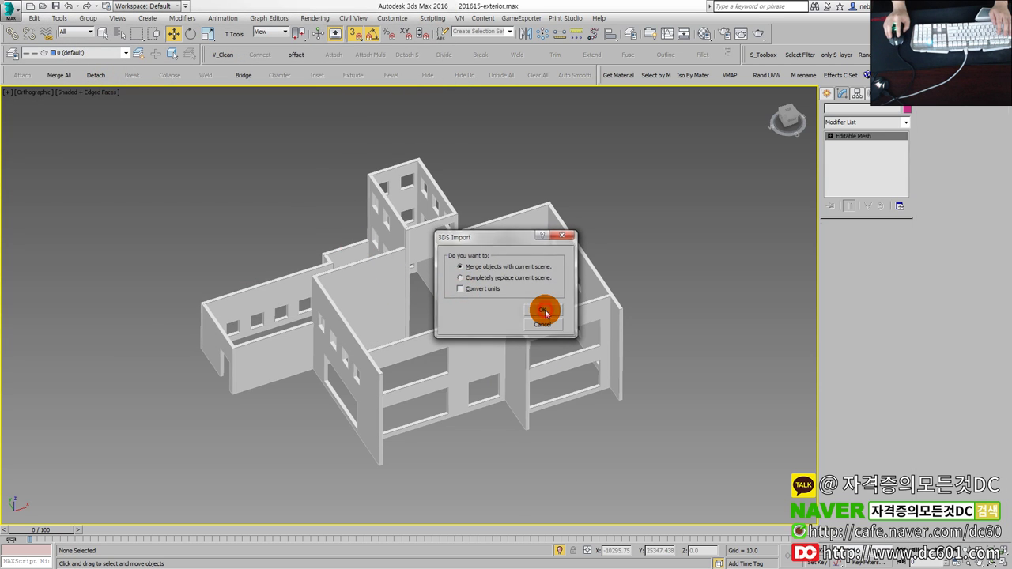
left_click(379, 210)
key("z")
mouse_move(385, 275)
middle_mouse_down("alt")
mouse_move(519, 258)
mouse_move(409, 221)
mouse_move(364, 226)
middle_mouse_up("alt")
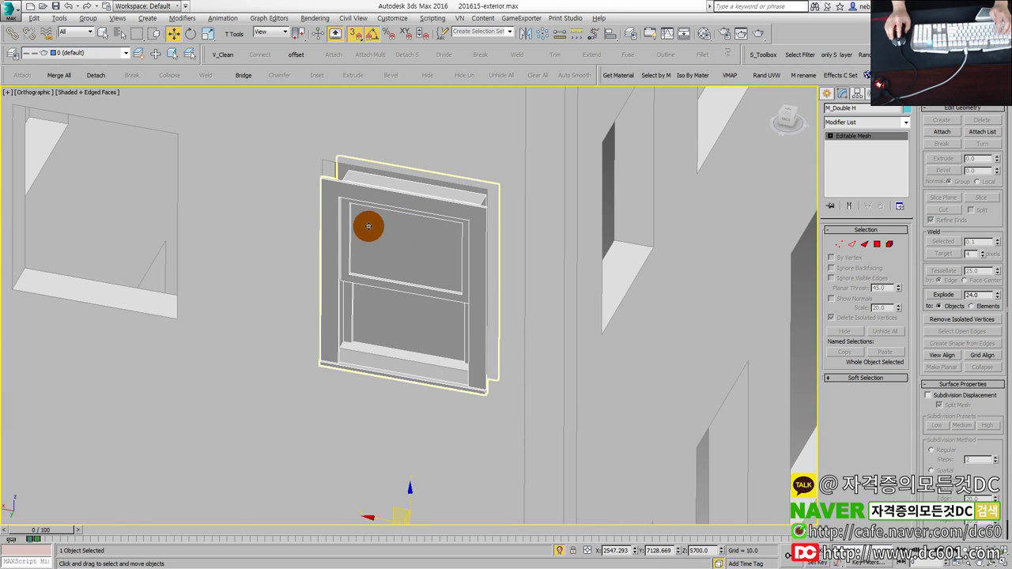
Step: In the maximized Back view, snap the window's top corner to the opening corner
left_click(592, 225)
key("alt+w")
left_click(273, 363)
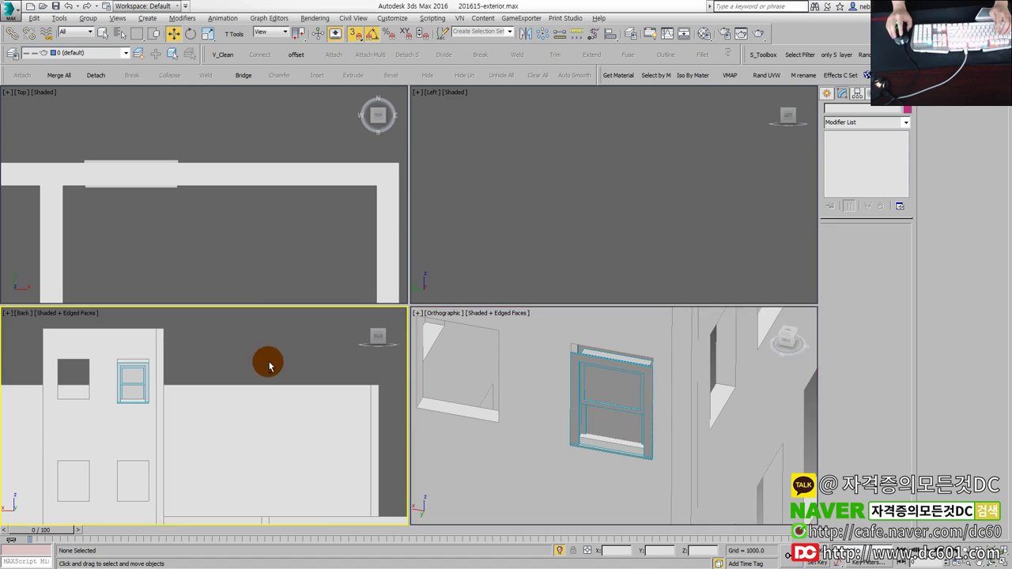
key("alt+w")
left_click(429, 300)
scroll(427, 286, "up", 5)
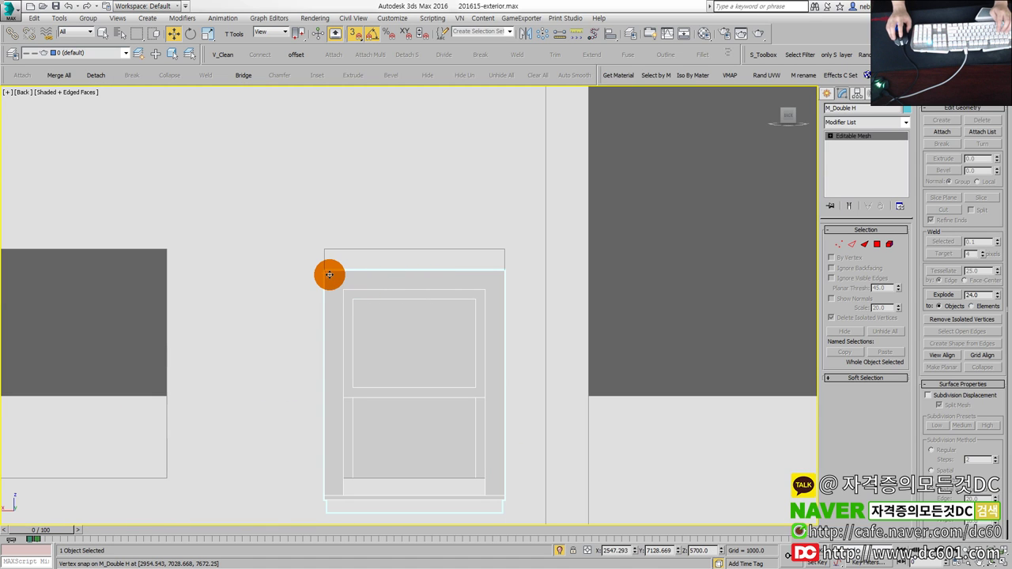
left_click_drag(325, 272, 323, 256)
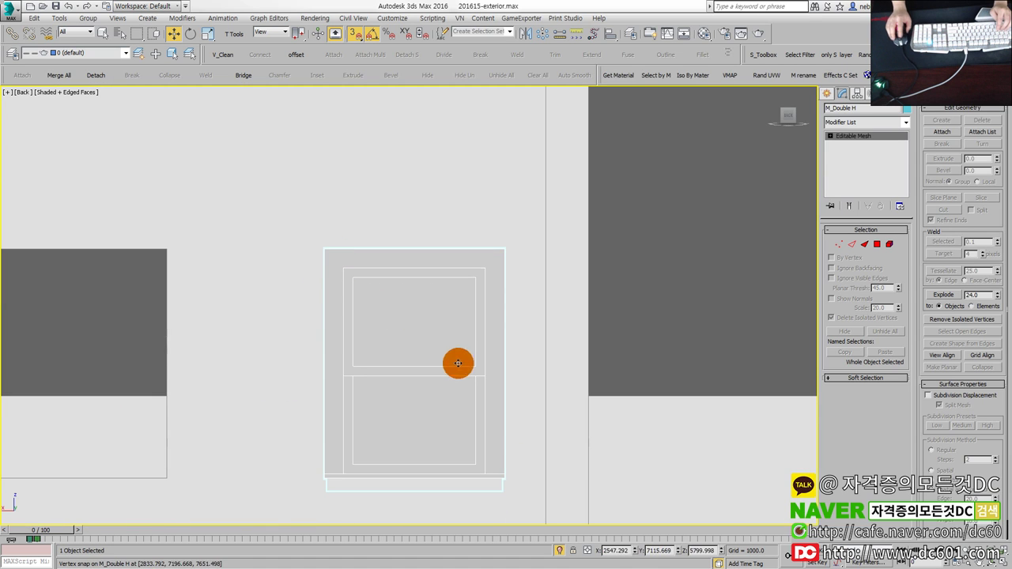
left_click(676, 310)
scroll(282, 227, "down", 3)
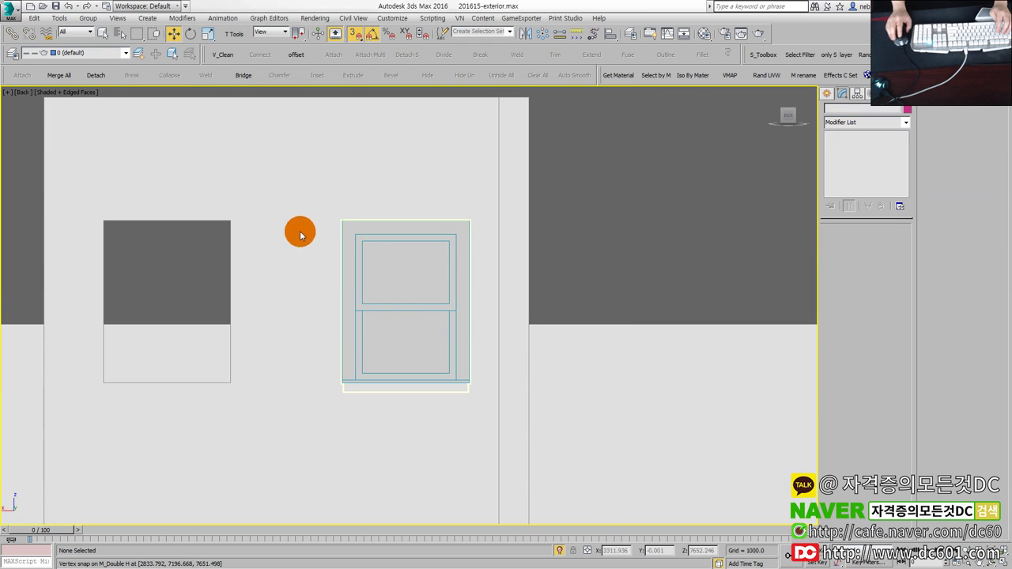
Step: In the maximized Top wireframe view, line the window up with the wall's edge
key("alt+w")
key("alt+w")
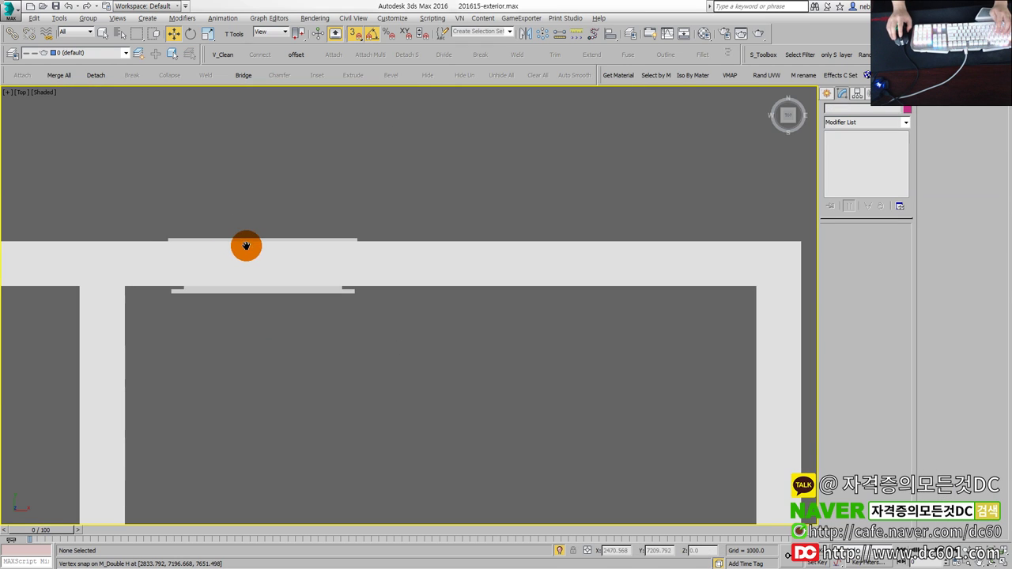
key("F3")
scroll(244, 244, "up", 3)
scroll(174, 224, "up", 3)
scroll(222, 247, "up", 2)
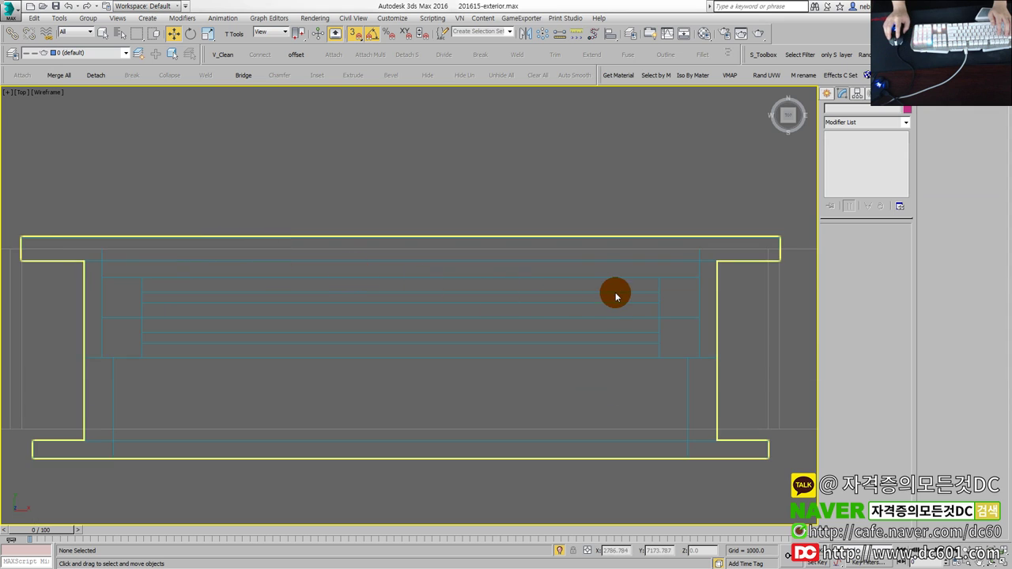
left_click(671, 260)
middle_click_drag(636, 275, 363, 310)
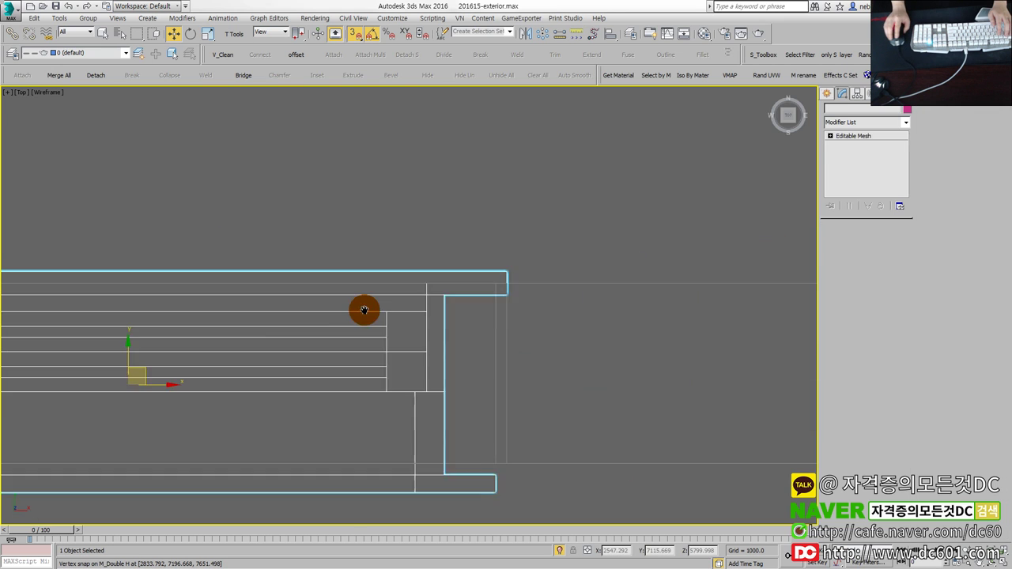
scroll(473, 305, "up", 2)
middle_click_drag(482, 297, 480, 280)
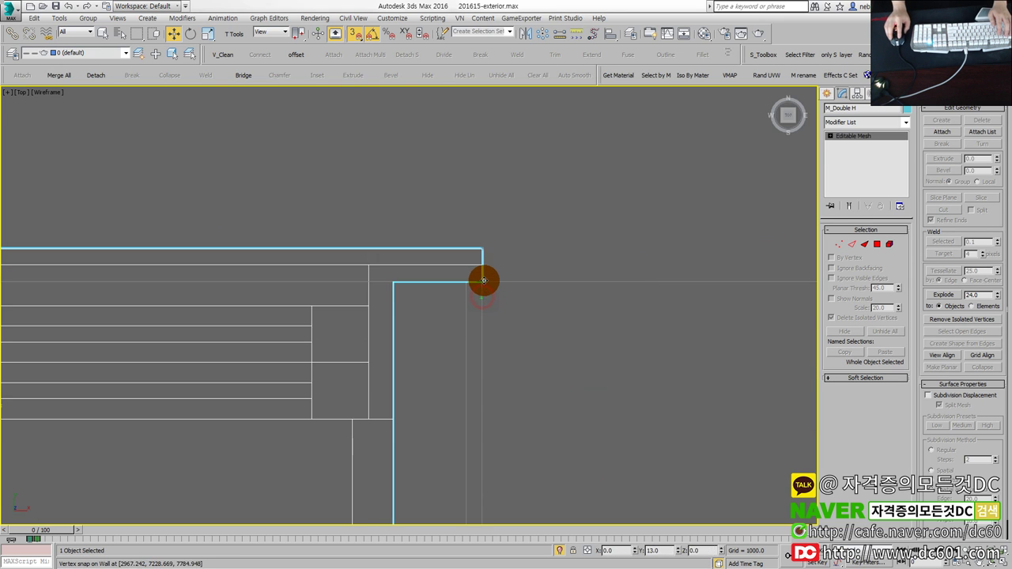
left_click(511, 301)
scroll(535, 242, "down", 4)
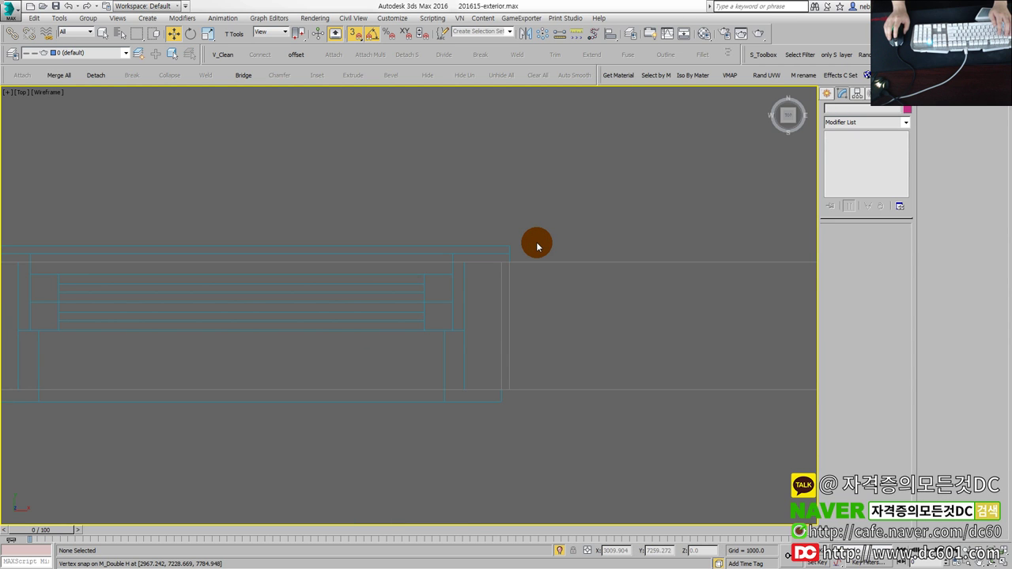
Step: Maximize the orthographic view, orbit to the placed window, and select it for inspection
key("alt+w")
left_click(587, 356)
key("alt+w")
scroll(594, 355, "up", 5)
scroll(501, 334, "up", 3)
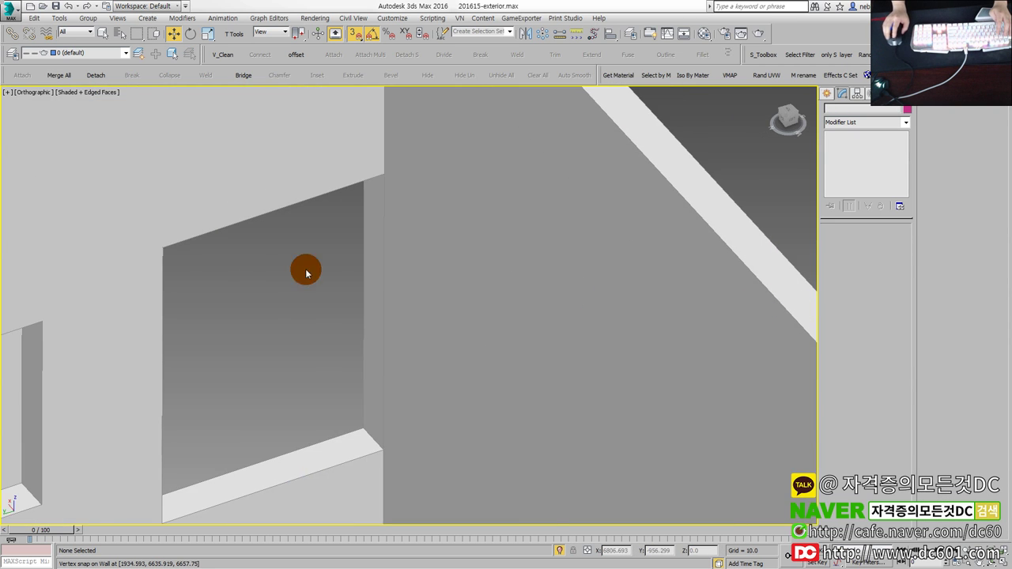
scroll(306, 272, "down", 3)
scroll(495, 282, "down", 3)
middle_click_drag(495, 282, 488, 260, "alt")
scroll(476, 339, "up", 5)
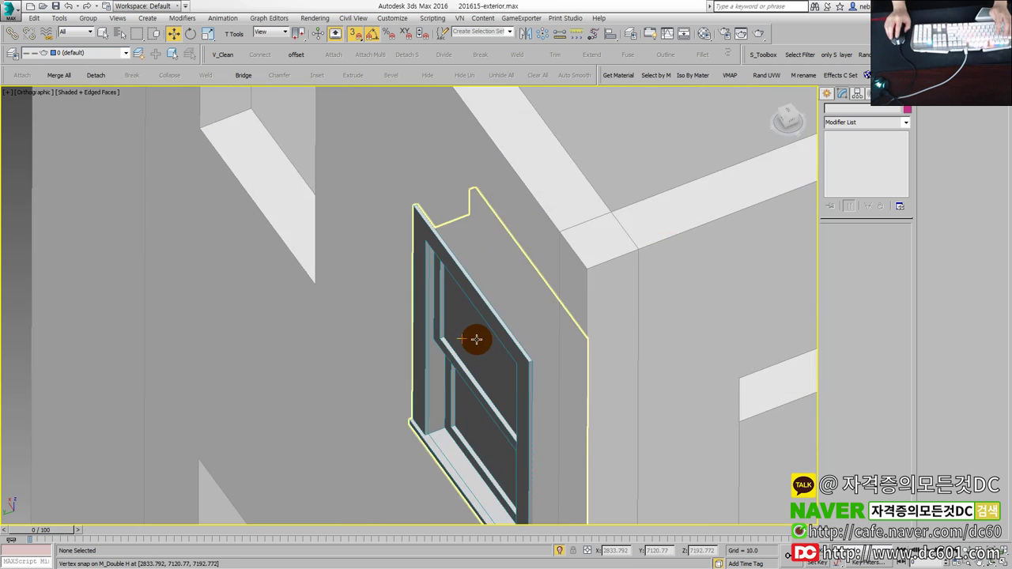
scroll(477, 339, "up", 3)
left_click(519, 356)
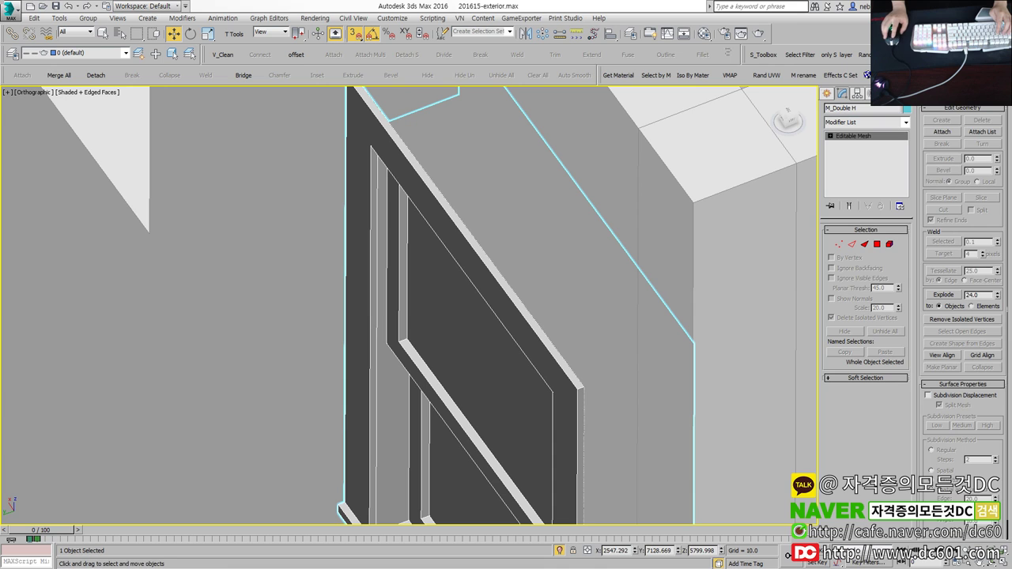
Step: Restore the four-viewport layout and maximize the Top view
scroll(565, 297, "down", 3)
scroll(554, 291, "down", 2)
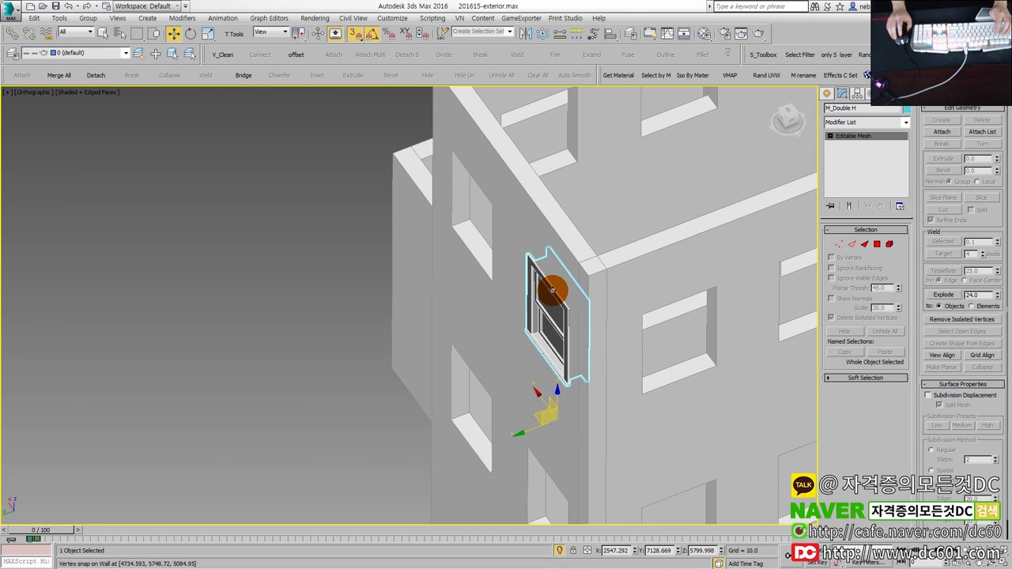
scroll(572, 288, "up", 2)
scroll(572, 287, "up", 2)
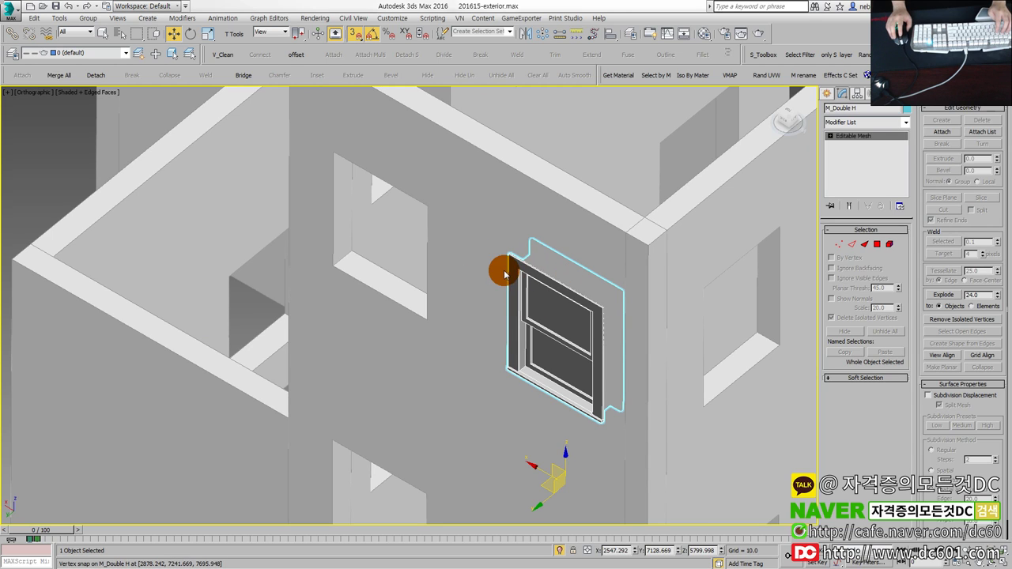
scroll(599, 154, "down", 3)
key("ctrl+d")
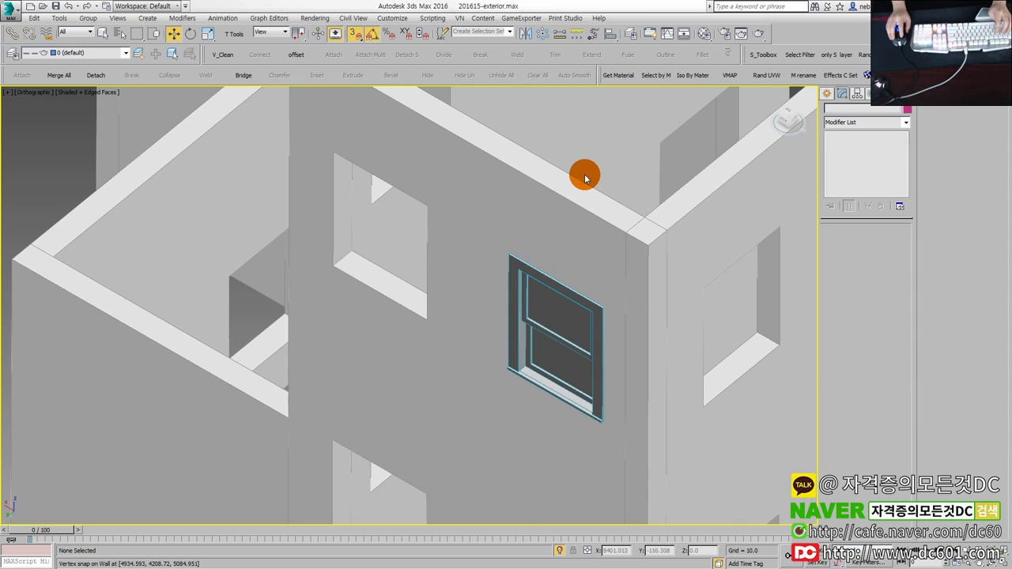
key("alt+w")
left_click(240, 231)
key("alt+w")
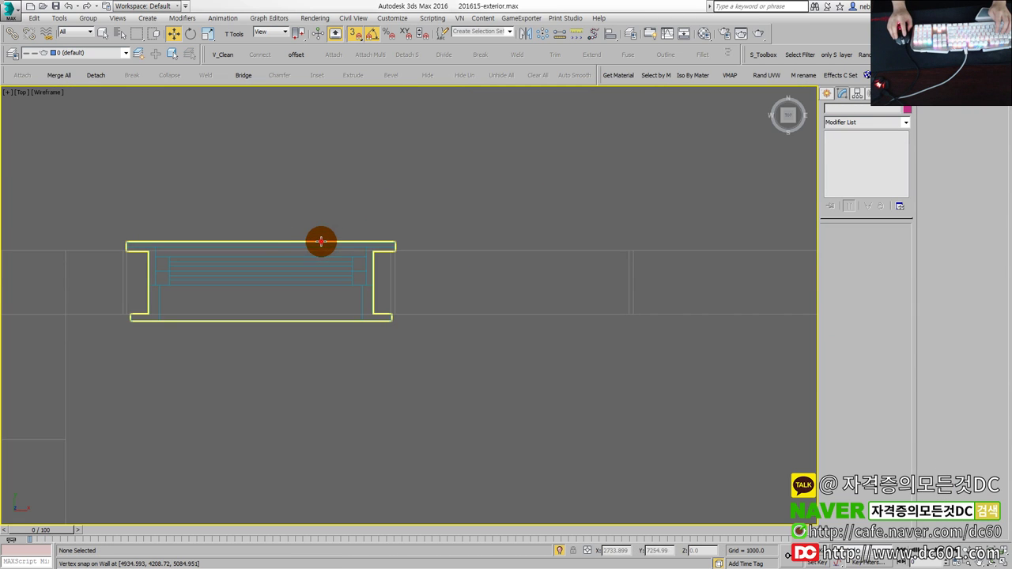
Step: Select the M_Double H window in the Top view, pan to it, and begin a copy to the right
left_click(319, 242)
scroll(355, 245, "down", 3)
middle_click_drag(355, 244, 242, 280)
scroll(242, 280, "up", 2)
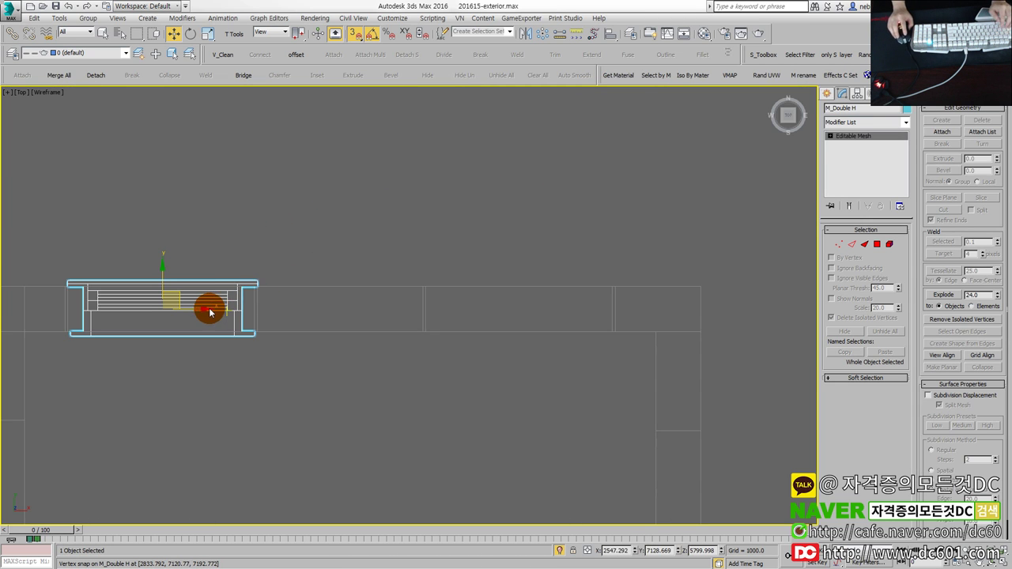
left_click_drag(201, 311, 418, 334, "shift")
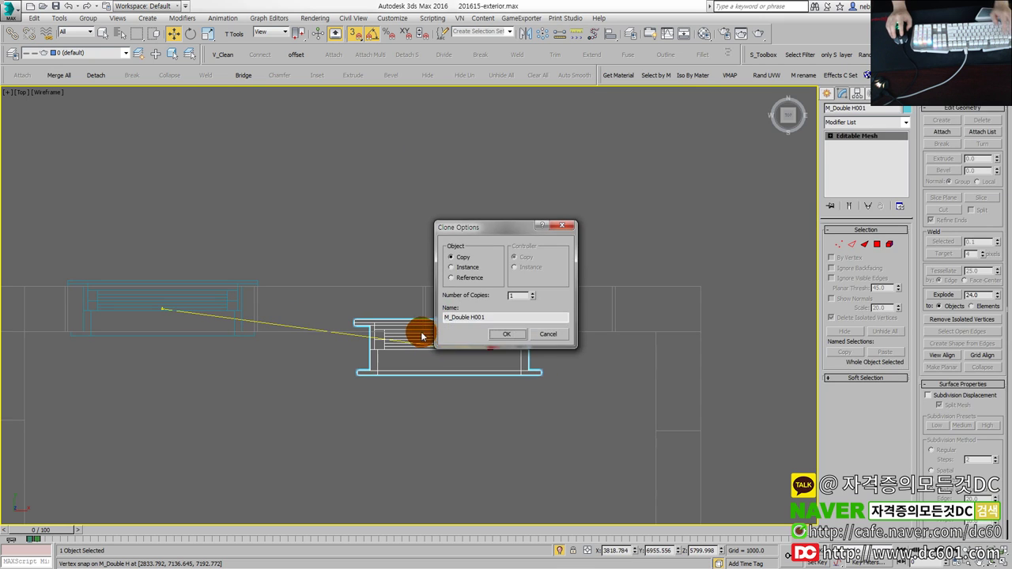
Step: With the XY constraint on, make a Copy of the window (M_Double H001) to its right
key("Escape")
left_click(406, 34)
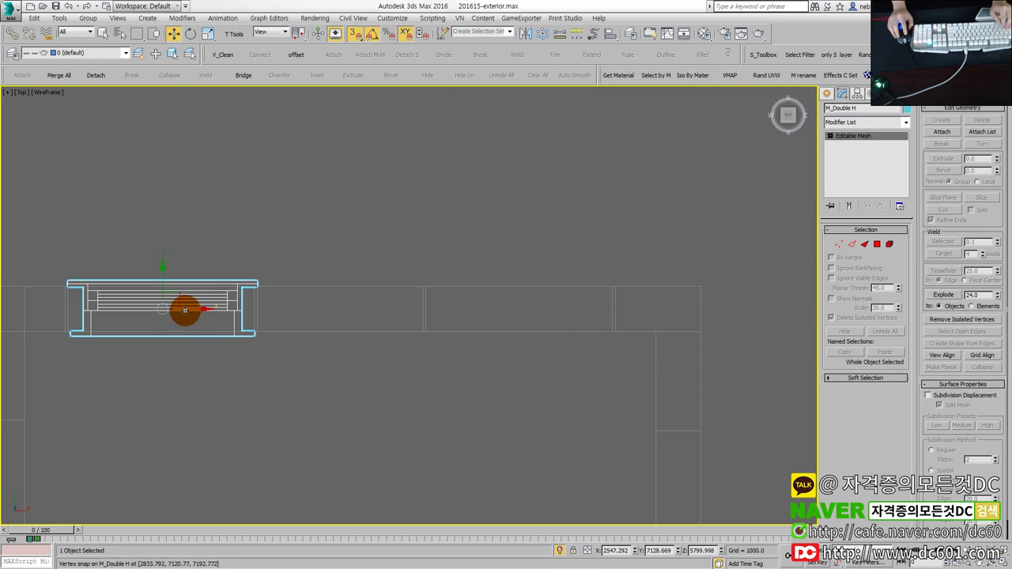
left_click_drag(247, 325, 406, 358, "shift")
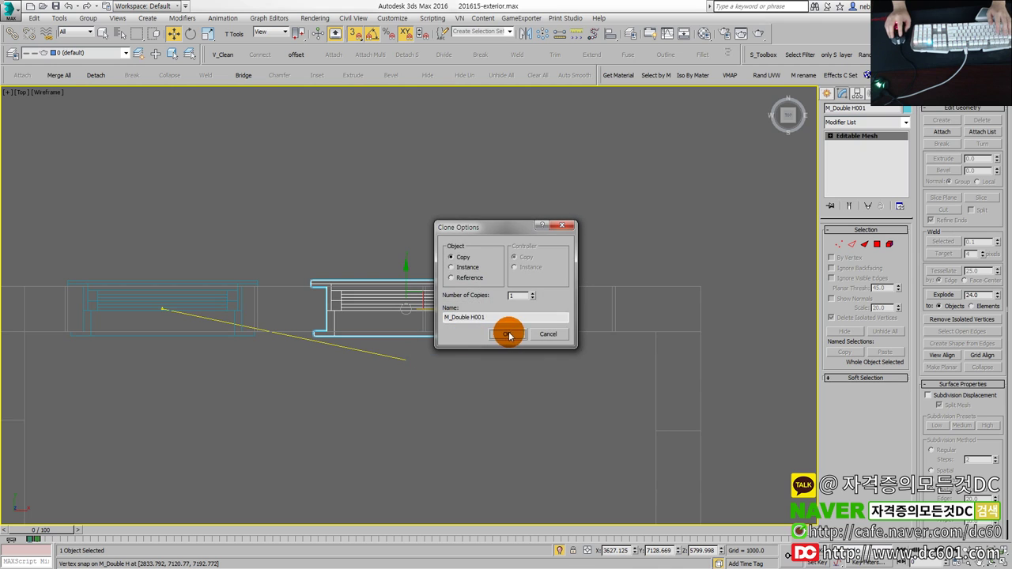
left_click(512, 339)
Step: Snap the M_Double H001 copy's corner onto the original window's corner
scroll(411, 328, "up", 3)
scroll(510, 293, "up", 3)
scroll(363, 286, "down", 2)
scroll(317, 284, "down", 2)
scroll(300, 272, "up", 2)
scroll(324, 273, "down", 2)
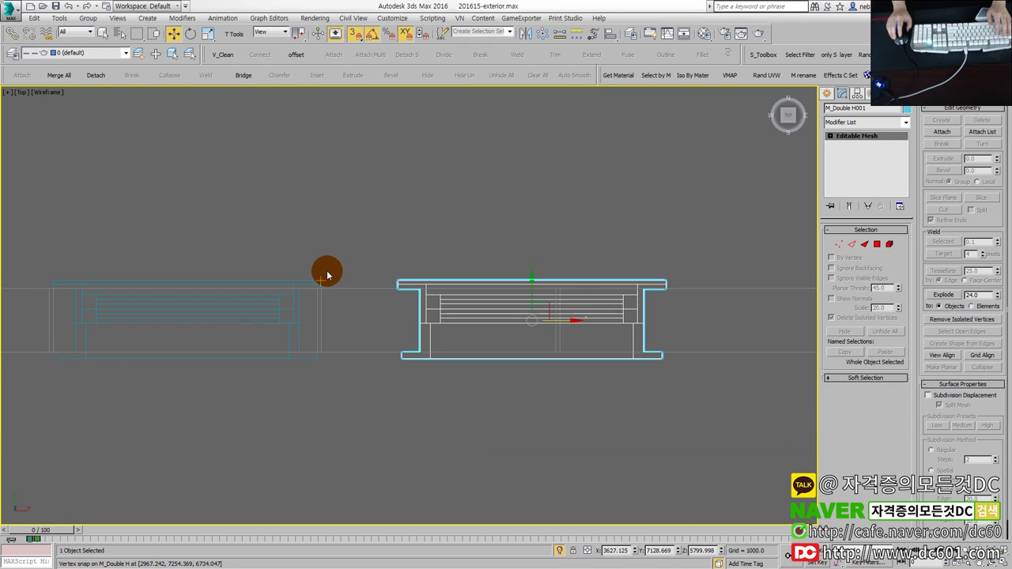
middle_click_drag(482, 305, 287, 309)
scroll(414, 292, "up", 2)
mouse_move(391, 281)
left_mouse_down()
mouse_move(635, 285)
mouse_move(621, 282)
left_mouse_up()
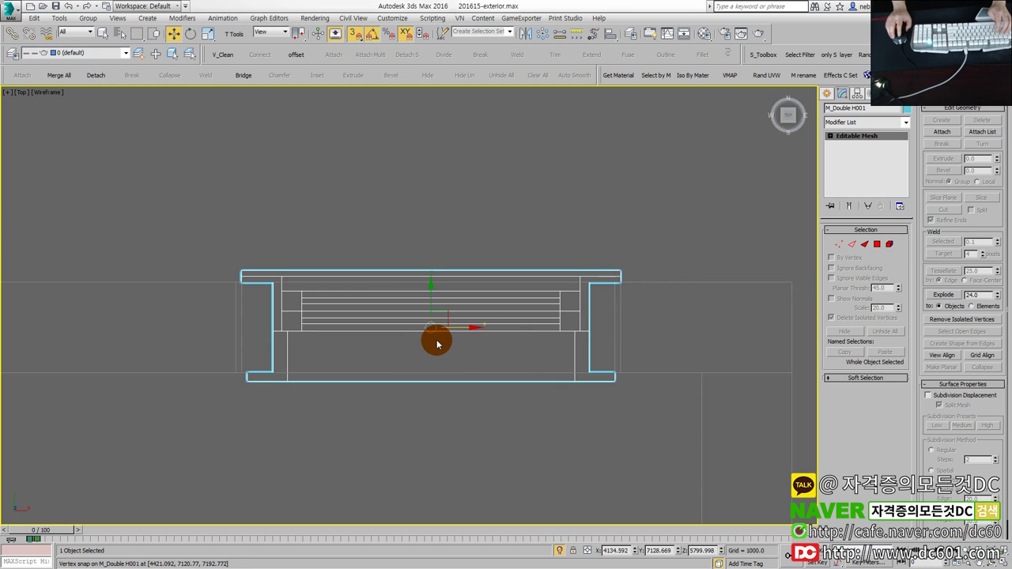
Step: Pan across both windows, frame the copy, and return to four viewports
middle_click_drag(340, 338, 429, 335)
mouse_move(339, 332)
middle_mouse_down()
mouse_move(659, 351)
mouse_move(486, 338)
middle_mouse_up()
key("shift+z")
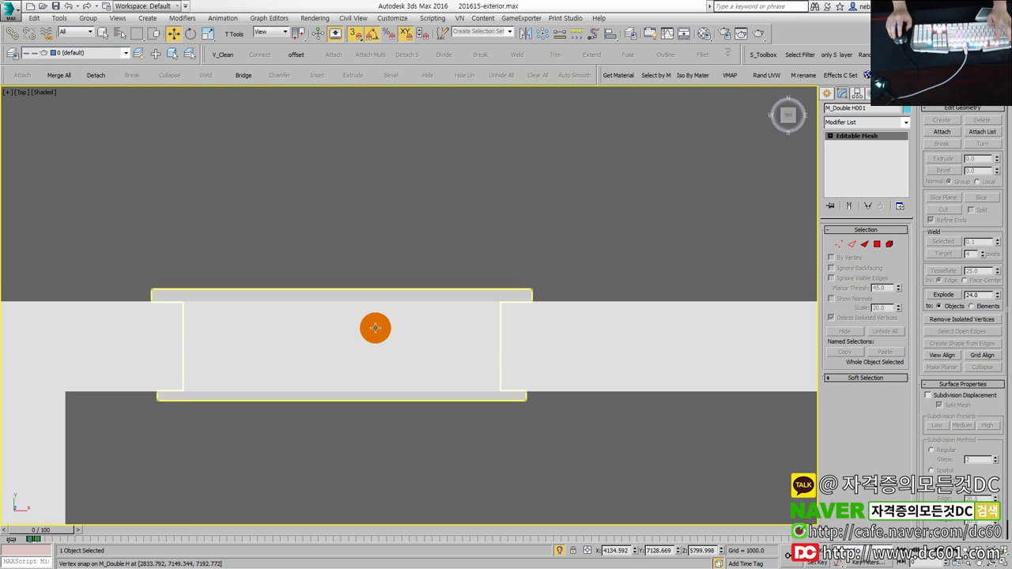
left_click(408, 353)
key("alt+w")
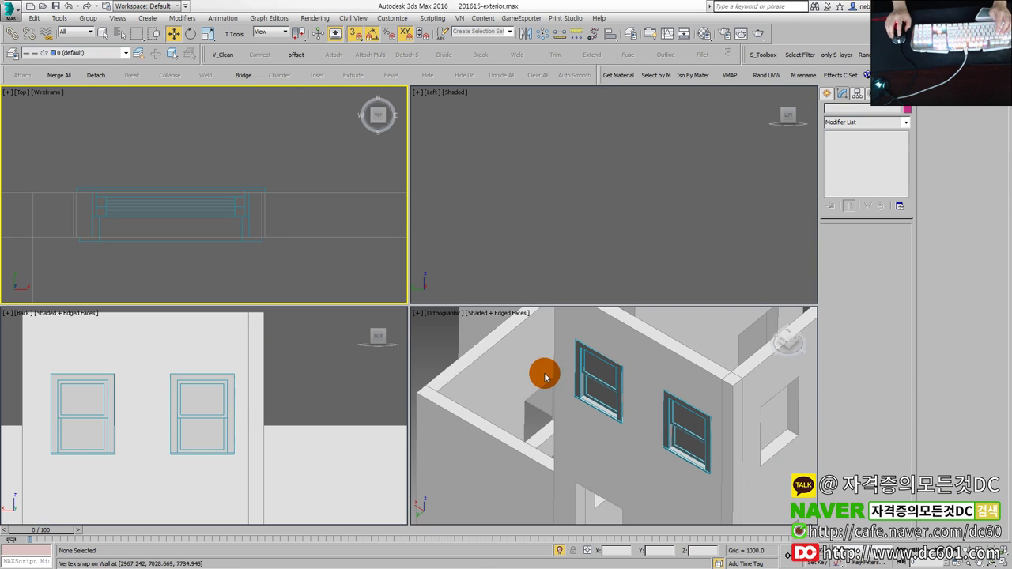
Step: In the Back view with Shaded + Edged Faces, snap M_Double H001's corner to the opening vertex
left_click(255, 400)
key("alt+w")
scroll(303, 403, "up", 3)
scroll(274, 256, "up", 3)
key("F3")
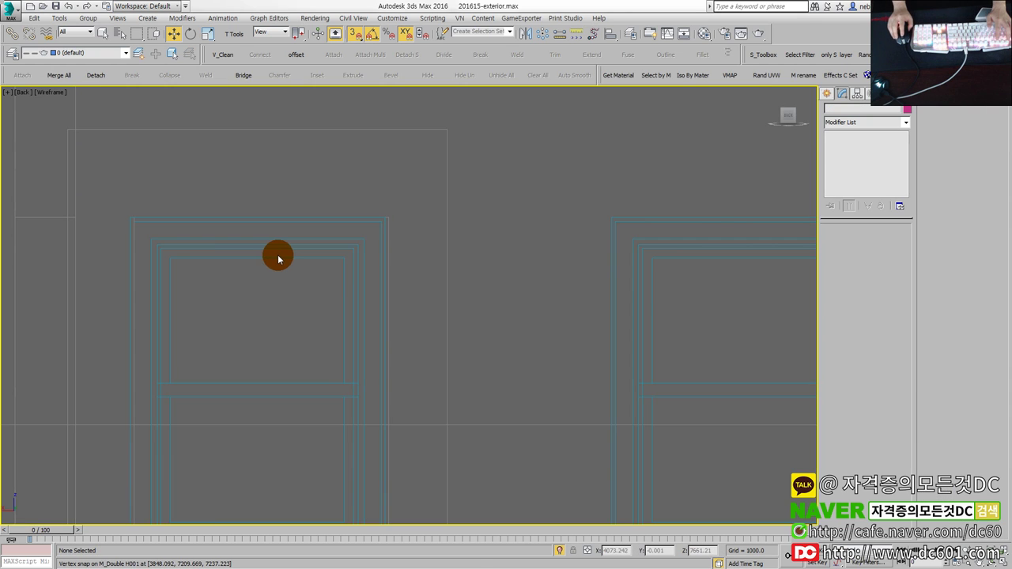
key("F3")
left_click(300, 255)
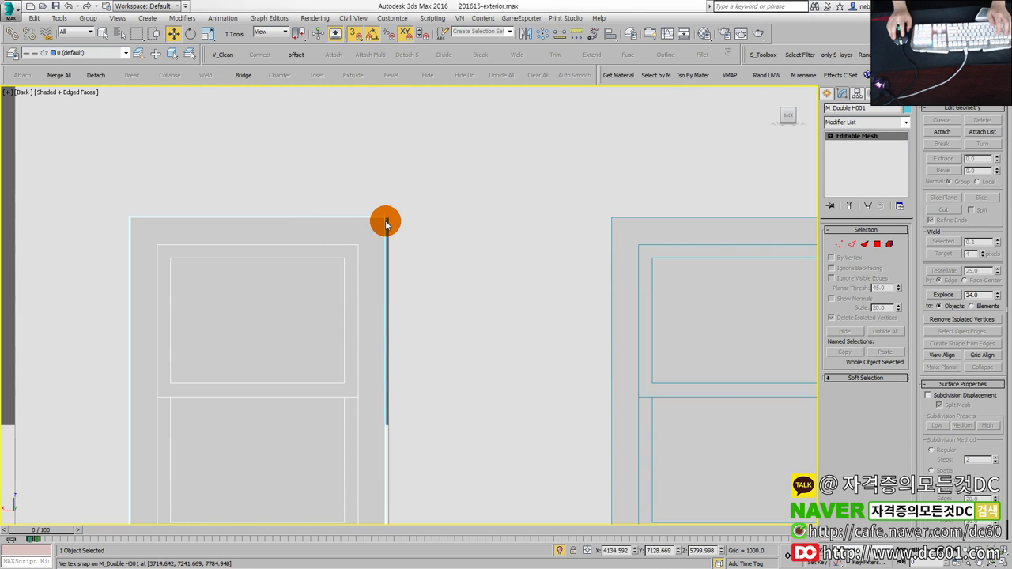
left_click_drag(384, 217, 387, 216)
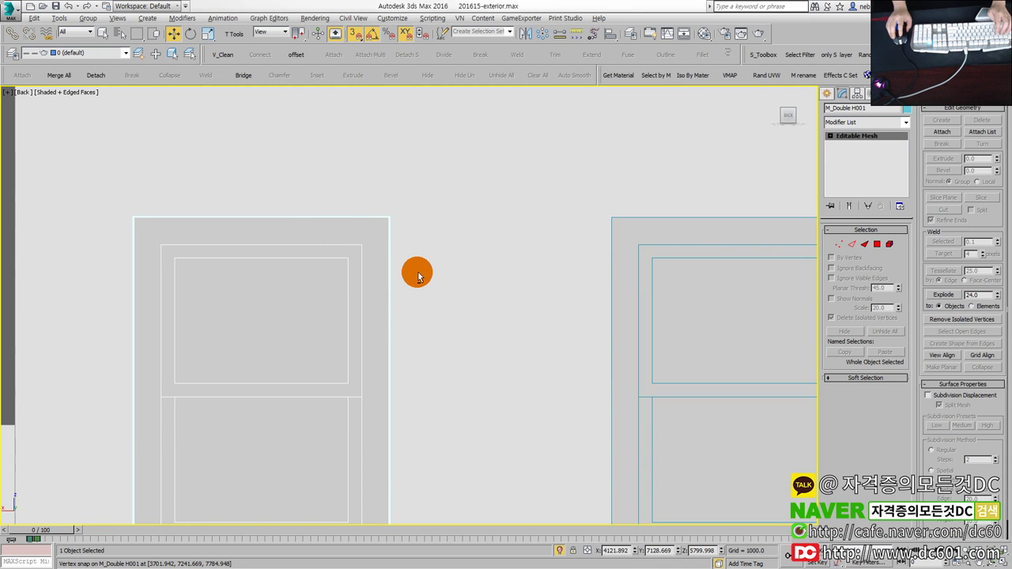
Step: Reselect the left window and cancel an accidental downward copy
scroll(376, 300, "down", 3)
left_click(384, 301)
left_click(393, 323)
scroll(393, 323, "down", 2)
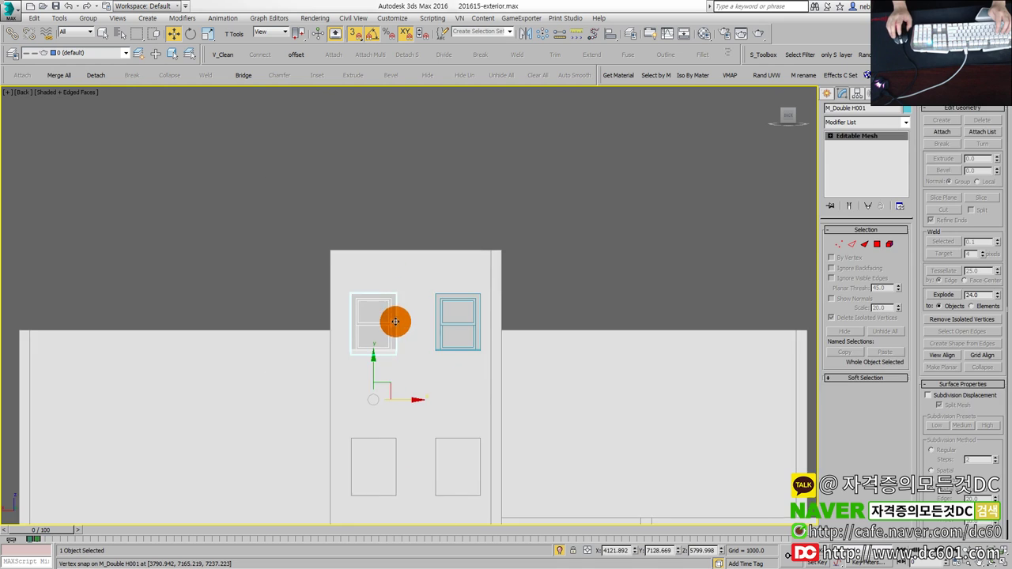
scroll(393, 241, "up", 3)
left_click(445, 255)
left_click(384, 244)
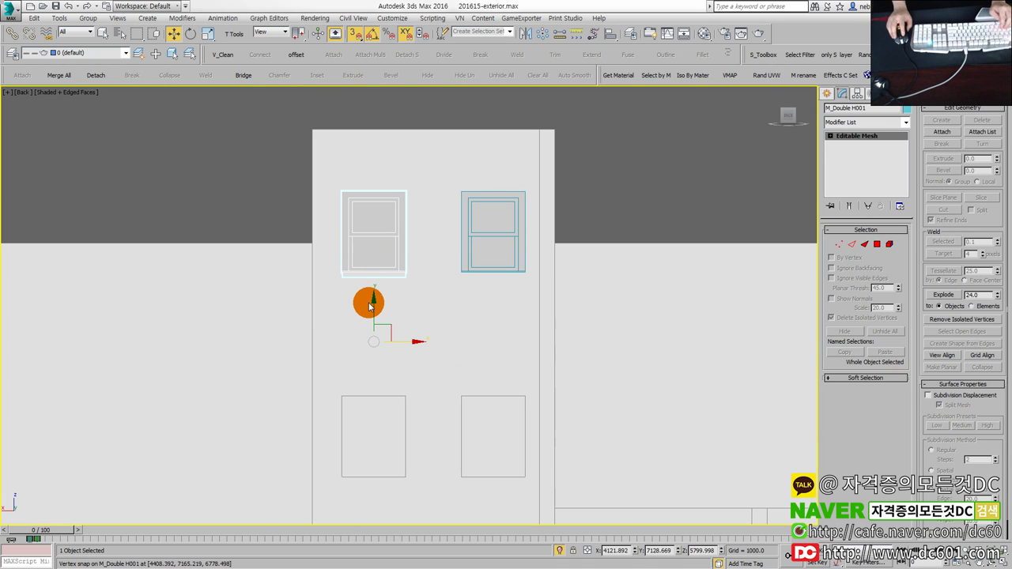
left_click_drag(373, 313, 364, 449, "shift")
key("Escape")
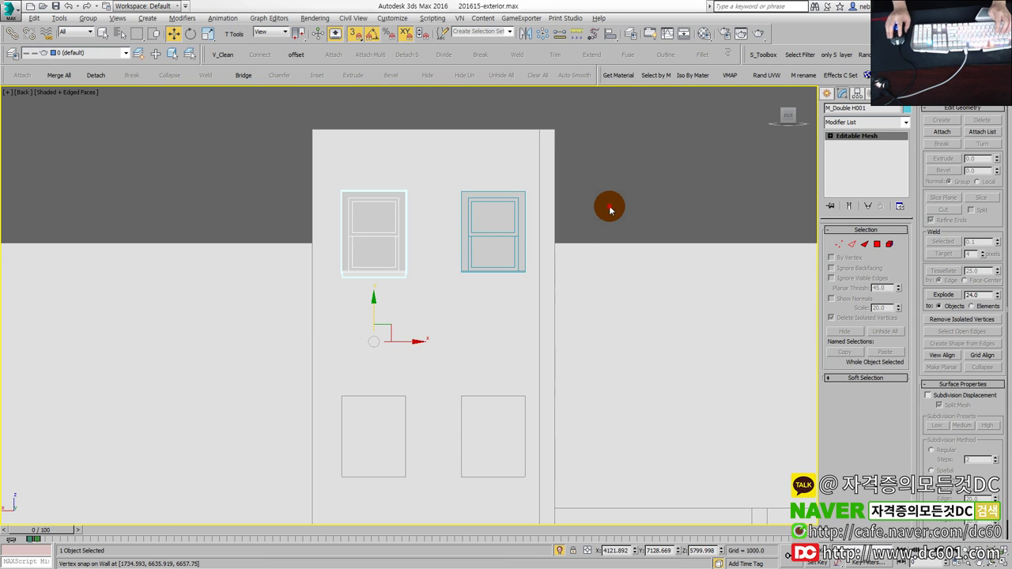
Step: Maximize the orthographic view and select the left window
left_click(606, 216)
key("alt+w")
right_click(491, 353)
key("alt+w")
left_click(411, 242)
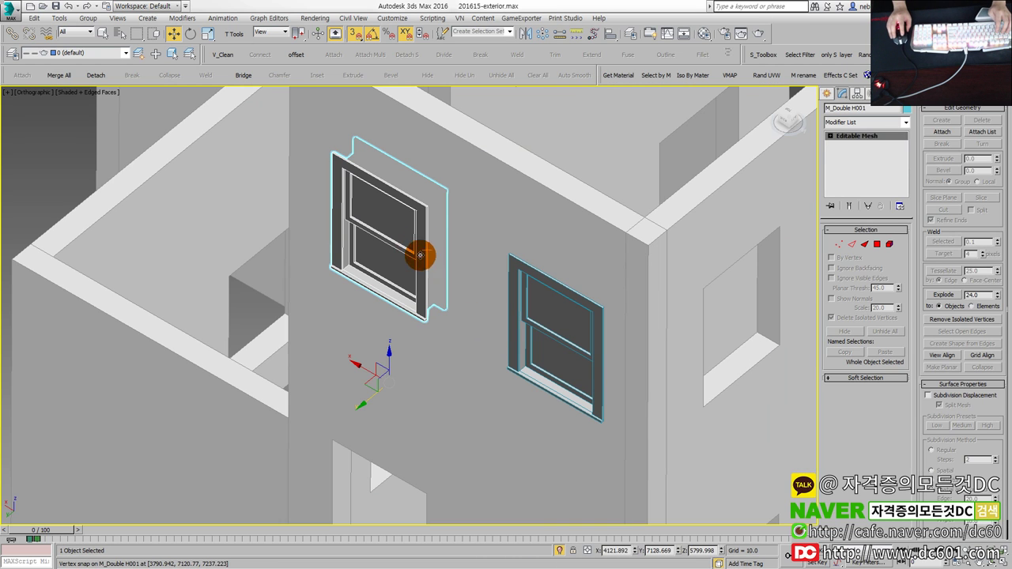
Step: Try moving the M_Double H window between facade openings, undoing the wrong move
left_click_drag(389, 166, 565, 266)
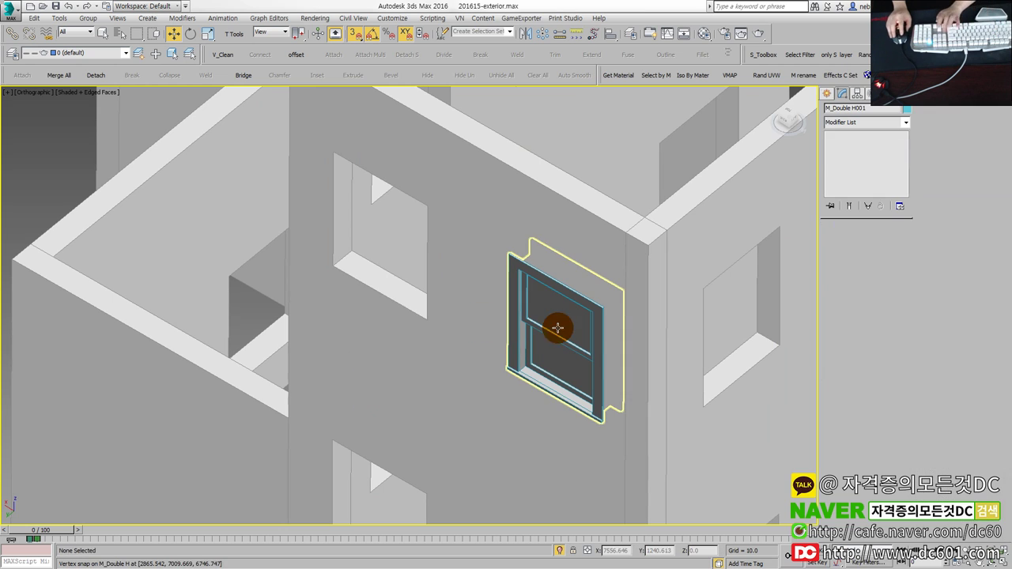
scroll(548, 380, "down", 2)
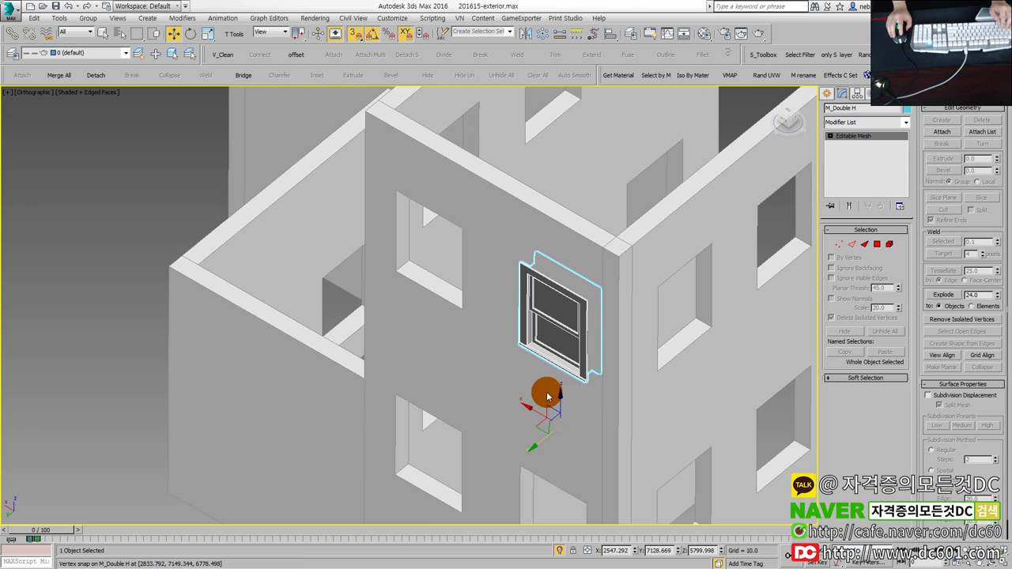
scroll(537, 253, "up", 2)
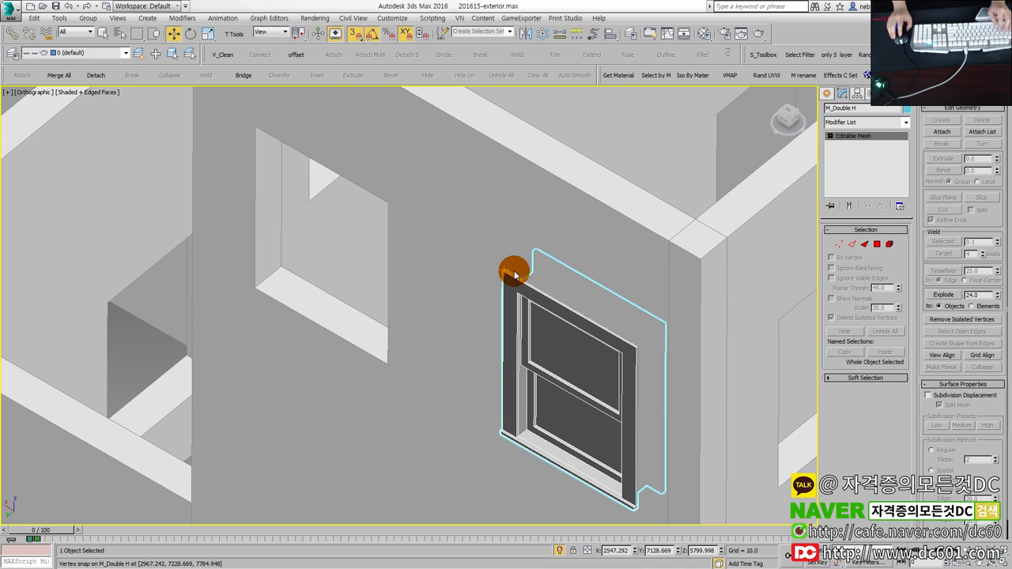
scroll(532, 312, "down", 2)
left_click_drag(563, 369, 522, 440)
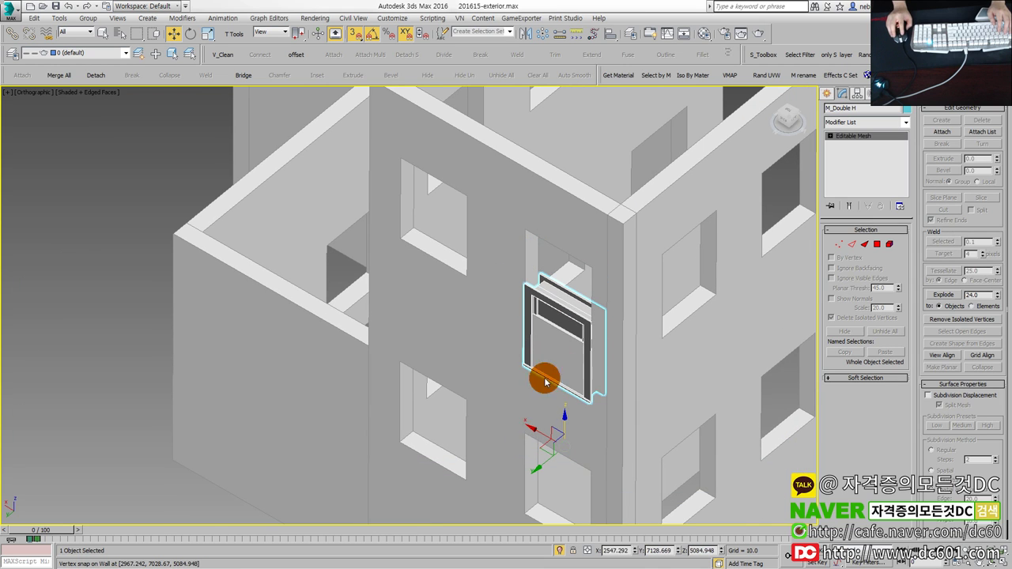
scroll(501, 279, "up", 2)
left_click_drag(500, 290, 503, 183)
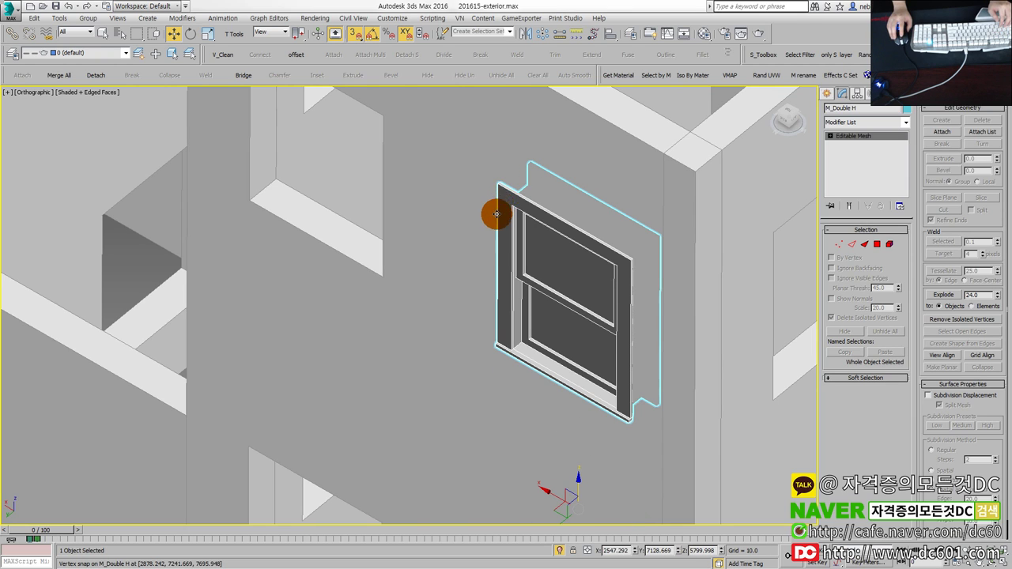
key("ctrl+z")
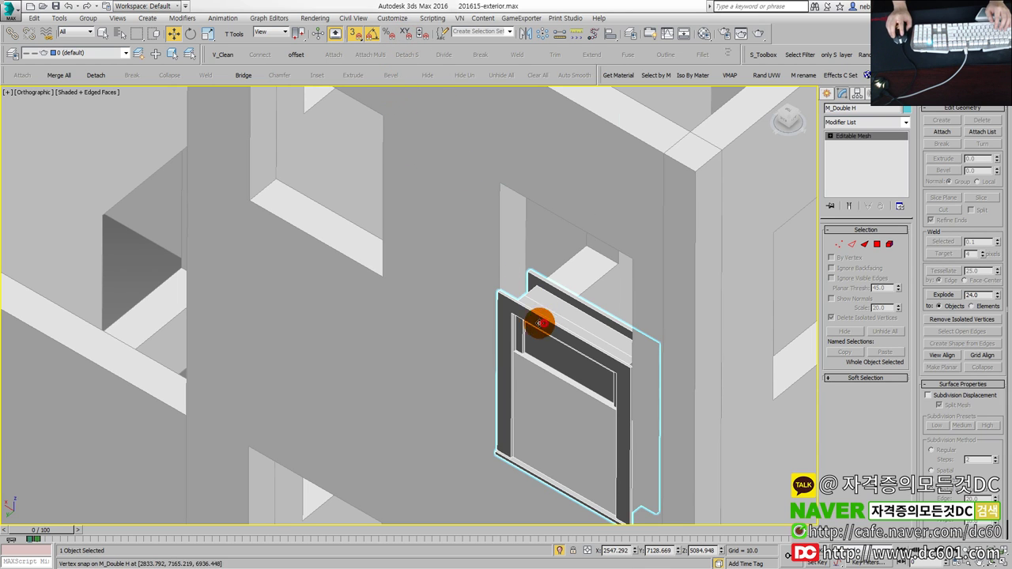
Step: With the XY constraint on, snap M_Double H into the upper-left wall opening
left_click_drag(542, 323, 317, 506)
mouse_move(316, 219)
middle_mouse_down()
mouse_move(330, 251)
mouse_move(288, 260)
middle_mouse_up()
left_click(404, 33)
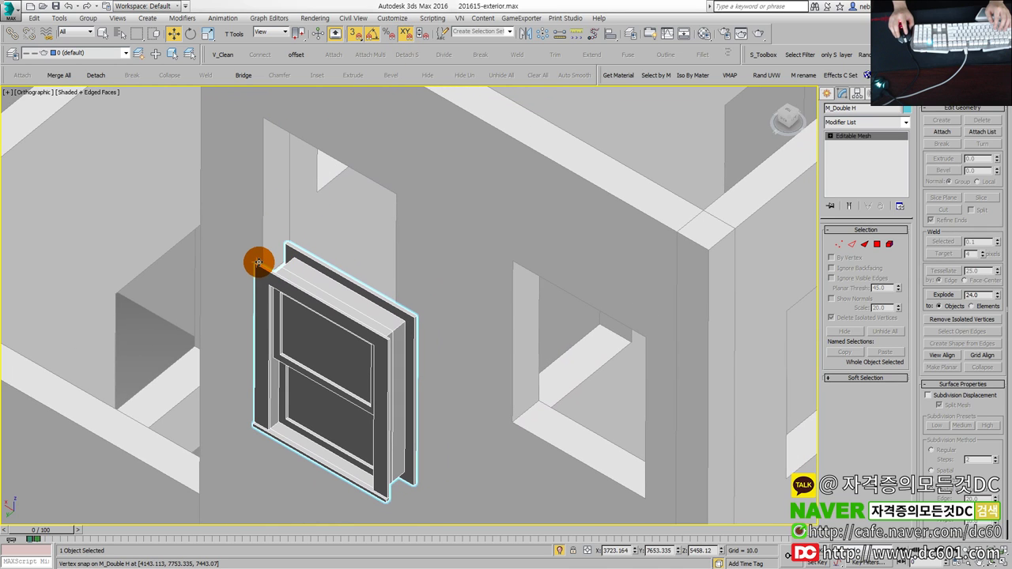
mouse_move(258, 262)
left_mouse_down()
mouse_move(353, 202)
mouse_move(346, 175)
left_mouse_up()
scroll(353, 202, "down", 5)
scroll(349, 181, "up", 2)
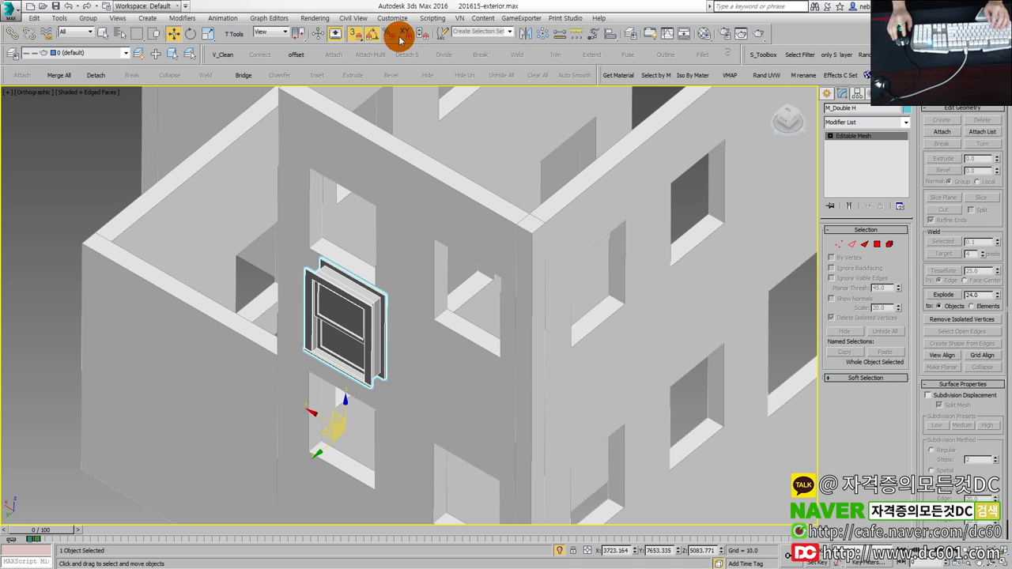
Step: In Grid and Snap Settings Options, uncheck Enable Axis Constraints and close the dialog
right_click(407, 32)
right_click(353, 33)
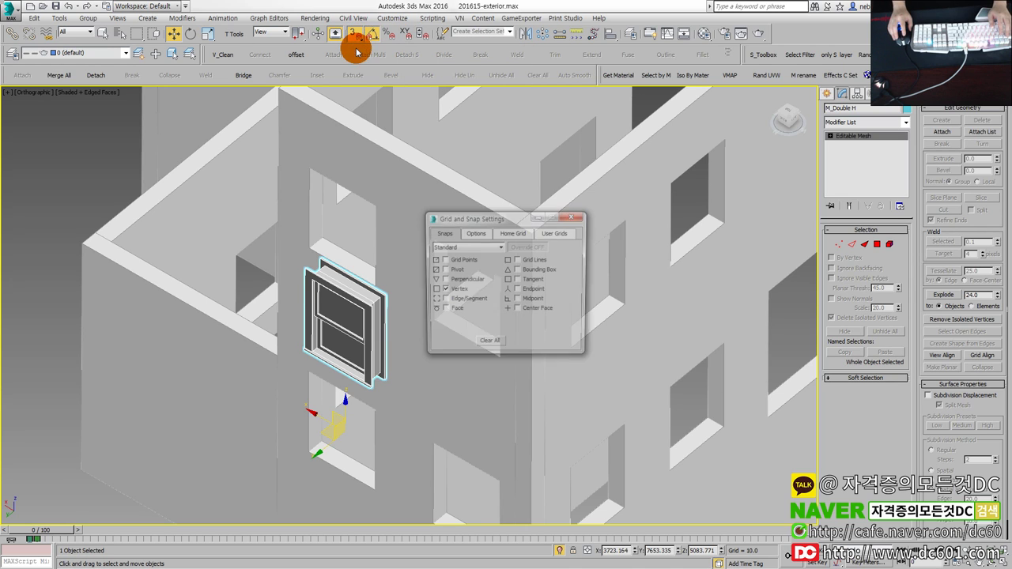
left_click(476, 233)
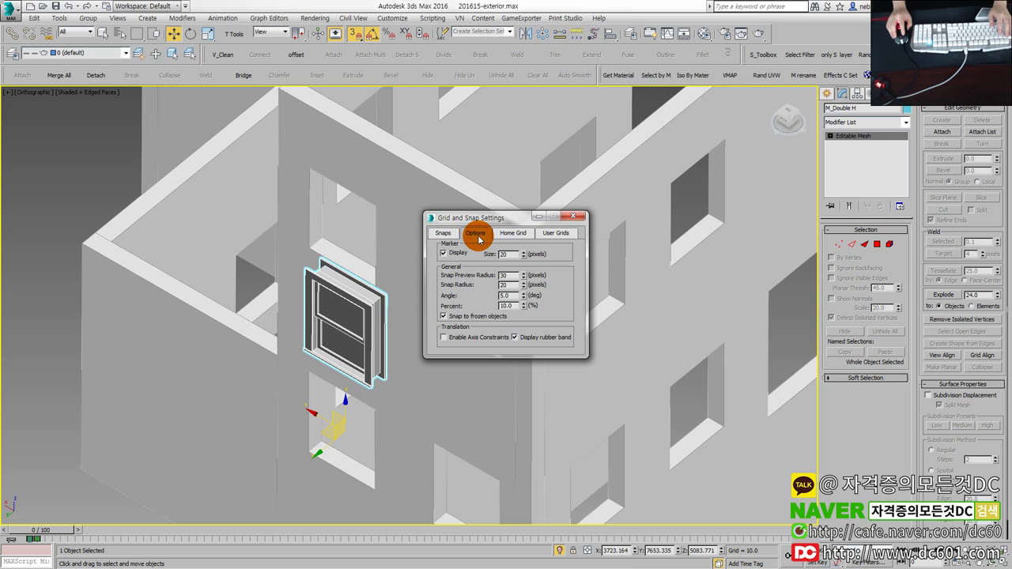
left_click(445, 339)
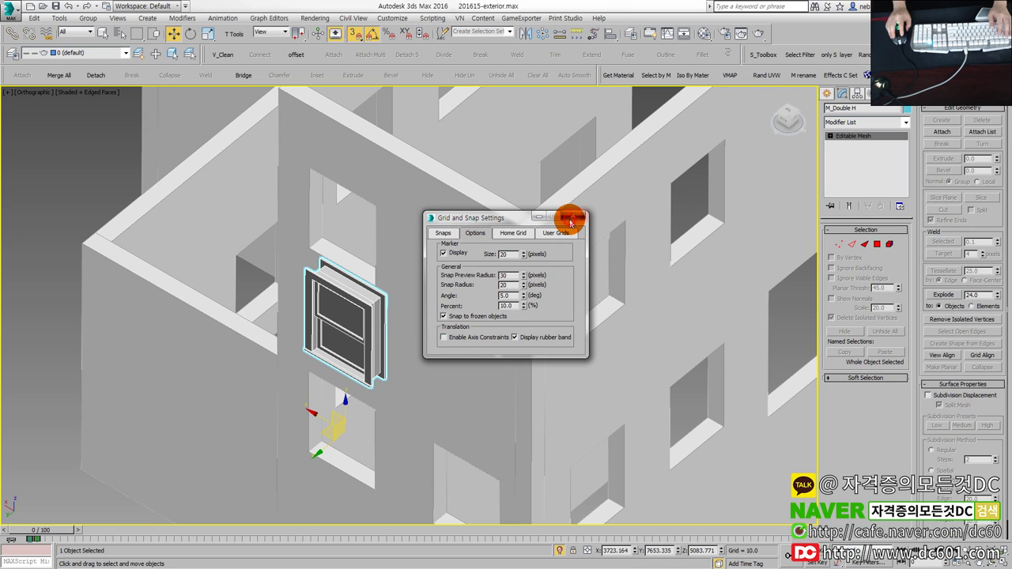
left_click(571, 219)
scroll(334, 265, "up", 3)
Step: Make an Instance copy of the window and snap it into the second upper opening
mouse_move(281, 269)
left_mouse_down()
mouse_move(537, 215)
mouse_move(543, 224)
mouse_move(413, 211)
left_mouse_up()
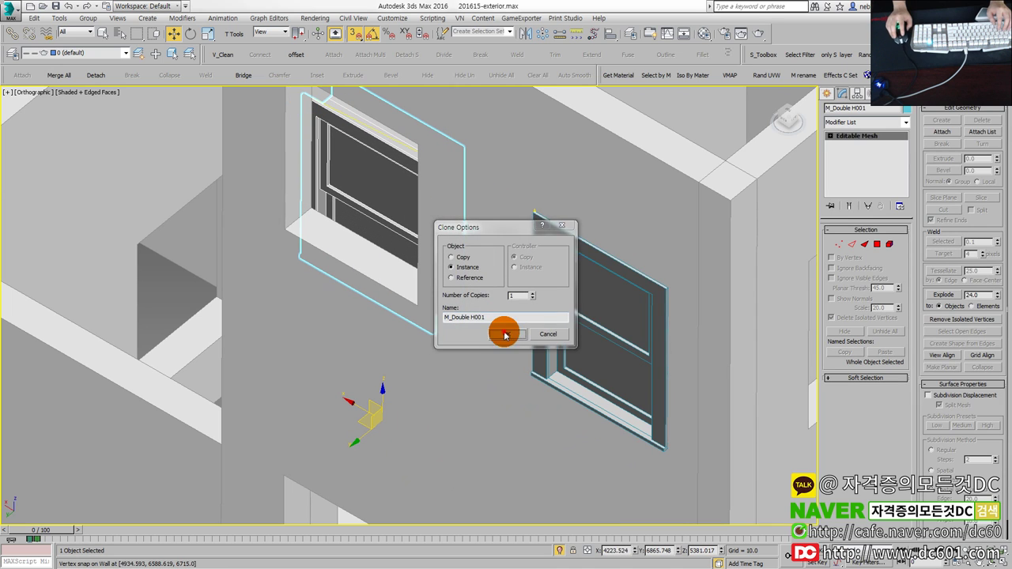
left_click(495, 333)
scroll(357, 201, "up", 2)
scroll(366, 207, "up", 2)
left_click_drag(367, 209, 339, 170)
Step: Clear the selection and maximize the orthographic view again
scroll(424, 250, "down", 1)
scroll(424, 250, "down", 3)
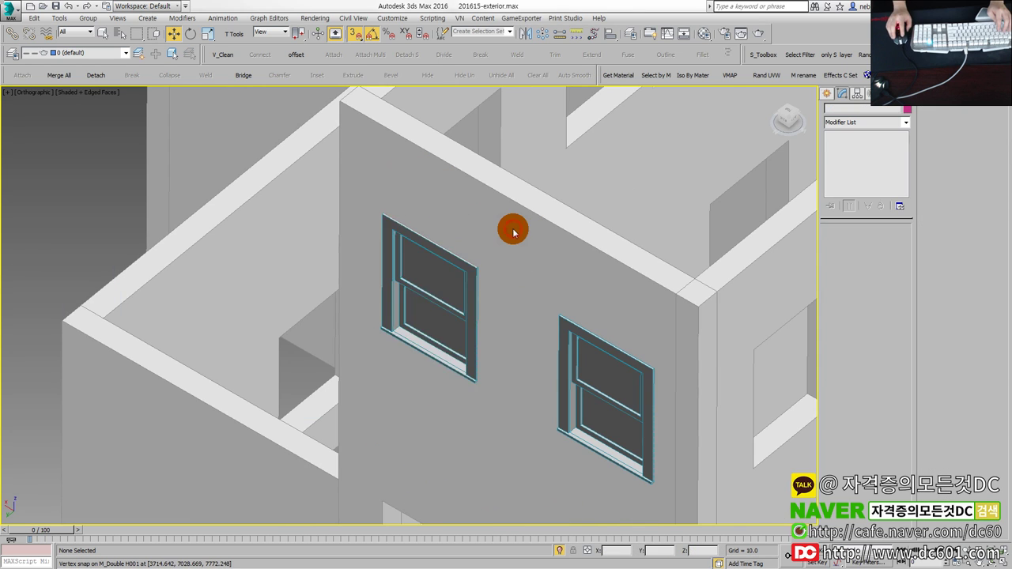
key("alt+w")
left_click(284, 372)
key("alt+w")
key("alt+w")
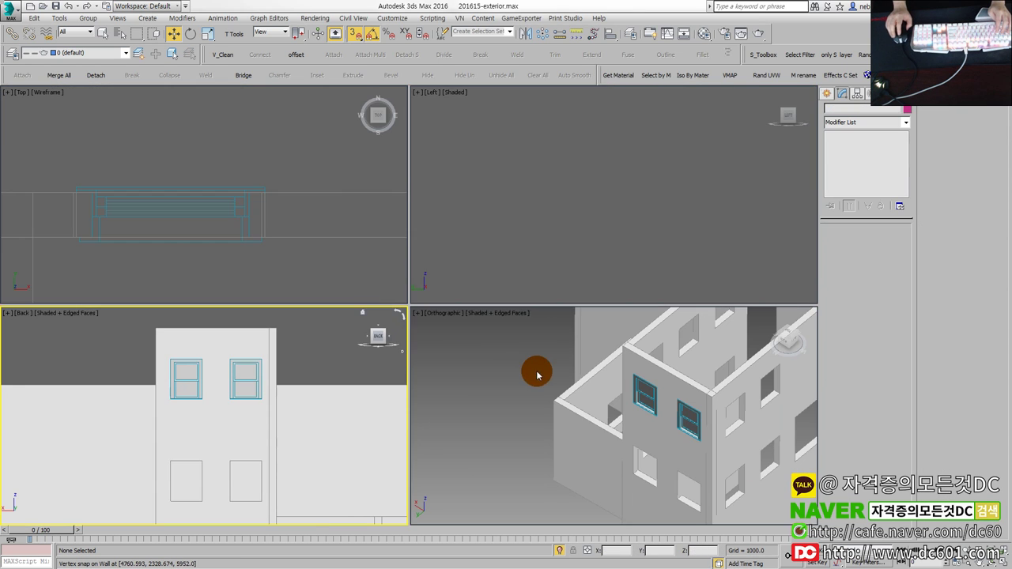
left_click(526, 368)
key("alt+w")
scroll(482, 320, "up", 2)
scroll(491, 264, "up", 2)
Step: Select M_Double H001, orbit the view, and restrict moves to the XY plane
left_click(491, 264)
left_click(491, 264)
scroll(491, 264, "down", 2)
mouse_move(479, 276)
middle_mouse_down("alt")
mouse_move(542, 289)
mouse_move(479, 289)
middle_mouse_up("alt")
scroll(497, 275, "up", 2)
scroll(496, 275, "up", 1)
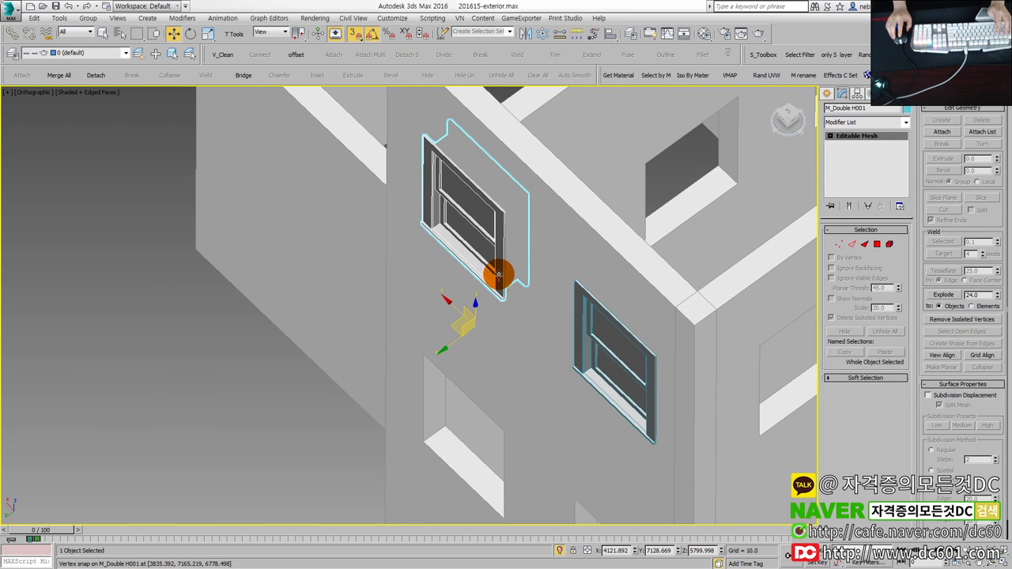
left_click(410, 36)
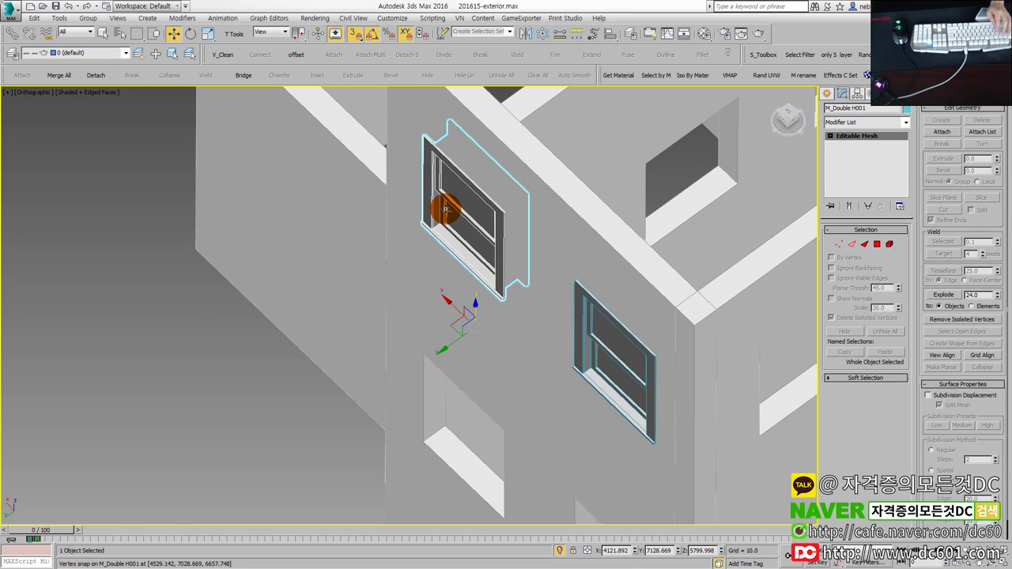
Step: Maximize the Back view and box-select both upper windows
scroll(388, 256, "down", 1)
scroll(389, 255, "down", 2)
key("alt+w")
left_click(260, 356)
key("alt+w")
mouse_move(282, 164)
left_mouse_down()
mouse_move(632, 352)
mouse_move(582, 329)
left_mouse_up()
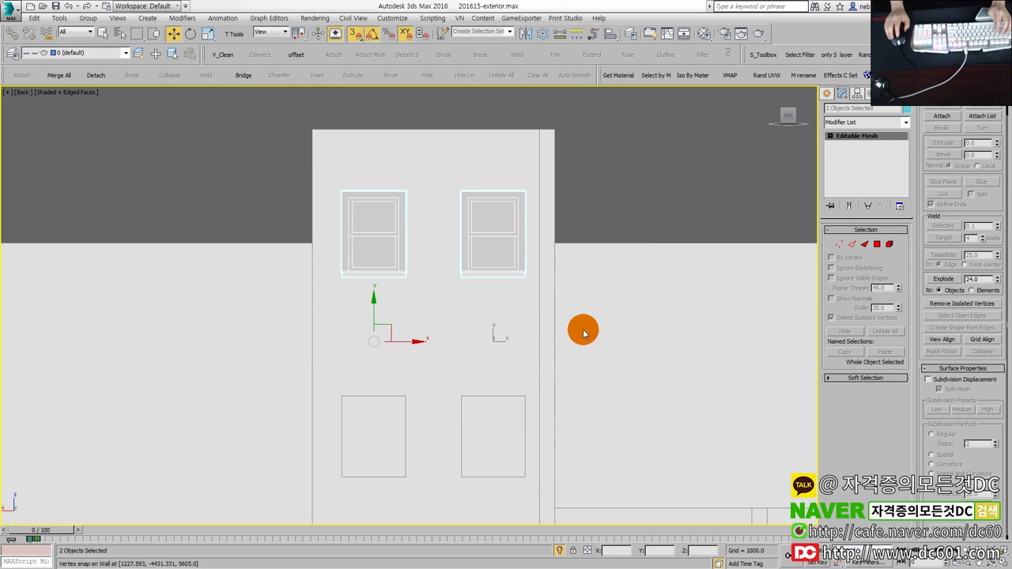
Step: Try copying both windows down to the lower openings, then cancel the clone
scroll(553, 300, "down", 1)
scroll(474, 279, "up", 2)
scroll(477, 280, "down", 1)
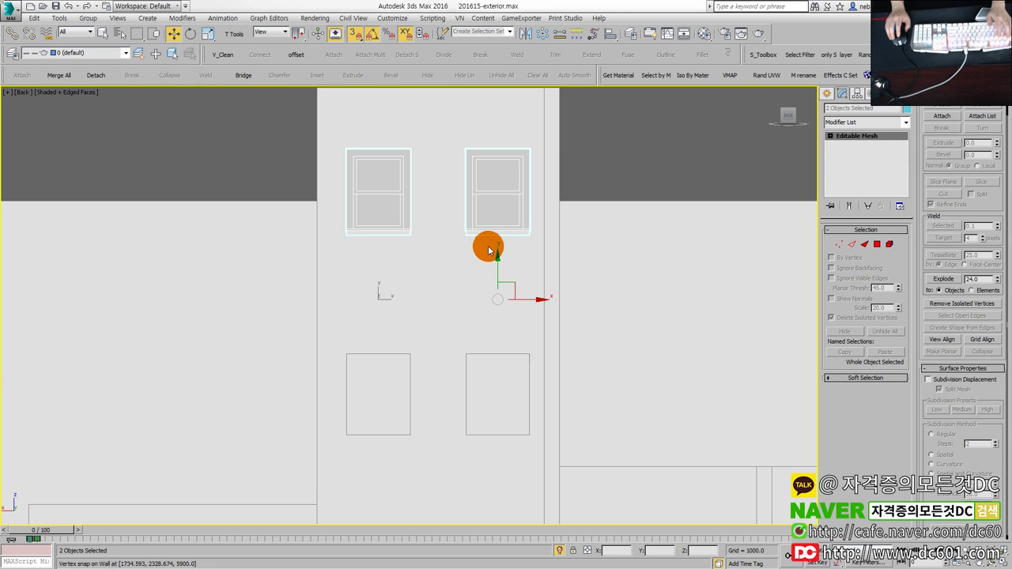
mouse_move(489, 251)
left_mouse_down()
mouse_move(511, 219)
mouse_move(513, 286)
left_mouse_up()
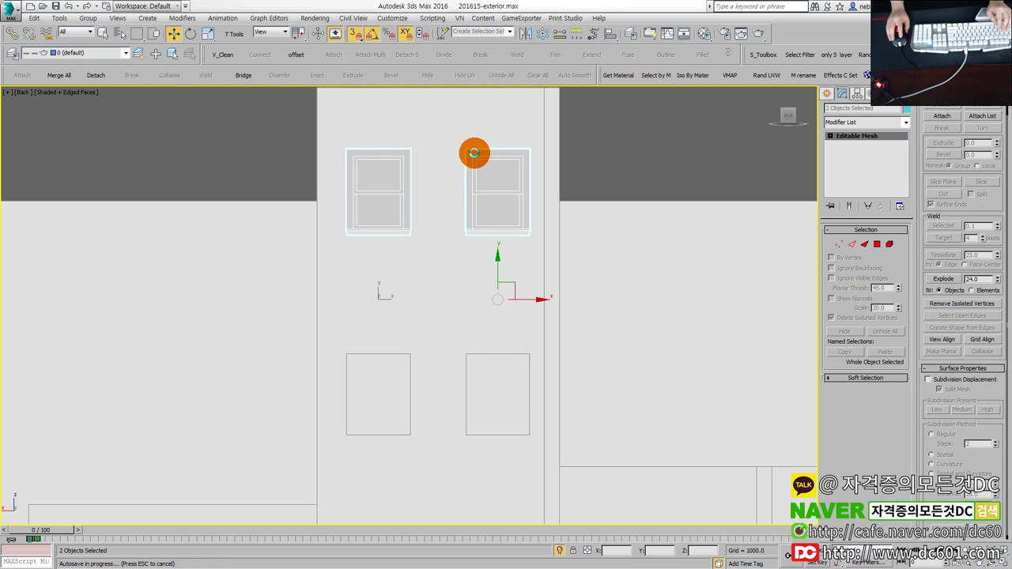
mouse_move(491, 222)
left_mouse_down()
mouse_move(500, 257)
mouse_move(498, 404)
left_mouse_up()
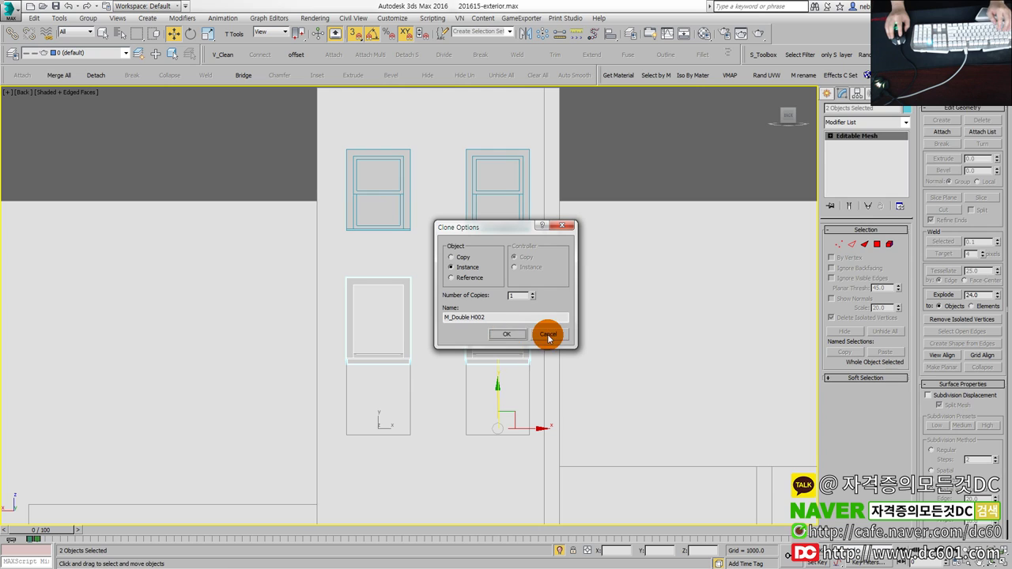
left_click(536, 341)
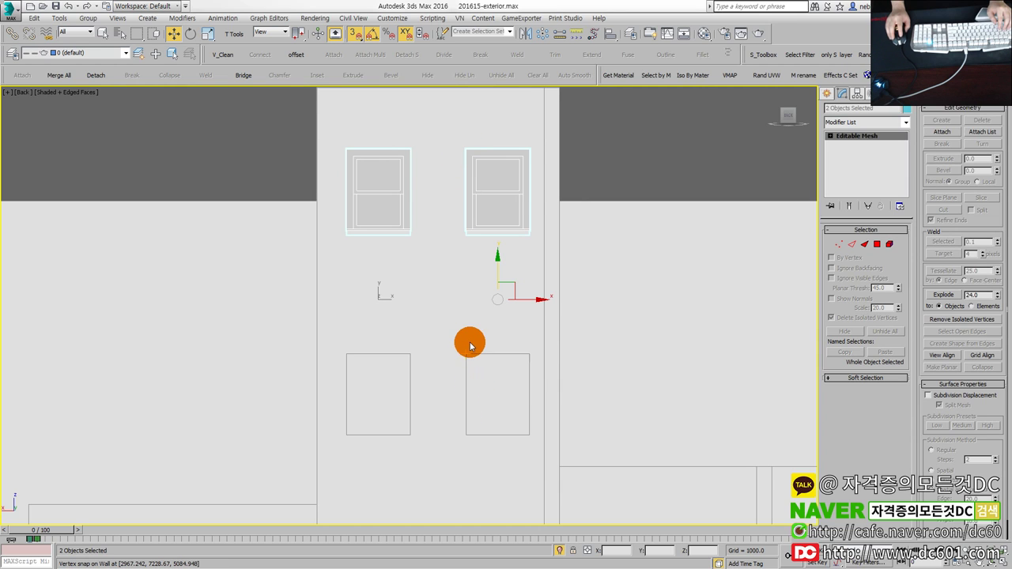
Step: Toggle wireframe, retry and cancel the downward copy, then deselect and open the quad menu
key("F3")
key("z")
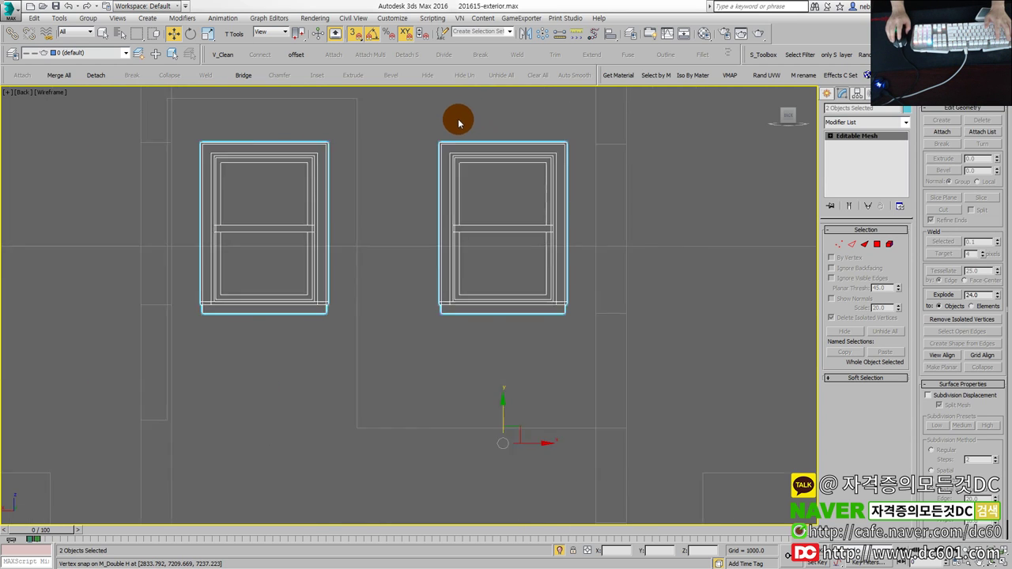
key("shift+z")
key("F3")
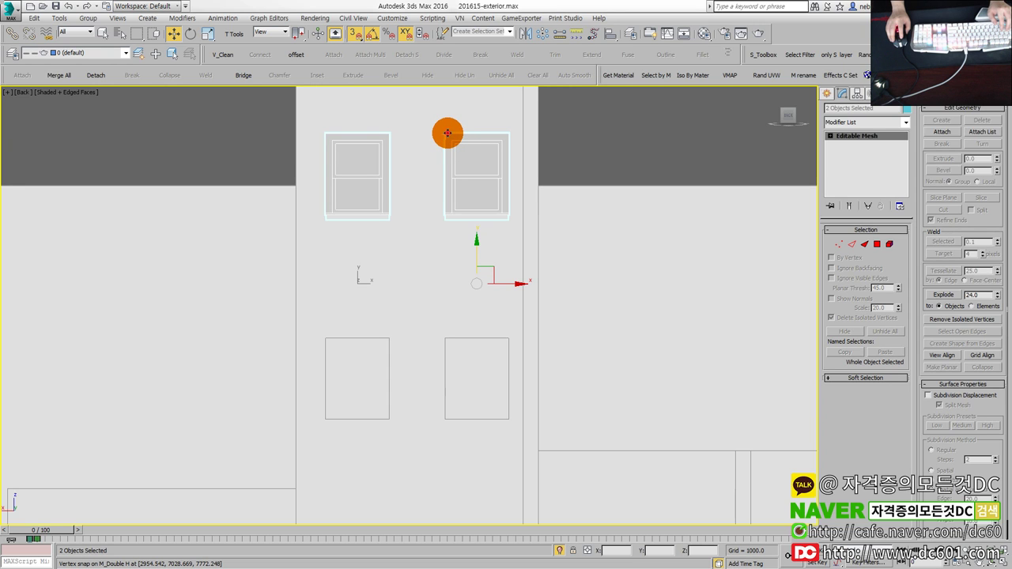
left_click_drag(447, 133, 449, 333, "shift")
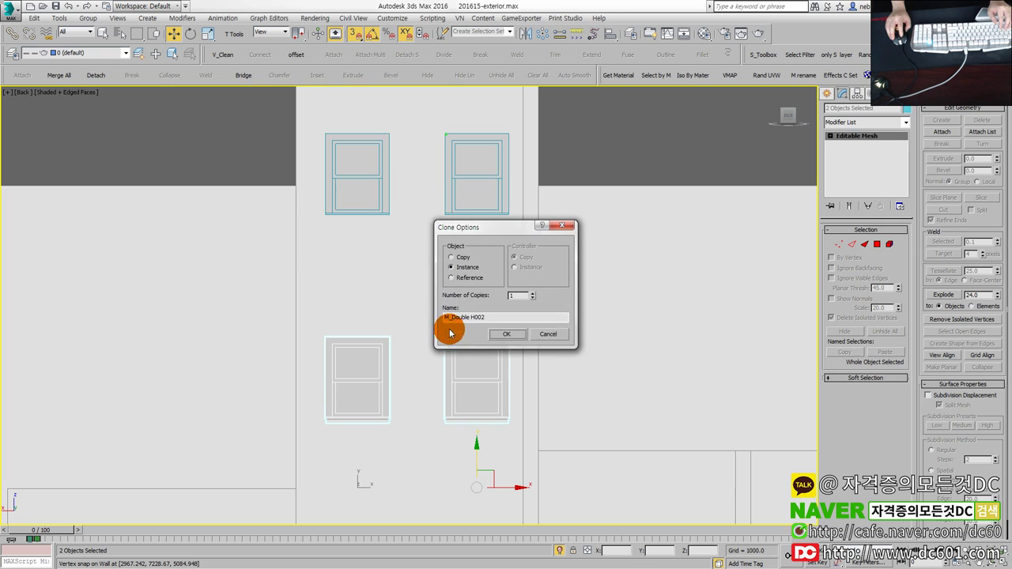
left_click(552, 335)
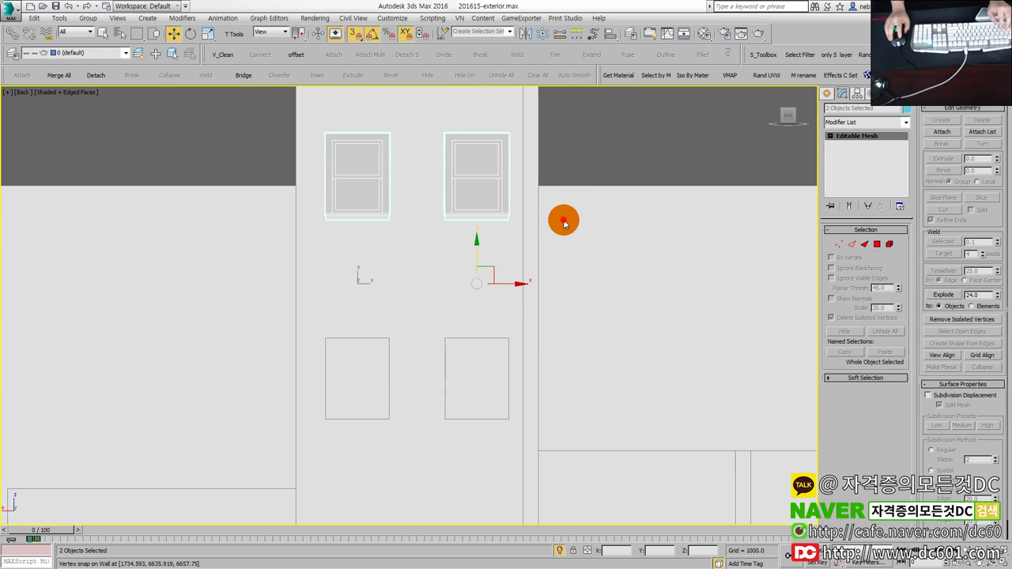
left_click(539, 230)
right_click(563, 165)
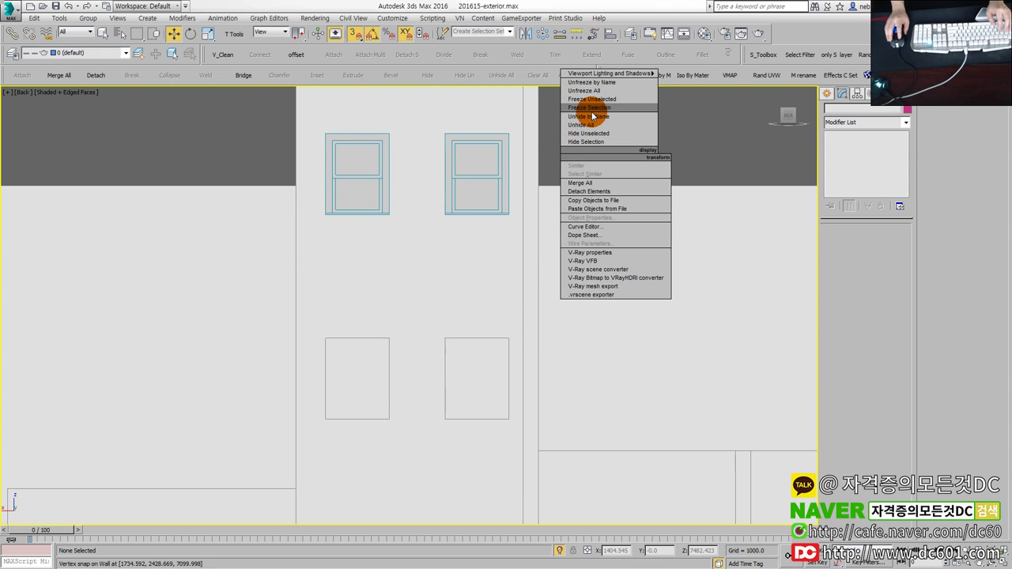
Step: Unfreeze all objects, select the wall, and abort an accidental downward wall copy
left_click(583, 90)
left_click(529, 127)
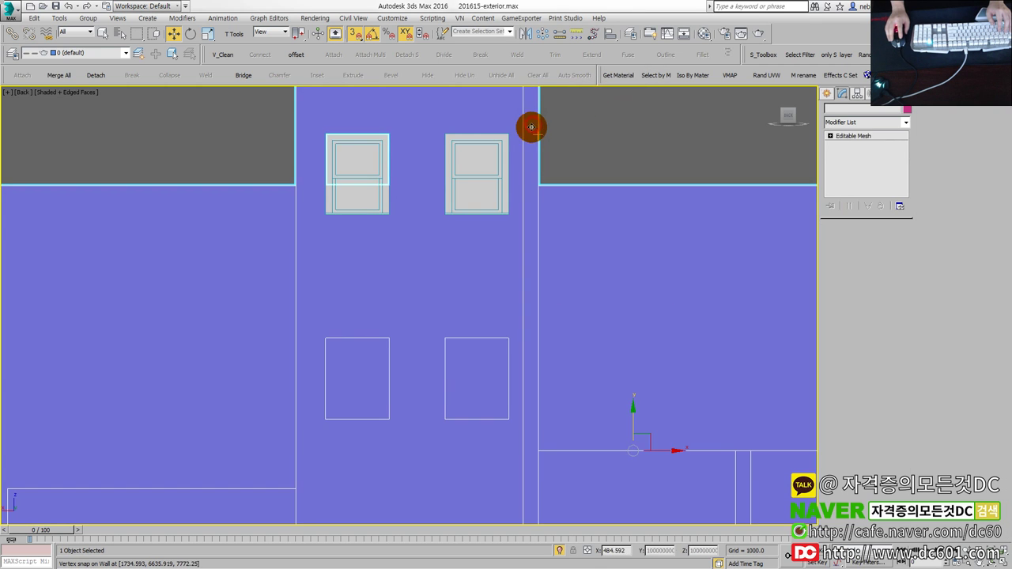
middle_click_drag(529, 127, 510, 217)
left_click_drag(215, 174, 537, 342)
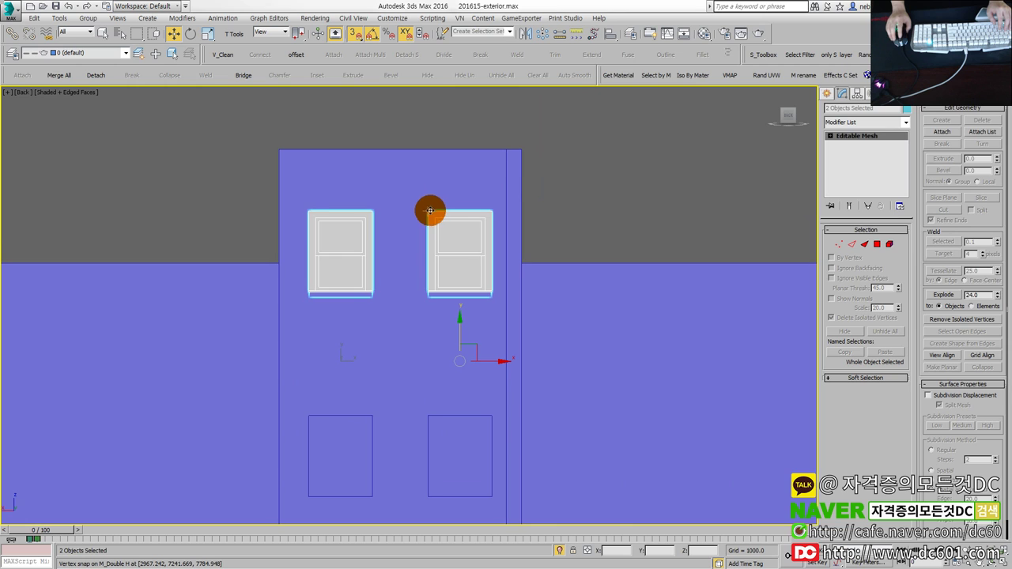
middle_click_drag(430, 211, 437, 182)
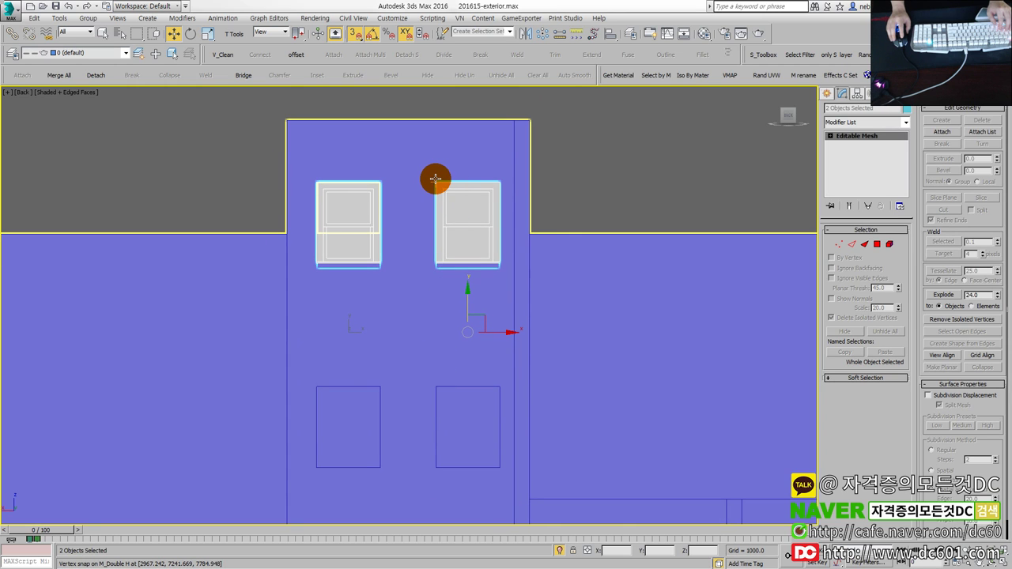
left_click_drag(436, 179, 436, 345, "shift")
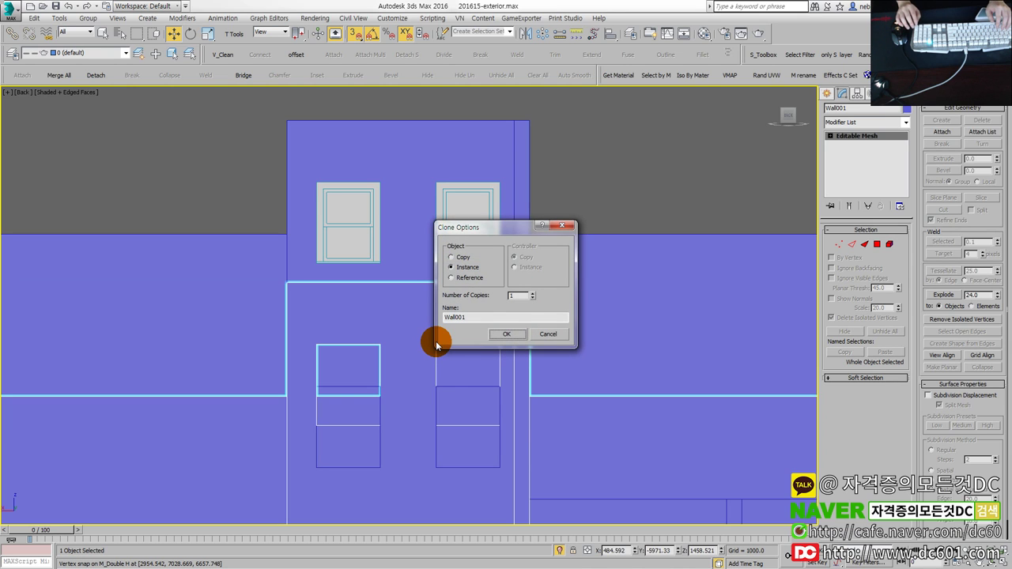
key("Escape")
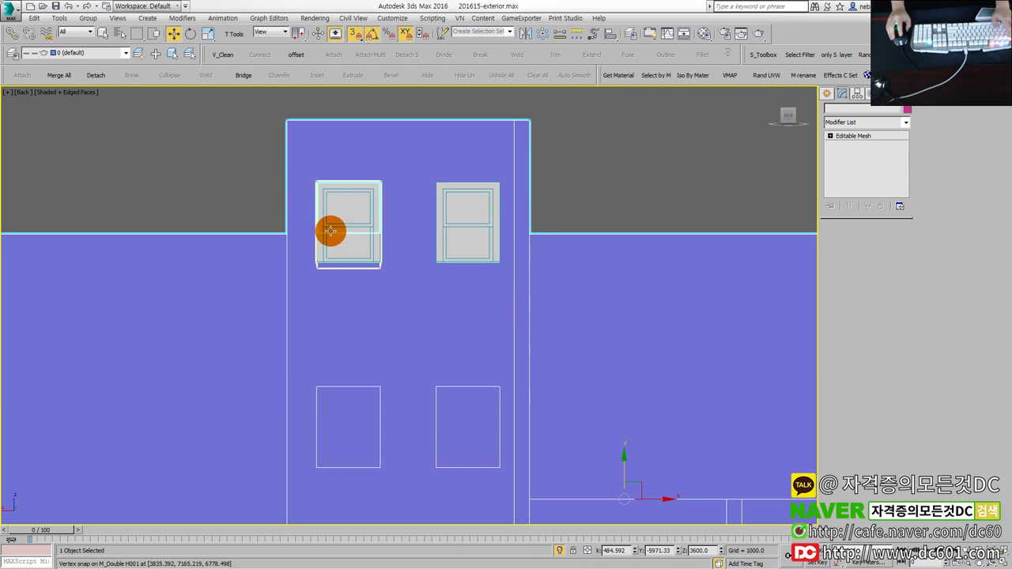
Step: Select both upper windows, lock and restore the selection, then clear it
left_click_drag(227, 154, 577, 317)
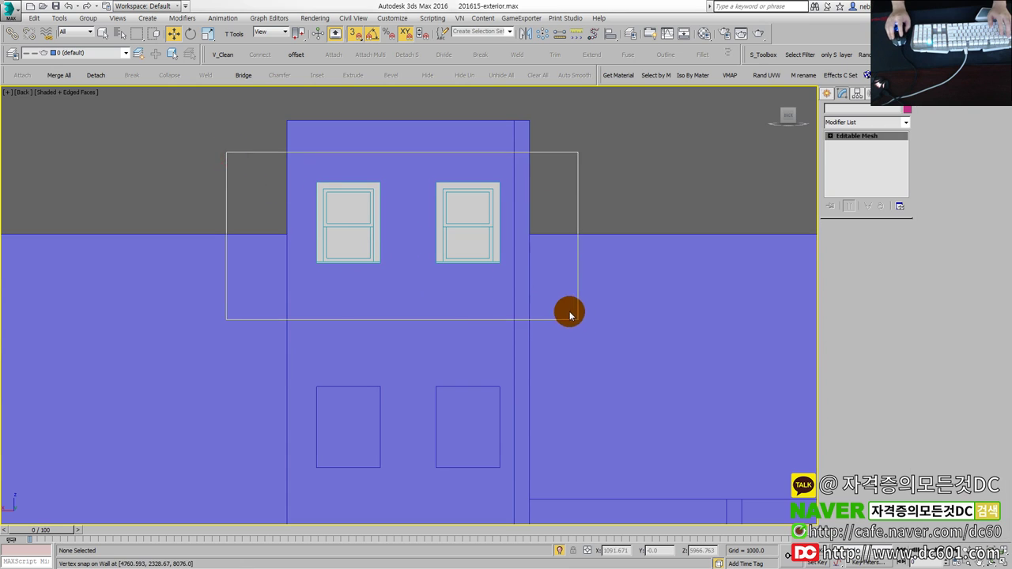
left_click(576, 552)
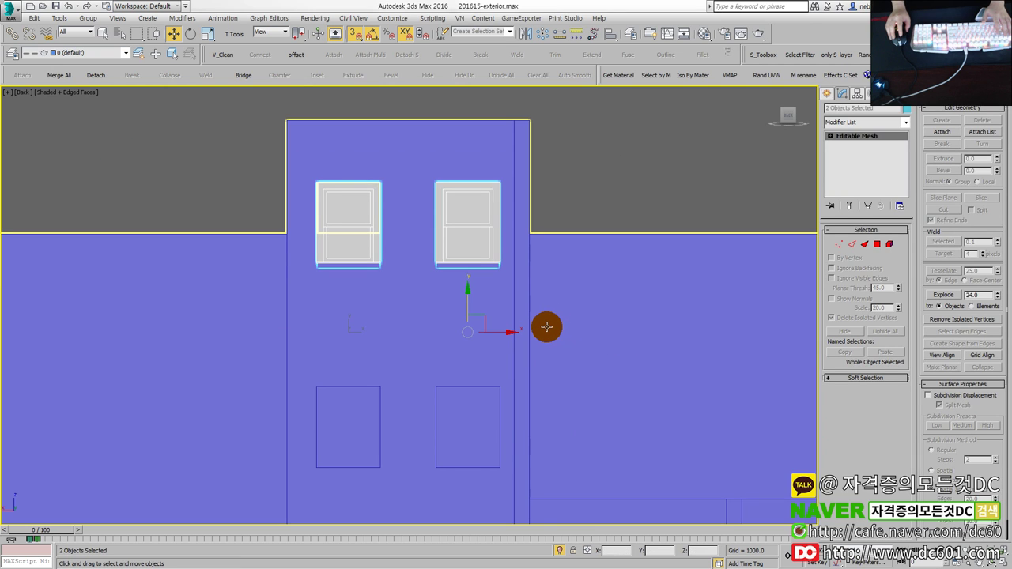
left_click(633, 170)
key("ctrl+z")
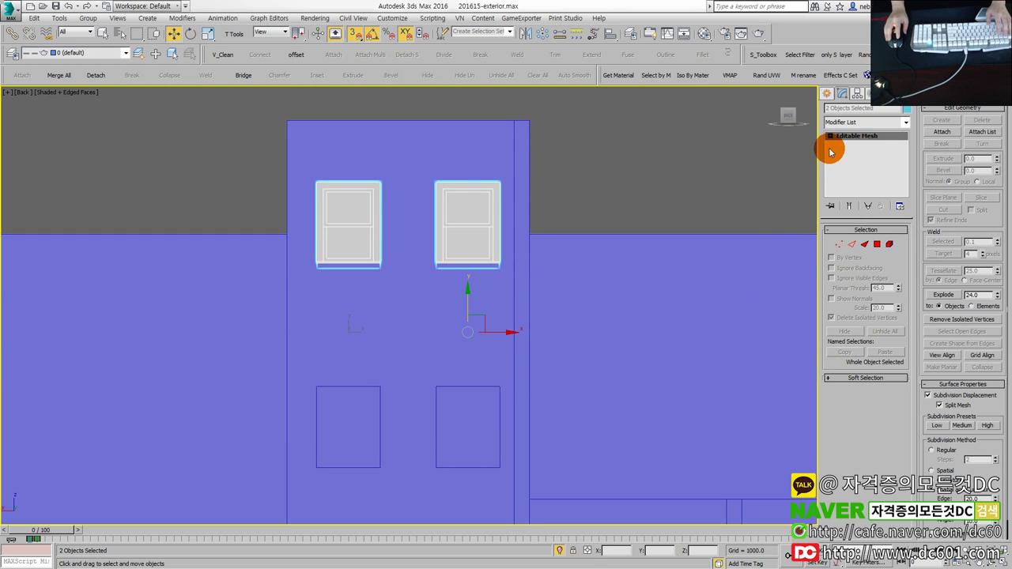
left_click(459, 210)
left_click(350, 219)
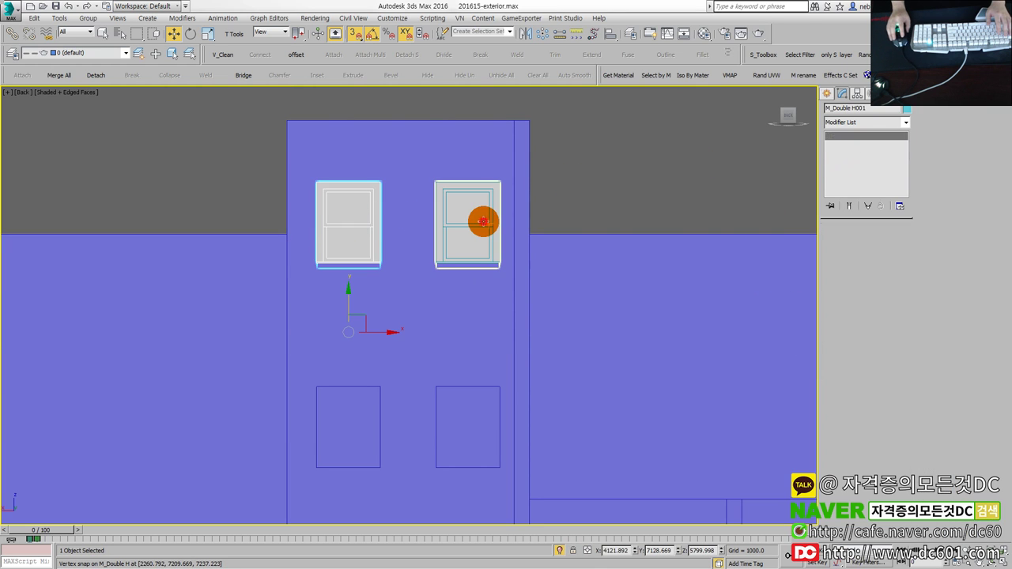
left_click_drag(192, 154, 609, 321)
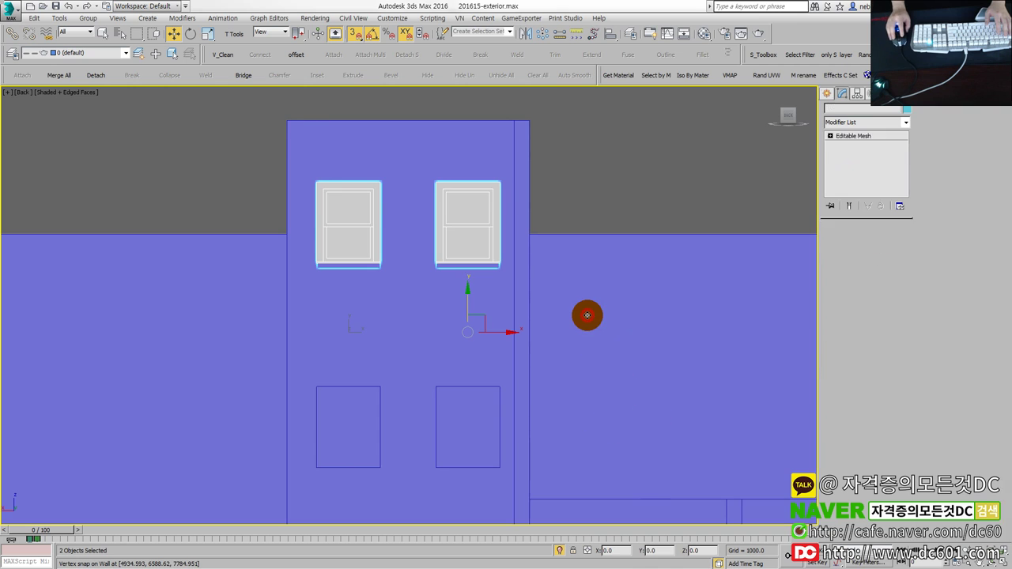
left_click(587, 316)
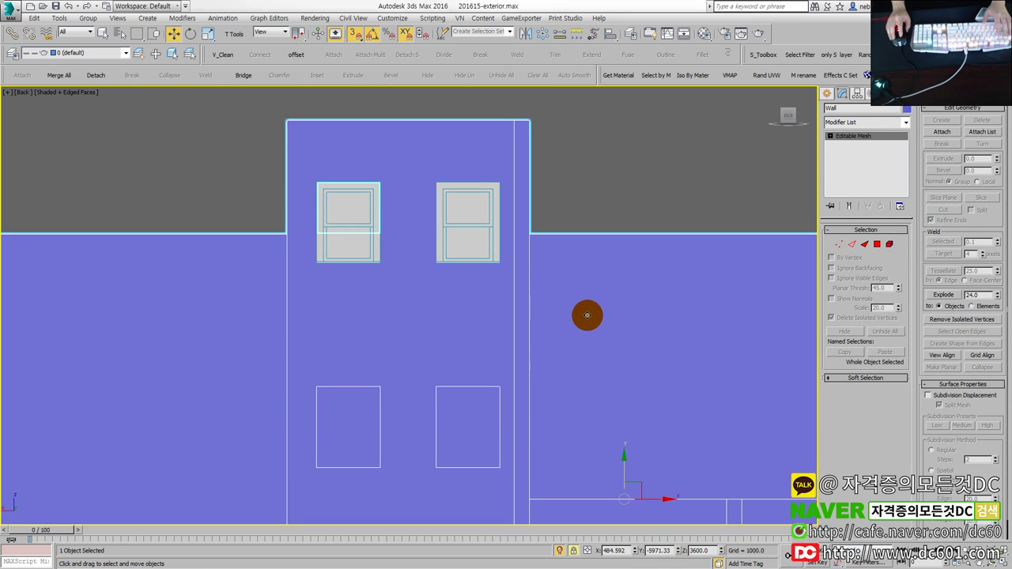
left_click(182, 159)
Step: Turn on Subdivision Displacement for M_Double H and leave only the right upper window selected
left_click(441, 205)
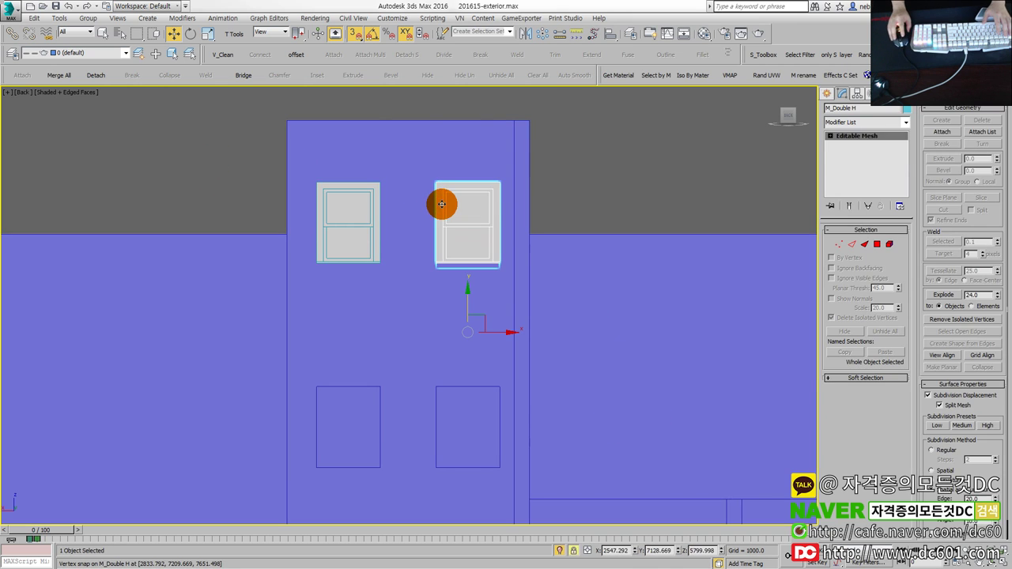
left_click(350, 208)
left_click(474, 221)
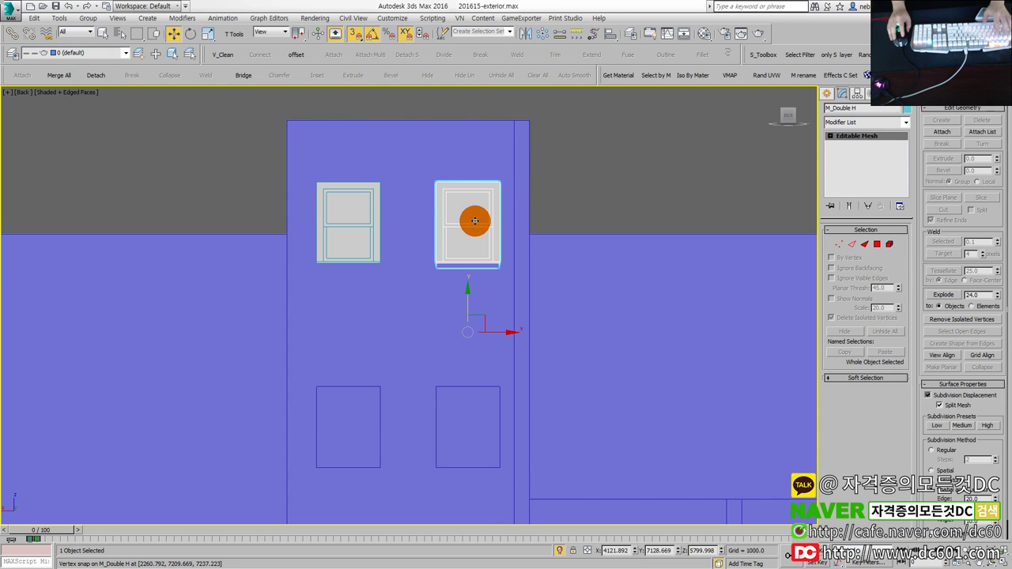
left_click(926, 395)
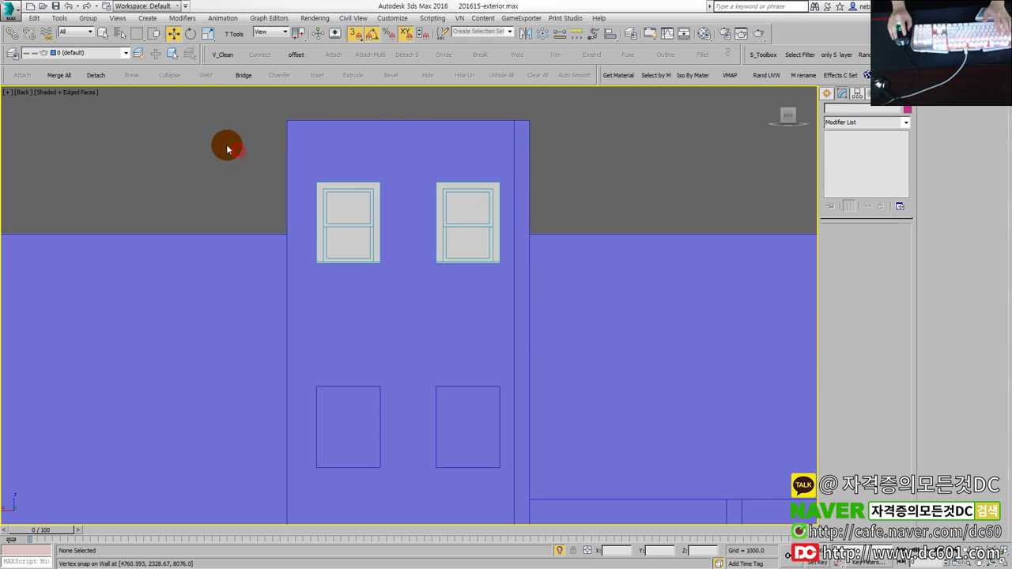
left_click_drag(227, 147, 629, 308)
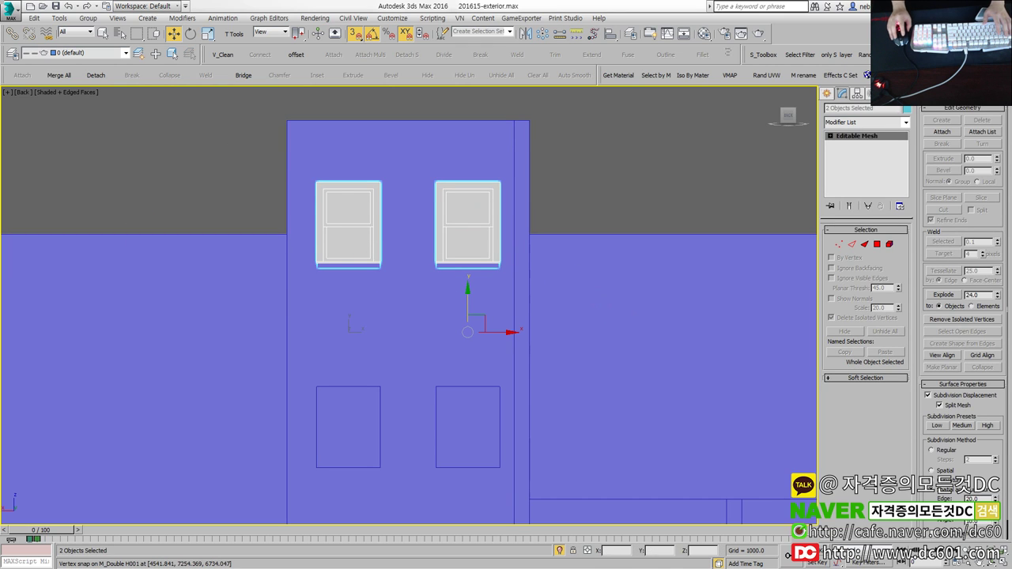
left_click(473, 207)
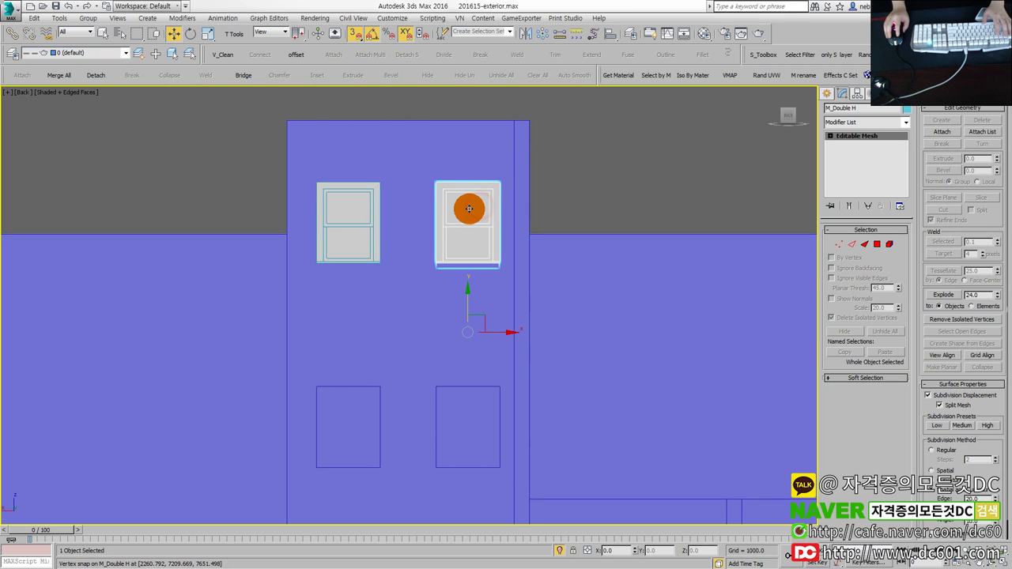
Step: Lock the right window and Shift-drag an instanced copy into the opening directly below
left_click(575, 554)
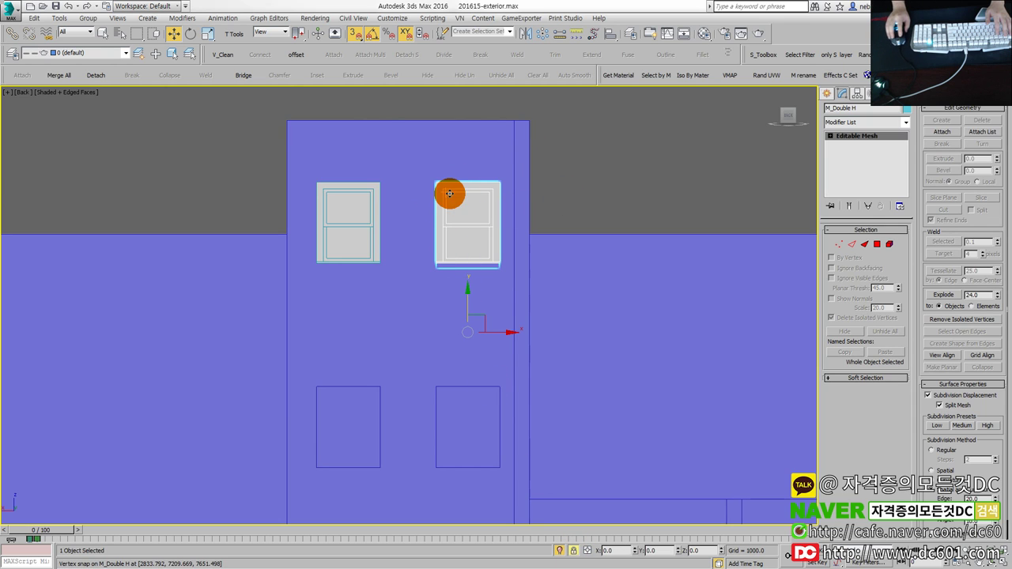
left_click_drag(438, 182, 435, 388, "shift")
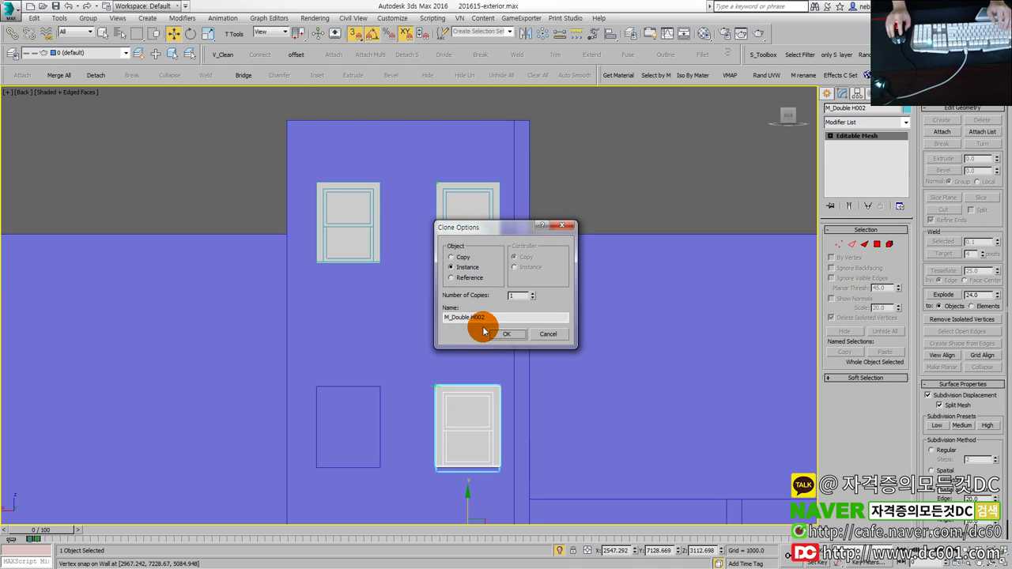
left_click(508, 336)
left_click(606, 194)
scroll(482, 447, "up", 2)
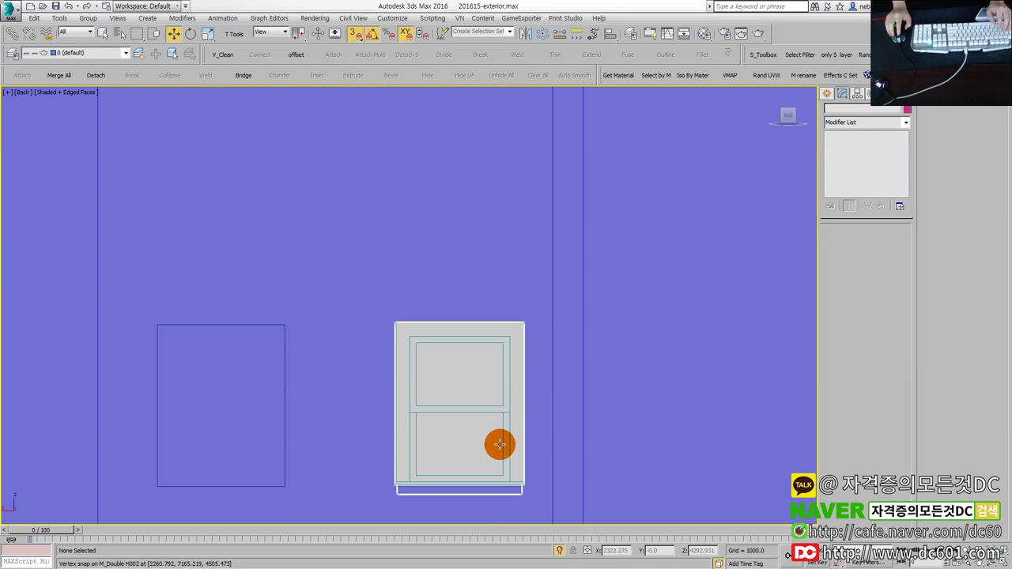
scroll(653, 366, "down", 2)
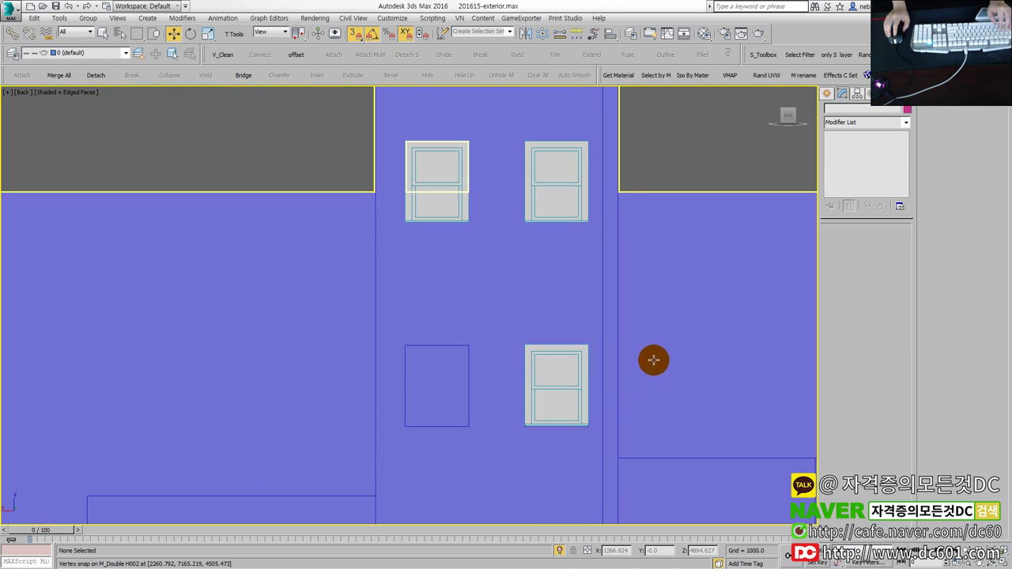
middle_click_drag(653, 360, 575, 386)
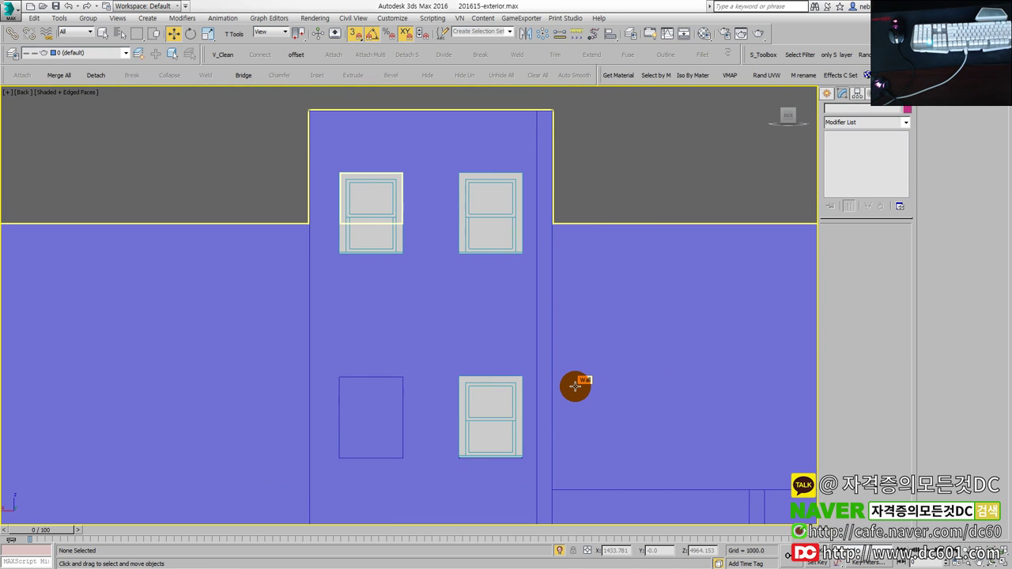
left_click(524, 266)
left_click_drag(524, 266, 523, 259)
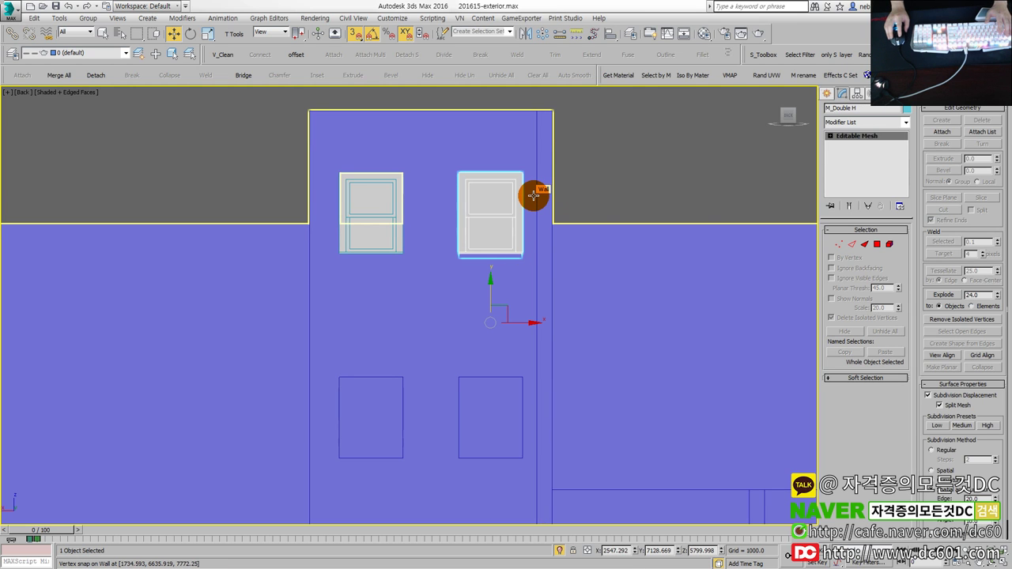
left_click(535, 161)
right_click(535, 157)
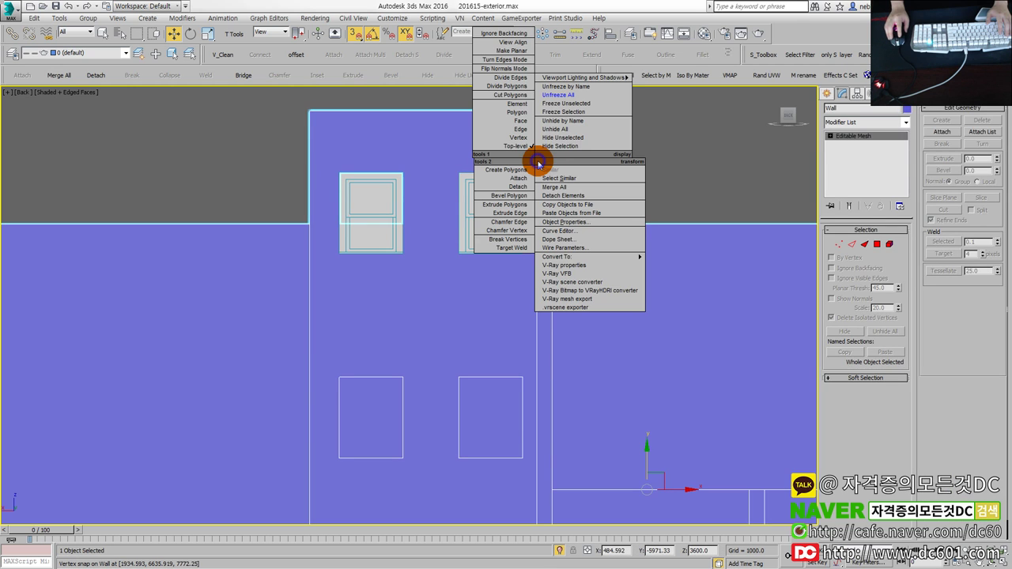
left_click(566, 146)
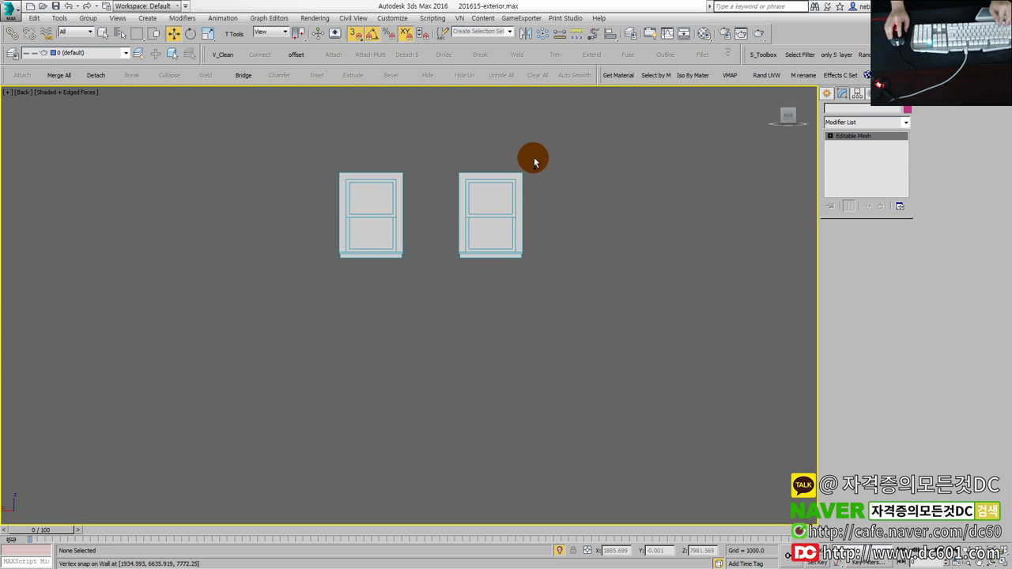
right_click(553, 147)
left_click(562, 99)
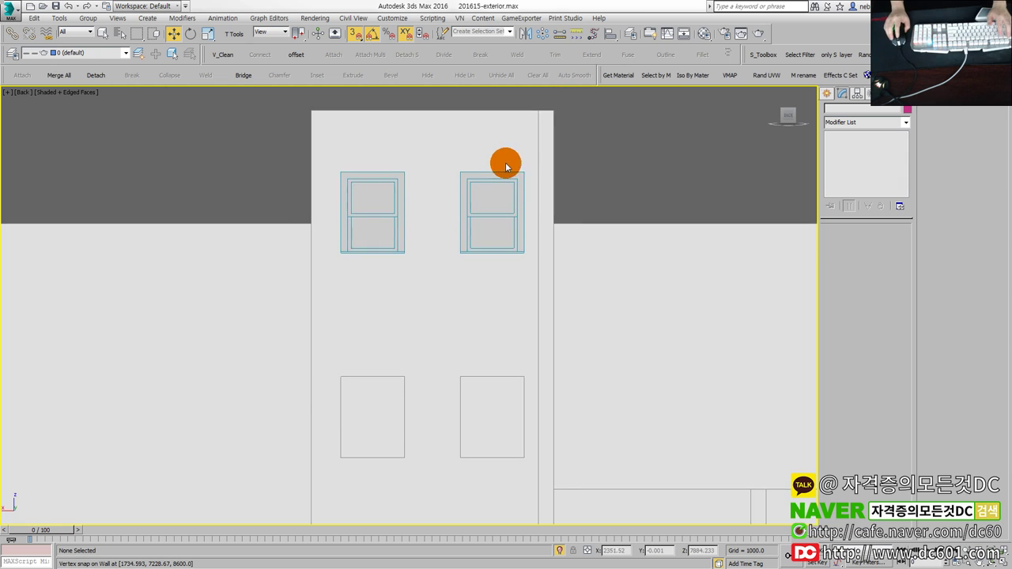
key("F3")
scroll(462, 154, "up", 2)
left_click_drag(195, 154, 640, 377)
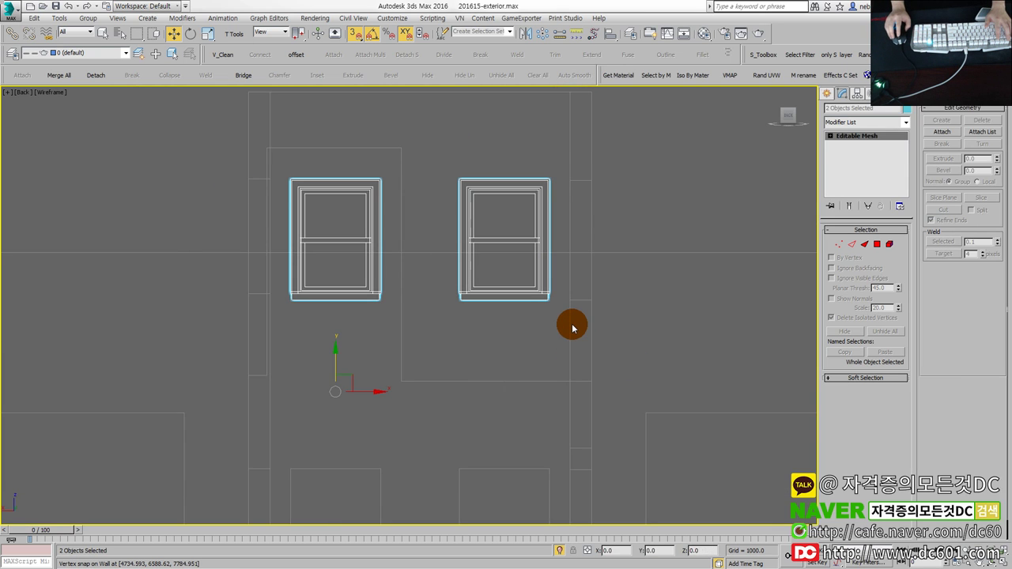
Step: Instance both windows down into the middle pair of tower openings
scroll(556, 343, "down", 2)
key("F3")
key("F3")
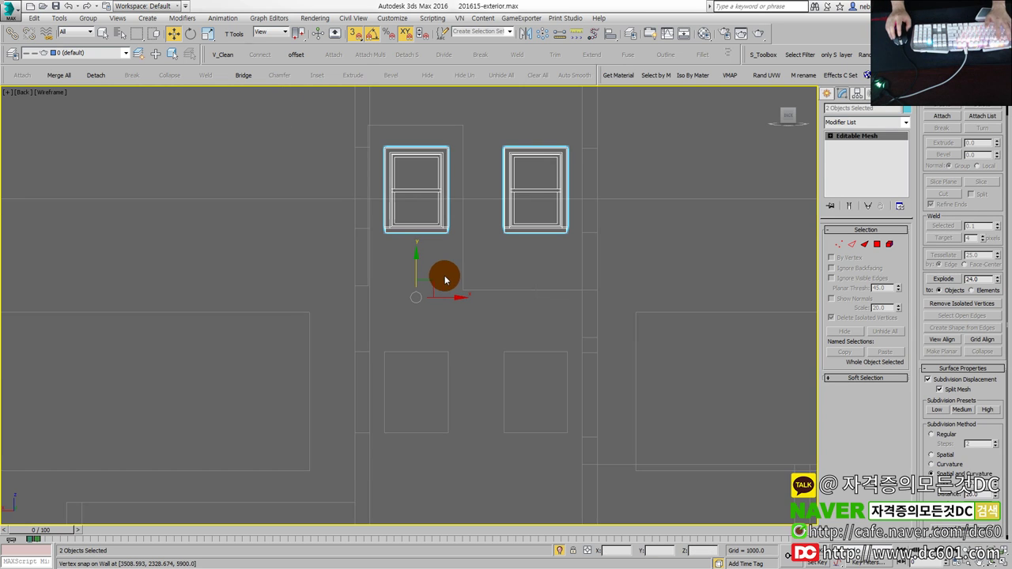
mouse_move(415, 268)
left_mouse_down()
mouse_move(436, 425)
mouse_move(474, 422)
left_mouse_up()
left_click(516, 336)
middle_click_drag(521, 422, 506, 282)
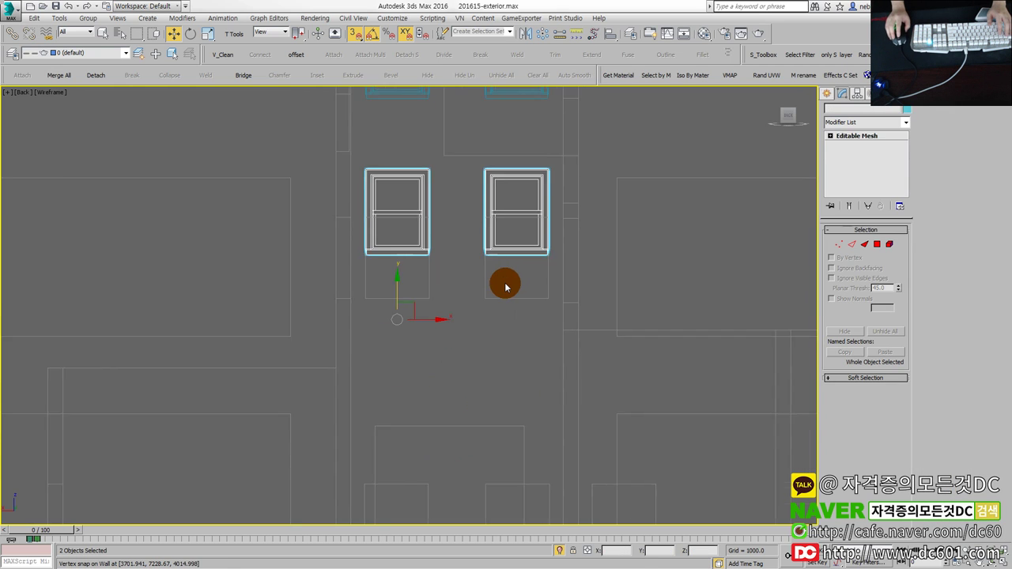
scroll(504, 273, "down", 1)
scroll(503, 273, "up", 1)
scroll(493, 256, "up", 4)
key("F3")
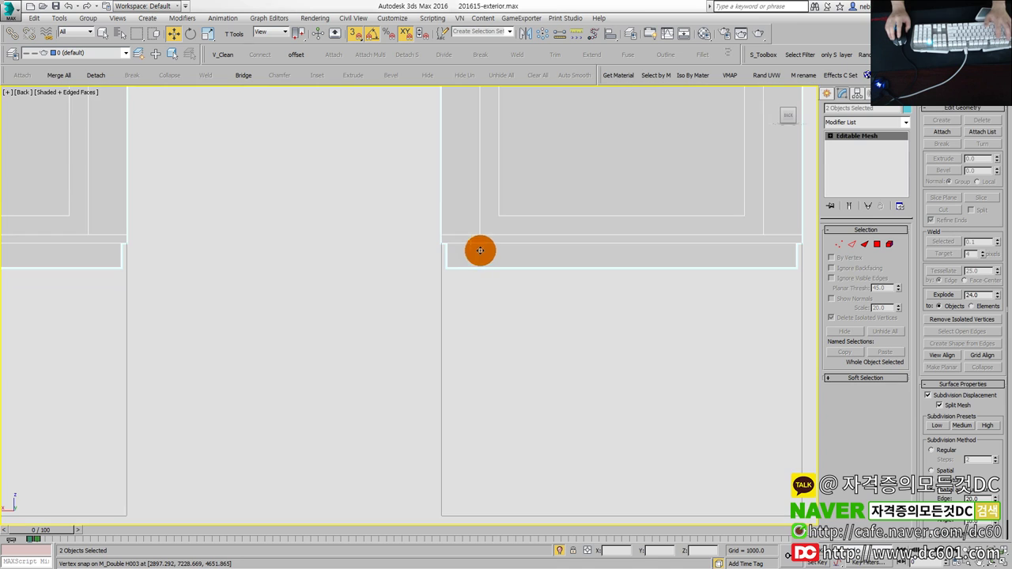
middle_click_drag(465, 267, 447, 379)
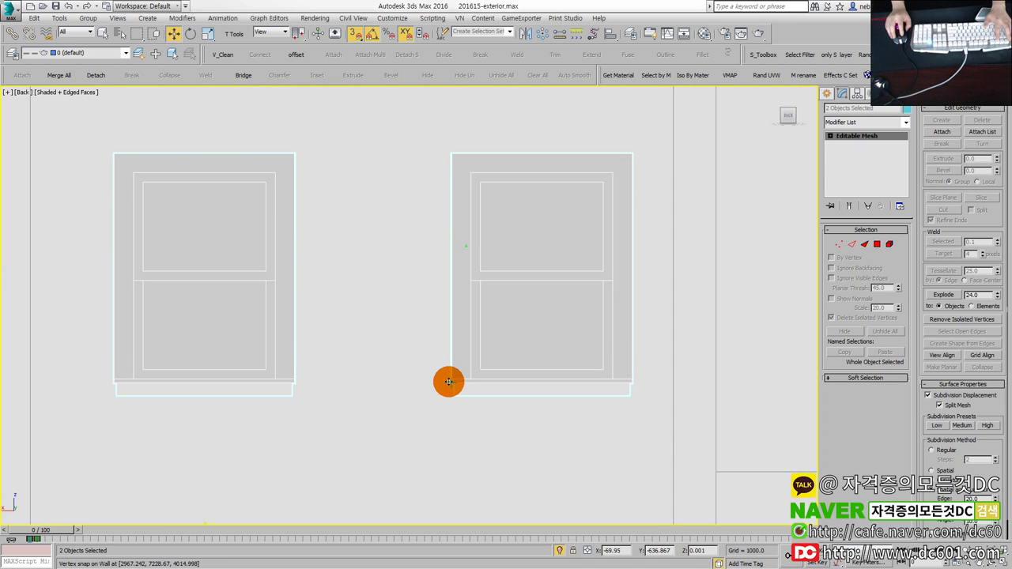
key("F3")
key("F3")
scroll(472, 279, "down", 2)
scroll(470, 332, "down", 1)
Step: Instance the pair again and snap the copies into the bottom openings
middle_click_drag(469, 332, 490, 222)
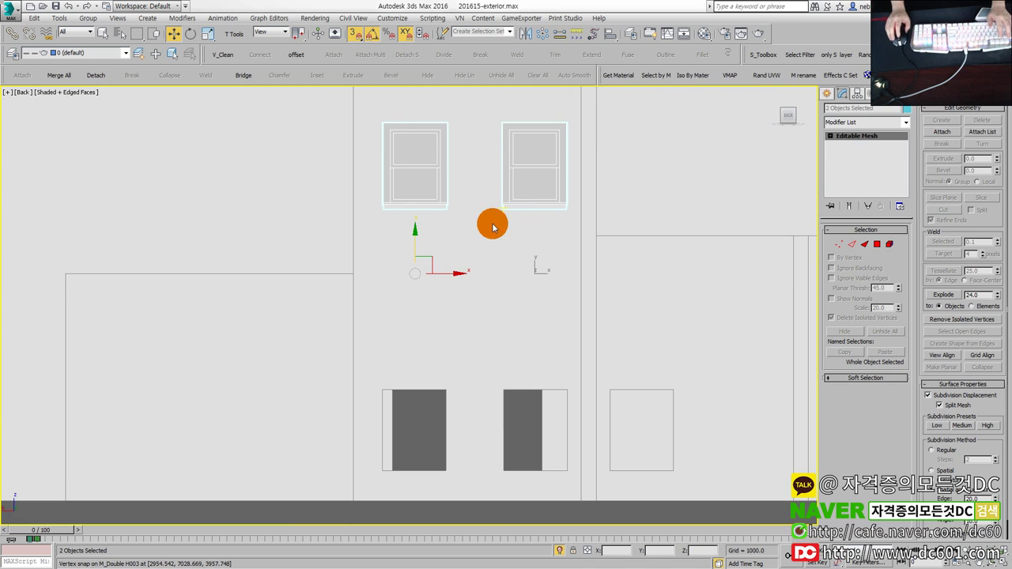
mouse_move(416, 235)
left_mouse_down()
mouse_move(421, 381)
mouse_move(443, 435)
left_mouse_up()
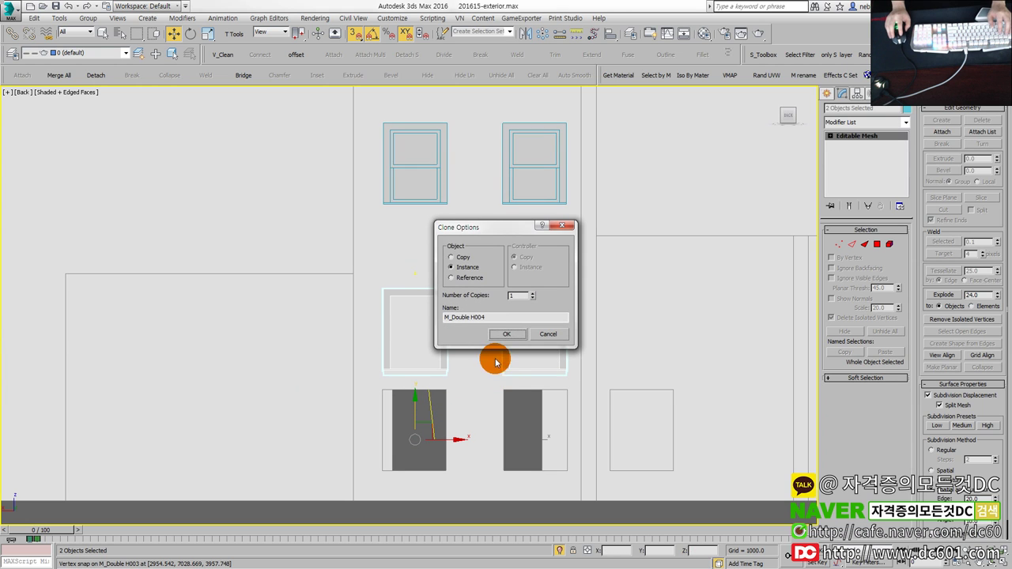
left_click(506, 337)
scroll(522, 350, "up", 4)
middle_click_drag(506, 339, 524, 228)
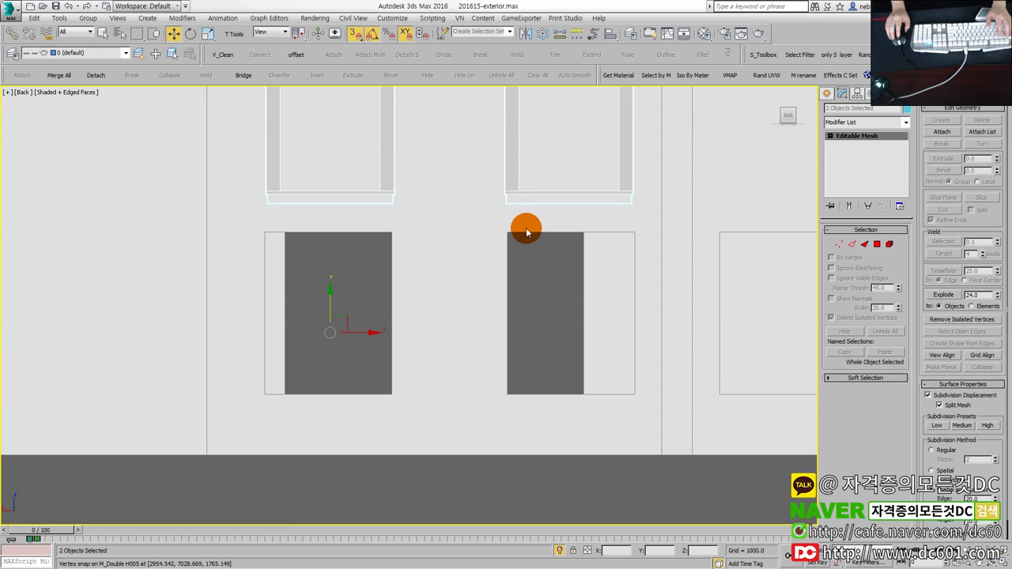
middle_click_drag(516, 193, 508, 398)
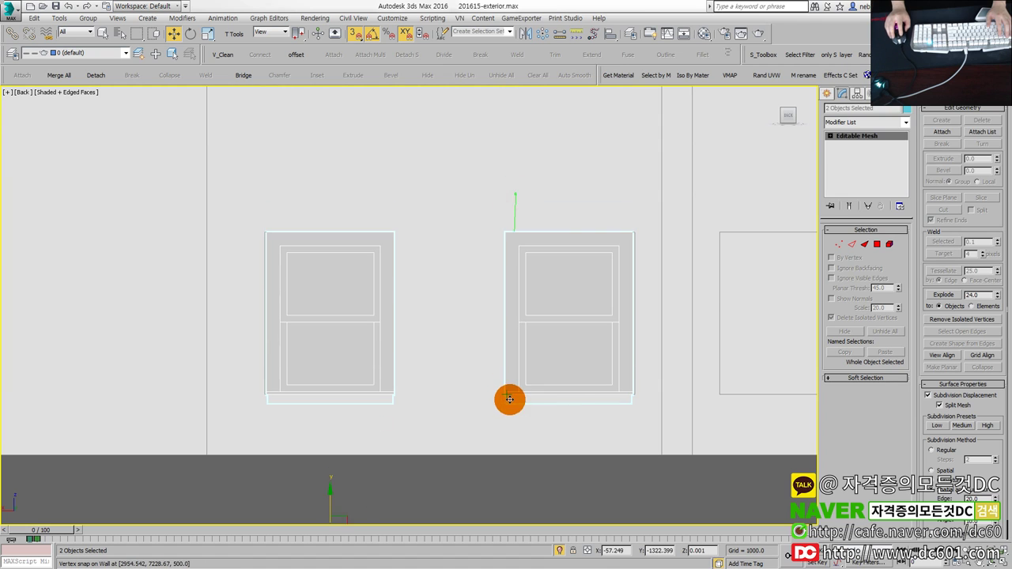
scroll(586, 423, "down", 2)
scroll(625, 380, "up", 3)
left_click(608, 330)
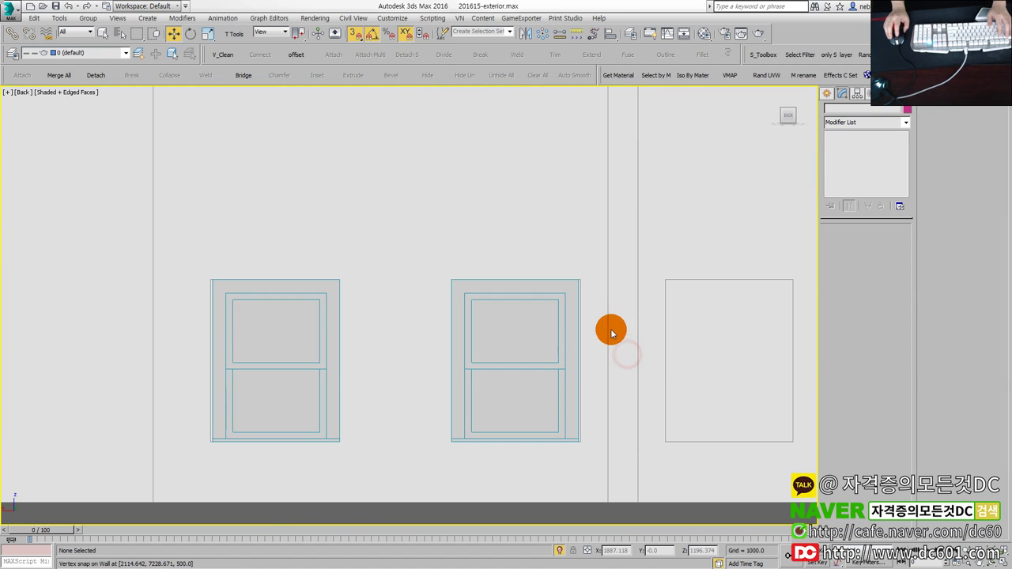
scroll(603, 308, "down", 4)
middle_click_drag(606, 178, 570, 249)
scroll(573, 238, "up", 5)
scroll(522, 261, "down", 4)
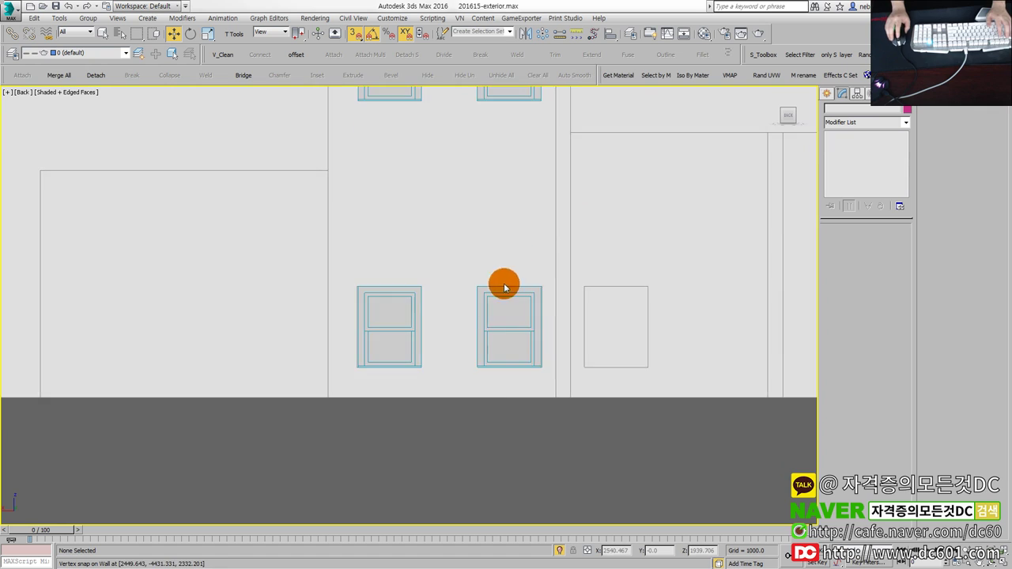
scroll(489, 315, "up", 4)
left_click_drag(625, 411, 625, 411)
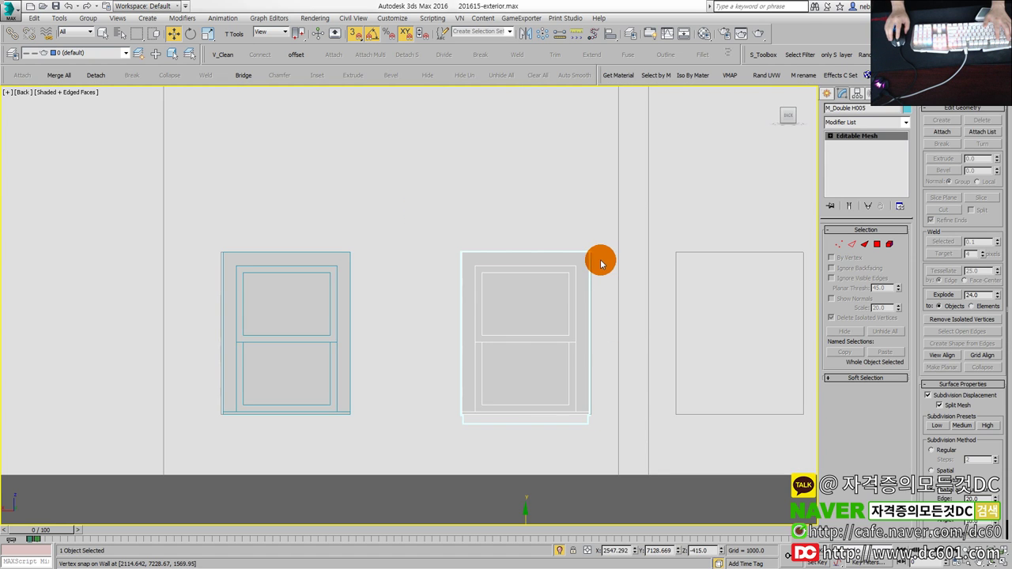
key("z")
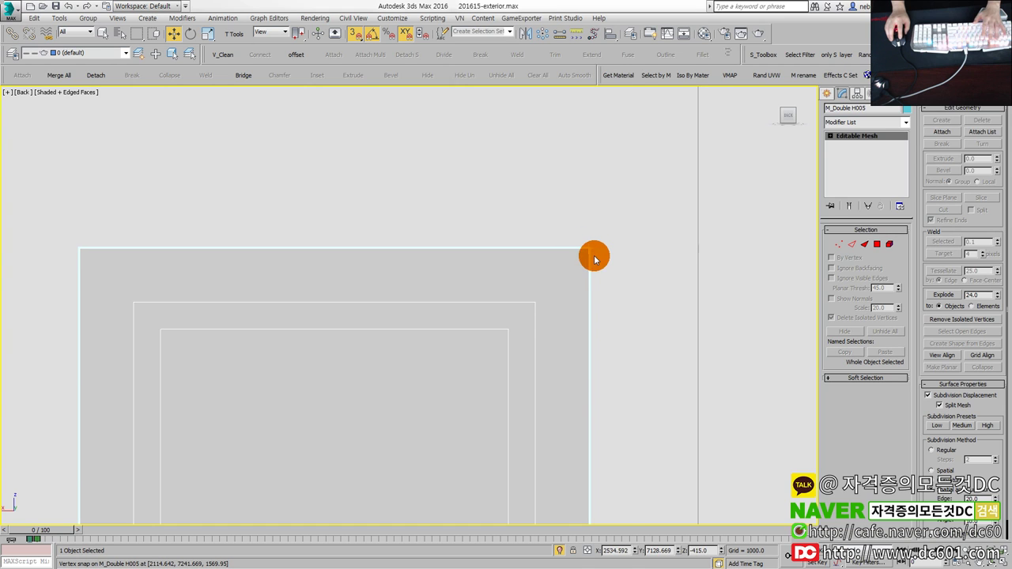
scroll(581, 248, "down", 3)
scroll(499, 254, "down", 2)
left_click(336, 276)
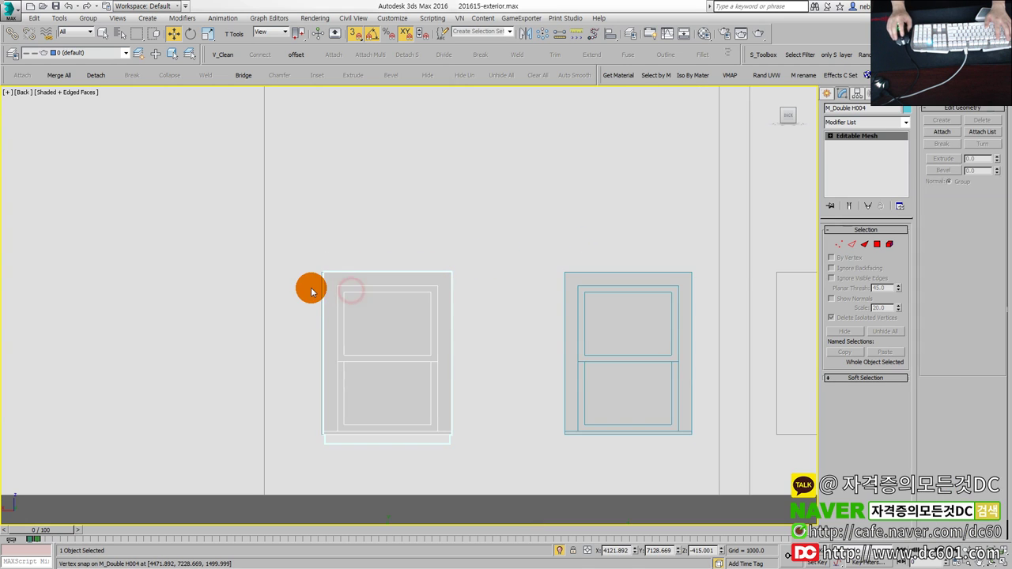
scroll(316, 281, "up", 5)
scroll(340, 253, "up", 4)
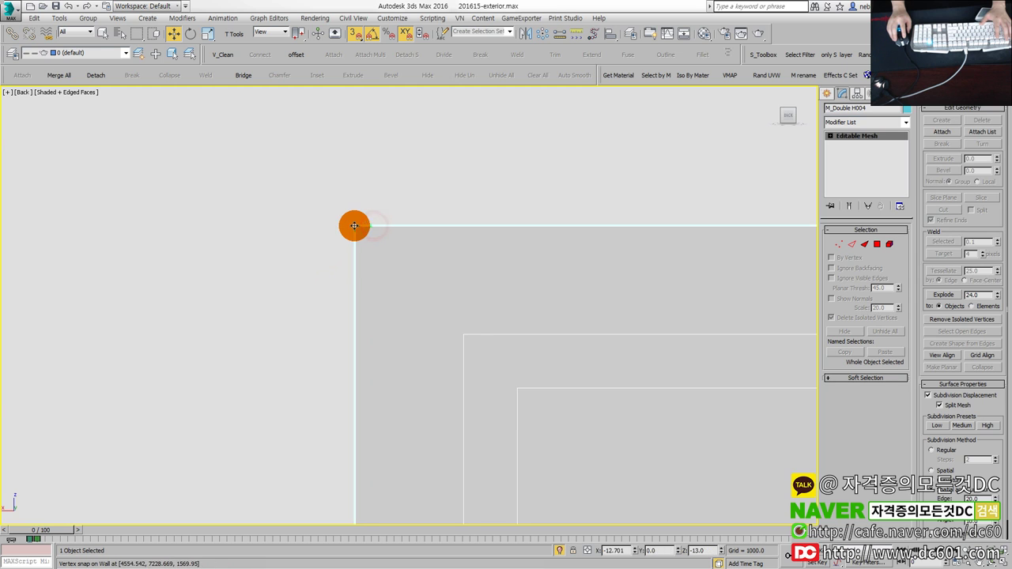
scroll(413, 274, "down", 3)
scroll(413, 273, "down", 4)
key("alt+w")
scroll(533, 428, "up", 3)
key("alt+w")
scroll(549, 305, "up", 3)
left_click(341, 398)
left_click(477, 414)
mouse_move(515, 408)
middle_mouse_down("alt")
mouse_move(549, 361)
mouse_move(538, 385)
mouse_move(624, 364)
mouse_move(524, 403)
middle_mouse_up("alt")
scroll(536, 386, "down", 5)
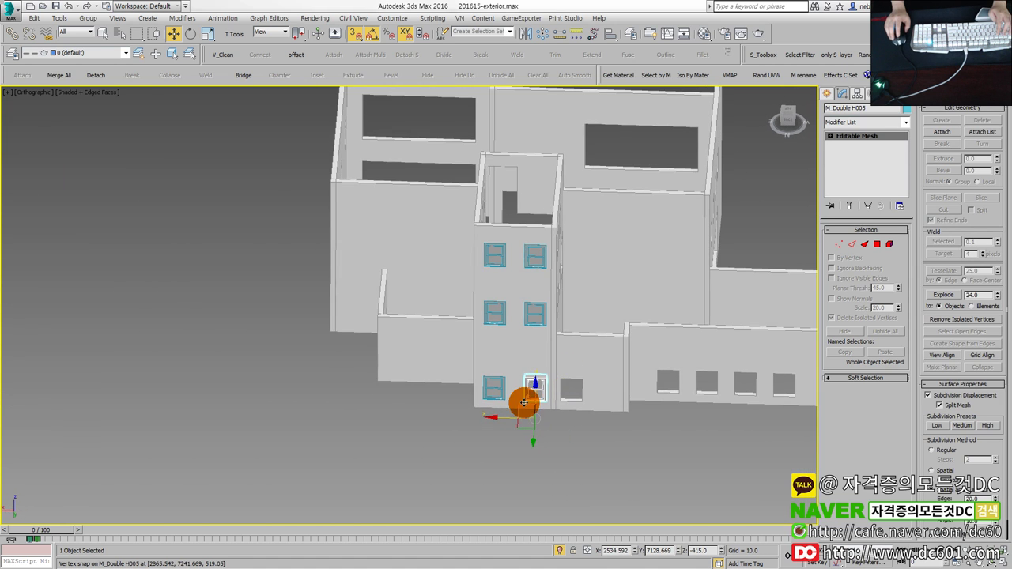
key("alt+w")
left_click(372, 398)
key("alt+w")
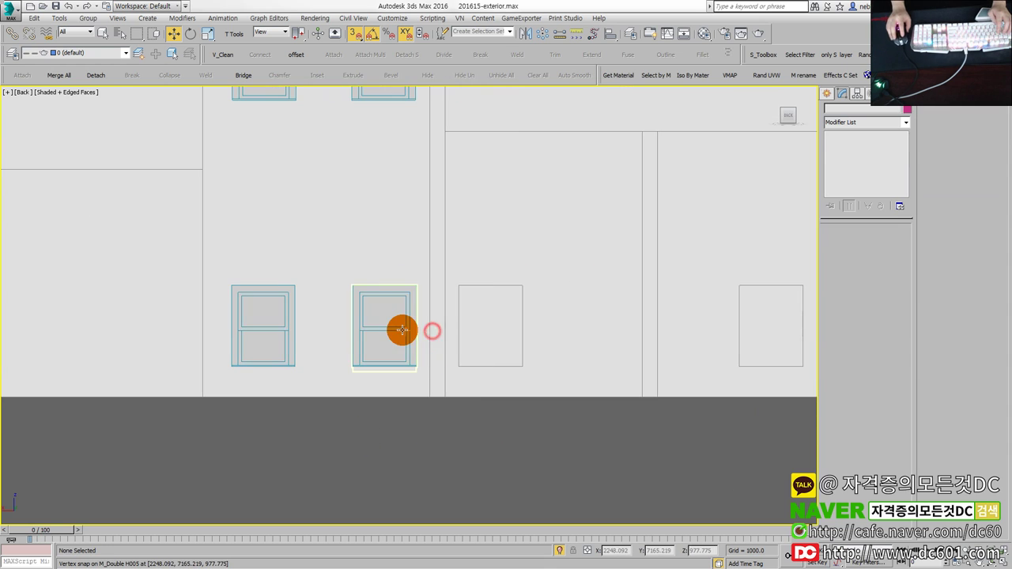
Step: Instance the lower-right window into the next opening and snap it to the corner
left_click(401, 330)
scroll(401, 329, "up", 2)
scroll(418, 381, "down", 2)
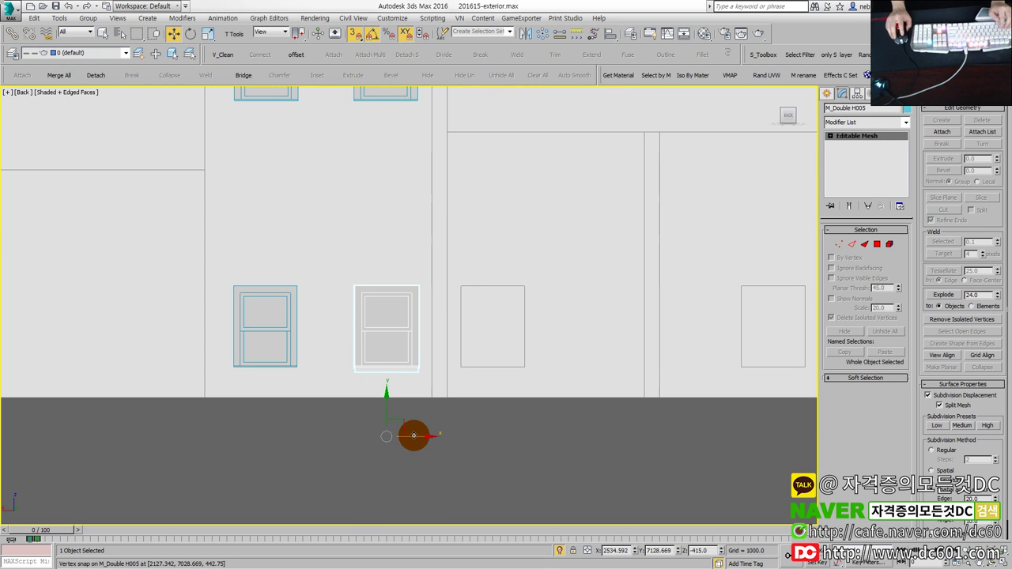
left_click_drag(414, 435, 544, 435, "shift")
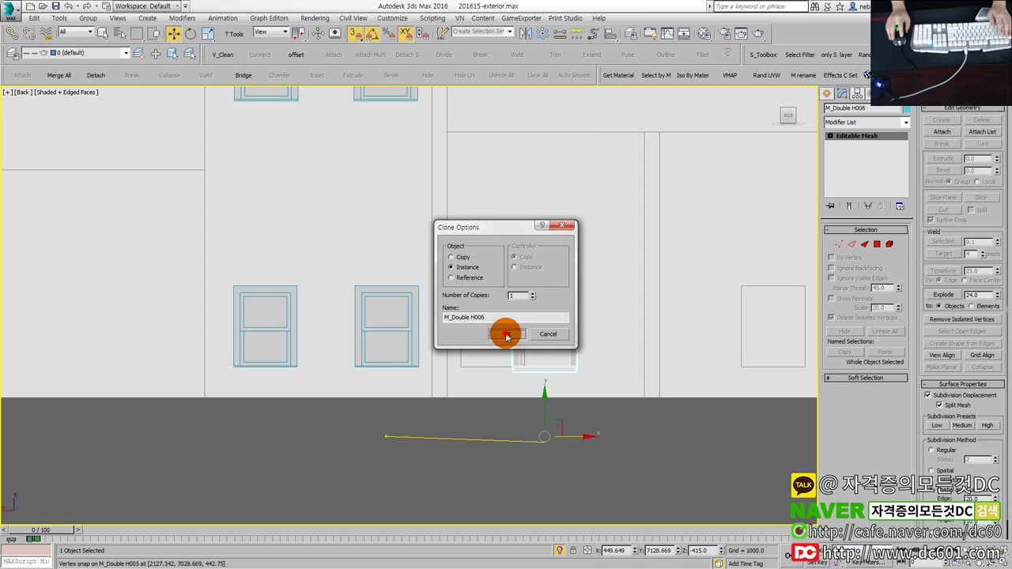
left_click(507, 336)
scroll(508, 292, "up", 4)
left_click_drag(510, 286, 364, 286)
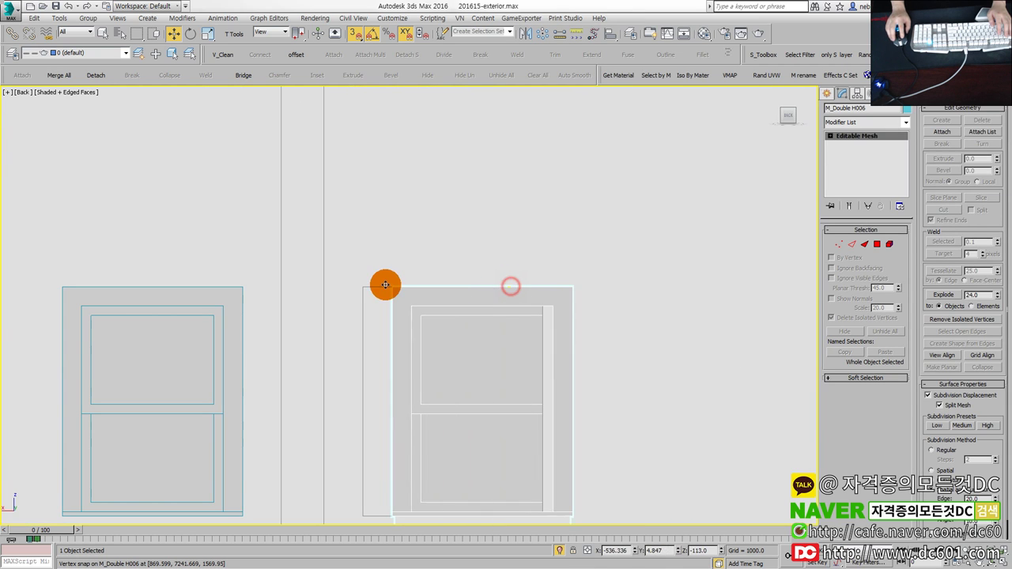
scroll(372, 287, "down", 2)
left_click(527, 508)
Step: Place another instanced window copy in the next empty opening, snapped to its corner
scroll(398, 416, "down", 2)
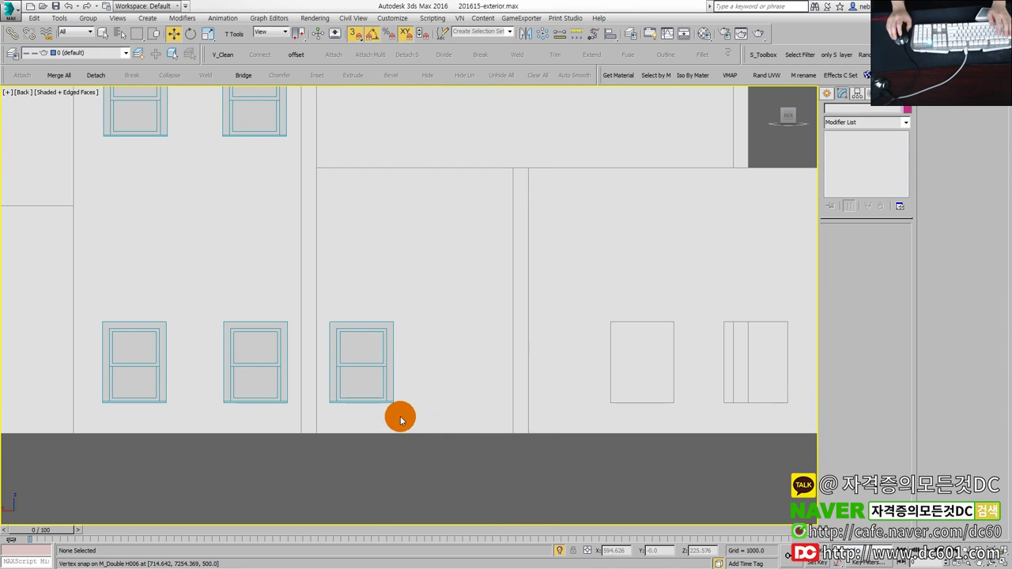
left_click(388, 395)
middle_click_drag(470, 422, 317, 411)
left_click_drag(240, 456, 474, 459, "shift")
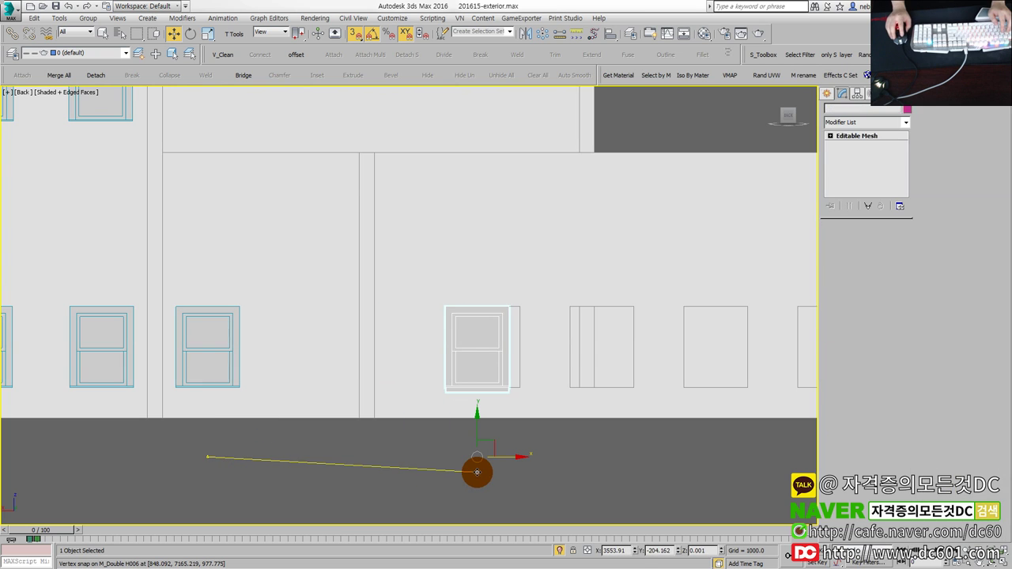
left_click(508, 331)
scroll(510, 301, "up", 2)
scroll(510, 301, "up", 2)
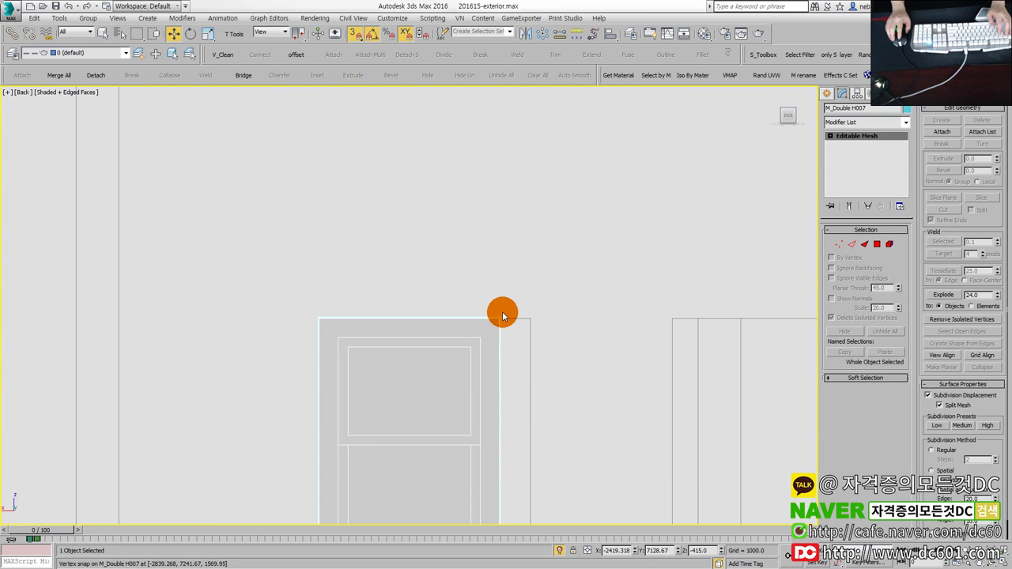
left_click_drag(499, 316, 527, 321)
scroll(542, 338, "down", 3)
mouse_move(543, 339)
middle_mouse_down()
mouse_move(281, 309)
mouse_move(283, 294)
middle_mouse_up()
scroll(366, 318, "up", 2)
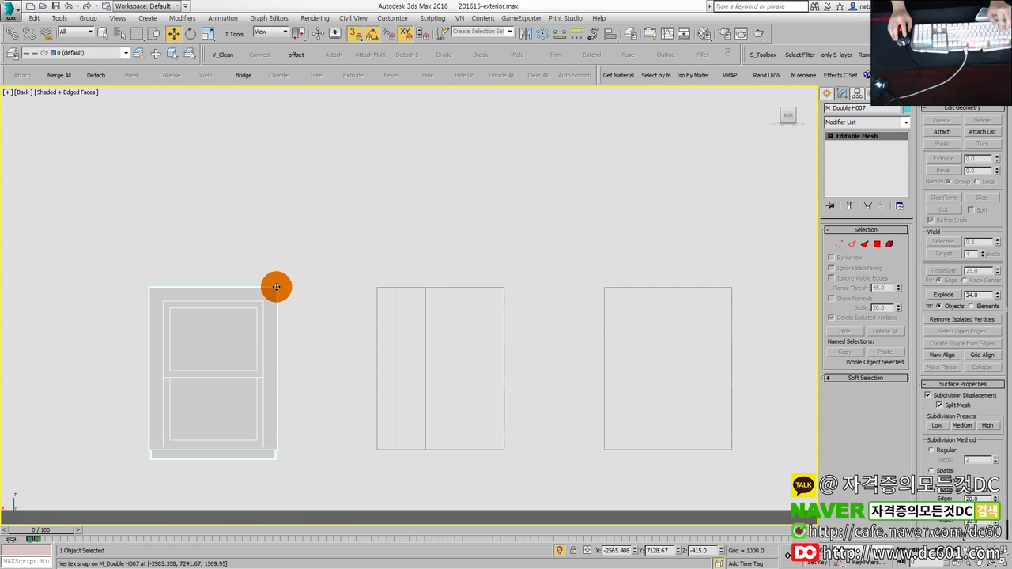
Step: Instance a window into the middle opening and delete the two extra right-hand copies
left_click_drag(276, 287, 506, 289, "shift")
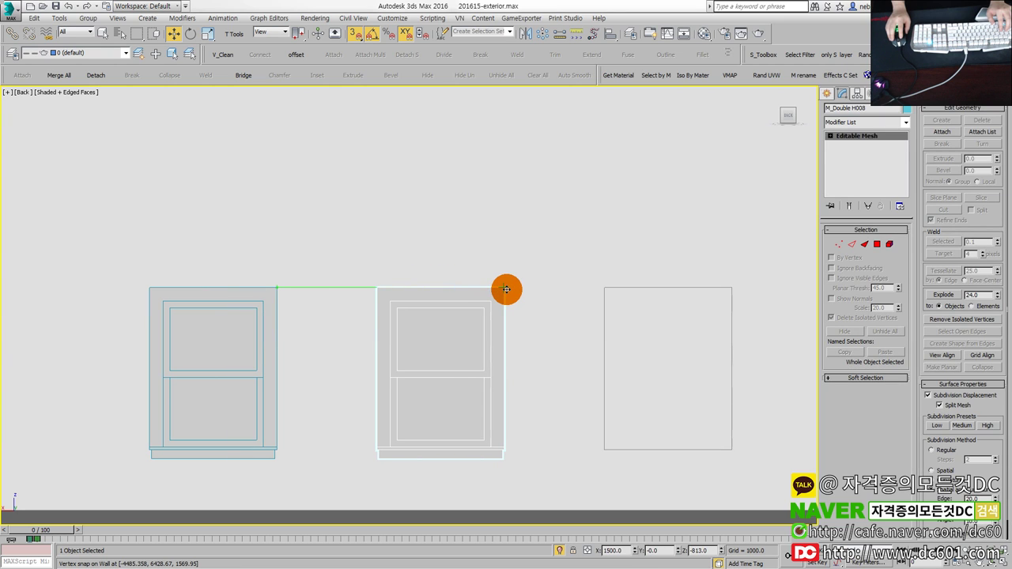
left_click_drag(506, 289, 506, 289, "shift")
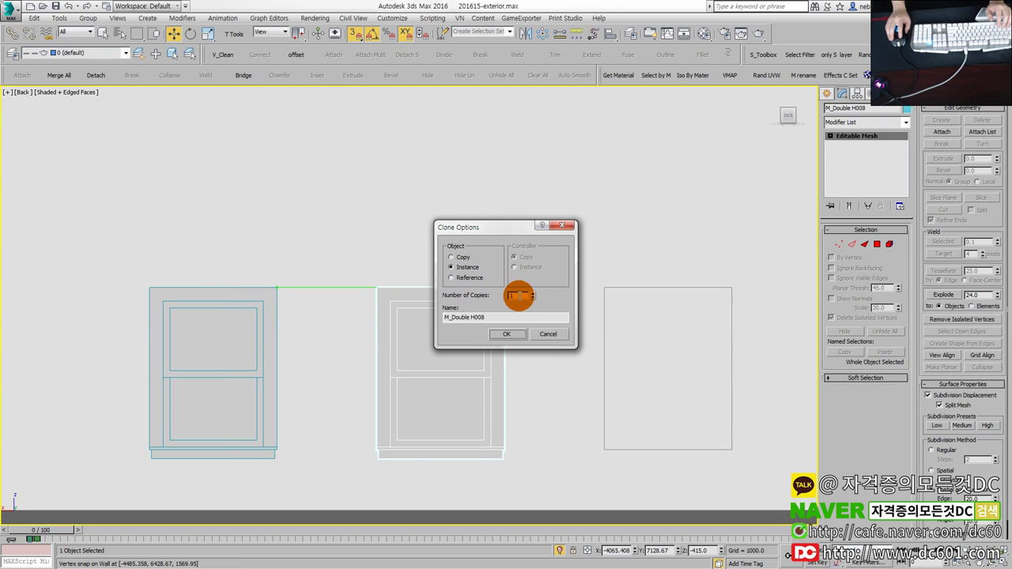
left_click(508, 333)
scroll(526, 341, "down", 3)
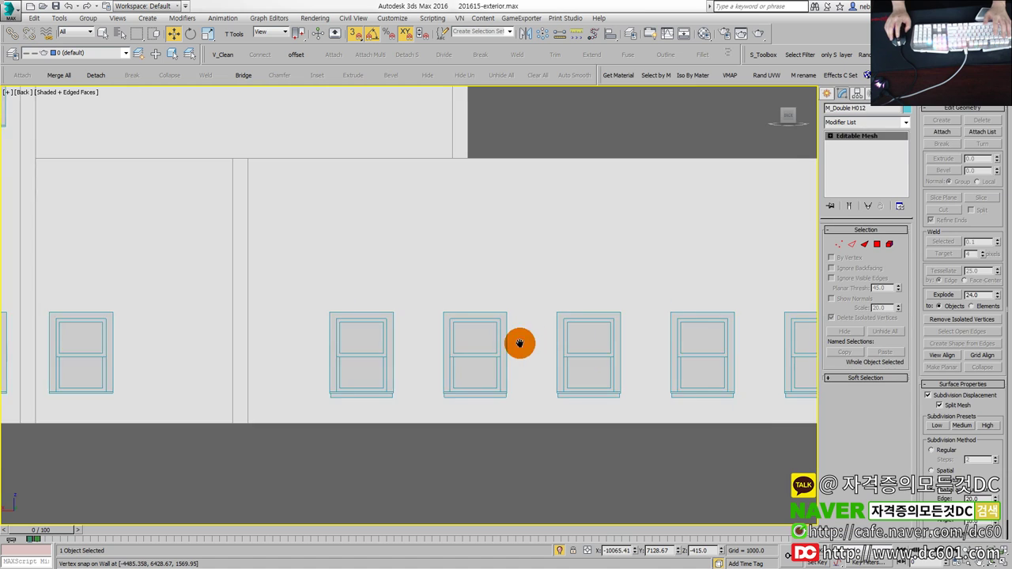
scroll(389, 394, "down", 2)
left_click_drag(501, 413, 384, 289)
key("Delete")
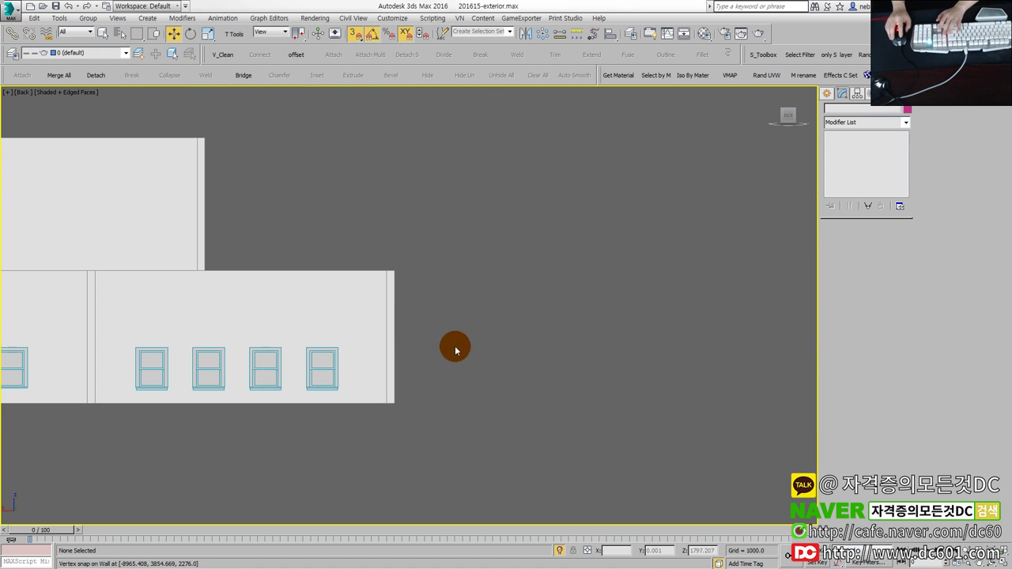
Step: Review the window row, then toggle between the four-viewport layout and maximized view
middle_click_drag(450, 398, 588, 404)
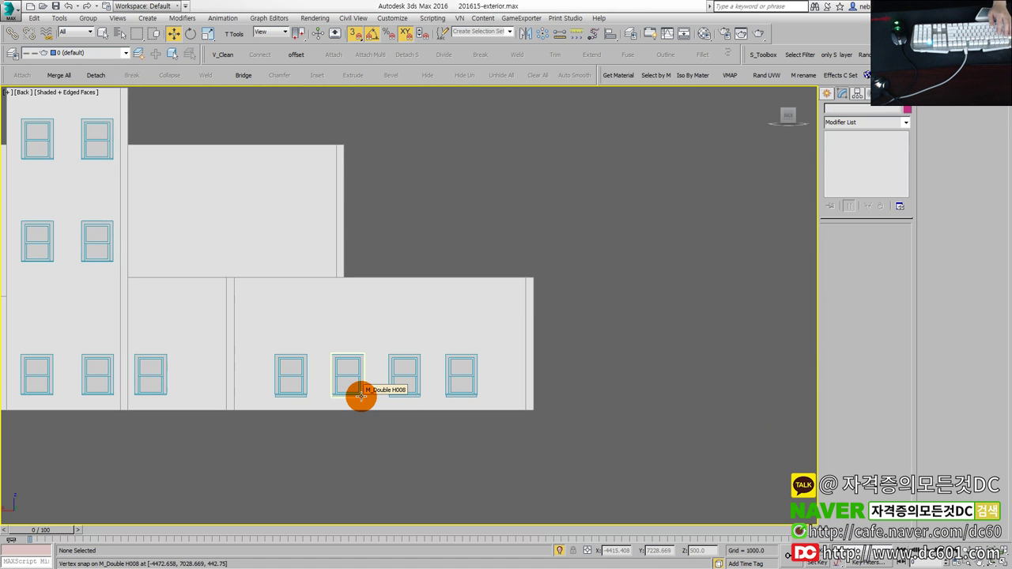
scroll(316, 418, "up", 3)
scroll(311, 406, "up", 2)
left_click(276, 323)
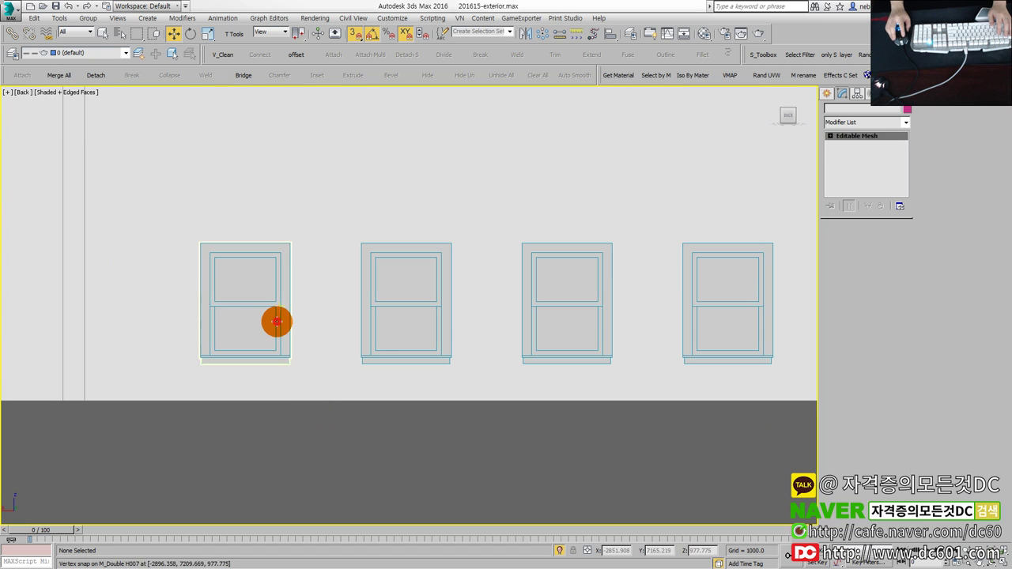
left_click(464, 445)
scroll(451, 418, "down", 4)
scroll(368, 425, "up", 2)
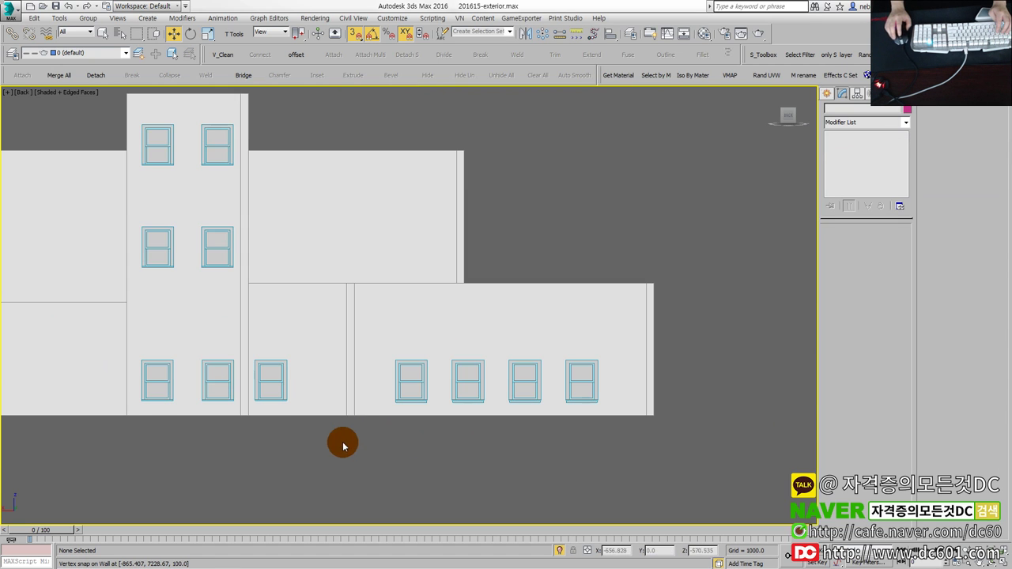
key("alt+w")
scroll(254, 261, "up", 3)
key("alt+w")
scroll(296, 276, "down", 2)
Step: In Top view, region-select the four new windows and snap-move them down onto the wall line
middle_click_drag(295, 276, 416, 318)
left_click_drag(531, 319, 541, 325)
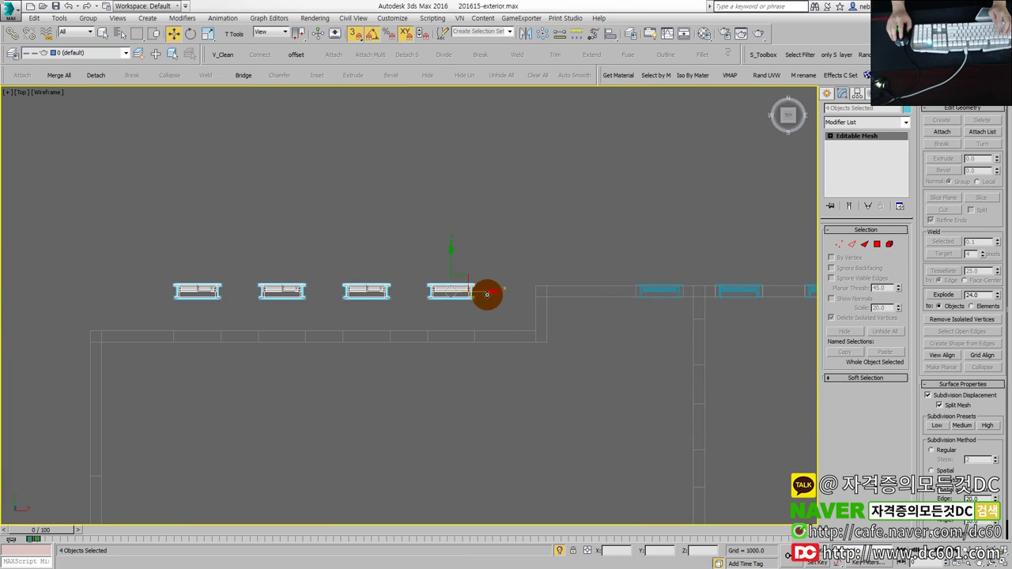
scroll(481, 289, "up", 3)
scroll(477, 285, "up", 3)
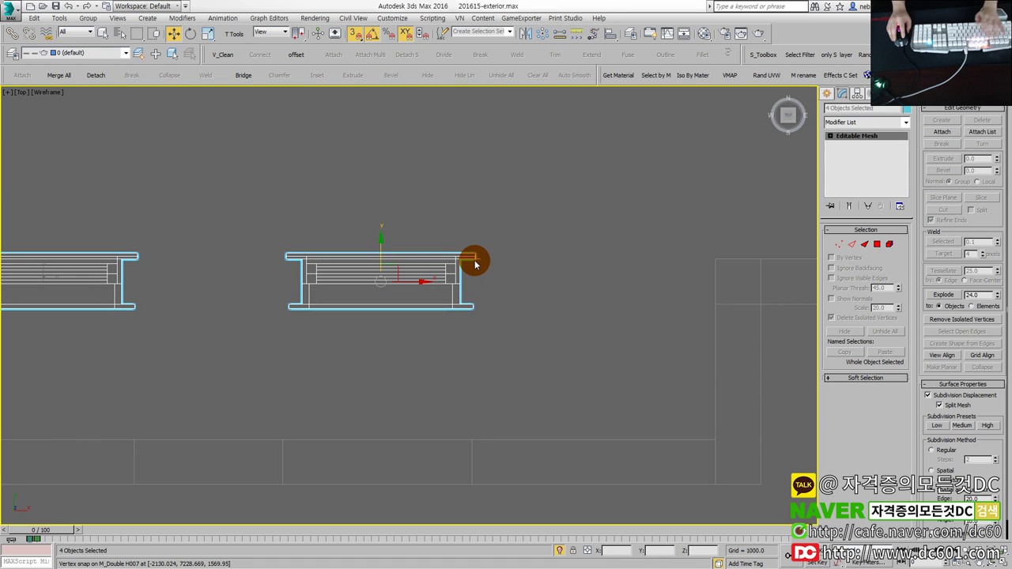
left_click(475, 265)
scroll(515, 321, "down", 5)
left_click(214, 289)
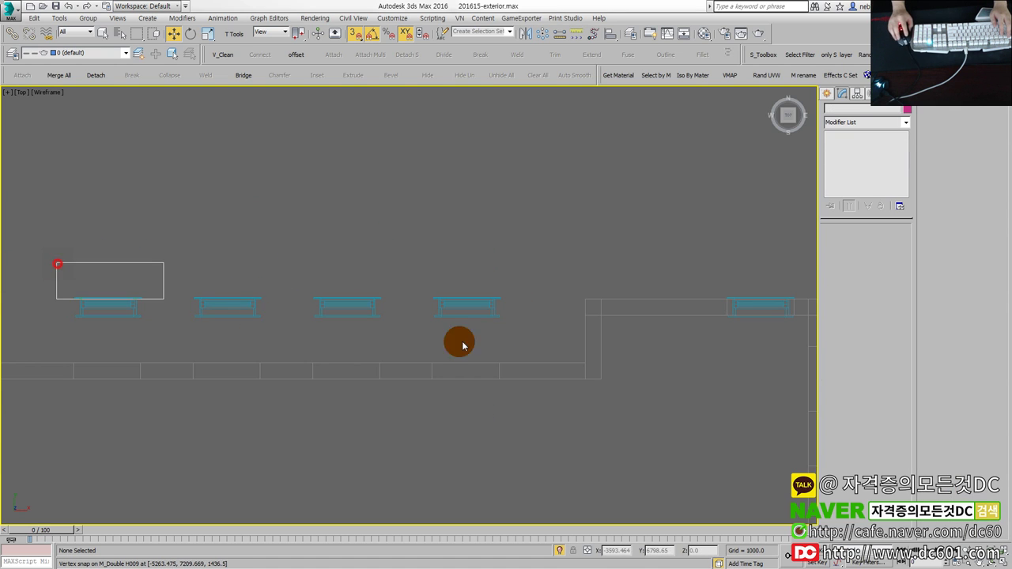
left_click_drag(462, 346, 484, 316)
scroll(502, 300, "up", 3)
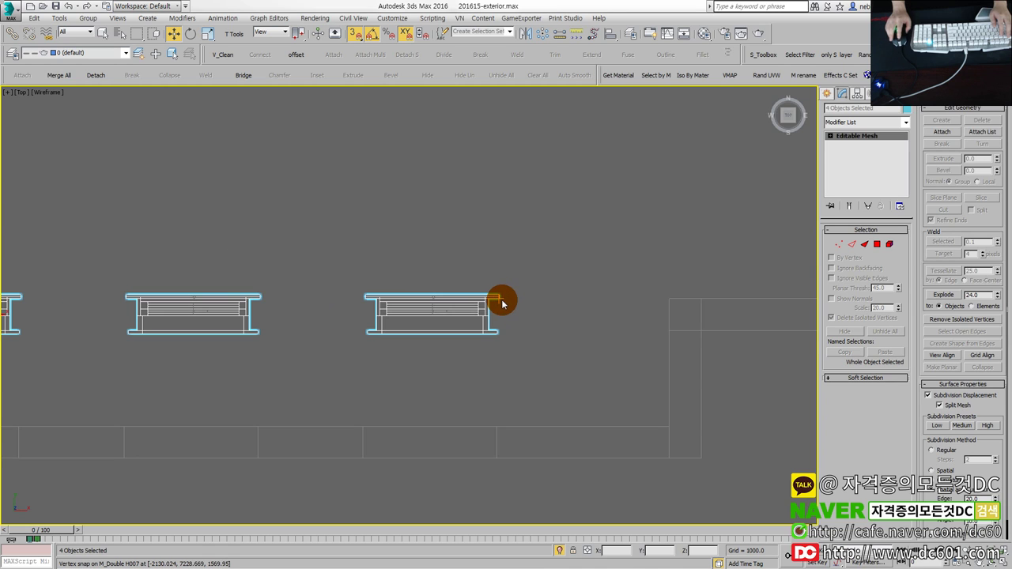
left_click_drag(498, 298, 493, 420)
scroll(542, 361, "down", 1)
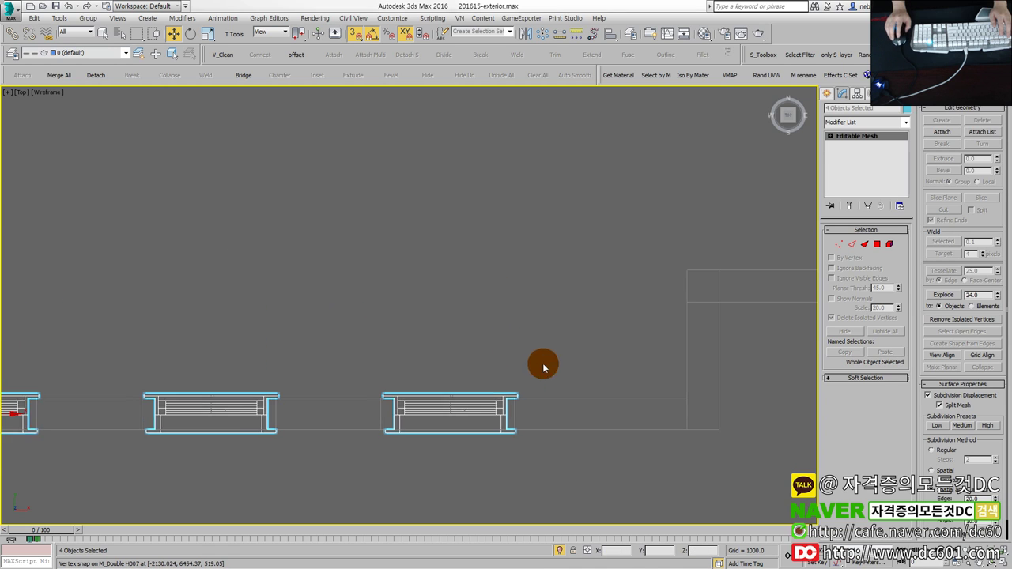
left_click(490, 321)
Step: Check the moved windows in the shaded 3D view
scroll(426, 409, "up", 2)
scroll(427, 409, "up", 3)
key("alt+w")
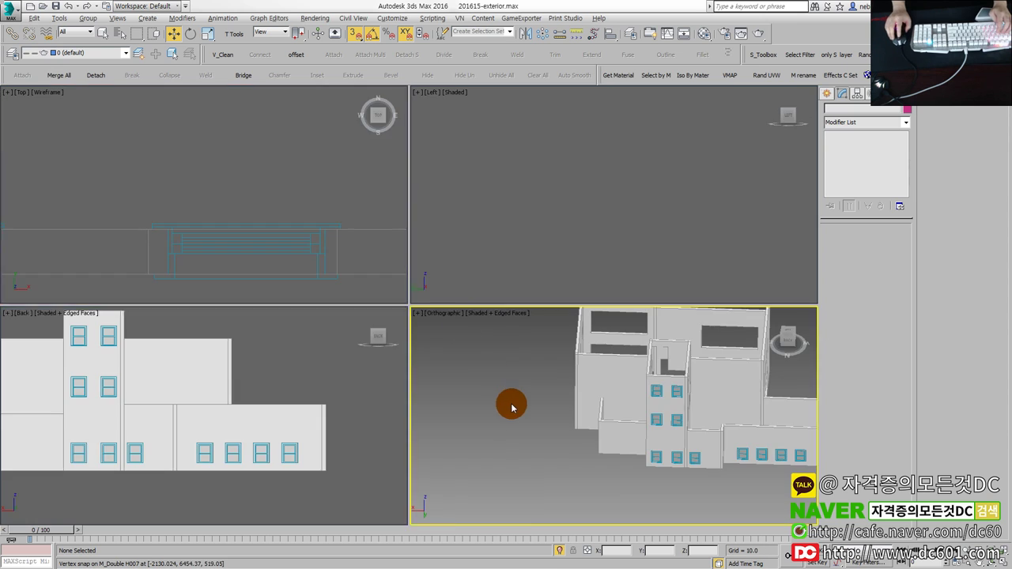
key("alt+w")
scroll(237, 384, "up", 3)
scroll(411, 366, "up", 3)
scroll(532, 309, "up", 2)
scroll(529, 312, "down", 2)
key("alt+w")
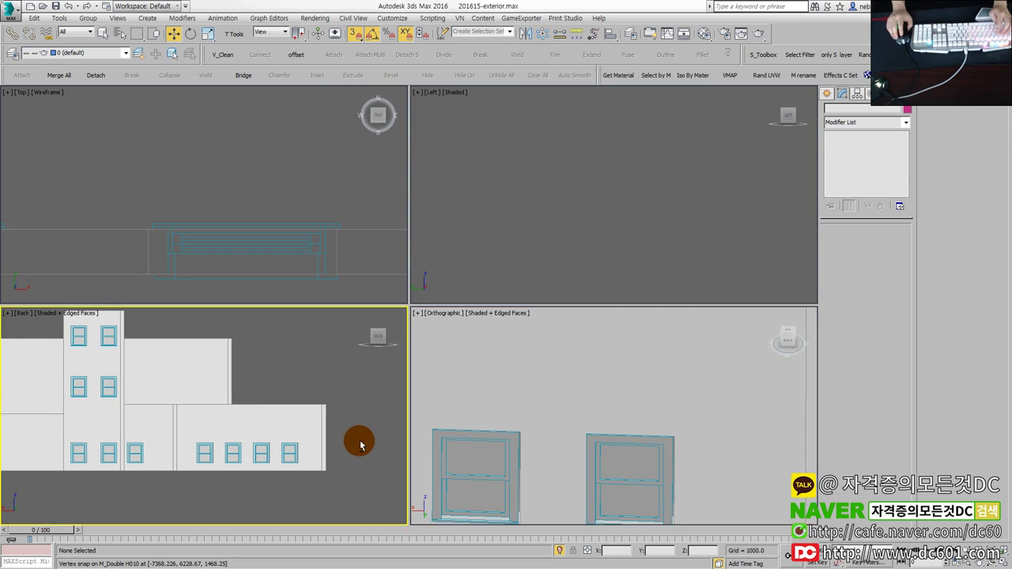
Step: Inspect the four windows in the enlarged Back elevation view
key("alt+w")
scroll(563, 392, "up", 4)
middle_click_drag(368, 371, 225, 297)
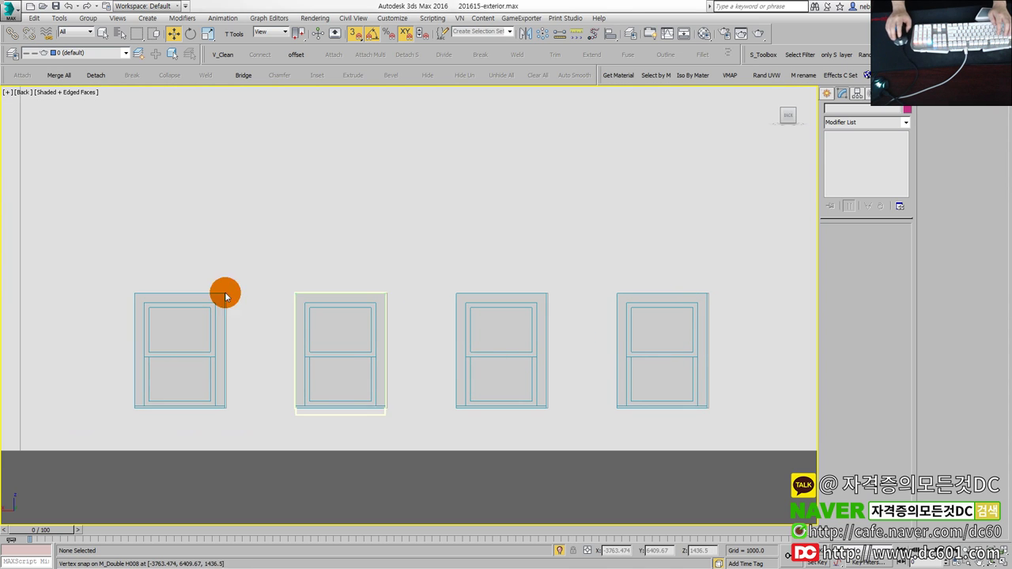
left_click_drag(595, 459, 715, 492)
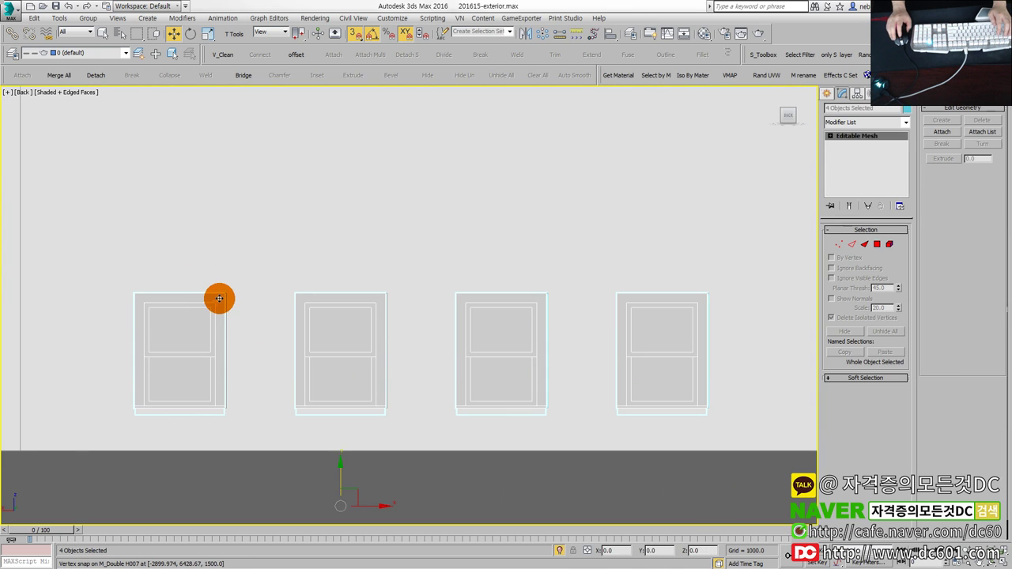
scroll(217, 293, "up", 4)
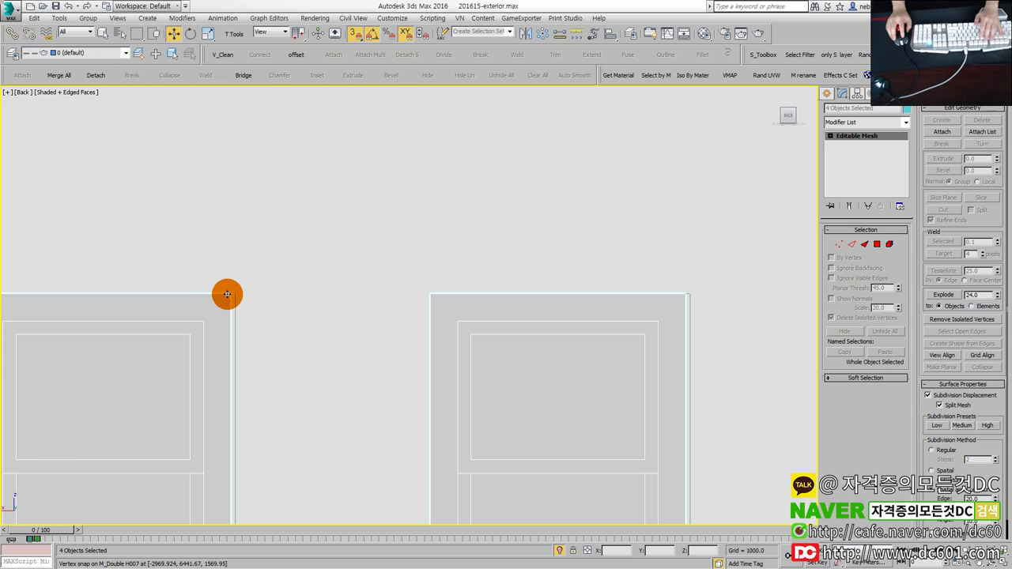
scroll(230, 294, "down", 4)
left_click(282, 289)
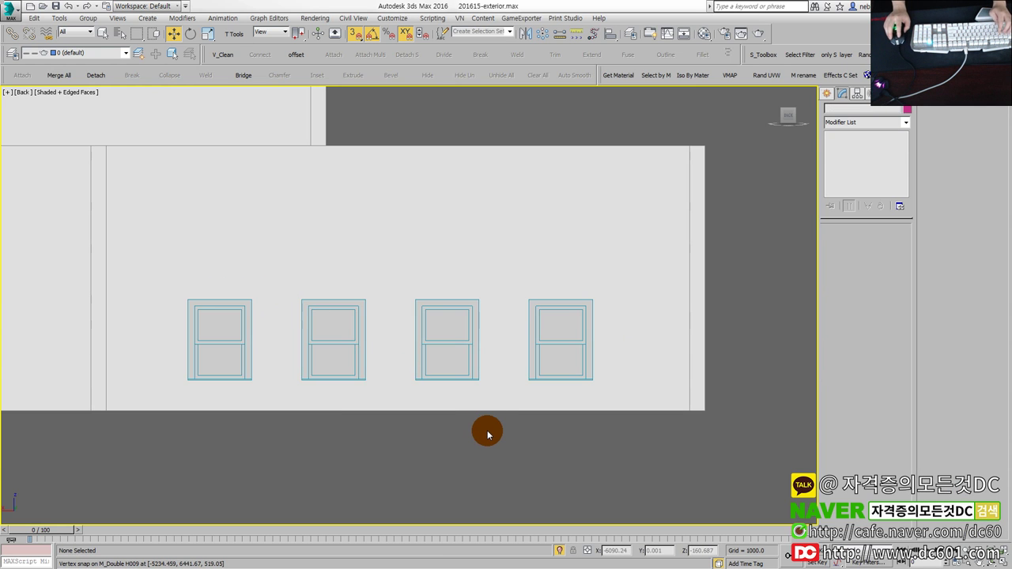
Step: Orbit the 3D view along the lower wing wall to inspect the end window's placement
key("alt+w")
left_click(545, 445)
key("alt+w")
middle_click_drag(488, 384, 472, 397, "alt")
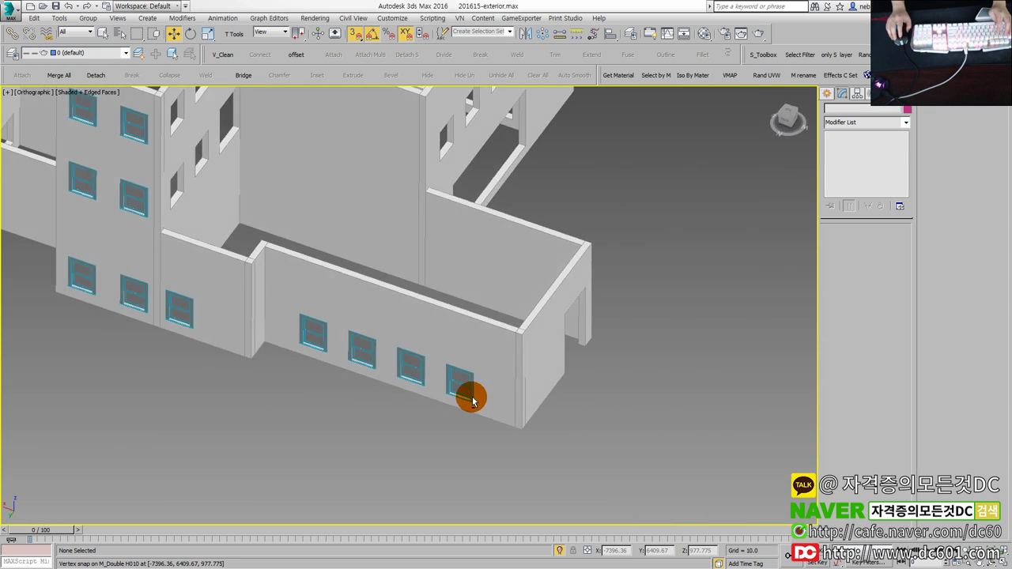
scroll(448, 355, "up", 3)
left_click(448, 356)
scroll(463, 388, "up", 2)
scroll(463, 386, "up", 5)
scroll(455, 376, "down", 8)
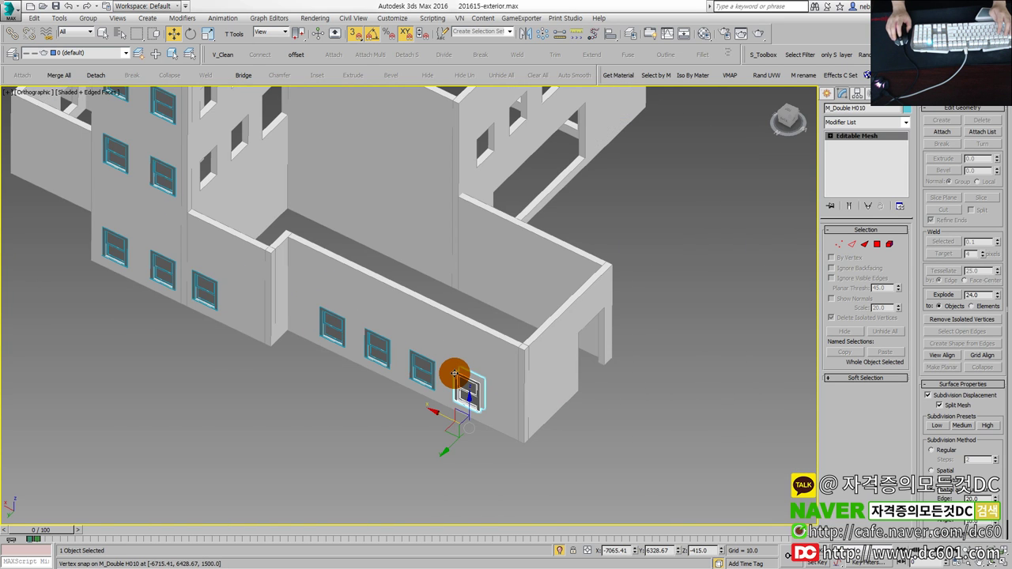
scroll(520, 422, "down", 5)
scroll(488, 355, "up", 4)
scroll(481, 355, "up", 2)
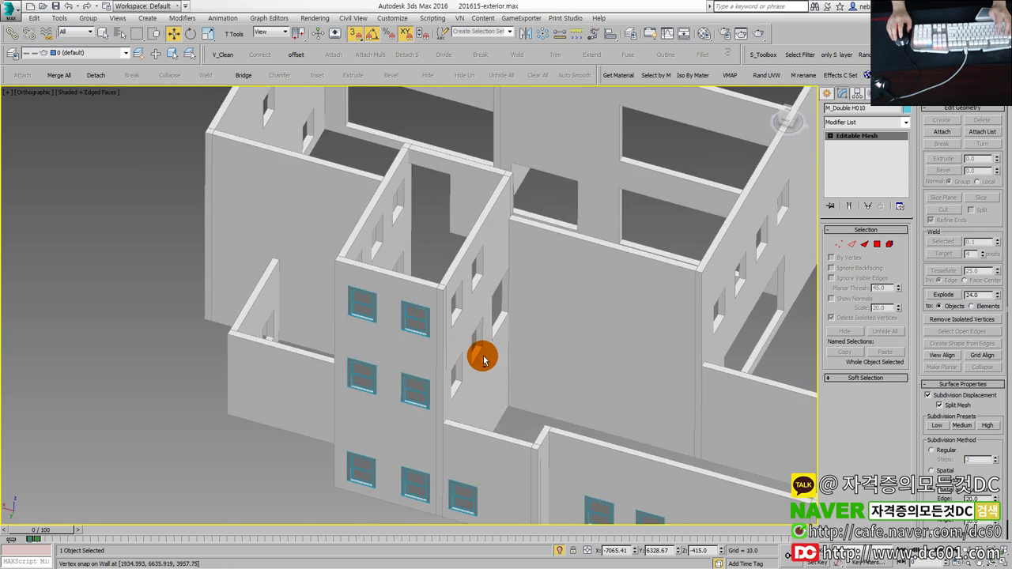
scroll(541, 356, "up", 2)
scroll(554, 316, "down", 3)
key("alt+w")
left_click(219, 233)
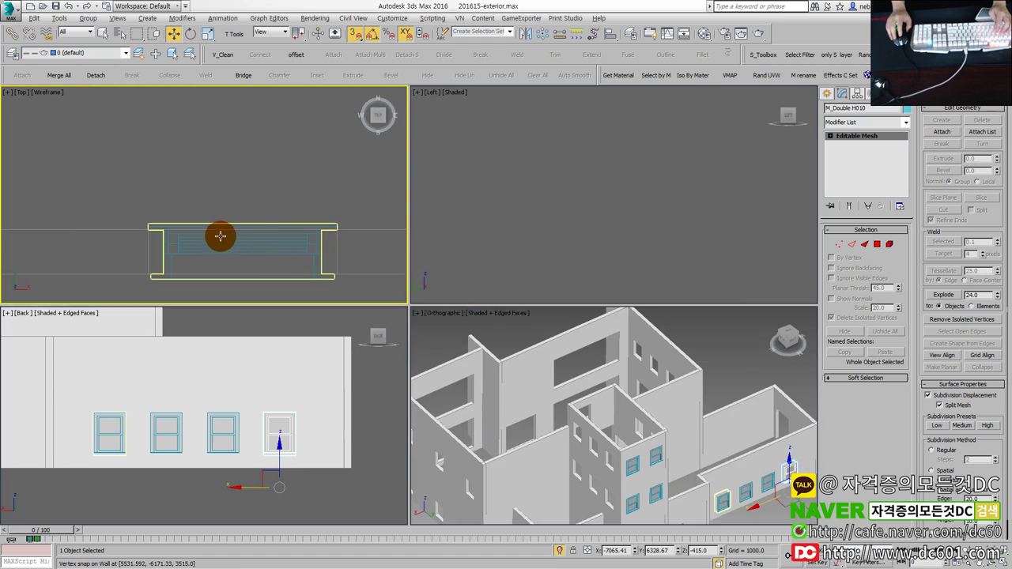
Step: Clone the corner windows as instances and rotate the copies 90° to face the tower's side wall
key("alt+w")
scroll(230, 239, "down", 3)
middle_click_drag(309, 251, 335, 203)
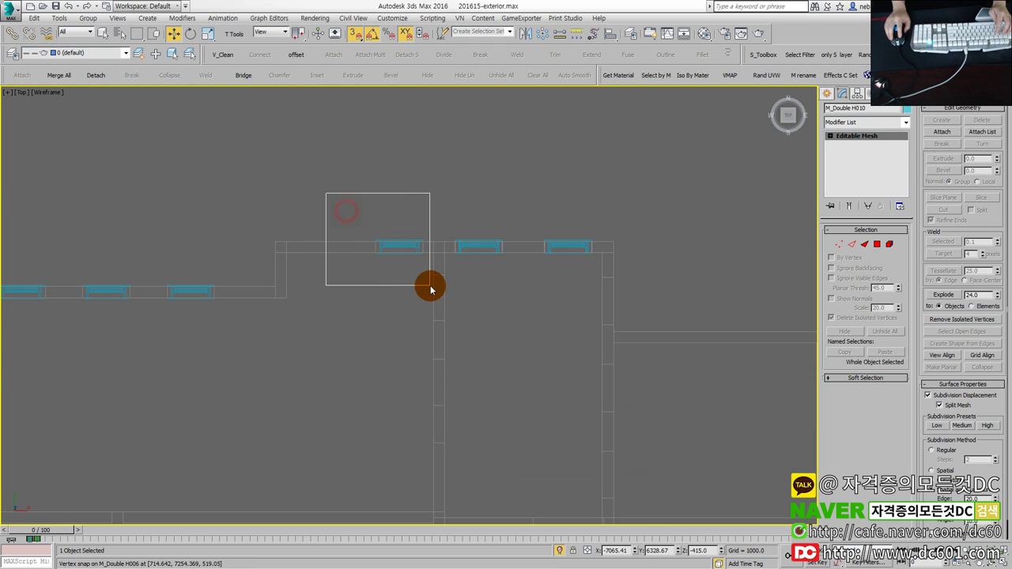
left_click_drag(430, 289, 430, 288)
middle_click_drag(431, 288, 289, 287)
scroll(293, 208, "up", 2)
left_click_drag(289, 195, 430, 289)
left_click_drag(352, 226, 480, 348, "shift")
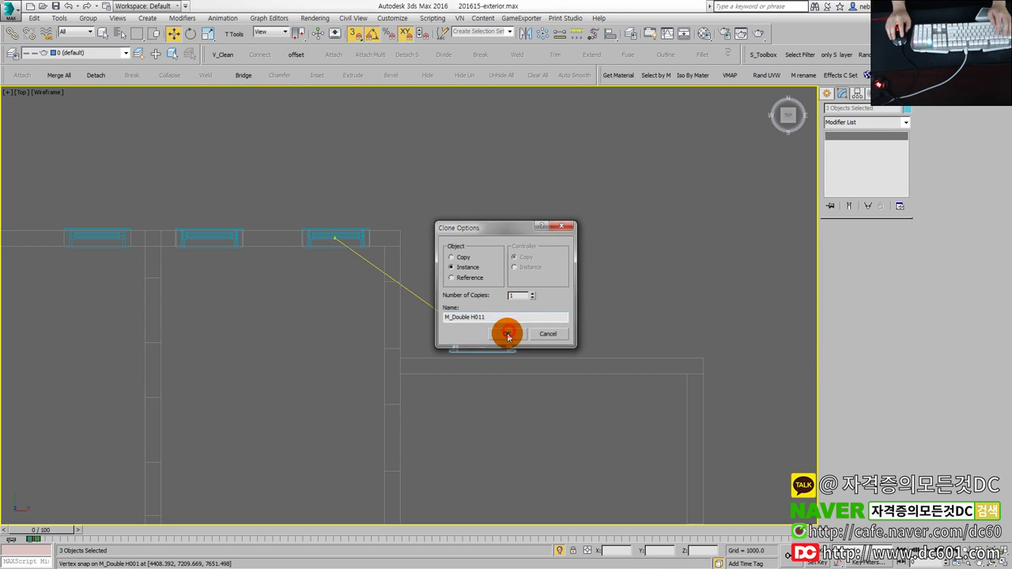
left_click(508, 337)
key("e")
left_click_drag(510, 300, 541, 363)
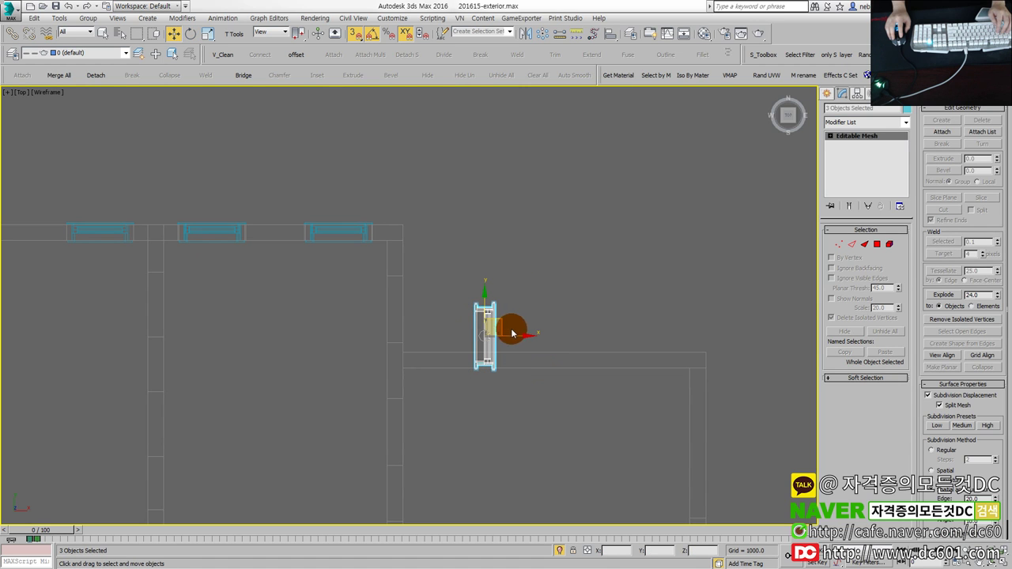
Step: Orbit the 3D view to check the rotated copies against the central tower
key("alt+w")
key("alt+w")
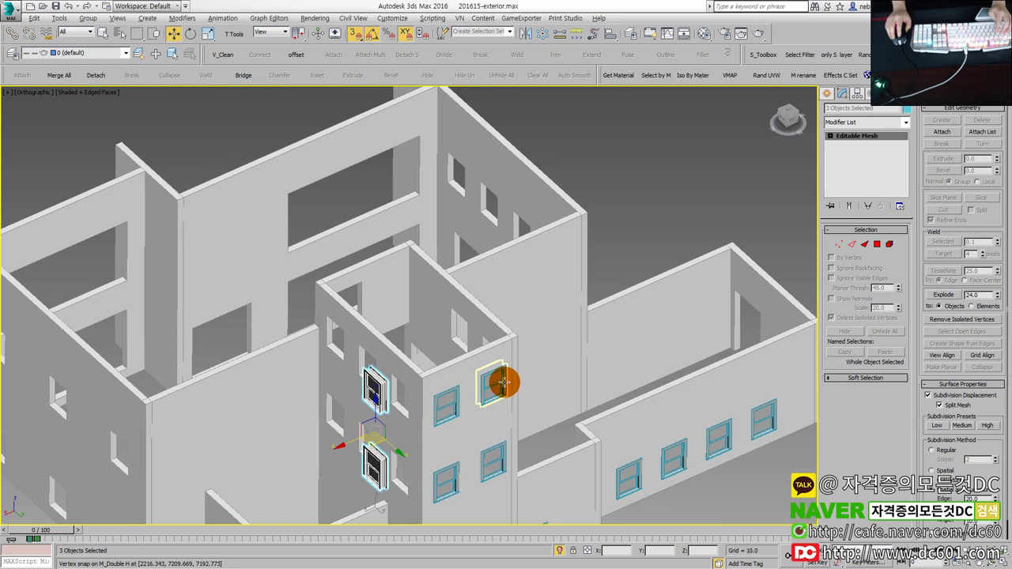
middle_click_drag(445, 343, 450, 362, "alt")
scroll(435, 372, "up", 3)
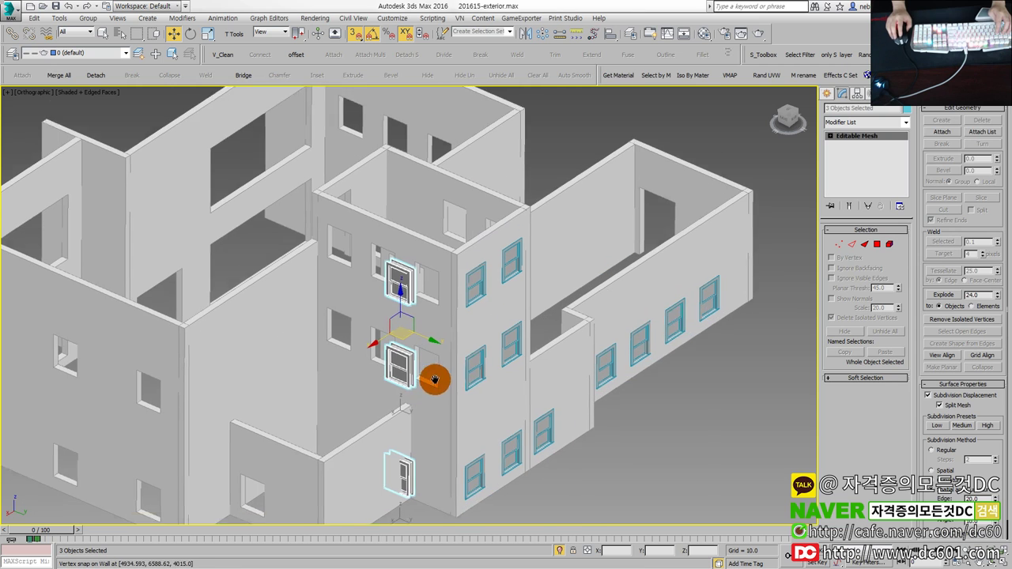
left_click(428, 494)
middle_click_drag(427, 495, 440, 429, "alt")
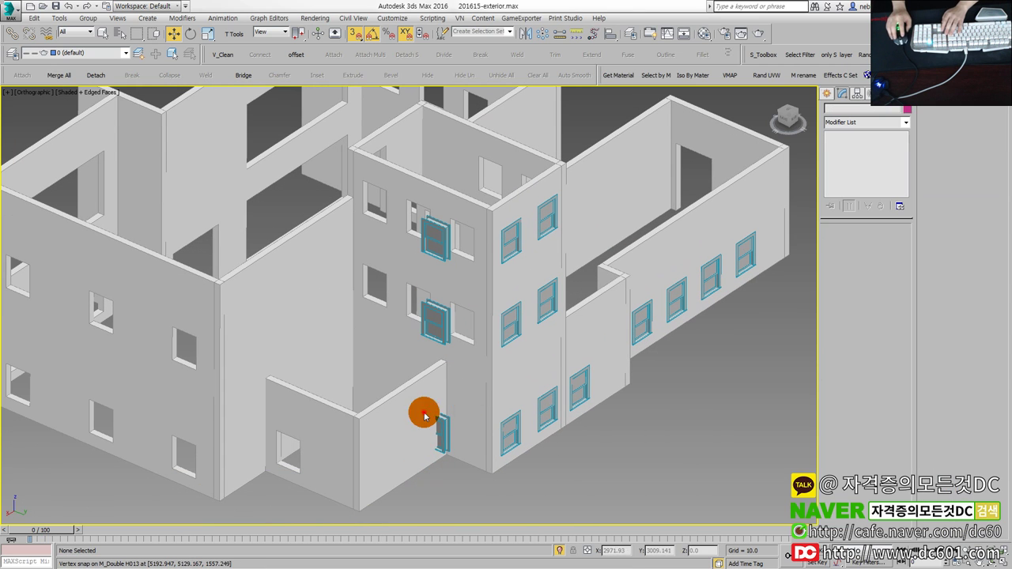
scroll(463, 463, "down", 2)
middle_click_drag(497, 434, 479, 324, "alt")
scroll(524, 333, "down", 2)
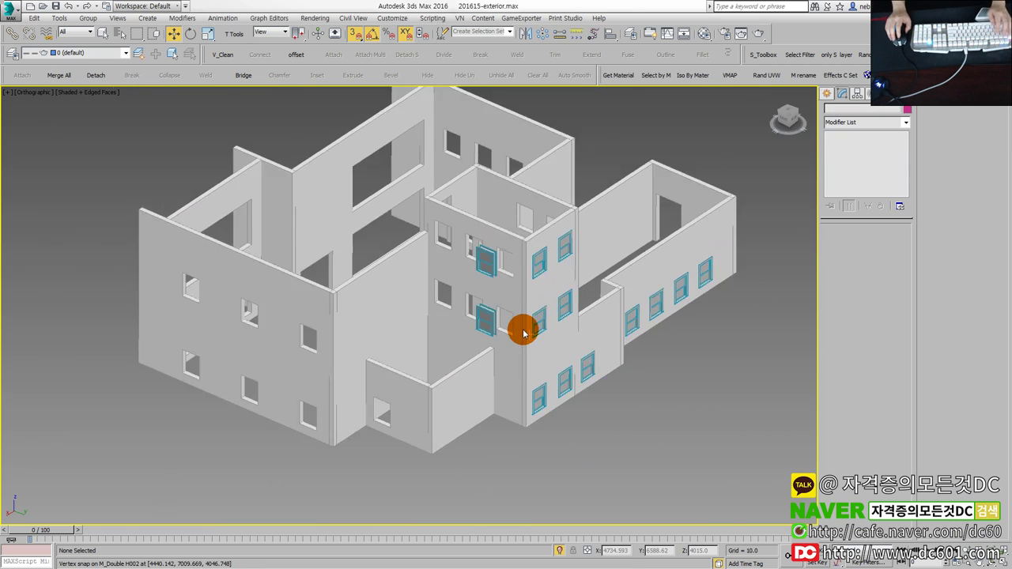
scroll(522, 332, "down", 3)
key("alt+w")
left_click(512, 213)
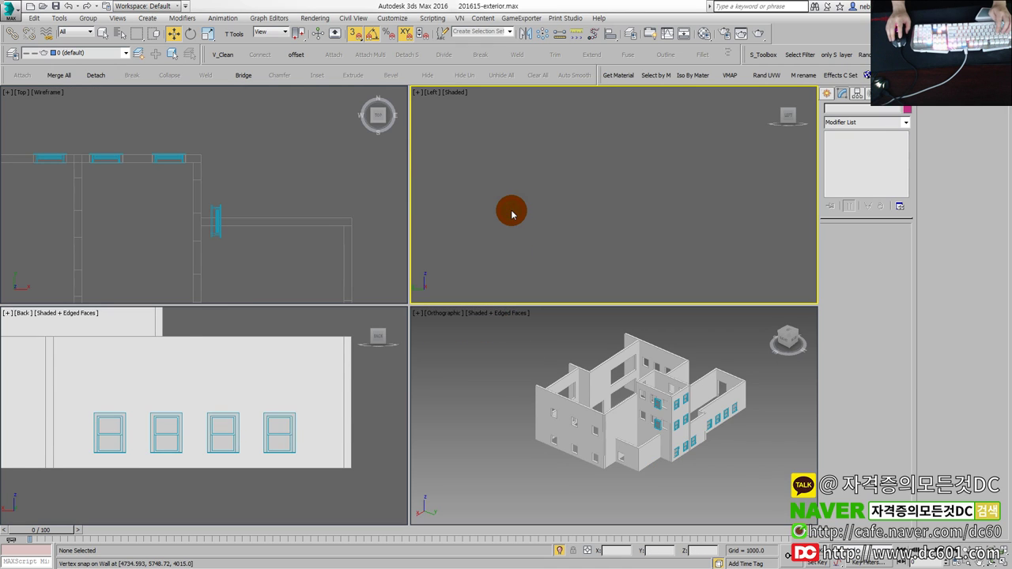
Step: Fit the building in all views and change the Left viewport to Right
key("ctrl+shift+z")
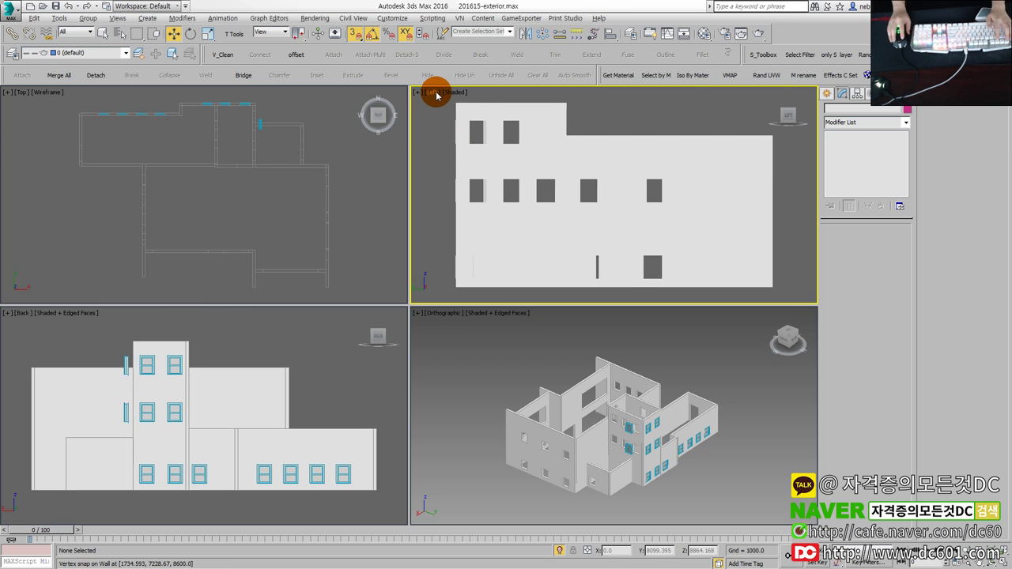
middle_click(620, 389)
key("alt+w")
mouse_move(480, 398)
middle_mouse_down("alt")
mouse_move(375, 400)
mouse_move(515, 389)
mouse_move(616, 409)
mouse_move(556, 419)
middle_mouse_up("alt")
key("alt+w")
middle_click(517, 132)
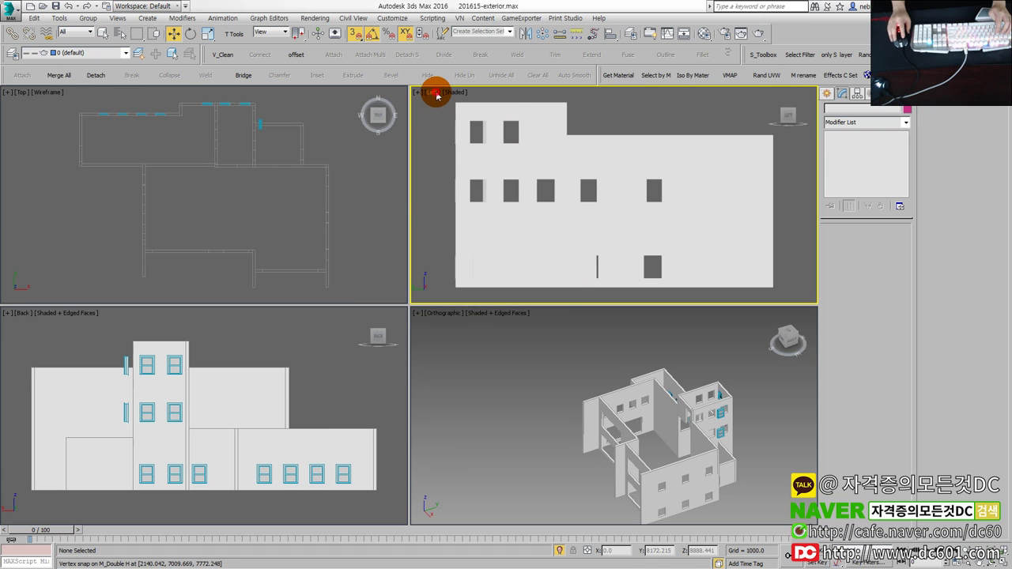
left_click(437, 93)
left_click(475, 212)
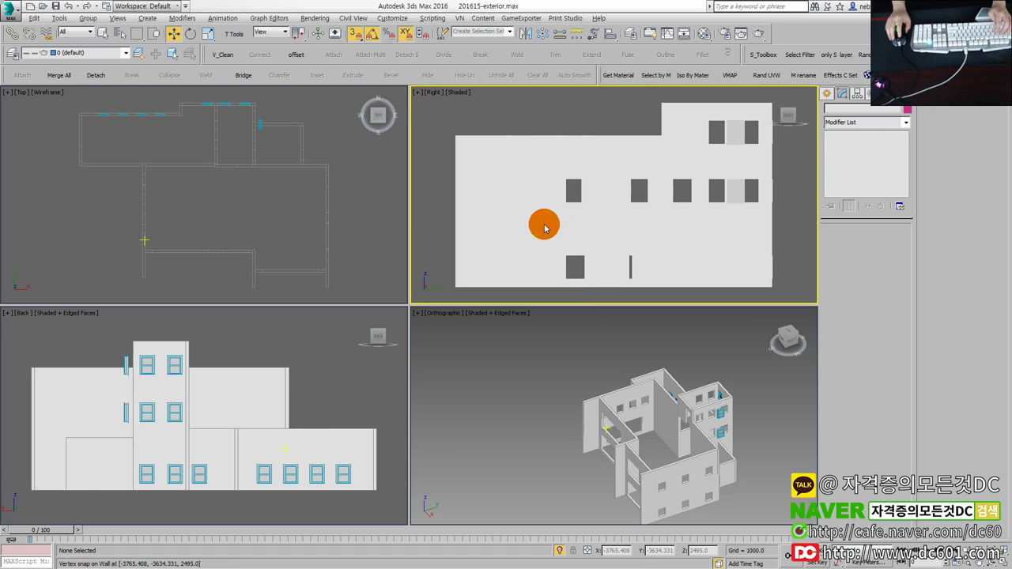
Step: In the Right view, select both tower windows and vertex-snap them onto the openings
key("alt+w")
key("F3")
key("F4")
scroll(522, 226, "up", 2)
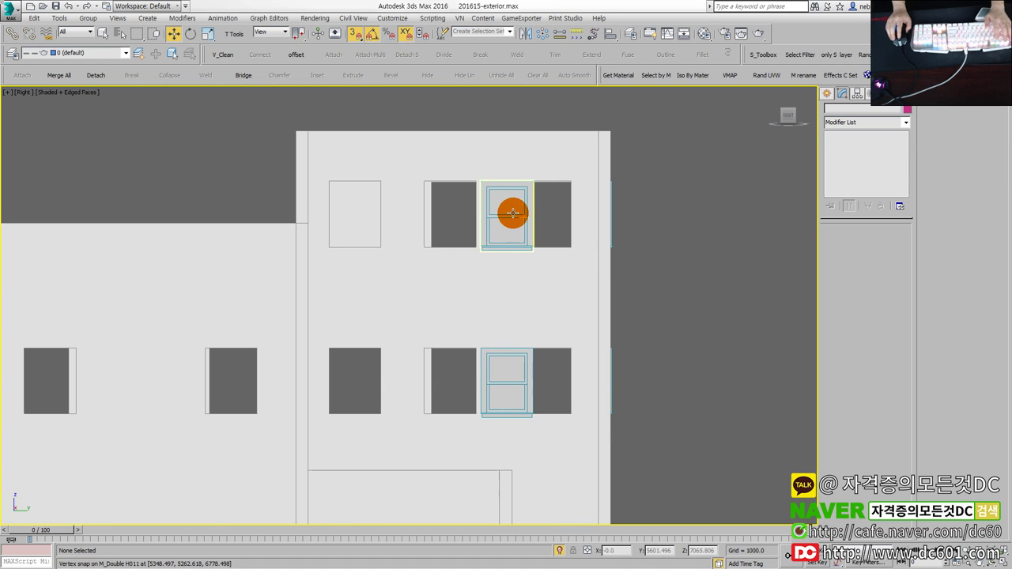
left_click(512, 212)
left_click(501, 356)
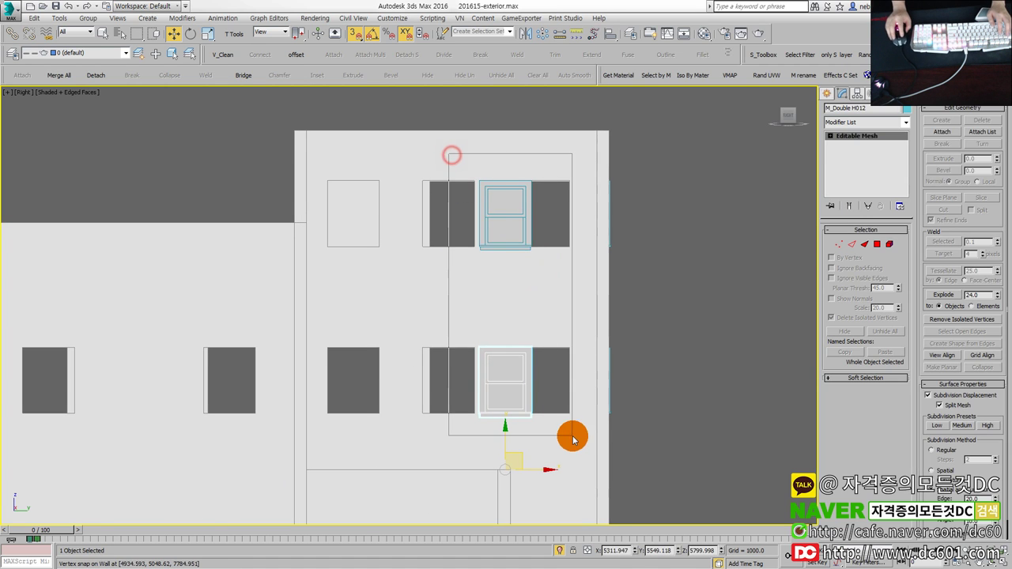
left_click_drag(449, 154, 574, 440)
scroll(506, 248, "up", 1)
scroll(499, 222, "up", 3)
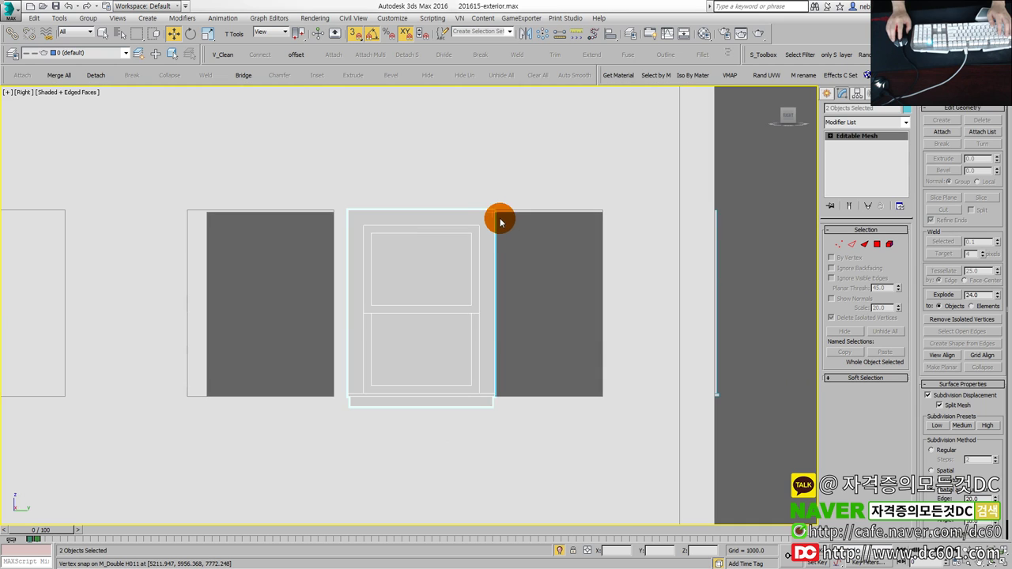
left_click_drag(496, 211, 598, 209)
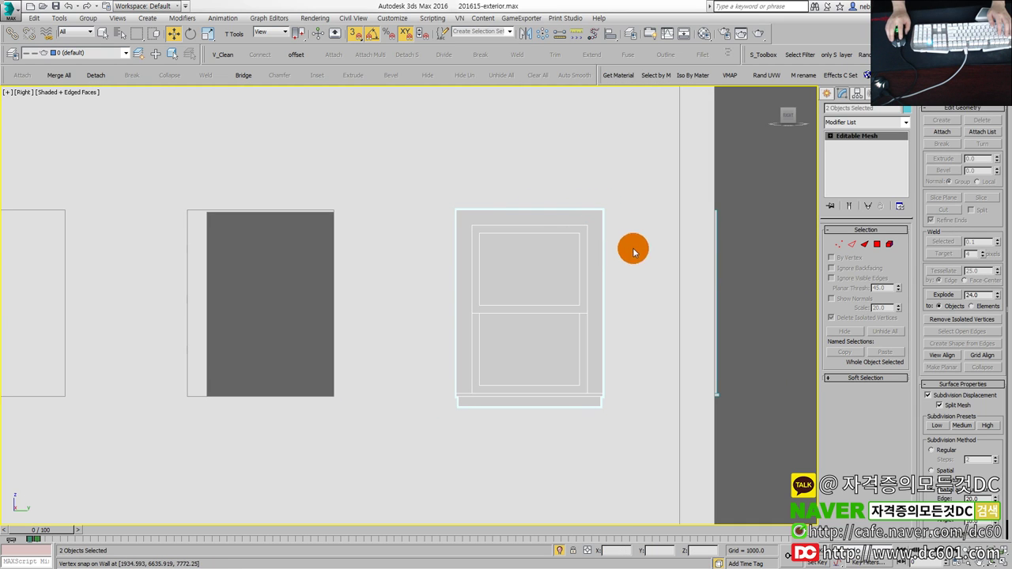
Step: In Top view, set the two windows' depth inside the tower wall
key("alt+w")
scroll(384, 255, "up", 1)
key("alt+w")
scroll(483, 185, "up", 3)
scroll(519, 181, "up", 2)
scroll(514, 186, "up", 3)
scroll(518, 197, "up", 1)
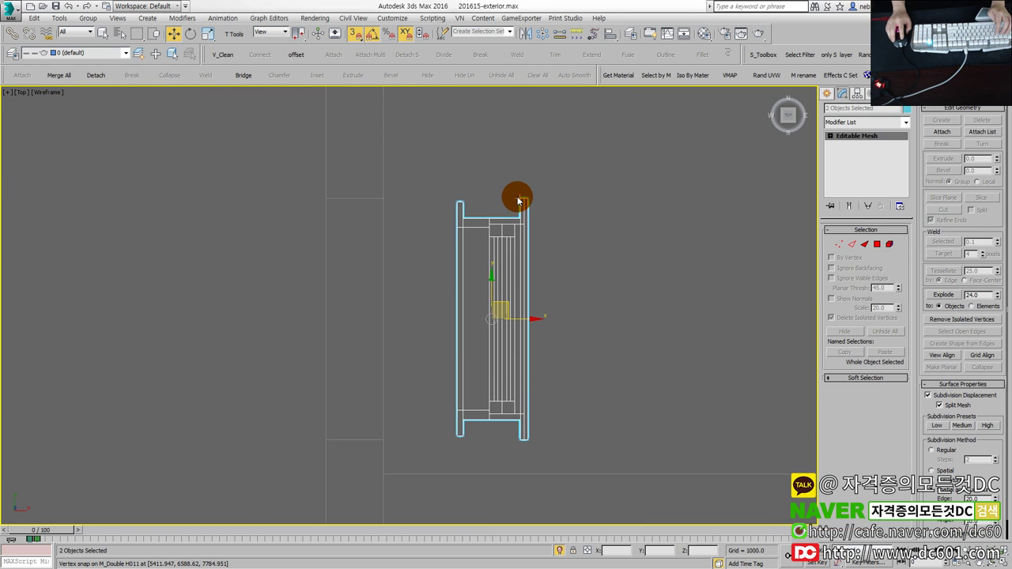
left_click_drag(519, 198, 386, 197)
key("alt+w")
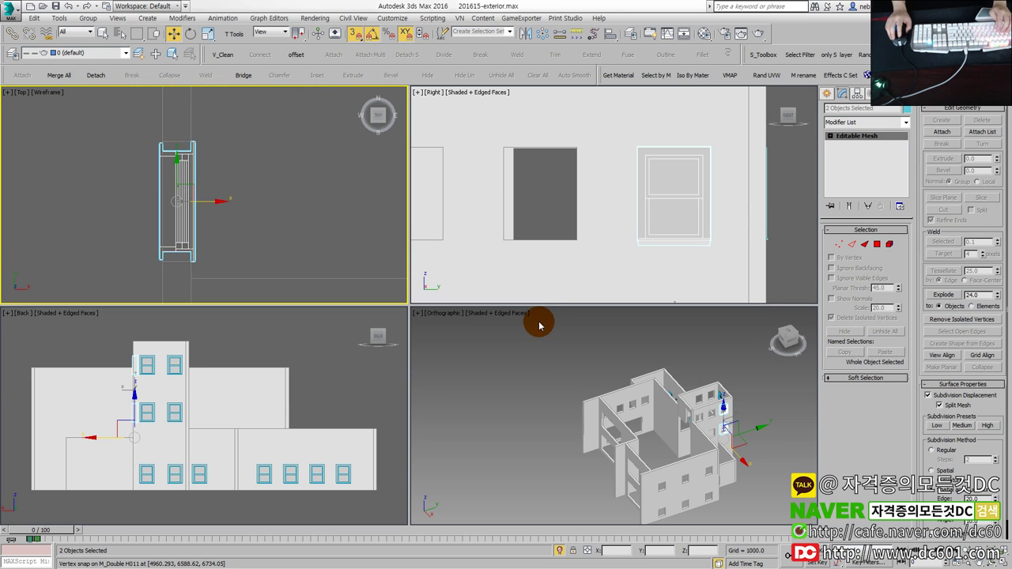
left_click(639, 316)
key("alt+w")
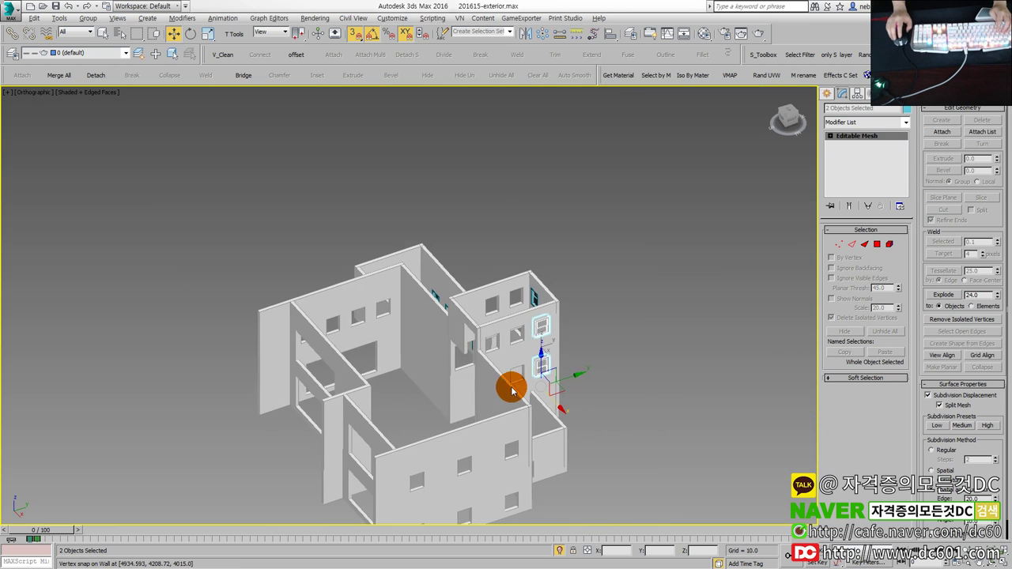
Step: Copy the two tower windows left onto the empty side openings as instances
scroll(509, 395, "up", 3)
scroll(603, 324, "up", 3)
scroll(543, 344, "down", 3)
key("alt+w")
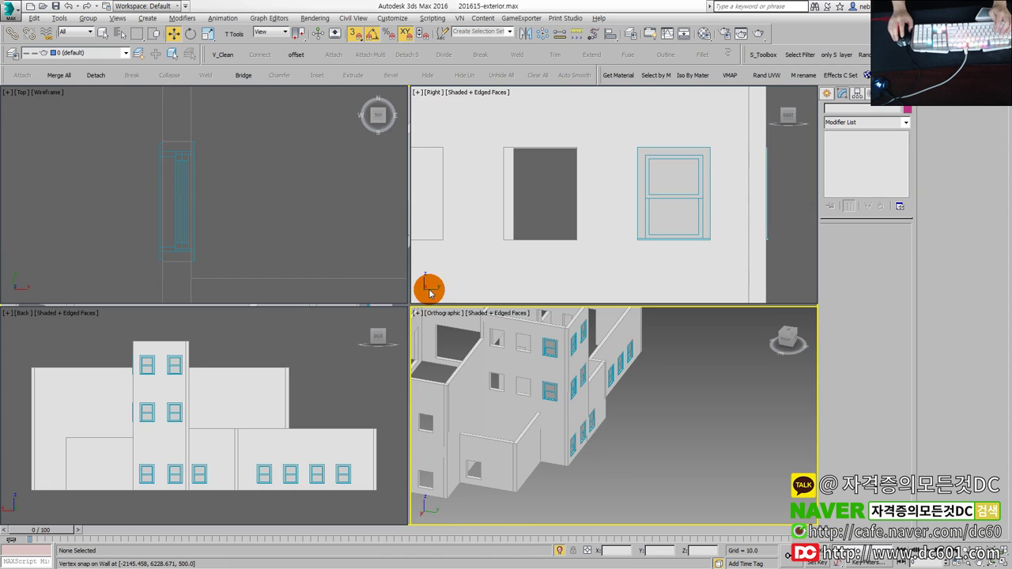
scroll(527, 244, "up", 3)
key("alt+w")
scroll(488, 237, "down", 1)
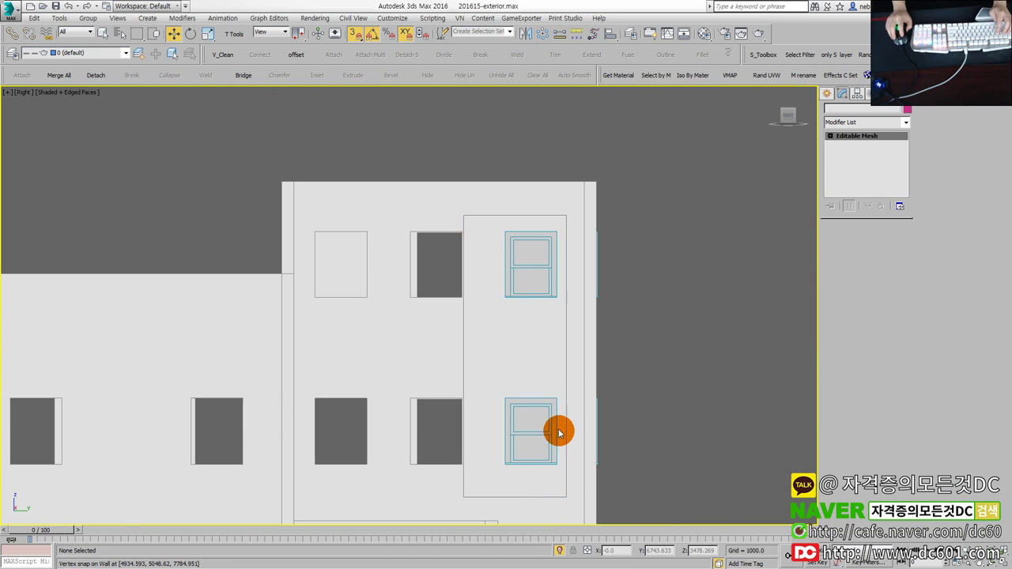
left_click_drag(554, 451, 558, 431)
middle_click_drag(509, 242, 517, 237)
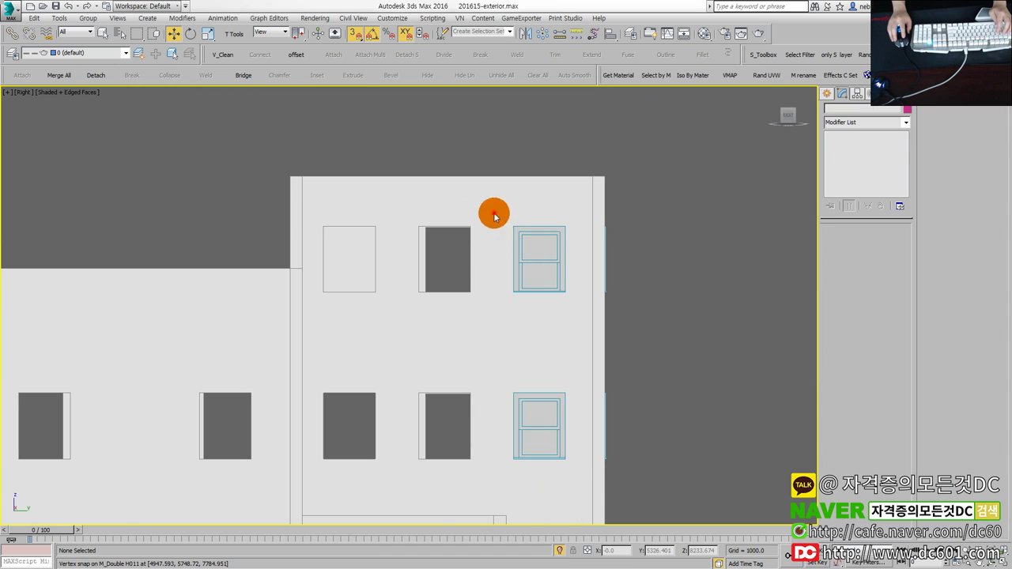
scroll(510, 237, "up", 2)
scroll(510, 237, "up", 1)
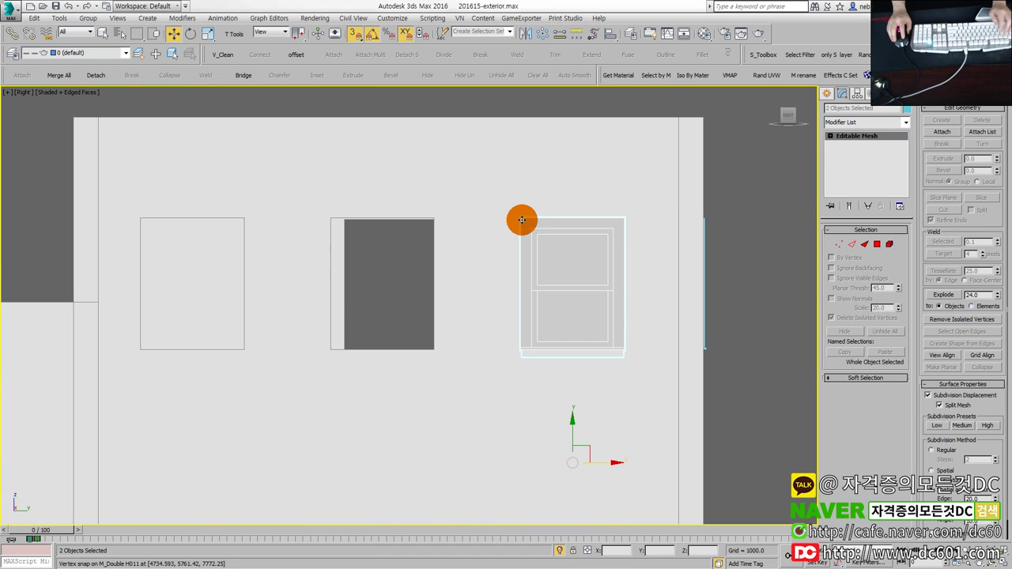
left_click_drag(520, 217, 342, 216, "shift")
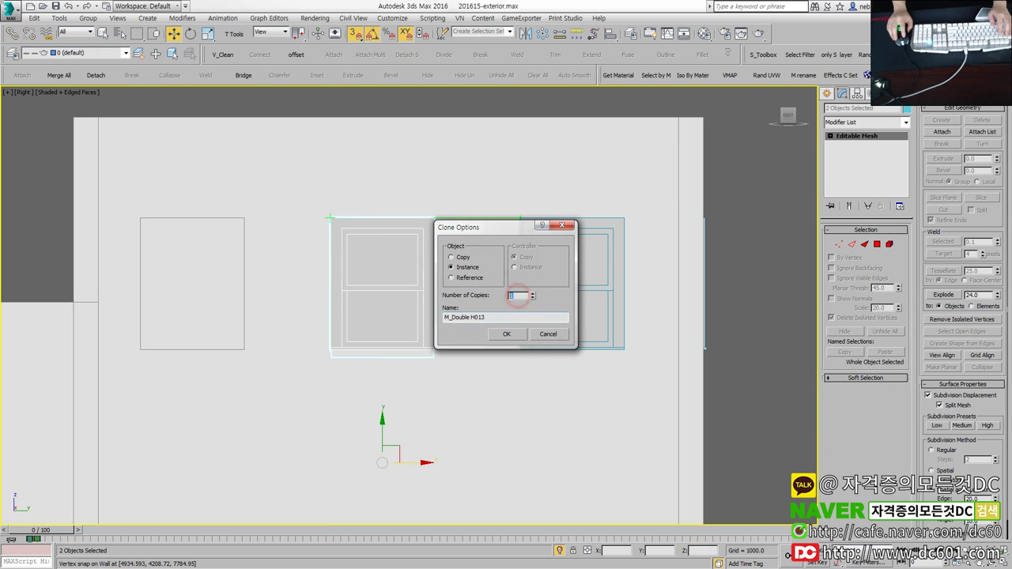
left_click(506, 333)
left_click(430, 194)
Step: Copy one window down as an instance over the lower wing's opening
scroll(430, 185, "down", 2)
middle_click_drag(429, 185, 484, 195)
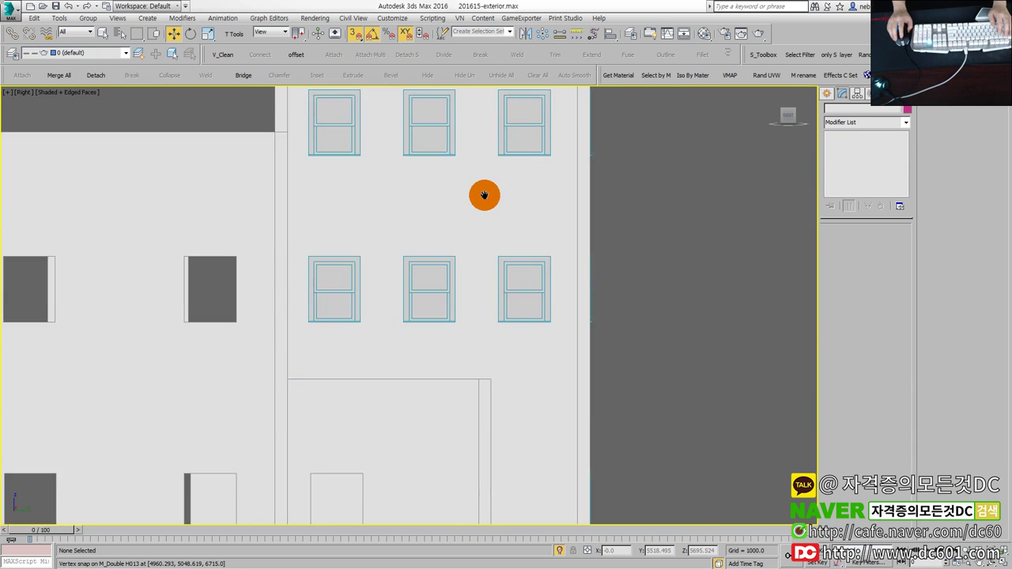
scroll(506, 300, "down", 2)
scroll(490, 290, "down", 1)
scroll(466, 231, "up", 3)
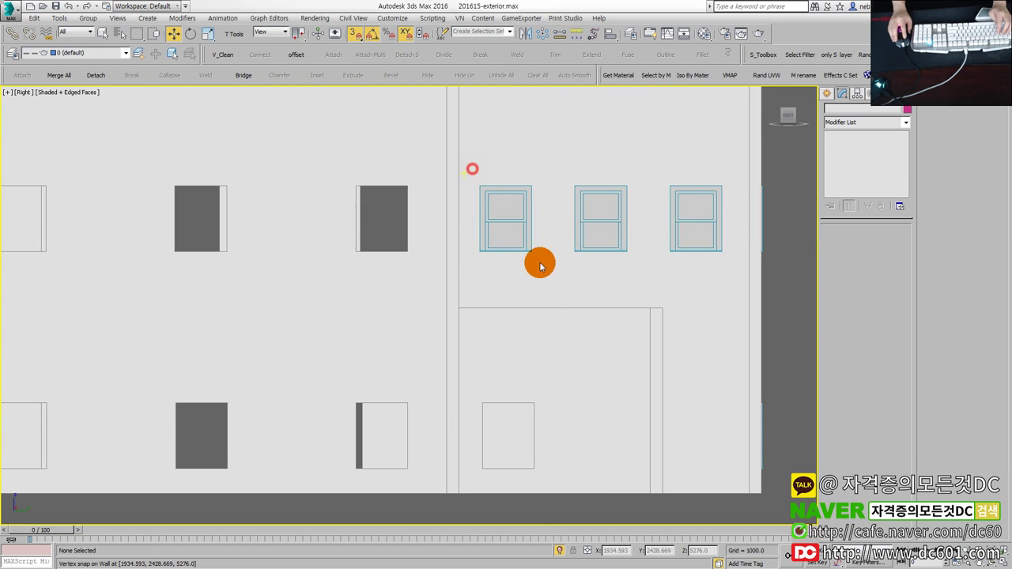
left_click(540, 267)
left_click_drag(515, 273, 518, 399, "shift")
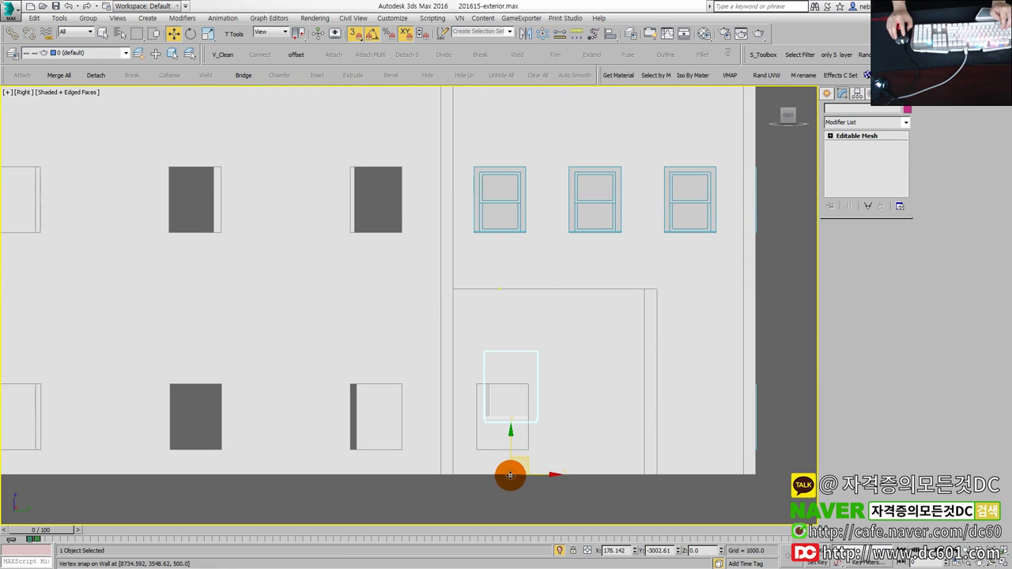
left_click_drag(510, 474, 510, 475, "shift")
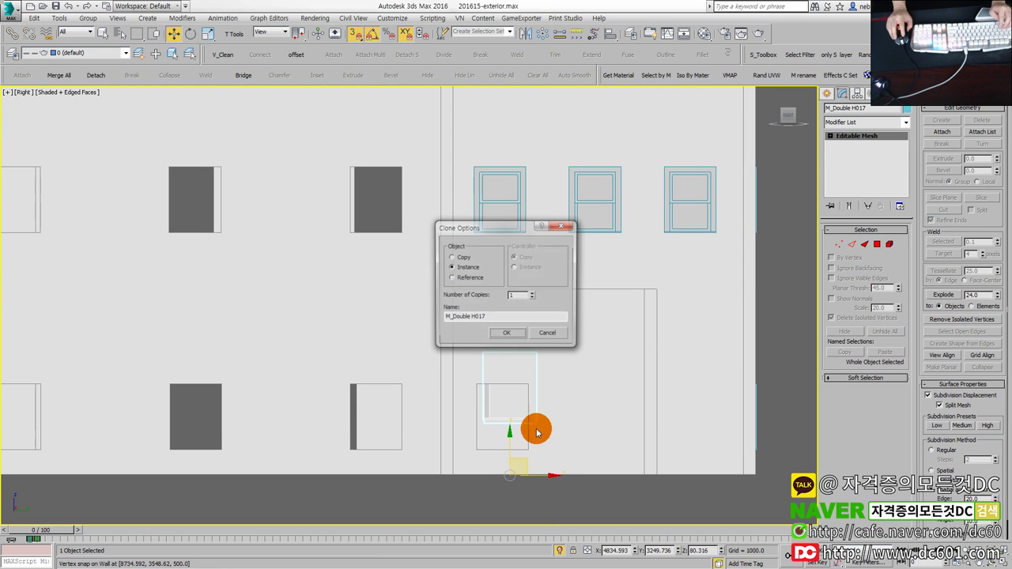
left_click(507, 334)
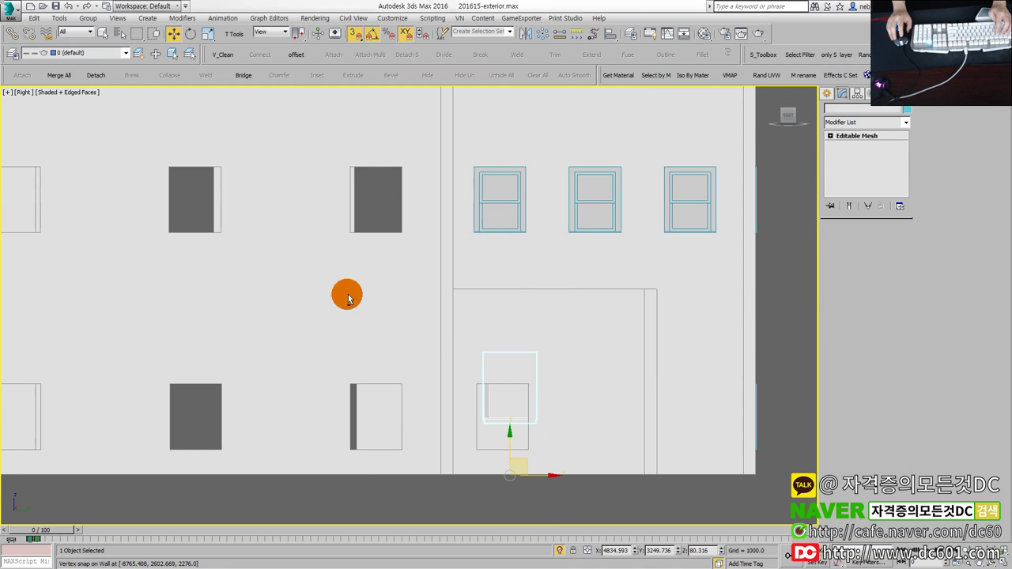
Step: Move the new window copy into the lower wing's wall in Top view
key("alt+w")
key("alt+w")
scroll(281, 263, "down", 1)
scroll(293, 312, "down", 2)
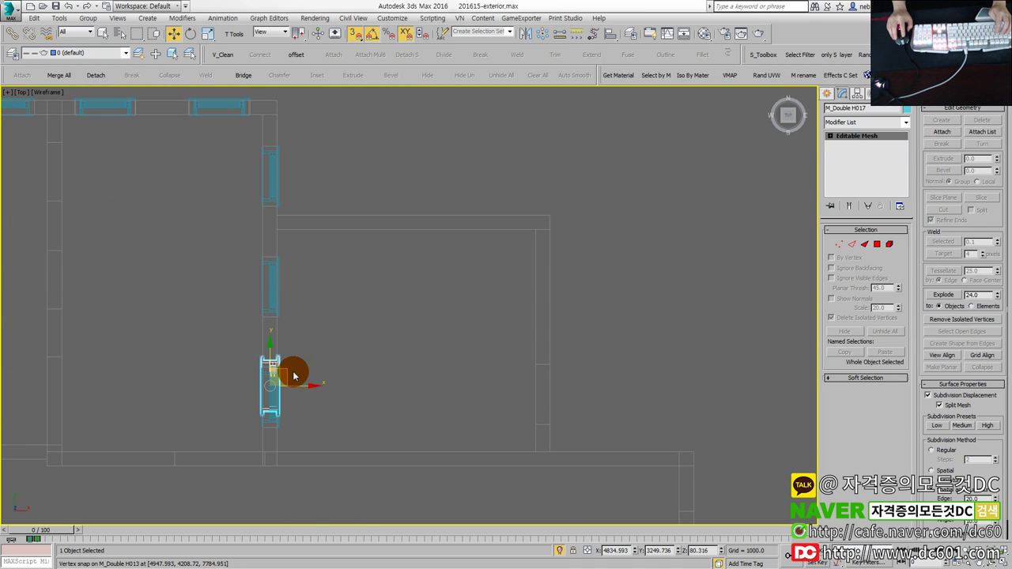
left_click_drag(321, 361, 524, 364)
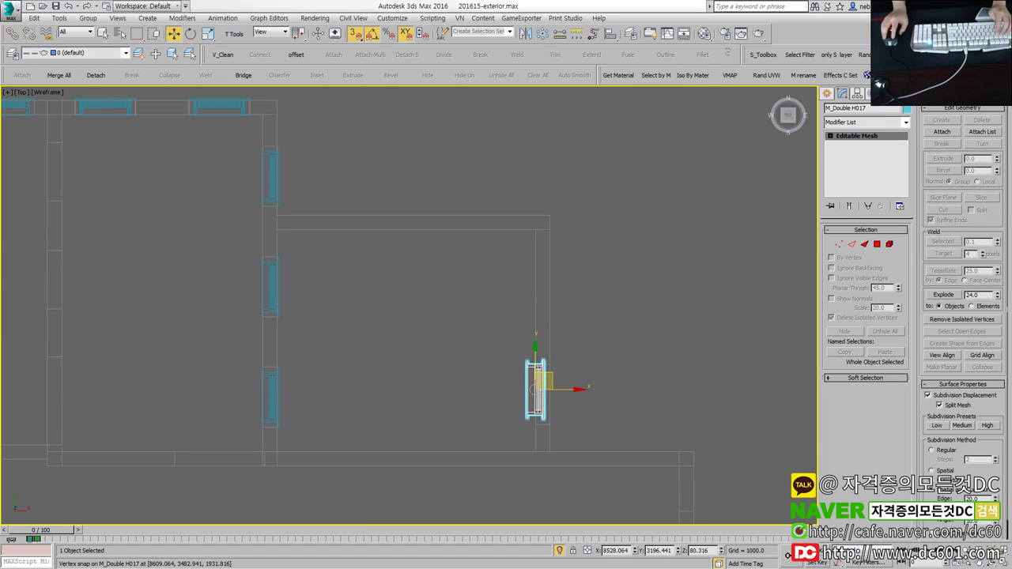
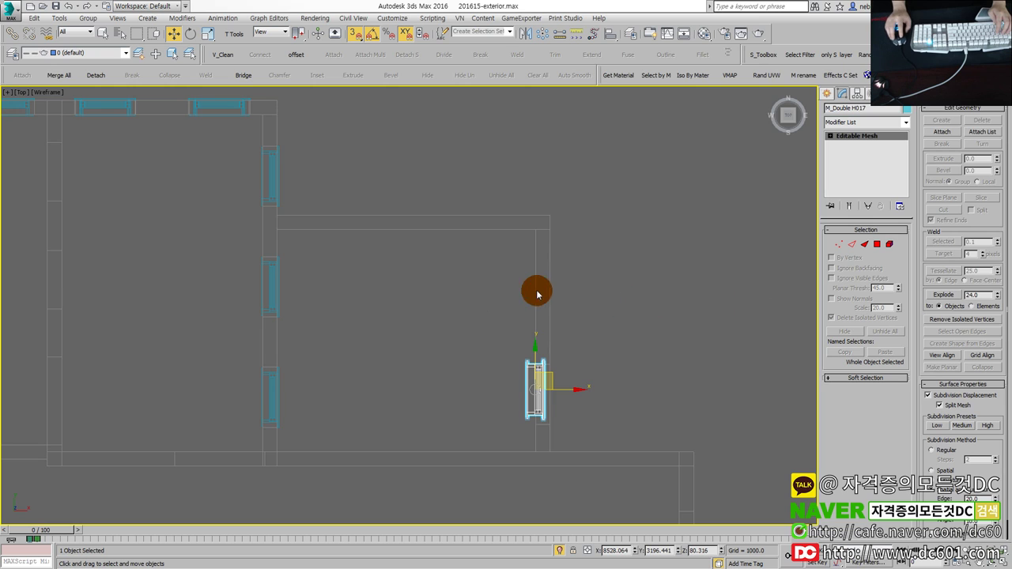
Step: Reselect the double window and frame the ground-floor openings in the right elevation view
left_click(510, 274)
left_click_drag(492, 345, 562, 388)
scroll(562, 371, "up", 2)
scroll(524, 327, "up", 2)
scroll(524, 327, "up", 2)
scroll(544, 294, "down", 2)
scroll(546, 293, "down", 2)
scroll(554, 289, "up", 1)
key("alt+w")
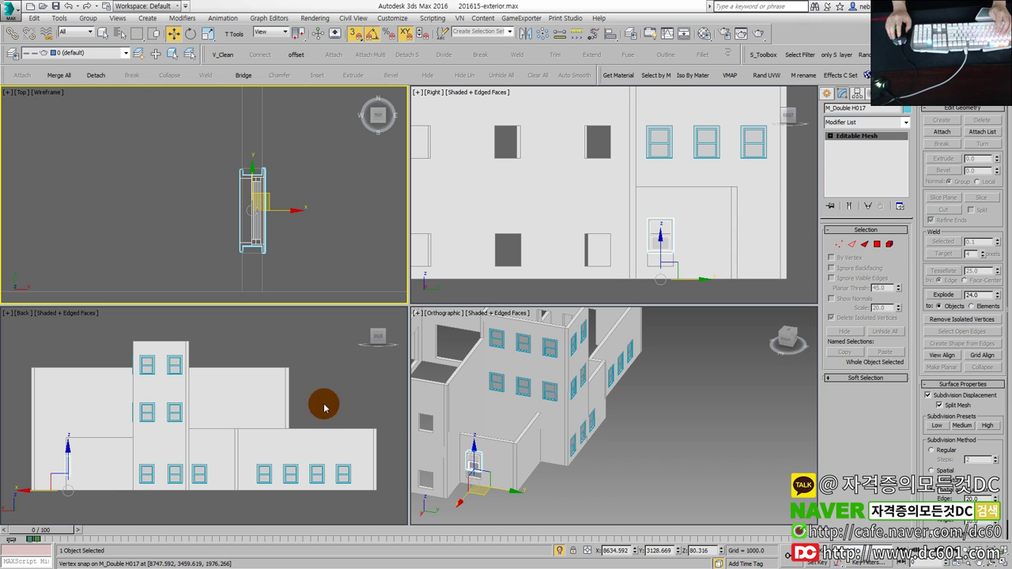
scroll(583, 253, "up", 2)
key("alt+w")
scroll(475, 293, "up", 2)
scroll(469, 262, "up", 2)
left_click_drag(465, 382, 467, 465)
scroll(540, 366, "down", 3)
left_click(533, 383)
middle_click_drag(526, 462, 617, 396)
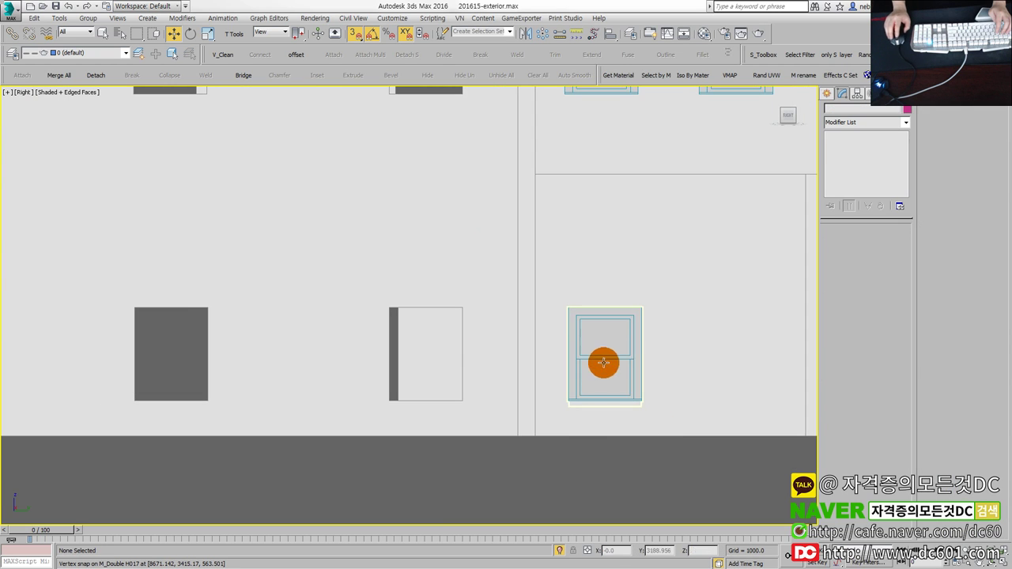
Step: Make an instanced copy of the placed window in the ground-floor opening to its left
left_click(599, 345)
scroll(601, 345, "down", 3)
scroll(600, 346, "up", 2)
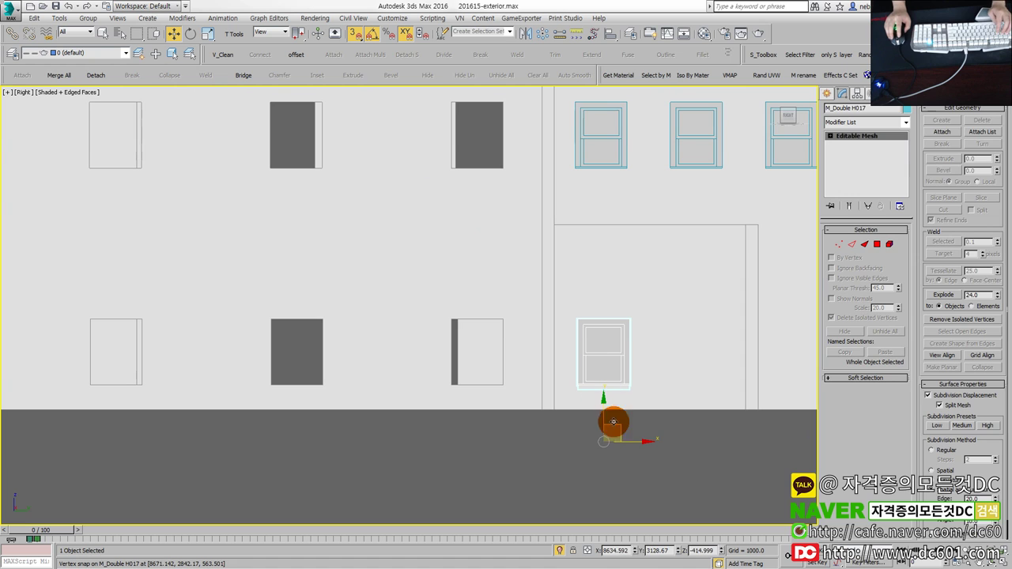
left_click_drag(626, 439, 486, 439, "shift")
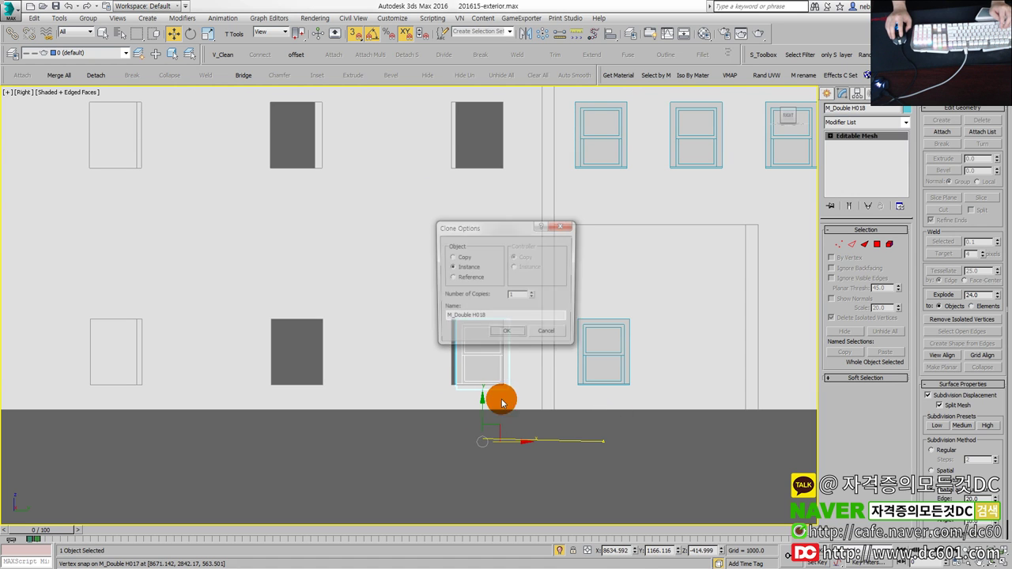
left_click(506, 333)
Step: Snap the new window copy flush against the wall face in the 3D view
key("alt+w")
key("alt+w")
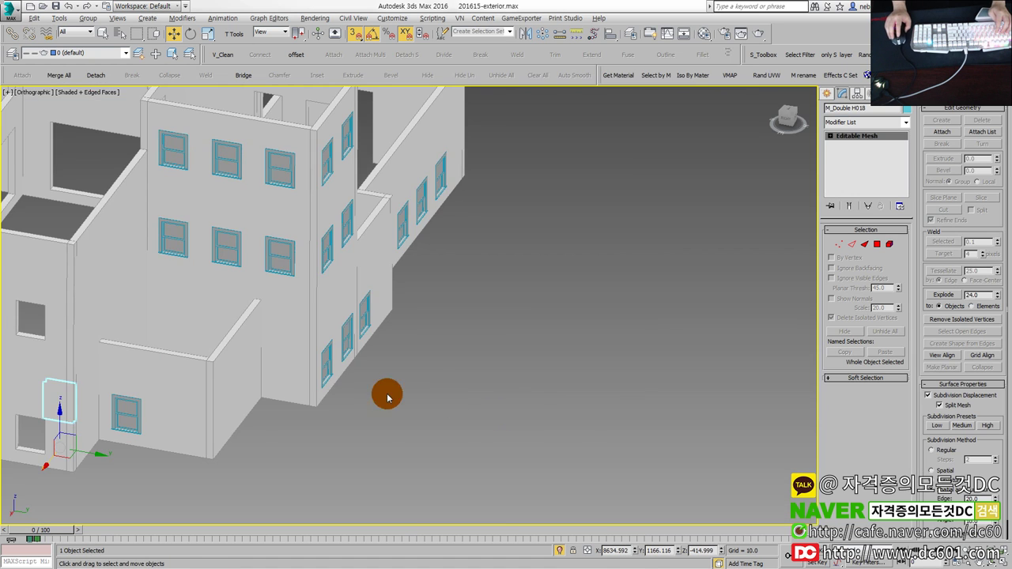
scroll(466, 391, "down", 2)
key("alt+w")
key("alt+w")
scroll(290, 245, "down", 3)
scroll(323, 323, "up", 2)
scroll(427, 309, "up", 4)
scroll(445, 276, "up", 2)
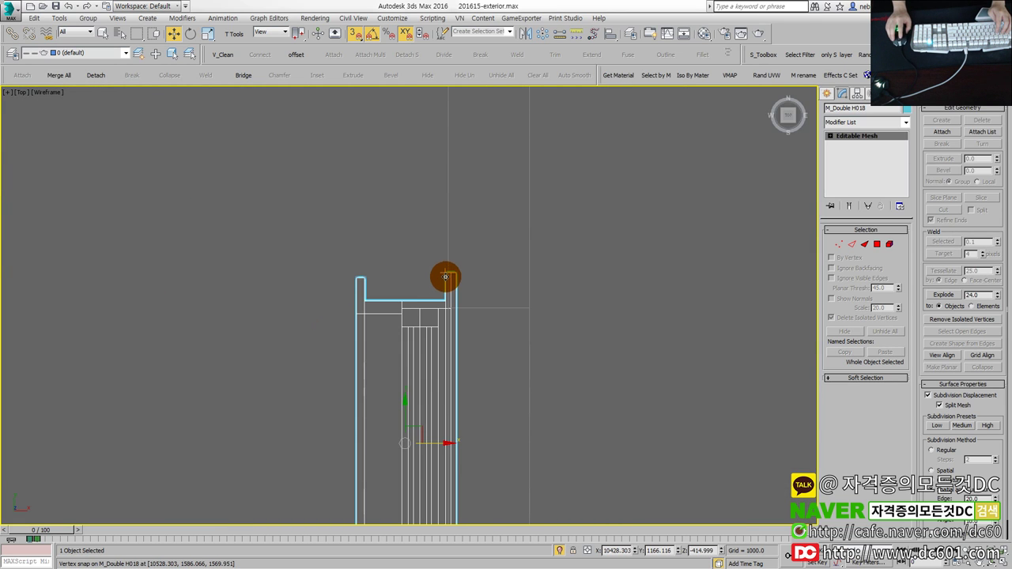
left_click_drag(445, 274, 536, 309)
scroll(535, 309, "down", 2)
scroll(537, 324, "down", 1)
Step: Check the window placement across the back, right, top and 3D views
key("alt+w")
right_click(269, 407)
key("alt+w")
key("alt+w")
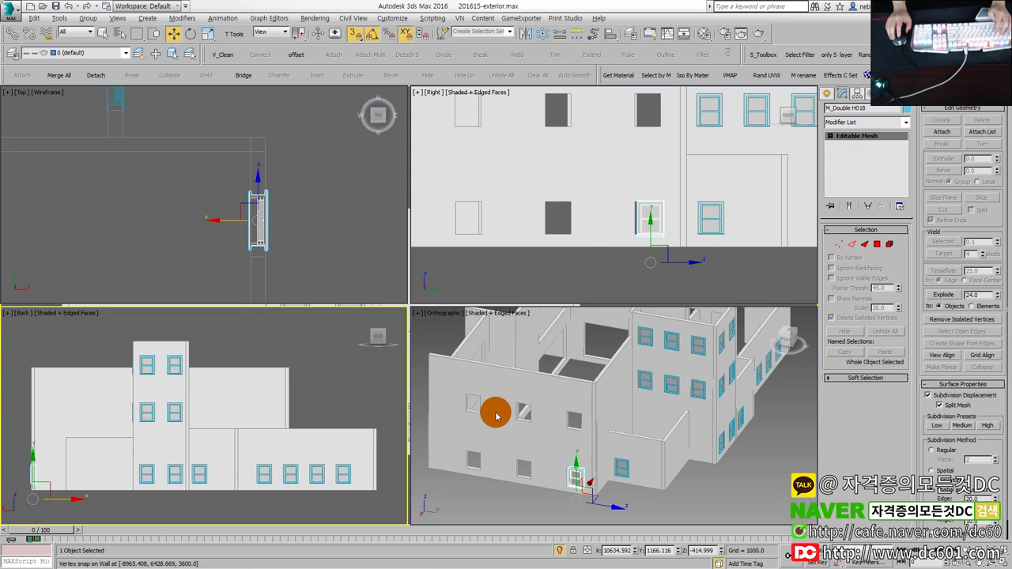
right_click(581, 254)
key("alt+w")
scroll(482, 324, "up", 5)
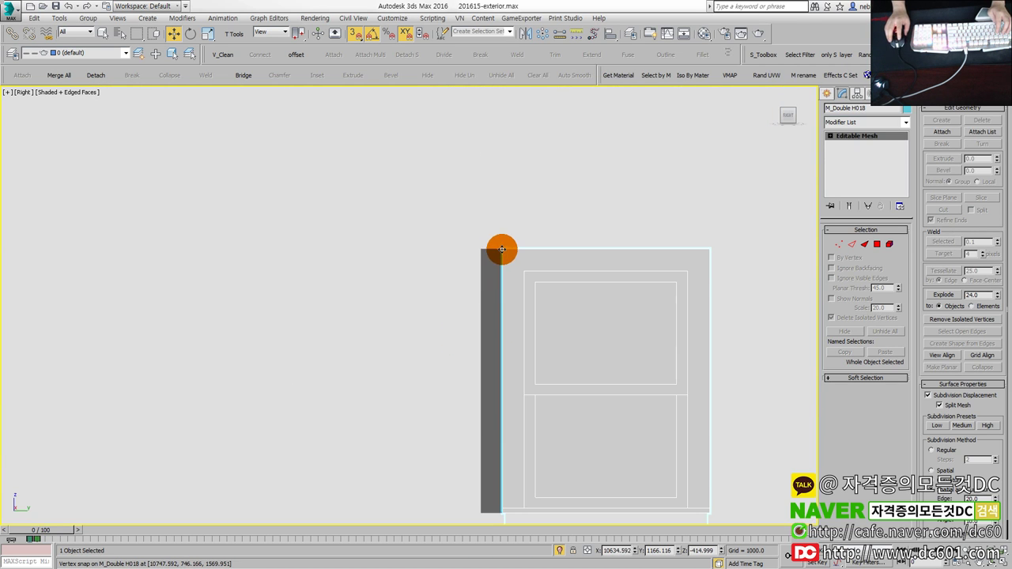
scroll(501, 249, "down", 1)
scroll(481, 261, "down", 3)
scroll(506, 292, "down", 3)
middle_click_drag(515, 307, 503, 369)
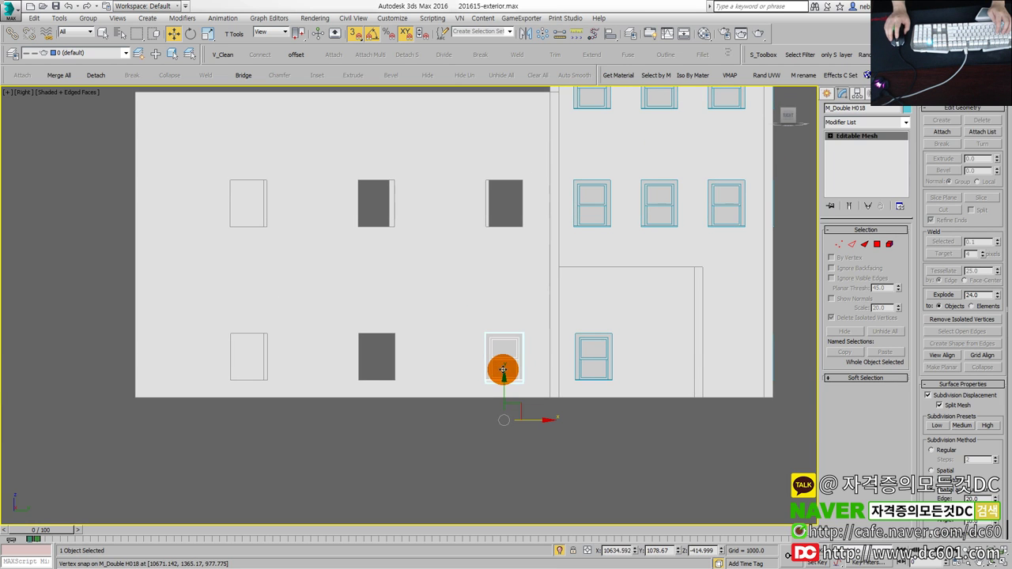
scroll(509, 352, "up", 2)
key("alt+w")
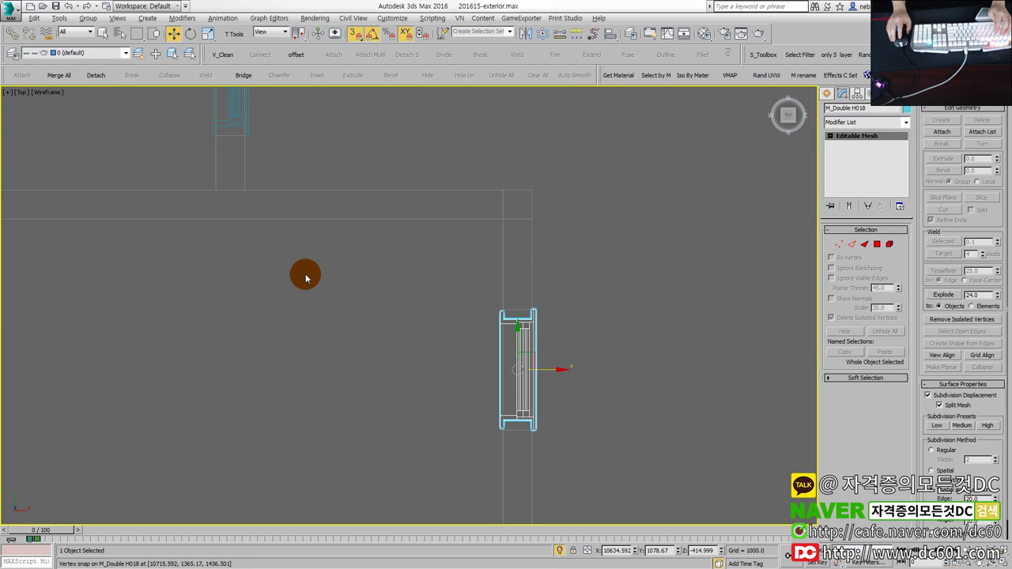
left_click(301, 282)
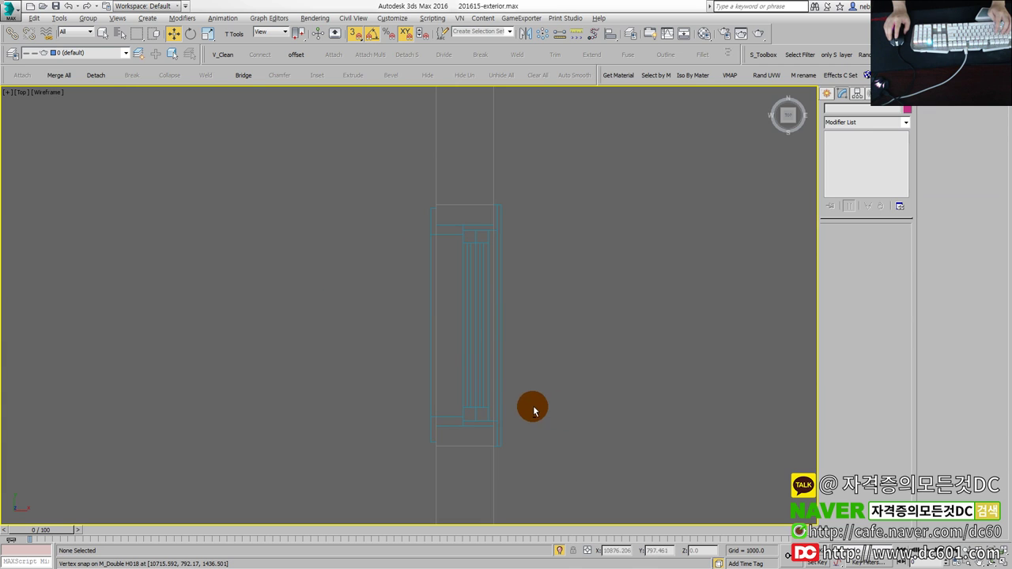
key("alt+w")
left_click(486, 423)
key("alt+w")
key("alt+w")
right_click(542, 233)
key("alt+w")
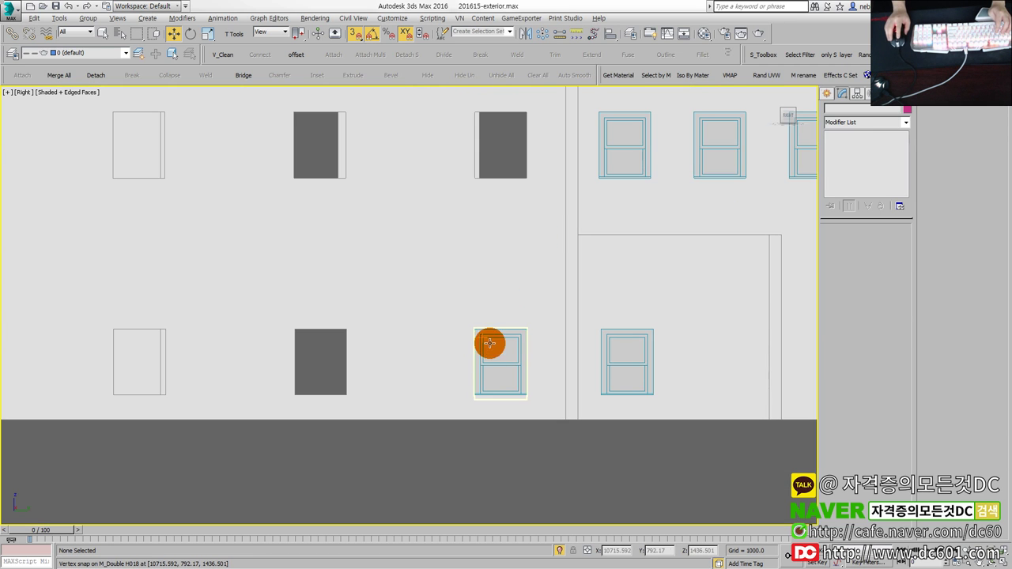
Step: Select the newly placed window and drag a copy up to the upper floor
left_click(492, 351)
scroll(462, 421, "down", 2)
left_click_drag(463, 421, 462, 218, "shift")
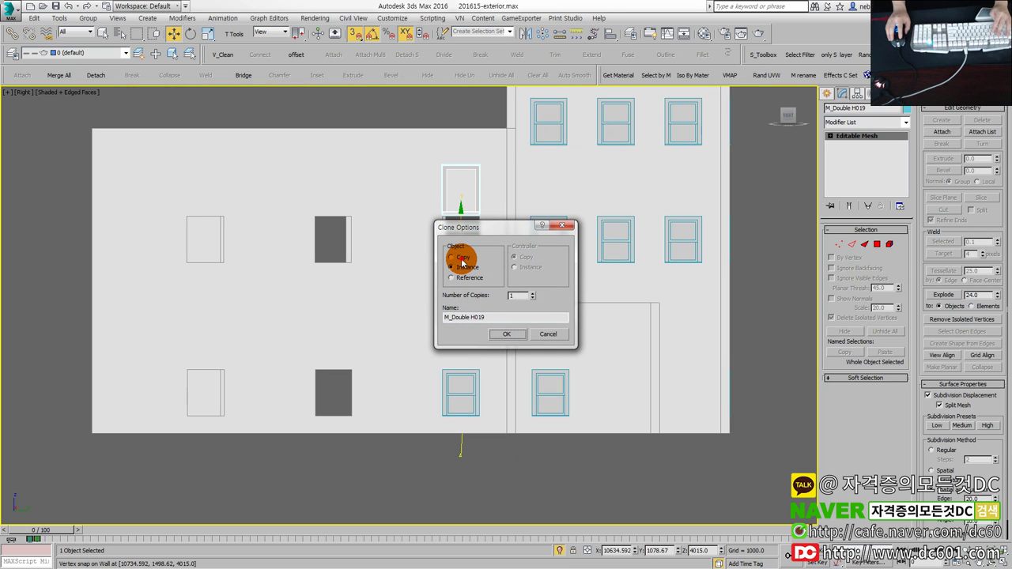
Step: Create the window copy and snap it down into the dark upper-floor opening
left_click(508, 338)
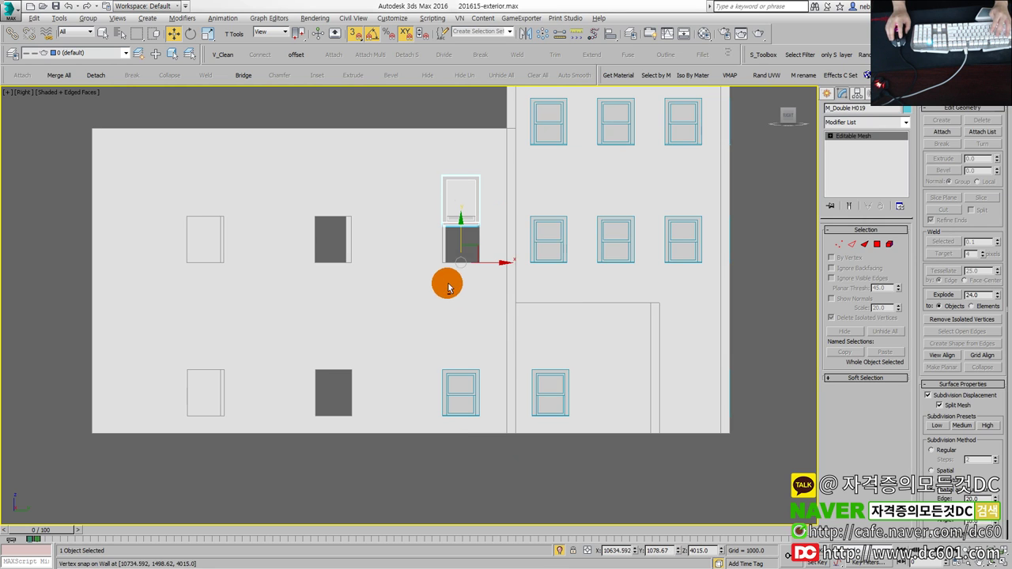
scroll(465, 261, "up", 2)
left_click_drag(461, 217, 436, 345)
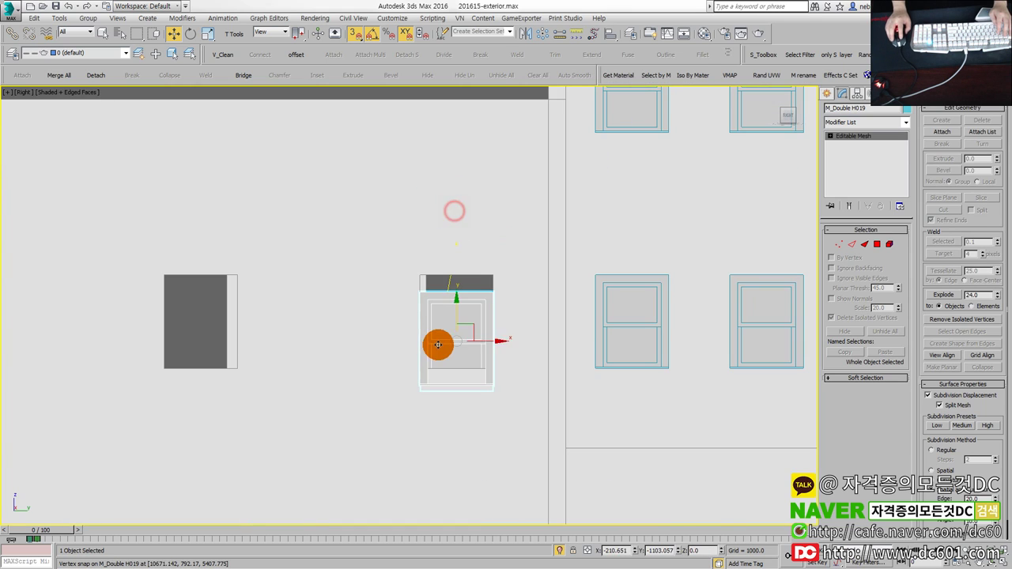
scroll(476, 299, "up", 2)
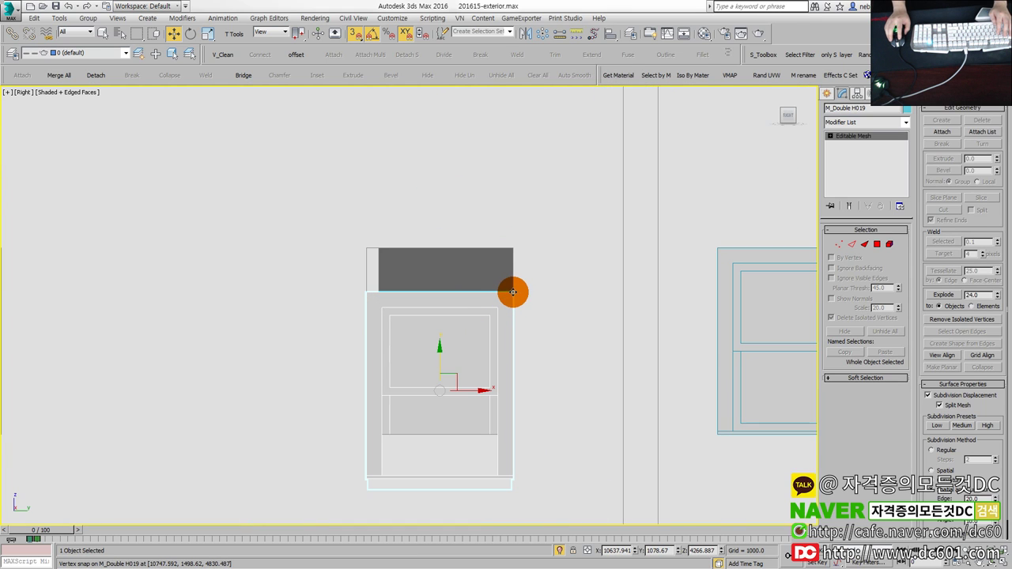
scroll(502, 260, "down", 4)
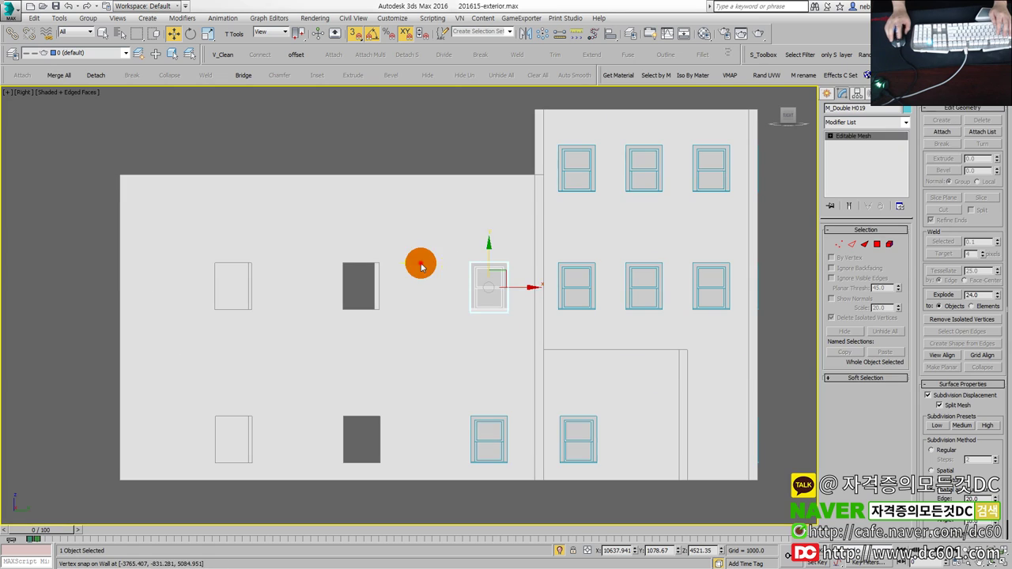
Step: Copy the column of two windows into the dark openings to the left
left_click_drag(440, 231, 513, 500)
middle_click_drag(475, 420, 529, 396)
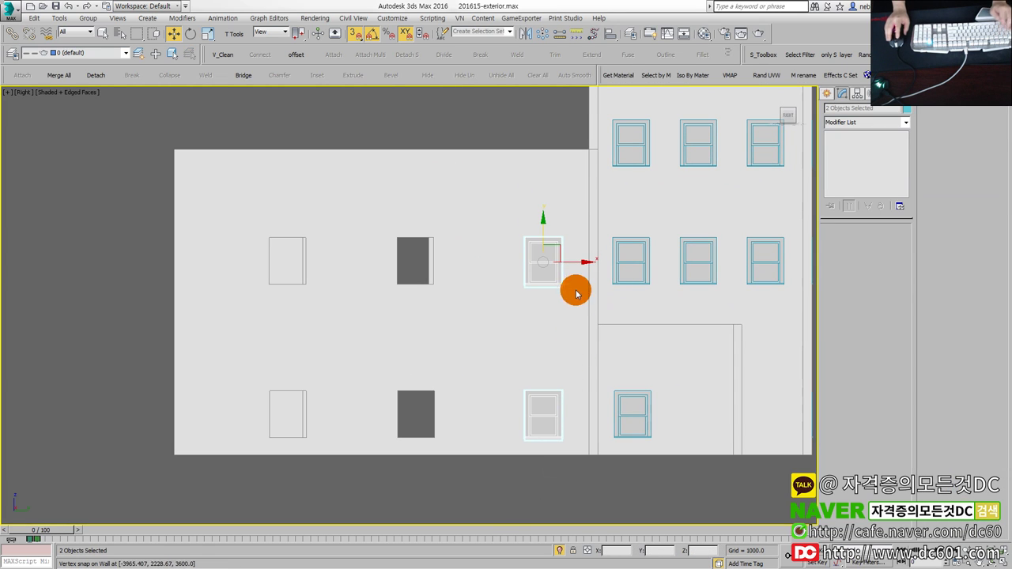
left_click_drag(524, 238, 419, 240, "shift")
left_click(550, 335)
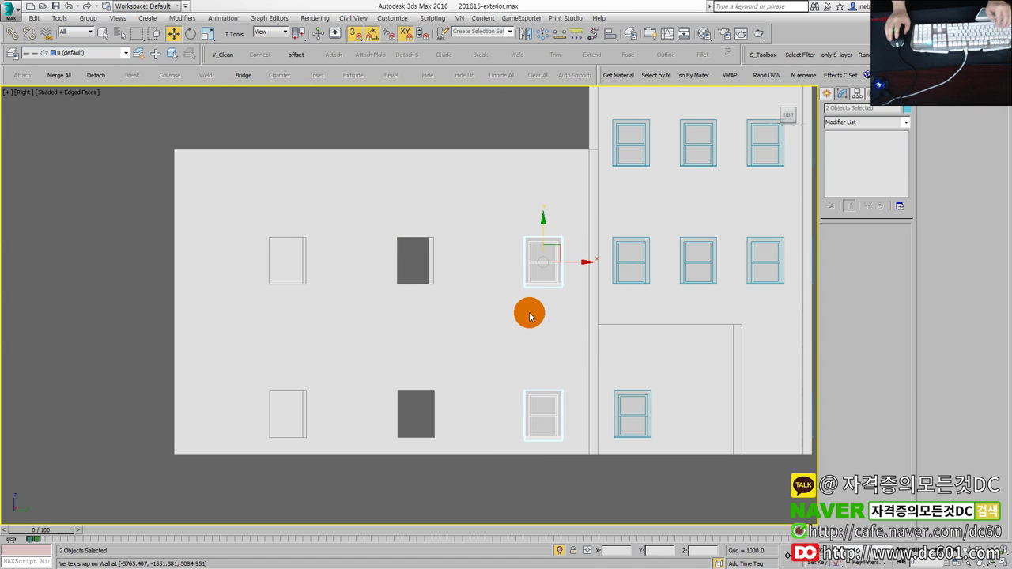
left_click_drag(518, 236, 397, 238, "shift")
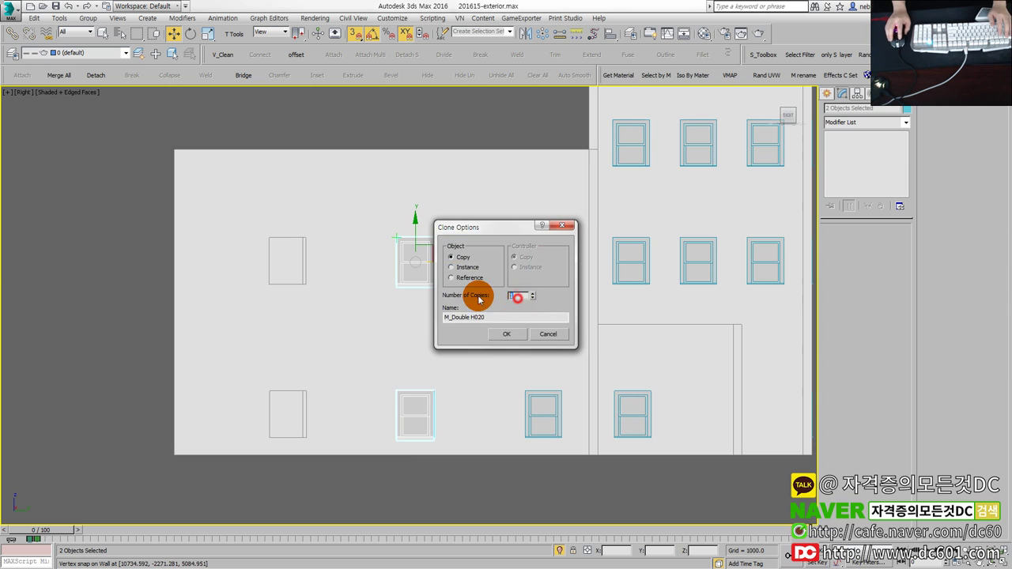
left_click(512, 335)
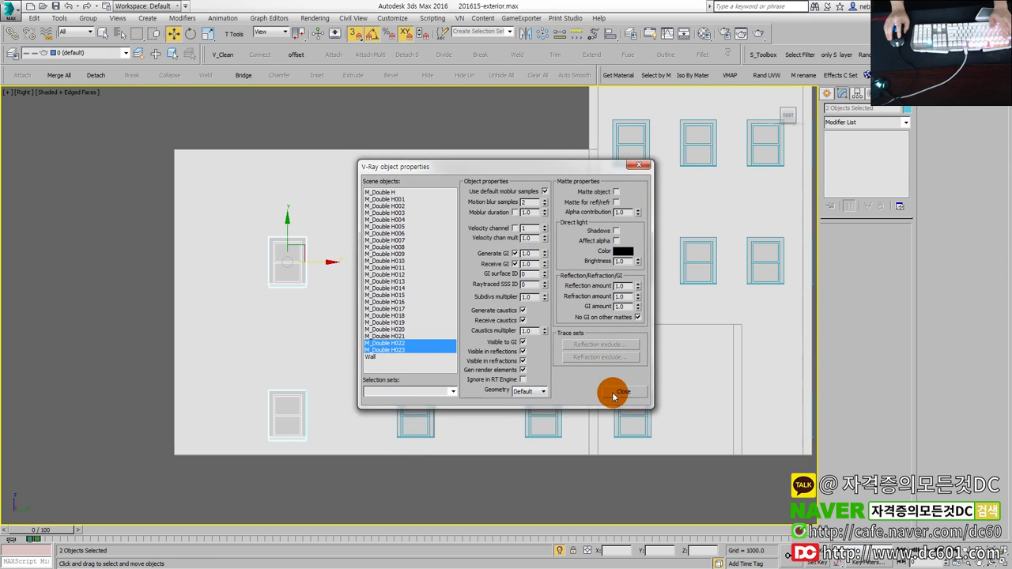
Step: Dismiss the V-Ray object properties and select the lower copied window
left_click(621, 389)
left_click(408, 409)
scroll(424, 400, "up", 3)
scroll(474, 391, "up", 1)
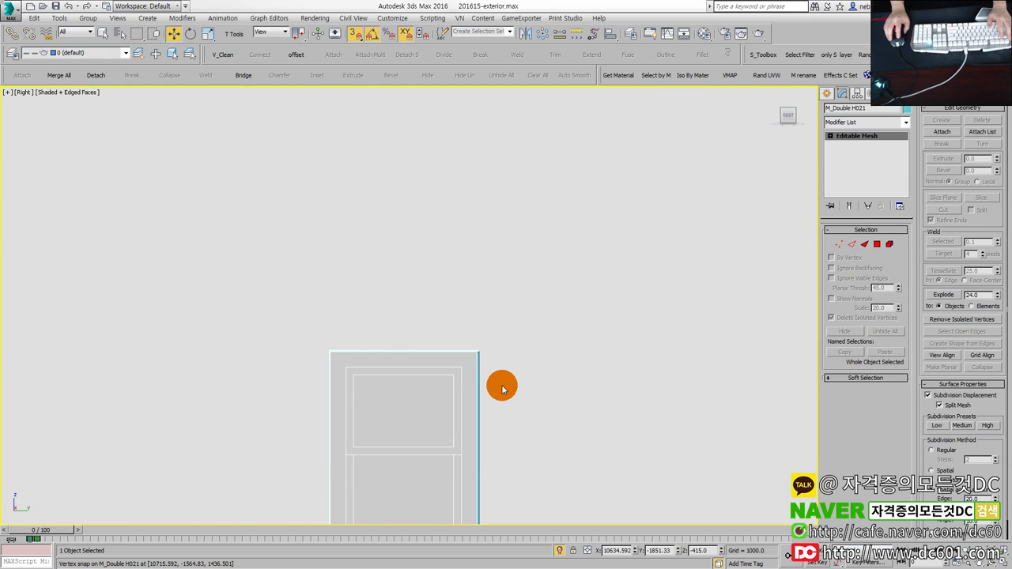
Step: Vertex-snap the upper copied window against its opening corner in the Right view
scroll(466, 351, "up", 3)
scroll(466, 351, "up", 1)
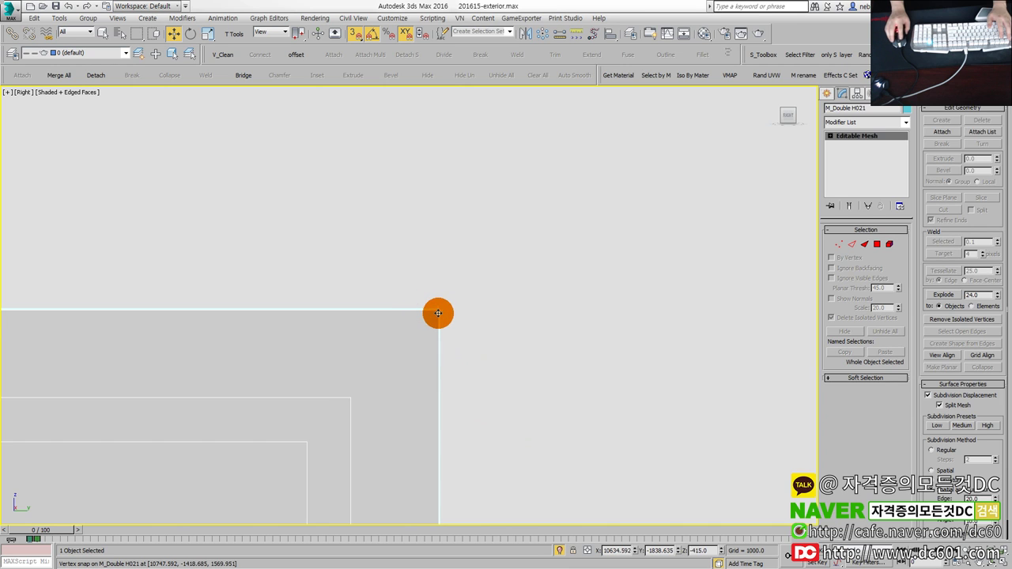
scroll(450, 350, "down", 4)
scroll(451, 436, "down", 2)
left_click(485, 468)
middle_click_drag(315, 435, 340, 431)
scroll(332, 379, "up", 3)
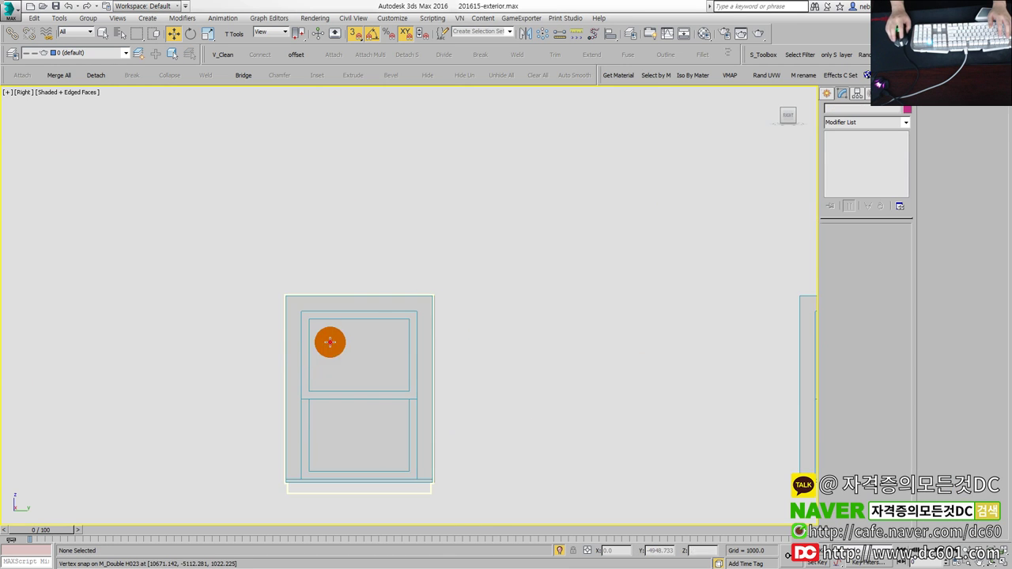
left_click(329, 343)
scroll(425, 294, "up", 3)
scroll(488, 267, "up", 2)
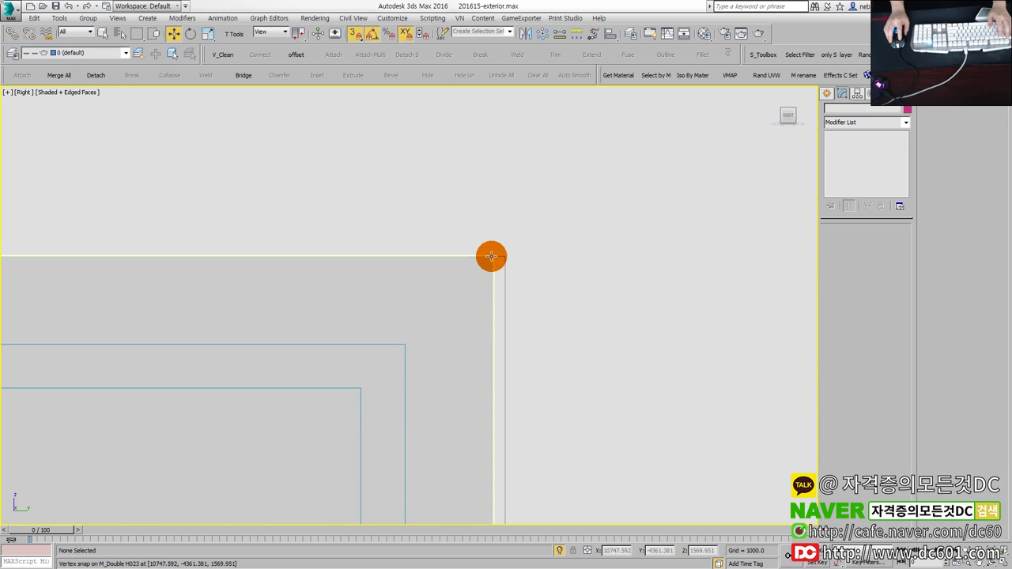
left_click_drag(494, 261, 498, 257)
scroll(570, 265, "down", 5)
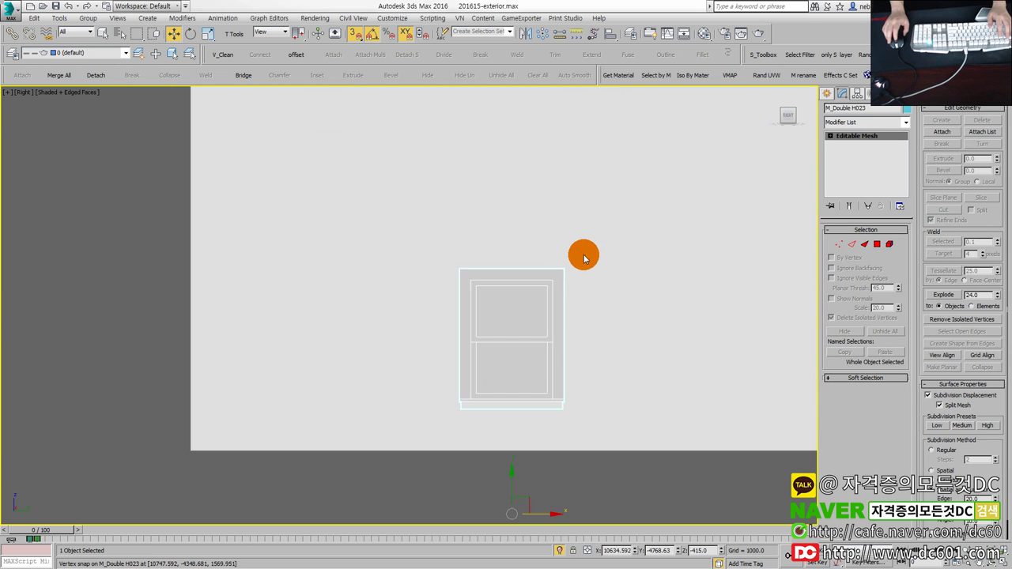
scroll(546, 285, "down", 2)
scroll(506, 284, "up", 3)
scroll(479, 232, "up", 1)
Step: Frame the whole facade and orbit the building to confirm every opening holds a window
left_click(501, 215)
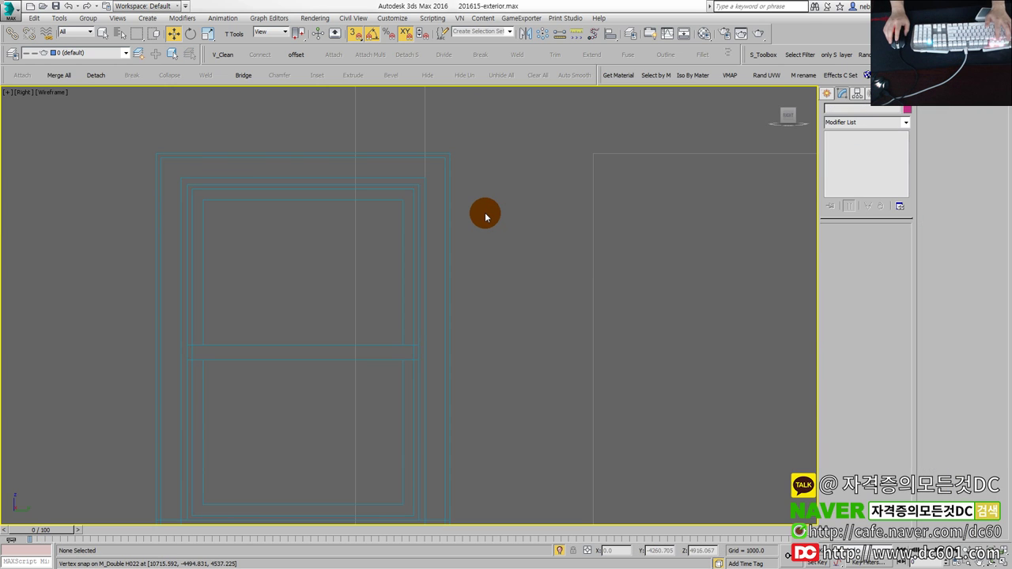
scroll(484, 212, "down", 3)
scroll(482, 220, "down", 2)
middle_click_drag(481, 220, 429, 305)
scroll(428, 305, "up", 3)
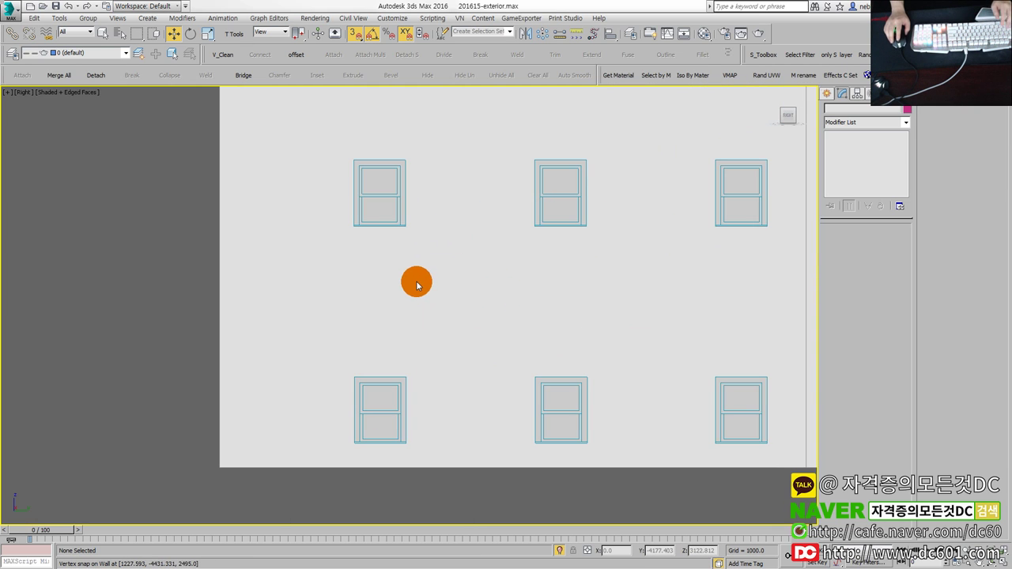
middle_click_drag(457, 339, 413, 416)
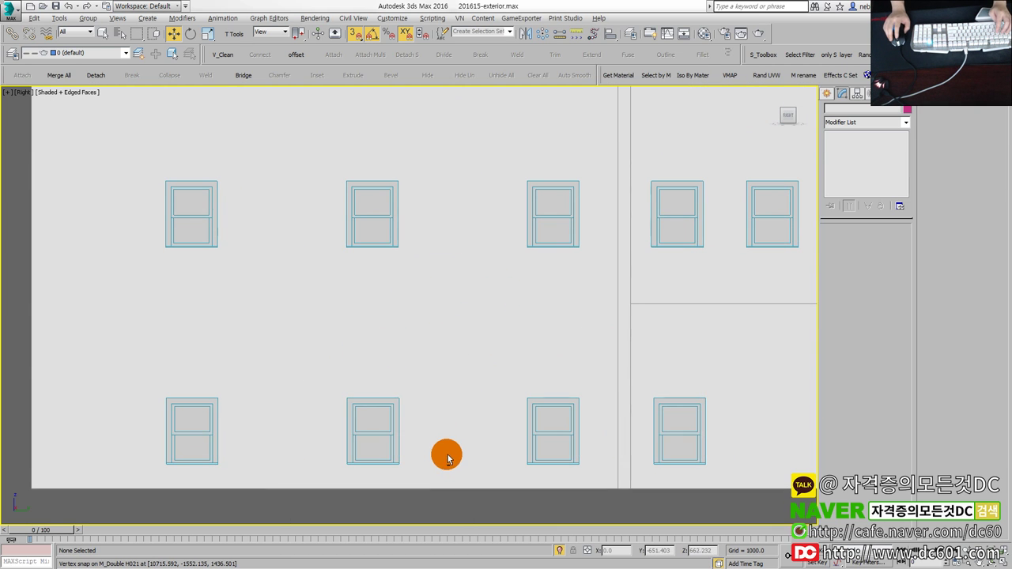
key("alt+w")
key("alt+w")
scroll(416, 427, "up", 2)
scroll(379, 410, "up", 2)
scroll(406, 411, "down", 2)
middle_click_drag(419, 409, 606, 346)
scroll(527, 377, "down", 3)
mouse_move(527, 377)
middle_mouse_down("alt")
mouse_move(610, 373)
mouse_move(628, 390)
mouse_move(582, 397)
middle_mouse_up("alt")
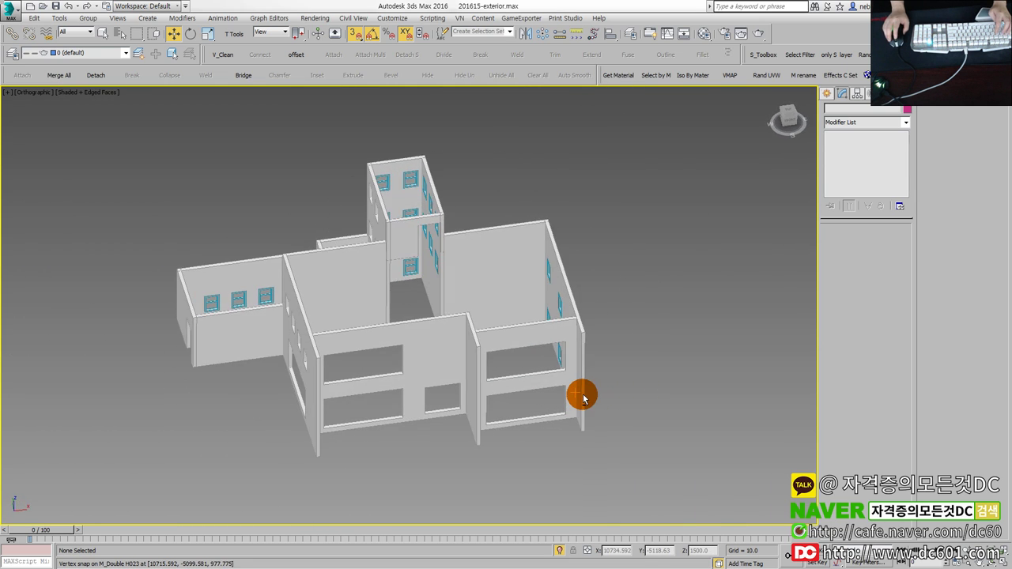
Step: In the maximized Top wireframe view, instance-copy an upper-wall double window down beside the vertical wall
key("alt+w")
left_click(215, 259)
key("alt+w")
scroll(226, 264, "down", 3)
middle_click_drag(151, 277, 442, 271)
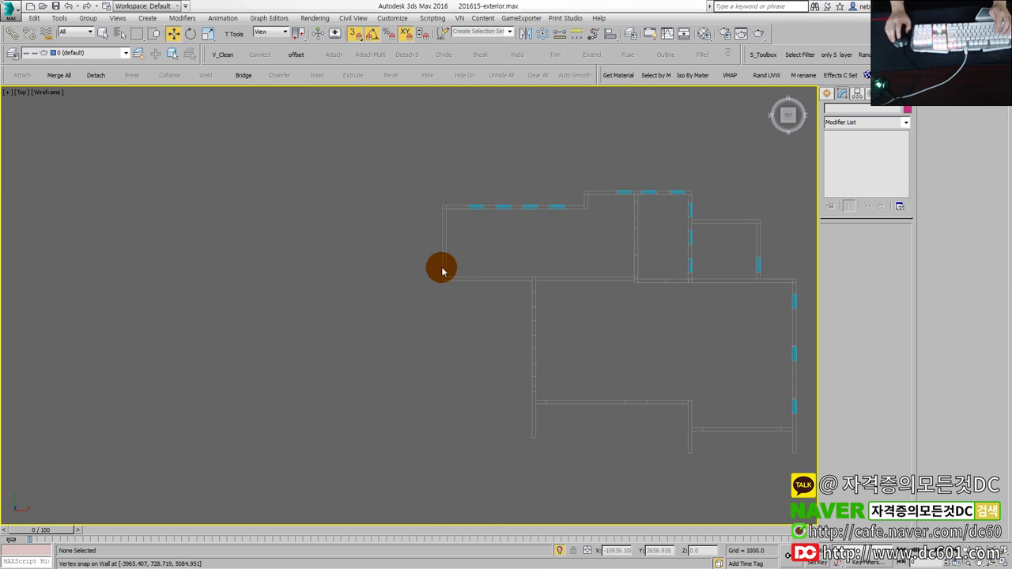
scroll(442, 271, "up", 3)
left_click(479, 160)
middle_click_drag(490, 232, 389, 203)
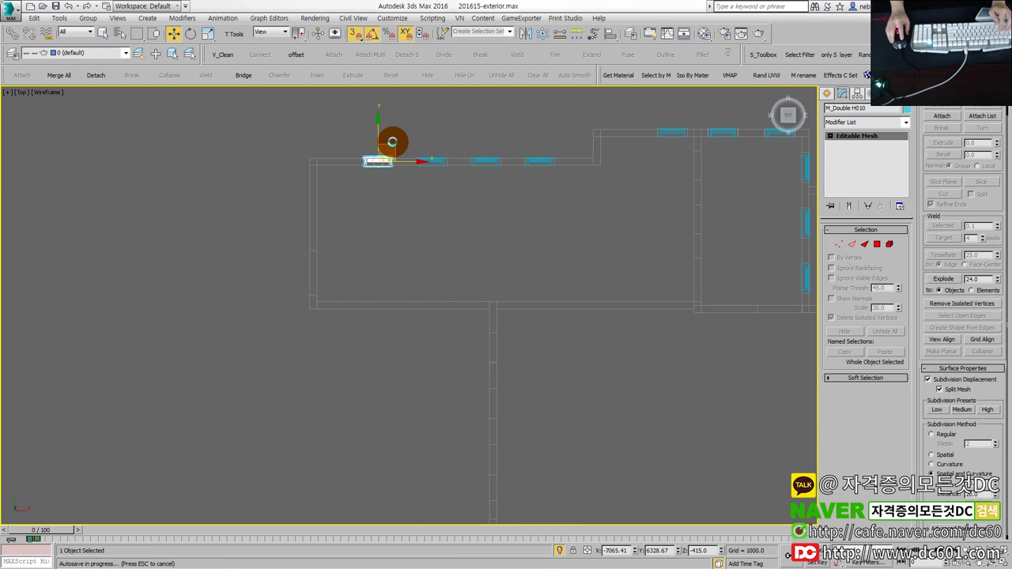
left_click_drag(379, 162, 433, 345, "shift")
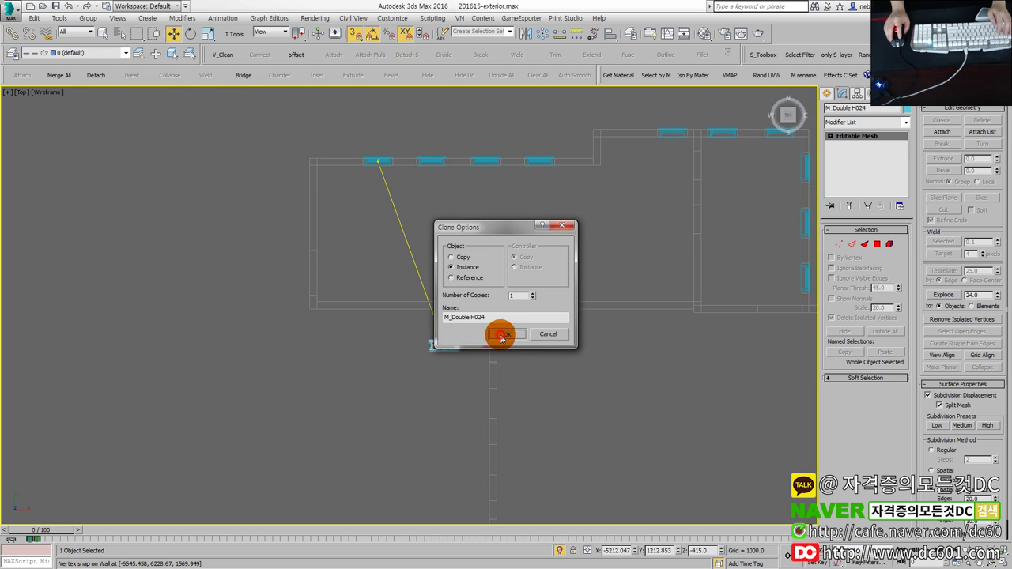
left_click(501, 335)
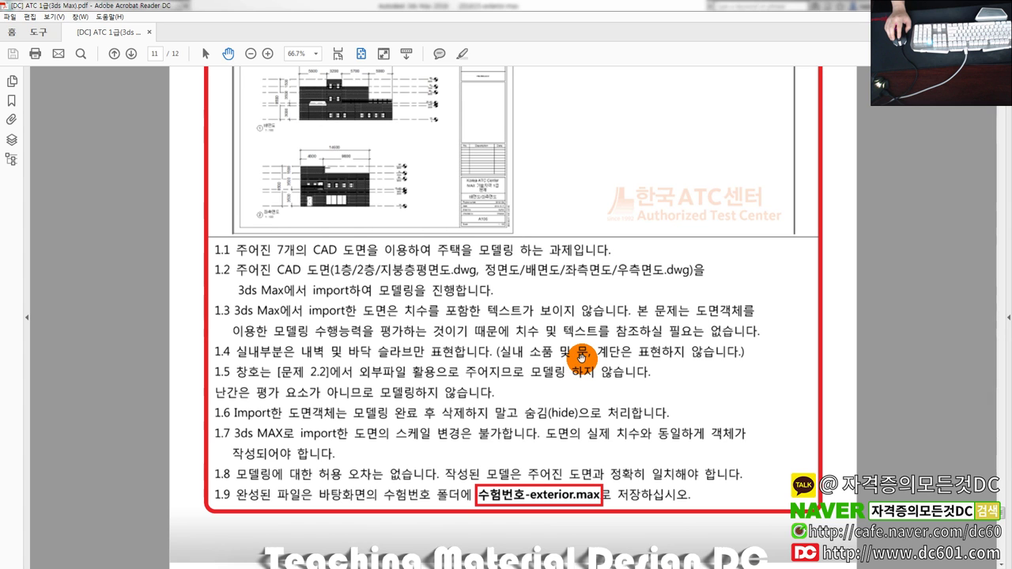
Step: Read tasks 2.1–2.6 on page 12 of the exam PDF, then return to 3ds Max
scroll(581, 358, "down", 1)
scroll(579, 354, "down", 1, "ctrl")
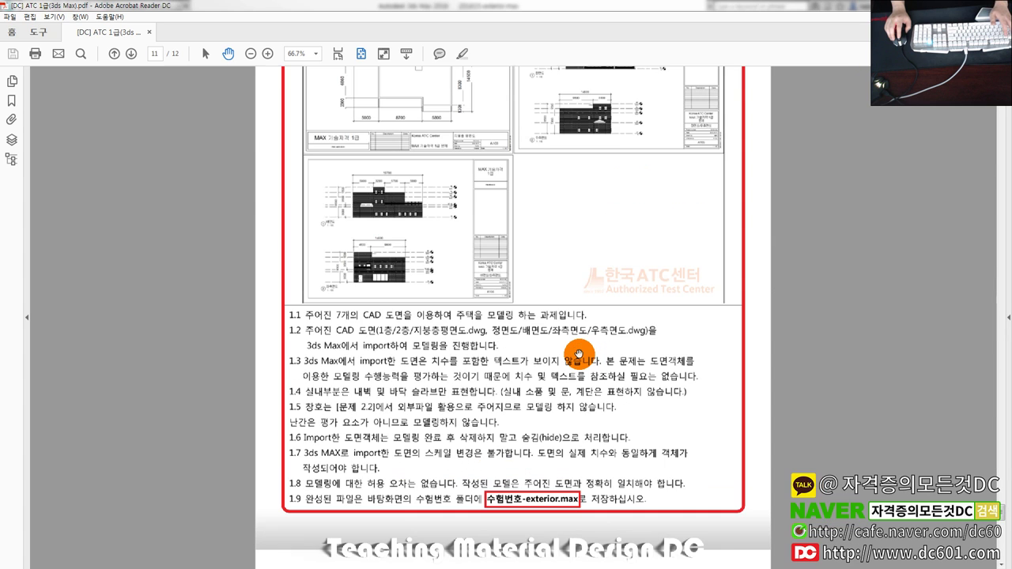
scroll(579, 354, "down", 3, "ctrl")
scroll(579, 354, "down", 2)
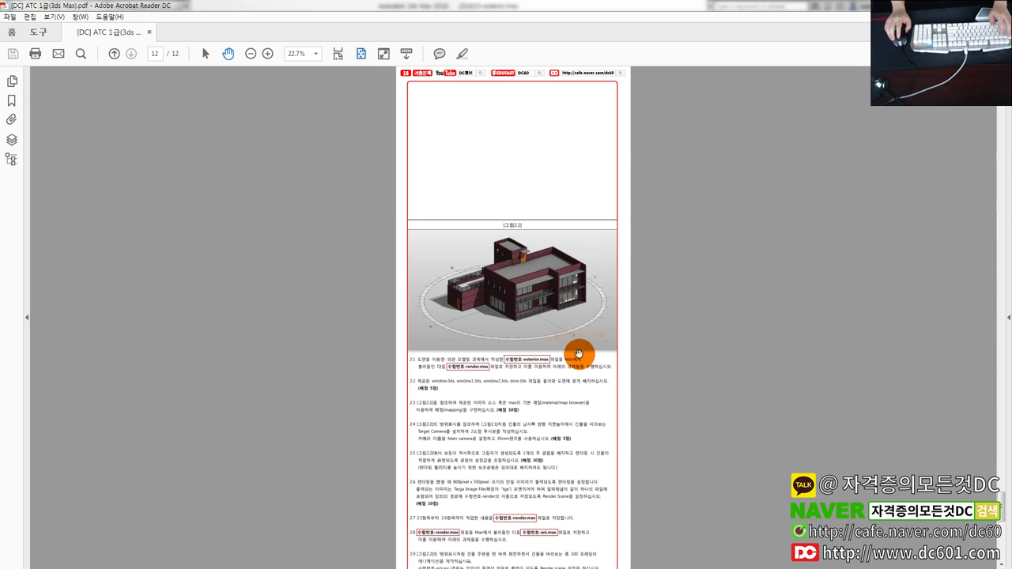
scroll(587, 384, "up", 1, "ctrl")
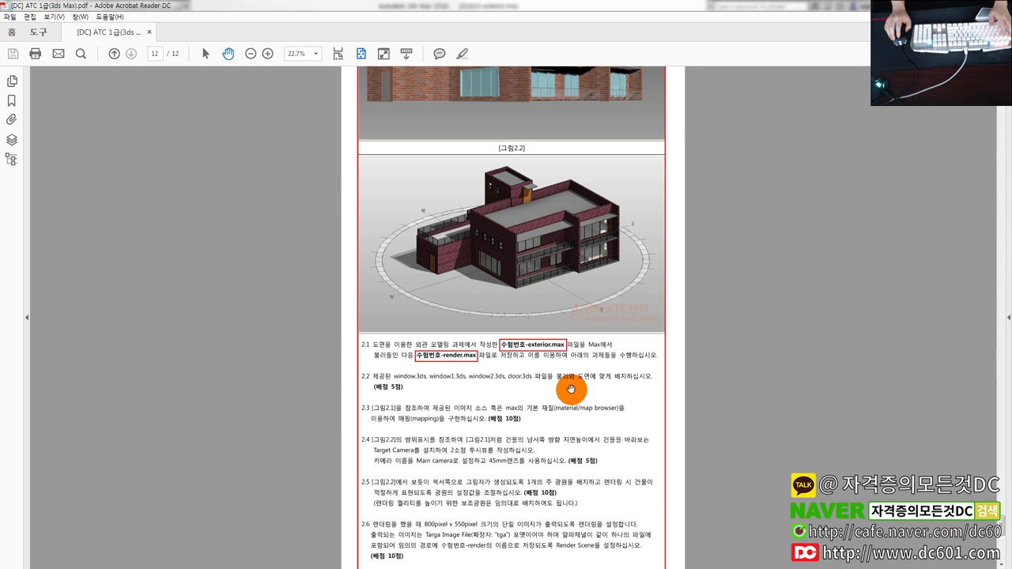
scroll(571, 388, "up", 3, "ctrl")
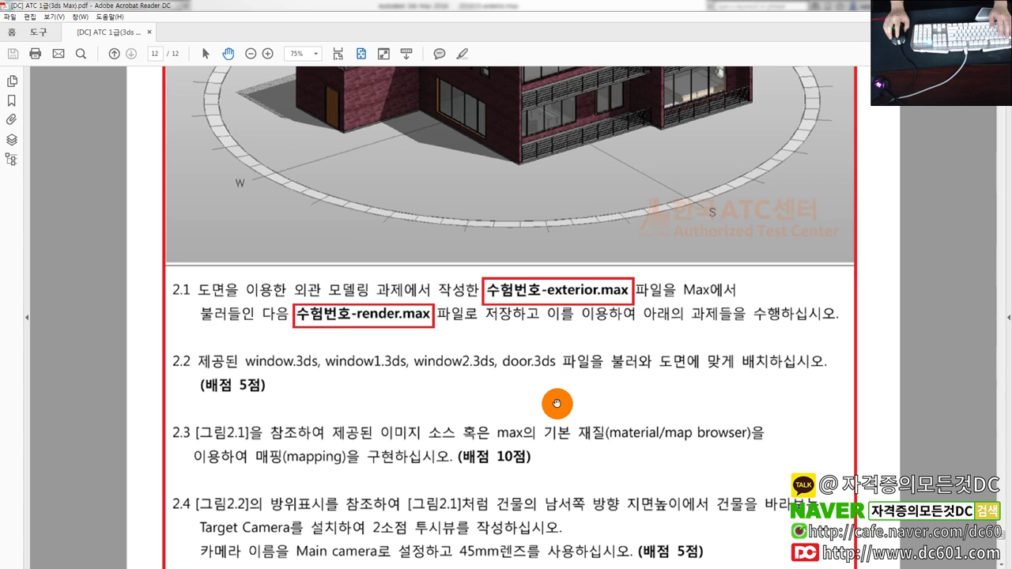
scroll(556, 404, "down", 1, "ctrl")
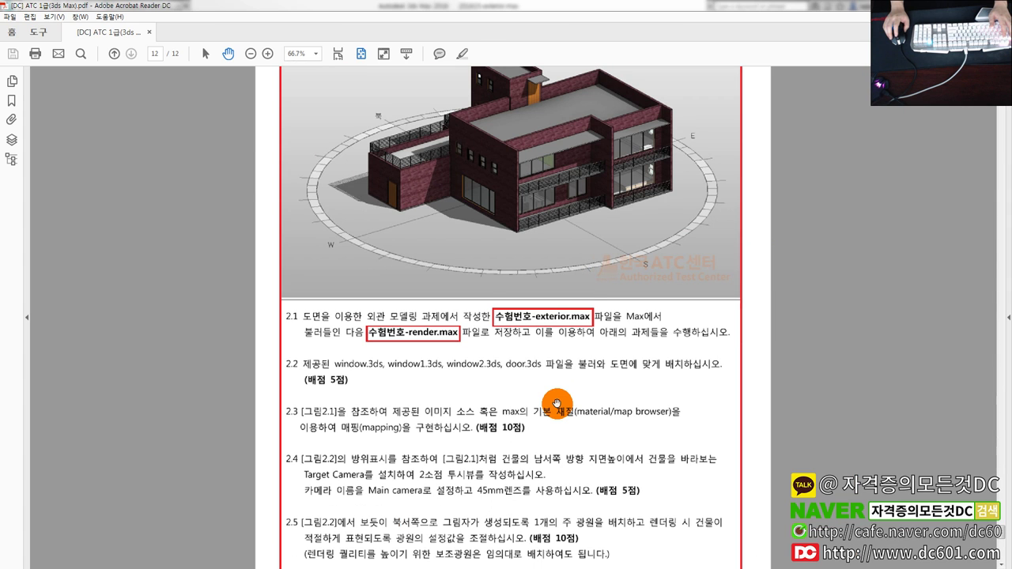
scroll(559, 388, "down", 1)
scroll(560, 324, "down", 1)
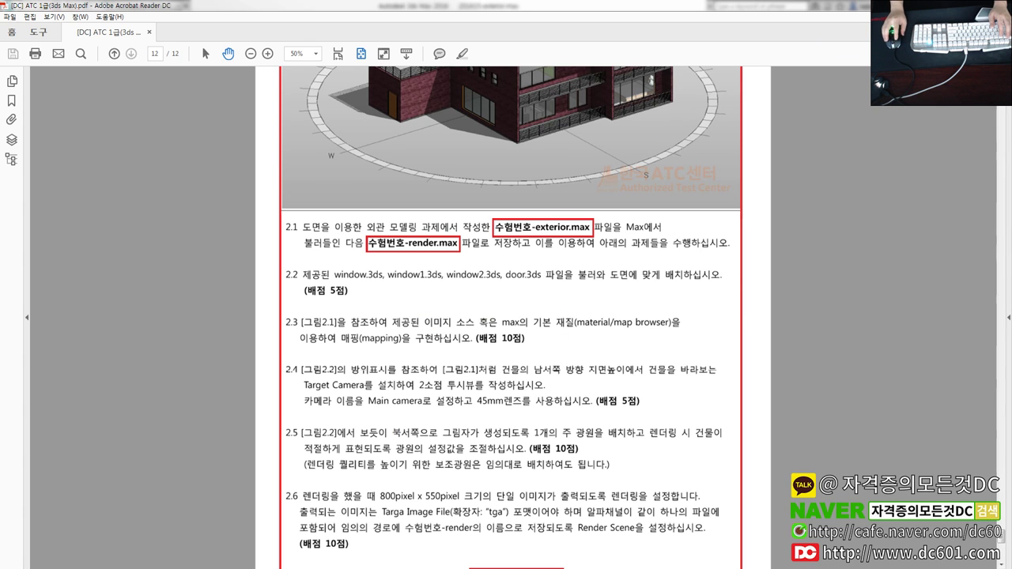
key("alt+Tab")
scroll(442, 336, "up", 2)
Step: Rotate the copied window about Z to run along the vertical wall and snap it into the opening
key("e")
left_click_drag(475, 389, 504, 340)
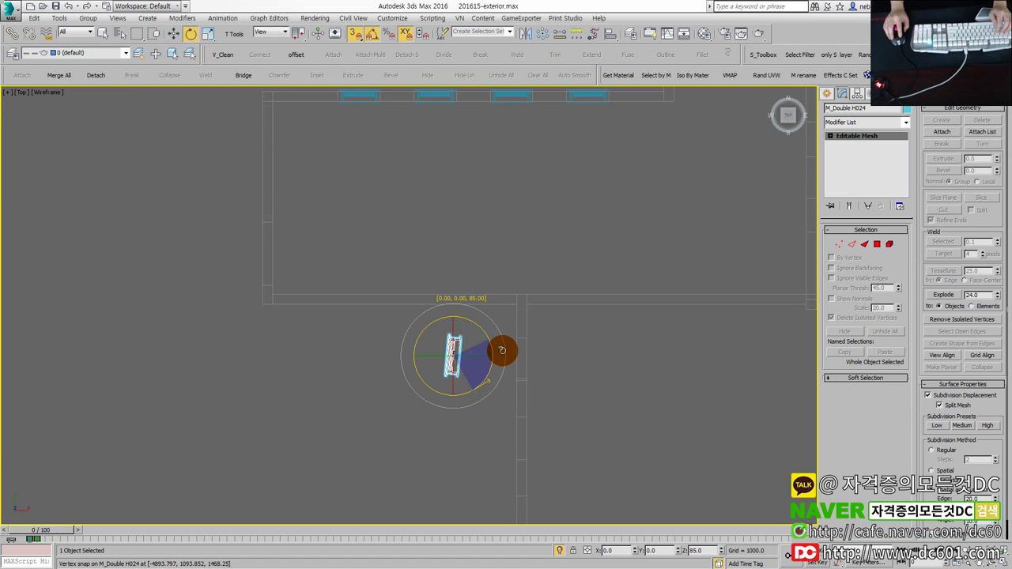
middle_click_drag(502, 346, 480, 357)
key("w")
left_click_drag(452, 339, 549, 361)
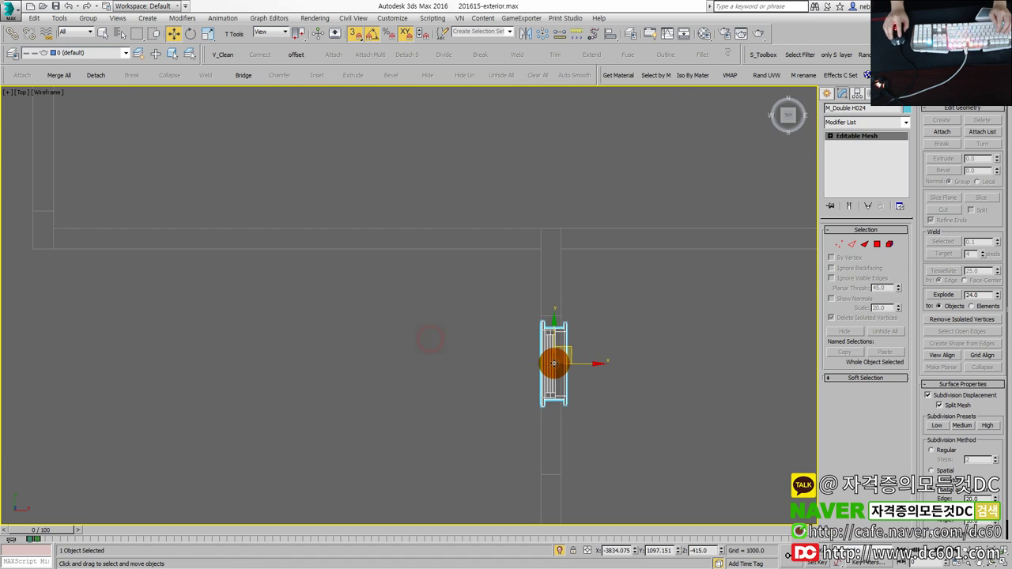
Step: Reselect the copied window and compare the maximized 3D view with the four-view layout
scroll(547, 323, "up", 2)
left_click(535, 300)
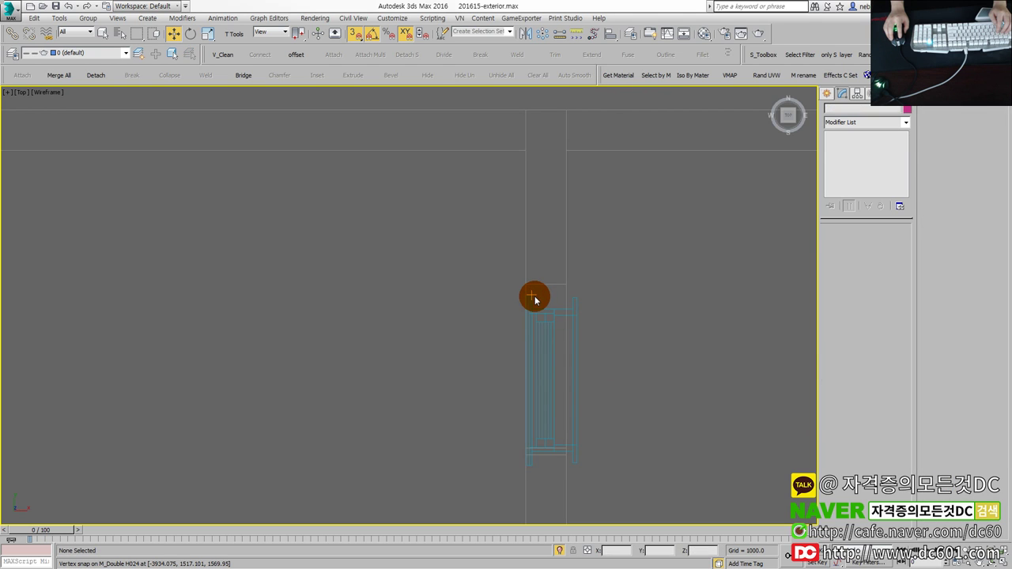
scroll(529, 297, "up", 2)
left_click(529, 298)
scroll(530, 296, "up", 2)
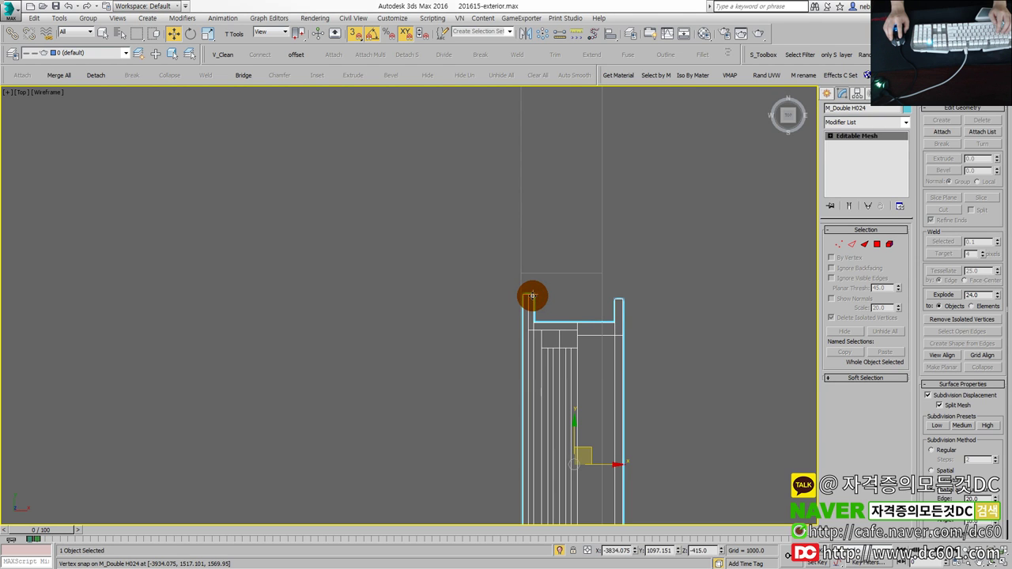
scroll(532, 296, "down", 1)
scroll(533, 293, "down", 3)
key("alt+w")
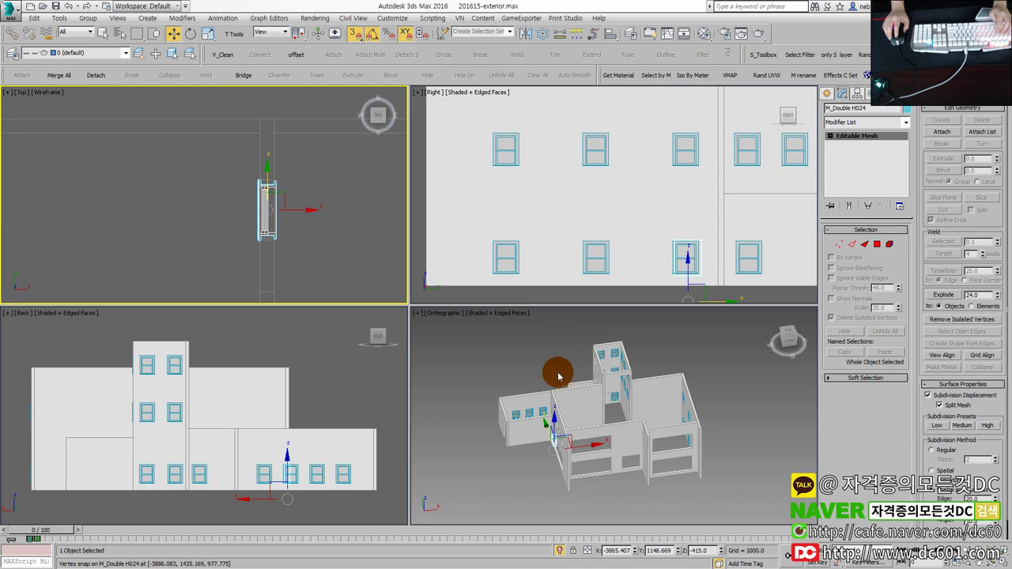
scroll(558, 376, "up", 1)
key("alt+w")
scroll(379, 355, "up", 3)
key("alt+w")
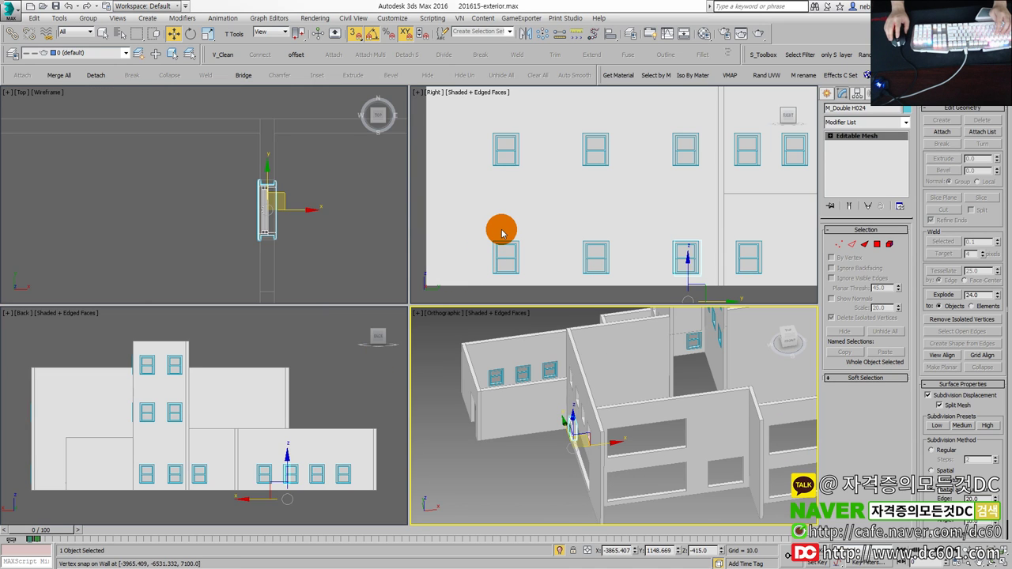
Step: Check the window in the Right and Left elevations, then select the copied window in plan
right_click(501, 232)
key("alt+w")
scroll(474, 276, "up", 1)
left_click(617, 494)
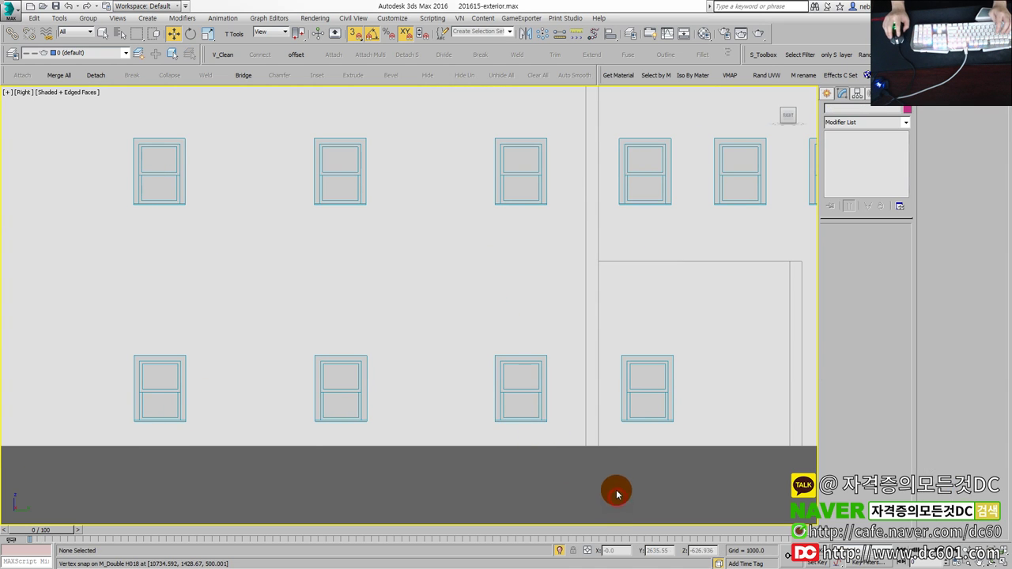
key("l")
middle_click_drag(524, 422, 608, 384)
left_click(441, 267)
key("alt+w")
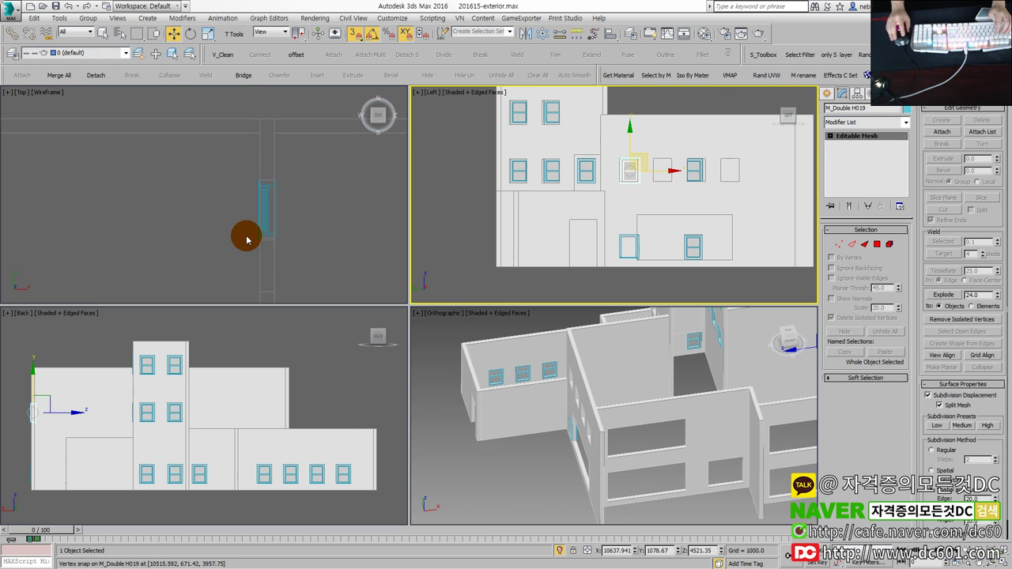
scroll(245, 240, "down", 2)
mouse_move(250, 205)
left_mouse_down()
mouse_move(346, 275)
mouse_move(385, 279)
left_mouse_up()
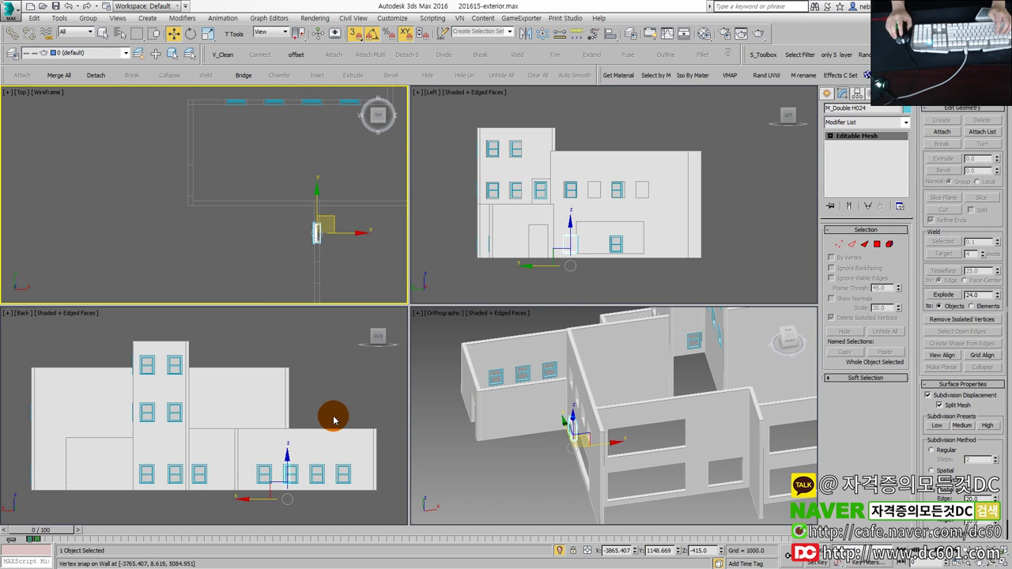
Step: Raise the window in the left elevation, then snap it down into its opening
key("alt+w")
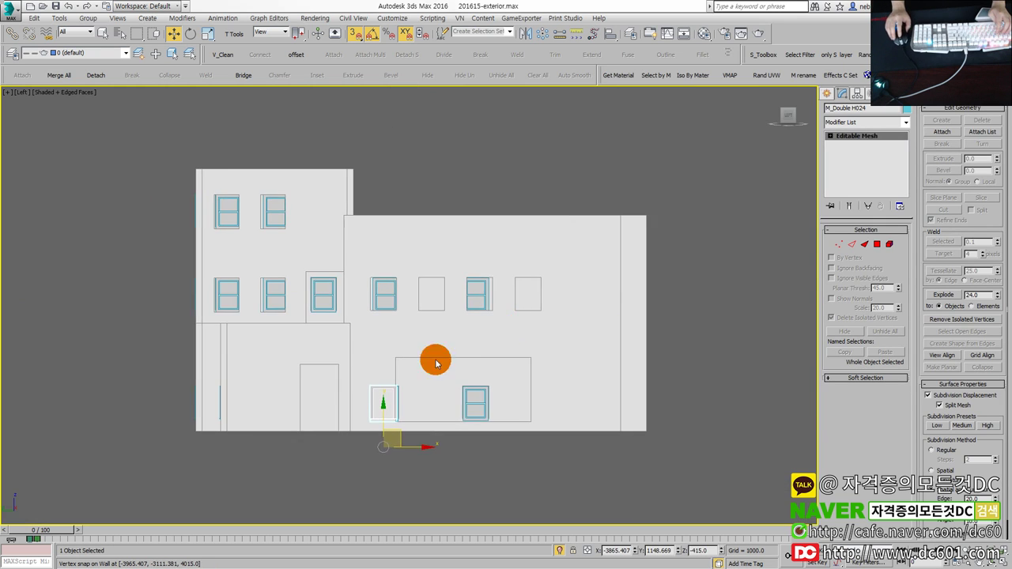
scroll(402, 400, "up", 2)
left_click_drag(387, 434, 402, 276)
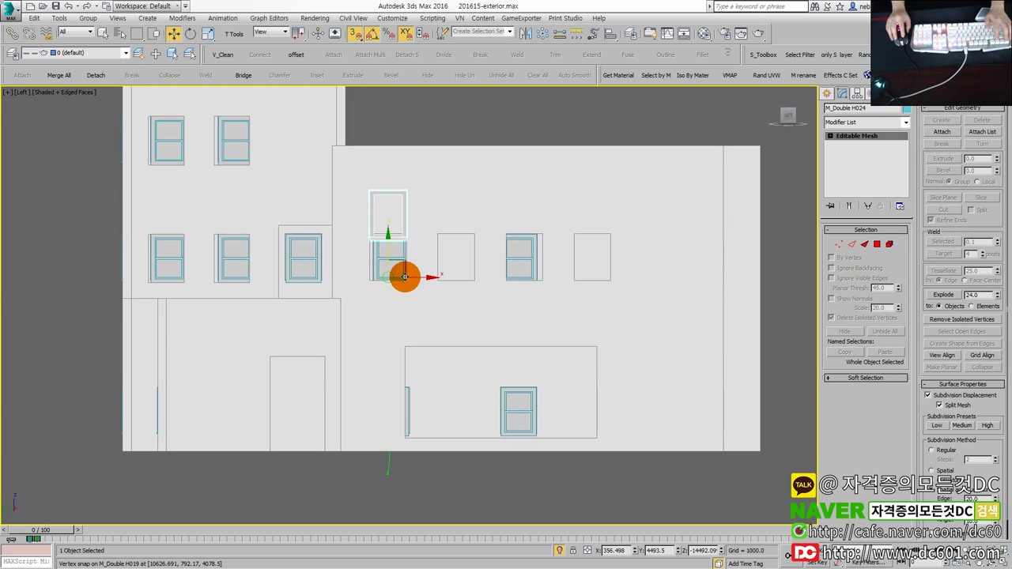
key("alt+w")
right_click(332, 278)
key("alt+w")
key("alt+w")
right_click(542, 242)
key("alt+w")
scroll(475, 237, "up", 3)
scroll(277, 280, "up", 1)
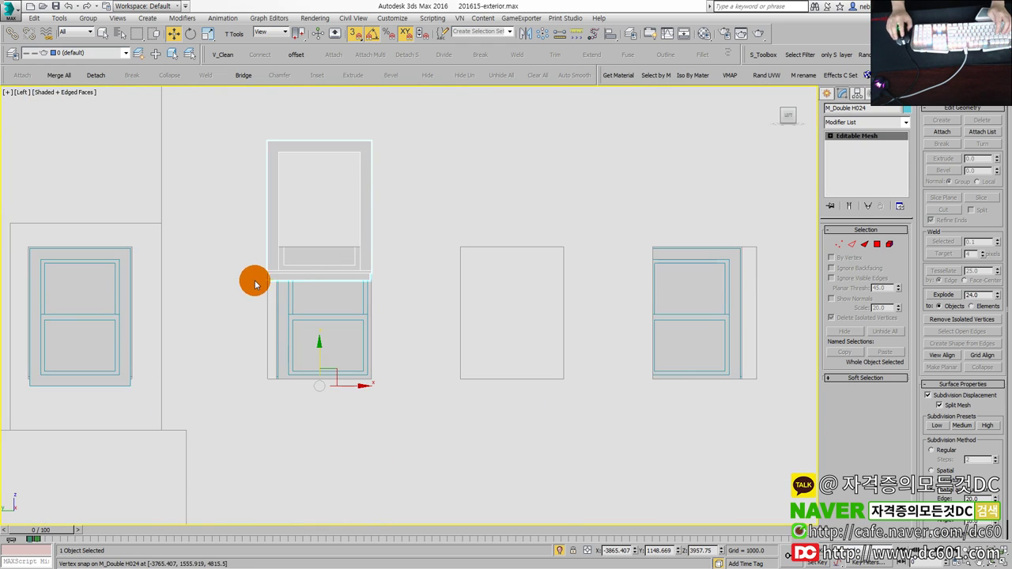
scroll(266, 273, "up", 1)
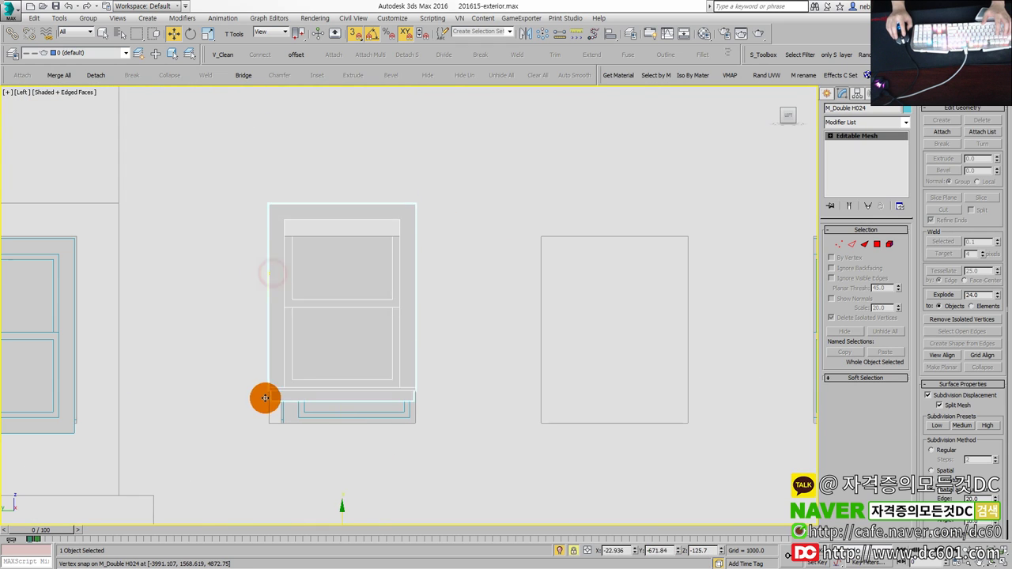
left_click_drag(272, 272, 272, 425)
Step: Instance-copy the window into the next empty opening and delete the extra rightmost copy
scroll(440, 290, "down", 2)
middle_click_drag(396, 327, 353, 243)
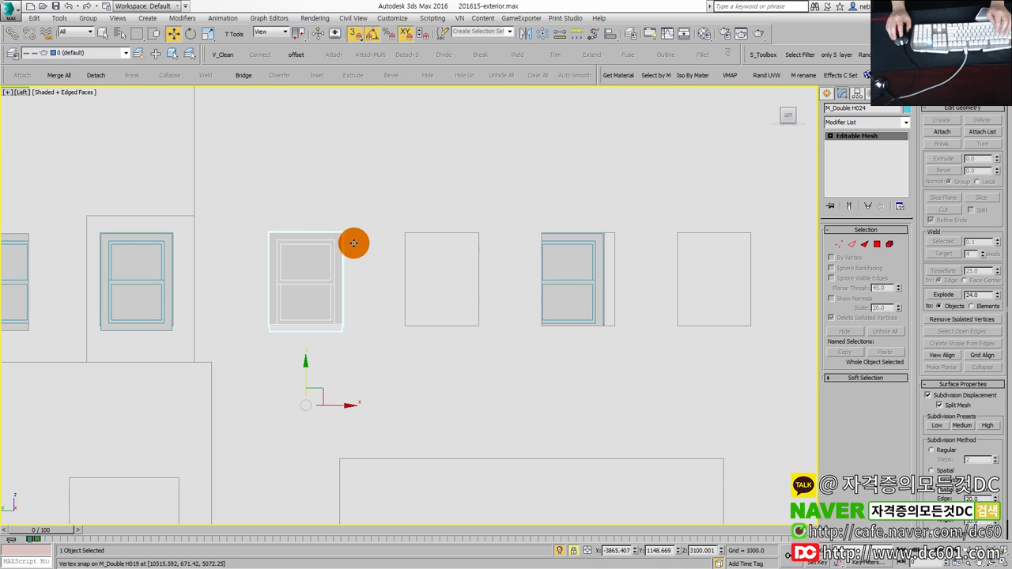
left_click_drag(343, 235, 427, 322, "shift")
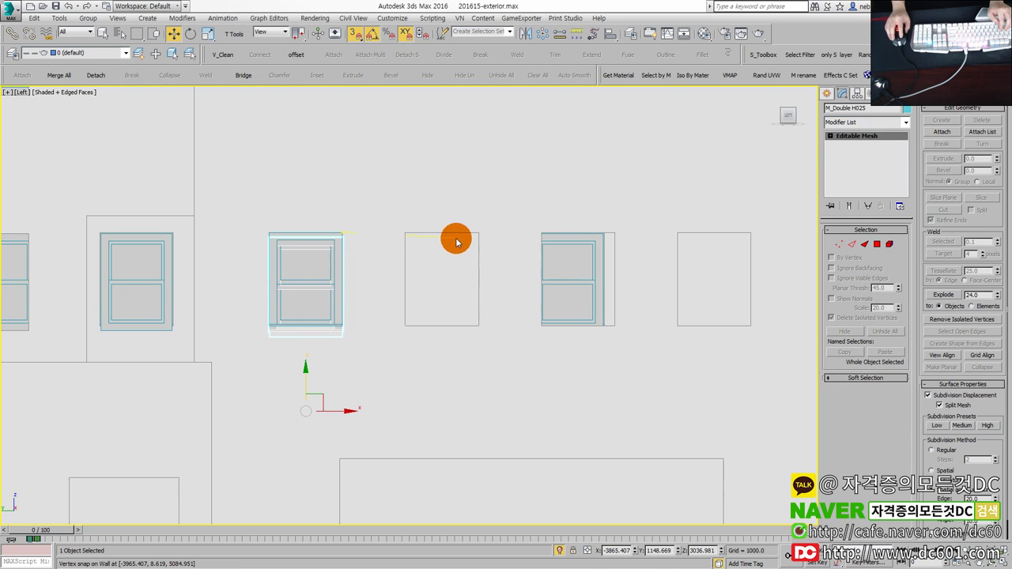
left_click(546, 337)
left_click(450, 300)
left_click(343, 249)
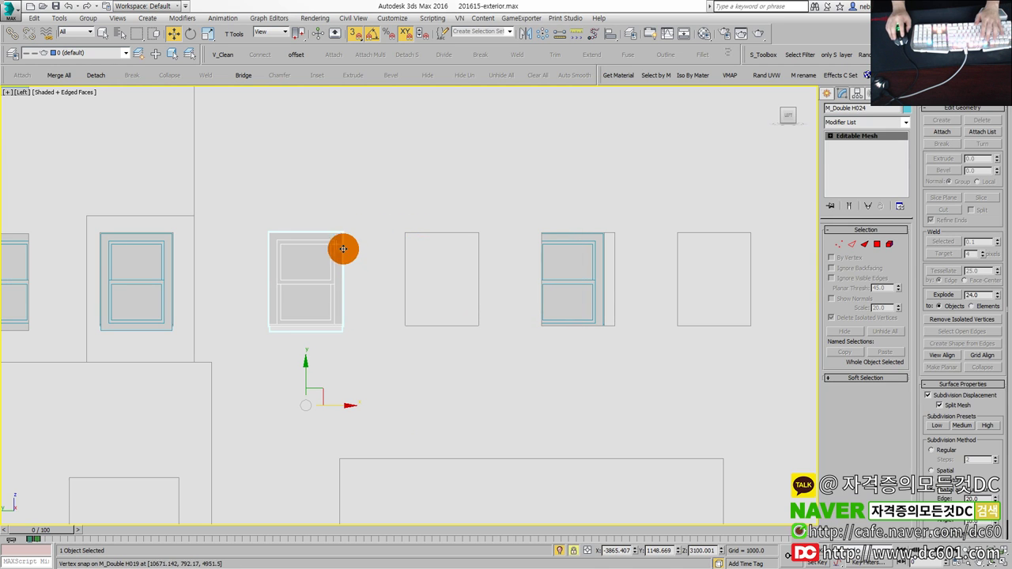
left_click_drag(343, 235, 479, 234, "shift")
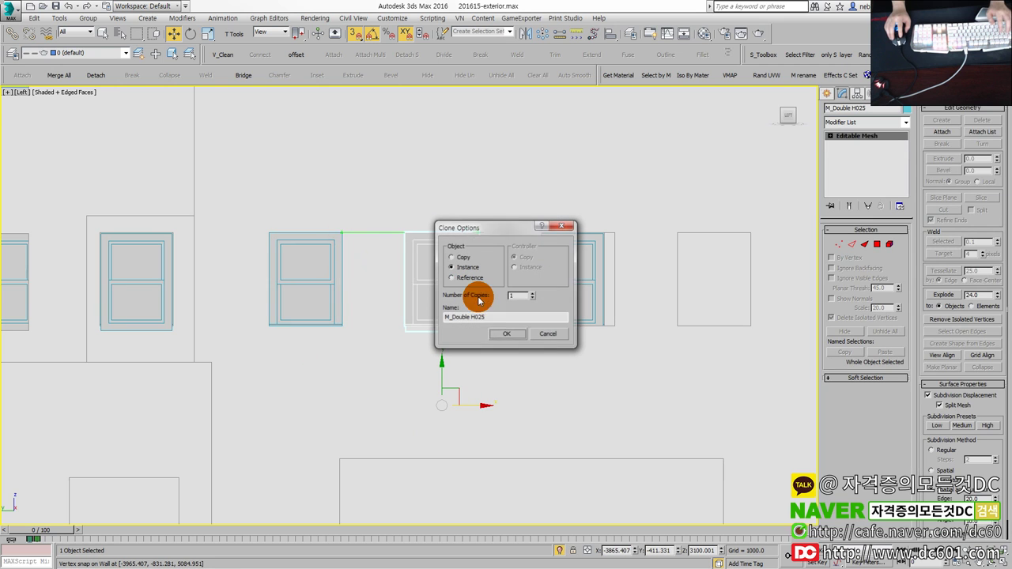
left_click(506, 335)
scroll(501, 334, "down", 2)
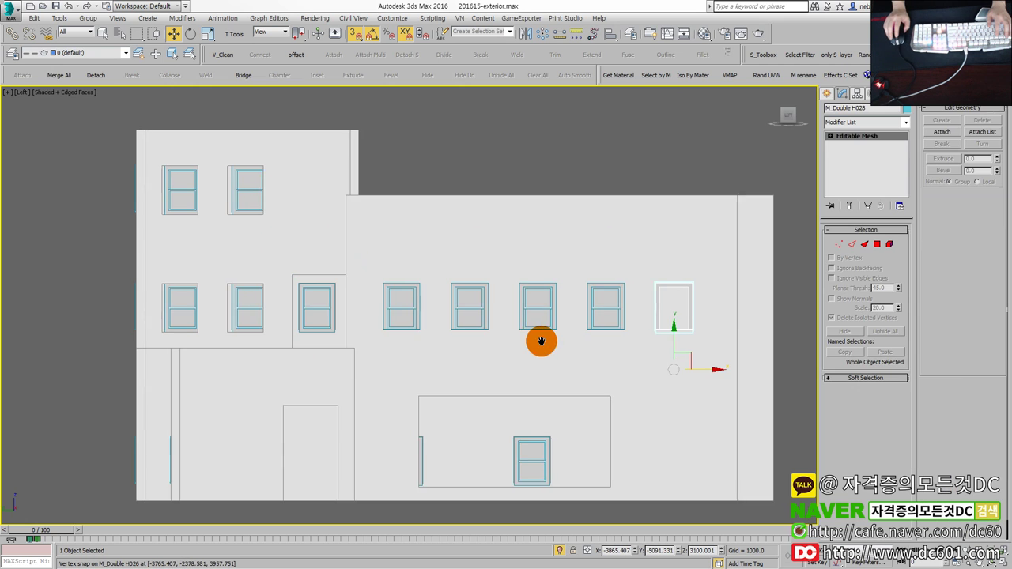
middle_click_drag(540, 343, 503, 343)
left_click(504, 343)
left_click(480, 282)
key("Delete")
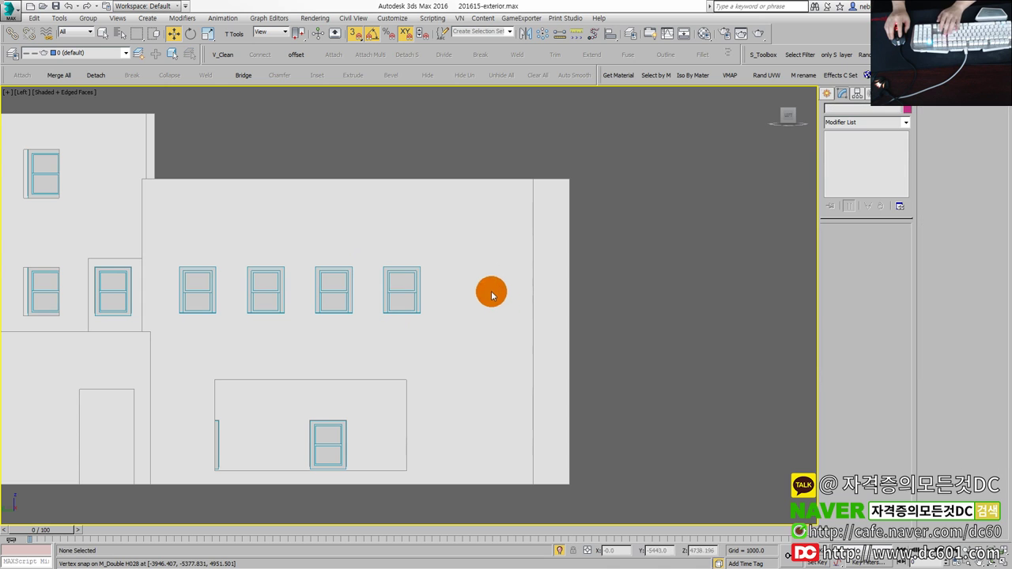
Step: Select the tower window and show the plan full-size from the Top view in wireframe
mouse_move(507, 479)
middle_mouse_down("alt")
mouse_move(530, 469)
mouse_move(442, 409)
mouse_move(484, 409)
mouse_move(470, 414)
middle_mouse_up("alt")
scroll(379, 351, "up", 3)
scroll(388, 350, "down", 3)
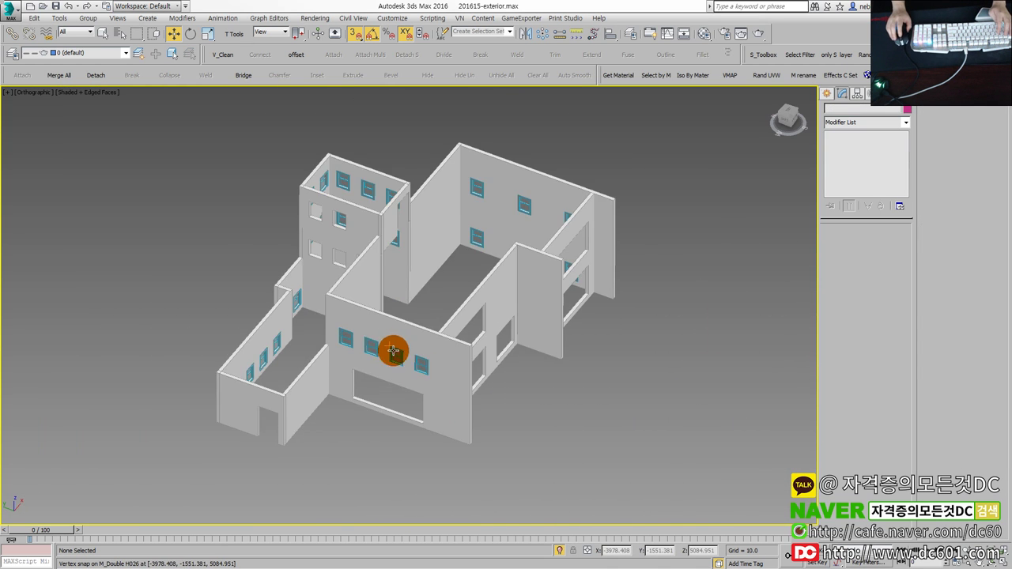
scroll(390, 294, "up", 2)
scroll(433, 197, "up", 2)
left_click(433, 197)
key("t")
key("F3")
scroll(454, 292, "down", 2)
scroll(287, 228, "up", 1)
left_click(324, 245)
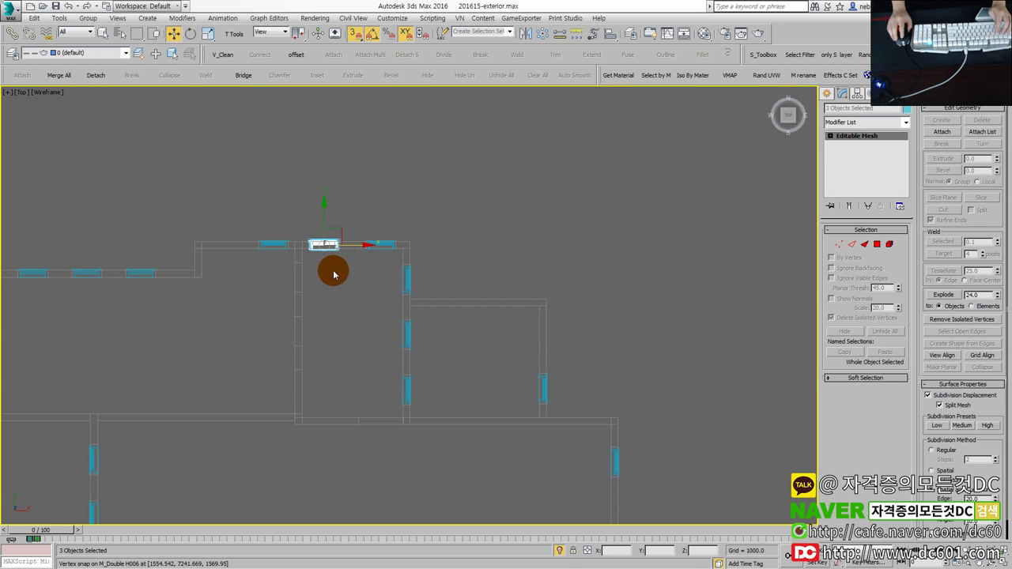
Step: Clone the window as 1 instance, rotate it 90° and vertex-snap it into the tower's side-wall opening
left_click_drag(341, 231, 336, 265, "shift")
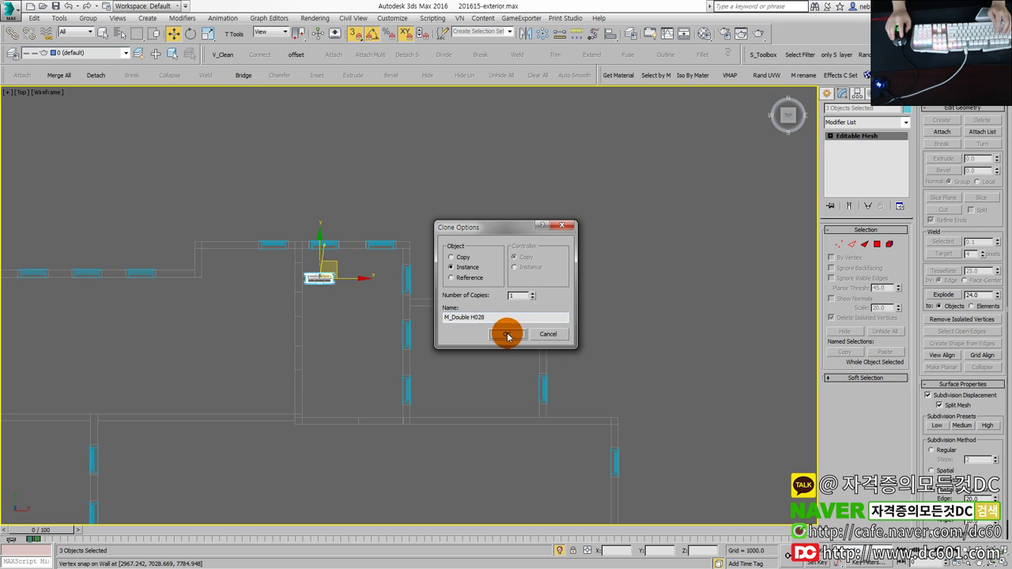
left_click(507, 336)
scroll(332, 301, "up", 3)
key("e")
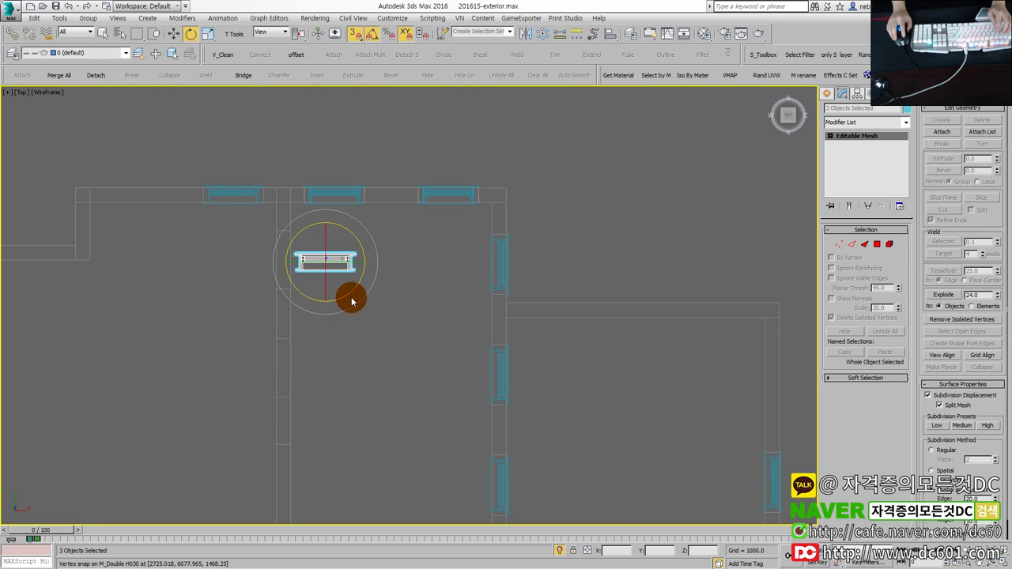
left_click_drag(352, 303, 363, 259)
scroll(305, 244, "up", 2)
key("w")
left_click_drag(406, 290, 277, 287)
scroll(267, 234, "up", 2)
left_click_drag(266, 215, 324, 236)
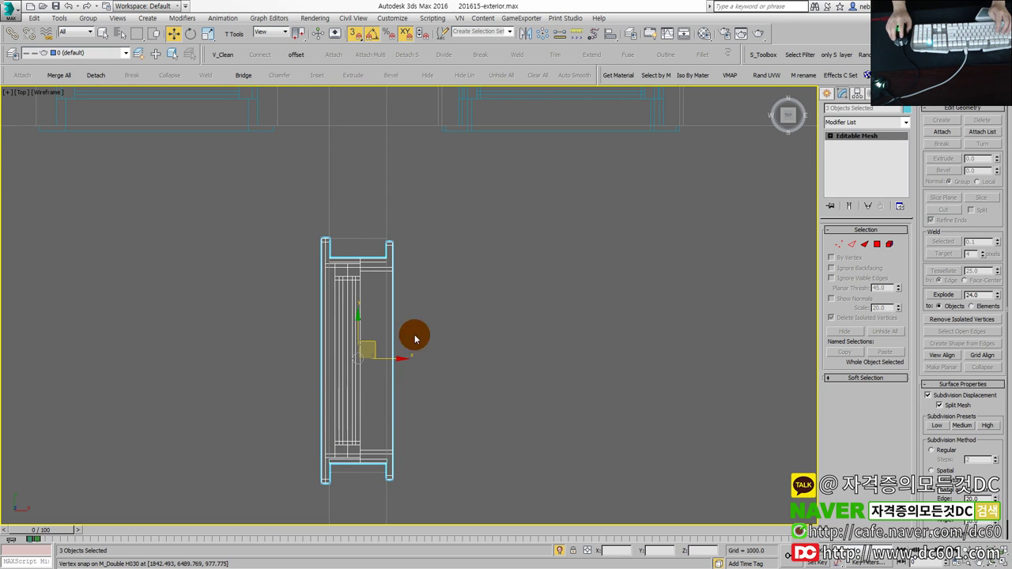
Step: Restore four viewports and orbit the 3D view to check the tower's side wall from above
key("alt+w")
key("alt+w")
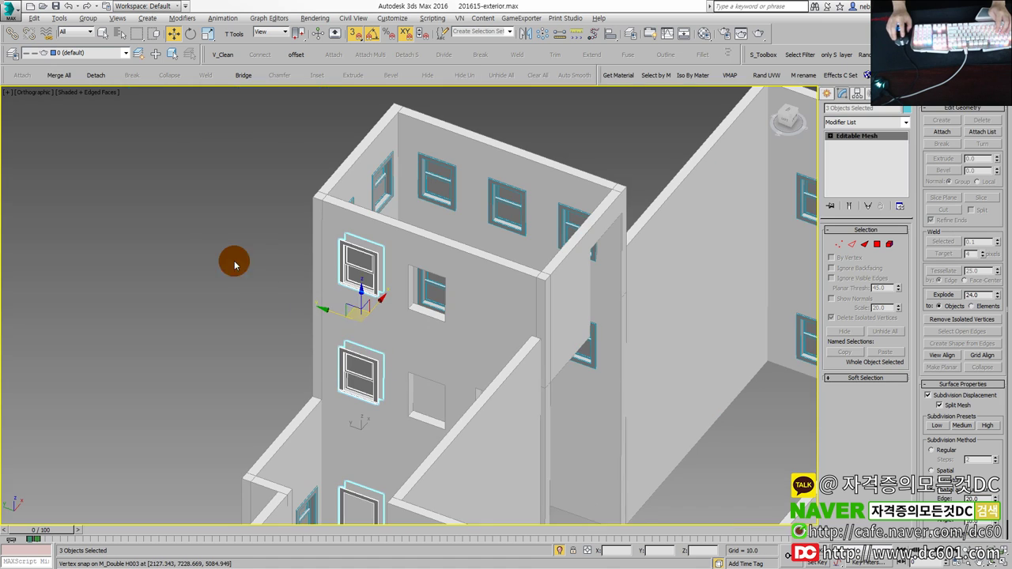
left_click(237, 253)
scroll(248, 242, "up", 1)
scroll(251, 254, "up", 2)
mouse_move(320, 370)
middle_mouse_down("alt")
mouse_move(293, 384)
mouse_move(211, 393)
mouse_move(229, 403)
mouse_move(380, 393)
middle_mouse_up("alt")
left_click(388, 448)
scroll(390, 444, "up", 2)
scroll(390, 444, "down", 3)
scroll(388, 436, "down", 3)
middle_click_drag(402, 424, 375, 402, "alt")
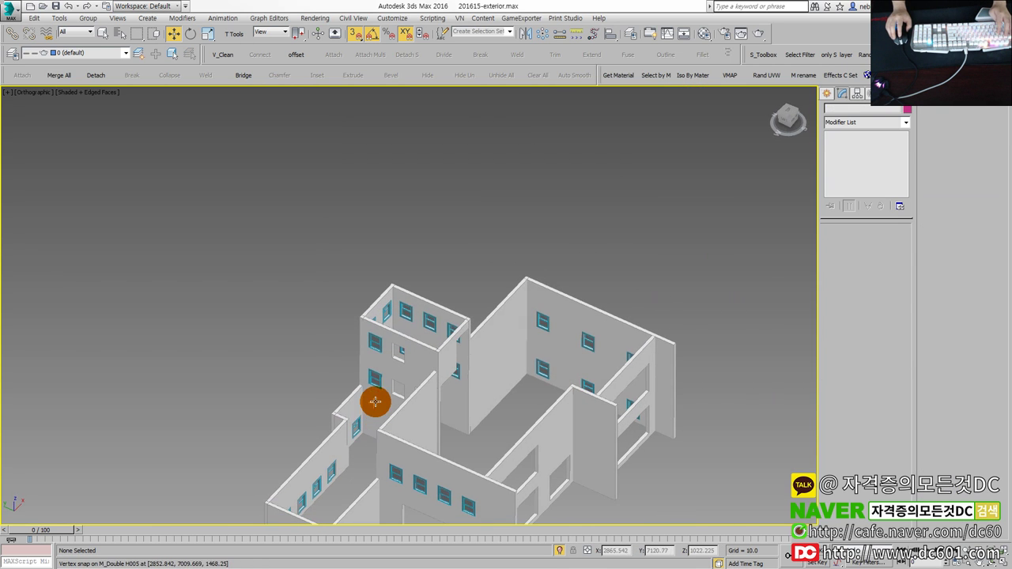
scroll(376, 332, "up", 2)
key("alt+w")
left_click(412, 278)
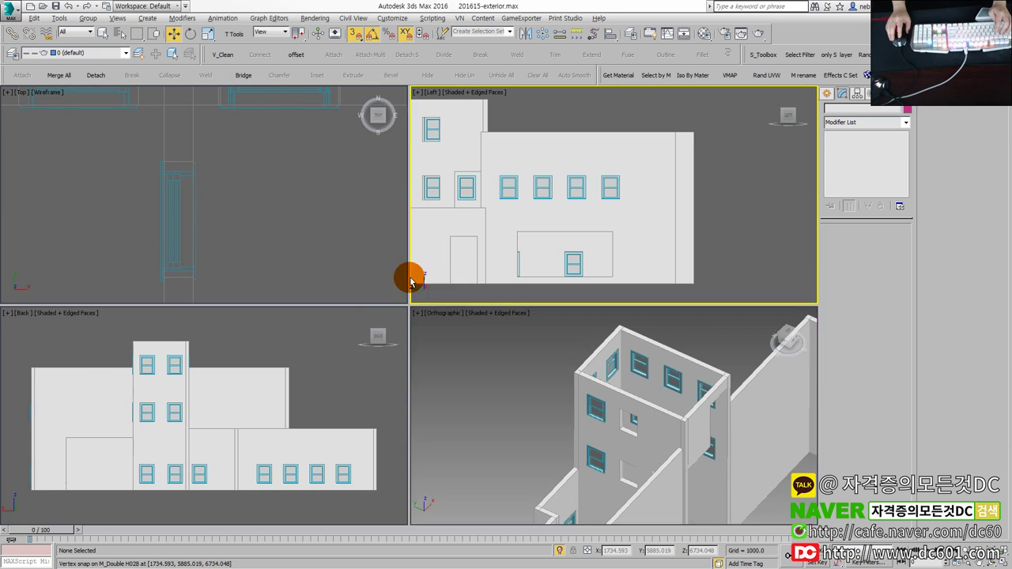
Step: Select the upper tower window in the maximized side elevation
key("alt+w")
scroll(314, 245, "up", 2)
scroll(314, 245, "up", 5)
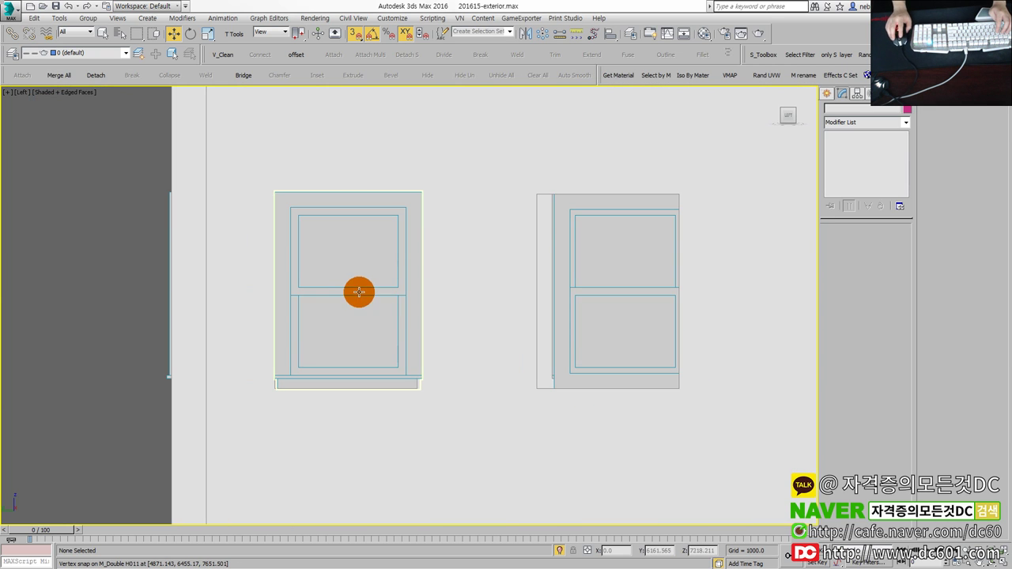
left_click(343, 324)
scroll(343, 324, "down", 2)
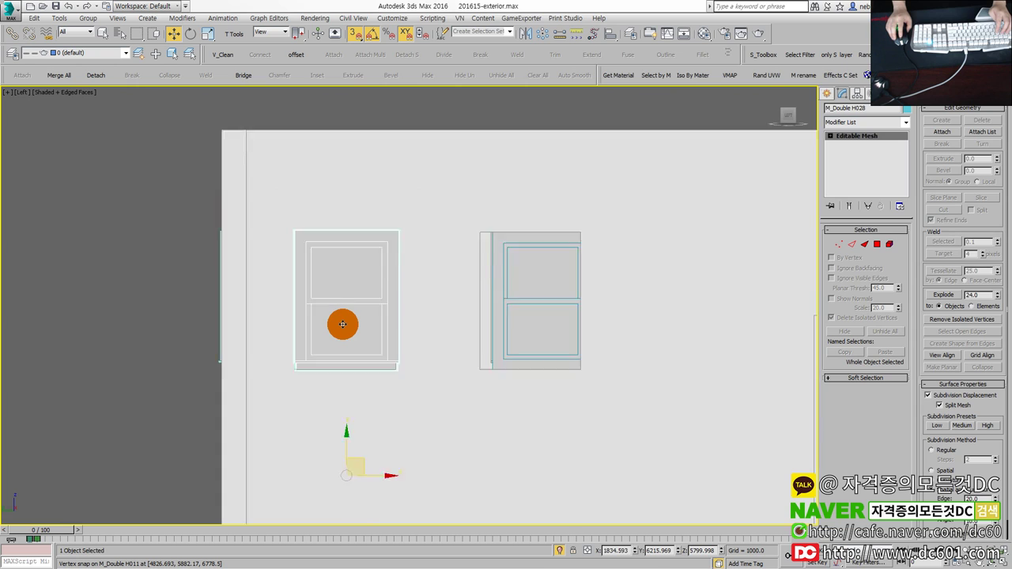
scroll(343, 324, "down", 2)
key("alt+w")
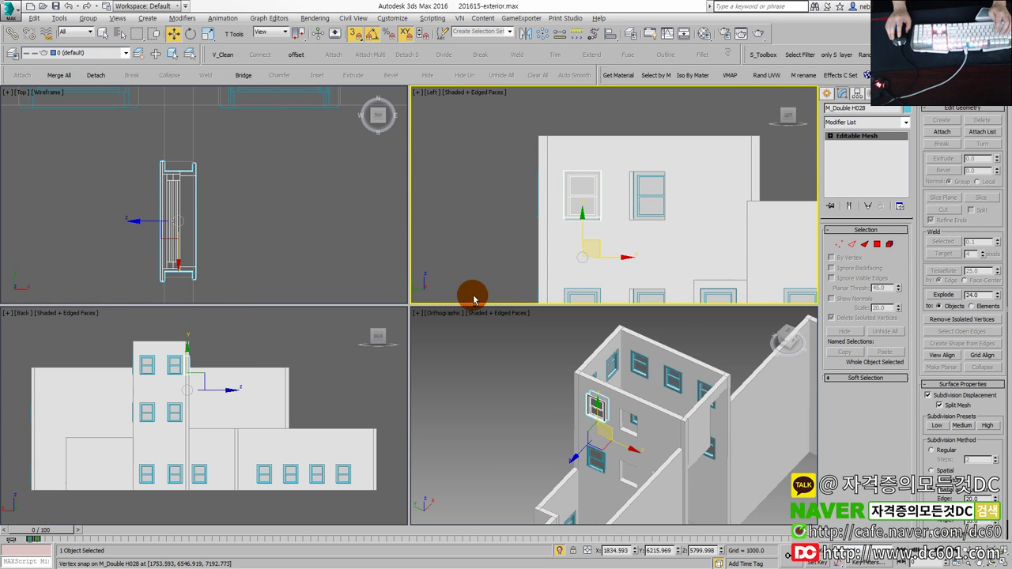
key("alt+w")
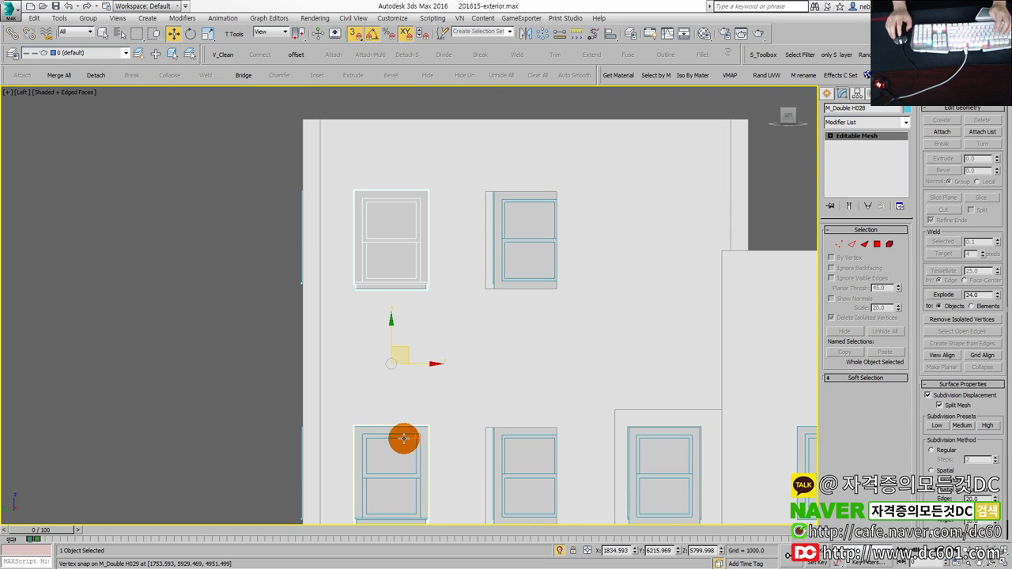
Step: Add the lower tower window and snap both toward the neighbouring window's edge
middle_click_drag(403, 438, 437, 304)
left_click(417, 351, "ctrl")
scroll(436, 300, "up", 5)
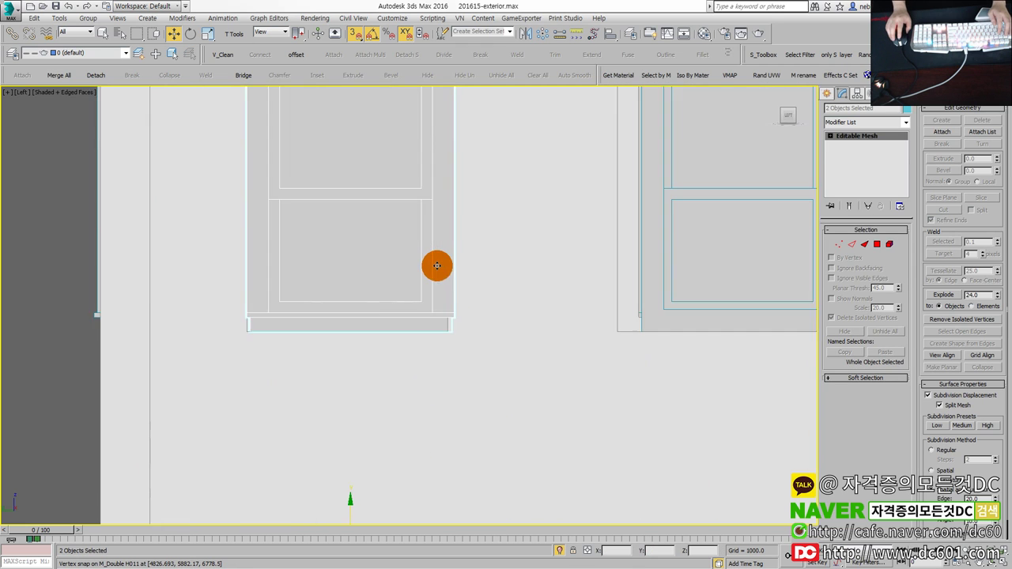
scroll(462, 337, "up", 4)
mouse_move(447, 393)
left_mouse_down()
mouse_move(457, 353)
mouse_move(455, 375)
left_mouse_up()
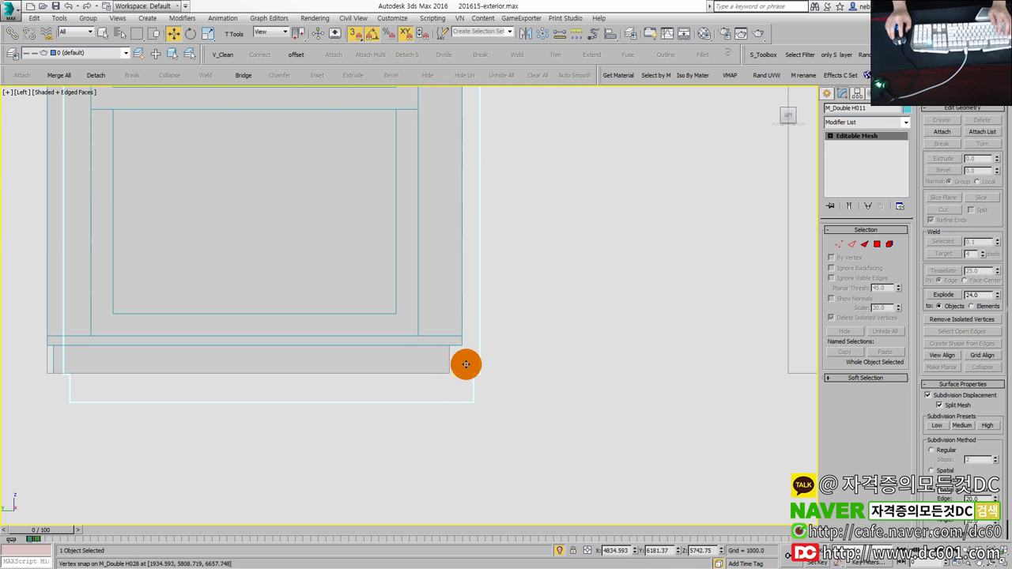
scroll(467, 363, "down", 3)
scroll(466, 362, "down", 5)
left_click(178, 295)
key("alt+w")
Step: Snap the two tower windows down and across to align with the left neighbour's frame
key("alt+w")
left_click_drag(334, 355, 181, 219)
key("alt+w")
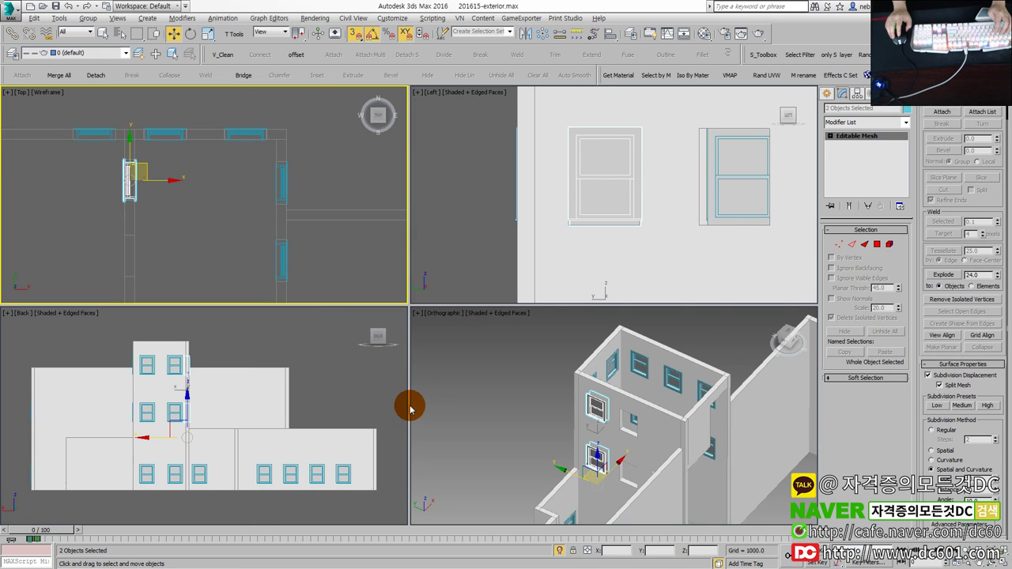
key("alt+w")
scroll(519, 276, "up", 3)
scroll(514, 345, "up", 2)
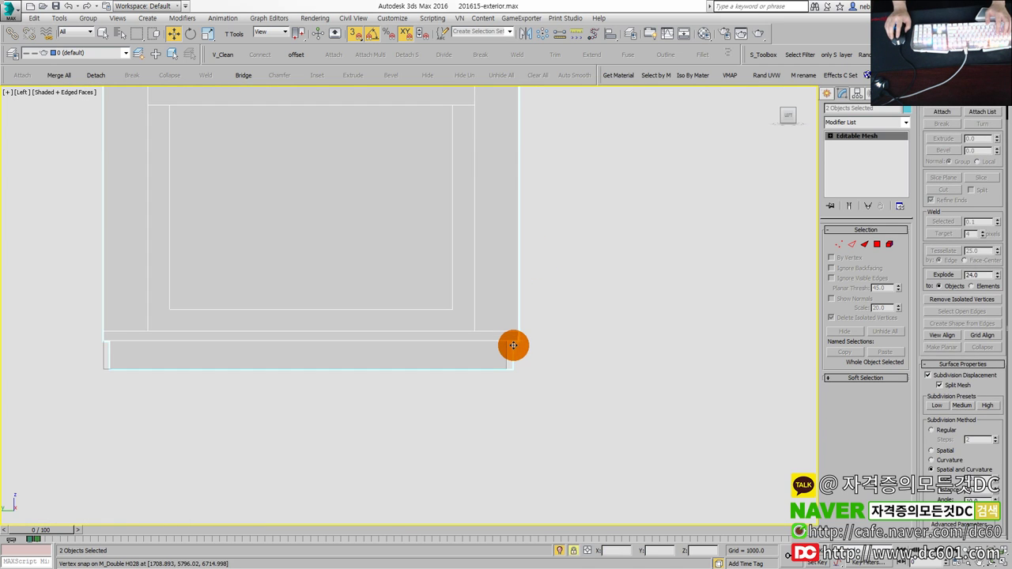
left_click_drag(514, 343, 514, 370)
scroll(522, 353, "down", 5)
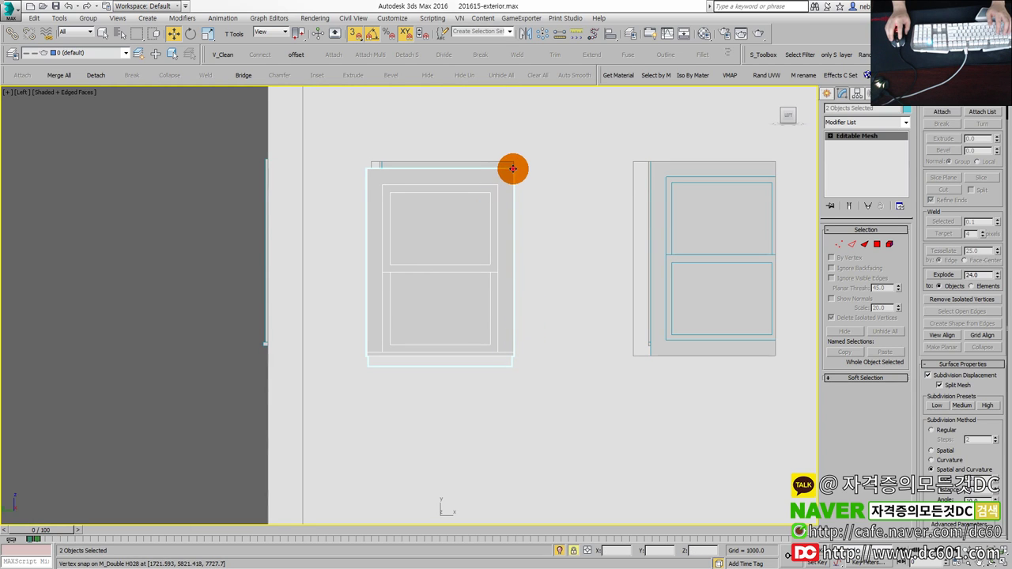
mouse_move(513, 169)
left_mouse_down()
mouse_move(616, 183)
mouse_move(511, 162)
mouse_move(232, 189)
mouse_move(554, 159)
mouse_move(495, 158)
mouse_move(519, 163)
mouse_move(504, 161)
left_mouse_up()
Step: Orbit the 3D view to check the tower windows and the tops of the walls
key("alt+w")
key("alt+w")
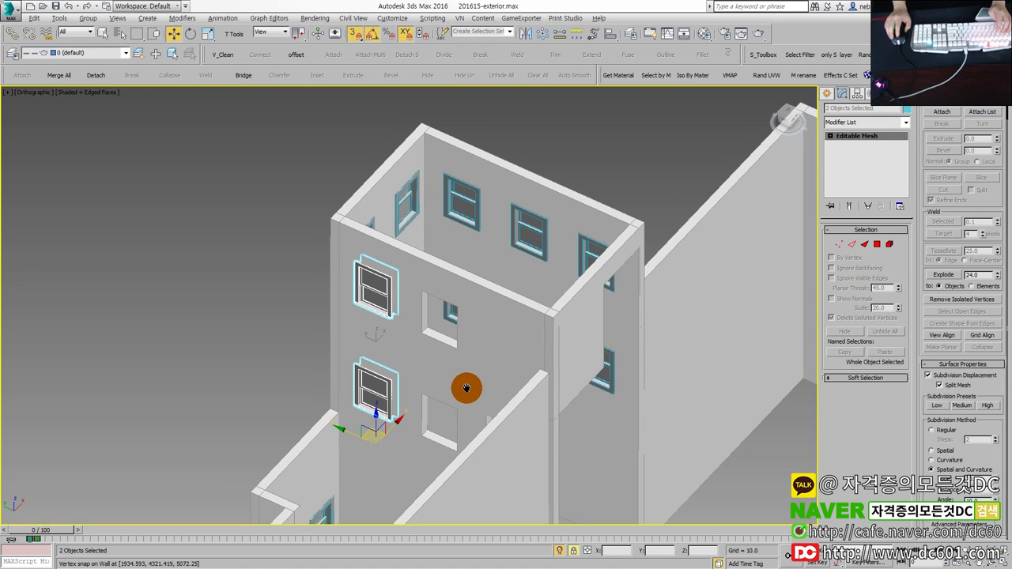
scroll(467, 372, "up", 3)
middle_click_drag(450, 316, 371, 290)
scroll(389, 291, "down", 5)
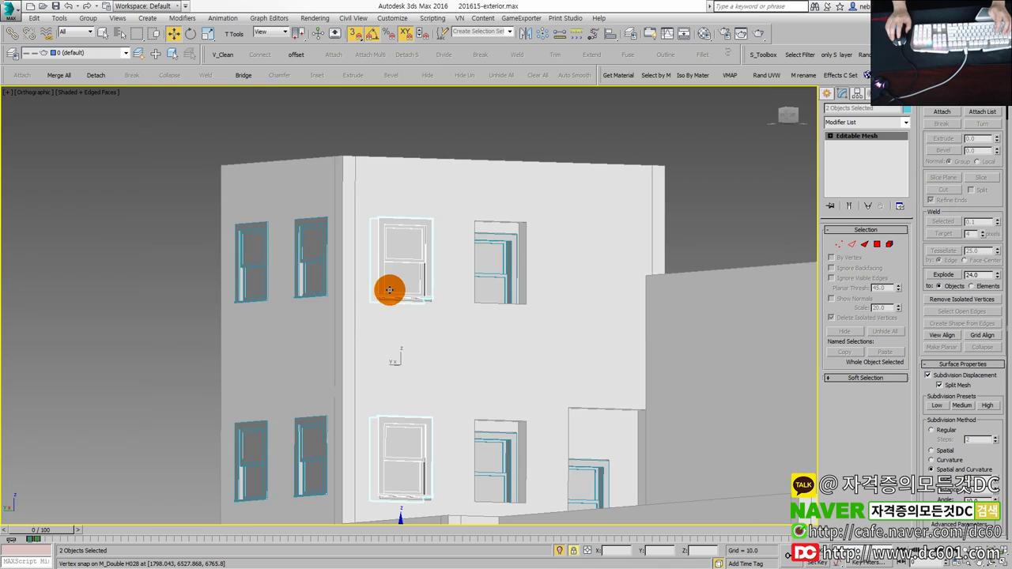
mouse_move(388, 289)
middle_mouse_down("alt")
mouse_move(402, 306)
mouse_move(377, 317)
middle_mouse_up("alt")
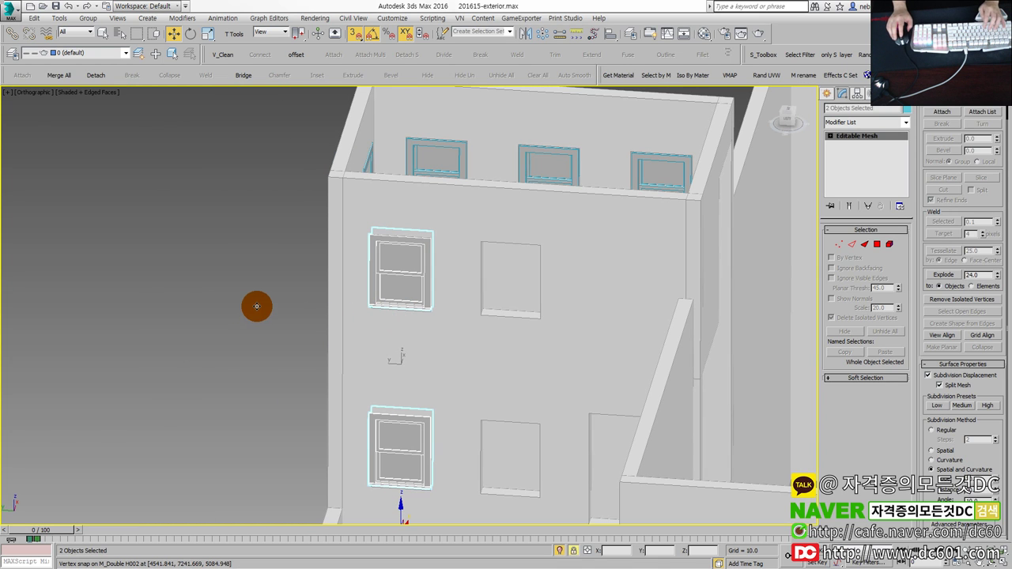
middle_click_drag(255, 303, 302, 241)
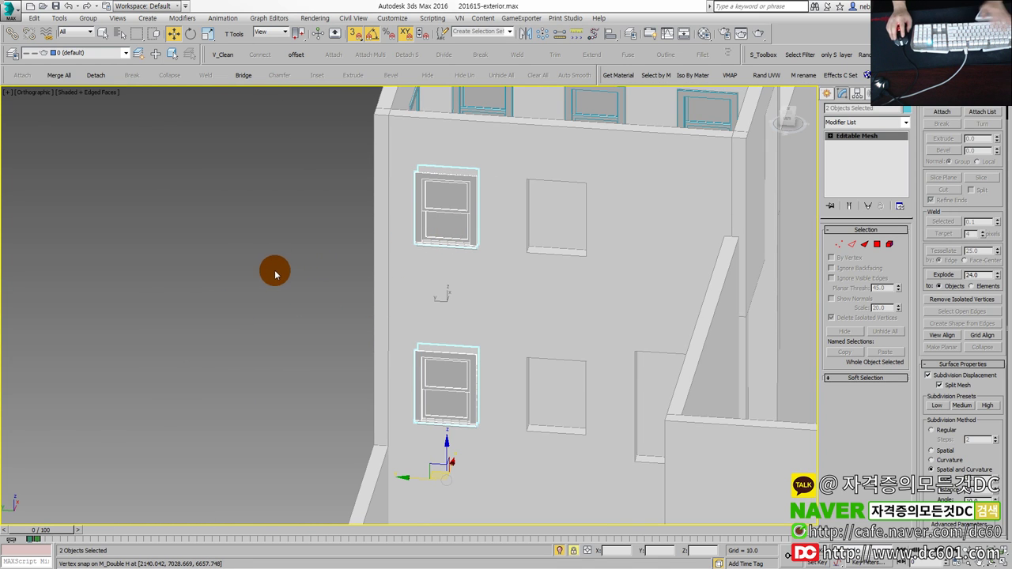
left_click(269, 270)
scroll(427, 365, "down", 3)
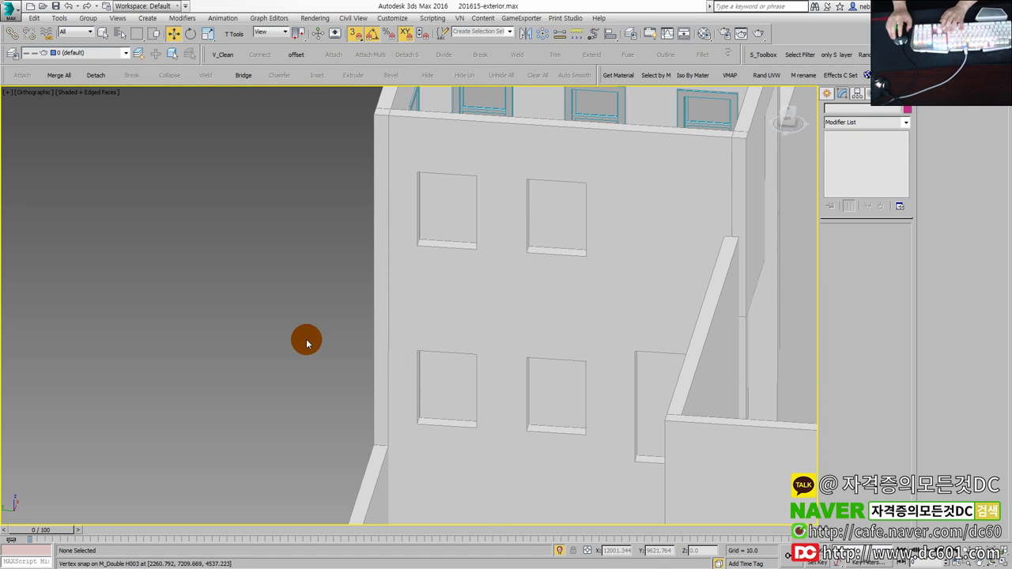
scroll(305, 339, "down", 2)
middle_click_drag(345, 323, 287, 332, "alt")
scroll(287, 333, "up", 2)
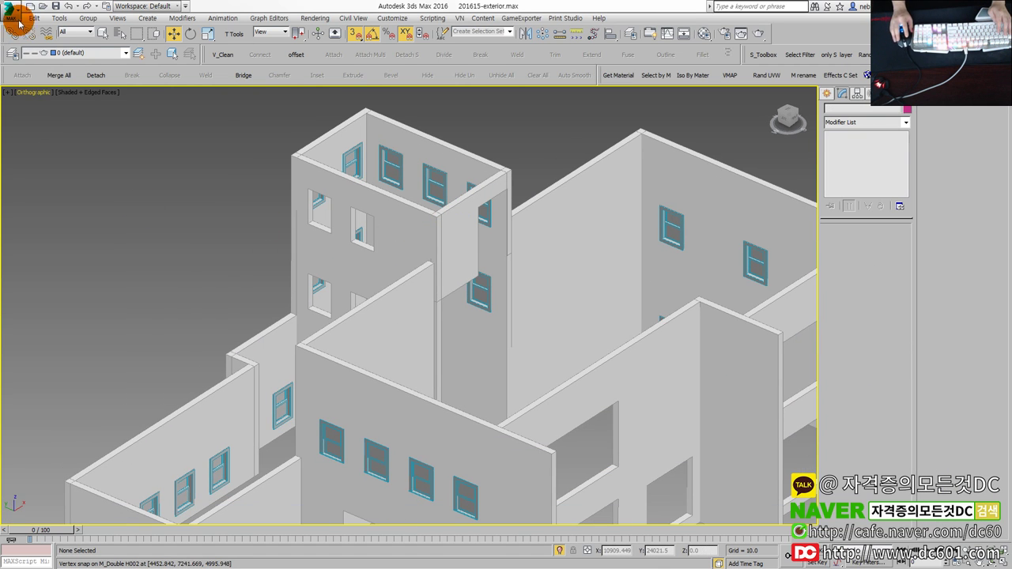
Step: Merge a window model from its 3DS file and move it out beside the building
left_click(11, 10)
left_click(29, 150)
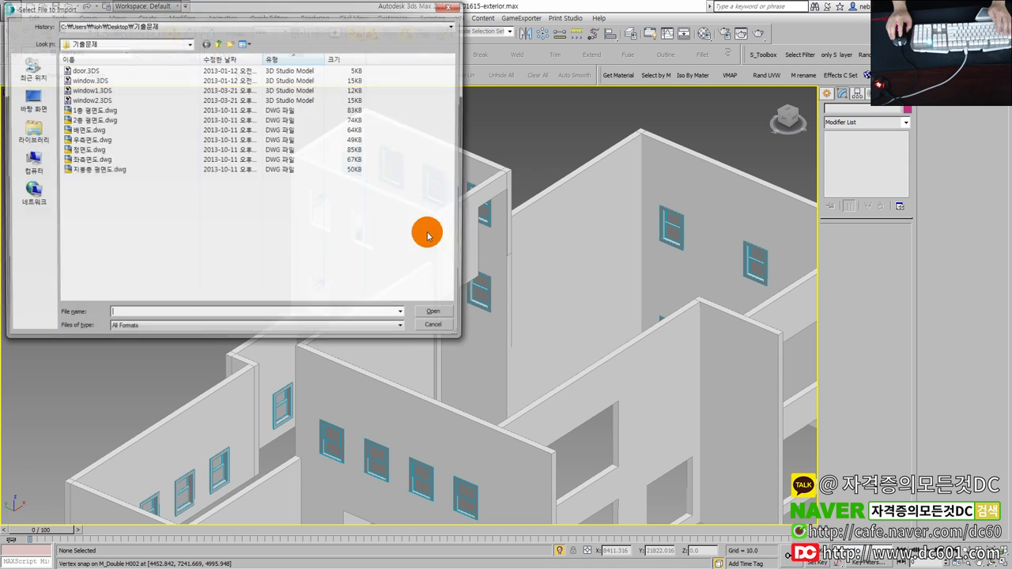
left_click(89, 80)
double_click(93, 90)
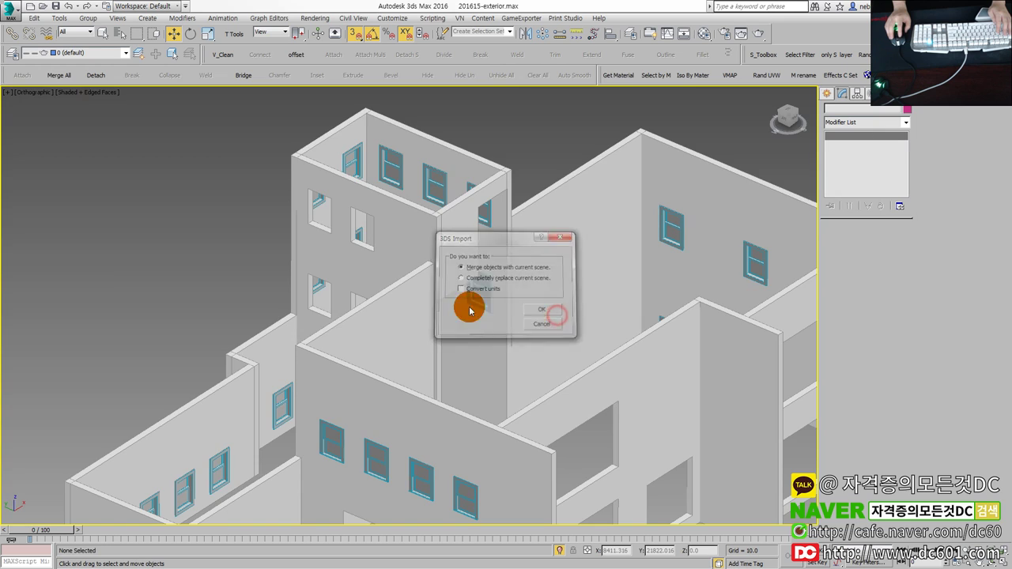
left_click(543, 309)
key("z")
scroll(402, 298, "down", 4)
scroll(408, 297, "down", 4)
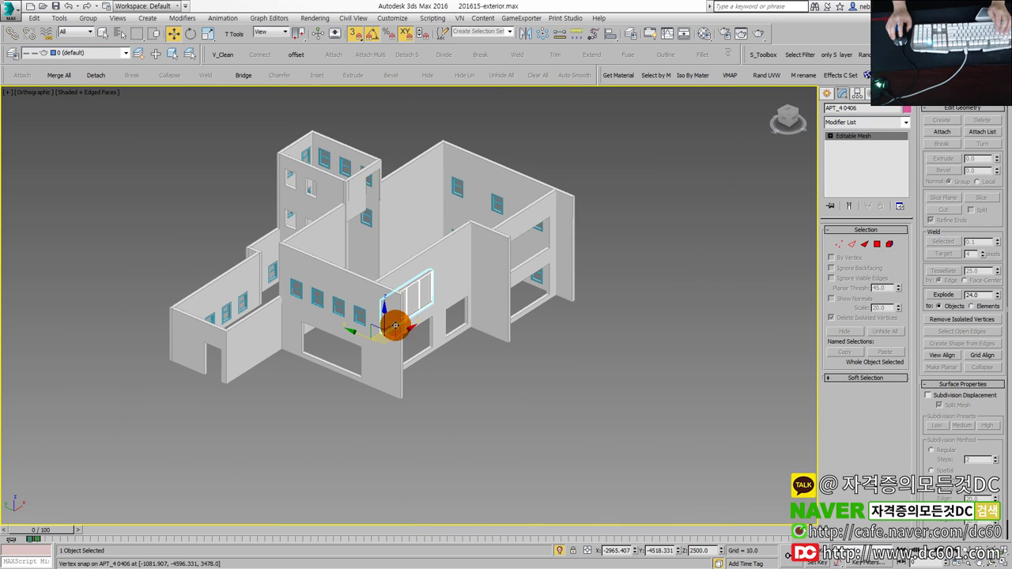
left_click_drag(365, 335, 585, 395)
left_click(585, 391)
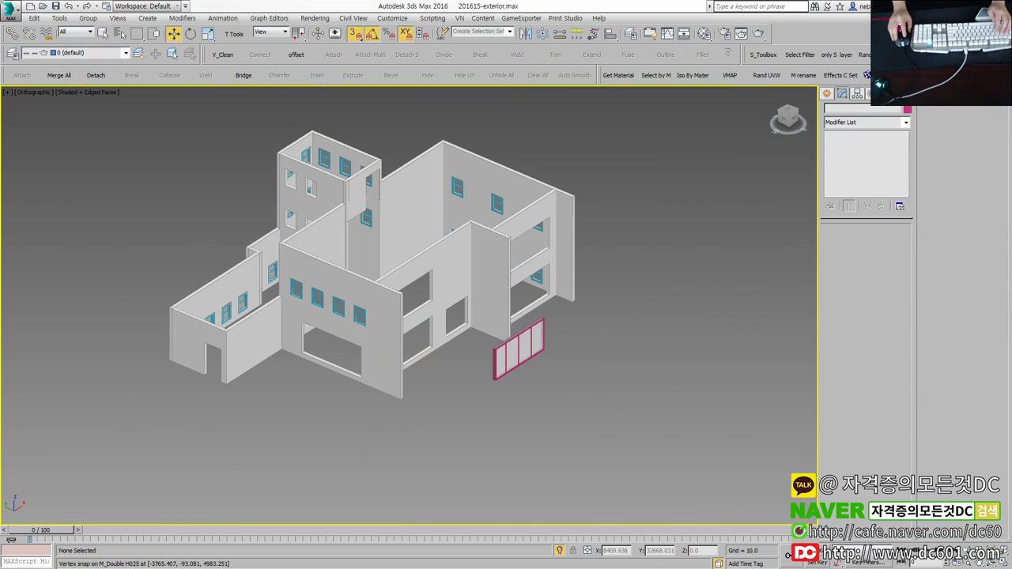
Step: Merge the M_Casement window from its 3DS file and move it aside from the building
left_click(12, 11)
left_click(47, 154)
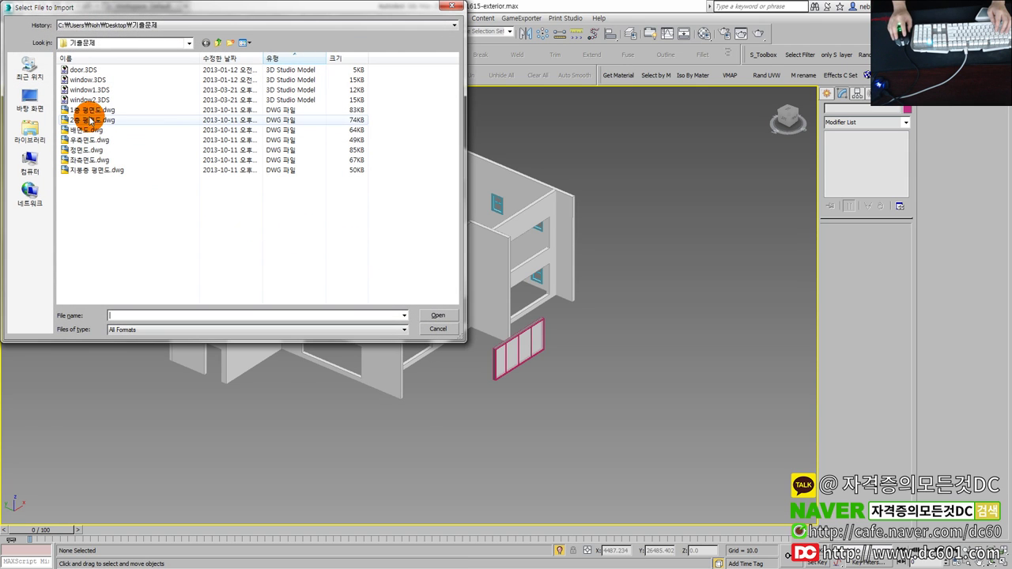
double_click(91, 101)
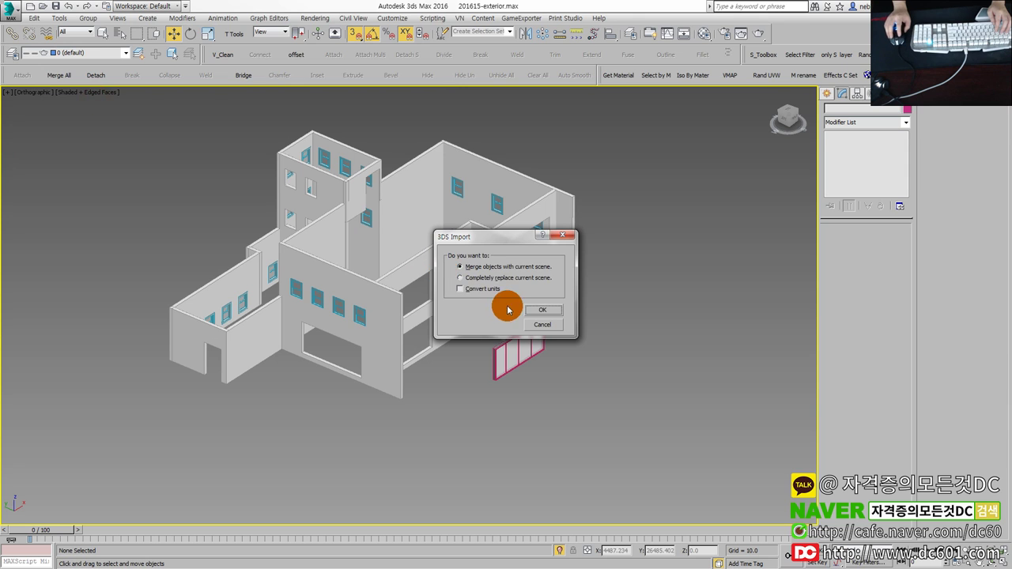
left_click(553, 311)
key("z")
scroll(429, 308, "down", 5)
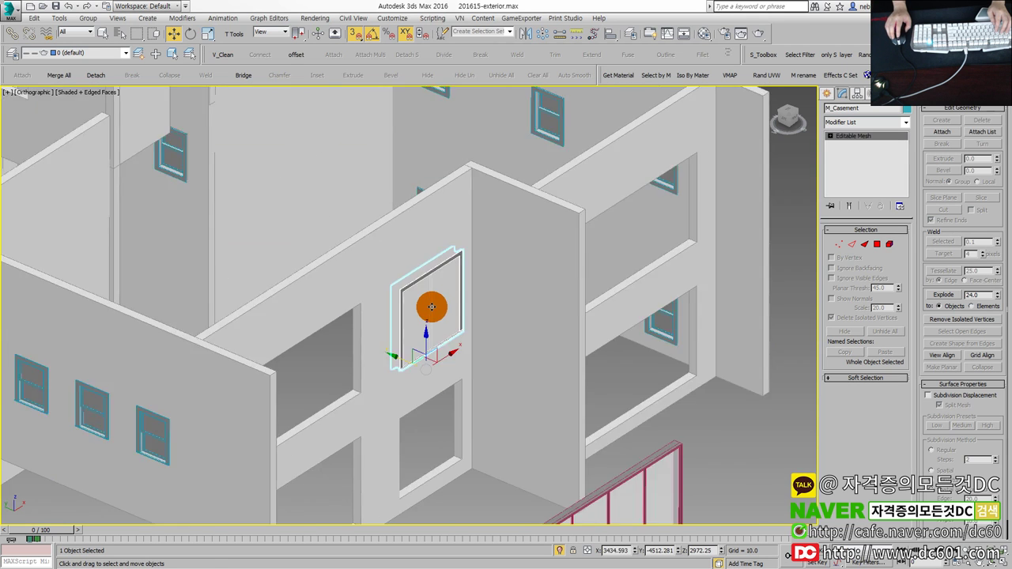
scroll(420, 324, "down", 2)
left_click_drag(417, 333, 655, 440)
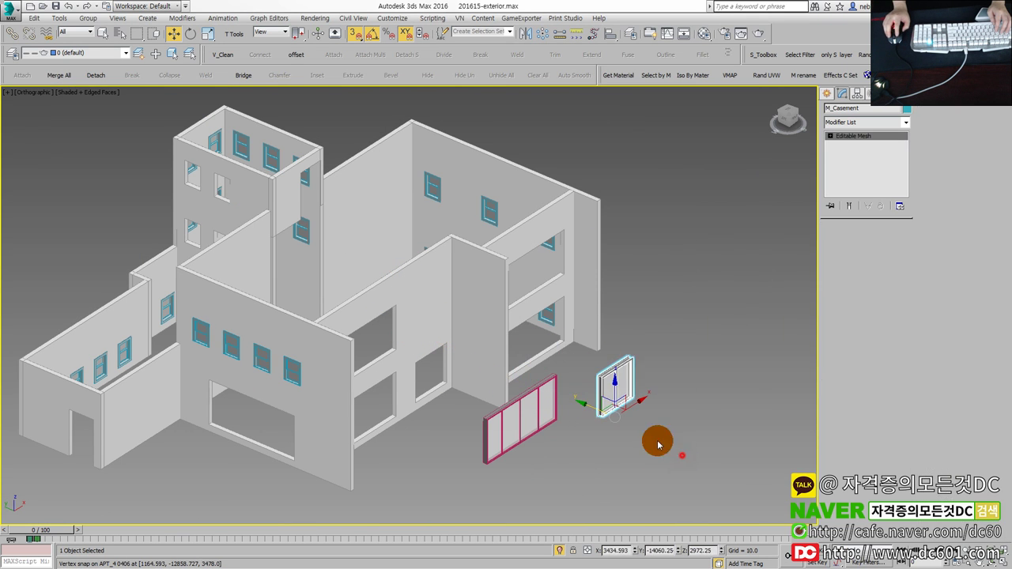
Step: Maximize the Top view and select the double-hung window
left_click(76, 143)
scroll(269, 227, "up", 2)
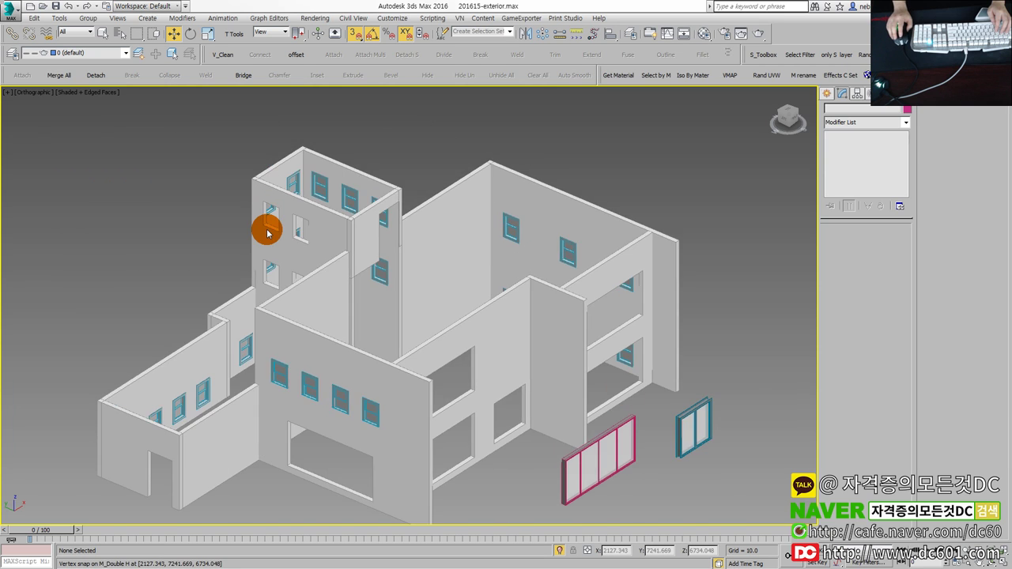
scroll(280, 212, "up", 3)
scroll(350, 226, "down", 1)
key("alt+w")
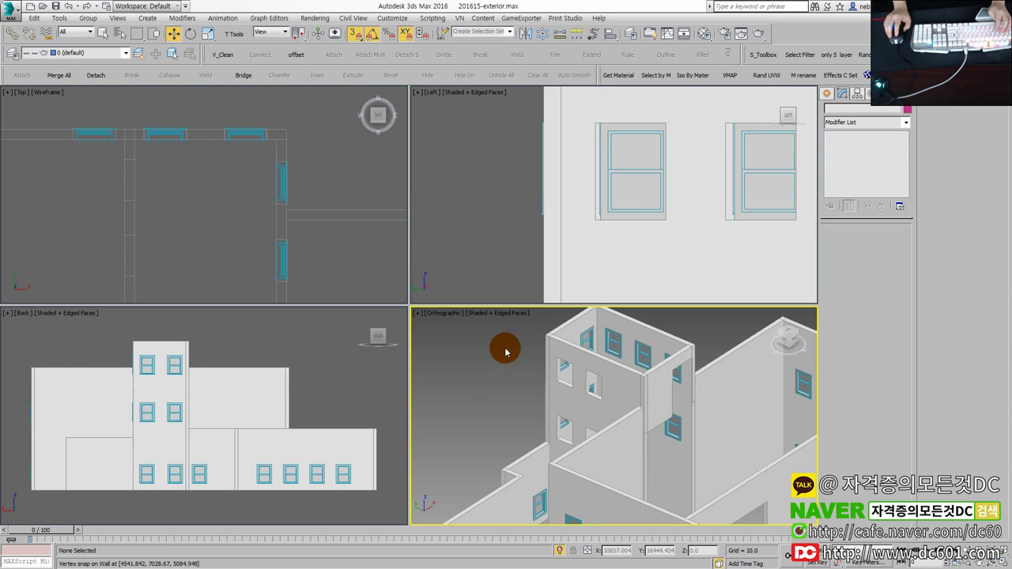
left_click(626, 196)
key("alt+w")
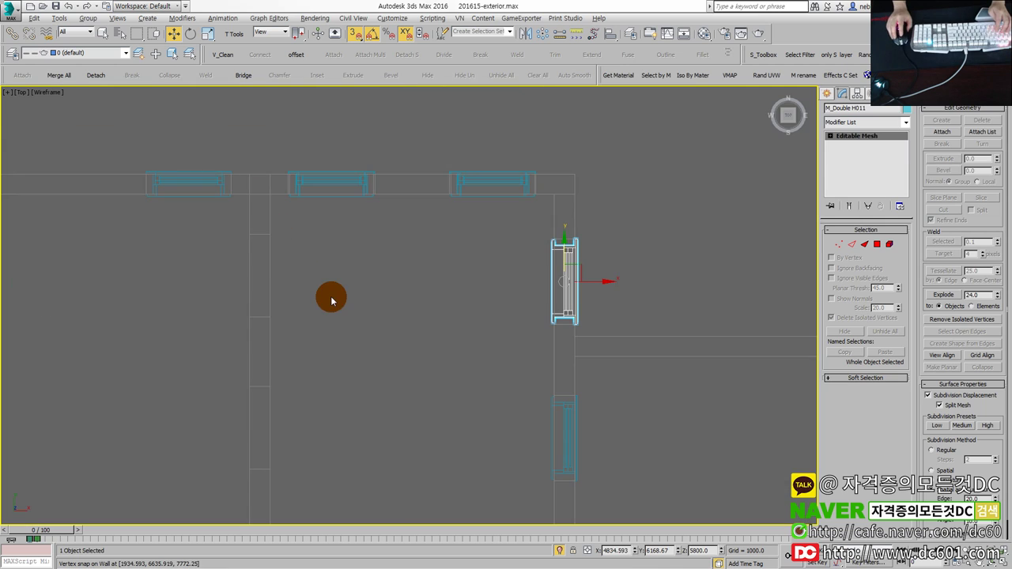
left_click(384, 307)
left_click(566, 269)
left_click(457, 295)
scroll(257, 207, "up", 2)
left_click(370, 158)
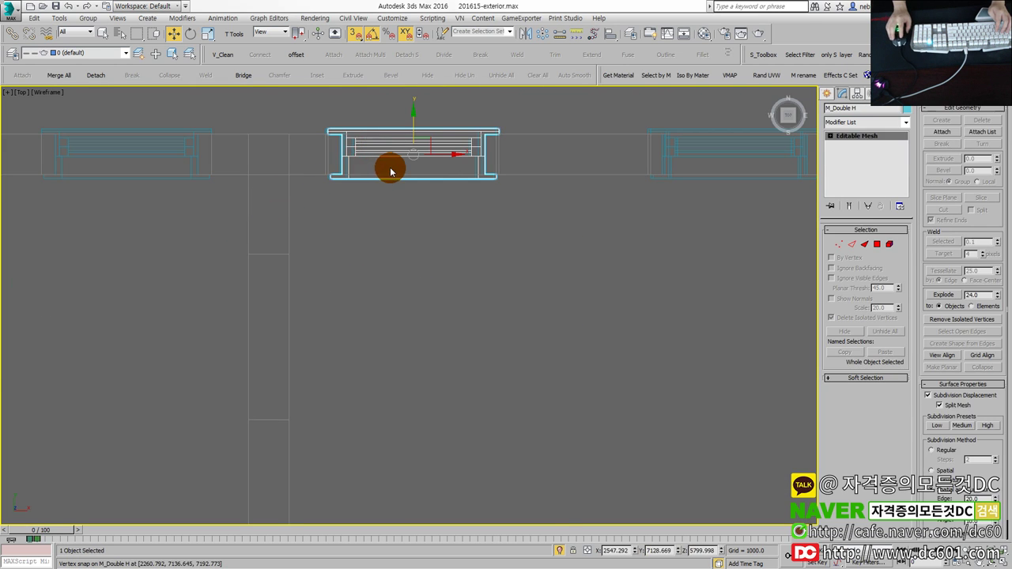
scroll(459, 91, "up", 2)
scroll(461, 111, "down", 1)
scroll(461, 119, "down", 2)
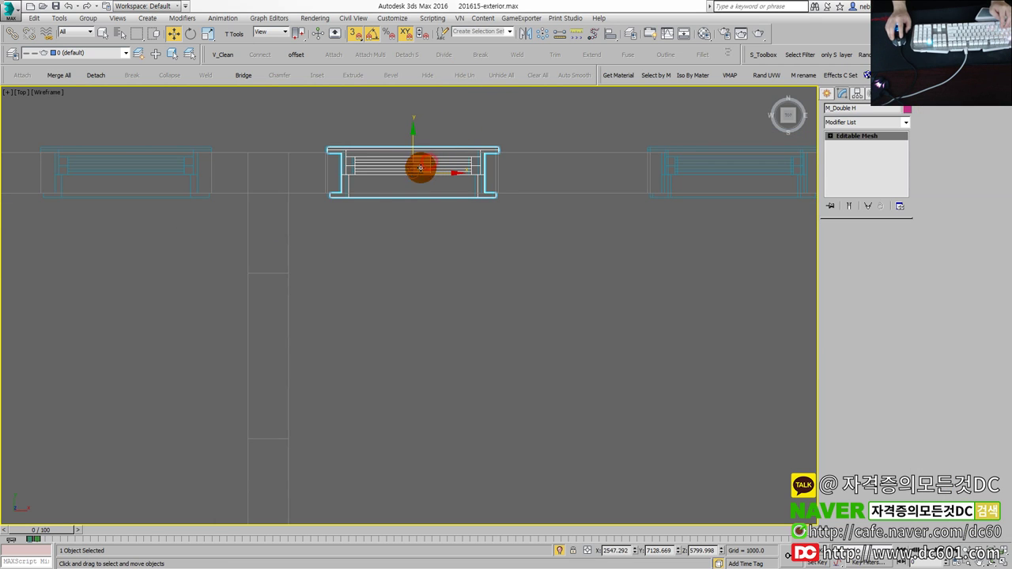
Step: Clone the double-hung window as an independent Copy and rotate it 90° toward the side wall
left_click_drag(412, 172, 249, 308, "shift")
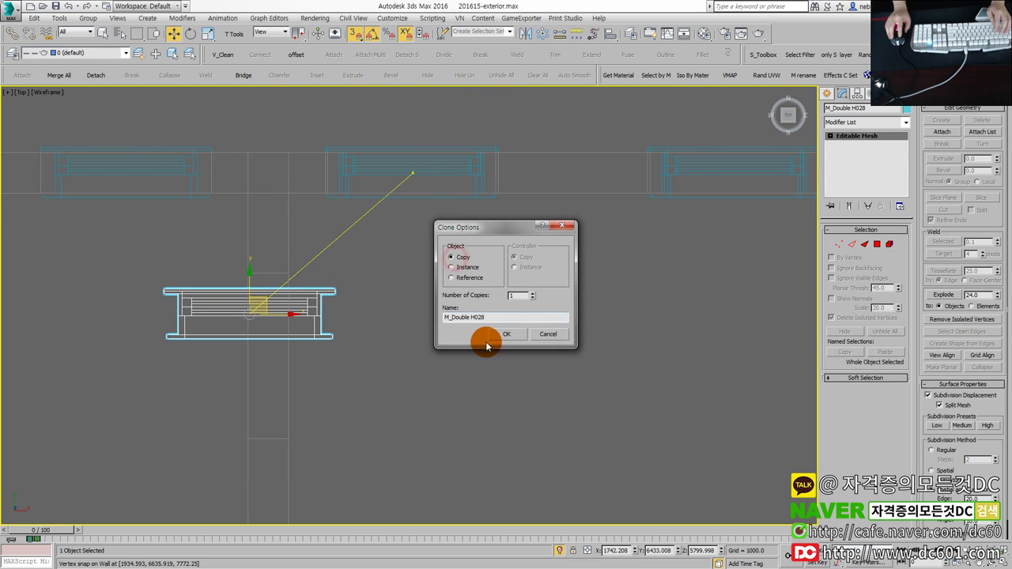
left_click(487, 338)
key("e")
mouse_move(264, 355)
left_mouse_down()
mouse_move(299, 307)
mouse_move(267, 351)
left_mouse_up()
Step: Vertex-snap the copied window M_Double H028 into the tower's side-wall opening
key("w")
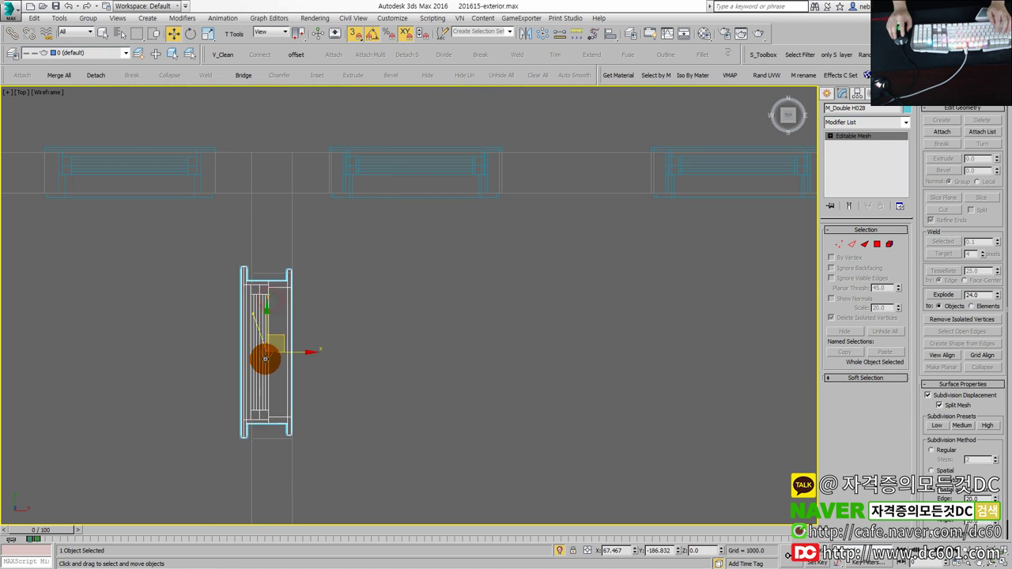
scroll(253, 298, "up", 2)
left_click_drag(231, 261, 253, 245)
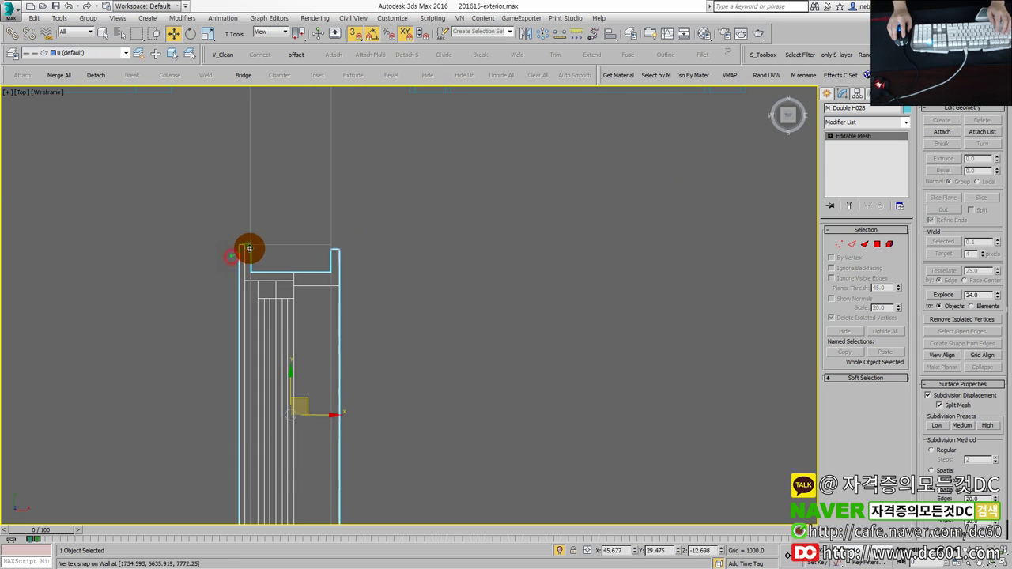
scroll(242, 356, "down", 2)
scroll(277, 427, "up", 2)
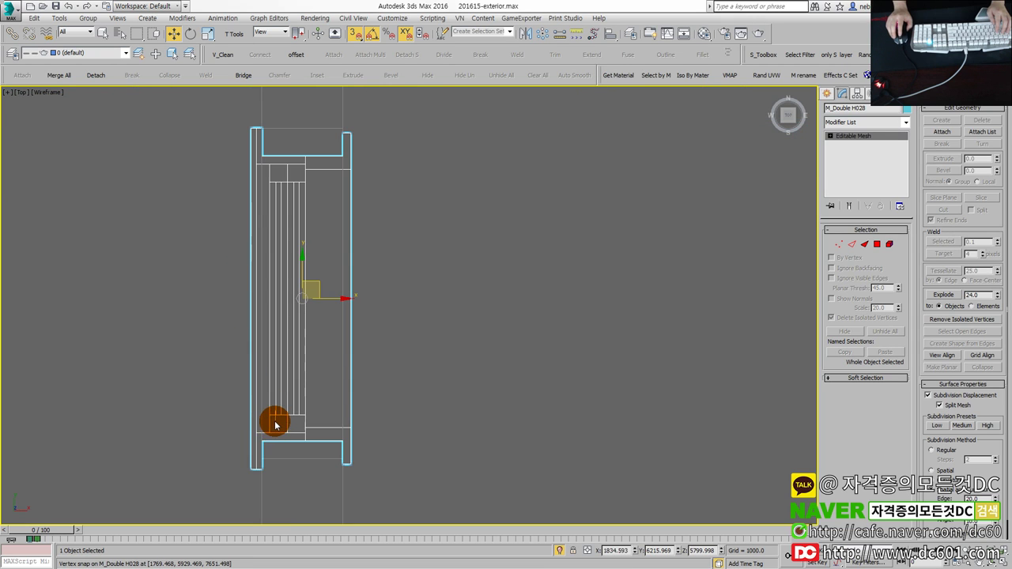
key("alt+w")
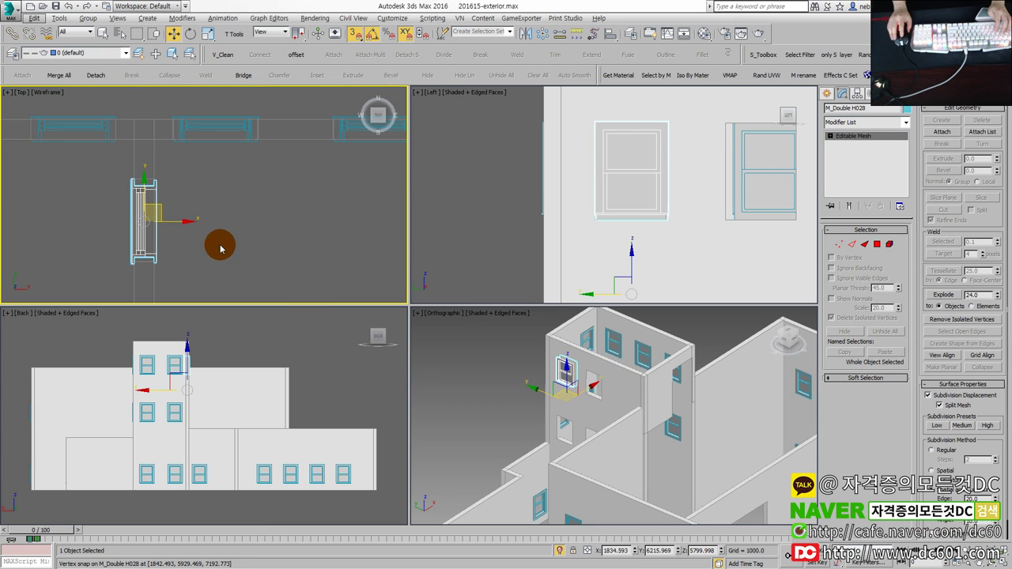
key("alt+w")
mouse_move(245, 309)
left_mouse_down()
mouse_move(256, 289)
mouse_move(248, 169)
left_mouse_up()
left_click(418, 181)
key("alt+w")
key("alt+w")
right_click(350, 282)
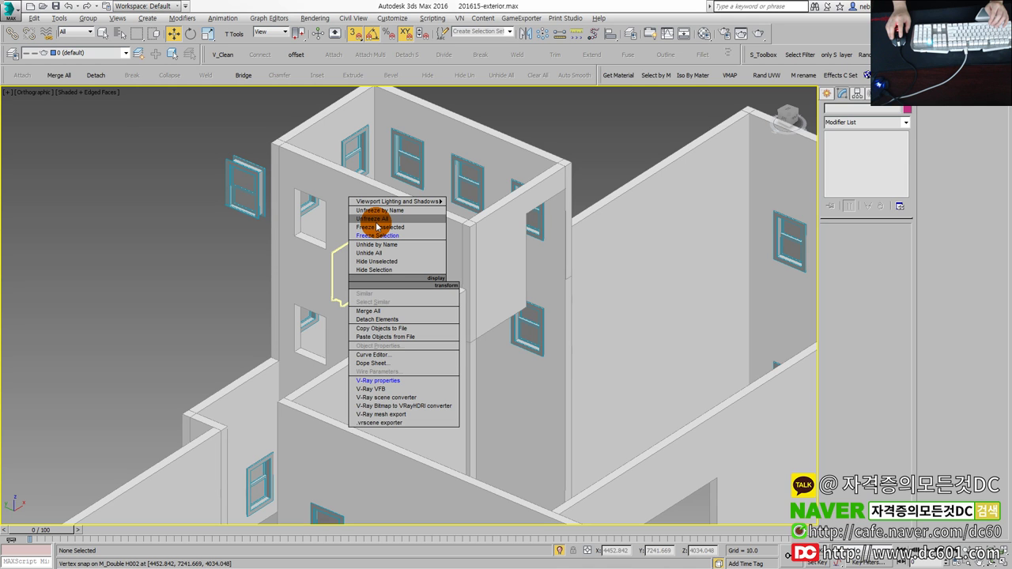
Step: Unhide all objects, frame the whole building, and check the windows in the Left view
left_click(374, 257)
key("z")
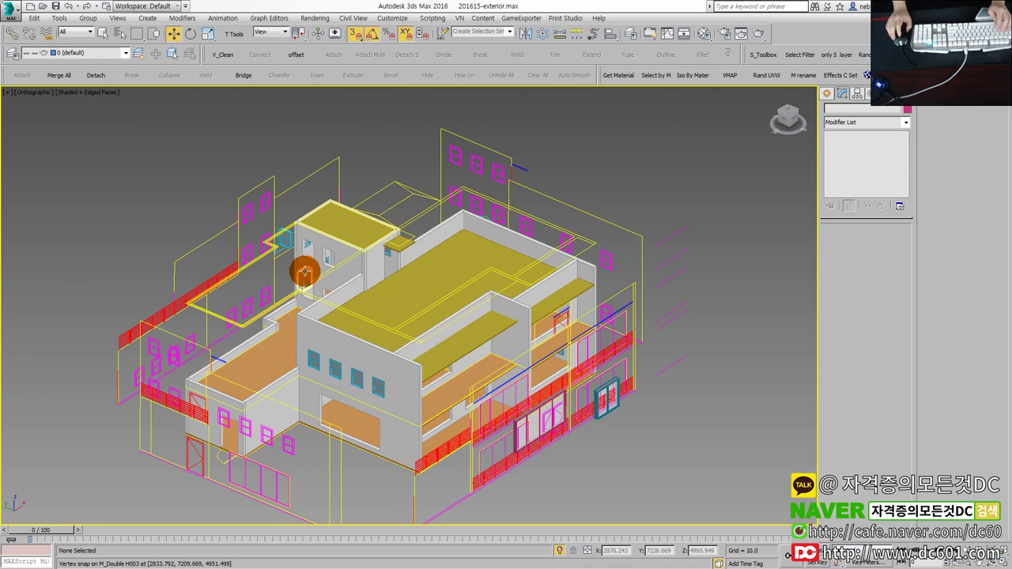
left_click(206, 349)
key("alt+w")
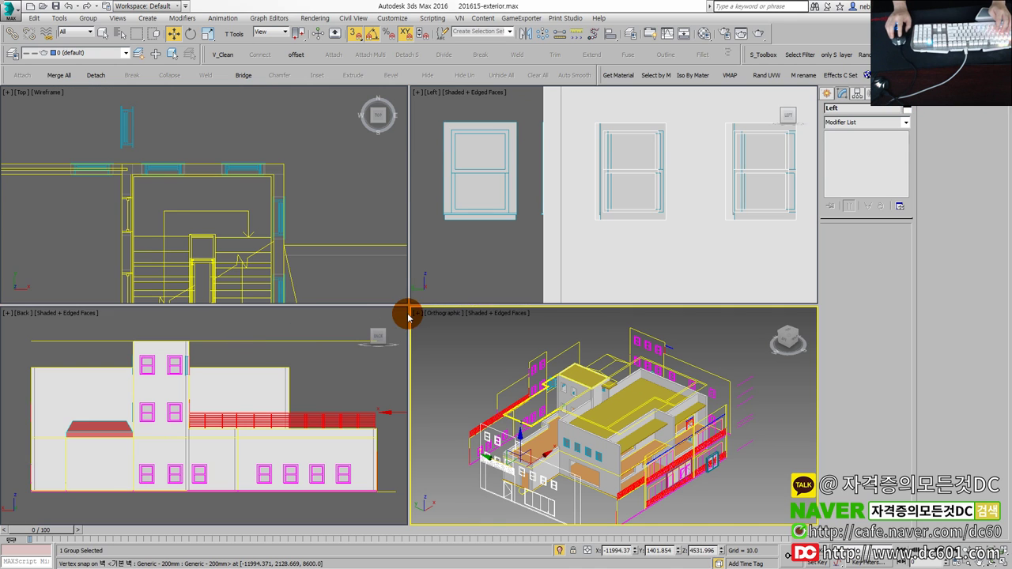
right_click(566, 270)
key("alt+w")
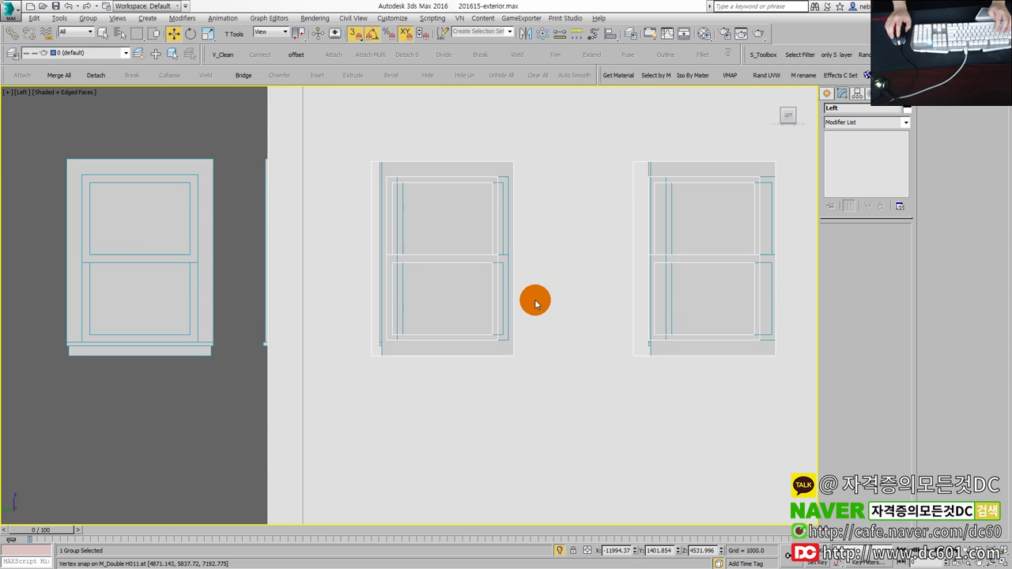
key("alt+w")
right_click(463, 411)
key("alt+w")
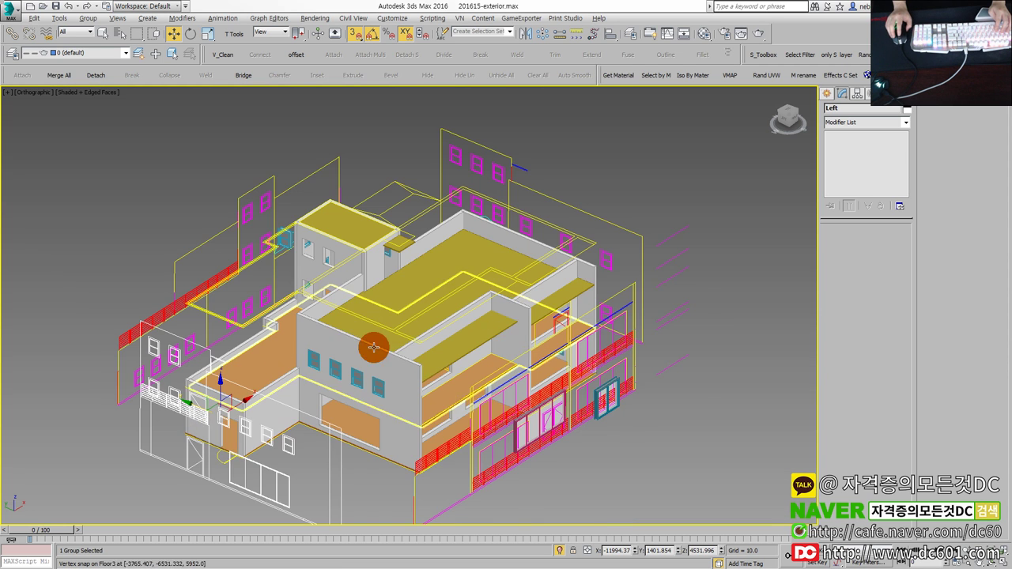
Step: Unfreeze all objects in the scene and select the wall
right_click(272, 174)
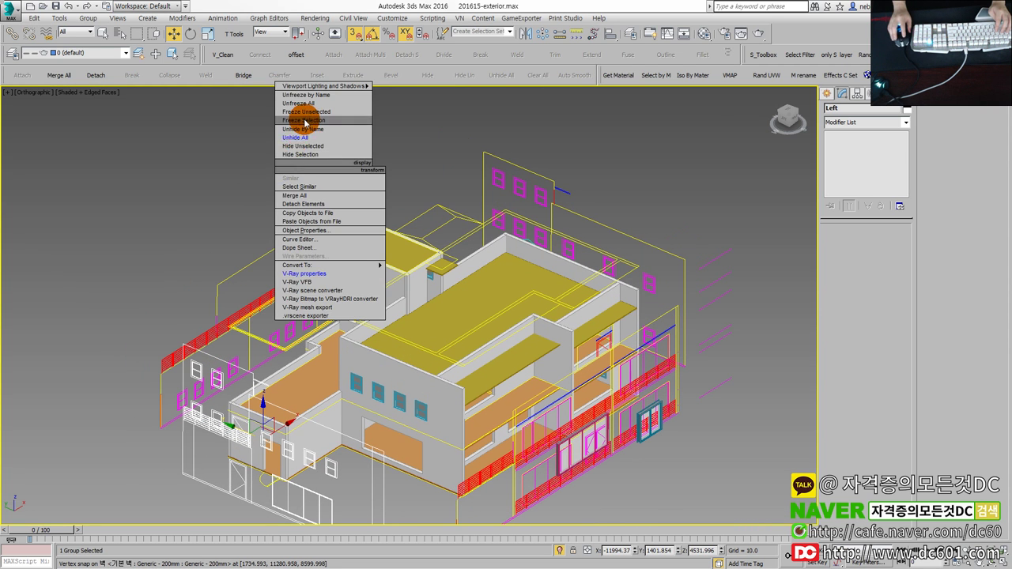
left_click(306, 110)
right_click(281, 149)
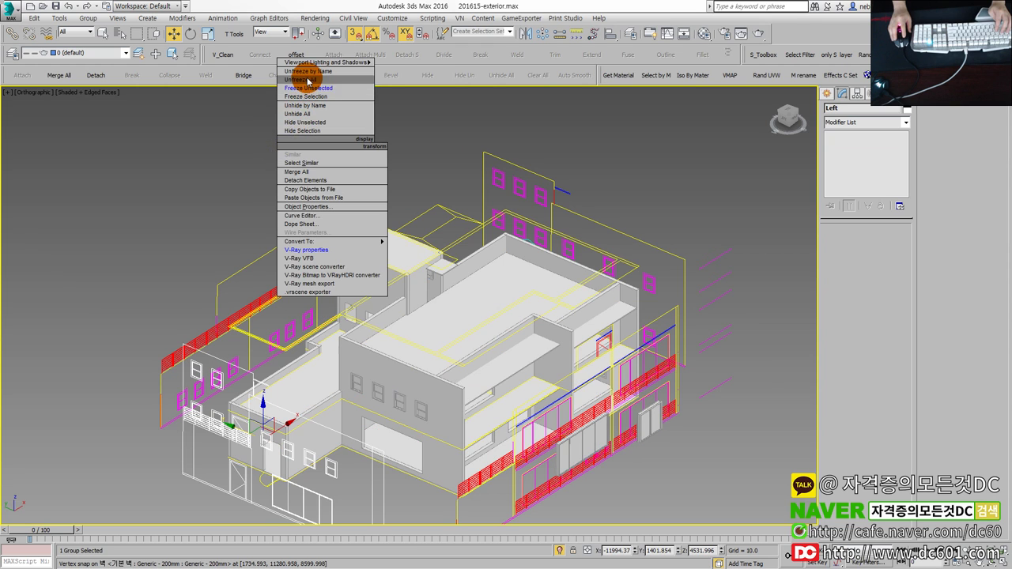
left_click(312, 84)
left_click(372, 282)
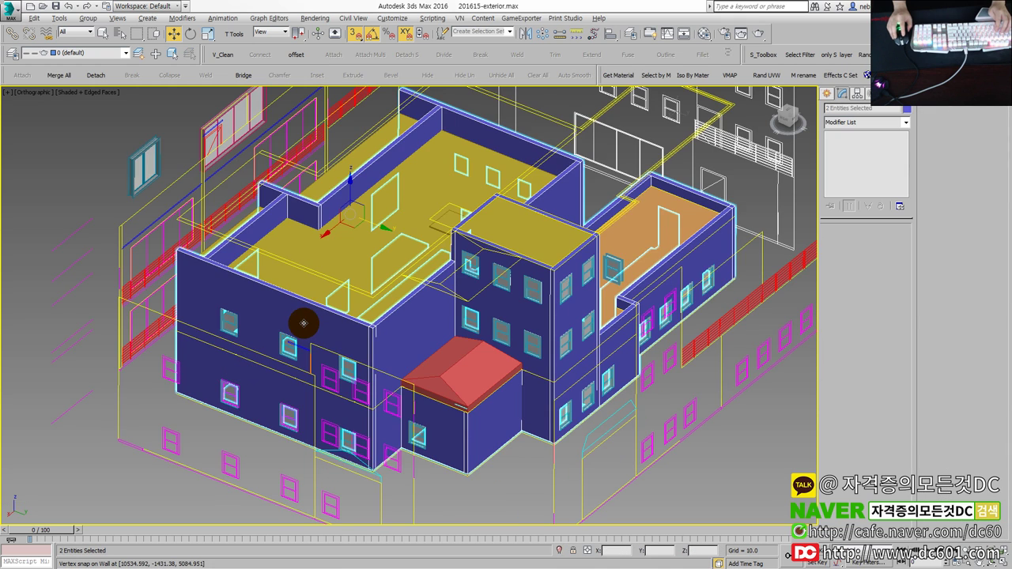
Step: Isolate the wall and compare its upper window openings in the maximized Left view
key("alt+q")
key("alt+w")
left_click(479, 245)
key("alt+w")
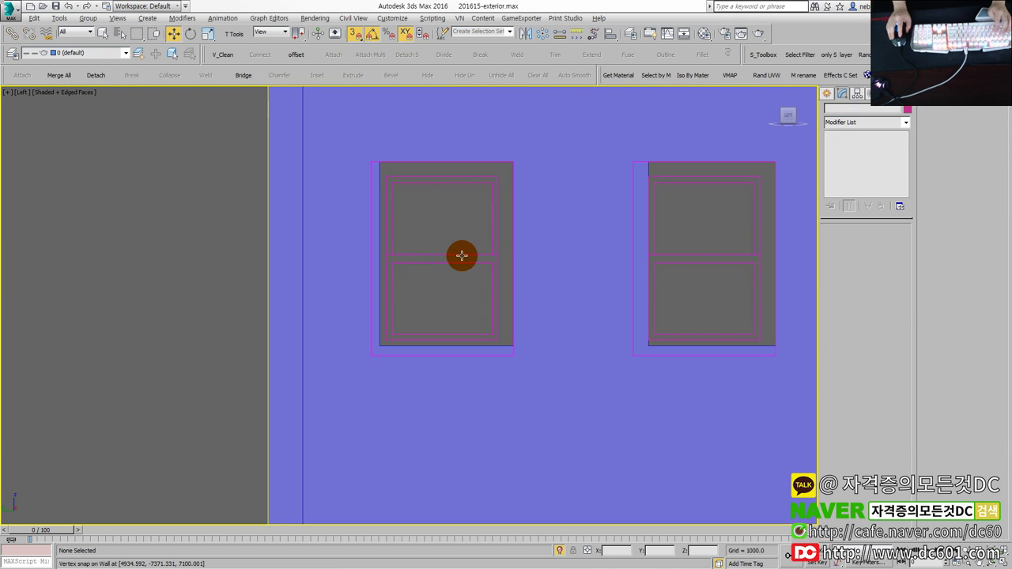
key("alt+q")
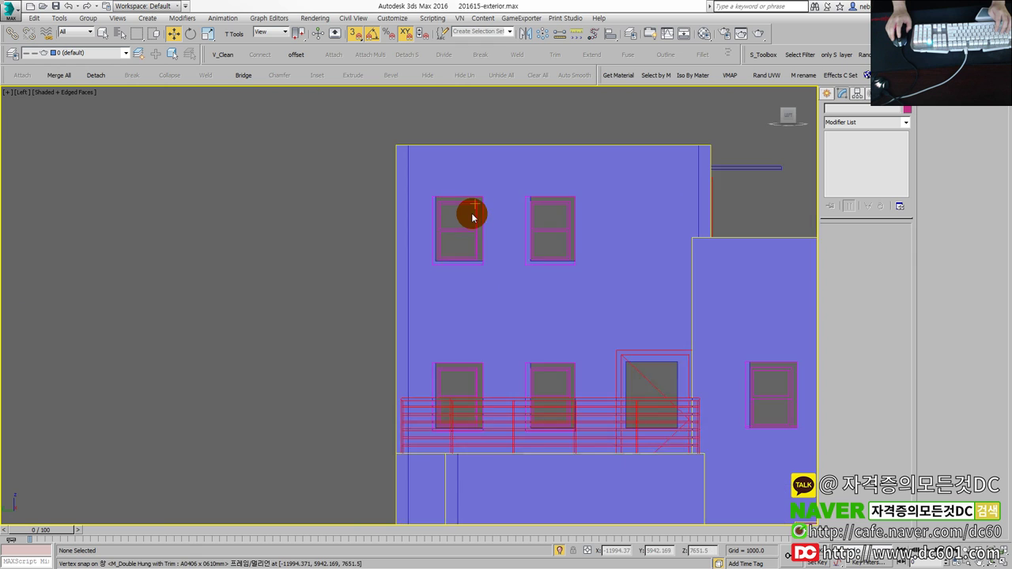
scroll(477, 204, "up", 2)
left_click(532, 163)
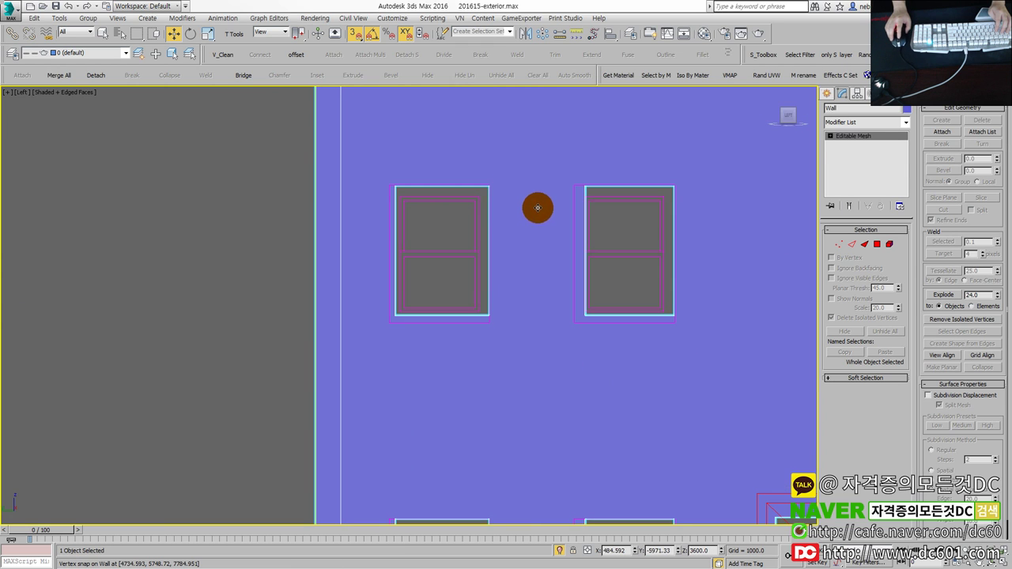
middle_click_drag(617, 327, 547, 355)
scroll(547, 355, "up", 3)
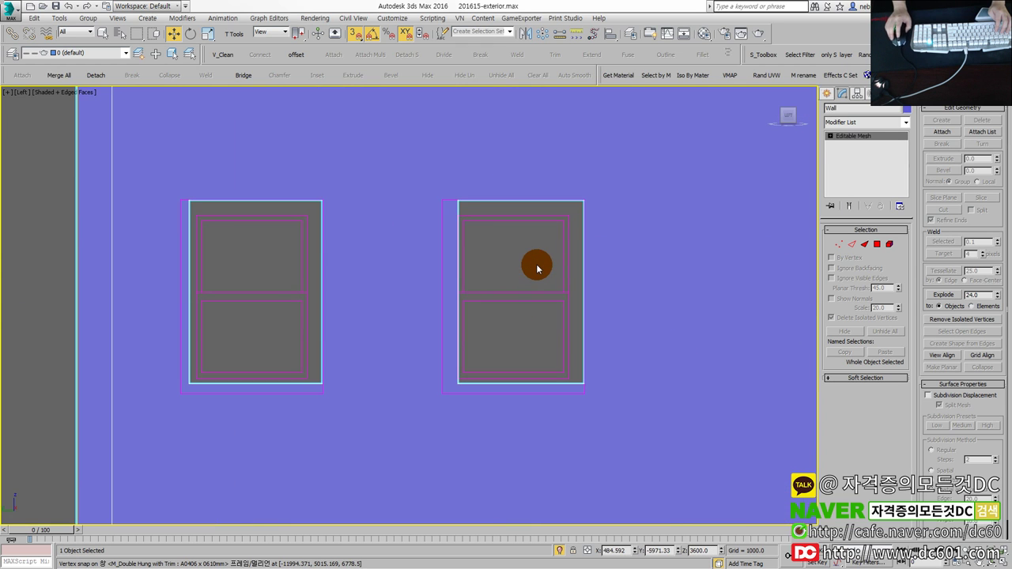
left_click(536, 264)
Step: Orbit the maximized Perspective view toward the tower wall and select the Wall mesh
key("alt+w")
right_click(531, 368)
key("alt+w")
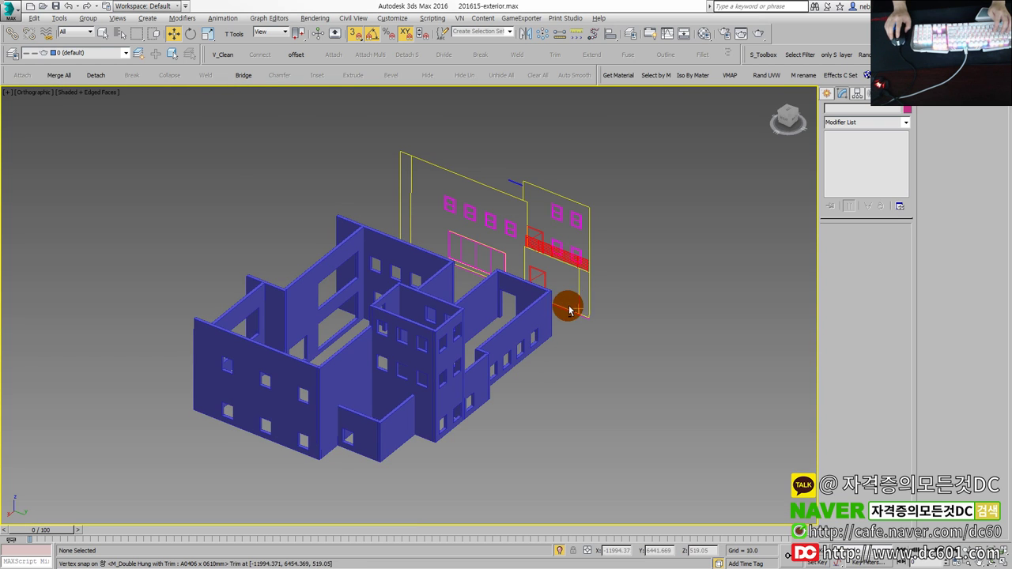
middle_click_drag(509, 318, 373, 314, "alt")
left_click(619, 294)
mouse_move(619, 294)
middle_mouse_down("alt")
mouse_move(571, 309)
mouse_move(606, 248)
middle_mouse_up("alt")
left_click(648, 174)
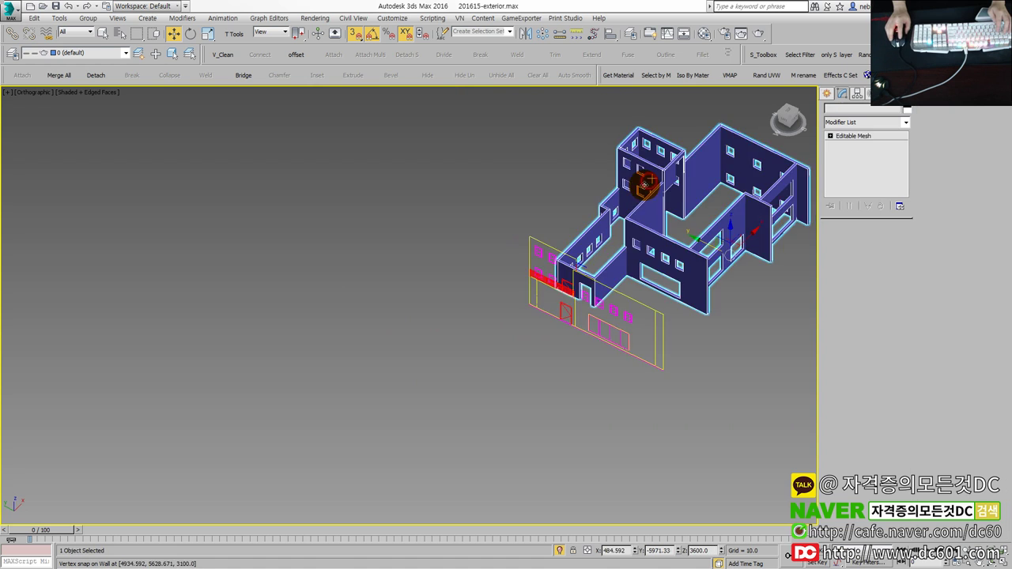
middle_click_drag(648, 174, 458, 291)
scroll(459, 291, "up", 3)
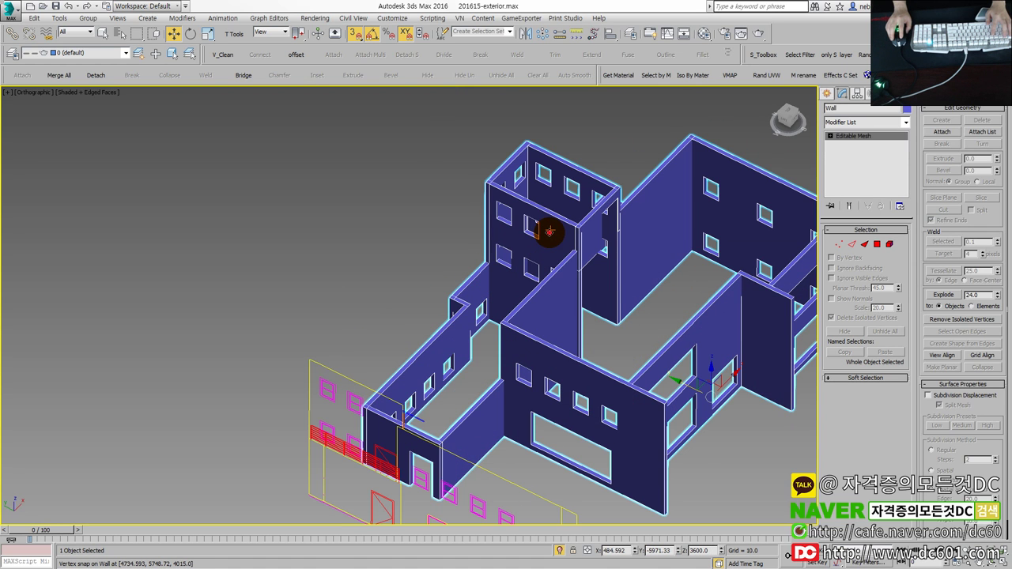
mouse_move(541, 229)
middle_mouse_down("alt")
mouse_move(450, 277)
mouse_move(413, 253)
middle_mouse_up("alt")
Step: Select the tower's front wall element, try hiding it, then undo
key("5")
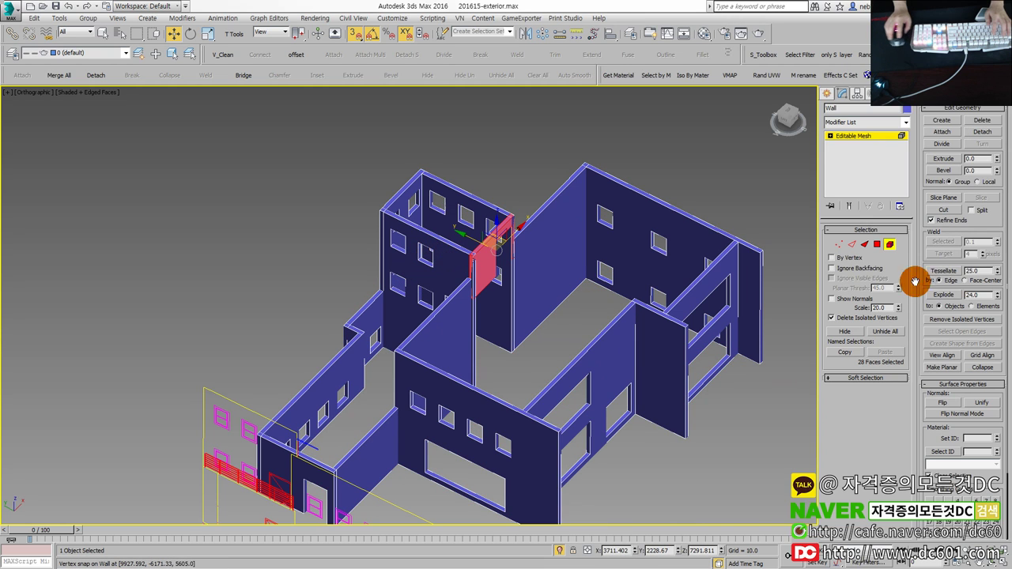
left_click(441, 257)
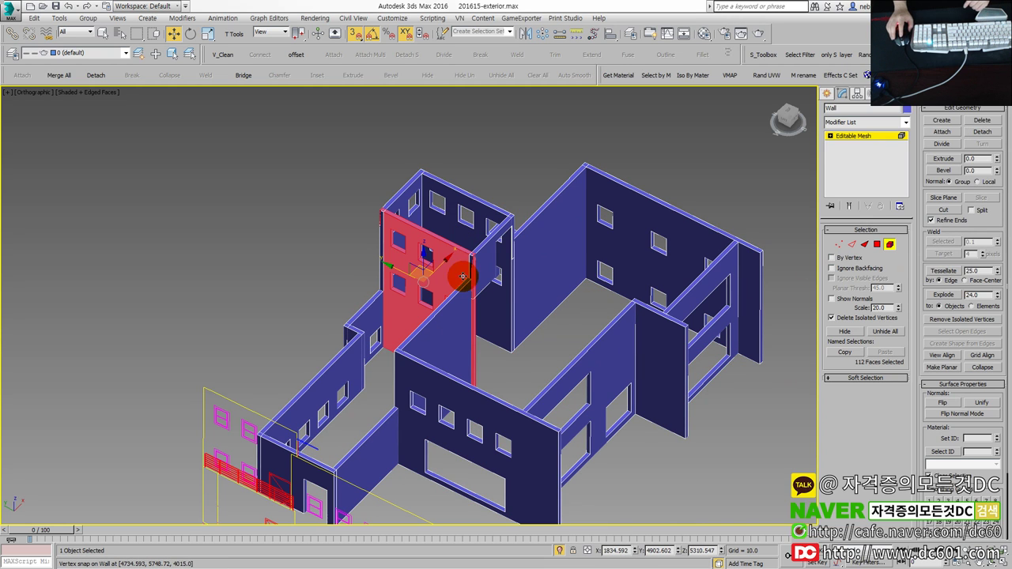
scroll(479, 242, "up", 2)
scroll(477, 237, "up", 2)
scroll(481, 269, "down", 2)
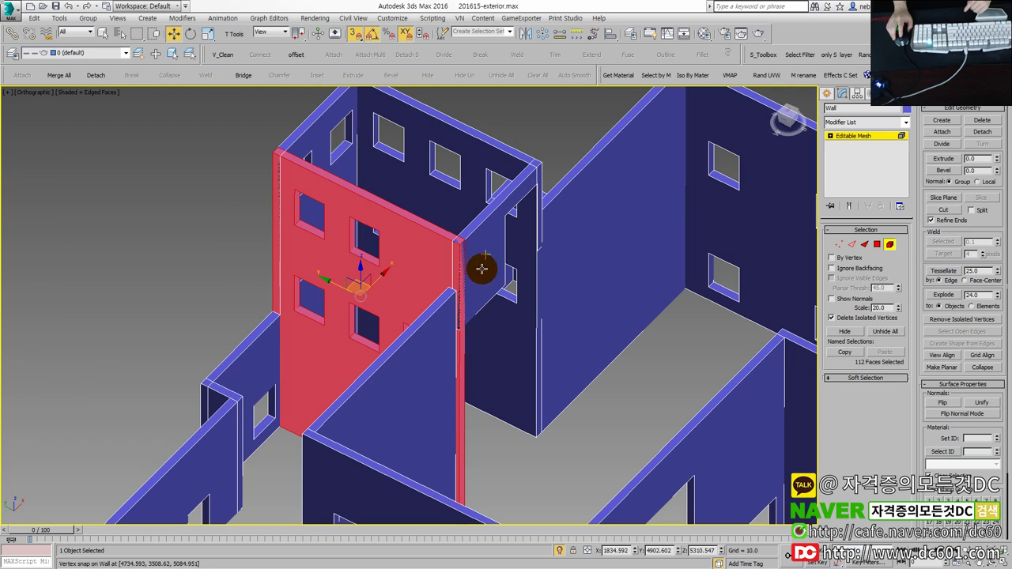
left_click_drag(971, 423, 943, 412)
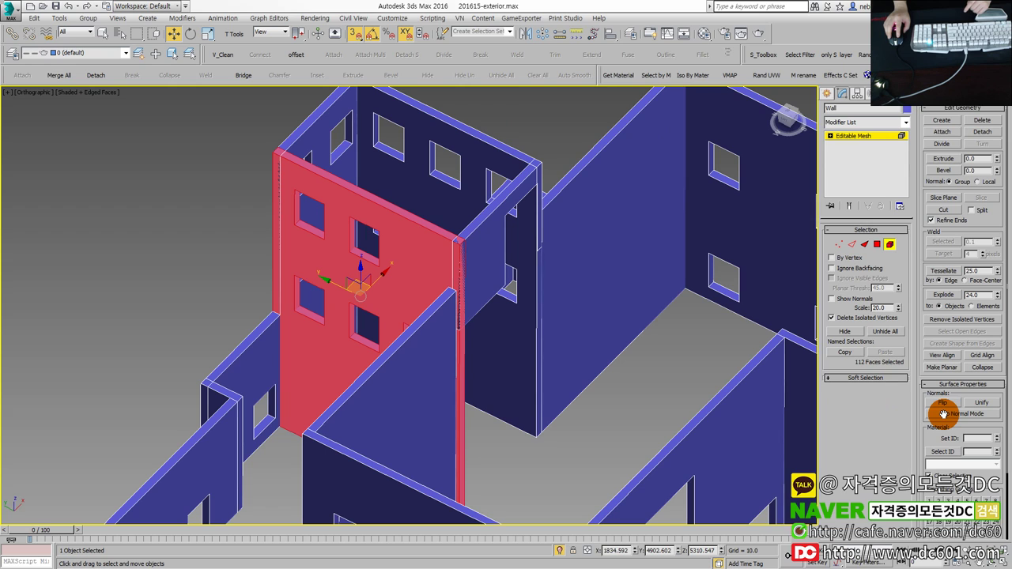
left_click_drag(943, 412, 935, 316)
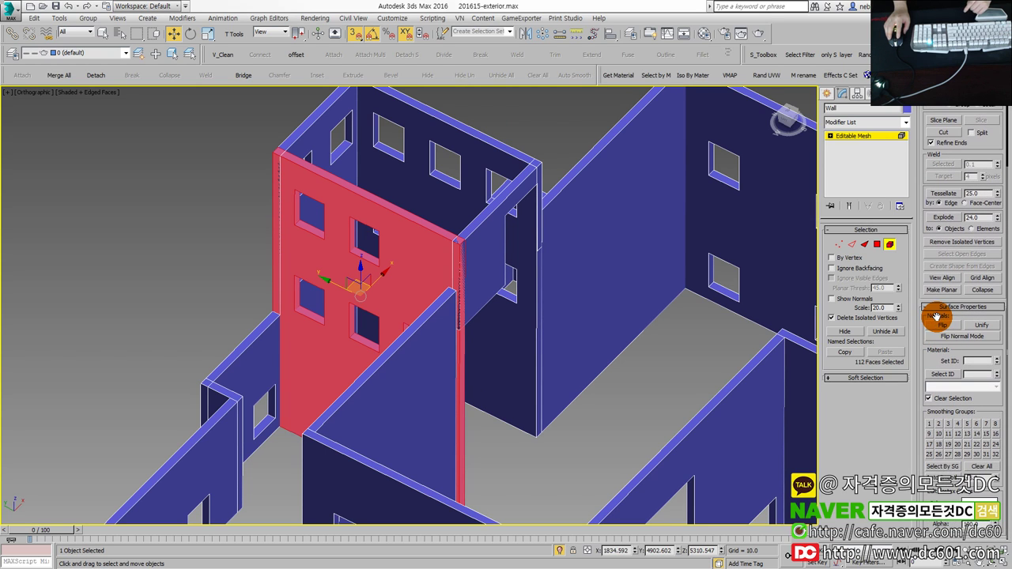
left_click(854, 334)
key("ctrl+z")
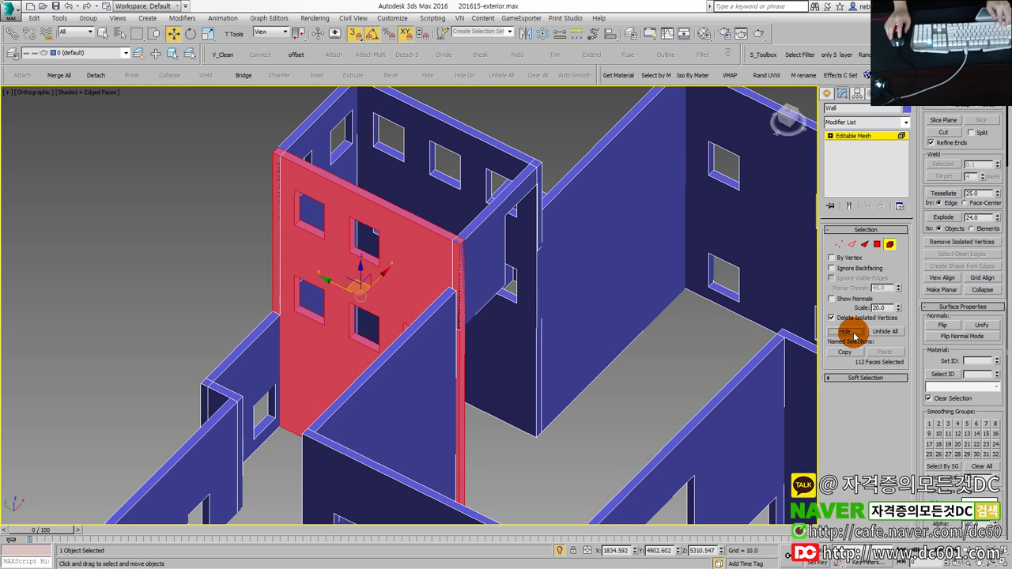
Step: Try converting the walls to Editable Poly, then revert to Editable Mesh
left_click(889, 246)
scroll(540, 345, "down", 3)
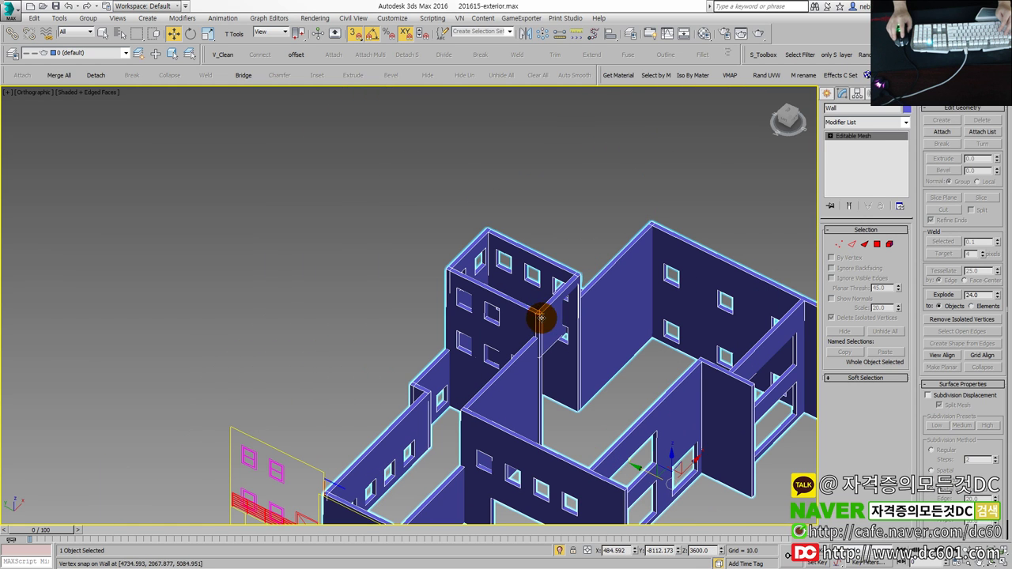
scroll(556, 360, "down", 2)
key("ctrl+shift+p")
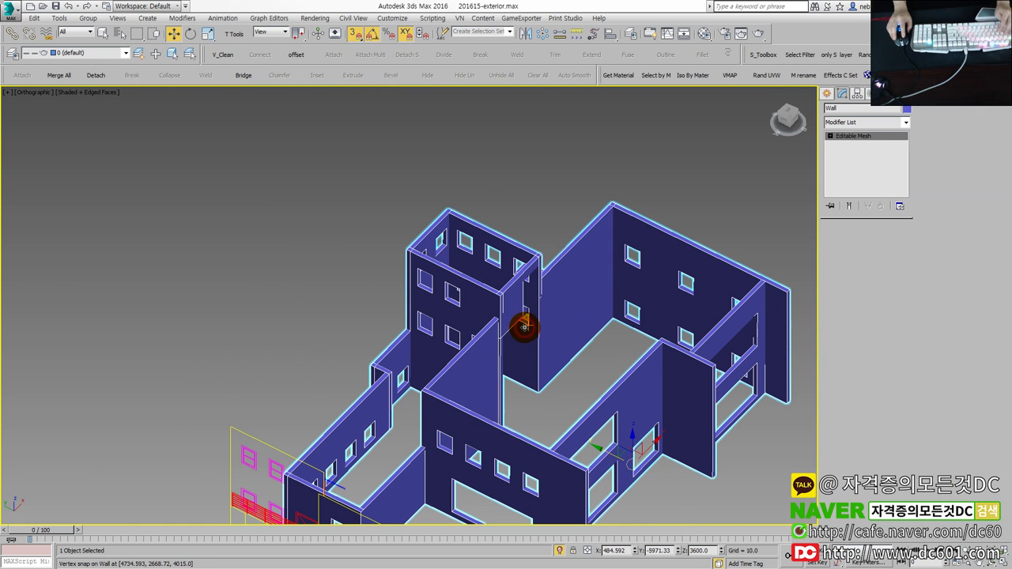
key("5")
left_click(472, 300)
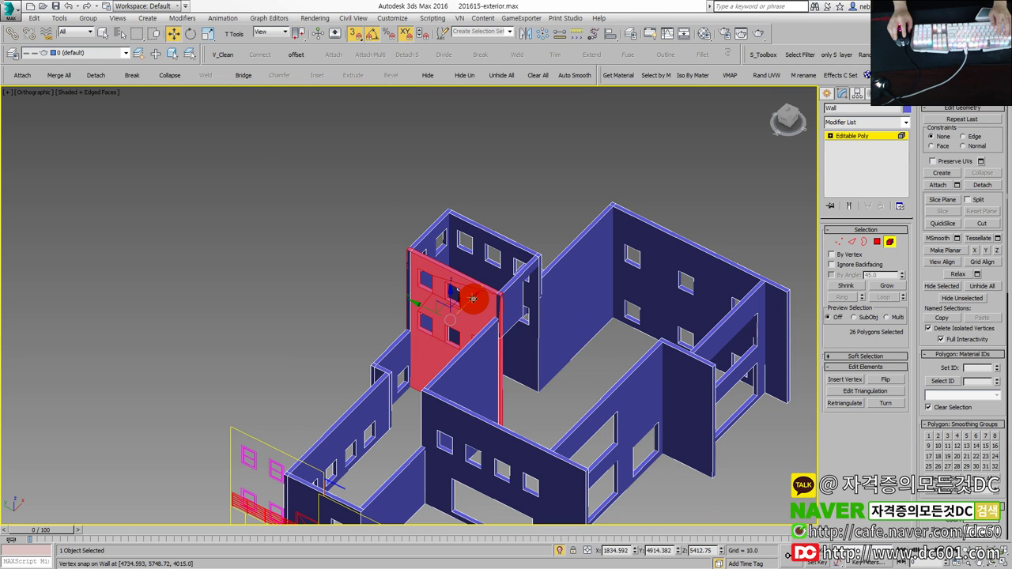
scroll(439, 304, "up", 2)
scroll(445, 296, "up", 2)
scroll(434, 266, "up", 2)
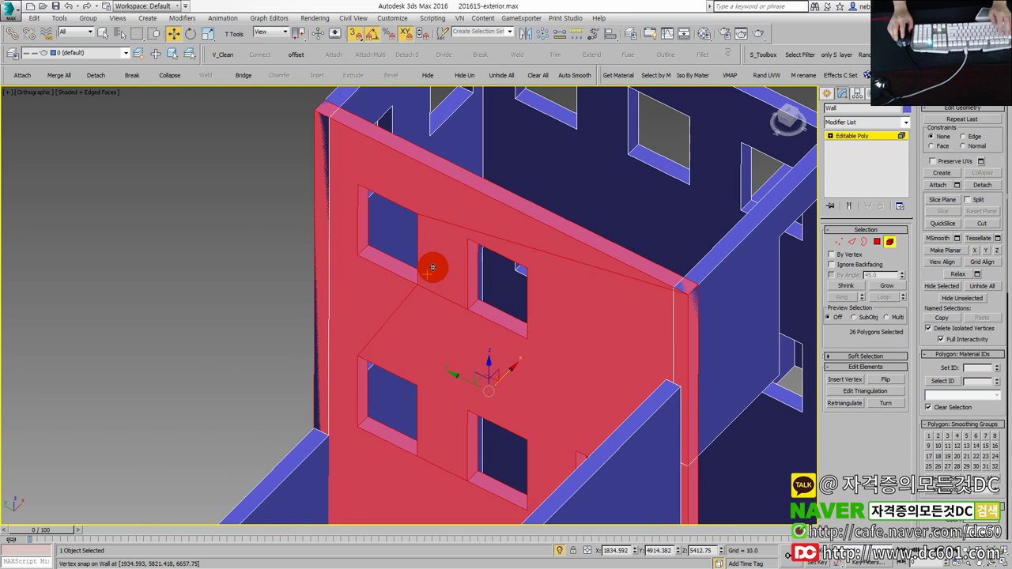
scroll(429, 264, "up", 2)
key("ctrl+shift+m")
Step: Select the tower's front wall element and invert the selection to all other walls
scroll(498, 304, "down", 2)
scroll(501, 306, "down", 2)
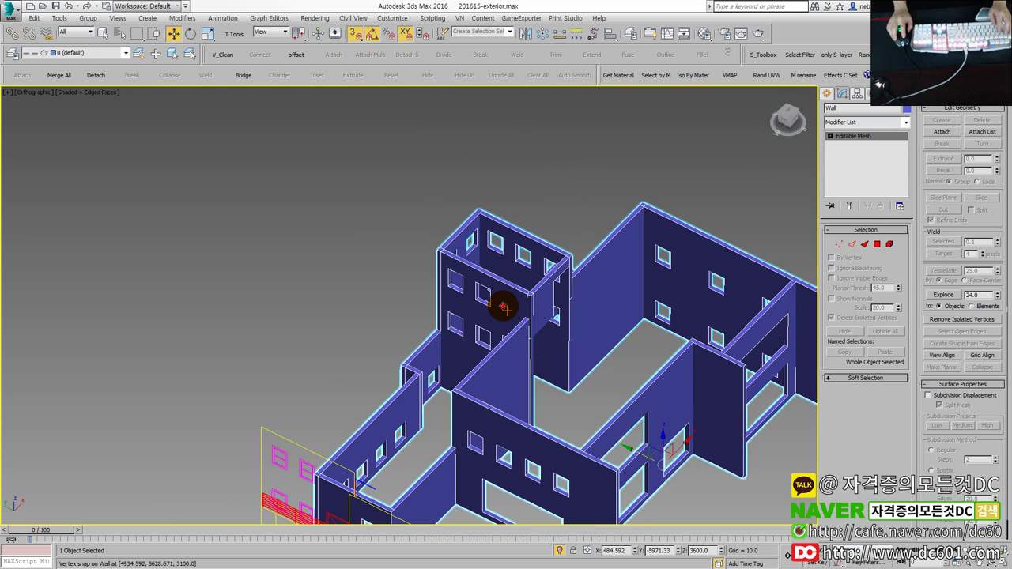
key("5")
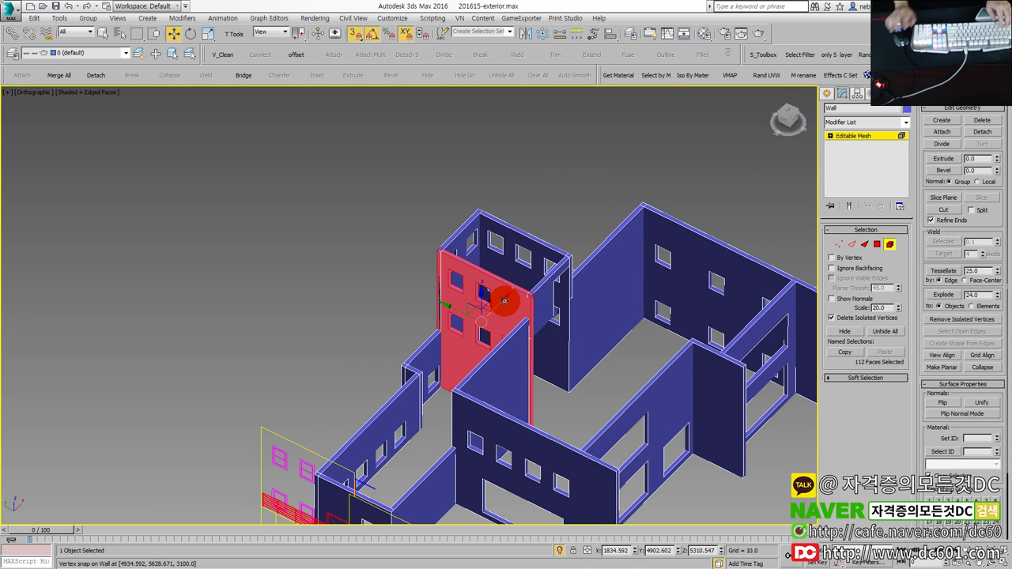
key("ctrl+i")
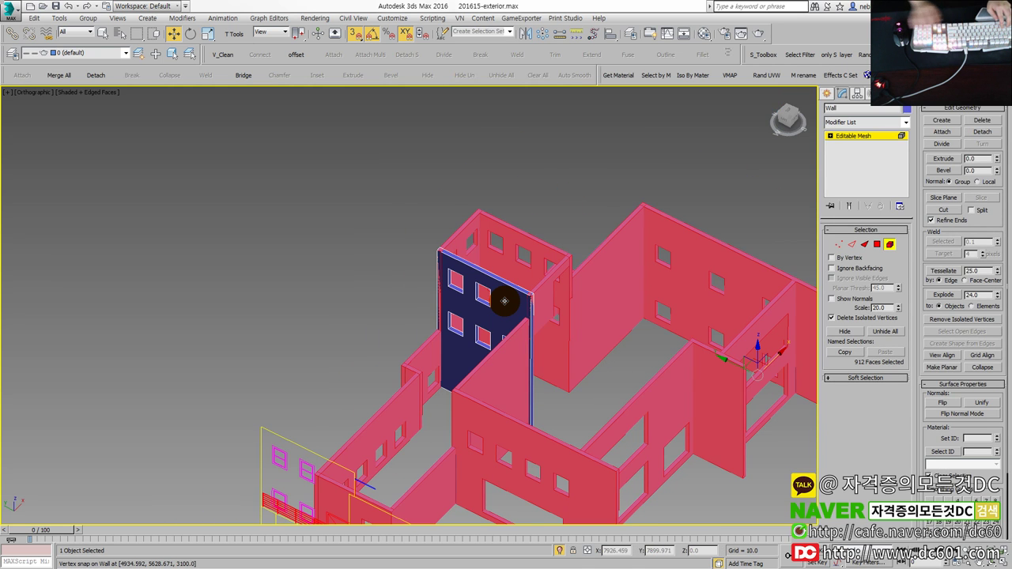
Step: Hide the other walls and compare the tower wall's openings with the left elevation windows
left_click(844, 332)
key("alt+w")
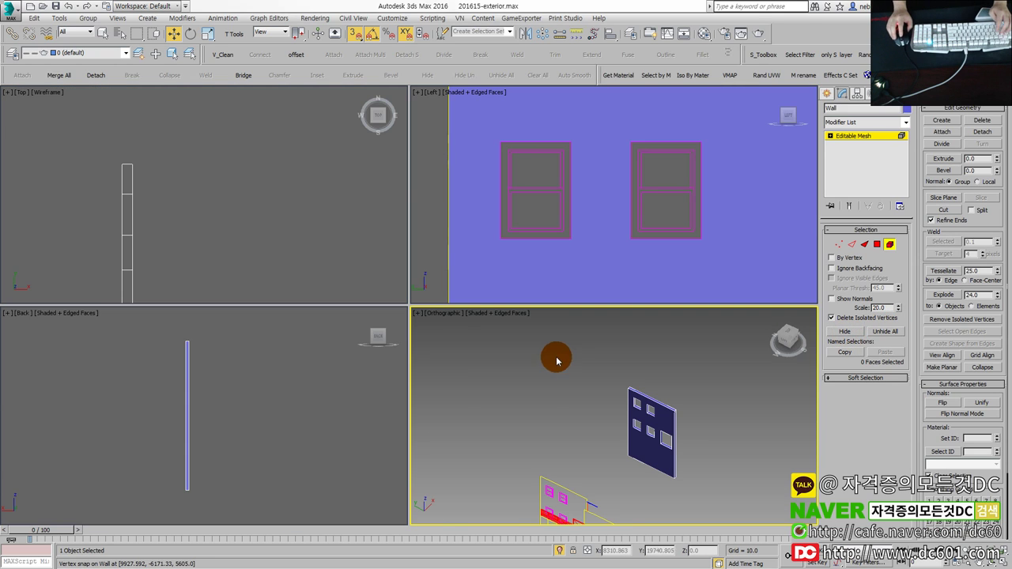
right_click(514, 229)
key("alt+w")
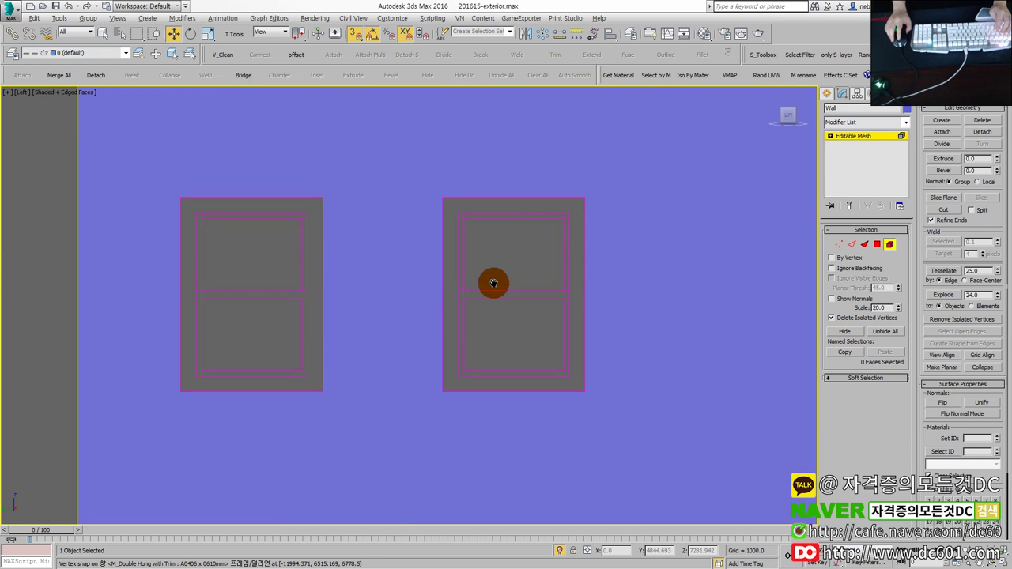
scroll(501, 407, "down", 3)
middle_click_drag(501, 406, 492, 429)
scroll(495, 371, "up", 3)
scroll(495, 366, "down", 3)
middle_click_drag(493, 355, 488, 425)
scroll(509, 264, "up", 3)
scroll(507, 272, "up", 2)
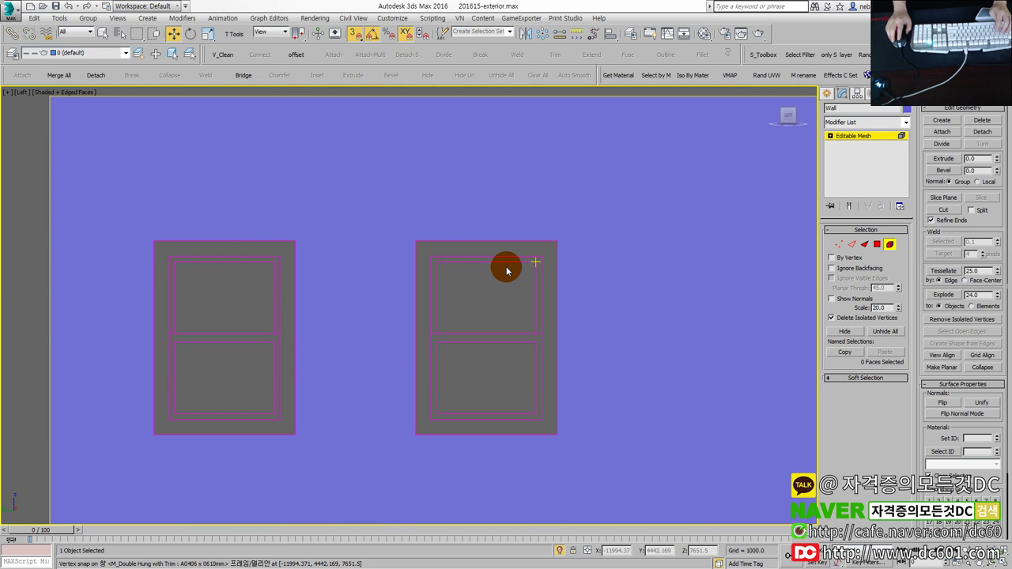
scroll(507, 272, "down", 2)
scroll(406, 282, "down", 2)
Step: Switch between the 3D and Left views to recheck the tower wall's upper windows
key("alt+w")
right_click(533, 407)
key("alt+w")
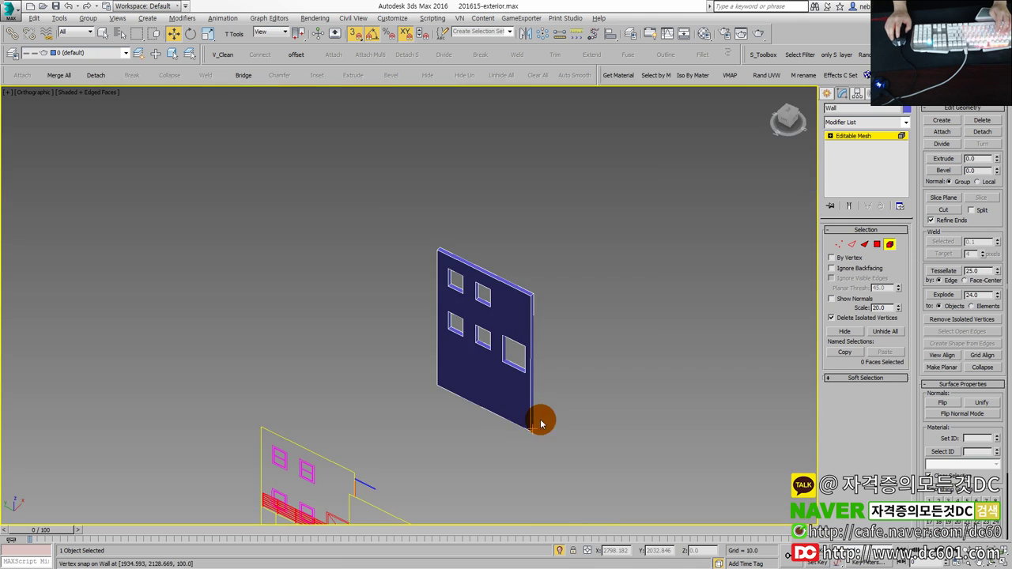
key("alt+w")
right_click(528, 250)
key("alt+w")
scroll(445, 324, "up", 5)
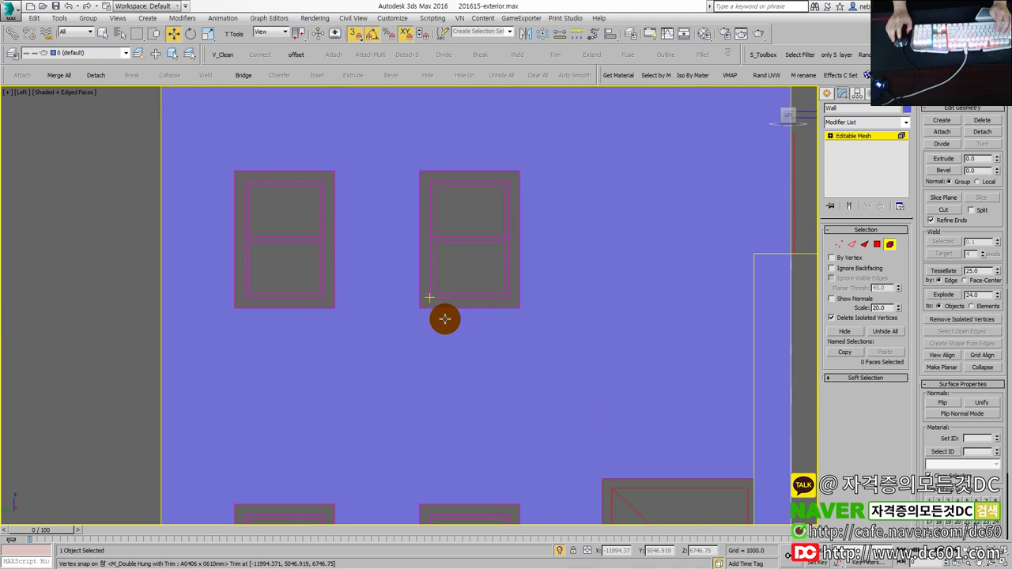
scroll(446, 319, "down", 5)
scroll(454, 407, "up", 5)
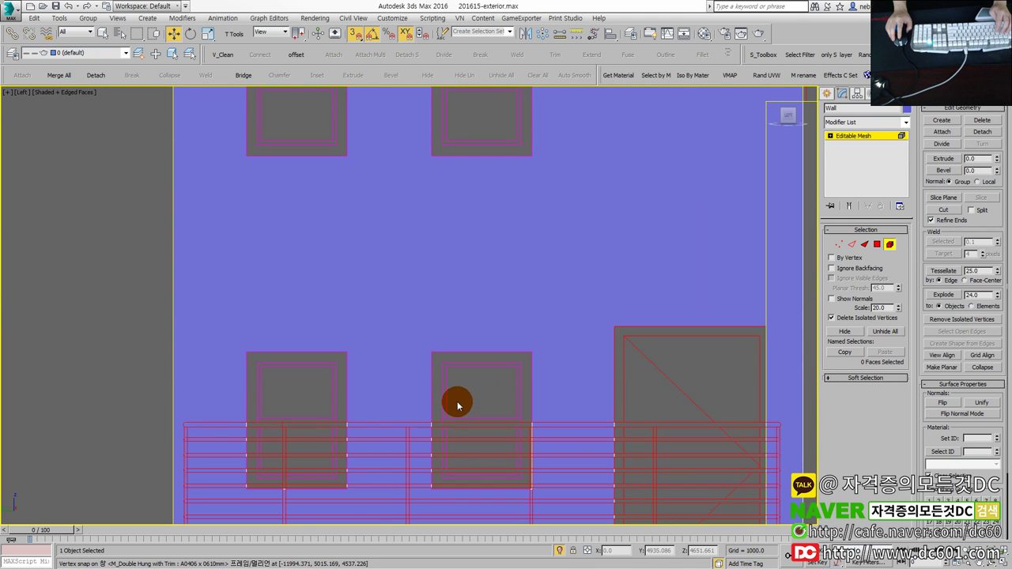
scroll(468, 367, "down", 3)
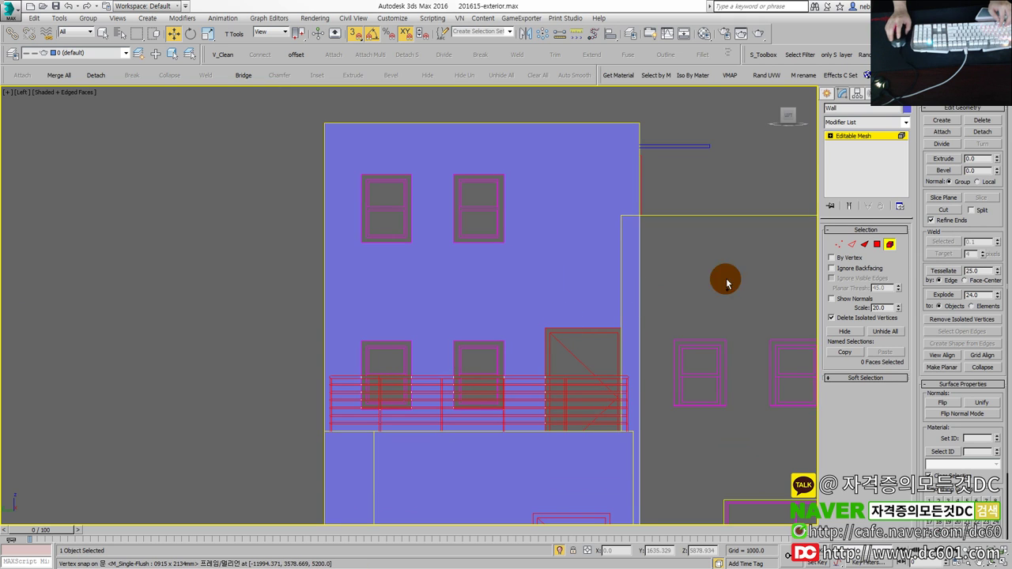
Step: Unhide the walls, exit Element mode, and reveal all hidden elevation drawings
left_click(652, 293)
left_click(888, 247)
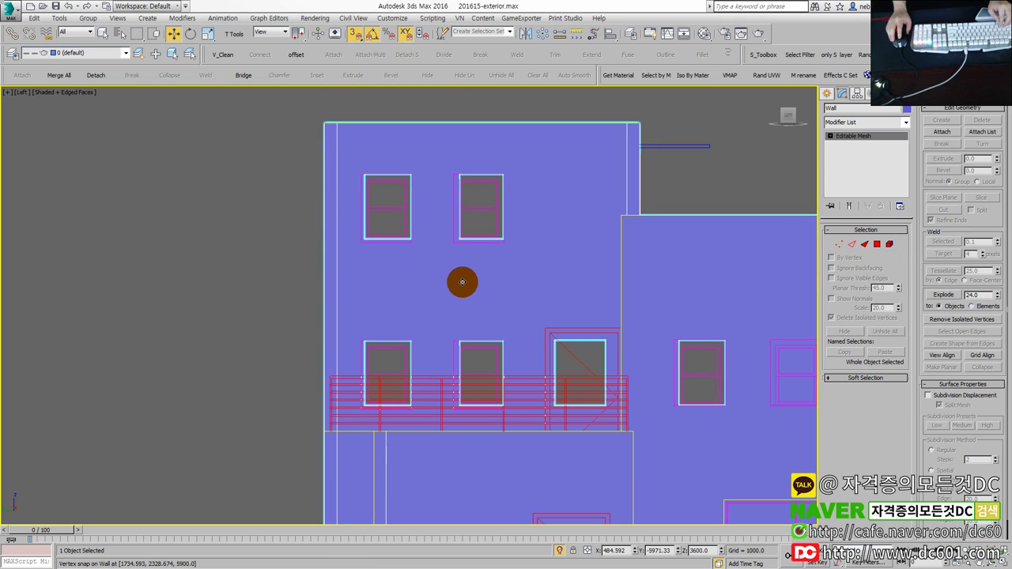
scroll(387, 178, "up", 4)
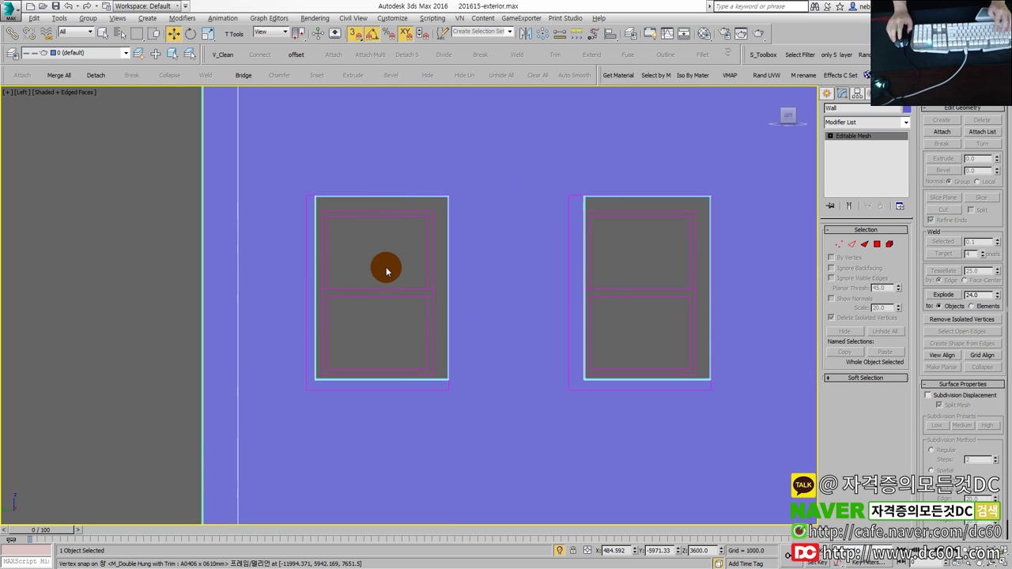
key("alt+w")
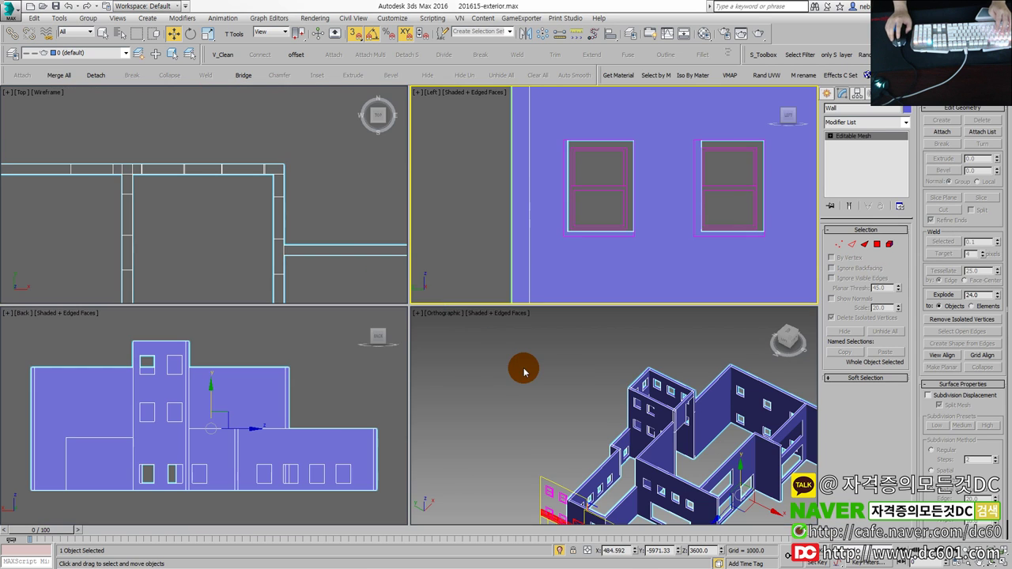
key("alt+w")
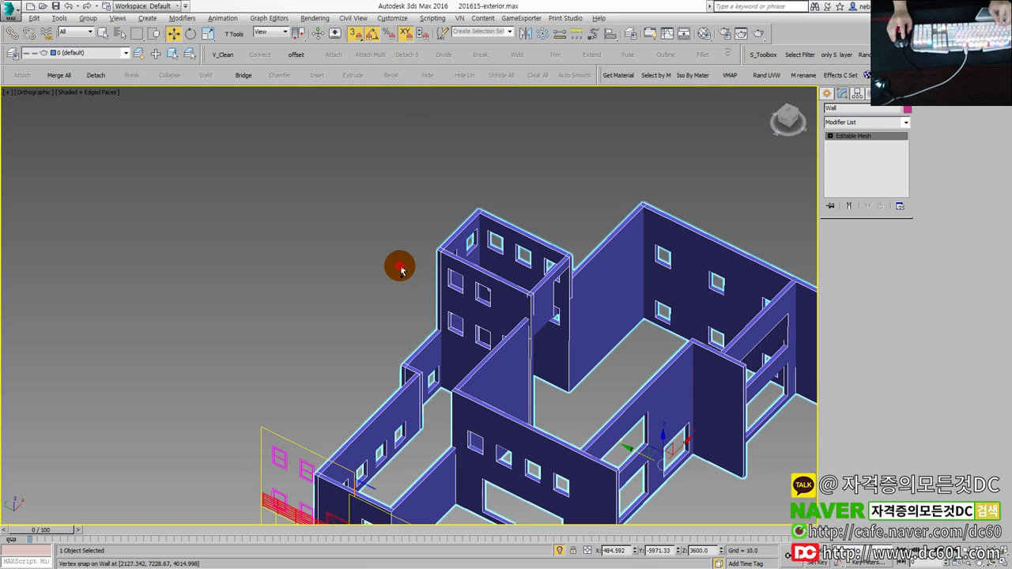
key("ctrl+z")
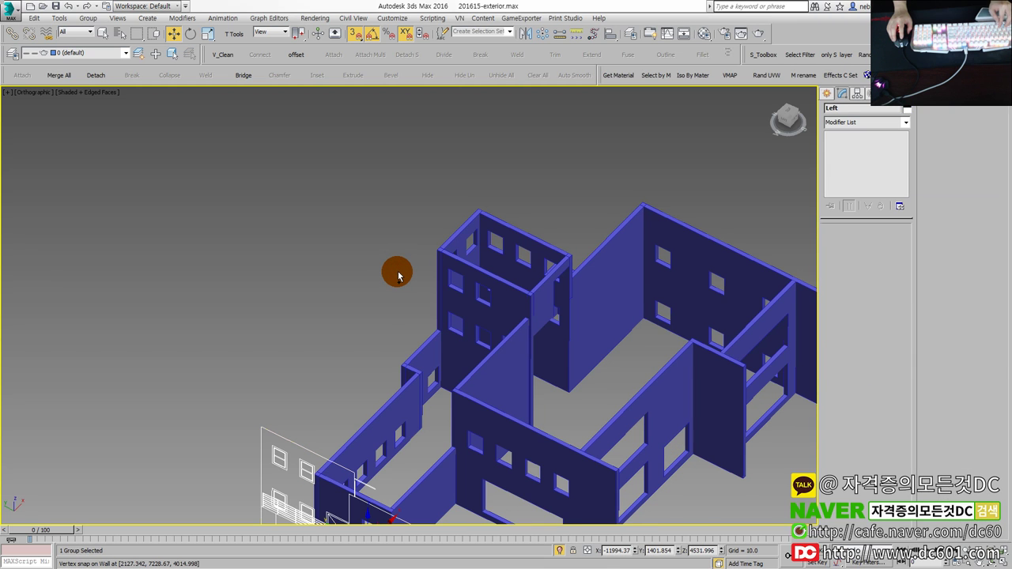
key("ctrl+z")
key("ctrl+z")
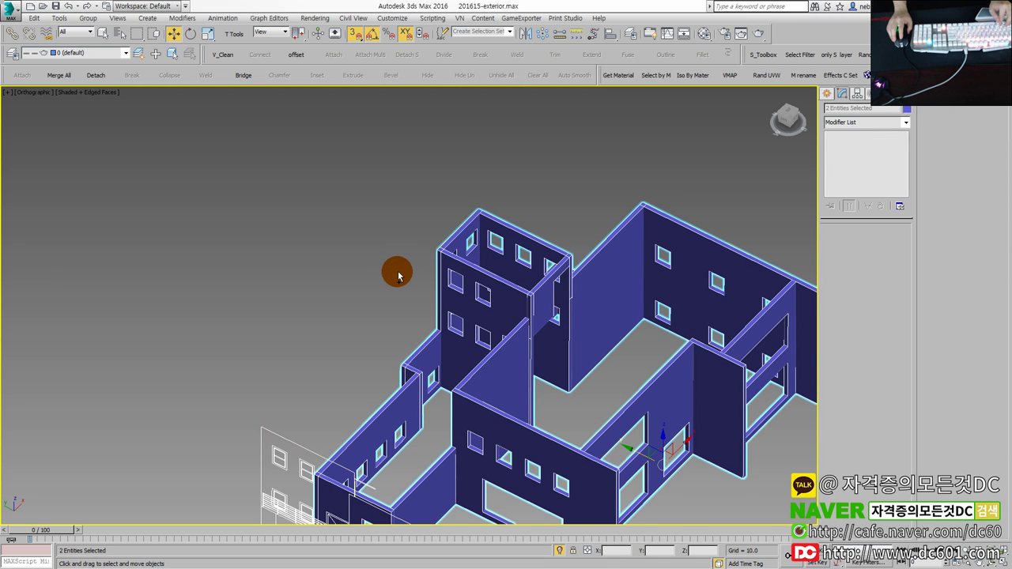
key("alt+q")
scroll(396, 271, "down", 3)
scroll(397, 271, "down", 3)
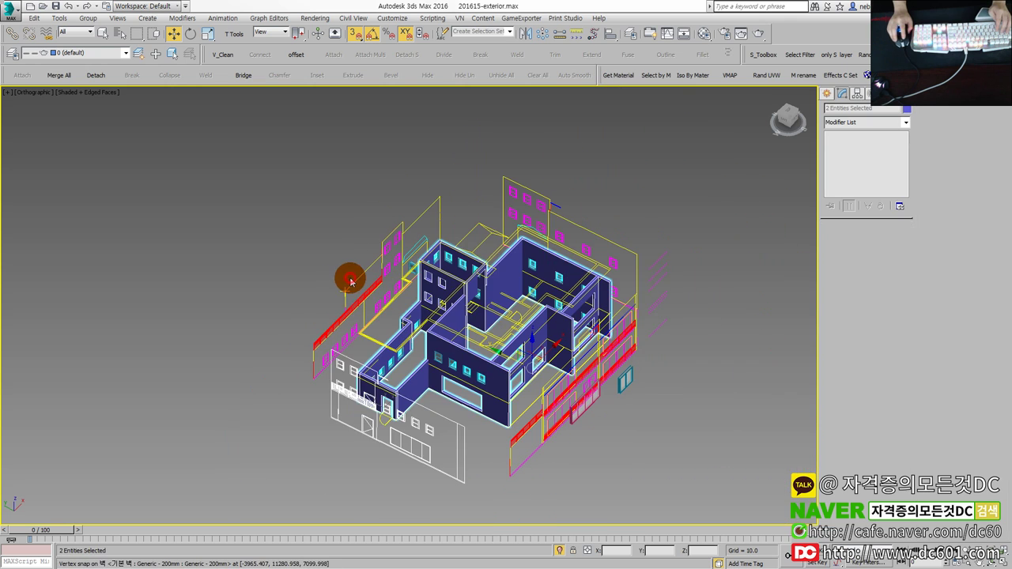
Step: Filter selection to Shapes, window-select all elevation line drawings, and hide them
left_click(348, 283)
left_click(429, 355)
right_click(436, 343)
left_click(185, 217)
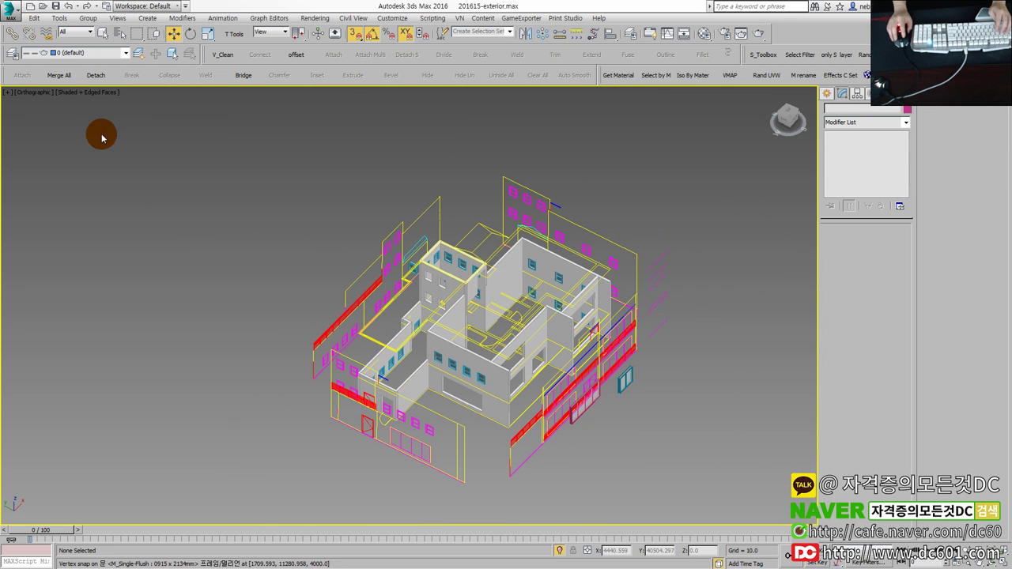
left_click(74, 36)
left_click(71, 57)
left_click_drag(684, 469, 237, 132)
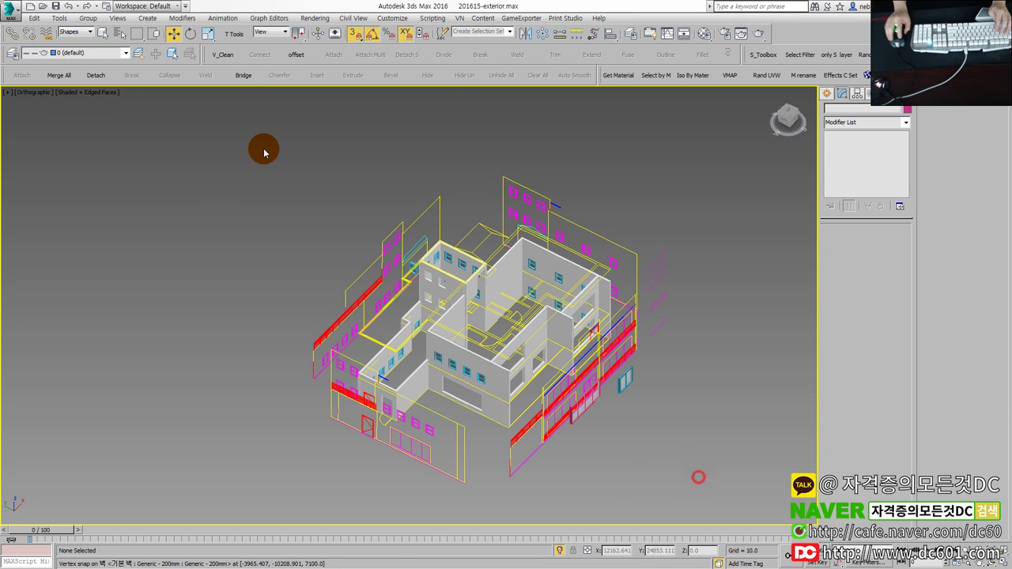
right_click(425, 230)
left_click(439, 216)
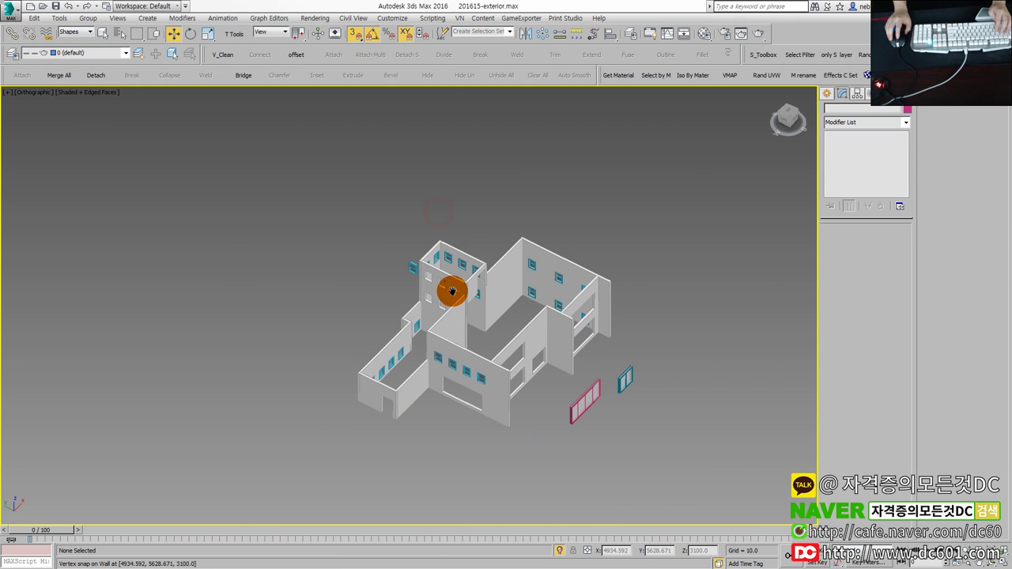
scroll(451, 287, "up", 3)
scroll(422, 264, "up", 3)
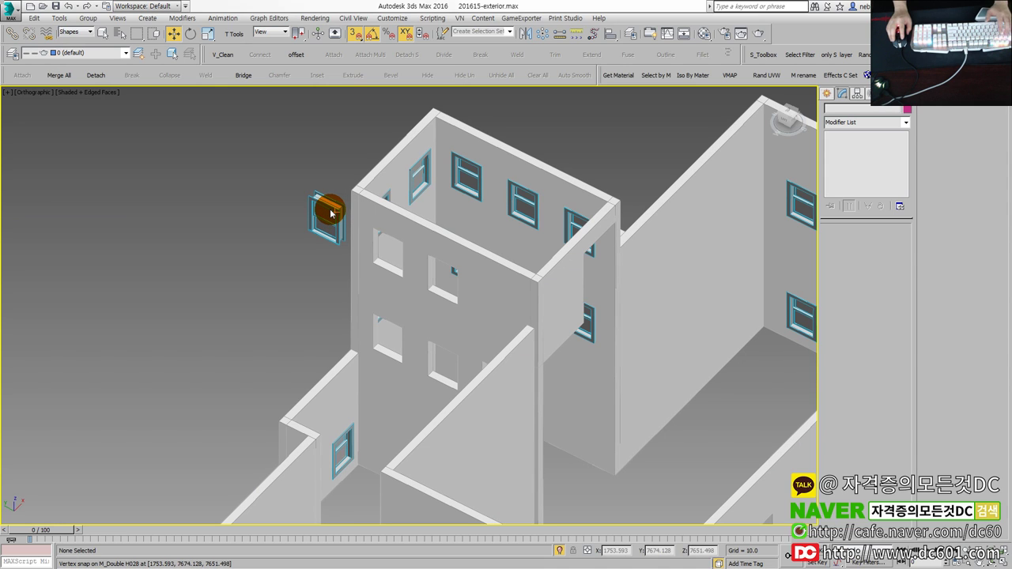
Step: Select the loose double window and snap it into the wall opening in the wireframe Top view
left_click(75, 32)
left_click(75, 45)
left_click(75, 41)
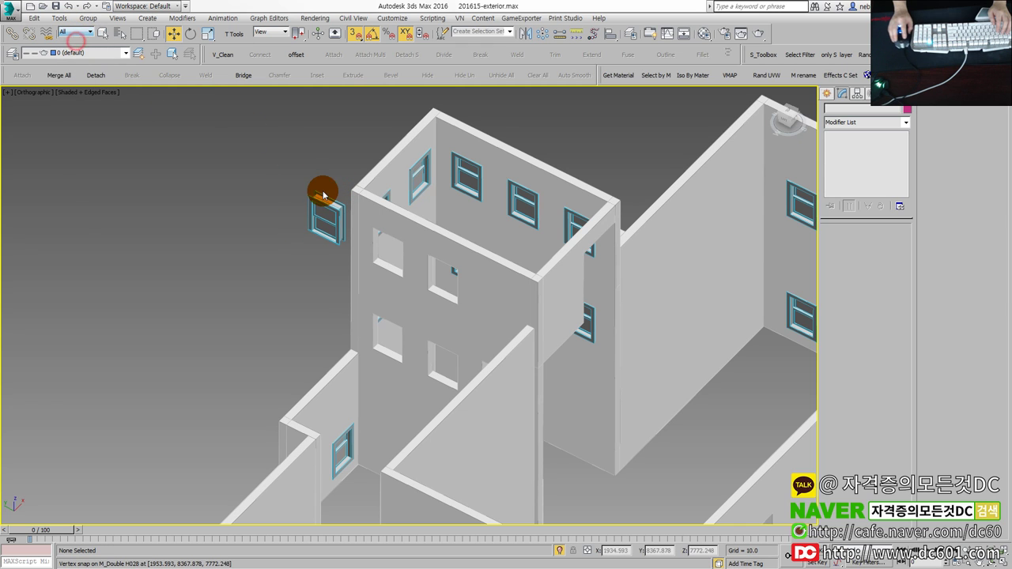
left_click(320, 210)
key("t")
key("F3")
left_click_drag(264, 158, 232, 346)
scroll(221, 290, "up", 3)
scroll(221, 290, "up", 2)
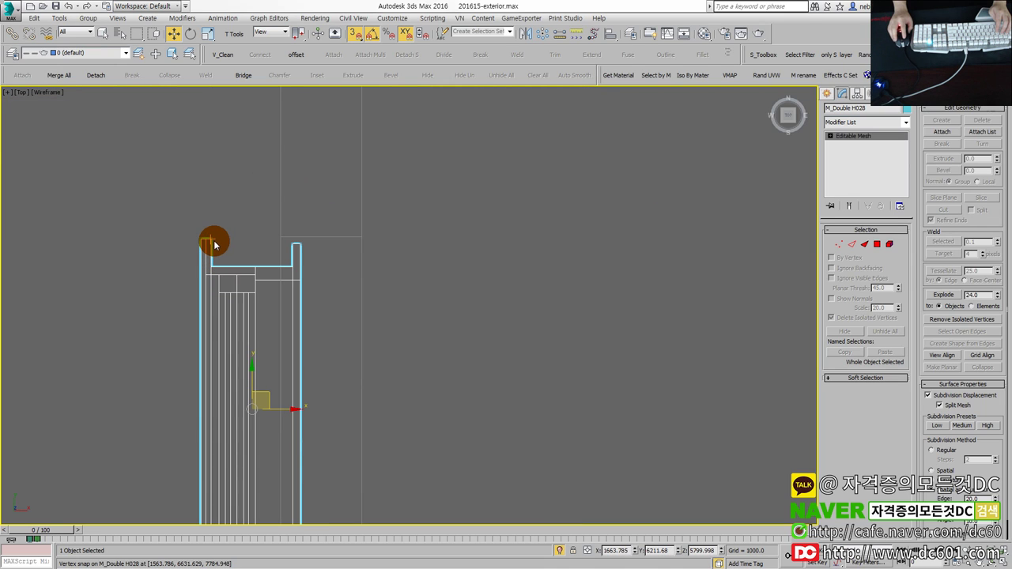
left_click_drag(210, 237, 278, 234)
scroll(292, 255, "down", 3)
scroll(348, 381, "up", 3)
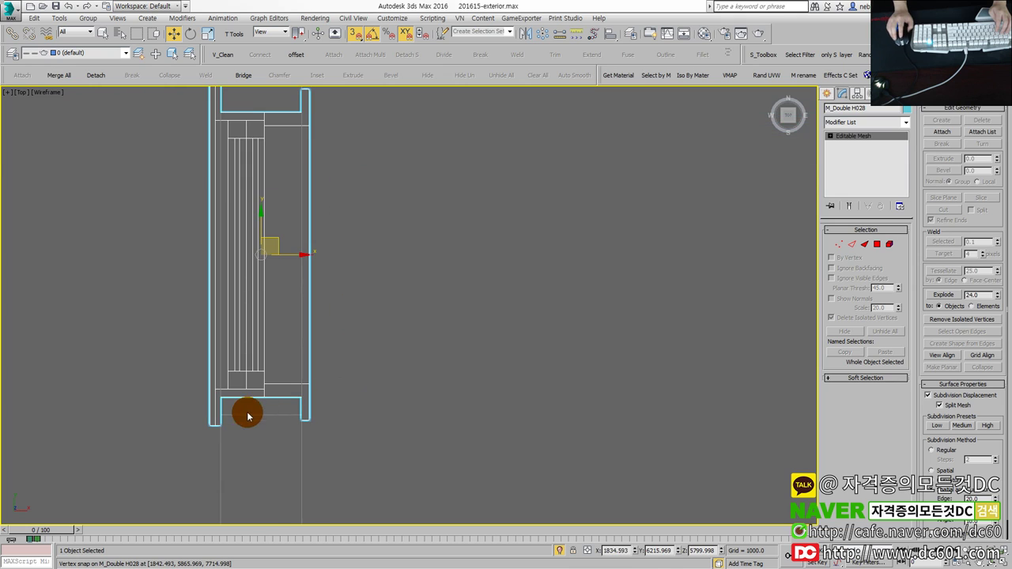
scroll(269, 418, "down", 2)
Step: In Vertex mode, snap the window's frame vertices onto the wall edge
key("1")
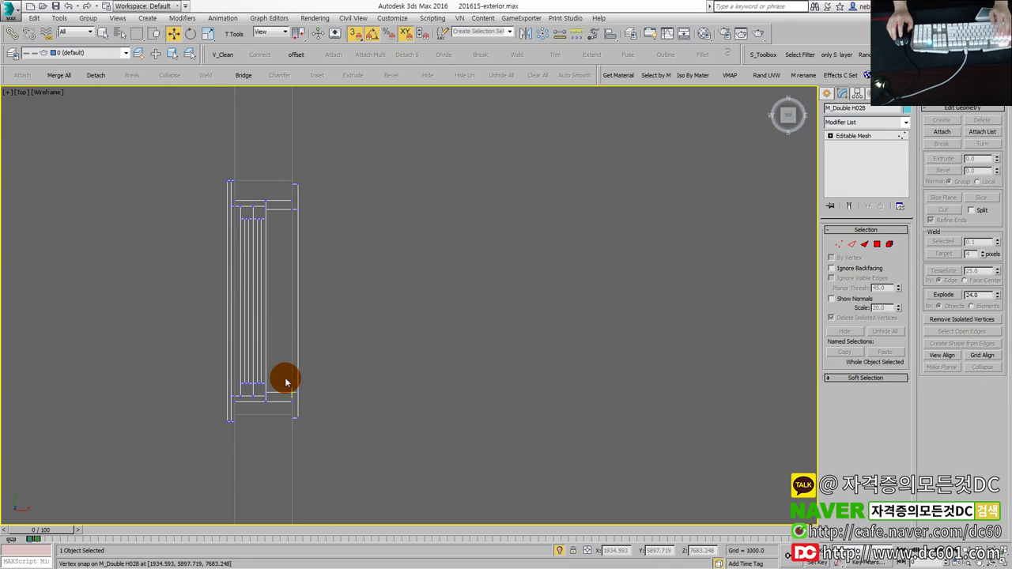
scroll(233, 422, "up", 2)
scroll(232, 422, "up", 2)
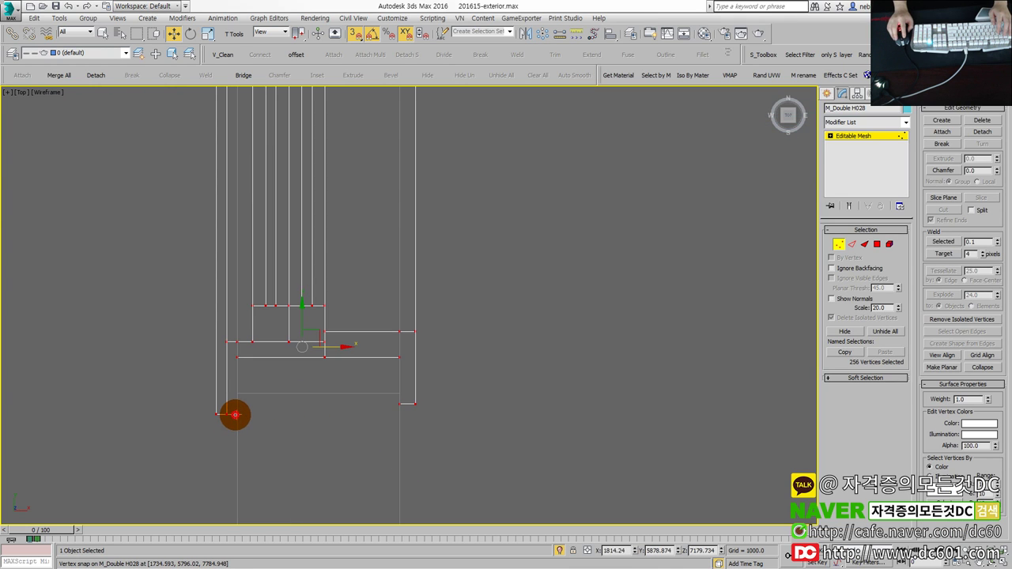
left_click_drag(233, 407, 239, 421)
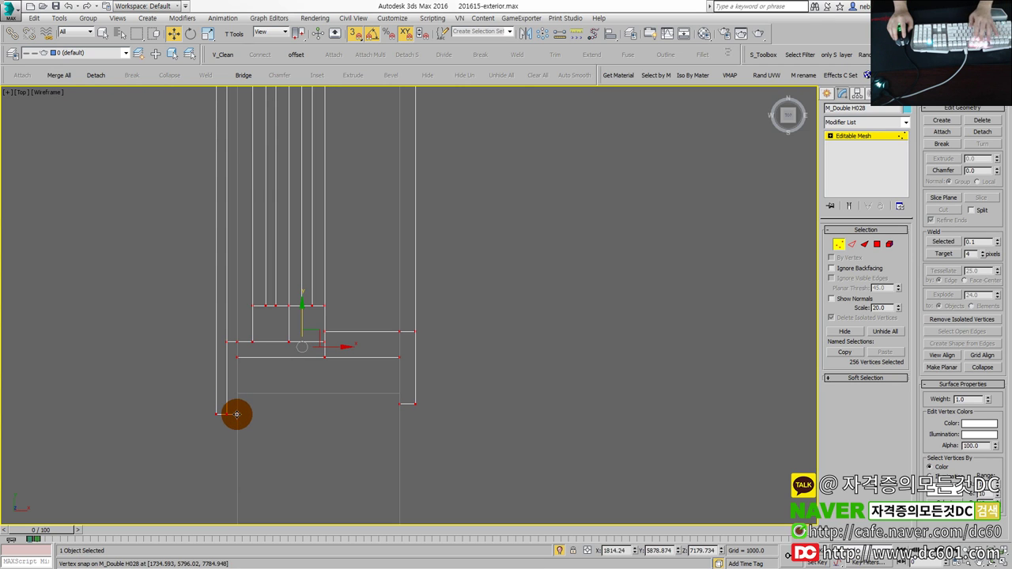
scroll(235, 388, "down", 3)
key("1")
key("alt+w")
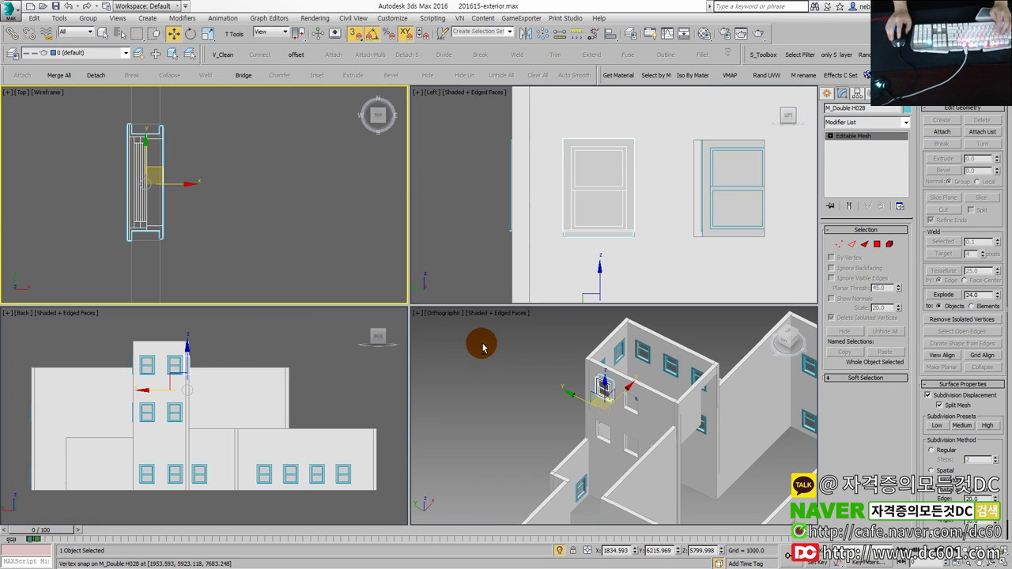
Step: Inspect the window in the back and left side elevations, toggling wireframe display
left_click(267, 414)
key("alt+w")
key("alt+w")
left_click(515, 264)
key("alt+w")
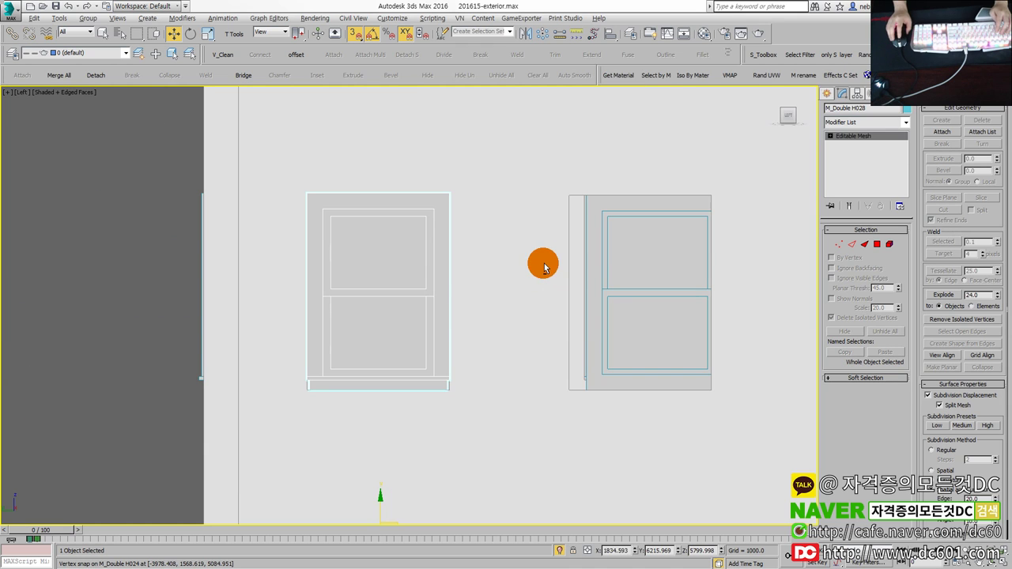
scroll(426, 333, "up", 2)
key("F3")
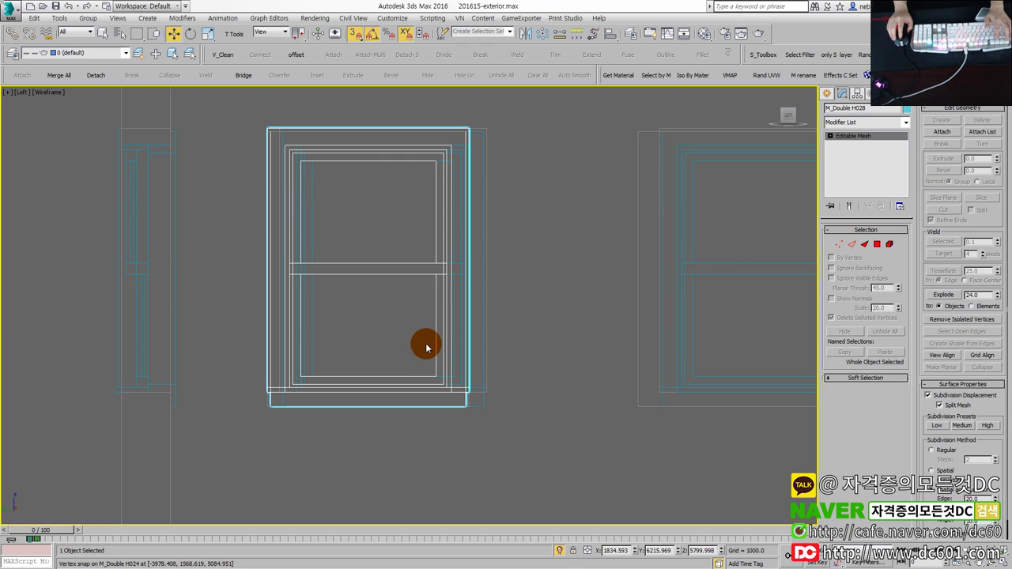
key("F3")
scroll(447, 293, "down", 3)
key("alt+w")
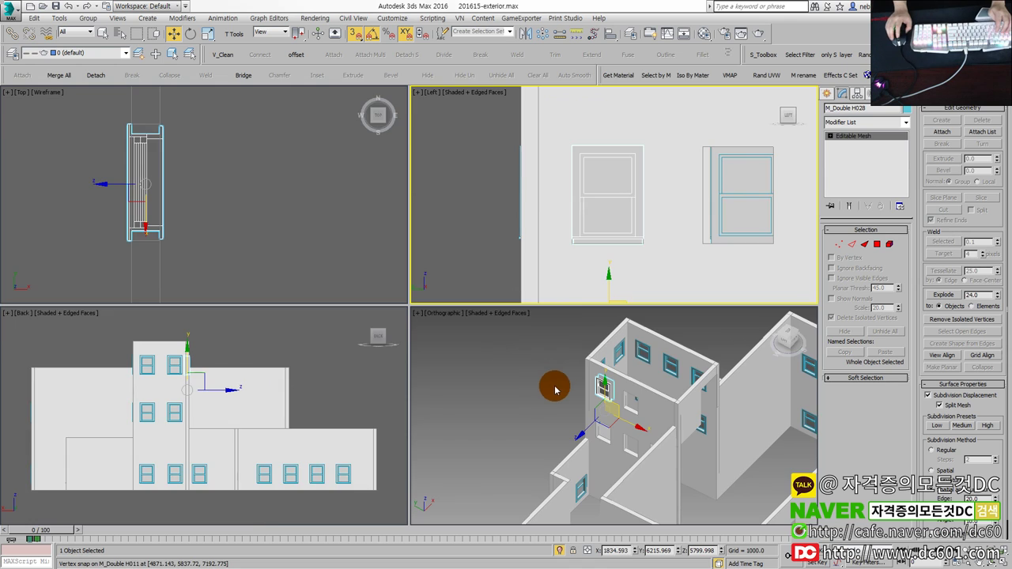
Step: Snap the window into its wall opening and line it up, checking in the angled 3D view
right_click(546, 379)
key("alt+w")
scroll(445, 299, "up", 4)
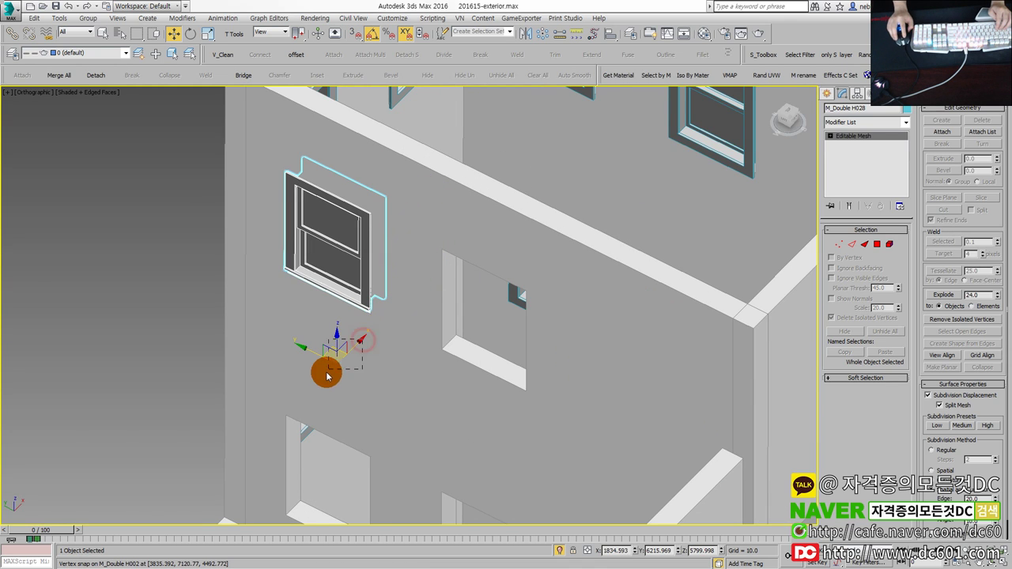
scroll(327, 376, "down", 2)
mouse_move(326, 376)
left_mouse_down()
mouse_move(304, 316)
mouse_move(279, 307)
left_mouse_up()
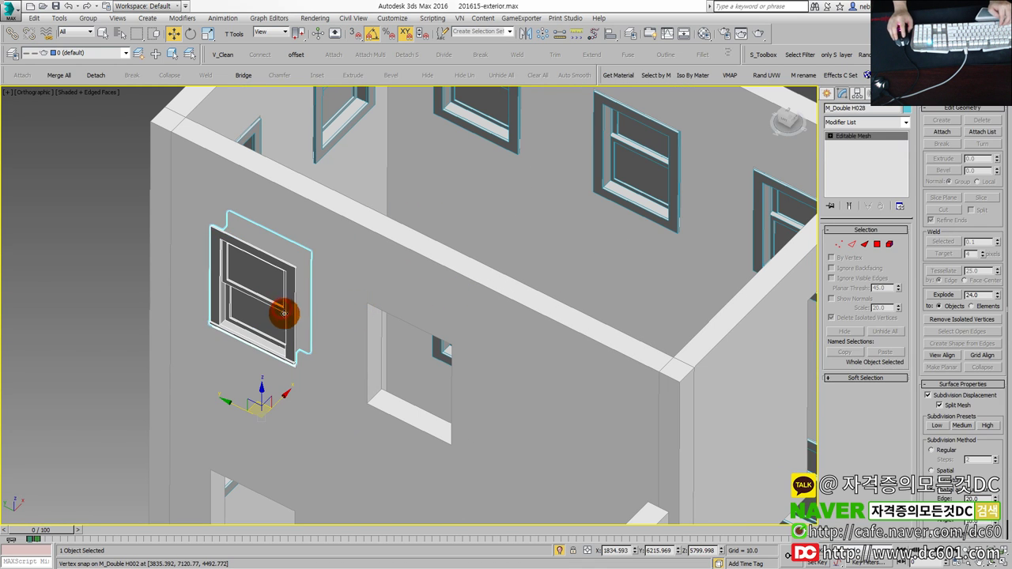
scroll(361, 327, "down", 1)
scroll(442, 334, "down", 2)
scroll(351, 358, "down", 3)
scroll(351, 357, "up", 3)
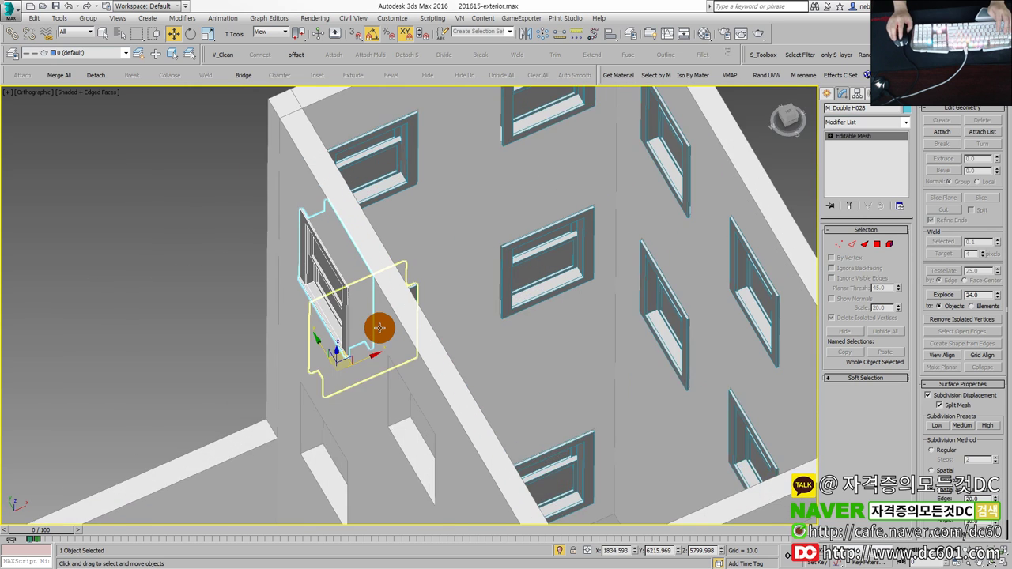
scroll(380, 327, "up", 2)
mouse_move(368, 361)
left_mouse_down()
mouse_move(251, 396)
mouse_move(323, 369)
left_mouse_up()
middle_click_drag(323, 369, 458, 278, "alt")
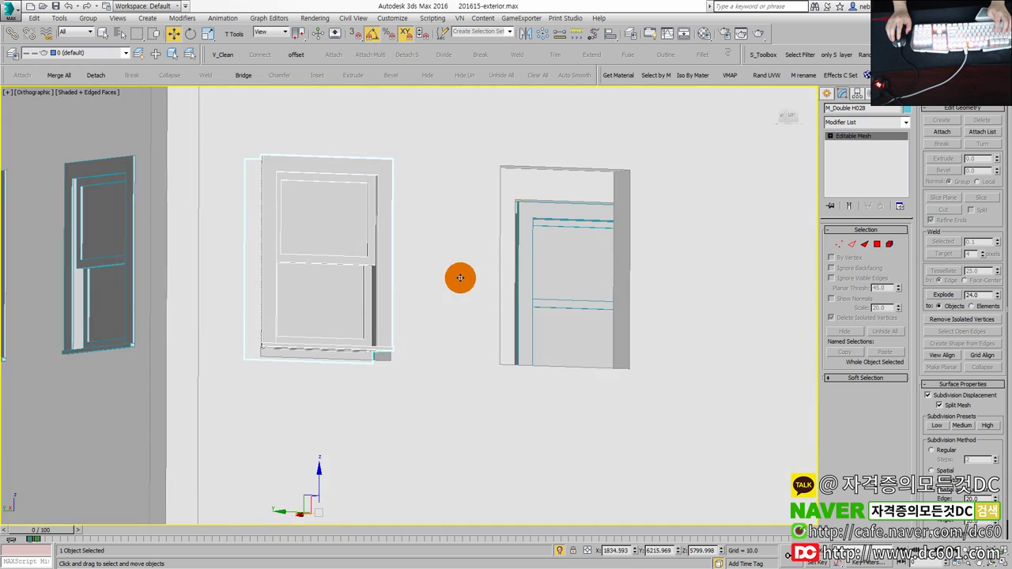
scroll(351, 345, "up", 2)
scroll(373, 357, "up", 2)
scroll(381, 362, "up", 2)
middle_click_drag(381, 362, 316, 368, "alt")
scroll(324, 362, "down", 2)
key("alt+w")
Step: In the left elevation, drag the window's bottom vertices down to the sill
middle_click(509, 271)
key("alt+w")
scroll(377, 298, "up", 3)
key("1")
scroll(292, 400, "up", 2)
scroll(329, 341, "down", 1)
left_click_drag(231, 357, 436, 436)
scroll(475, 419, "up", 2)
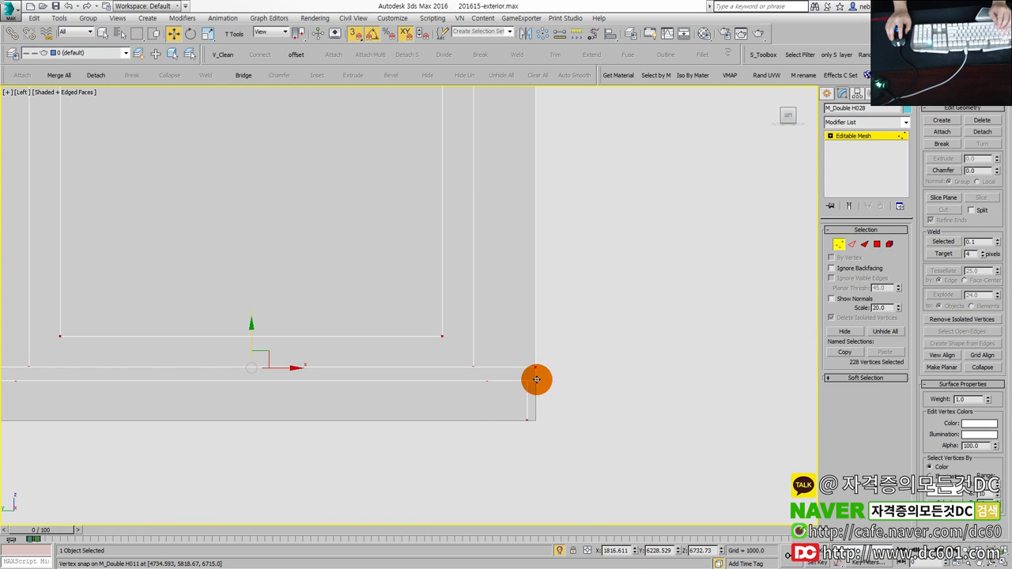
left_click_drag(534, 380, 533, 416)
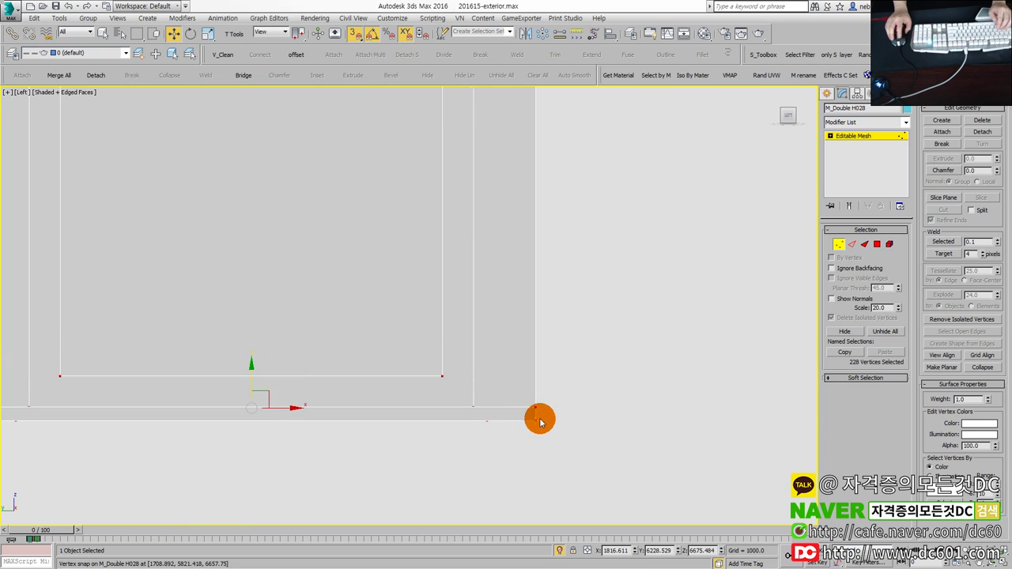
scroll(540, 421, "down", 4)
left_click(837, 248)
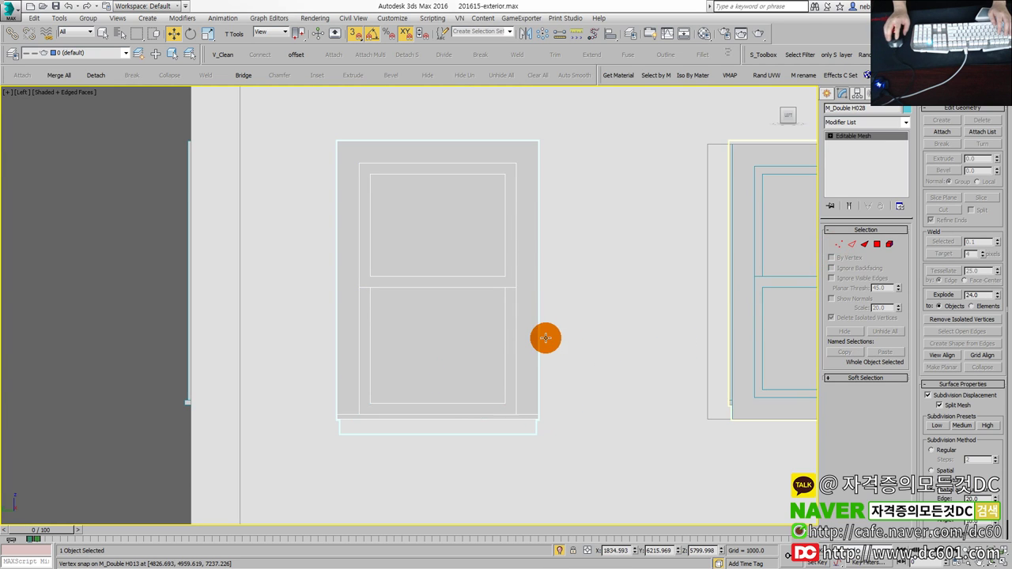
Step: Select the double window in the upper opening of the side elevation
scroll(542, 337, "down", 4)
middle_click_drag(515, 348, 488, 350)
key("F3")
key("F3")
left_click(233, 333)
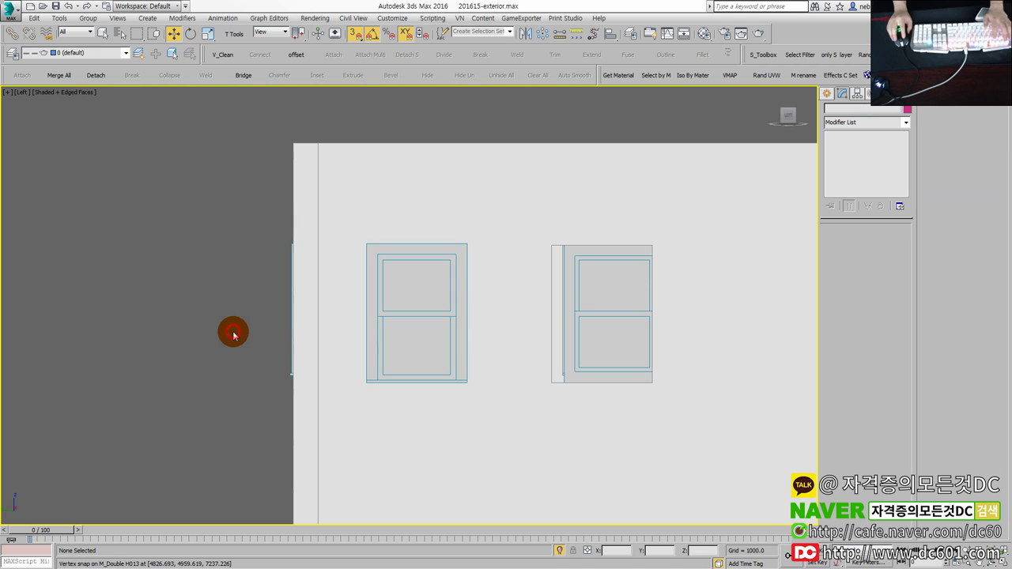
left_click(449, 346)
middle_click_drag(448, 346, 305, 352)
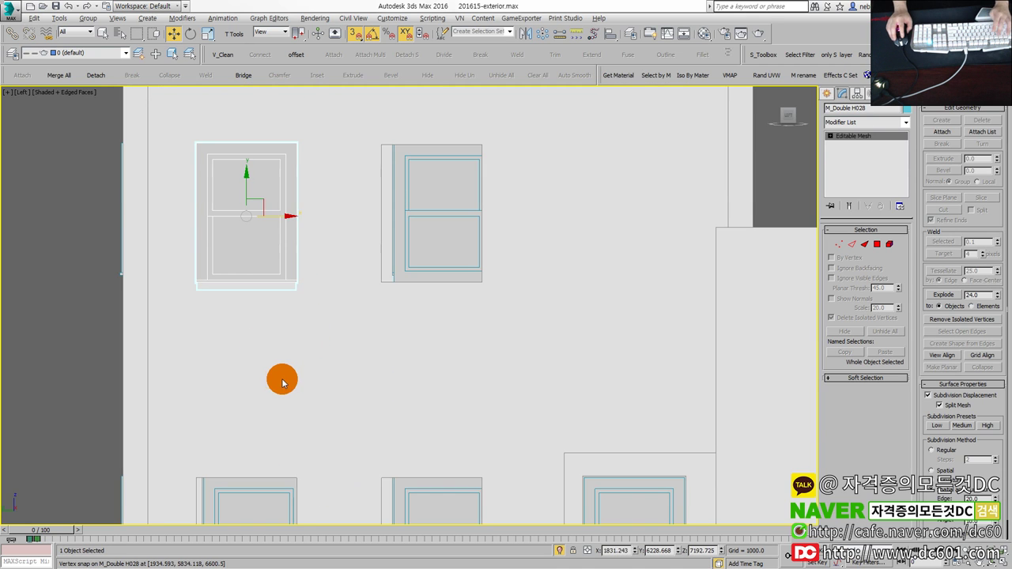
Step: Create instanced copy M_Double H029 and snap it into the neighbouring opening
left_click_drag(269, 218, 430, 218, "shift")
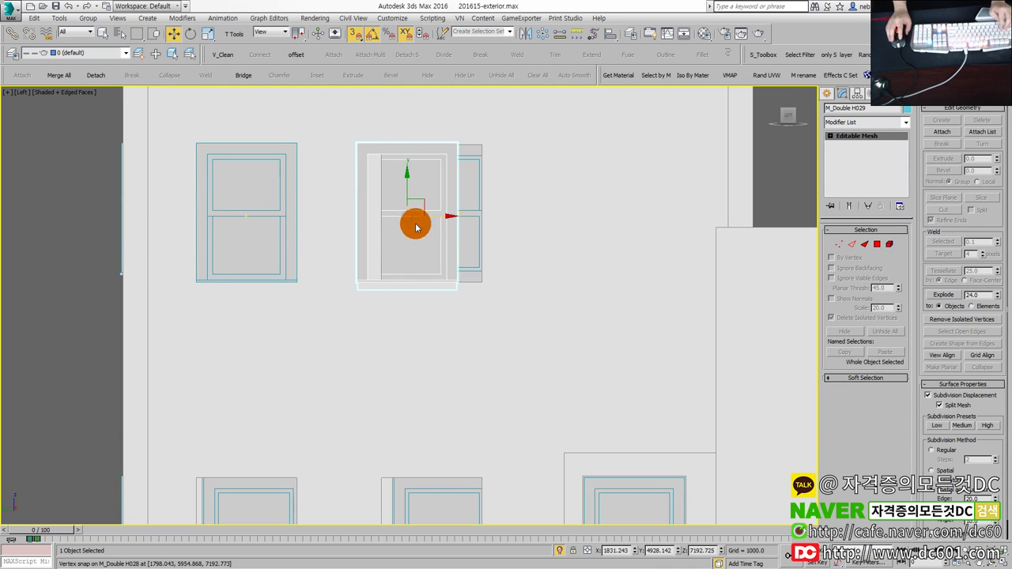
left_click(508, 332)
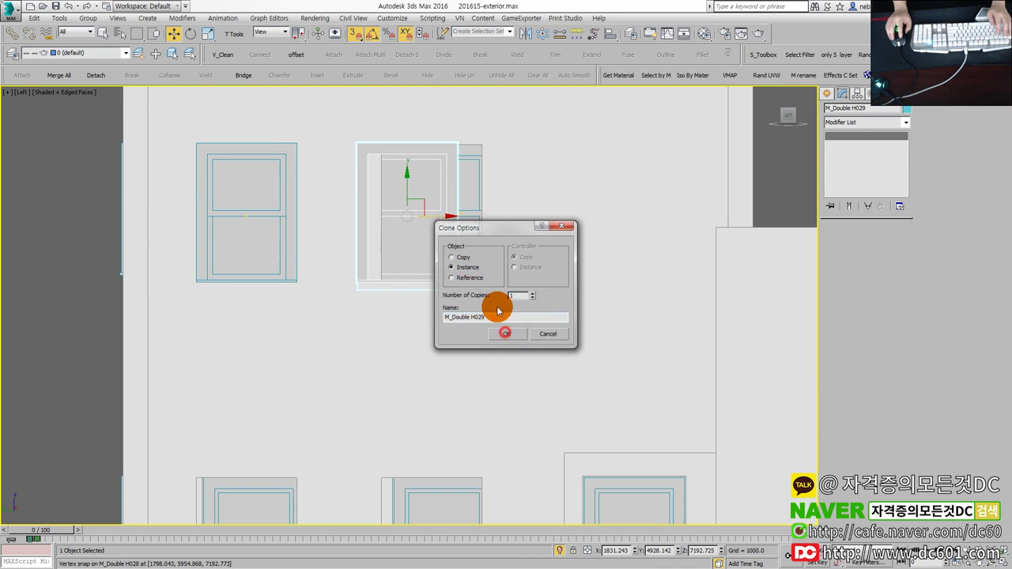
middle_click_drag(440, 174, 373, 272)
scroll(373, 273, "up", 2)
scroll(373, 273, "down", 5)
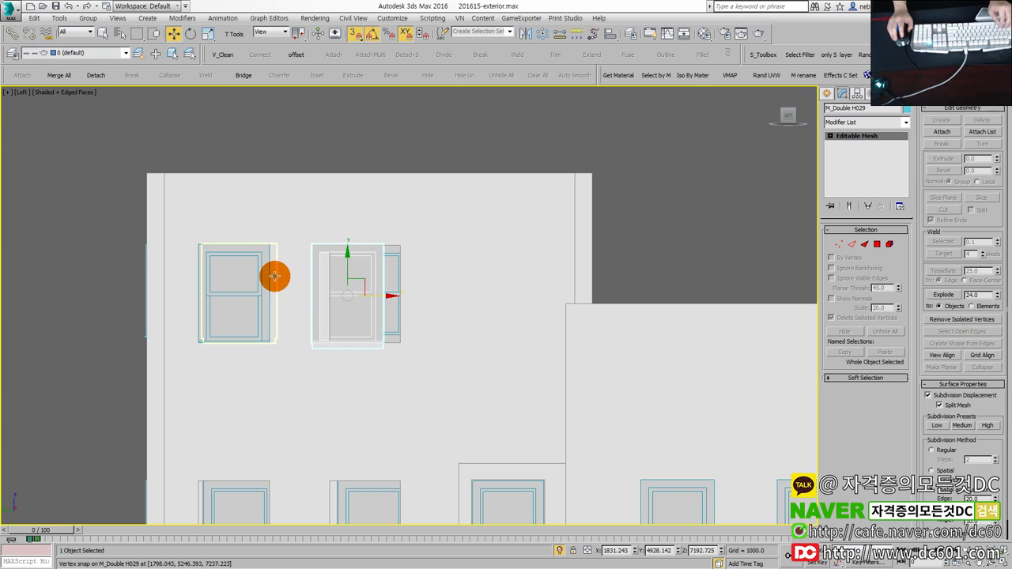
key("alt+w")
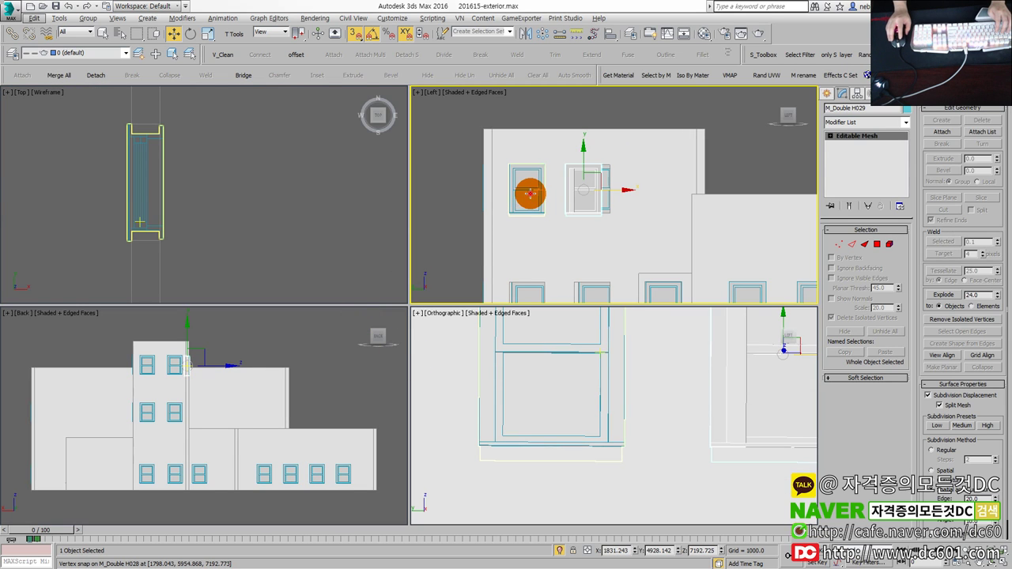
left_click_drag(529, 192, 529, 192)
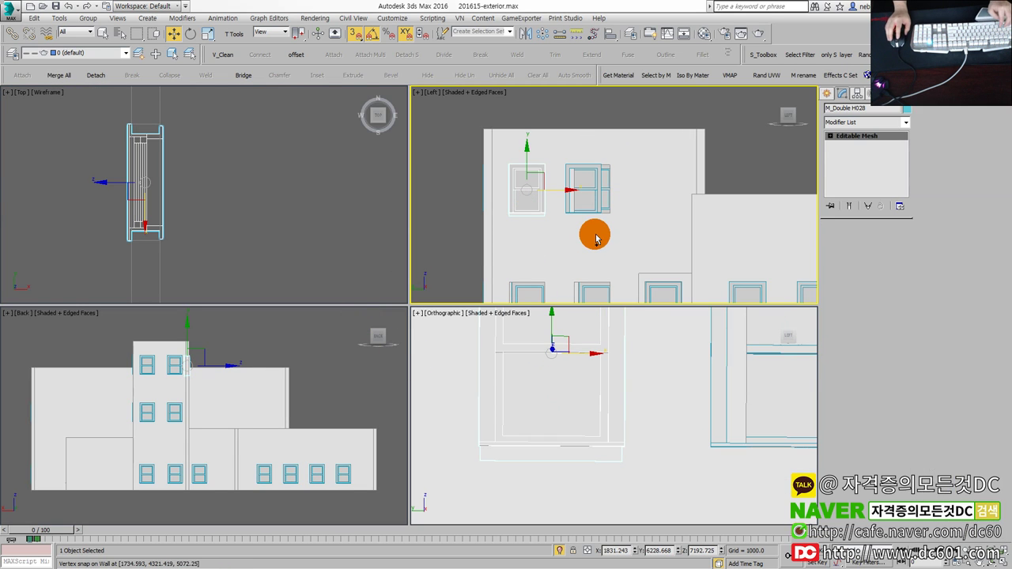
Step: Select M_Double H029, then M_Double H028, and make the top plan view active
left_click(575, 207)
left_click(541, 187)
right_click(543, 316)
key("alt+w")
key("alt+w")
right_click(225, 212)
key("alt+w")
Step: Select the window in the top wall of the plan view
scroll(264, 226, "down", 2)
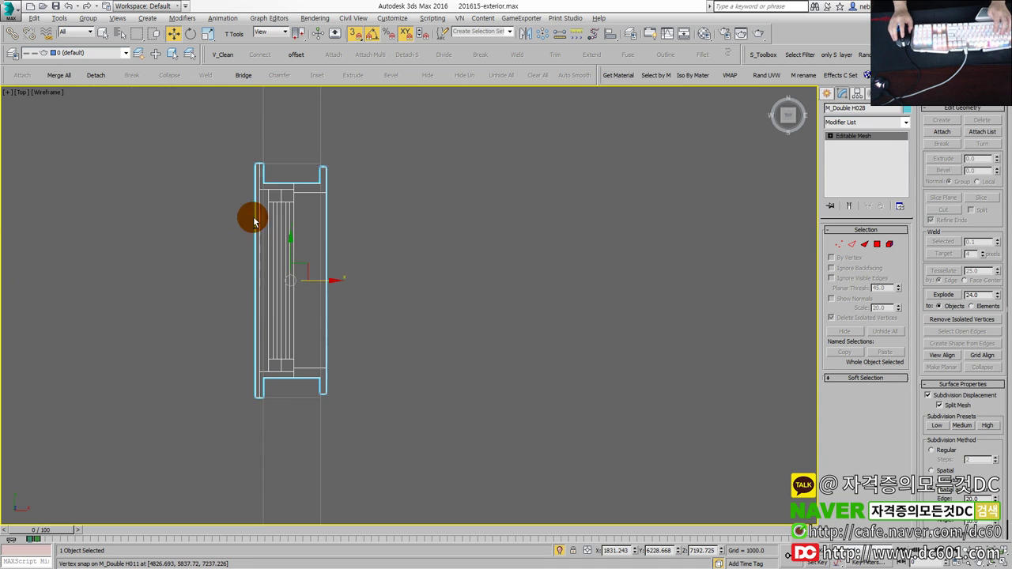
scroll(317, 197, "down", 1)
left_click(321, 175)
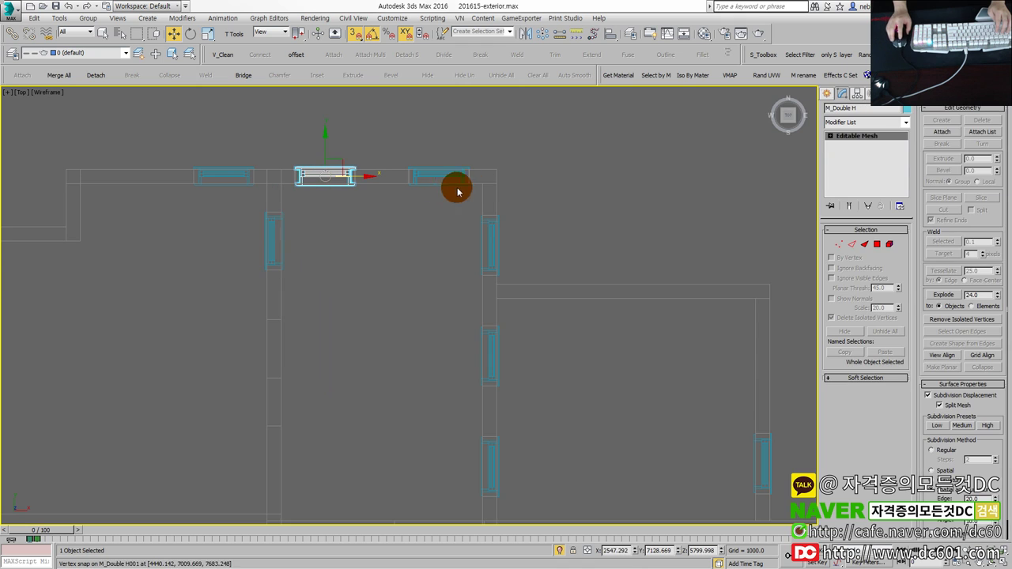
left_click(283, 229)
scroll(271, 225, "up", 1)
scroll(273, 229, "up", 2)
left_click(376, 127)
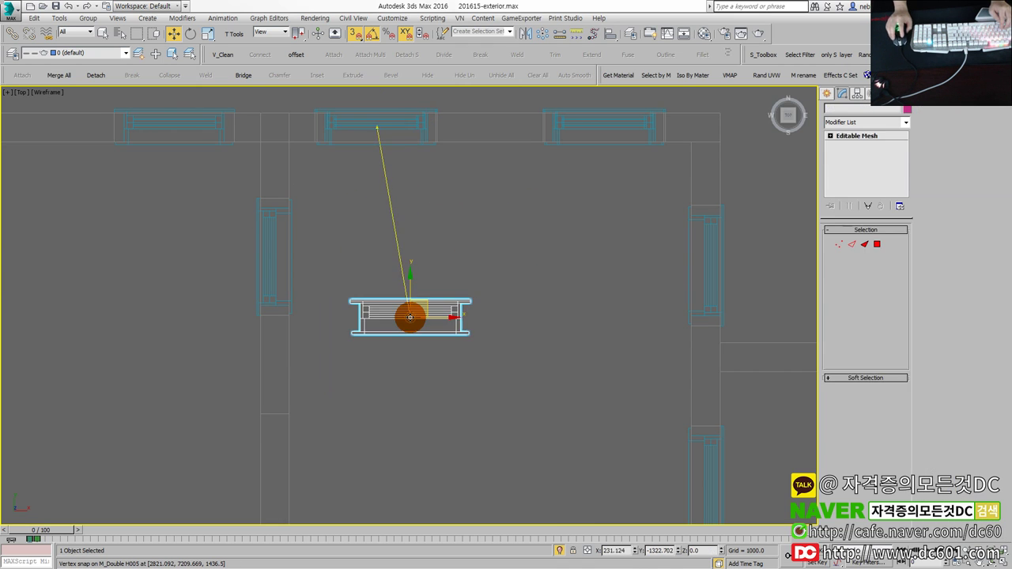
Step: Instance-copy the window toward the interior wall and stretch its frame vertices to the wall edge
left_click_drag(389, 113, 410, 310, "shift")
left_click(471, 267)
left_click(507, 335)
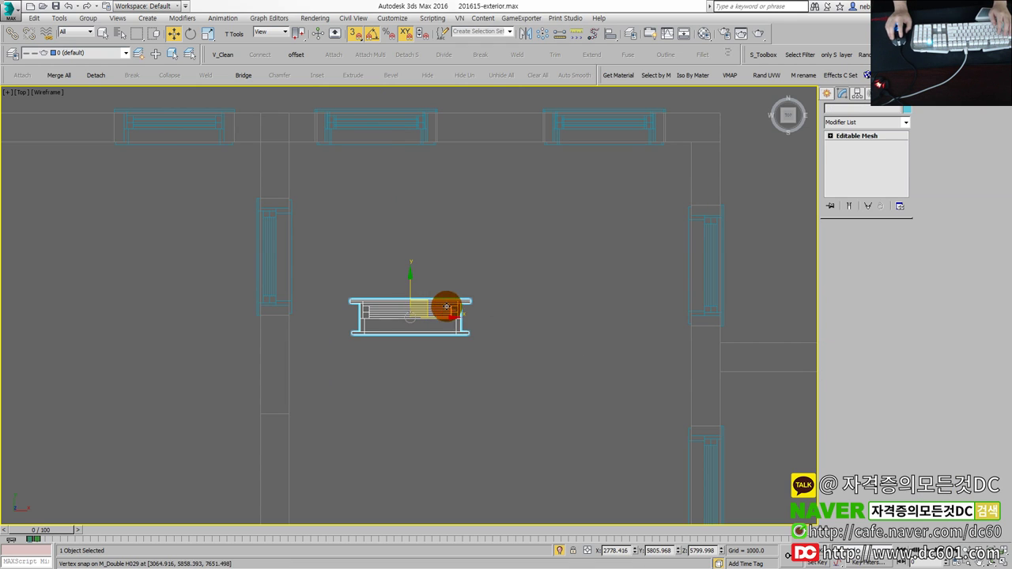
key("1")
scroll(475, 335, "down", 3)
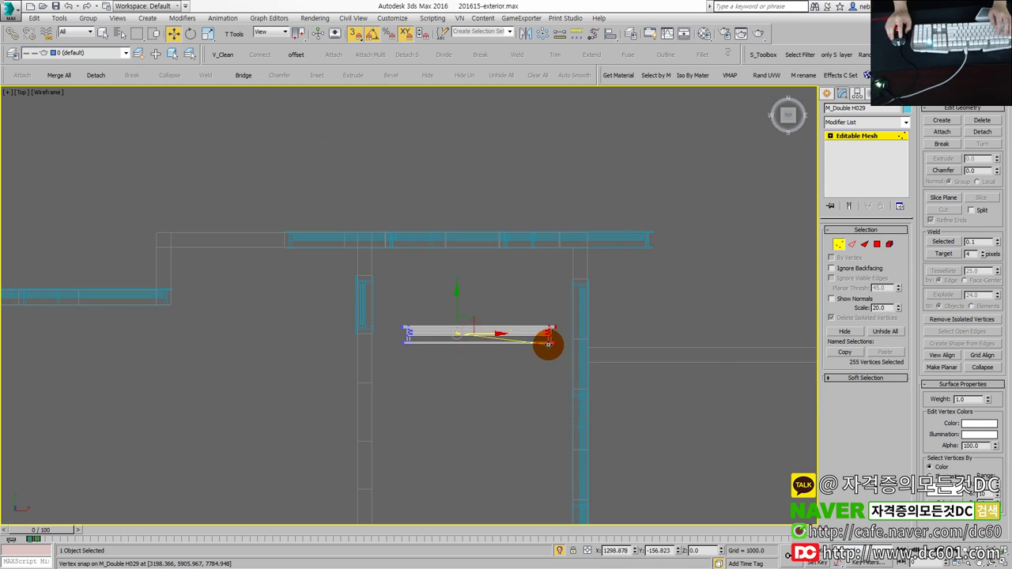
left_click_drag(363, 352, 490, 357)
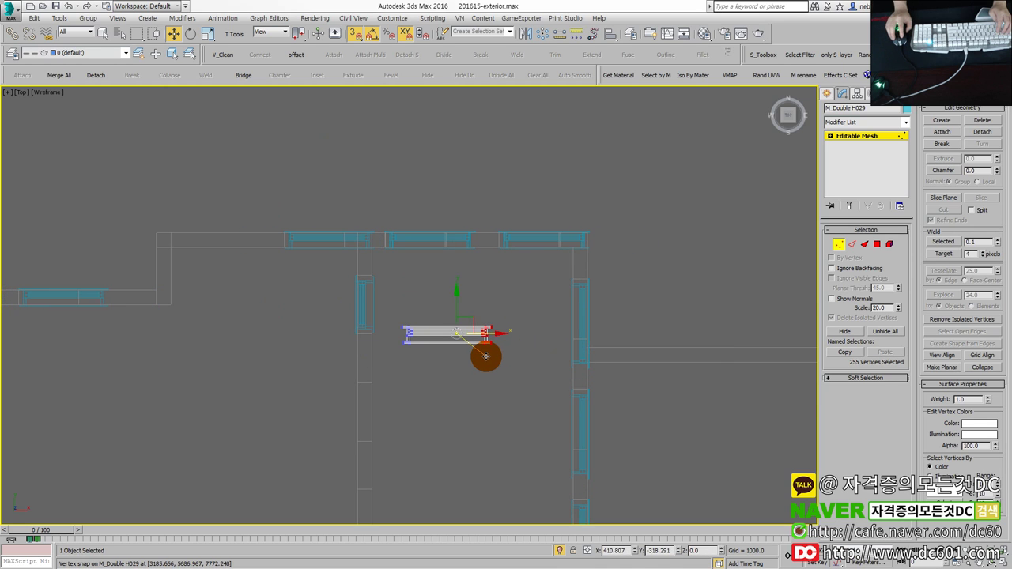
left_click(834, 247)
Step: Copy the interior-wall window down into the next opening and snap it onto the wall
left_click(528, 319)
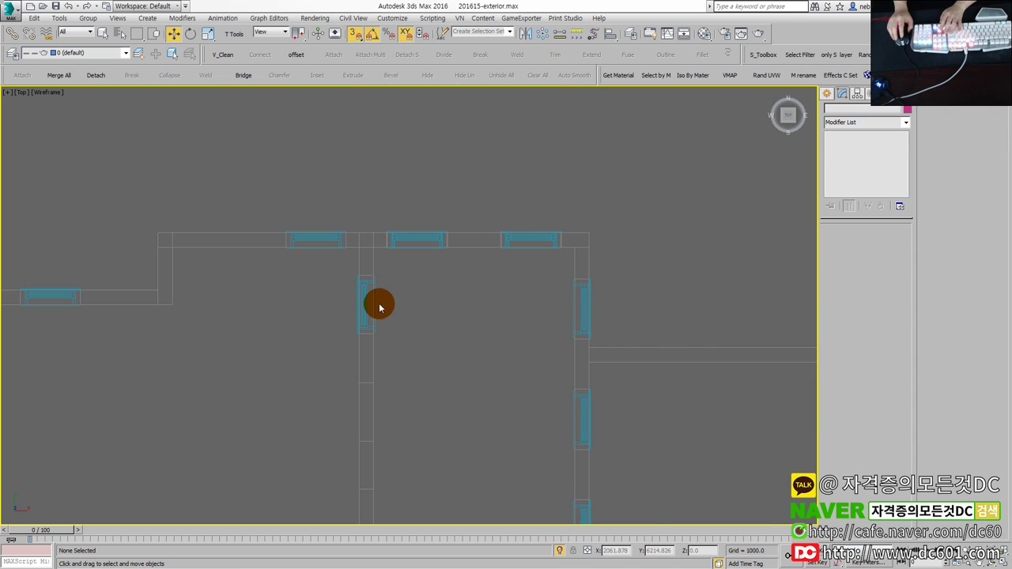
scroll(364, 297, "up", 3)
left_click(356, 293)
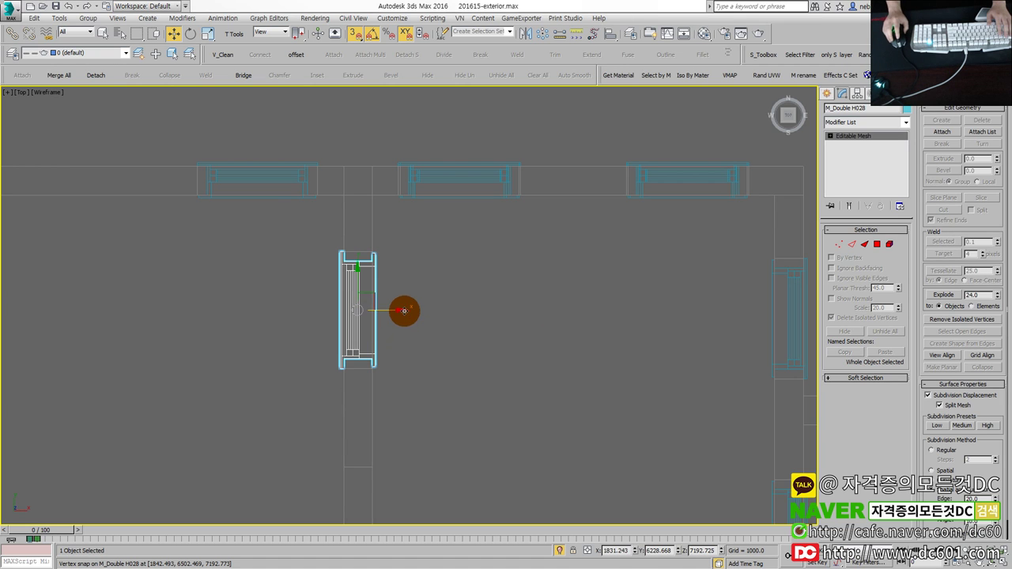
middle_click_drag(376, 295, 435, 280)
left_click_drag(413, 258, 414, 376, "shift")
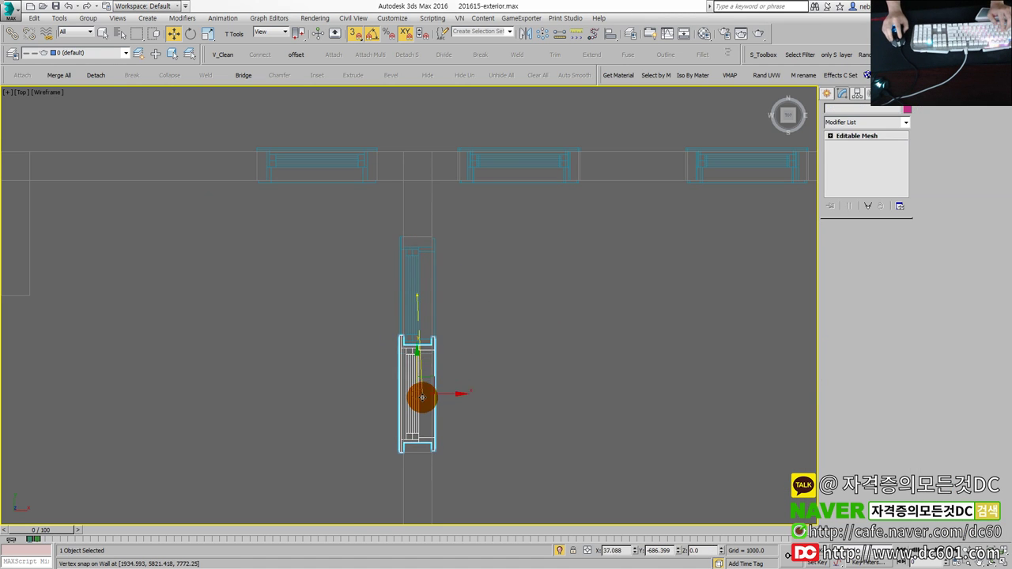
left_click(501, 332)
middle_click_drag(501, 332, 479, 237)
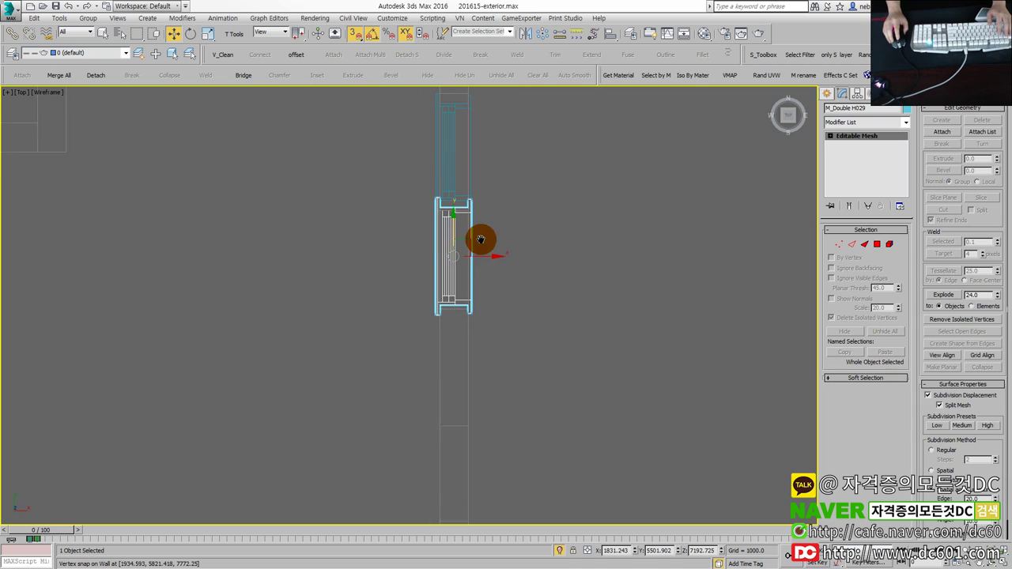
left_click_drag(454, 217, 475, 361)
middle_click_drag(505, 337, 478, 295)
scroll(478, 295, "up", 3)
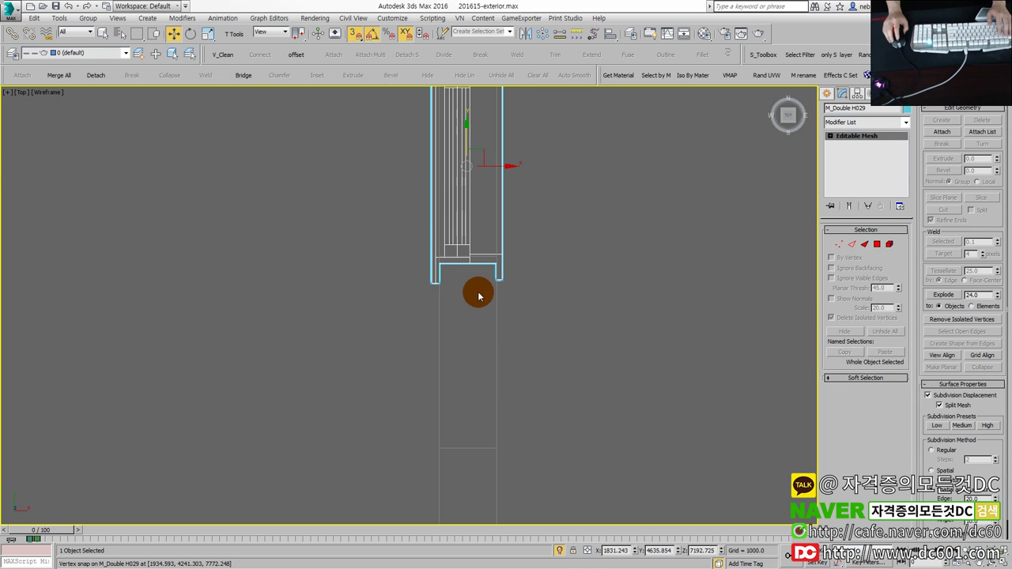
left_click_drag(438, 309, 431, 449)
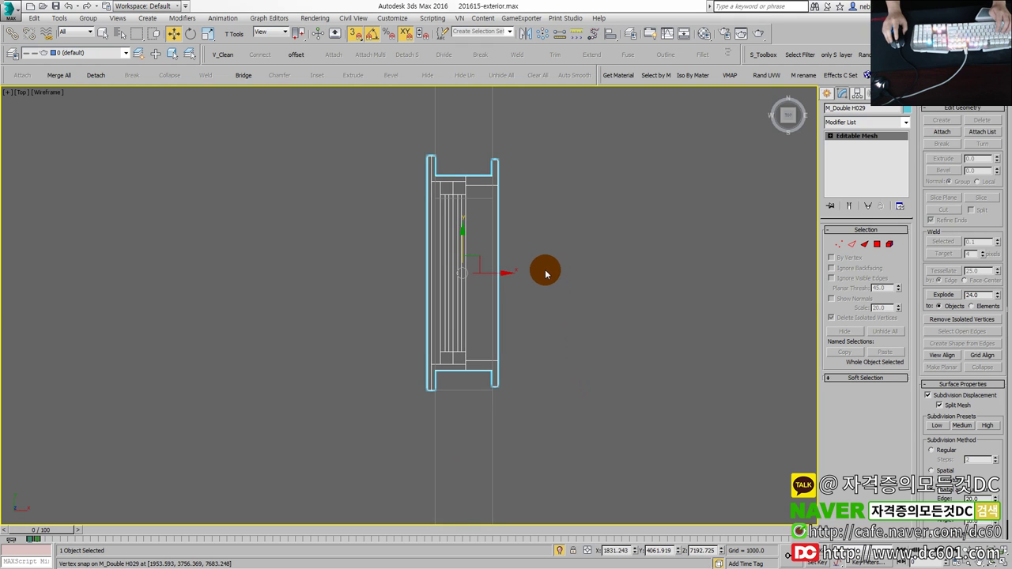
Step: Snap the copied window up onto the wall edge in the maximized Top view
key("alt+w")
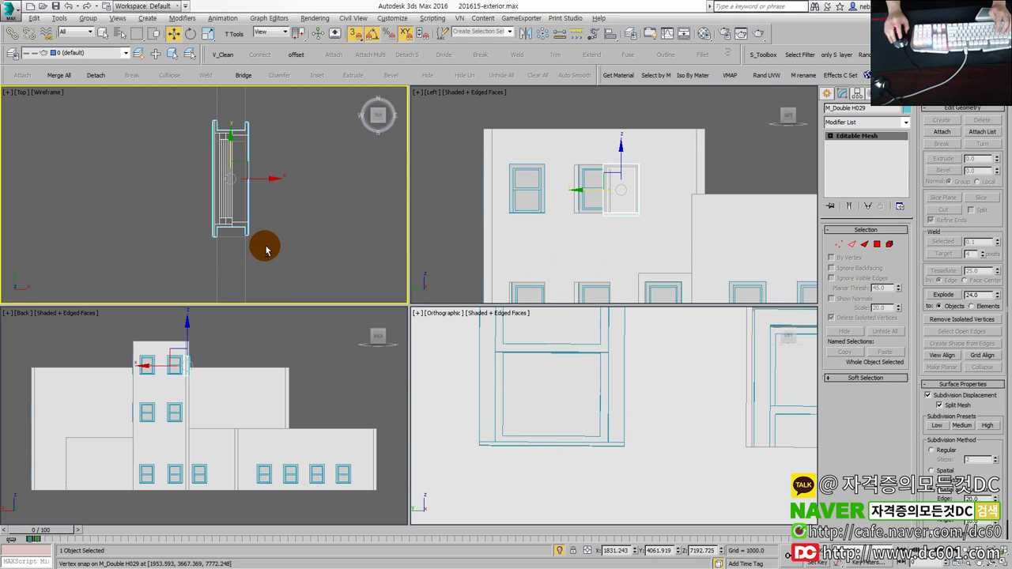
key("alt+w")
middle_click_drag(335, 293, 351, 329)
scroll(374, 338, "down", 2)
mouse_move(386, 323)
left_mouse_down()
mouse_move(392, 224)
mouse_move(365, 271)
mouse_move(375, 385)
left_mouse_up()
scroll(365, 271, "up", 2)
key("alt+w")
right_click(499, 293)
key("alt+w")
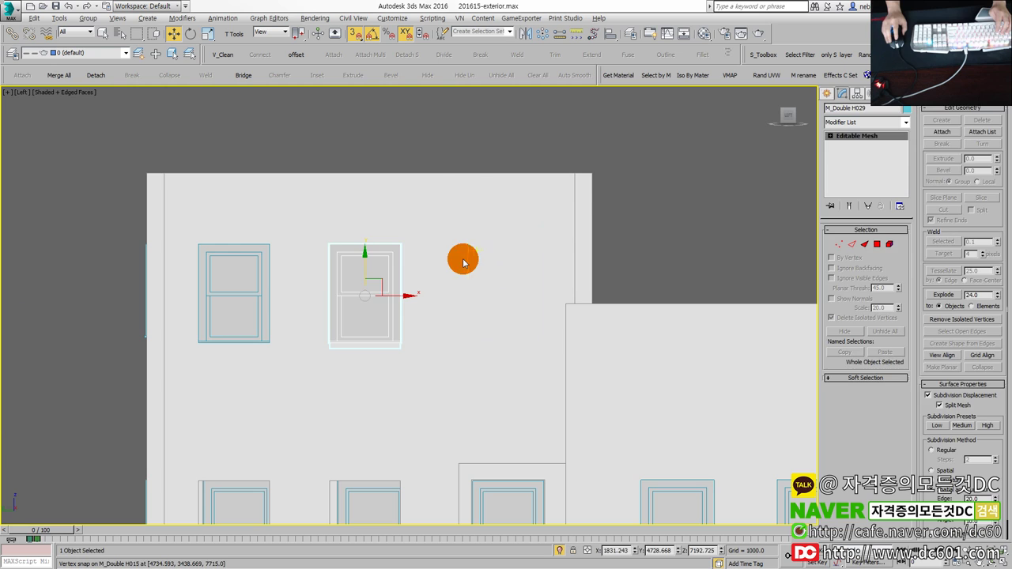
Step: Select both upper windows and instance-copy them down into the openings below
left_click(260, 290, "ctrl")
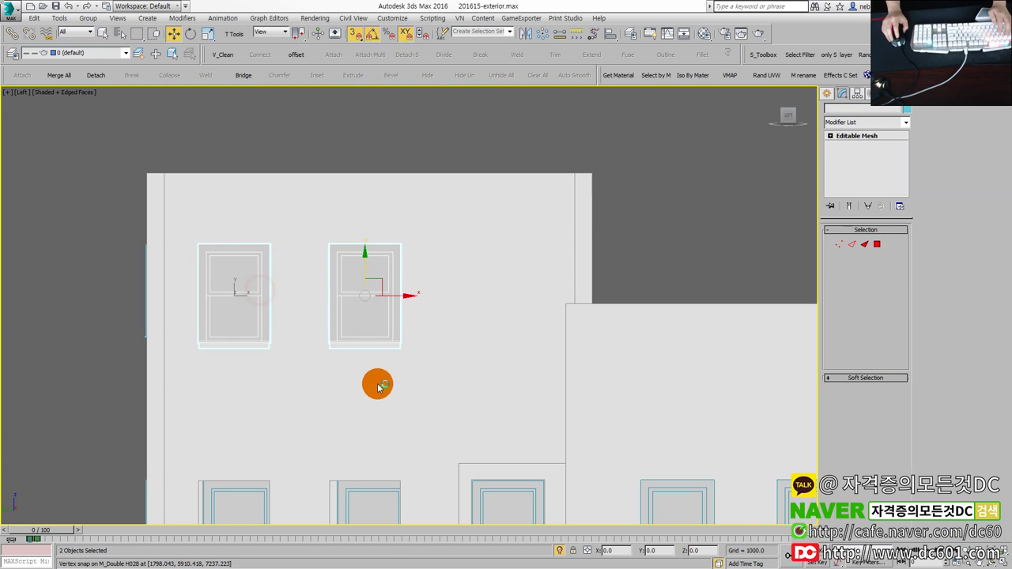
middle_click_drag(379, 385, 466, 222)
left_click_drag(451, 127, 431, 312, "shift")
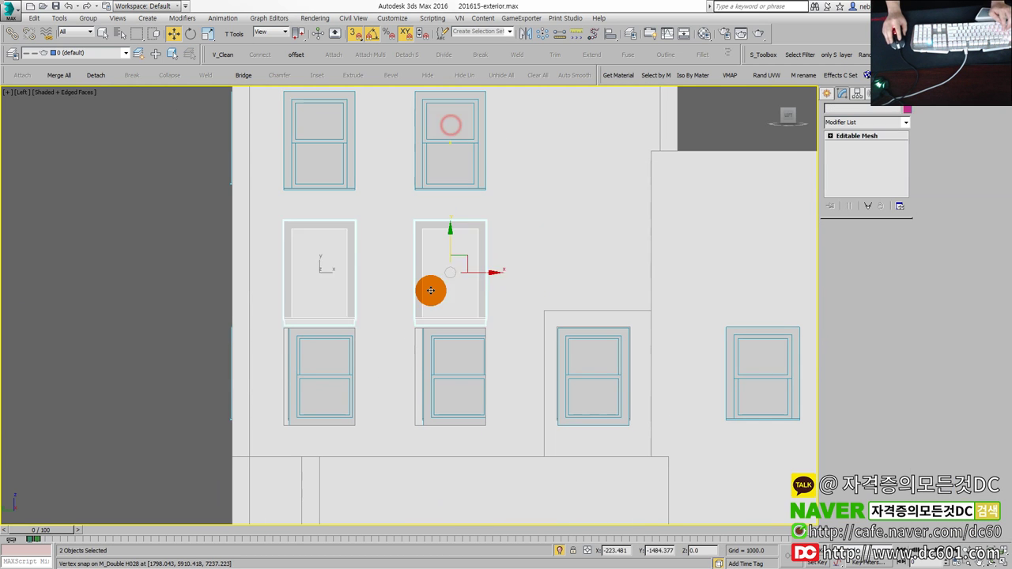
left_click(506, 334)
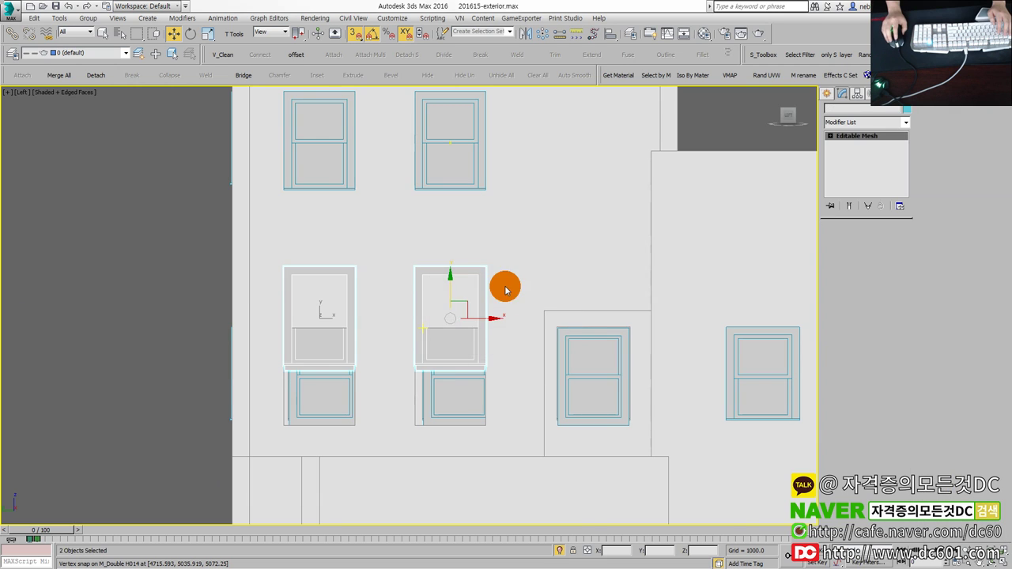
scroll(491, 282, "up", 1)
scroll(482, 265, "up", 1)
scroll(498, 245, "up", 1)
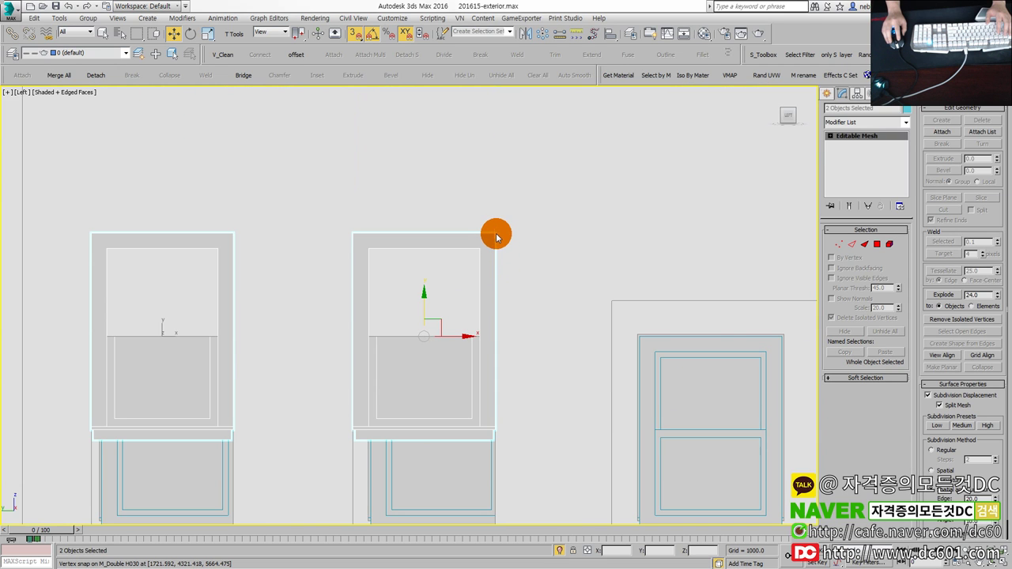
middle_click_drag(494, 233, 491, 324)
scroll(506, 304, "down", 2)
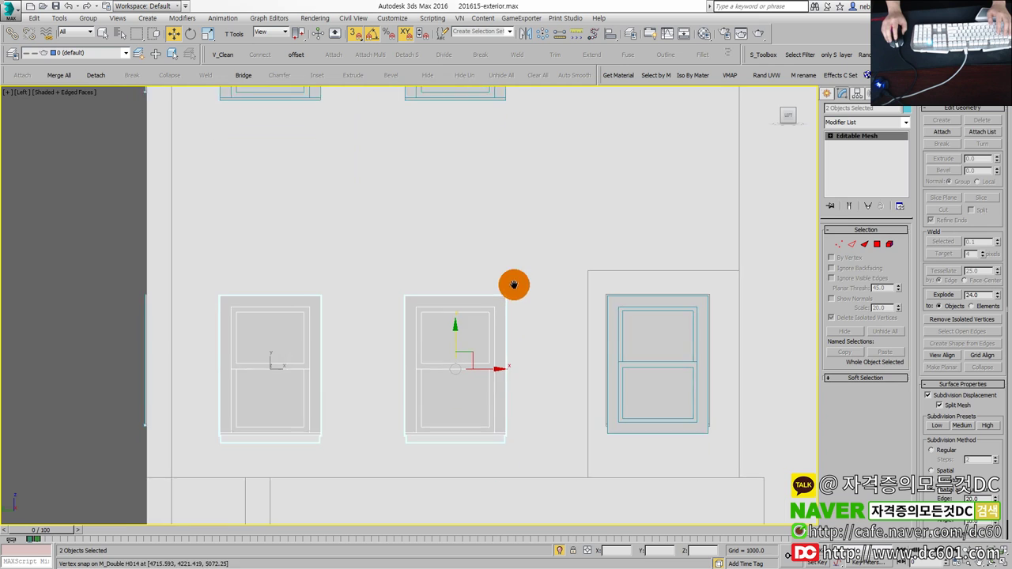
Step: Clear the selection and orbit the 3D orthographic view to inspect the whole building
left_click(45, 362)
scroll(45, 362, "up", 1)
key("alt+w")
middle_click(475, 445)
key("alt+w")
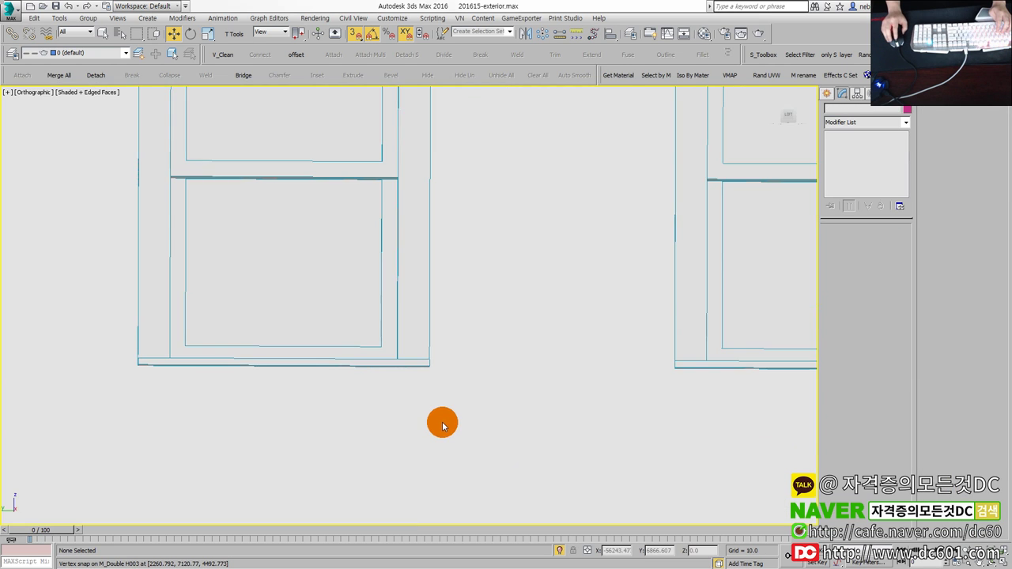
scroll(455, 407, "down", 3)
mouse_move(455, 407)
middle_mouse_down("alt")
mouse_move(445, 430)
mouse_move(479, 388)
mouse_move(332, 309)
mouse_move(377, 321)
mouse_move(429, 271)
middle_mouse_up("alt")
scroll(332, 311, "up", 4)
left_click(454, 253)
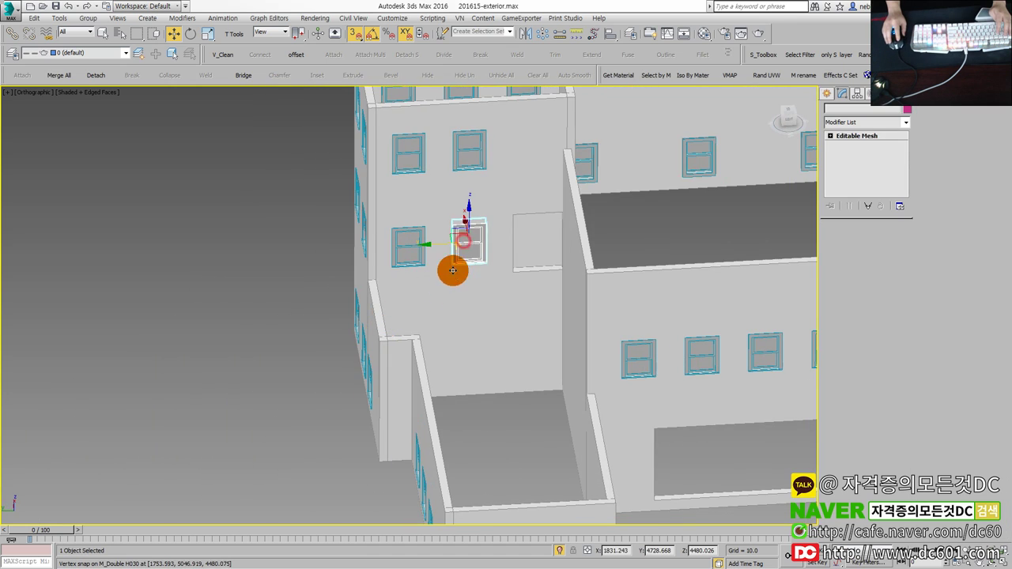
Step: Select the wide four-pane window APT_4 0406 and move it up onto the front wall in Top view
scroll(526, 300, "up", 2)
mouse_move(526, 301)
middle_mouse_down("alt")
mouse_move(395, 300)
mouse_move(419, 356)
mouse_move(420, 417)
mouse_move(450, 416)
mouse_move(393, 415)
middle_mouse_up("alt")
scroll(377, 294, "down", 3)
left_click(420, 417)
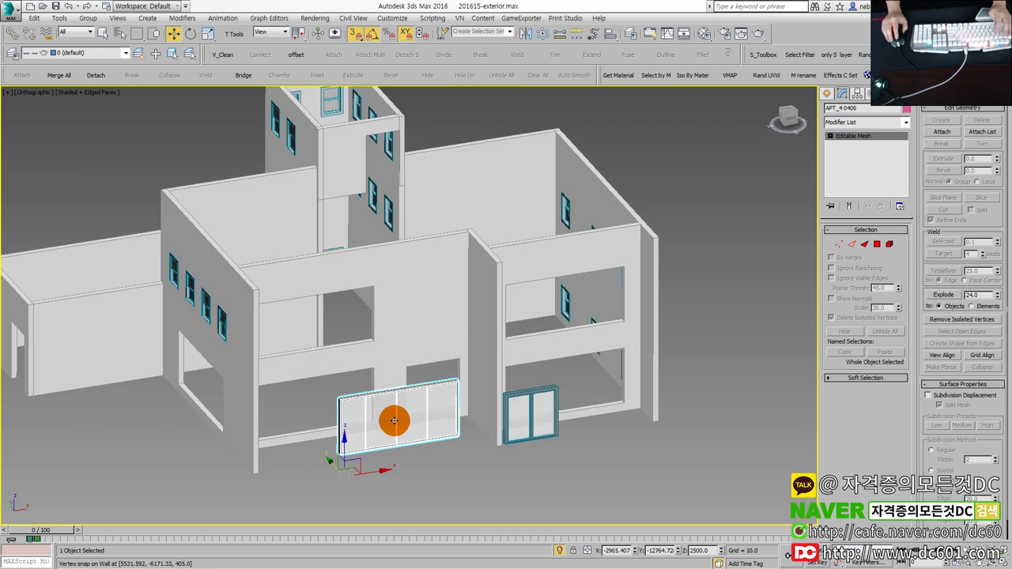
key("alt+w")
middle_click(265, 271)
key("alt+w")
scroll(296, 273, "down", 4)
scroll(397, 351, "down", 3)
scroll(398, 234, "down", 2)
middle_click_drag(355, 412, 368, 382)
left_click_drag(357, 435, 372, 278)
Step: Frame the front wall in the plan view and reselect the four-pane window
scroll(355, 287, "up", 3)
scroll(330, 273, "up", 5)
mouse_move(345, 261)
middle_mouse_down()
mouse_move(176, 422)
mouse_move(163, 478)
middle_mouse_up()
scroll(256, 413, "down", 1)
scroll(365, 419, "down", 1)
middle_click_drag(366, 419, 234, 384)
scroll(459, 384, "up", 3)
left_click(465, 383)
scroll(417, 406, "down", 3)
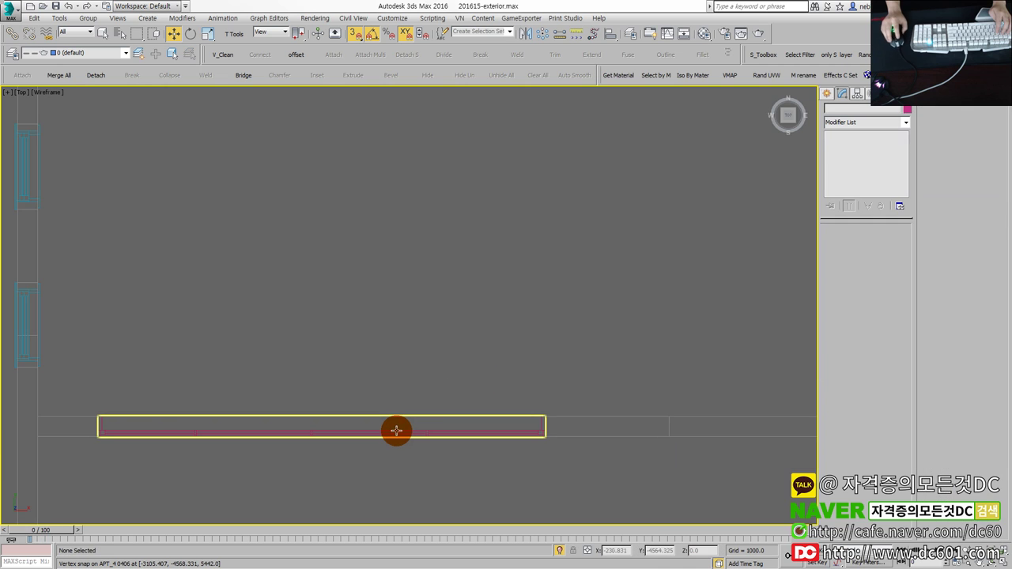
left_click(397, 430)
Step: In the Front elevation, vertex-snap the window's top corner onto the wall opening
key("alt+w")
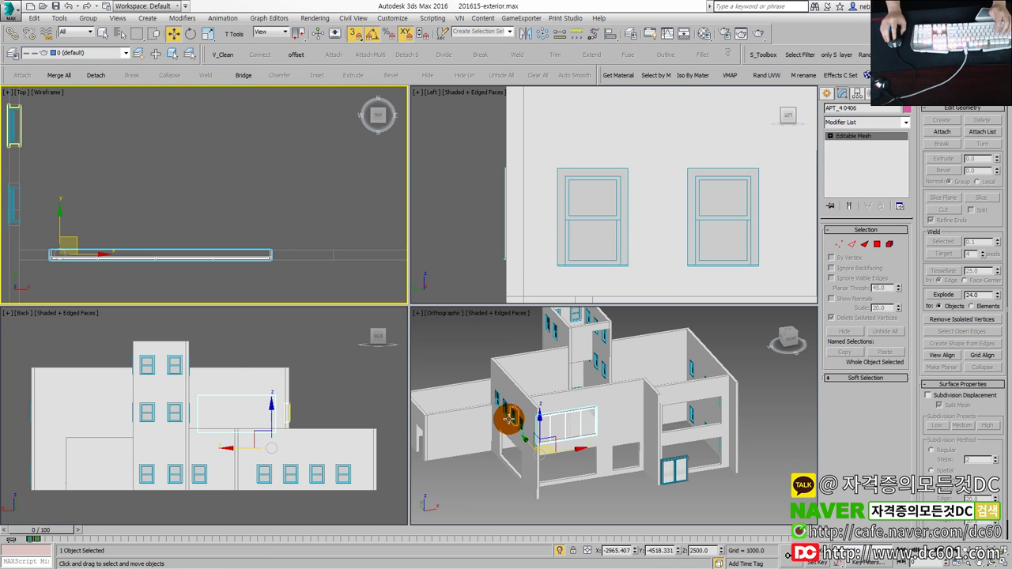
middle_click(233, 388)
key("alt+w")
key("f")
scroll(325, 323, "up", 2)
key("F3")
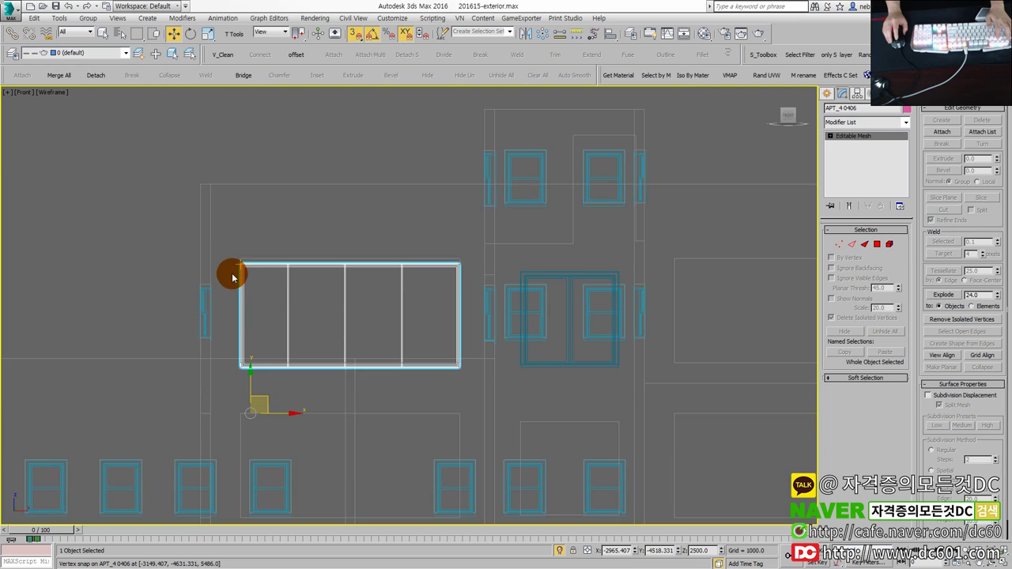
key("F3")
scroll(237, 269, "up", 1)
scroll(237, 266, "up", 3)
left_click_drag(230, 275, 231, 252)
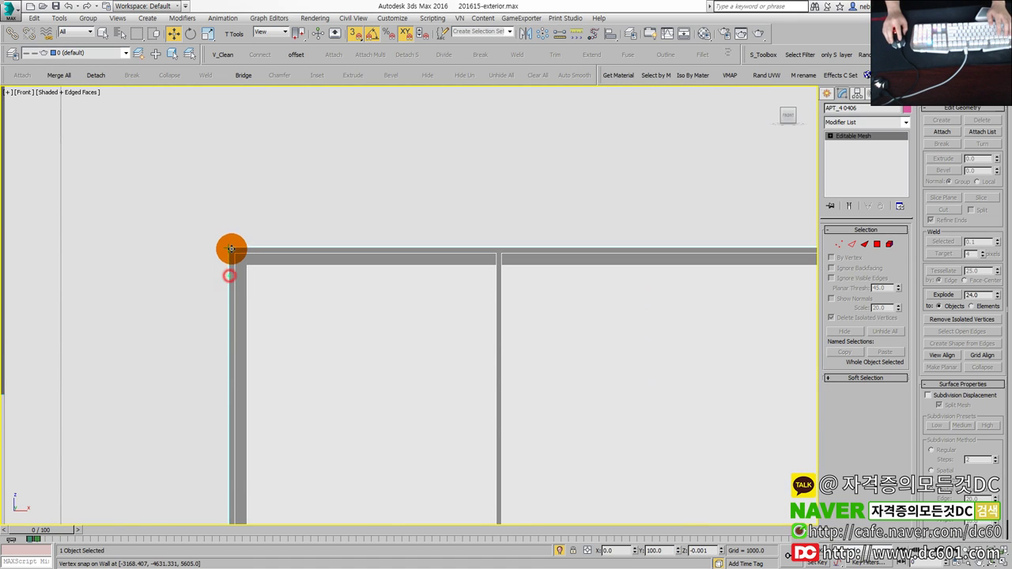
Step: Shift-drag an Instance copy, APT_4 407, down and snap it into the lower opening
scroll(231, 249, "down", 3)
scroll(343, 317, "down", 2)
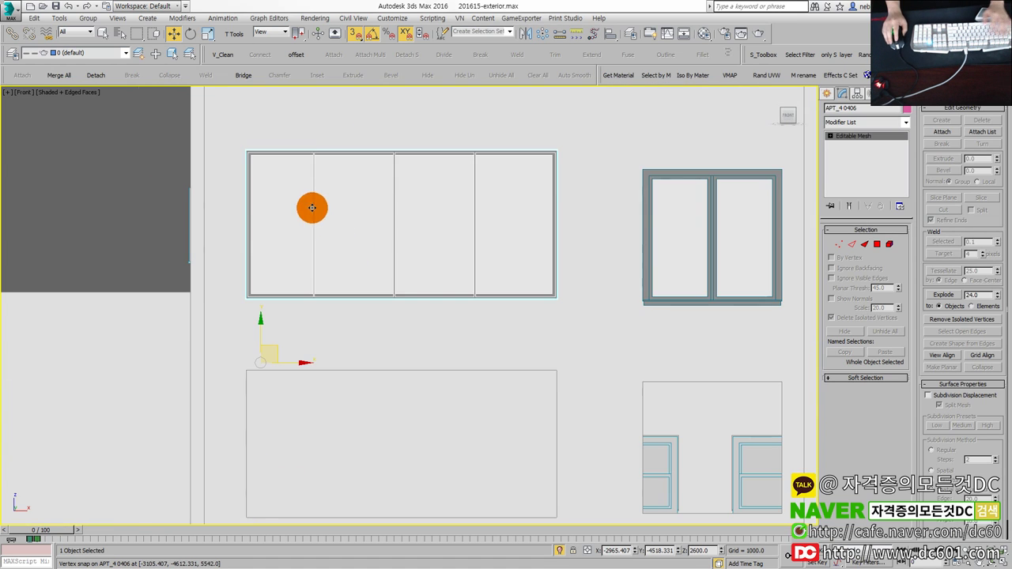
middle_click_drag(299, 283, 350, 223)
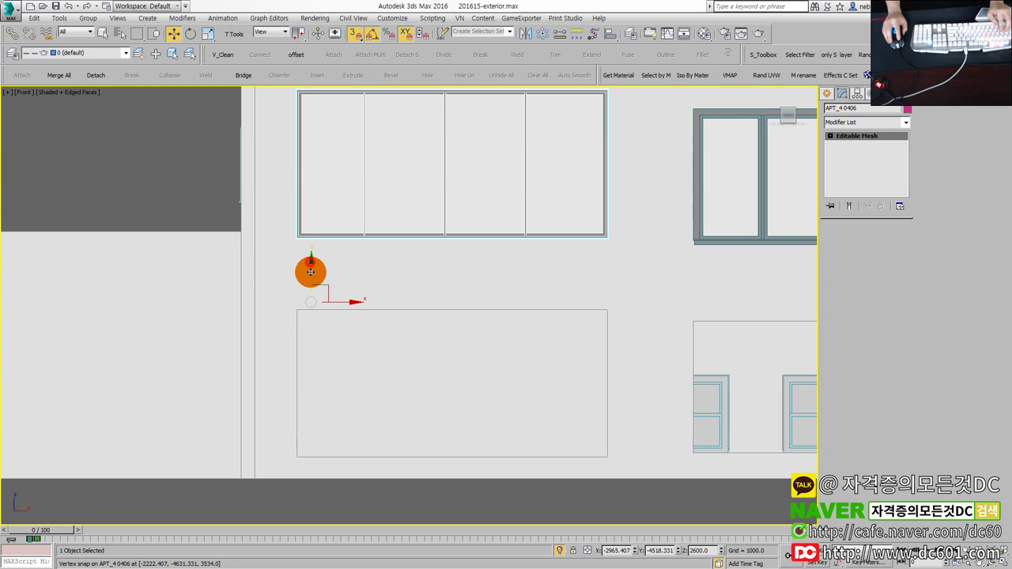
left_click_drag(318, 272, 321, 432, "shift")
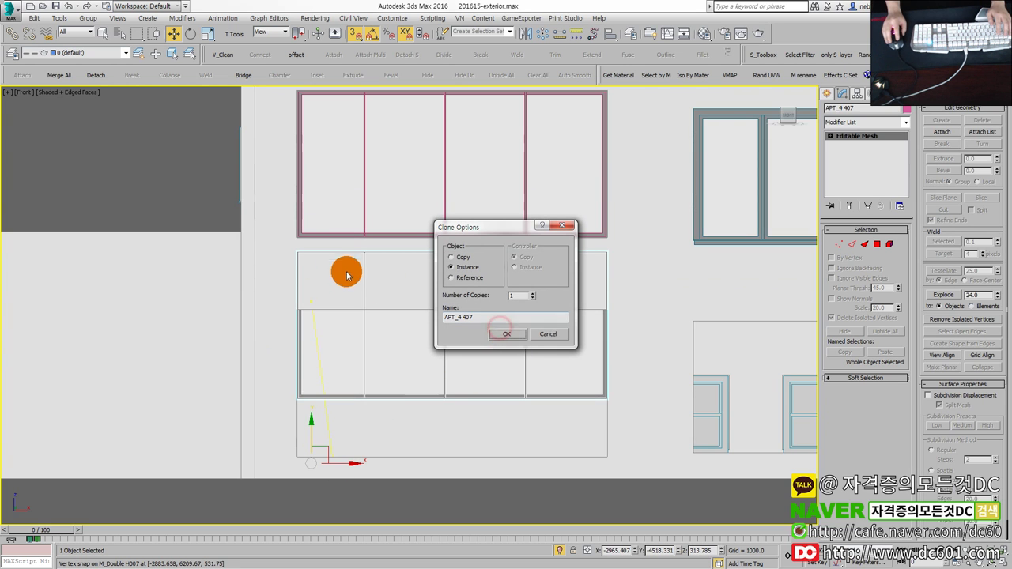
left_click(504, 334)
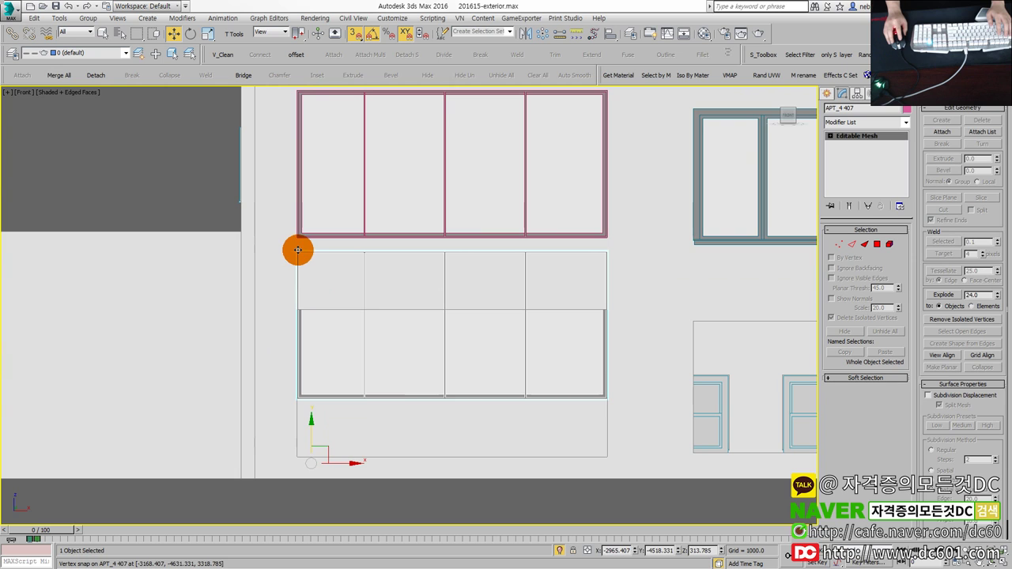
left_click_drag(297, 249, 301, 309)
Step: Select the M_Casement window and move it toward the front wall
scroll(300, 307, "up", 2)
scroll(309, 303, "down", 2)
scroll(321, 301, "down", 2)
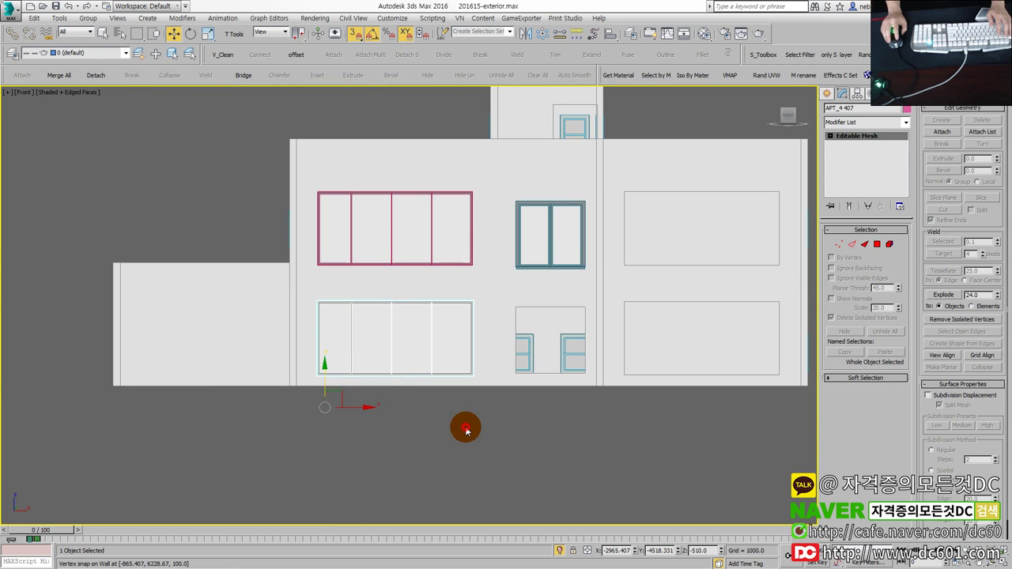
left_click(465, 429)
scroll(474, 411, "up", 2)
key("alt+w")
key("alt+w")
scroll(366, 401, "up", 2)
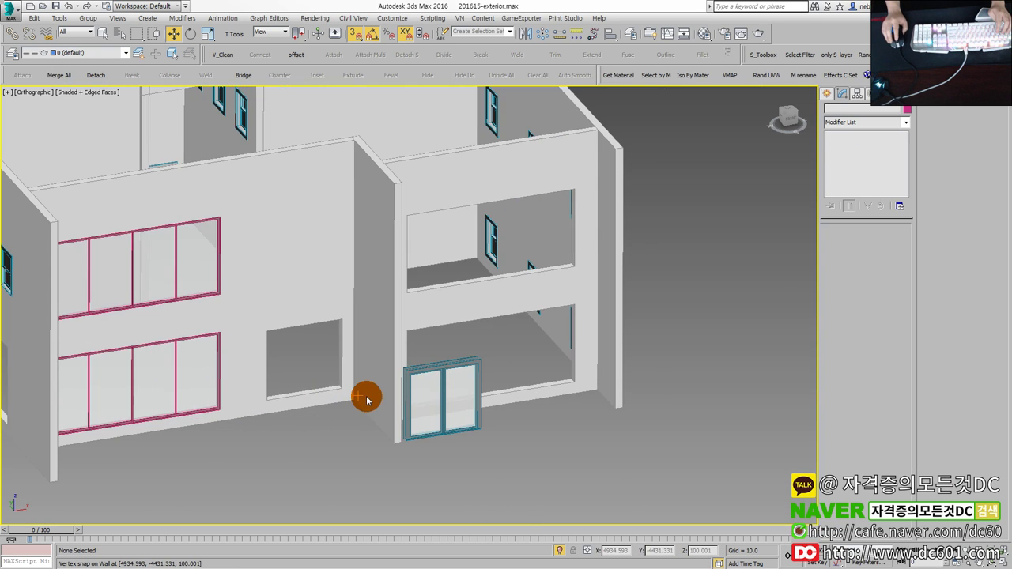
left_click(421, 411)
mouse_move(449, 449)
left_mouse_down()
mouse_move(311, 429)
mouse_move(334, 409)
left_mouse_up()
key("alt+w")
key("alt+w")
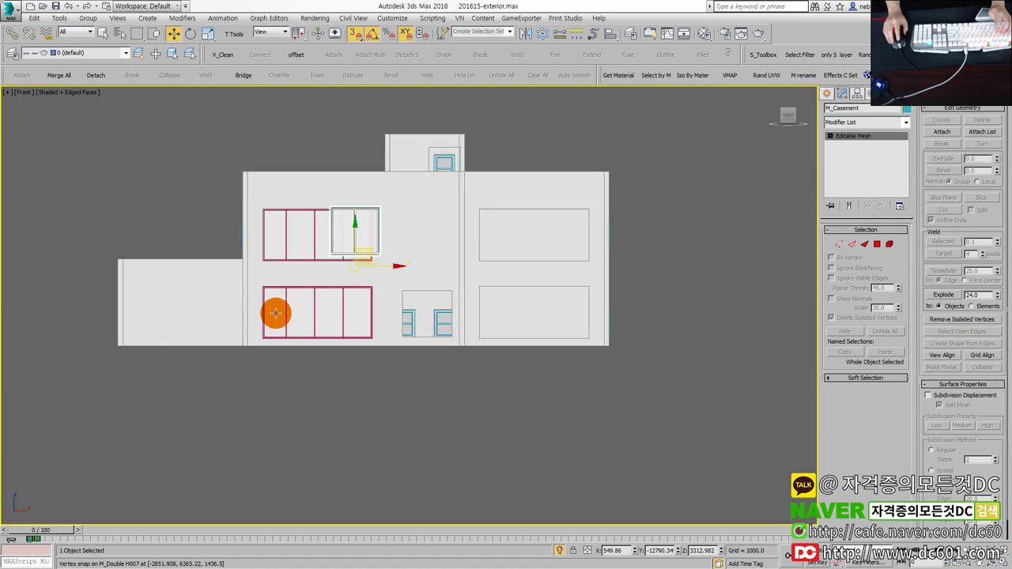
key("alt+w")
key("alt+w")
Step: Snap the casement window's corner to the wall, then return to the maximized Front view
scroll(368, 346, "down", 3)
scroll(420, 485, "down", 2)
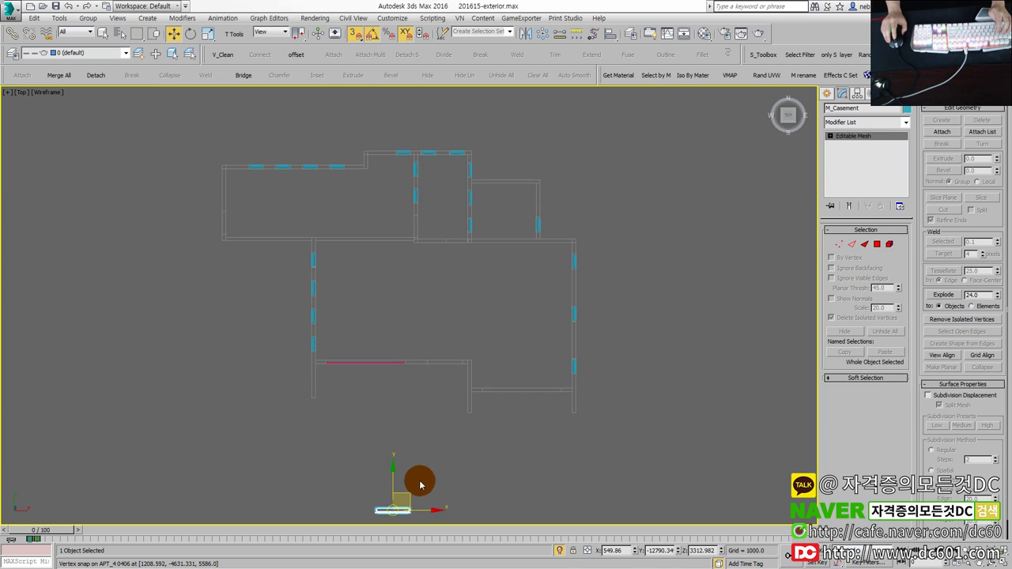
scroll(433, 355, "up", 5)
scroll(441, 396, "up", 2)
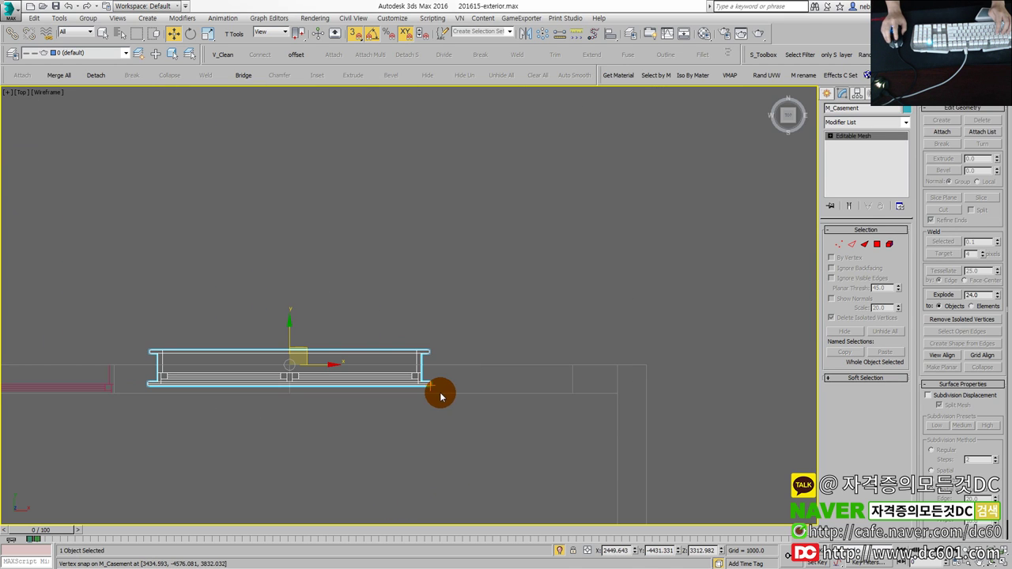
left_click_drag(430, 382, 578, 393)
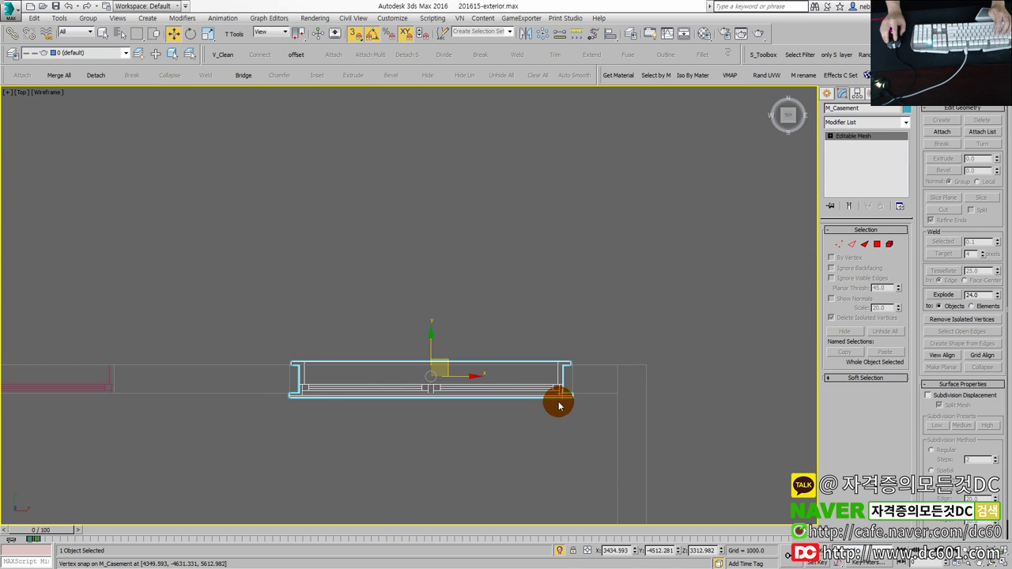
scroll(566, 398, "up", 3)
scroll(590, 380, "up", 4)
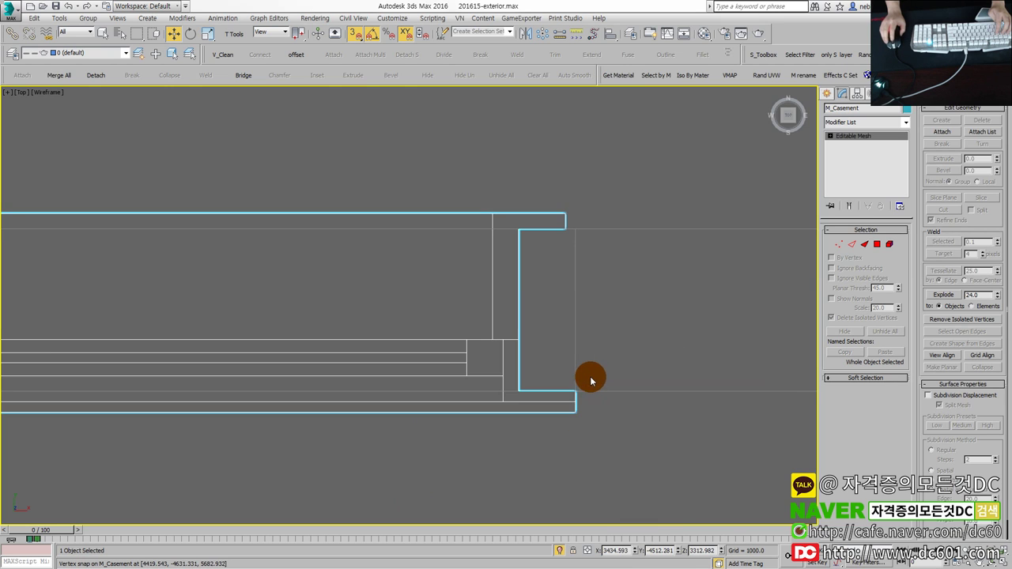
scroll(586, 399, "down", 4)
key("alt+w")
right_click(272, 423)
key("alt+w")
Step: Vertex-snap the casement window downward toward its ground-floor opening
scroll(297, 340, "up", 2)
scroll(297, 340, "up", 1)
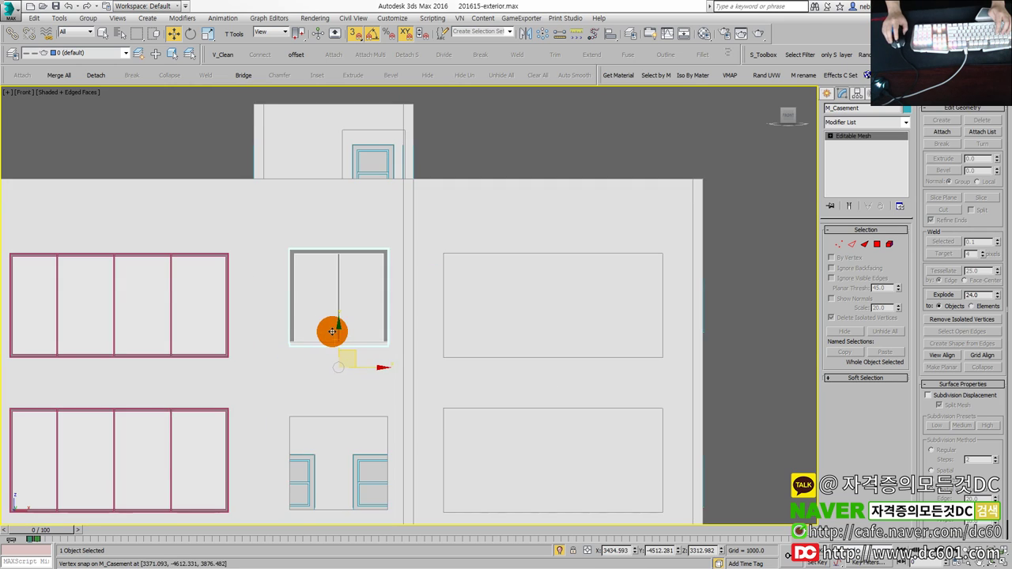
scroll(332, 330, "up", 2)
scroll(292, 264, "up", 4)
scroll(284, 230, "down", 3)
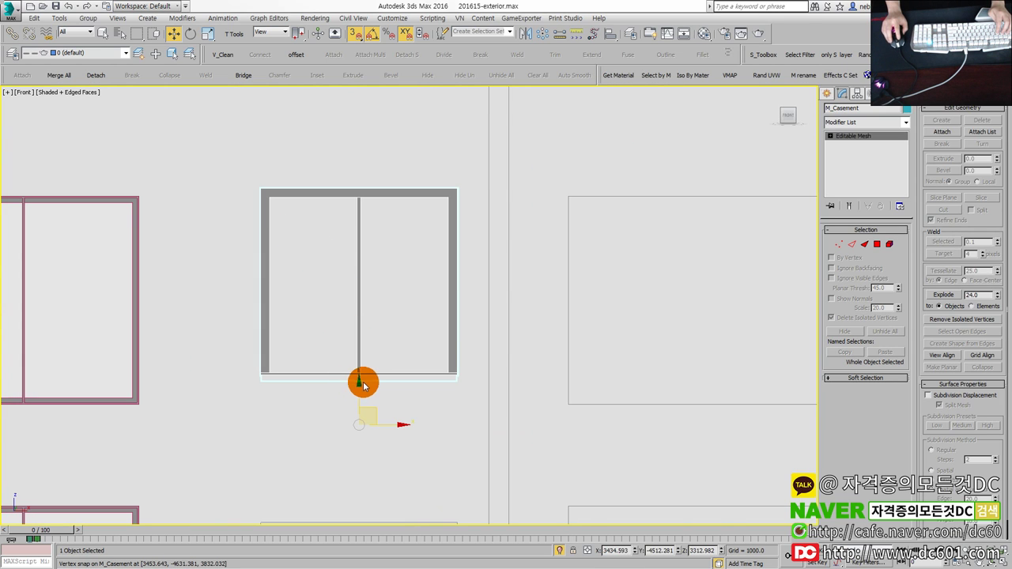
left_click_drag(360, 384, 377, 449)
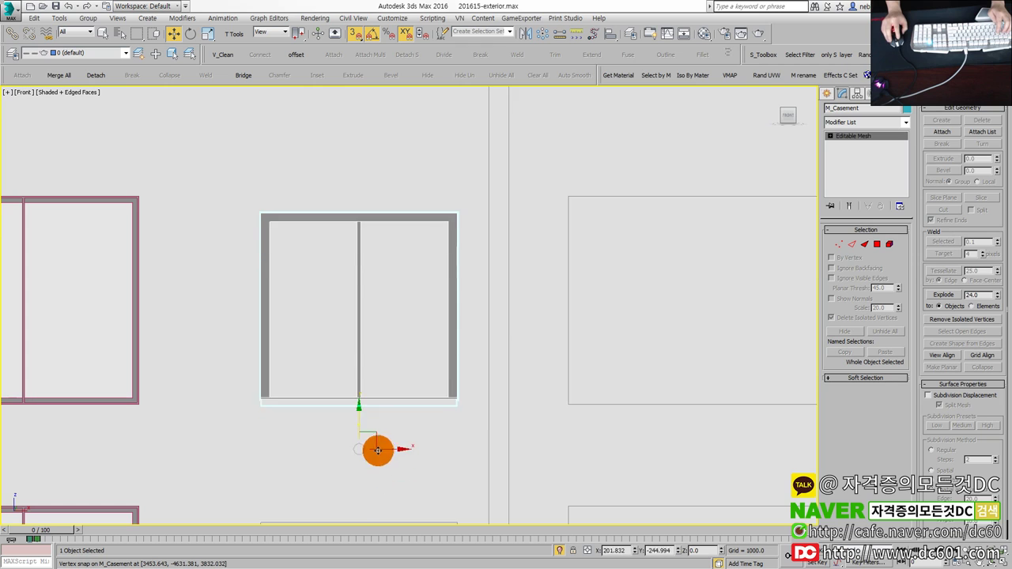
scroll(367, 474, "down", 1)
scroll(367, 475, "down", 2)
scroll(368, 295, "up", 1)
Step: Seat the casement window in the lower opening beside the four-pane window and deselect it
middle_click_drag(350, 238, 335, 199)
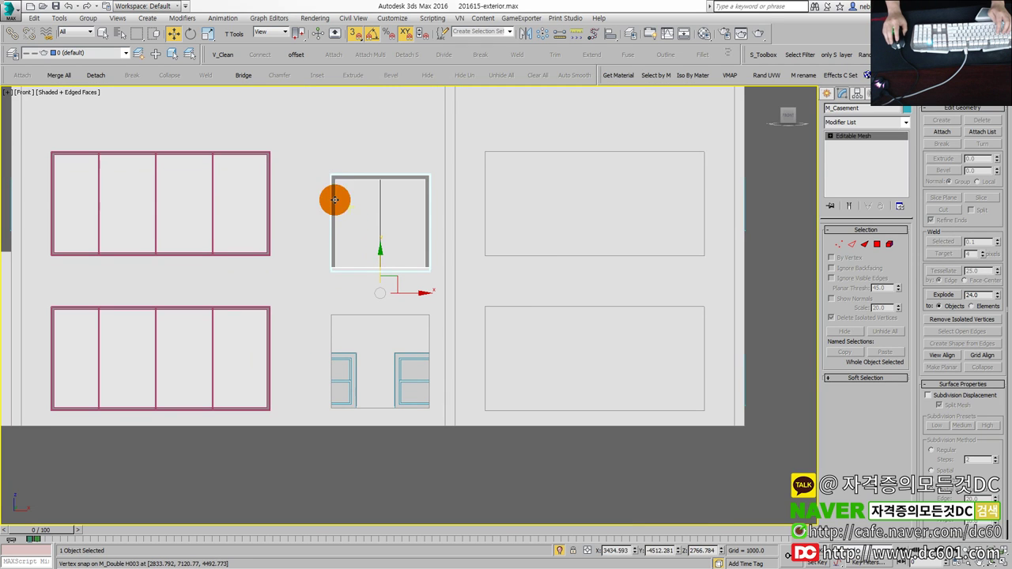
left_click_drag(332, 174, 335, 331)
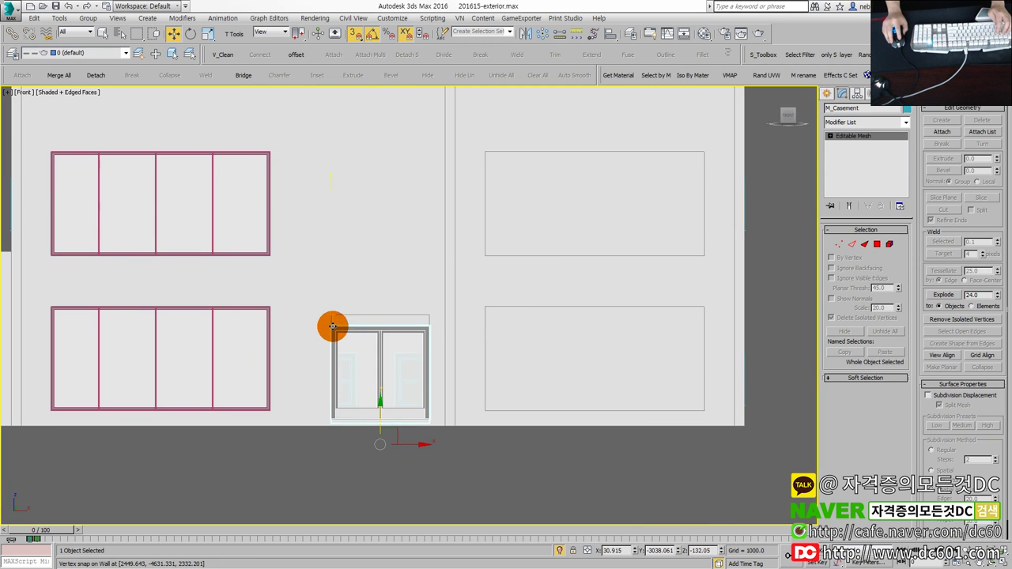
scroll(335, 331, "up", 2)
scroll(334, 311, "up", 1)
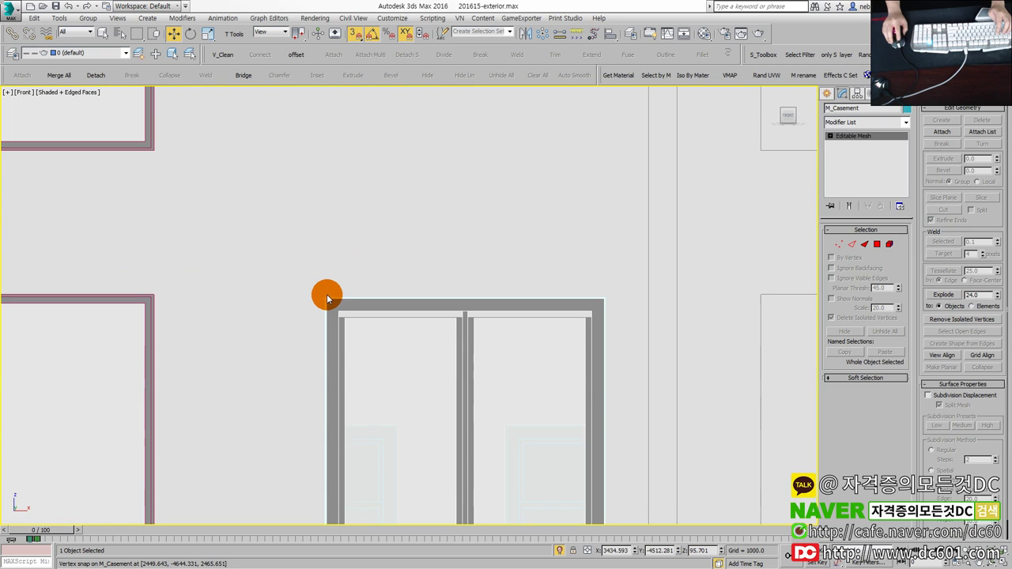
left_click_drag(325, 297, 325, 321)
scroll(325, 321, "down", 4)
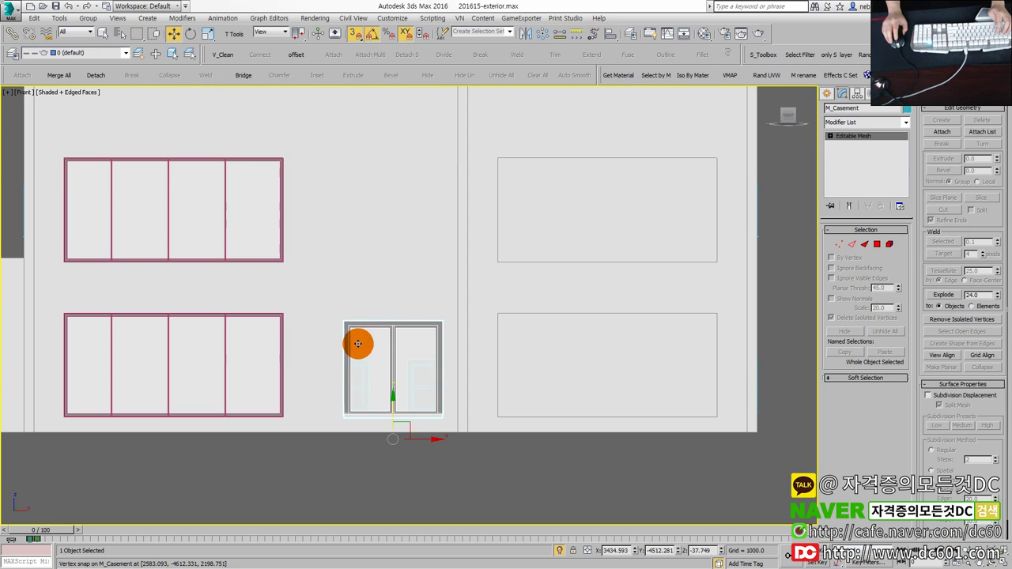
left_click(397, 467)
scroll(393, 459, "up", 1)
scroll(388, 439, "down", 4)
left_click(316, 400)
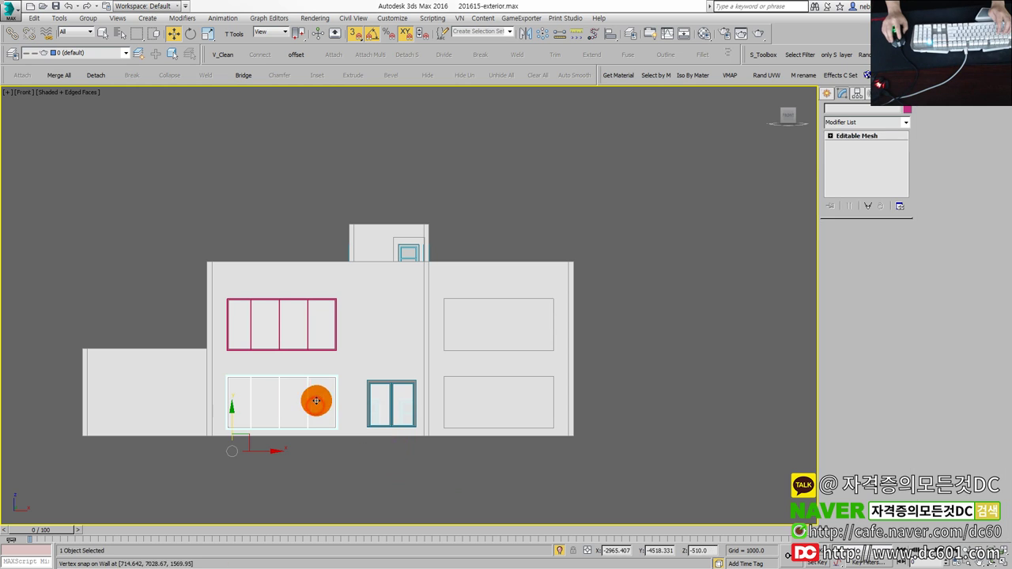
Step: Instance-copy both four-pane windows right and snap them to the right-hand openings' left edge
left_click(304, 336, "ctrl")
left_click_drag(260, 450, 466, 451, "shift")
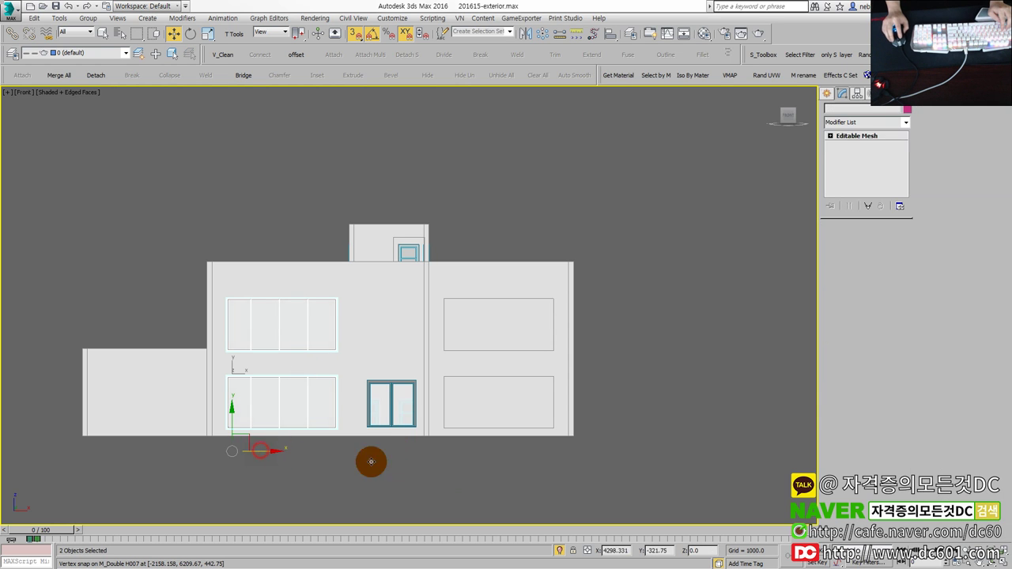
left_click(498, 334)
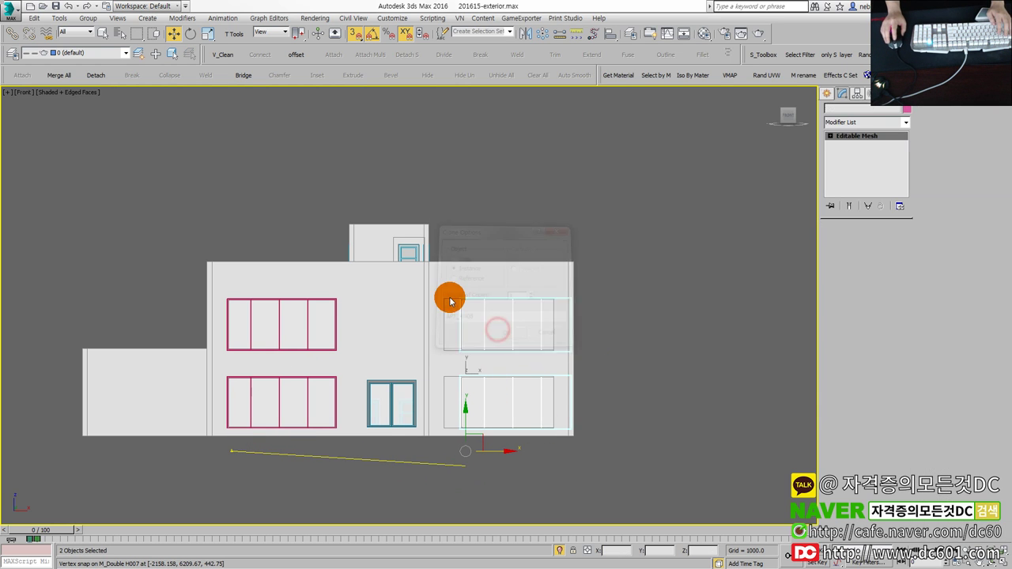
scroll(472, 294, "up", 2)
scroll(471, 297, "up", 1)
scroll(472, 309, "up", 2)
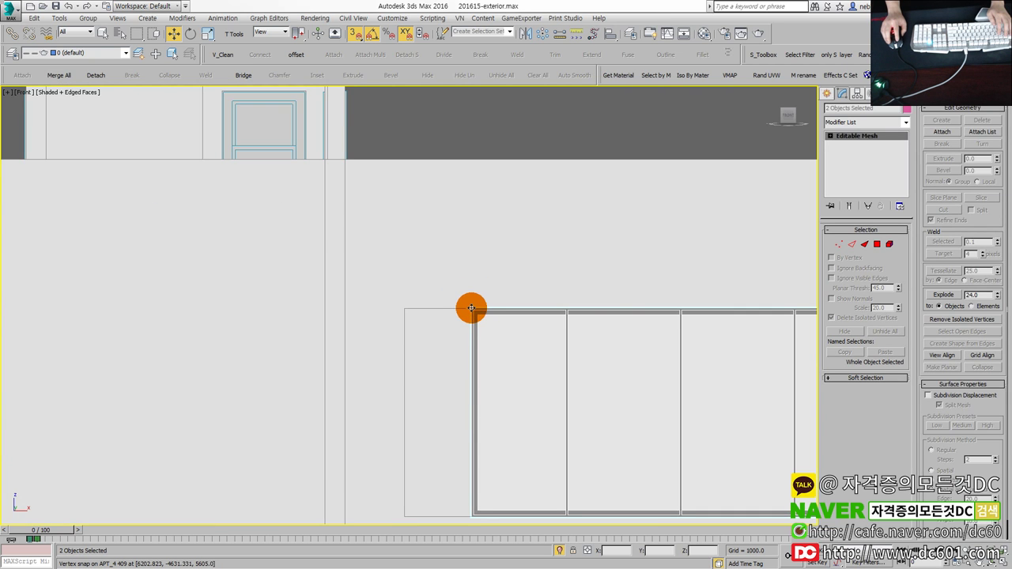
left_click_drag(471, 309, 407, 309)
scroll(406, 310, "down", 4)
left_click(686, 349)
scroll(644, 358, "up", 1)
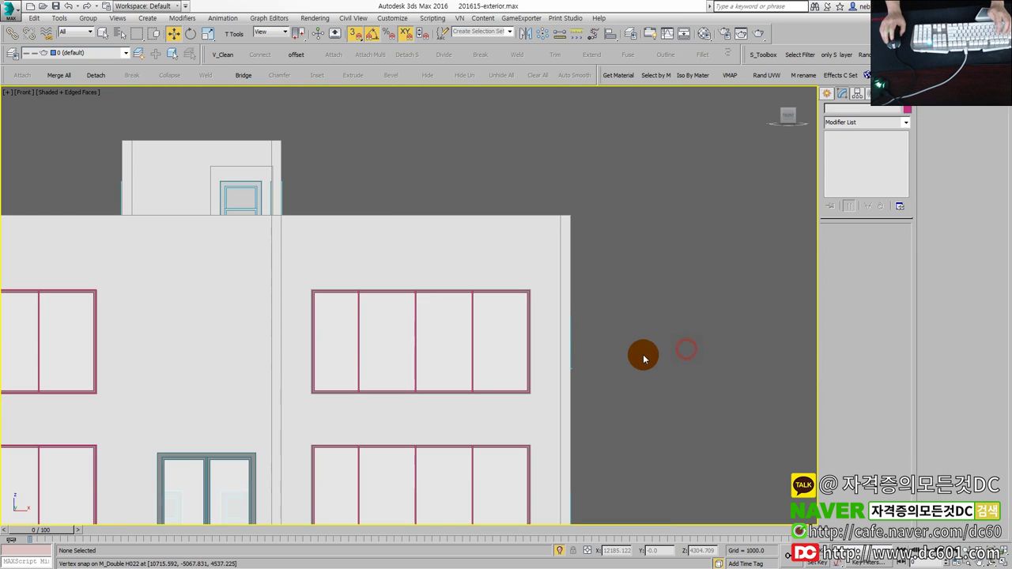
Step: In wireframe Top view, move the two copied windows into the front wall line
key("alt+w")
middle_click(656, 372)
key("alt+w")
key("t")
key("F3")
scroll(355, 273, "down", 2)
scroll(255, 293, "down", 2)
left_click(481, 276)
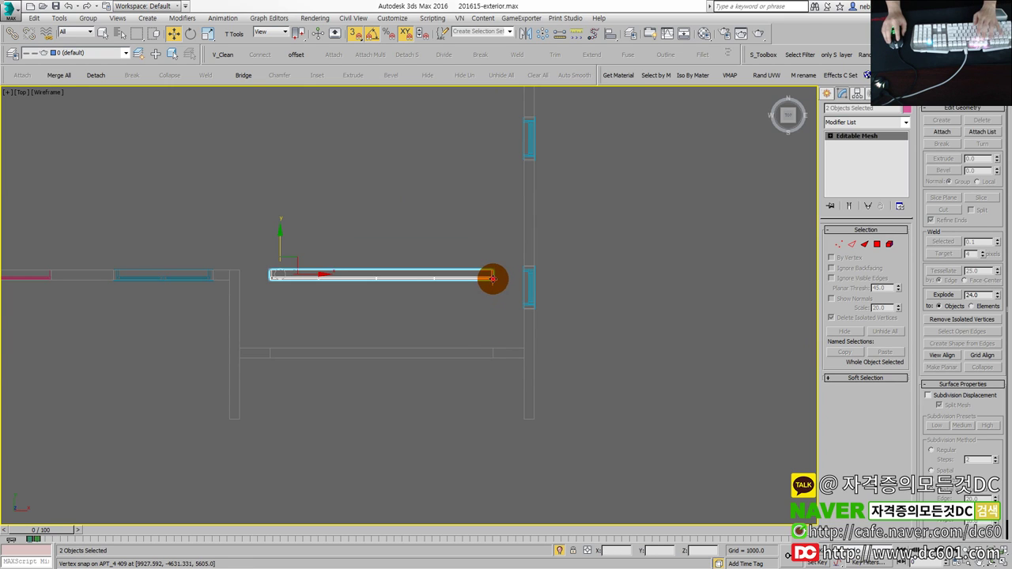
left_click_drag(492, 278, 488, 355)
scroll(498, 331, "up", 2)
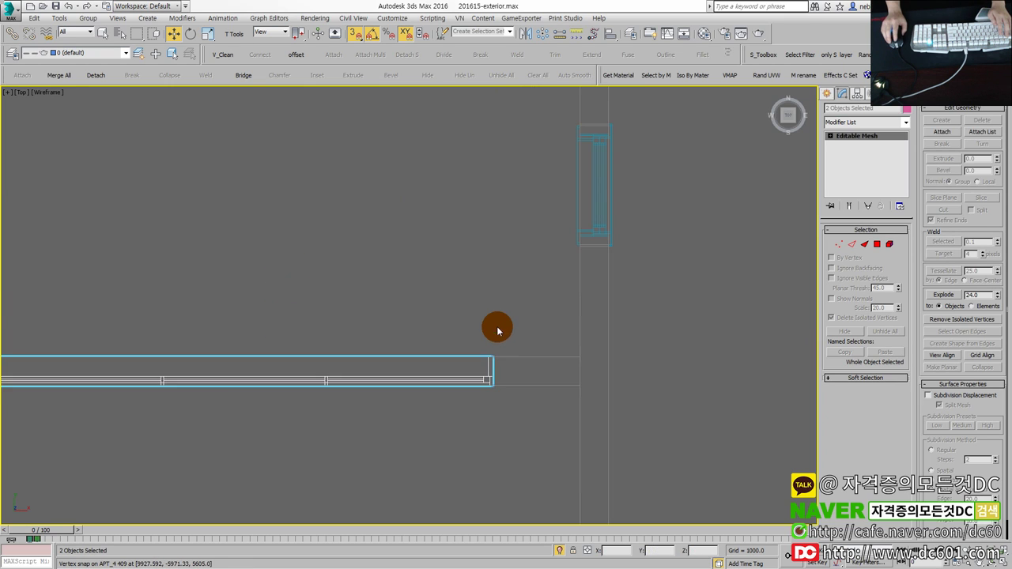
left_click(497, 331)
scroll(490, 304, "down", 2)
Step: Clone APT_4 407 as APT_4 410 and rotate it on Z toward the side wall
key("F3")
mouse_move(490, 305)
middle_mouse_down("alt")
mouse_move(562, 388)
mouse_move(461, 373)
mouse_move(546, 372)
mouse_move(460, 371)
mouse_move(538, 366)
mouse_move(499, 334)
middle_mouse_up("alt")
scroll(562, 388, "down", 2)
left_click(506, 391)
scroll(497, 398, "up", 2)
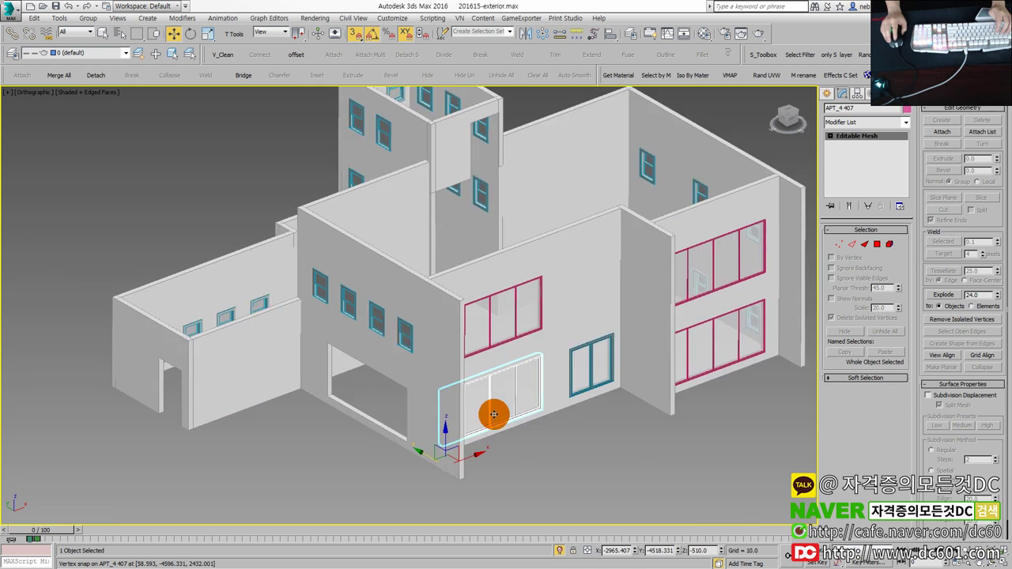
scroll(474, 445, "up", 2)
scroll(509, 418, "up", 1)
left_click_drag(493, 434, 312, 456, "shift")
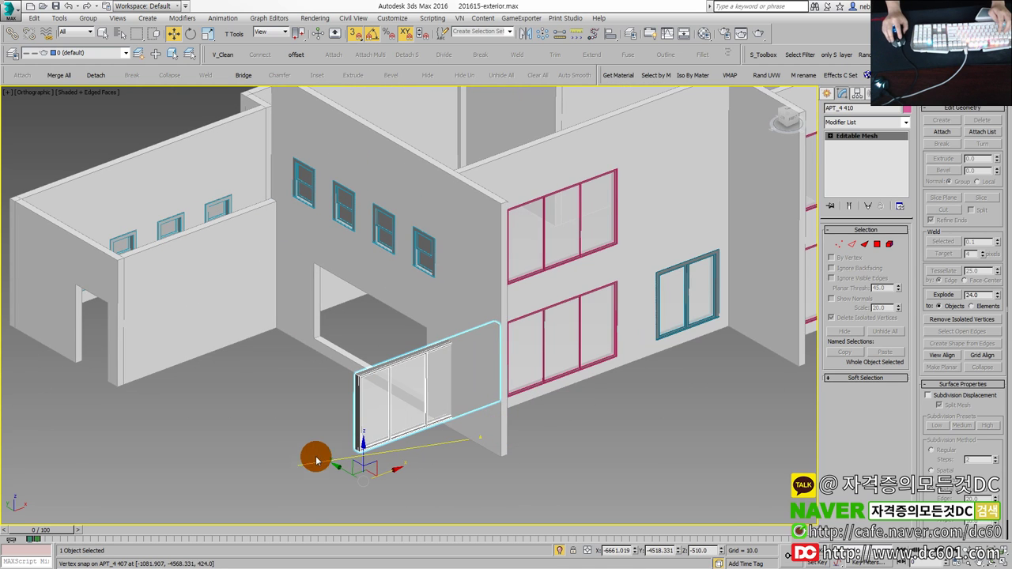
left_click(504, 333)
key("e")
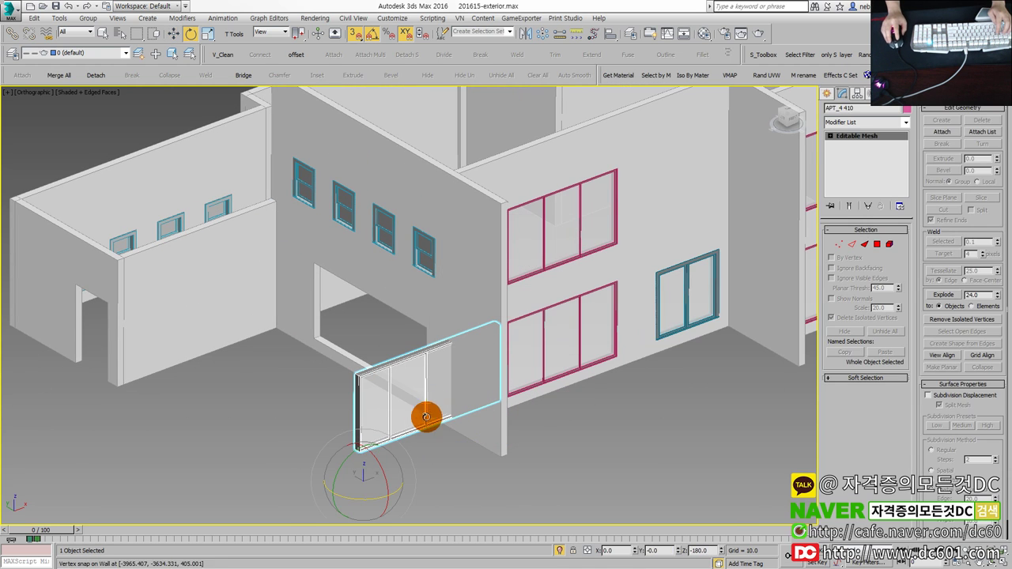
middle_click_drag(361, 490, 408, 433)
left_click_drag(411, 439, 364, 444)
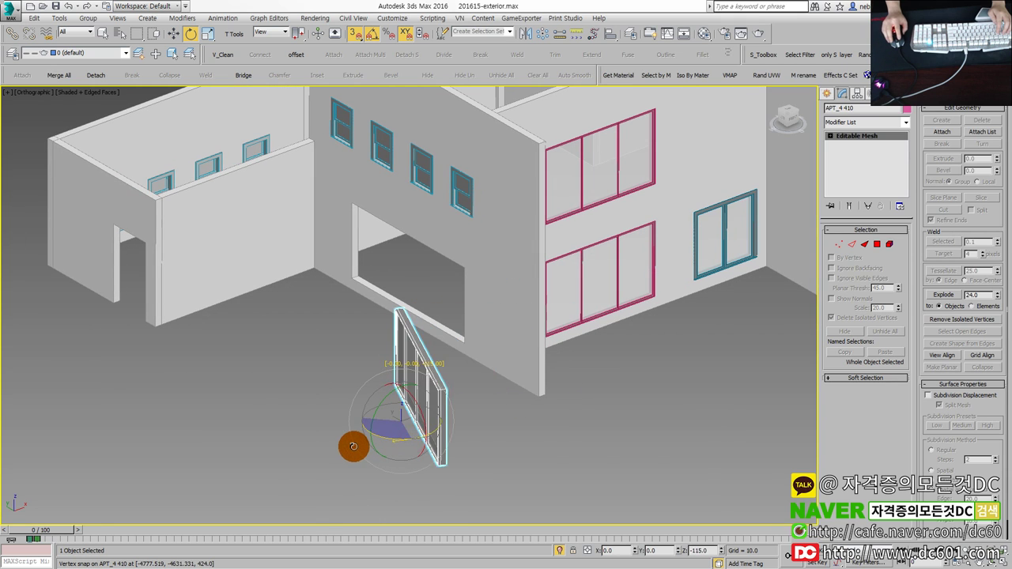
Step: In plan, move APT_4 410 onto the side wall and snap it into the wall line
key("alt+w")
key("alt+w")
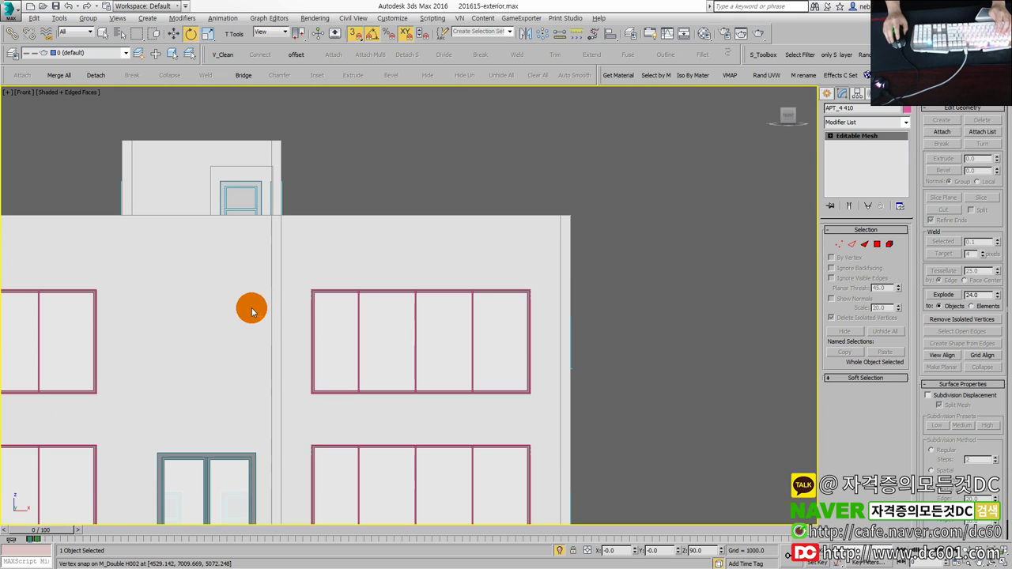
key("alt+w")
key("alt+w")
scroll(272, 309, "down", 3)
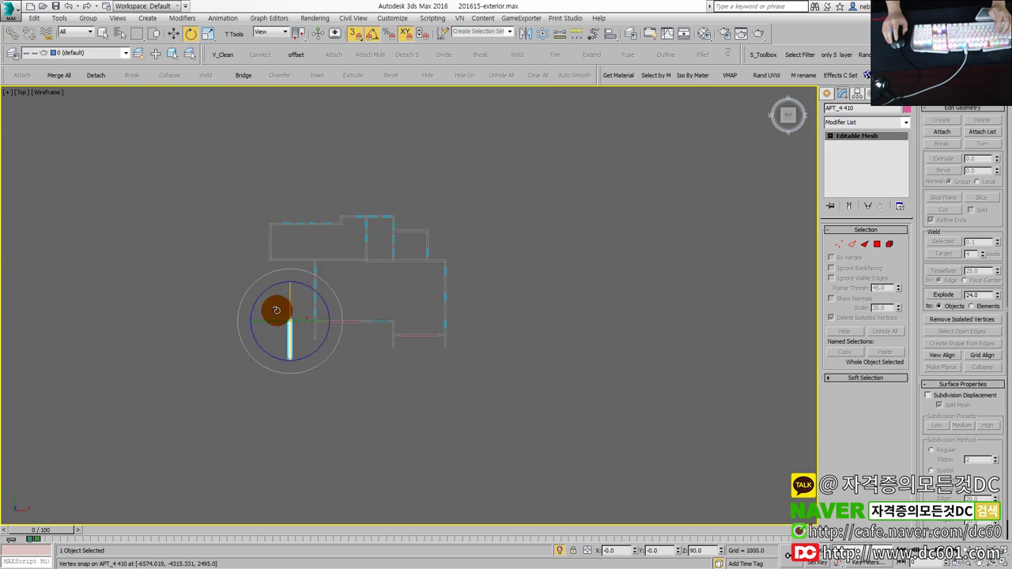
scroll(345, 358, "up", 3)
left_click_drag(329, 339, 384, 262)
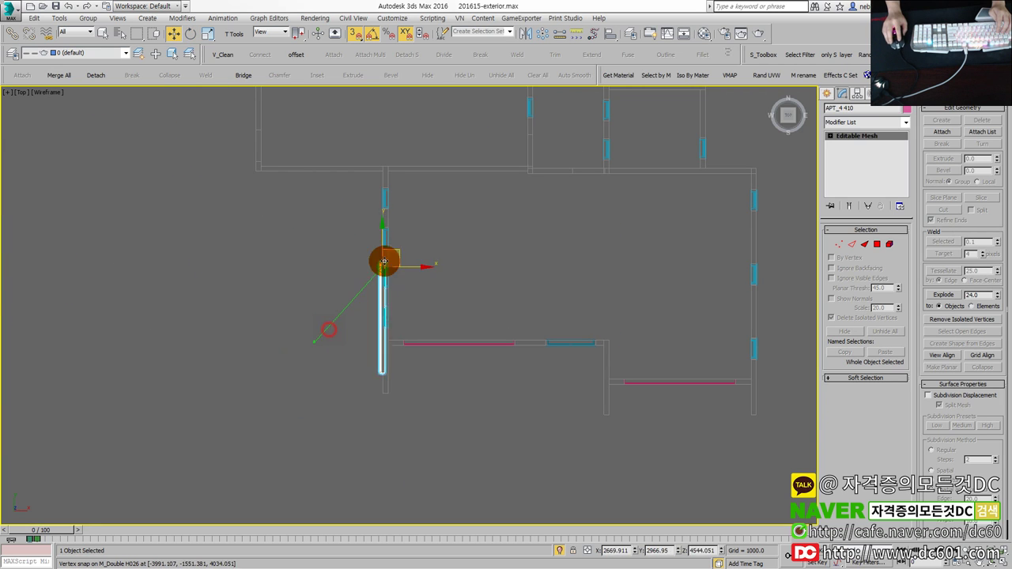
left_click_drag(400, 214, 396, 223)
scroll(396, 225, "up", 2)
Step: In the 3D view, snap the window's corner into the side-wall opening's corner, then deselect
key("alt+w")
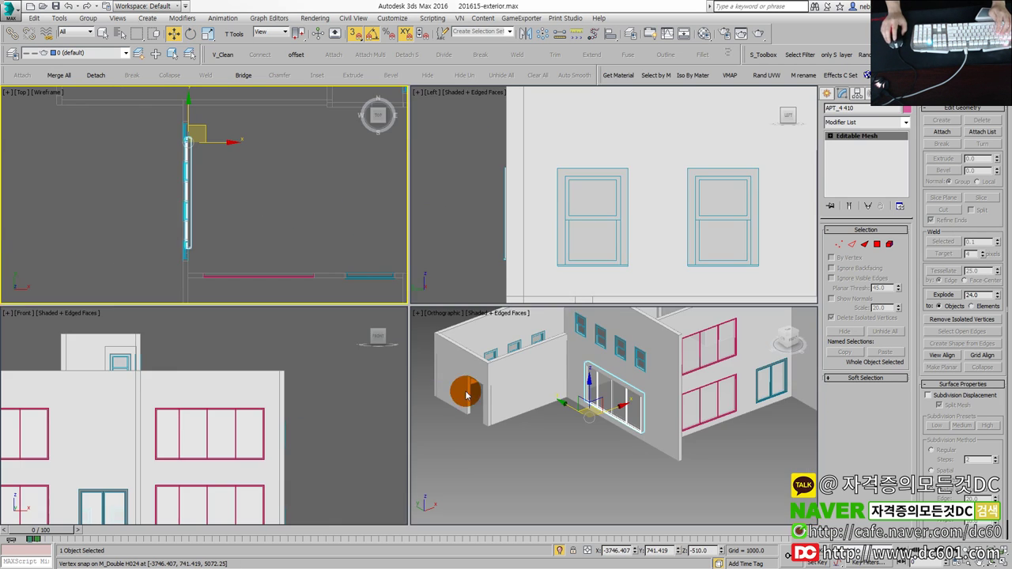
right_click(463, 387)
key("alt+w")
left_click_drag(416, 252, 350, 323)
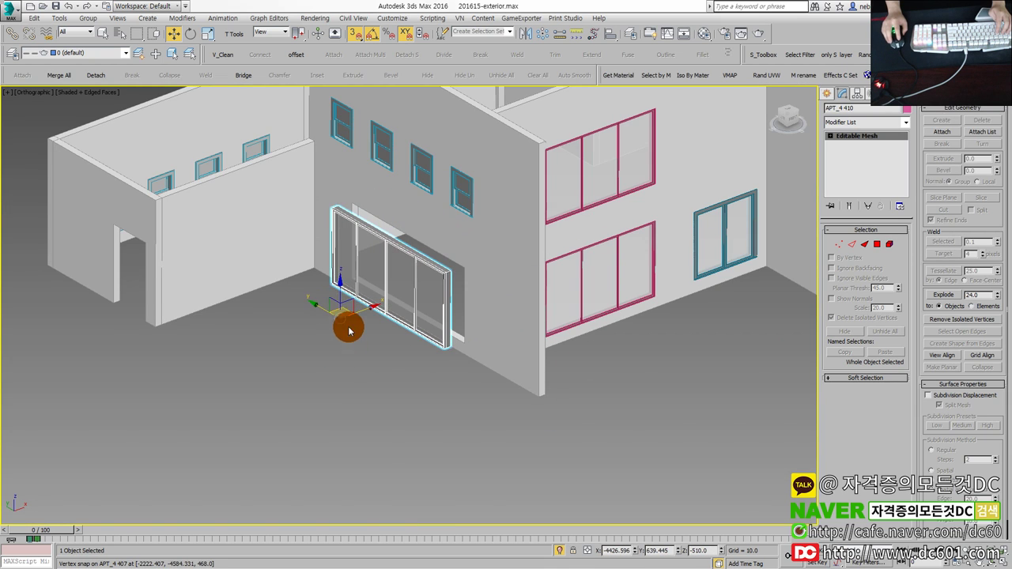
scroll(343, 316, "up", 2)
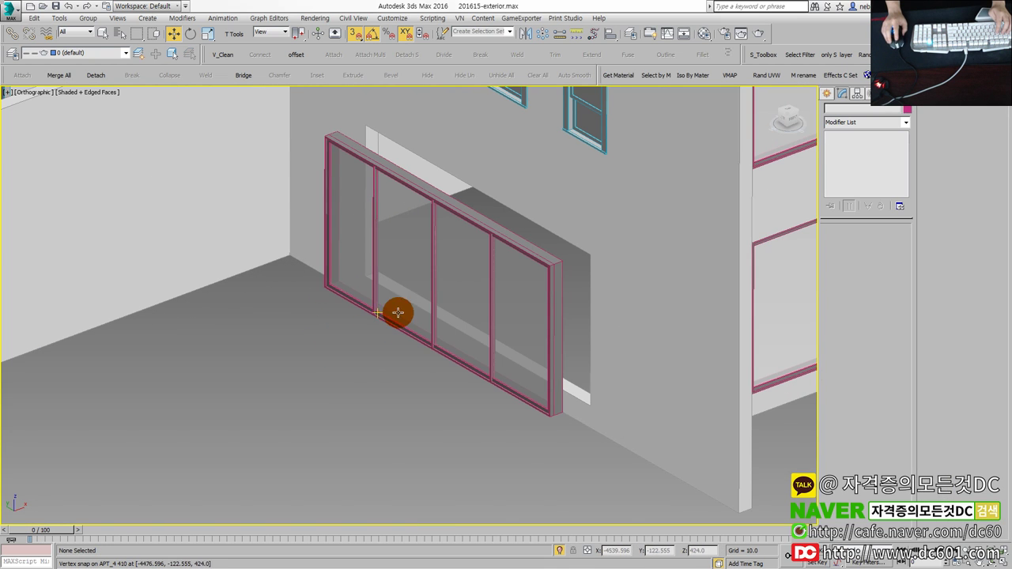
left_click(398, 312)
middle_click_drag(370, 156, 358, 278)
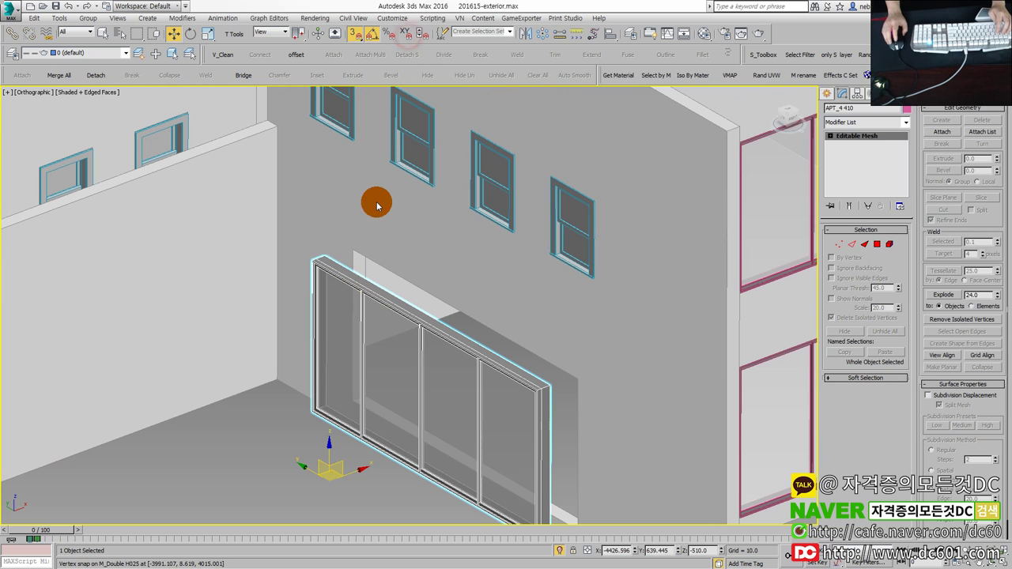
scroll(325, 257, "up", 5)
left_click_drag(282, 257, 395, 230)
scroll(414, 255, "down", 6)
scroll(430, 383, "down", 2)
left_click(429, 383)
Step: Orbit to a higher angle to check the placed side-wall window
scroll(442, 378, "up", 3)
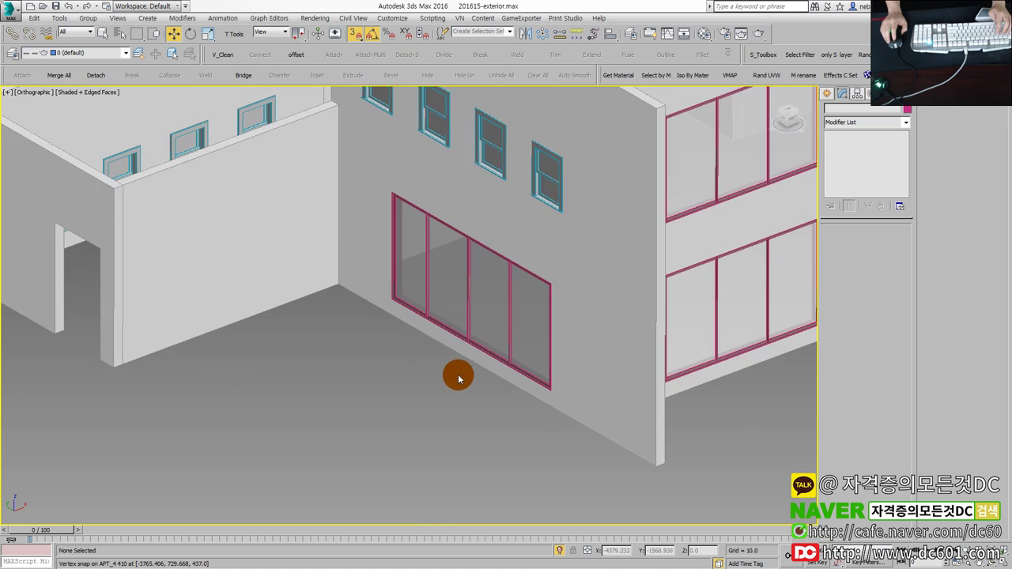
scroll(456, 372, "up", 1)
scroll(447, 340, "down", 5)
mouse_move(458, 326)
middle_mouse_down("alt")
mouse_move(502, 317)
mouse_move(409, 340)
mouse_move(431, 340)
middle_mouse_up("alt")
scroll(435, 340, "down", 2)
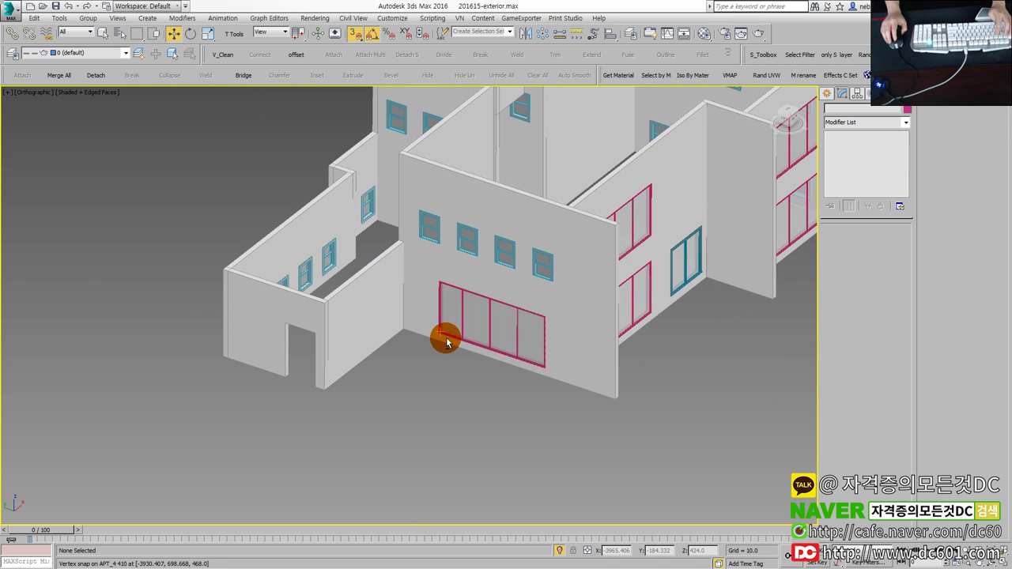
scroll(435, 339, "down", 2)
scroll(403, 356, "down", 2)
mouse_move(420, 343)
middle_mouse_down("alt")
mouse_move(388, 356)
mouse_move(453, 349)
mouse_move(379, 353)
middle_mouse_up("alt")
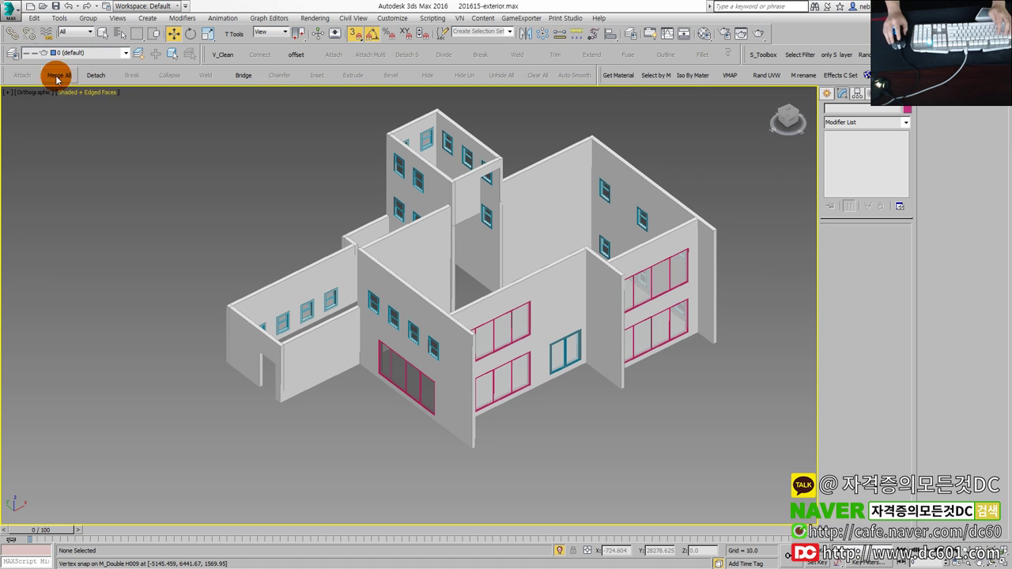
Step: Merge the door.3DS model into the current scene and frame it in view
left_click(12, 14)
left_click(37, 149)
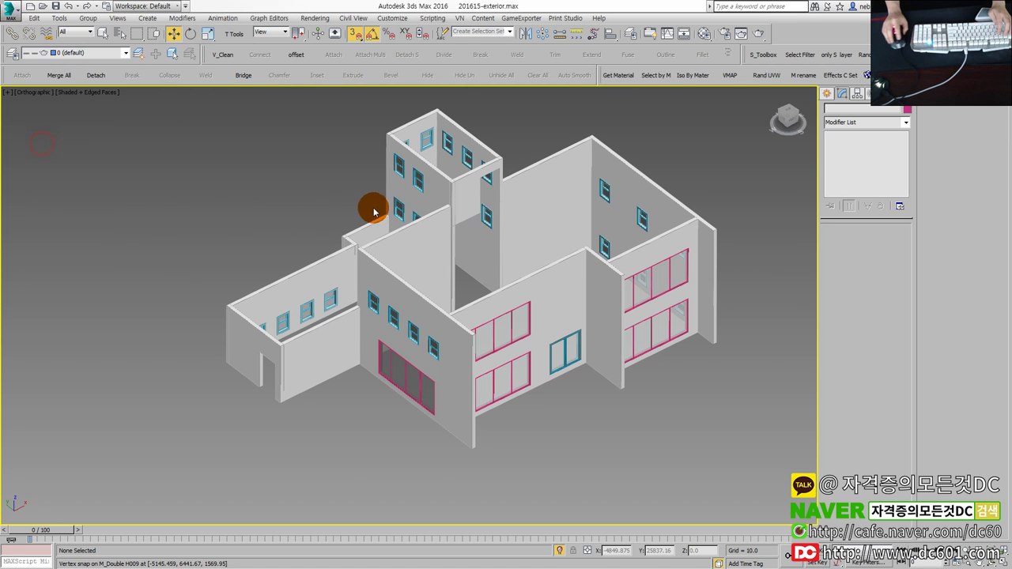
double_click(85, 70)
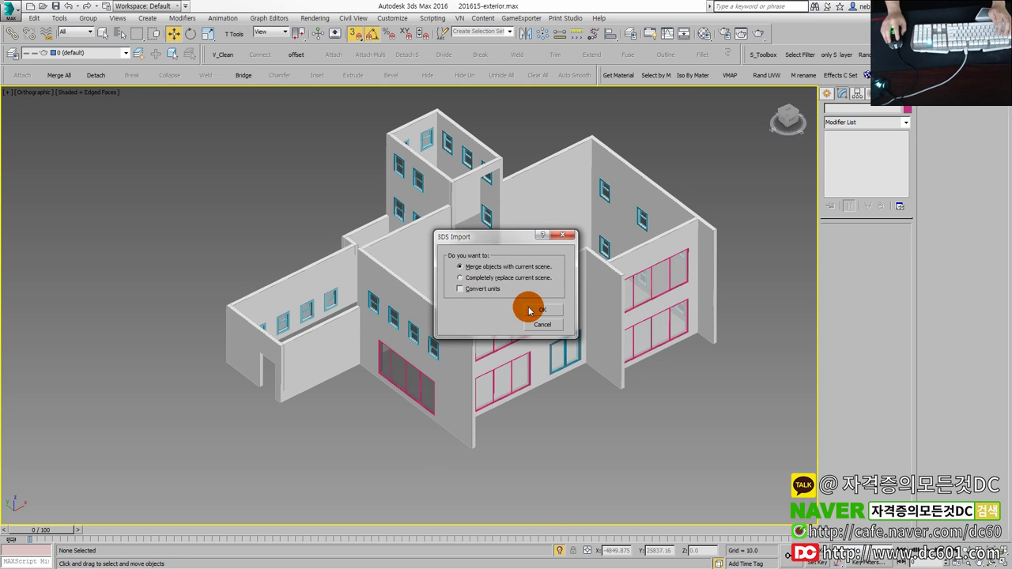
left_click(530, 311)
key("z")
Step: Vertex-snap the M_Single-F door by its corner into the lower front wall's corner opening
scroll(426, 335, "down", 3)
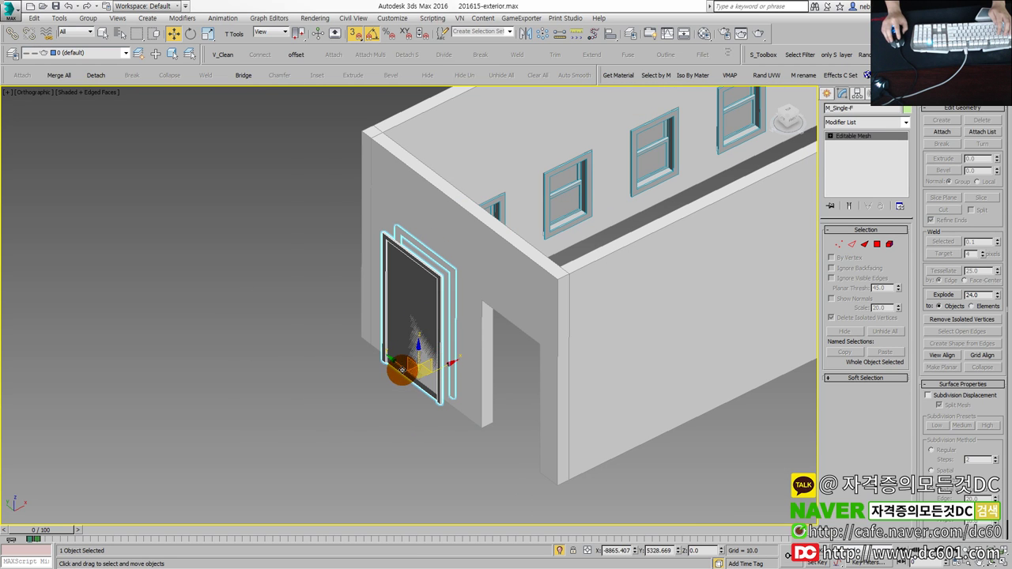
left_click_drag(402, 370, 498, 460)
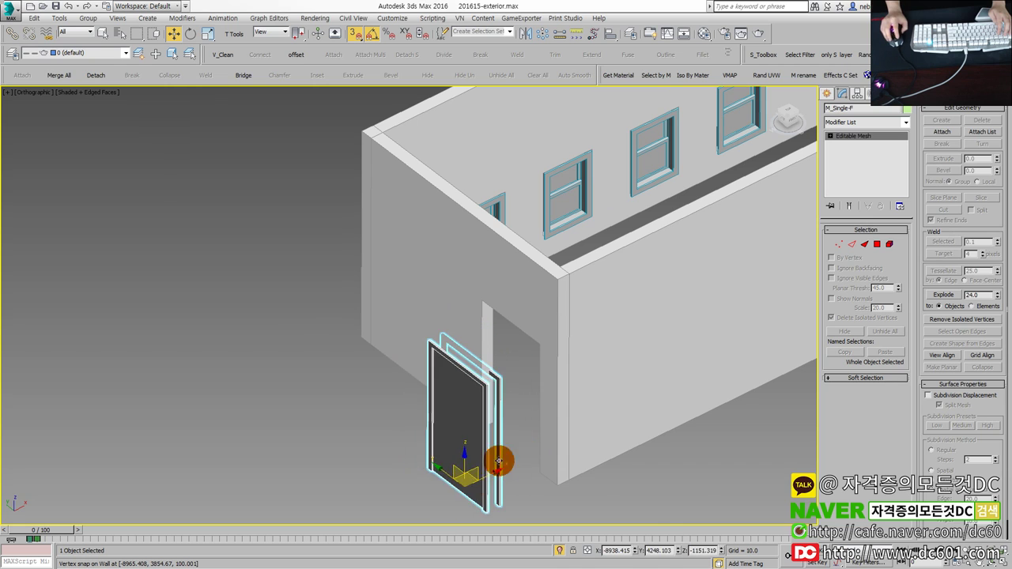
scroll(499, 461, "up", 3)
scroll(339, 306, "up", 2)
middle_click_drag(188, 406, 346, 303)
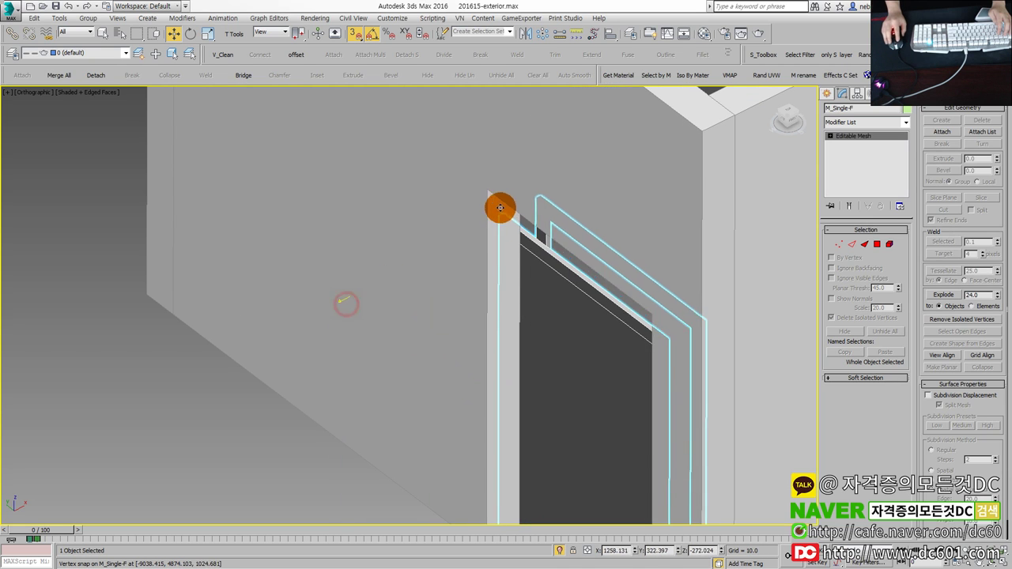
left_click_drag(499, 207, 479, 192)
scroll(479, 192, "down", 4)
left_click(651, 414)
left_click(532, 369)
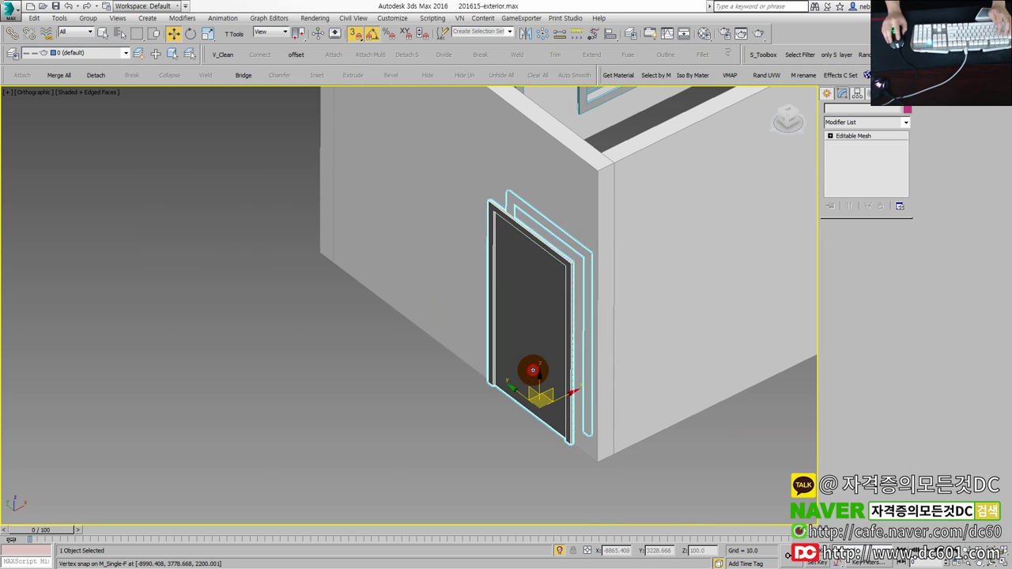
scroll(532, 369, "down", 4)
scroll(357, 384, "down", 1)
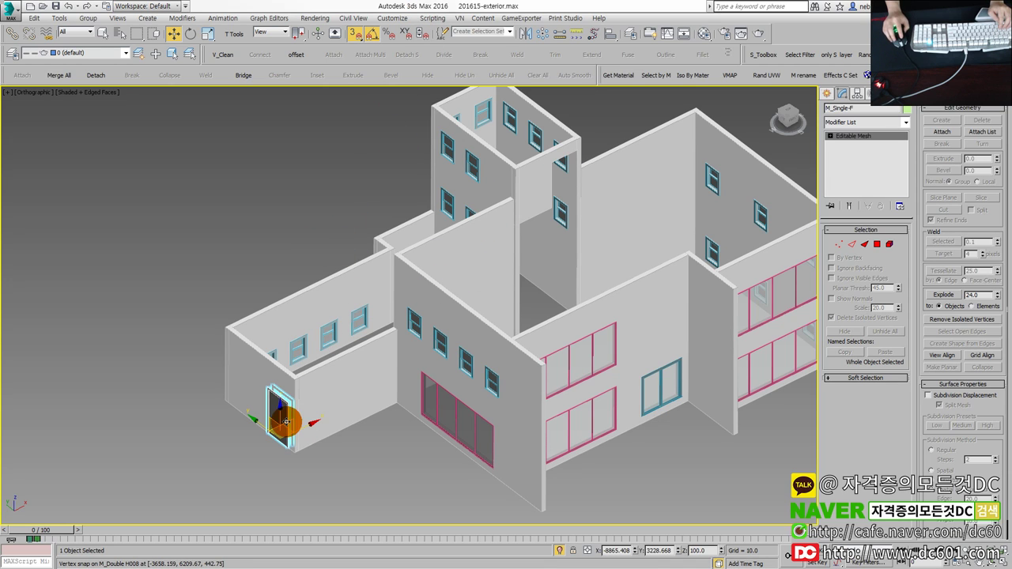
left_click_drag(277, 429, 596, 163, "shift")
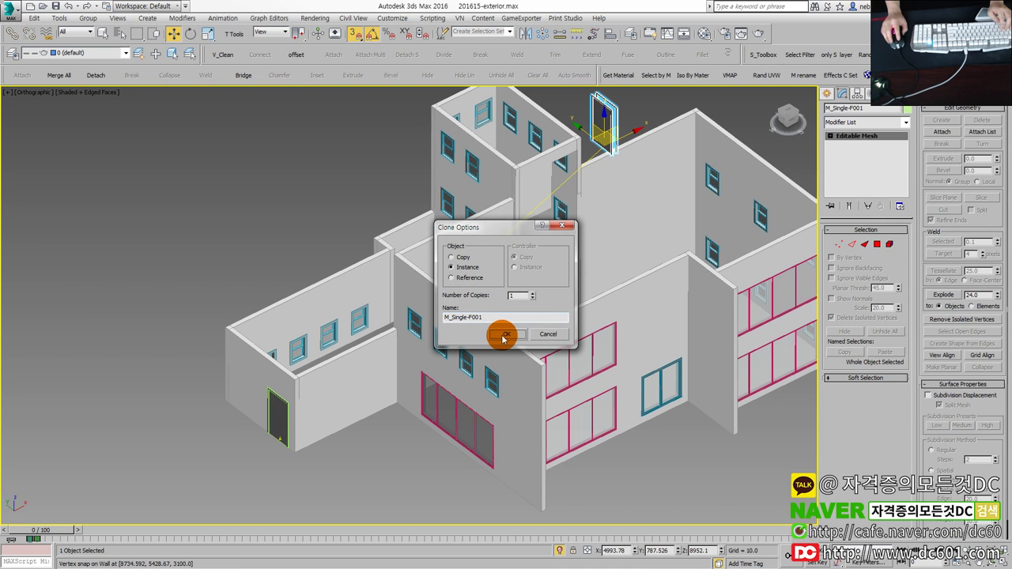
Step: Create instance M_Single-F001 of the door and rotate it 90° about Z
left_click(504, 335)
scroll(538, 257, "up", 3)
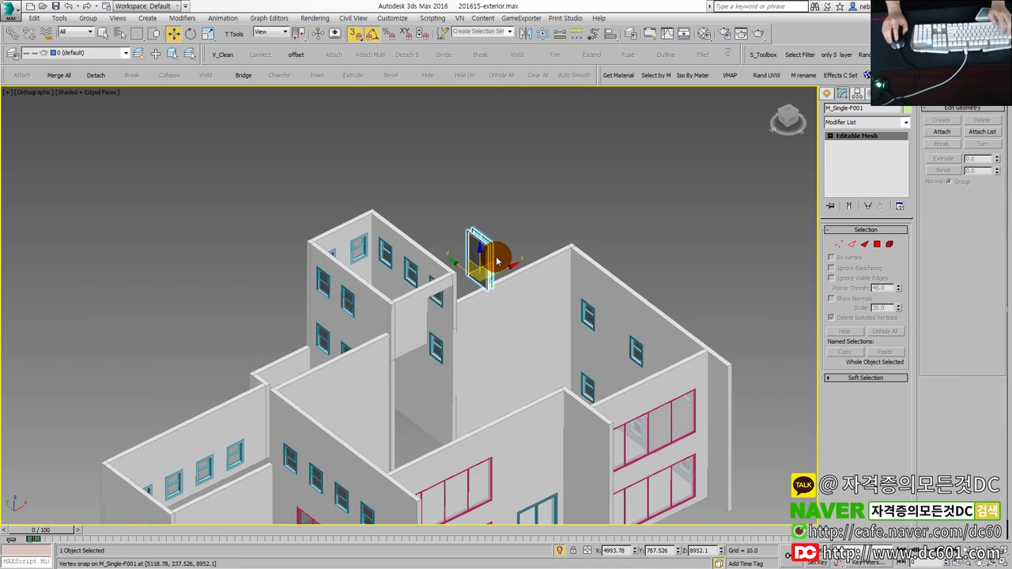
scroll(478, 265, "up", 3)
scroll(463, 300, "up", 3)
key("e")
mouse_move(442, 368)
left_mouse_down()
mouse_move(515, 357)
mouse_move(480, 366)
mouse_move(489, 361)
left_mouse_up()
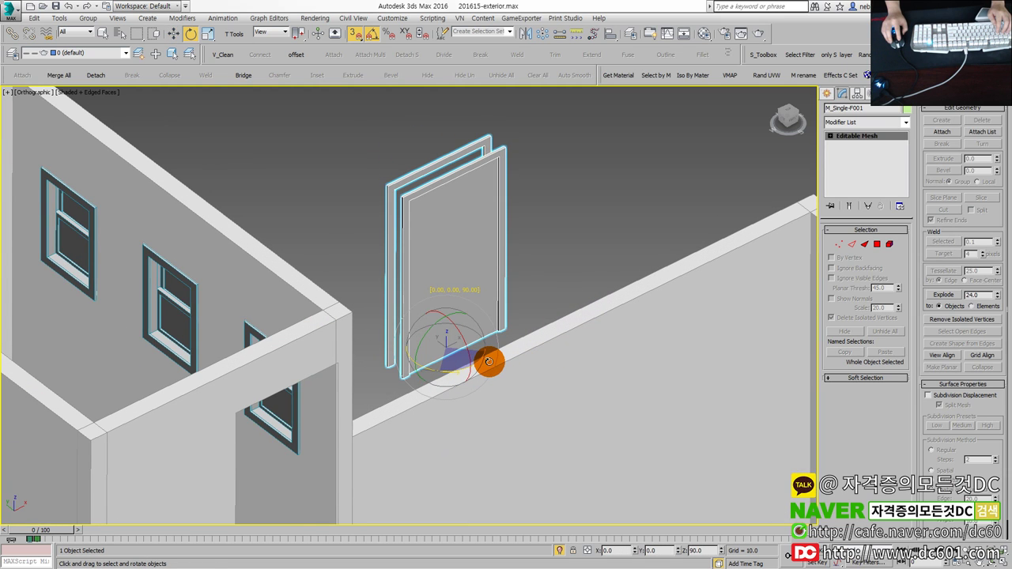
Step: Vertex-snap the instanced door M_Single-F001 into the upper tower wall opening
scroll(406, 221, "down", 3)
scroll(404, 219, "up", 3)
key("w")
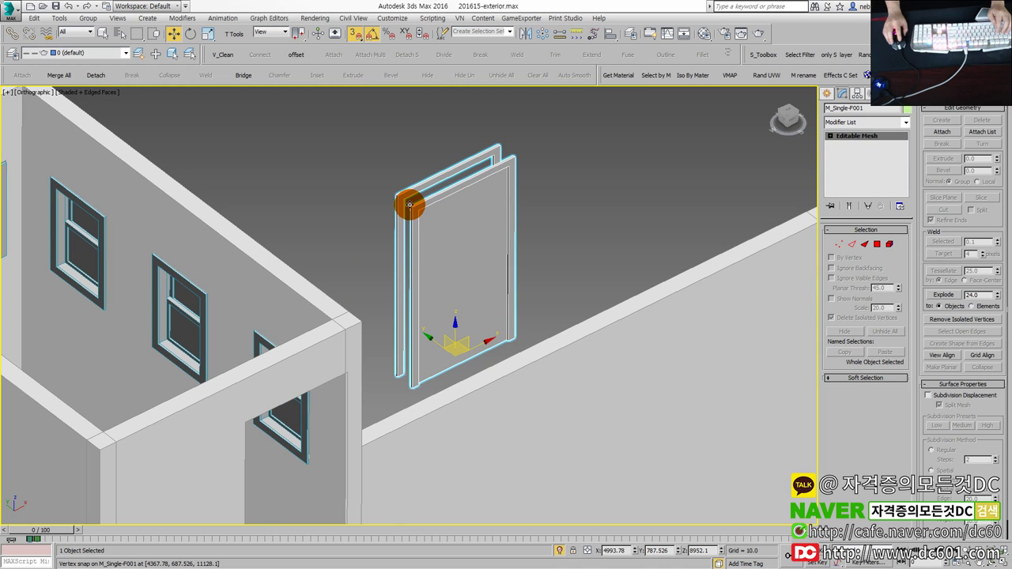
scroll(409, 205, "up", 2)
scroll(410, 207, "down", 2)
mouse_move(410, 207)
left_mouse_down()
mouse_move(253, 427)
mouse_move(242, 425)
left_mouse_up()
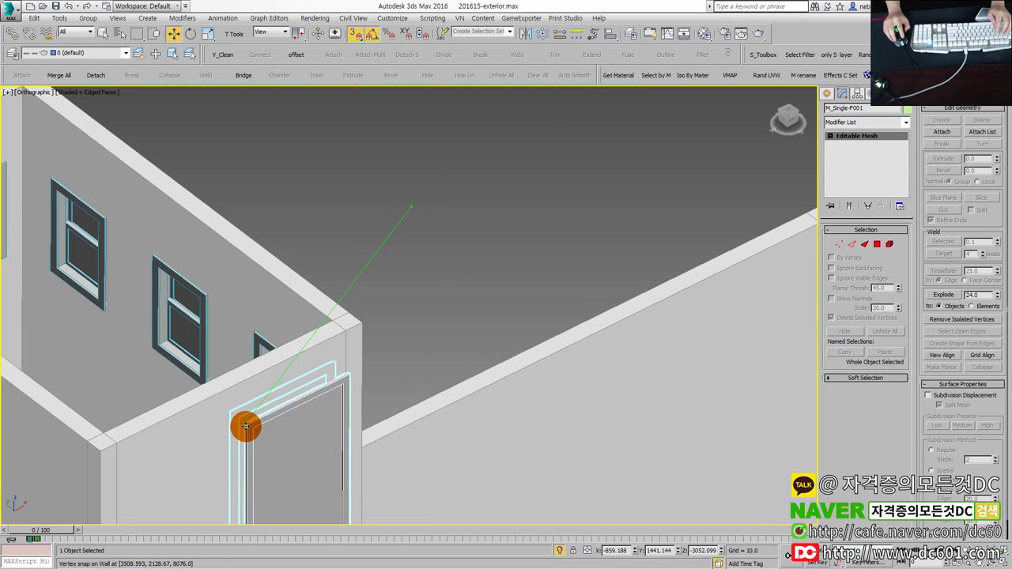
scroll(443, 343, "up", 2)
scroll(472, 305, "up", 2)
scroll(472, 305, "down", 2)
scroll(519, 214, "down", 2)
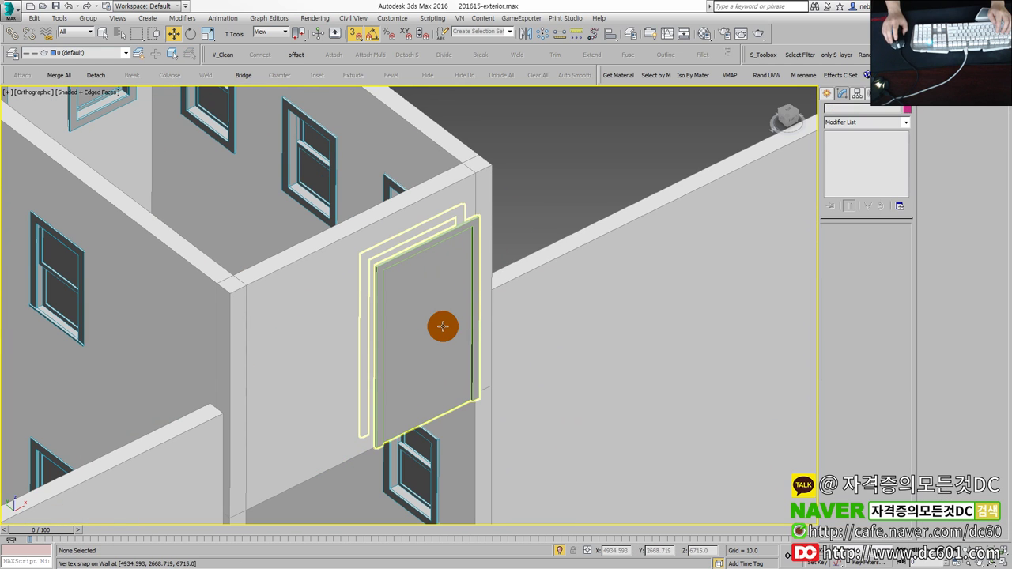
scroll(422, 346, "up", 2)
scroll(458, 336, "up", 2)
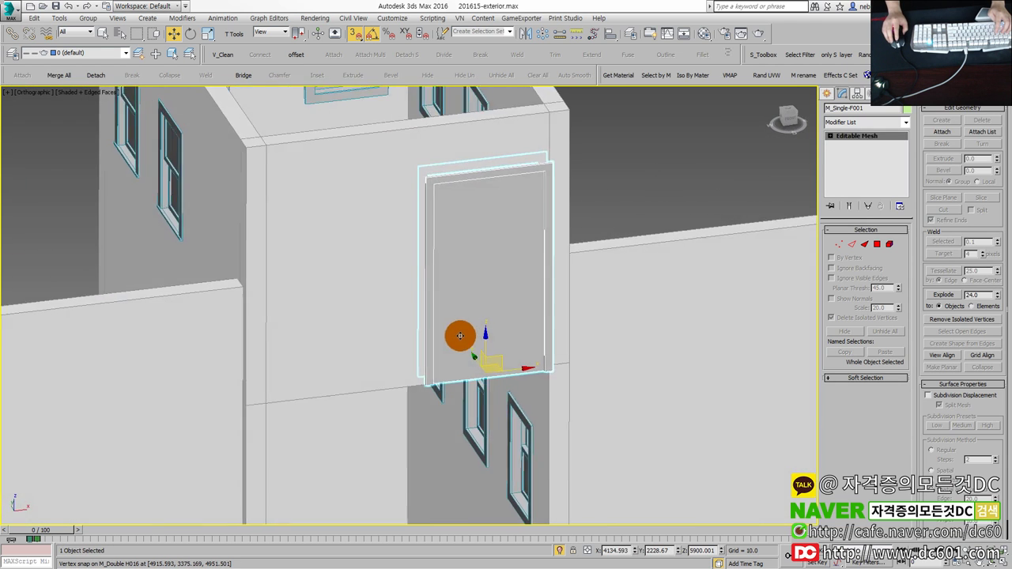
scroll(447, 320, "up", 2)
scroll(474, 338, "up", 1)
scroll(467, 346, "down", 2)
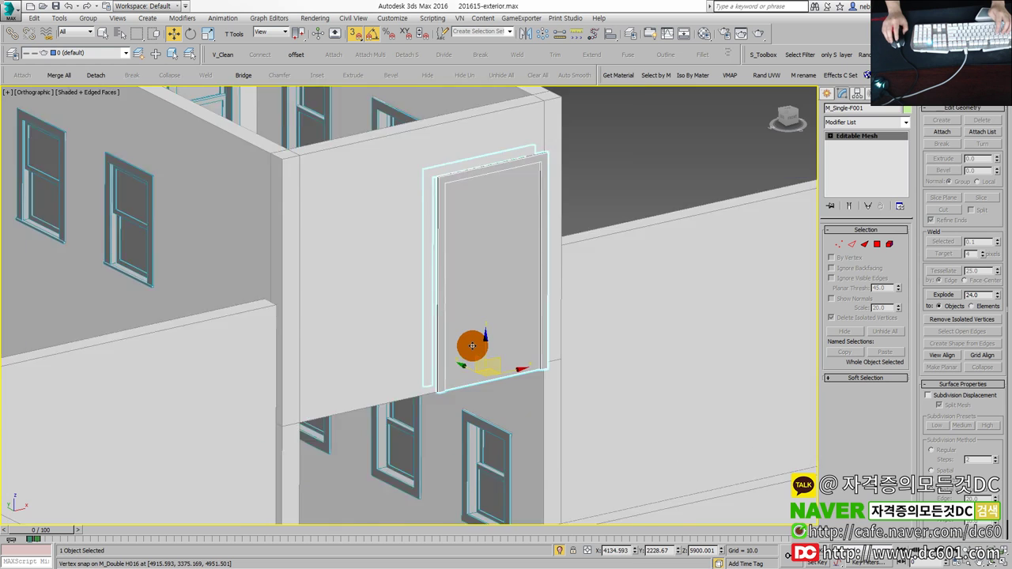
scroll(445, 330, "down", 2)
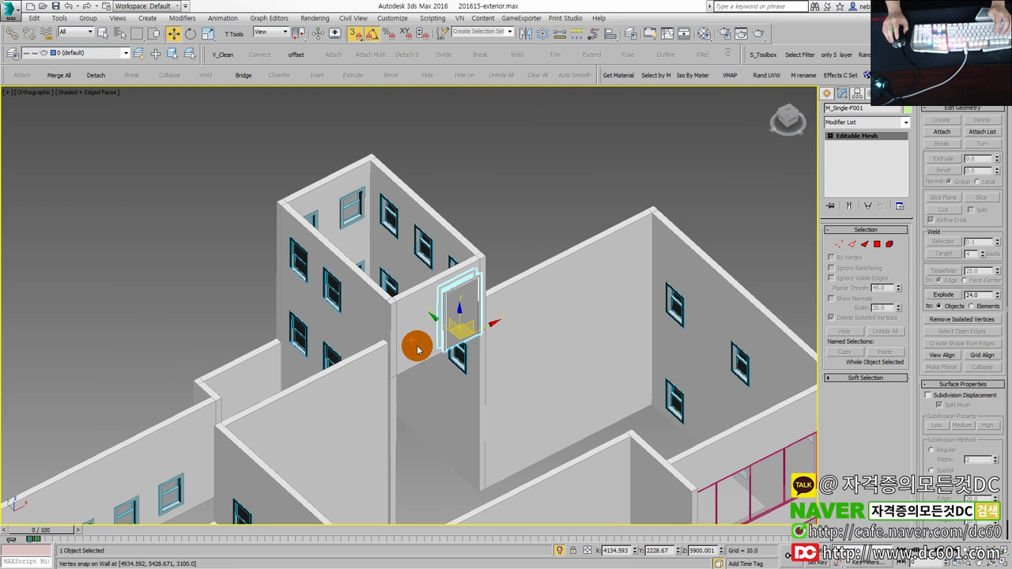
left_click_drag(464, 327, 232, 305, "shift")
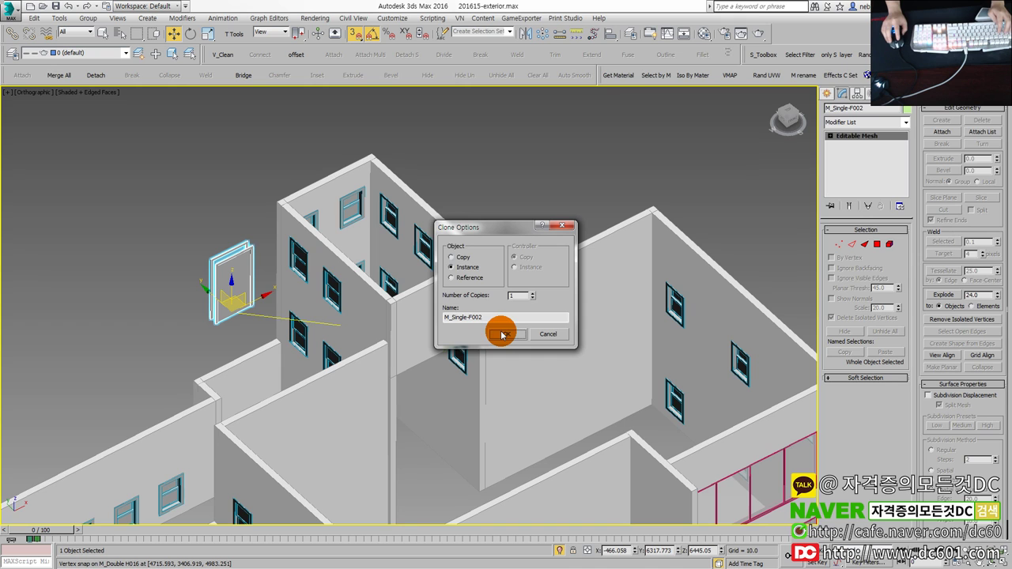
Step: Create door copy M_Single-F002 and rotate it on Z to face its wall
left_click(506, 334)
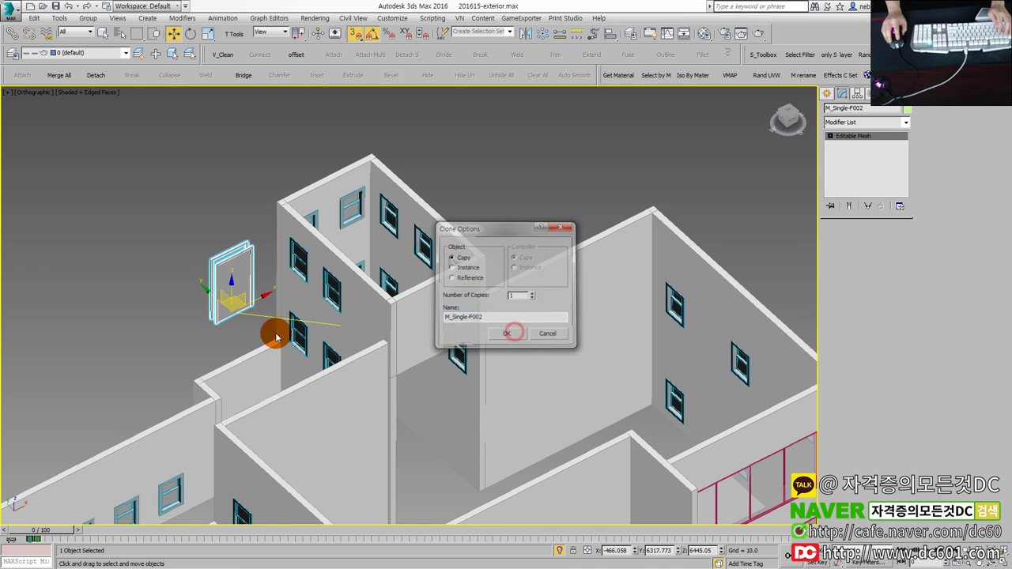
scroll(388, 343, "up", 2)
scroll(362, 350, "up", 2)
scroll(426, 355, "up", 2)
key("e")
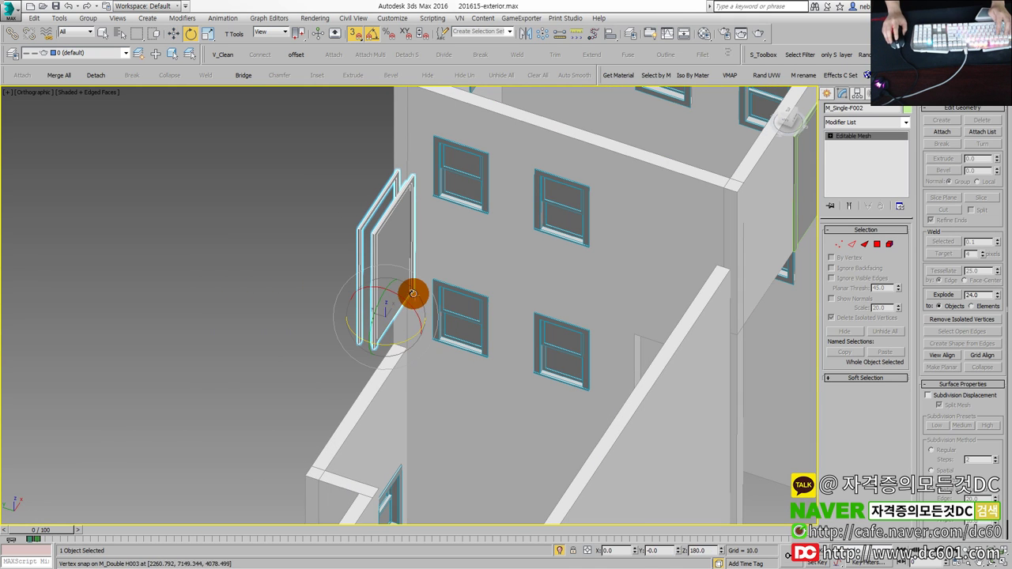
left_click_drag(397, 341, 346, 346)
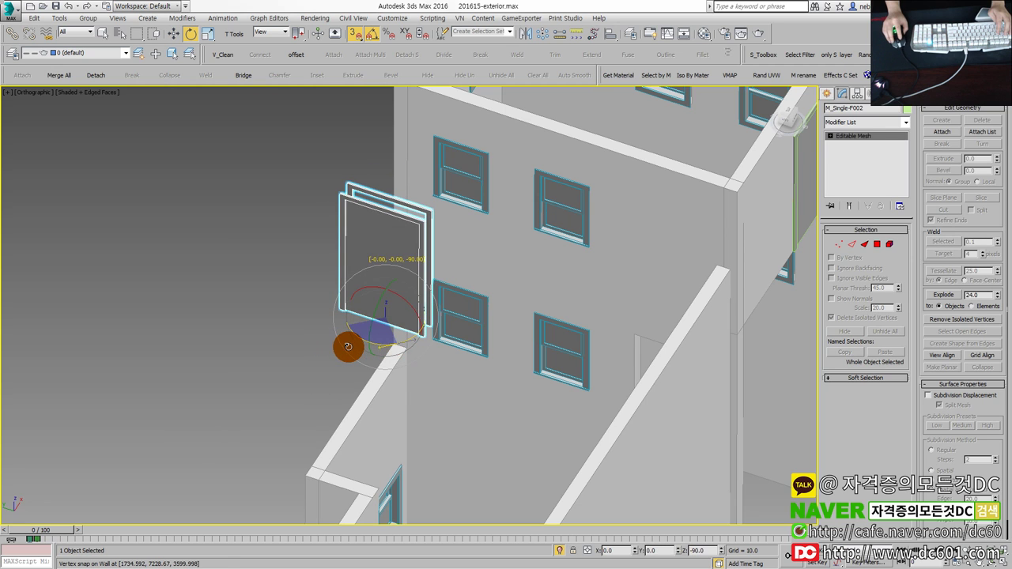
scroll(418, 260, "up", 2)
scroll(284, 270, "up", 2)
mouse_move(328, 306)
middle_mouse_down("alt")
mouse_move(355, 303)
mouse_move(334, 291)
middle_mouse_up("alt")
mouse_move(296, 240)
left_mouse_down()
mouse_move(321, 253)
mouse_move(654, 287)
left_mouse_up()
key("ctrl+z")
Step: Vertex-snap M_Single-F002 into the wall opening beside the upper-floor windows
key("w")
mouse_move(577, 303)
middle_mouse_down("alt")
mouse_move(596, 296)
mouse_move(578, 302)
middle_mouse_up("alt")
scroll(578, 303, "up", 3)
left_click(640, 232)
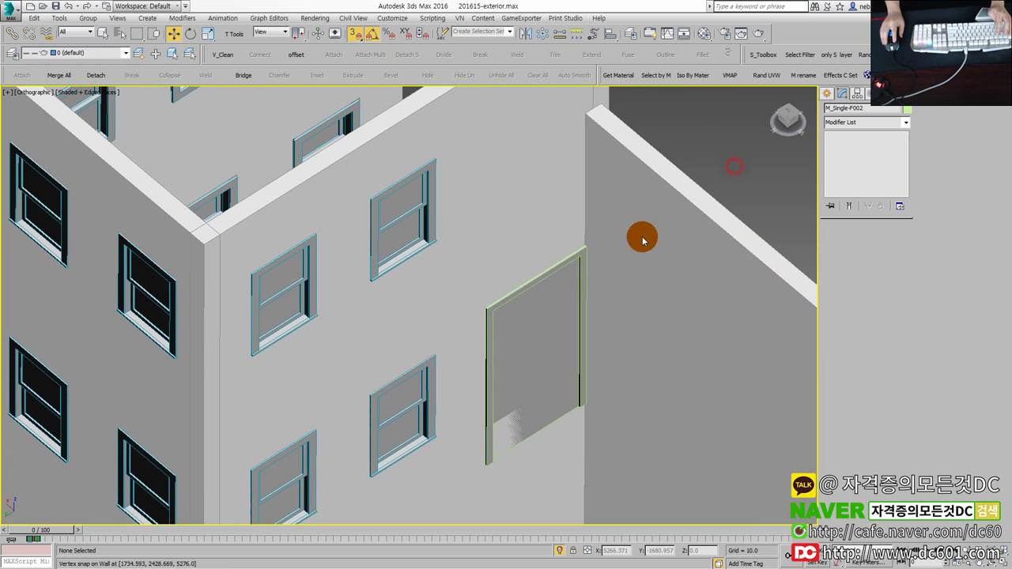
left_click(467, 305)
Step: Lift M_Single-F002 to check its fit, then snap it back into the opening
scroll(467, 317, "down", 2)
scroll(468, 316, "up", 1)
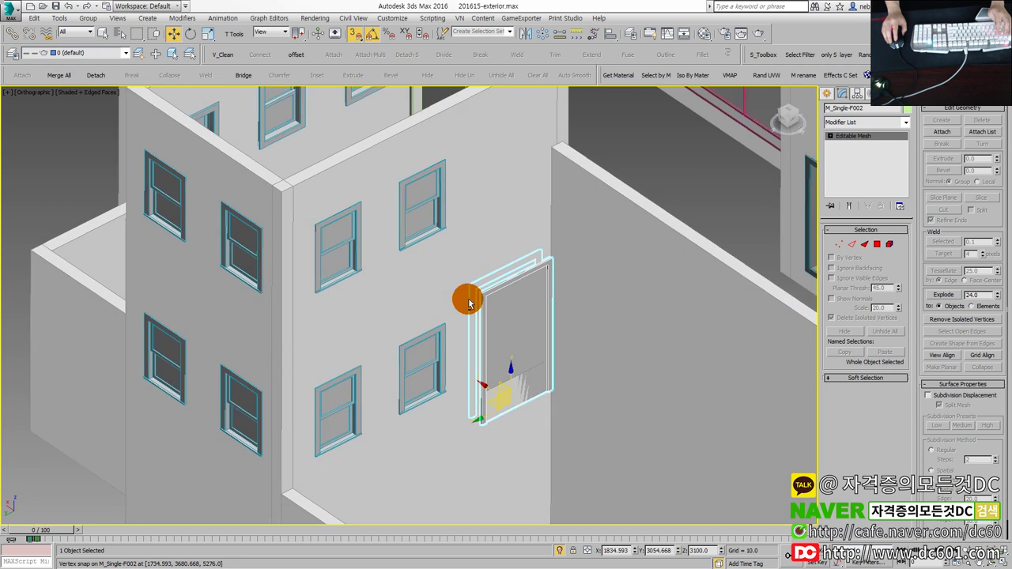
scroll(459, 293, "up", 1)
scroll(469, 327, "up", 1)
scroll(458, 327, "down", 4)
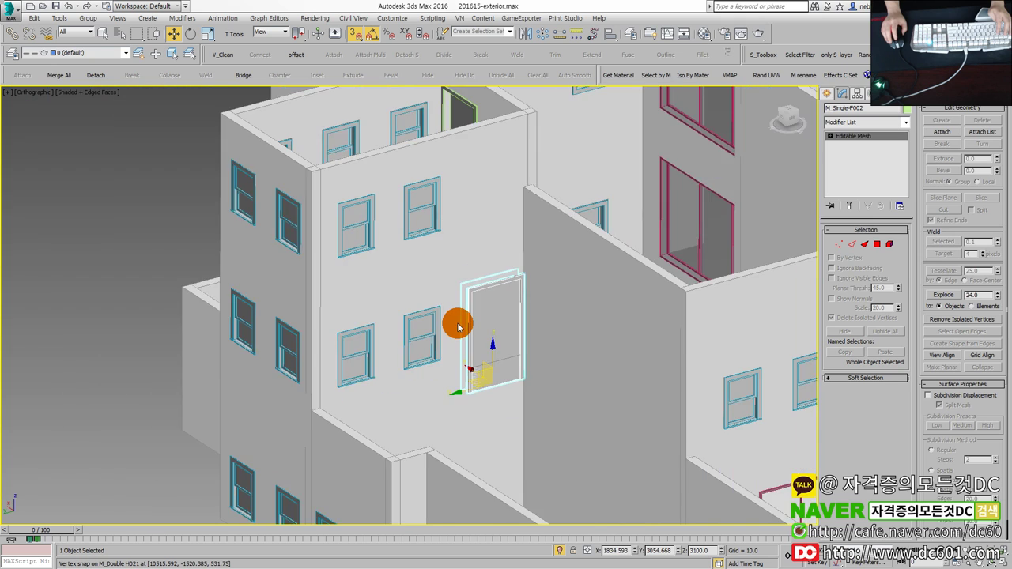
scroll(460, 318, "up", 1)
scroll(469, 351, "up", 4)
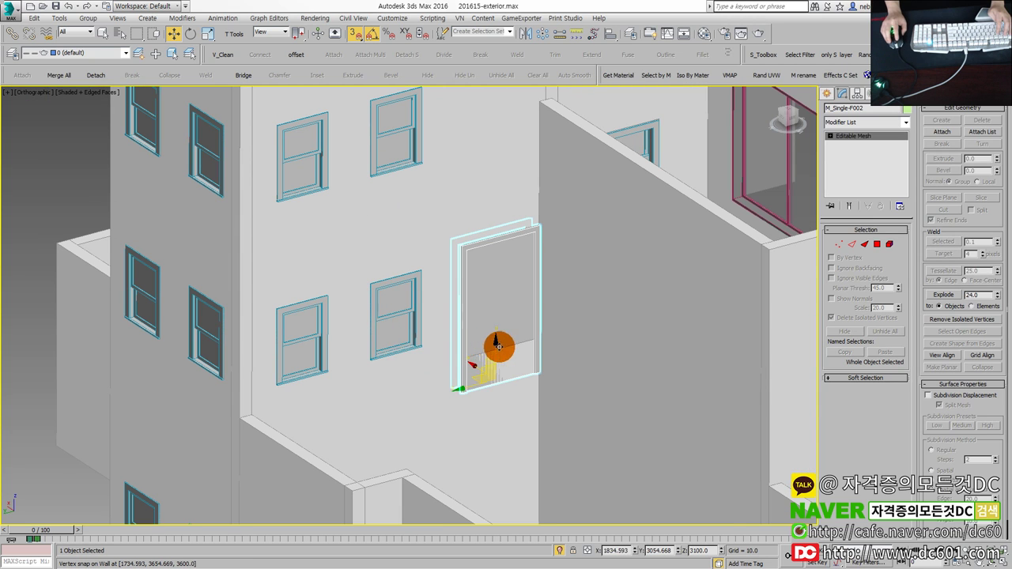
left_click_drag(493, 354, 493, 246)
left_click_drag(512, 337, 515, 332)
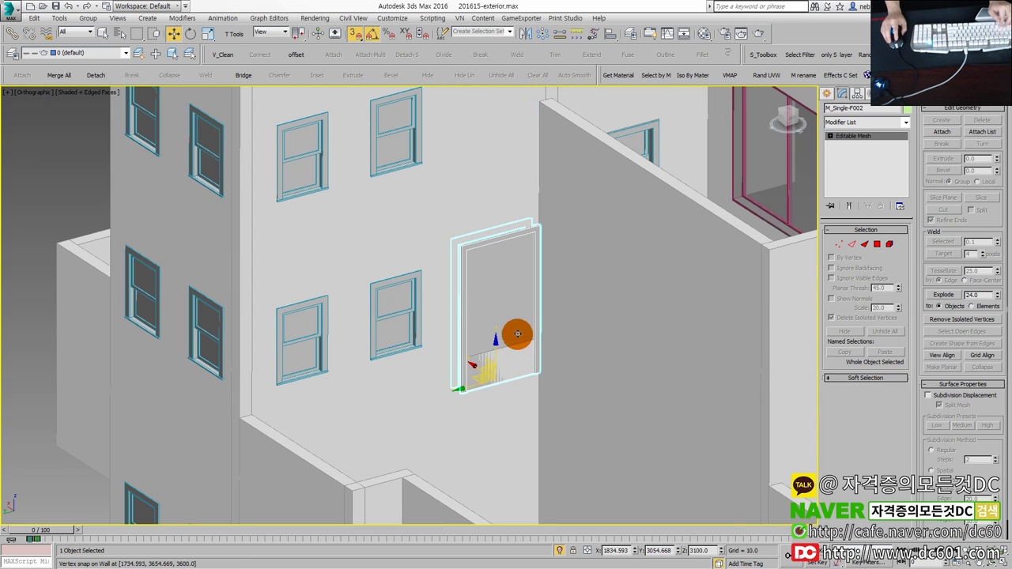
left_click(704, 192)
right_click(529, 296)
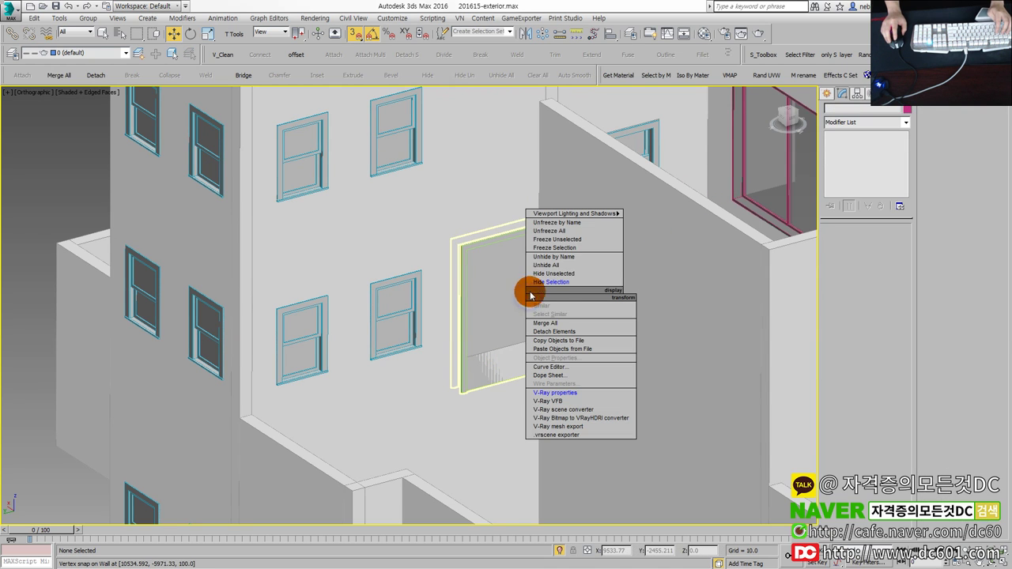
Step: Unfreeze all frozen objects and unhide all hidden objects in the scene
left_click(563, 231)
scroll(527, 252, "down", 5)
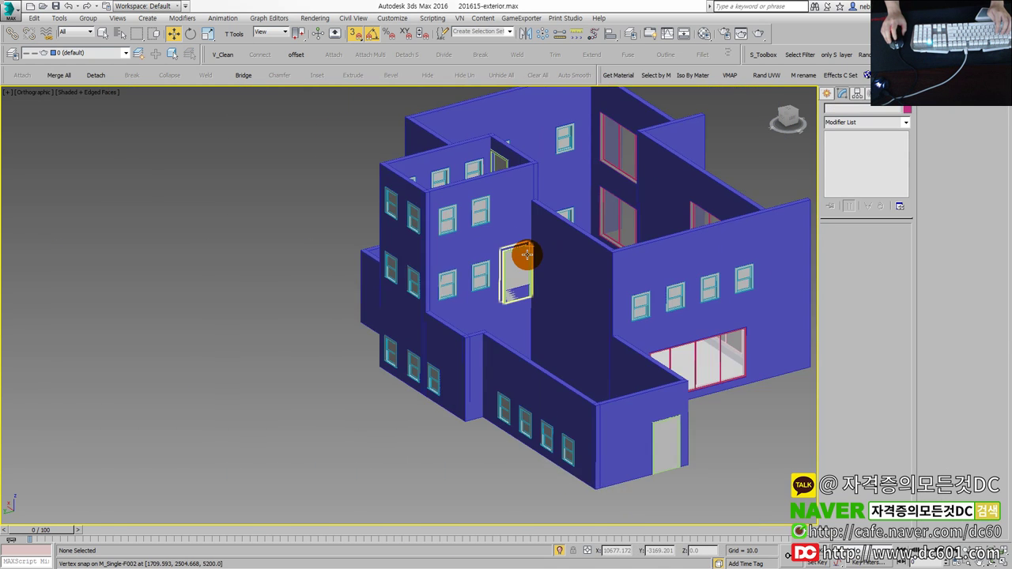
scroll(526, 253, "down", 3)
right_click(523, 225)
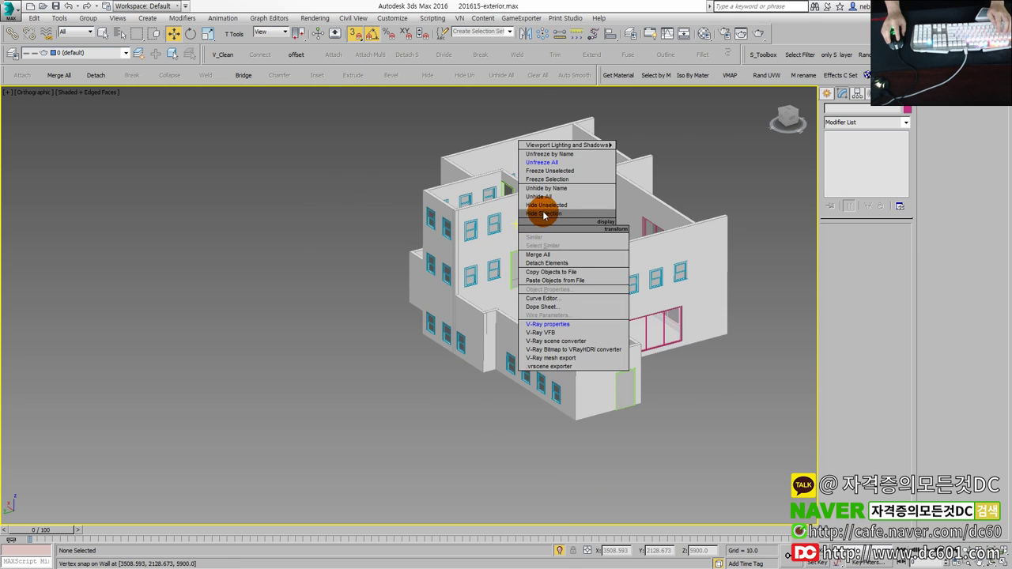
left_click(550, 197)
Step: Maximize the Front viewport, then switch to the Left view to check the placed door
key("alt+w")
right_click(260, 406)
key("alt+w")
scroll(290, 388, "down", 5)
scroll(384, 366, "up", 2)
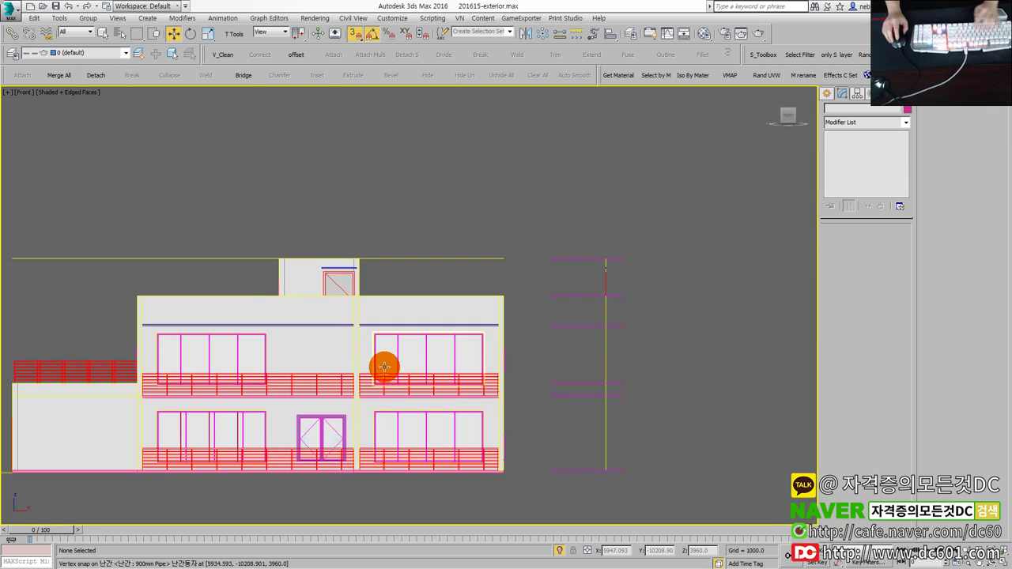
key("l")
scroll(387, 372, "up", 3)
scroll(348, 332, "up", 3)
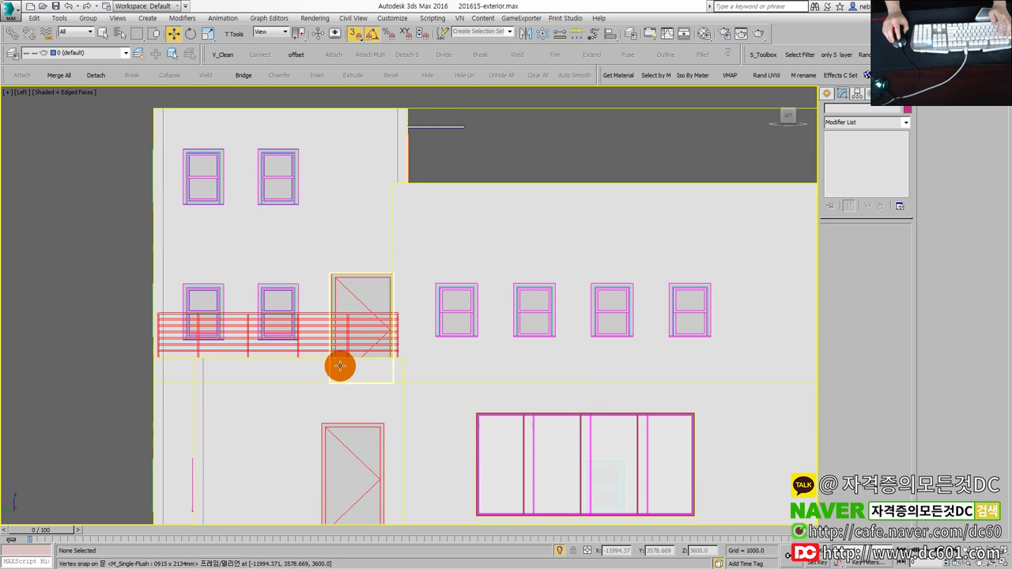
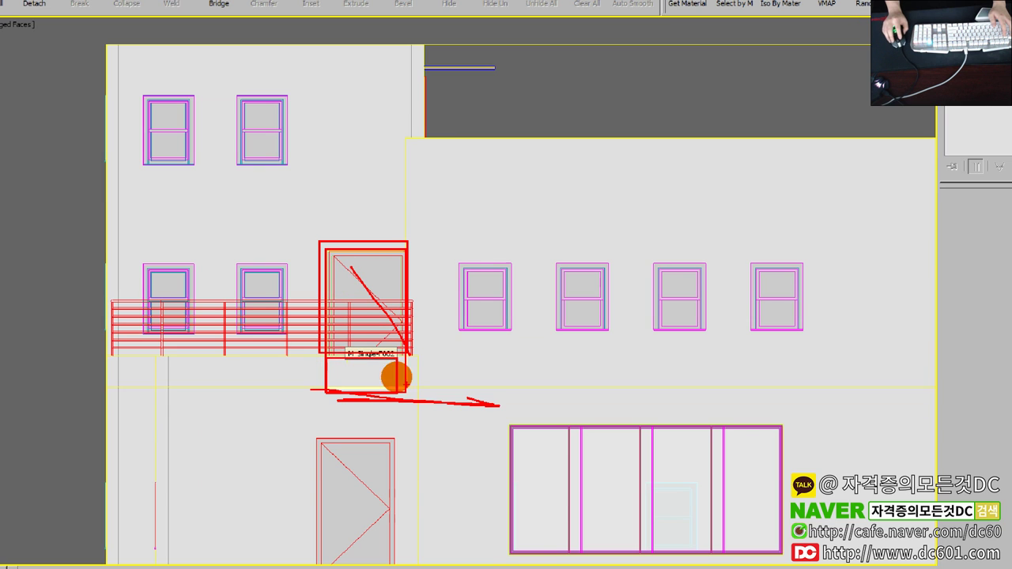
Step: Orbit the maximized perspective view into the courtyard and Unfreeze All objects
left_click_drag(422, 394, 457, 405)
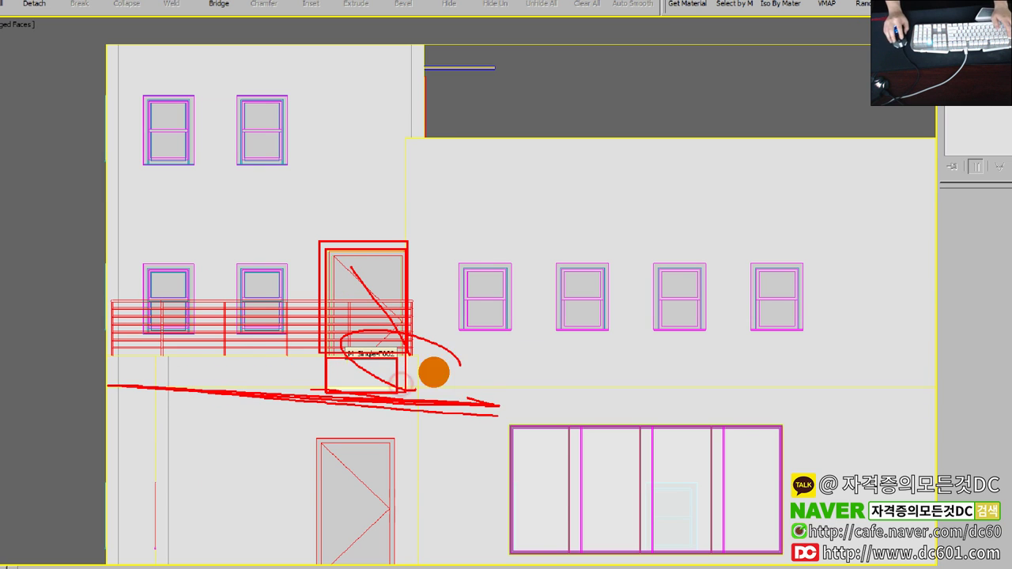
key("Escape")
key("alt+w")
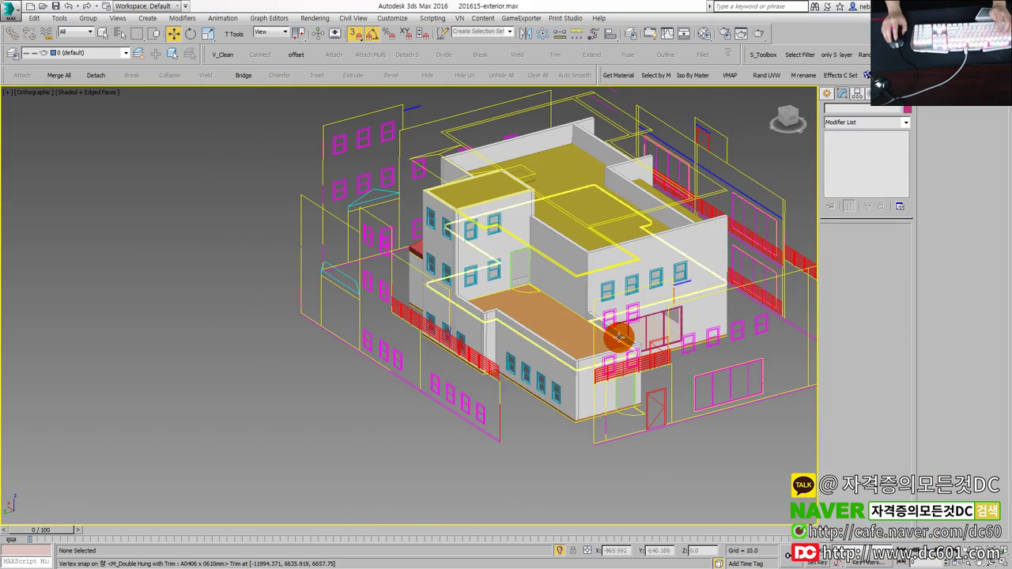
scroll(609, 348, "up", 3)
scroll(668, 357, "up", 4)
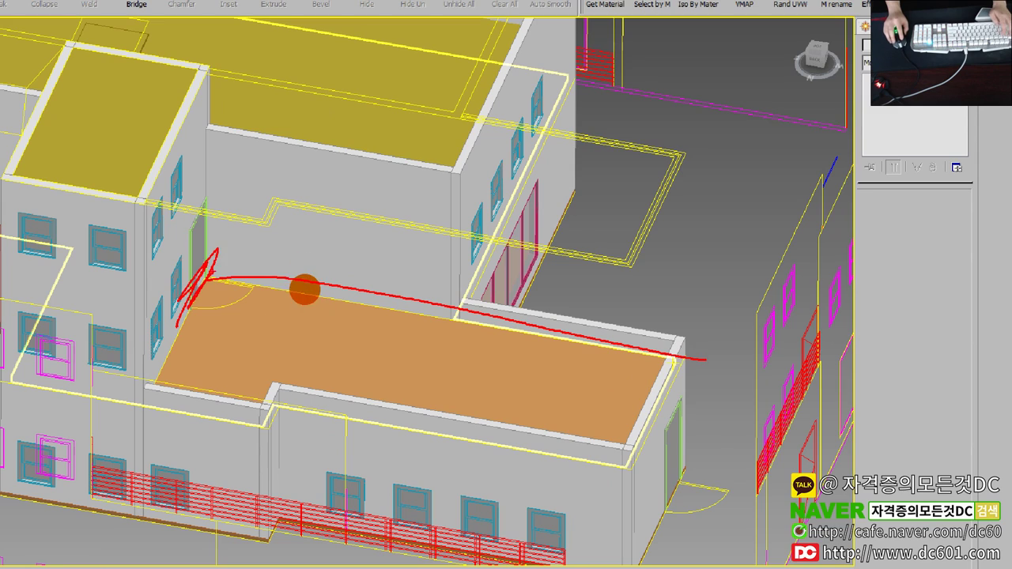
key("Escape")
middle_click_drag(814, 377, 668, 344, "alt")
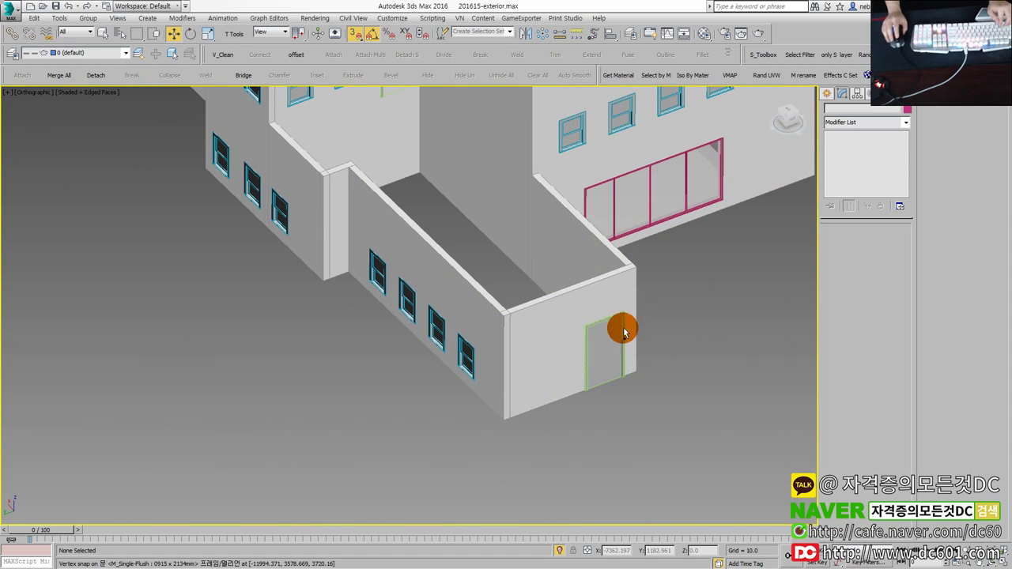
middle_click_drag(544, 287, 423, 291, "alt")
right_click(423, 291)
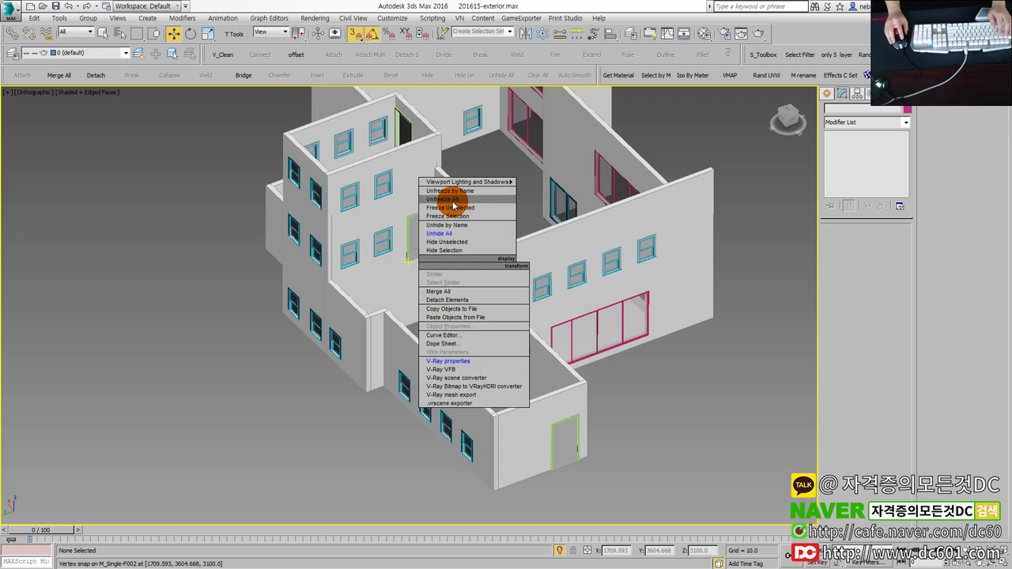
left_click(452, 199)
Step: Select the Wall object, restore four viewports and show the Left view as wireframe
left_click(466, 203)
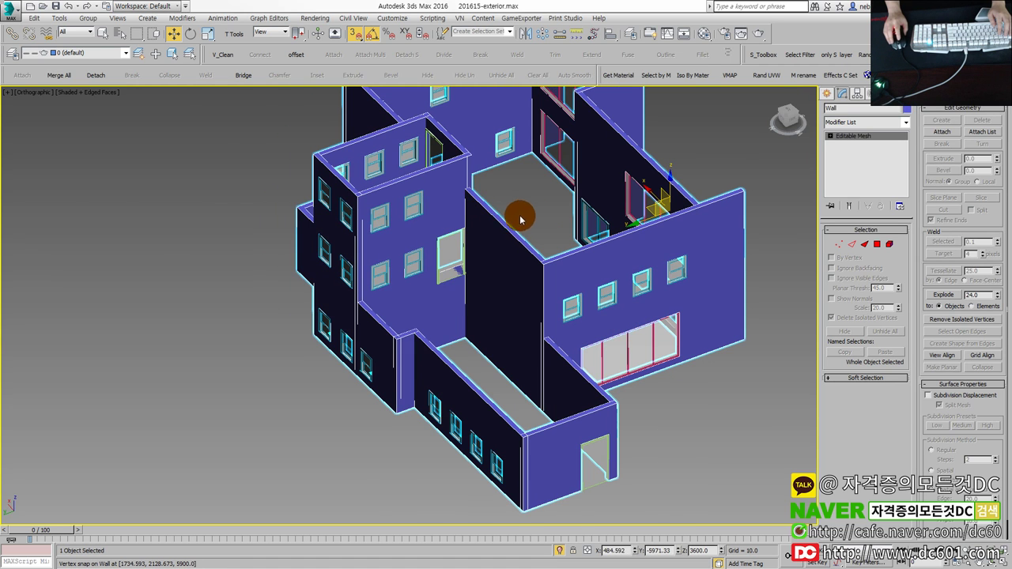
scroll(483, 208, "up", 3)
scroll(564, 214, "up", 3)
left_click(556, 214)
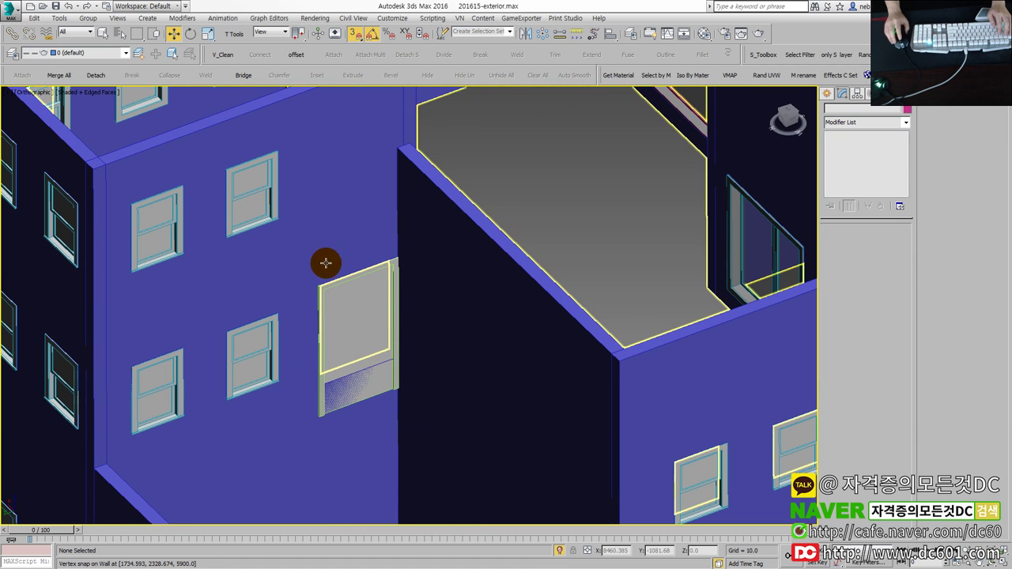
scroll(291, 298, "up", 3)
scroll(301, 295, "up", 3)
left_click(302, 296)
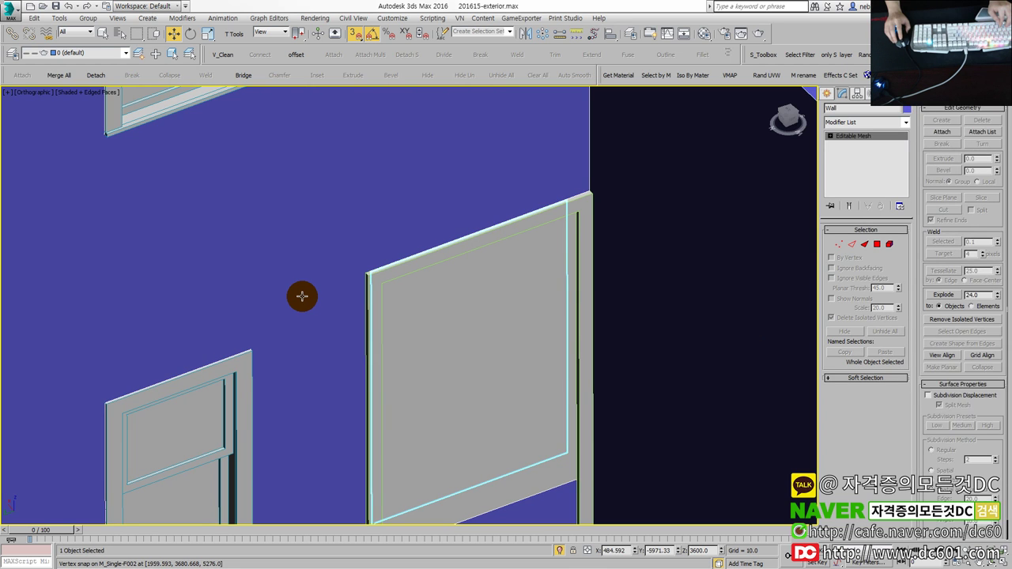
scroll(309, 289, "down", 3)
scroll(502, 203, "down", 3)
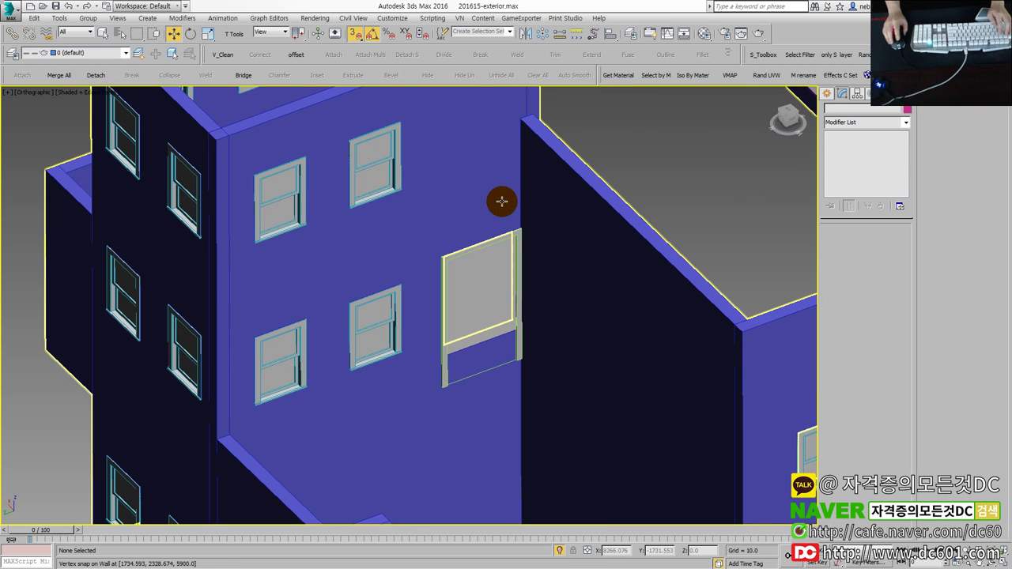
key("alt+w")
key("alt+w")
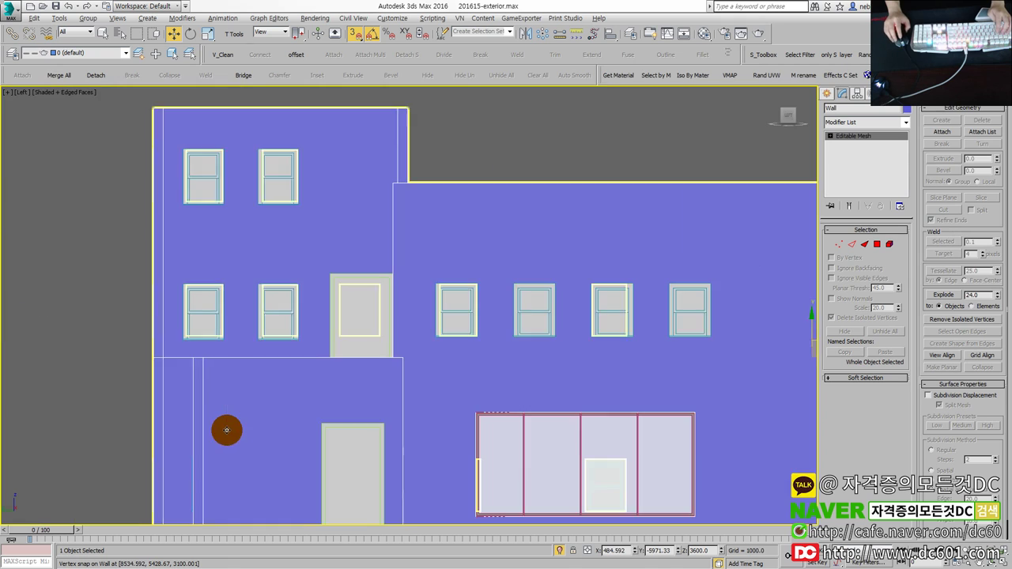
scroll(325, 369, "up", 3)
key("F3")
Step: Enter the wall's Vertex sub-object mode and try a vertex move, then cancel it
key("1")
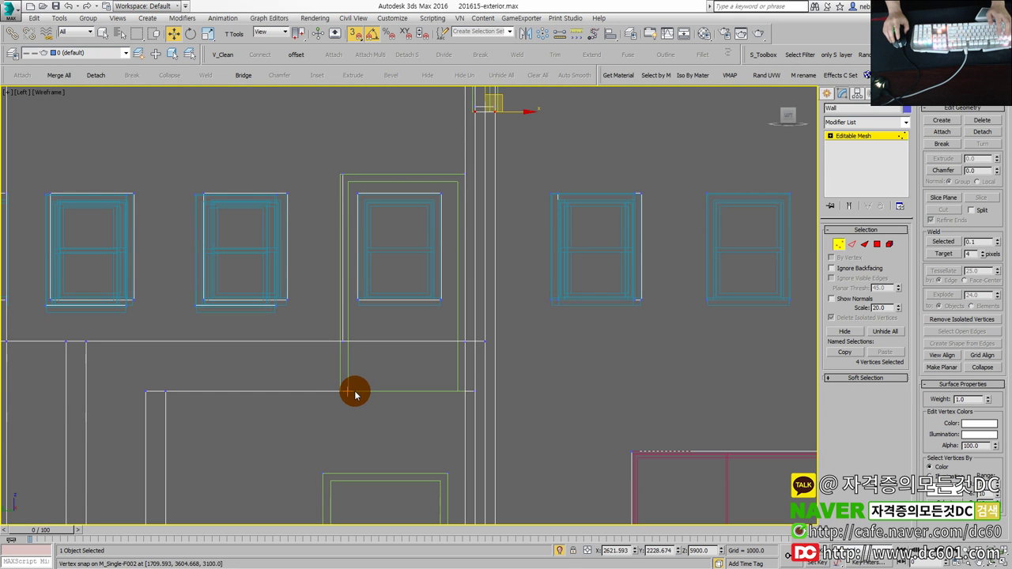
scroll(354, 324, "up", 2)
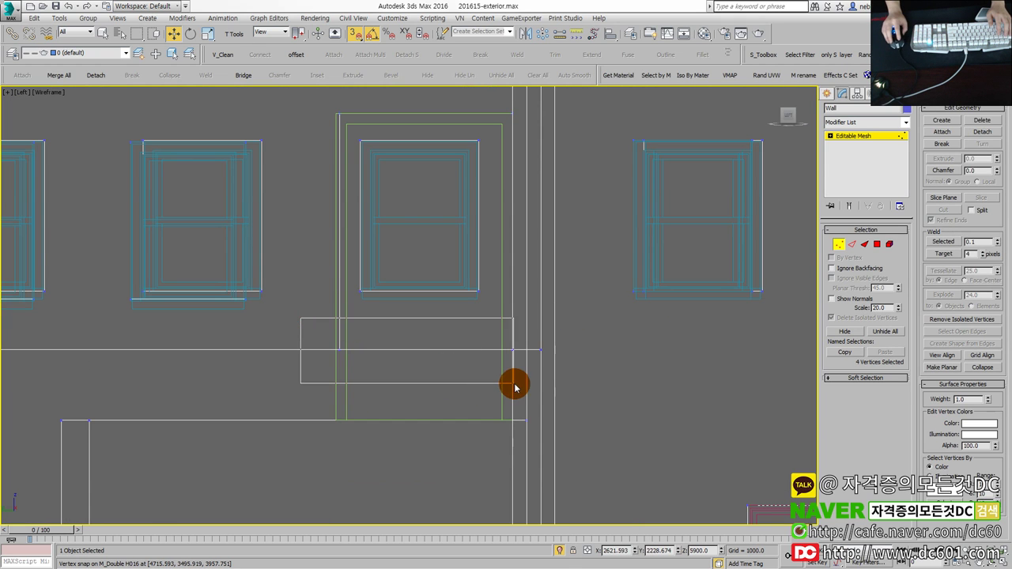
scroll(521, 385, "up", 2)
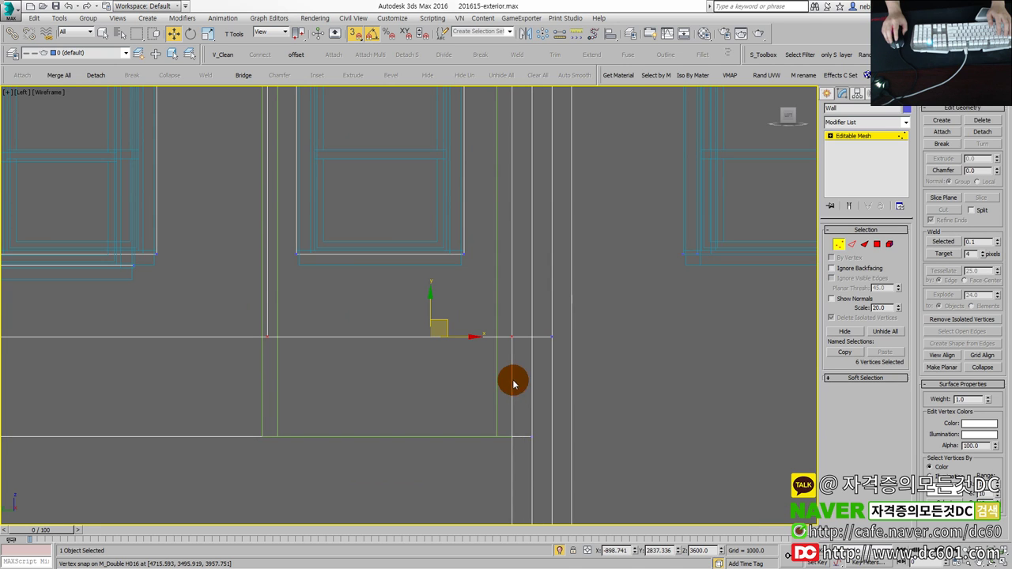
left_click_drag(430, 302, 369, 409)
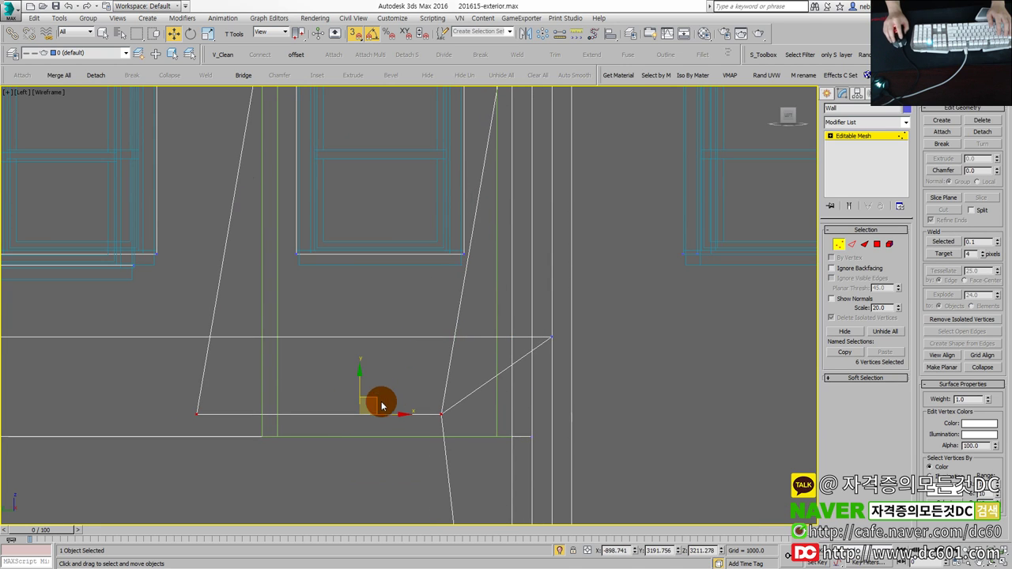
right_click(411, 402)
key("alt+w")
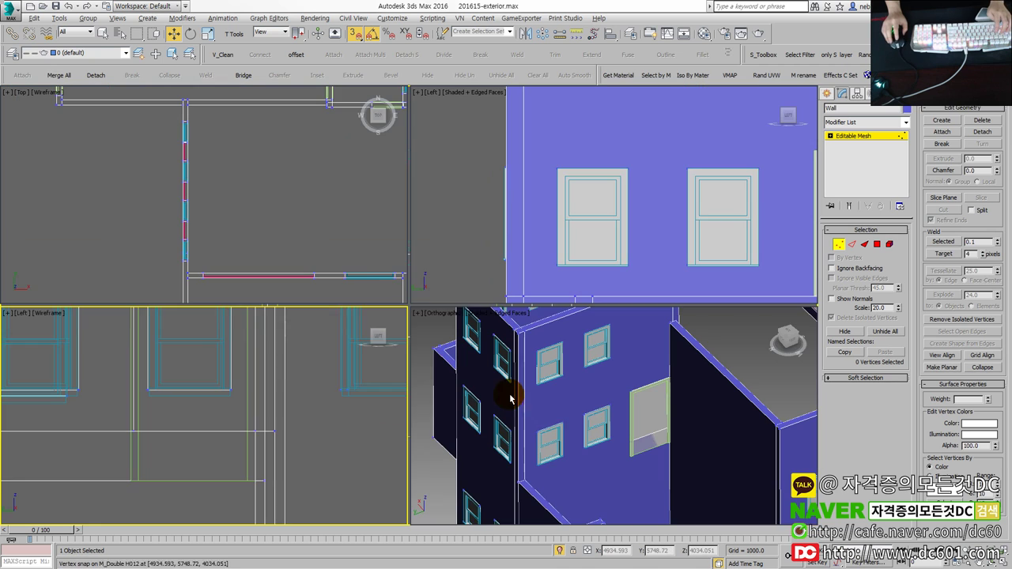
Step: In the wireframe 3D view, select the opening's bottom-edge vertices and lower them onto the door corner
left_click(627, 428)
key("F3")
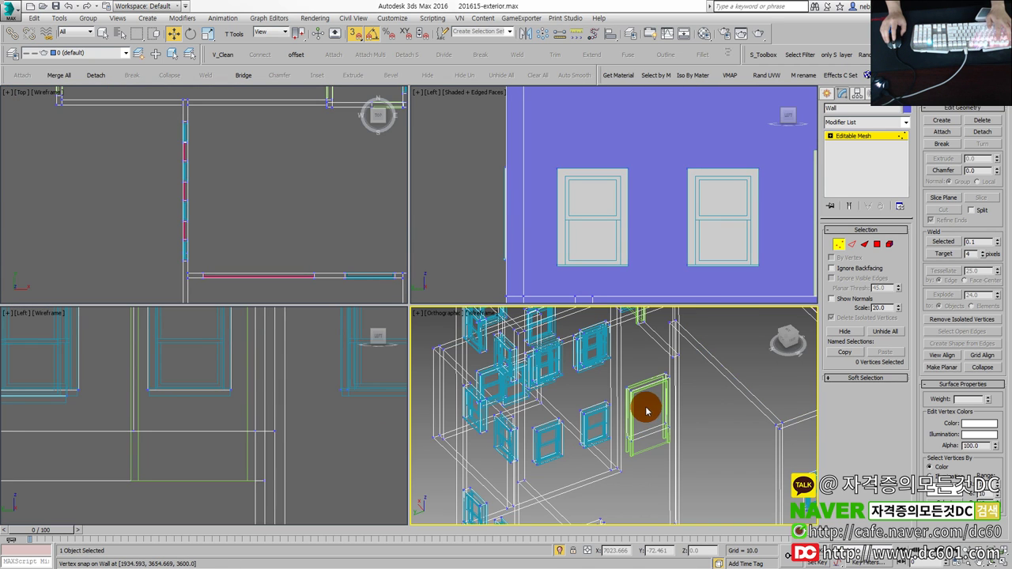
scroll(667, 421, "up", 2)
key("alt+w")
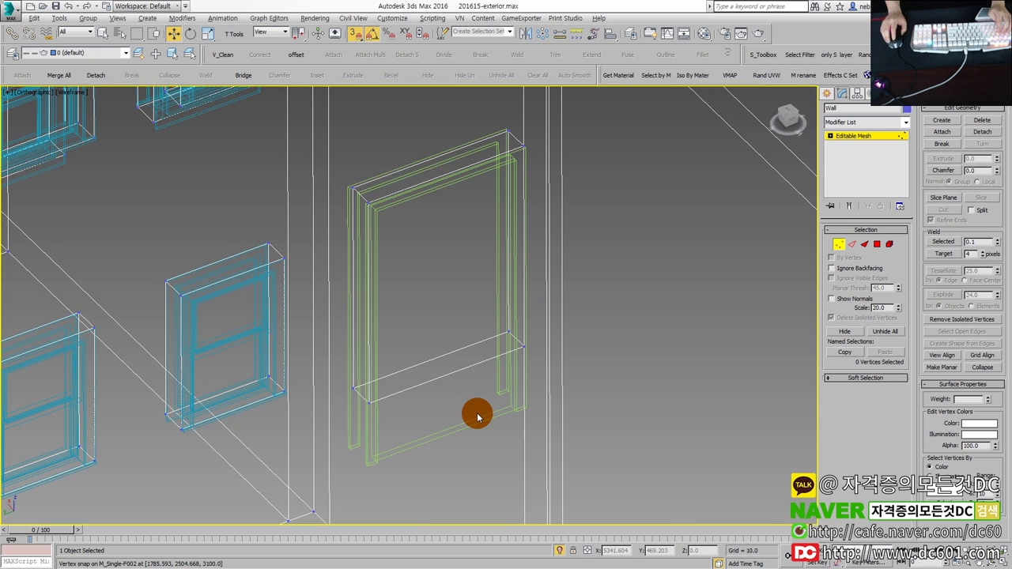
scroll(360, 398, "up", 2)
left_click(360, 396)
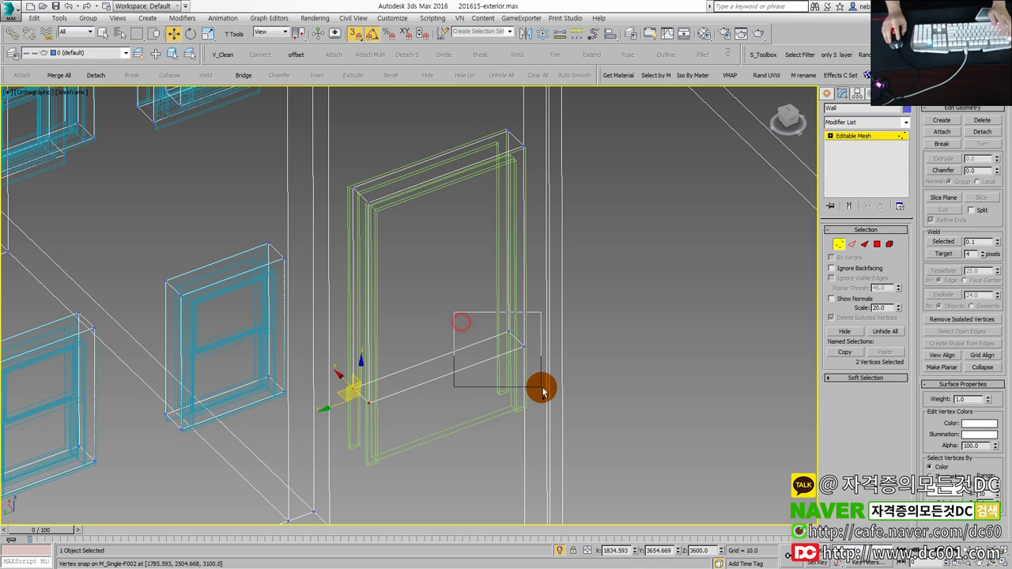
left_click_drag(543, 390, 543, 389, "ctrl")
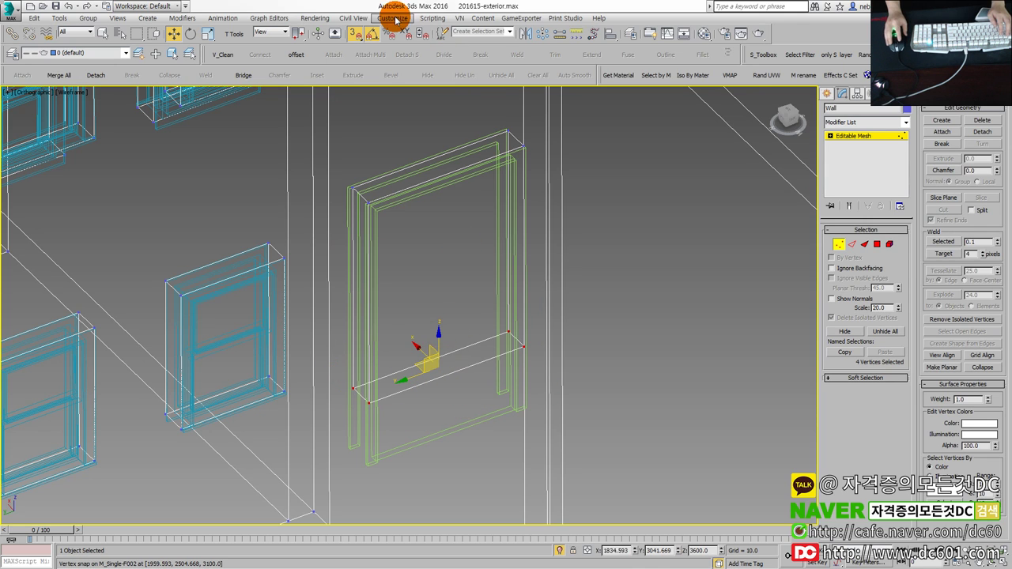
scroll(441, 324, "up", 1)
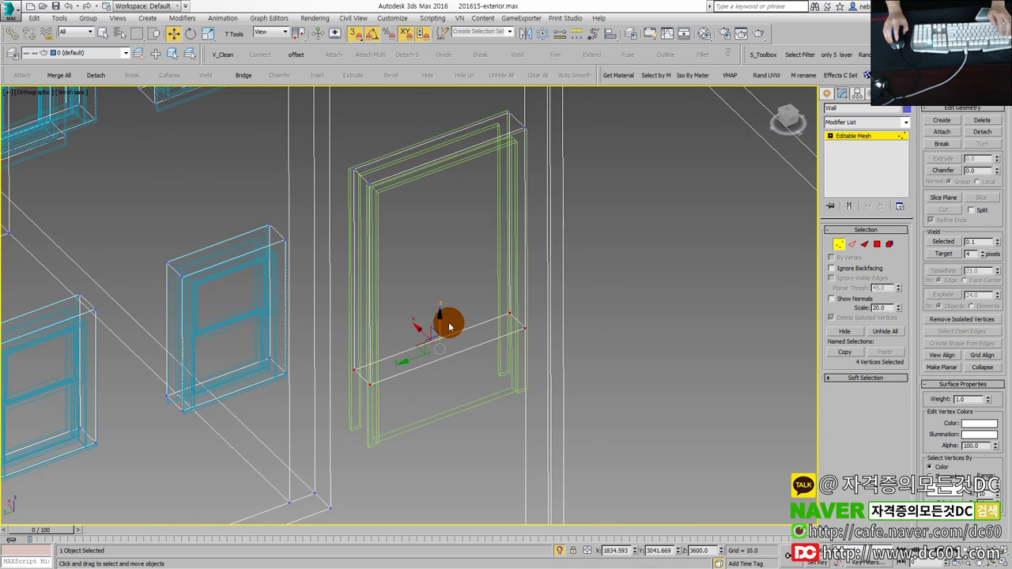
scroll(439, 335, "up", 1)
middle_click_drag(367, 403, 366, 356)
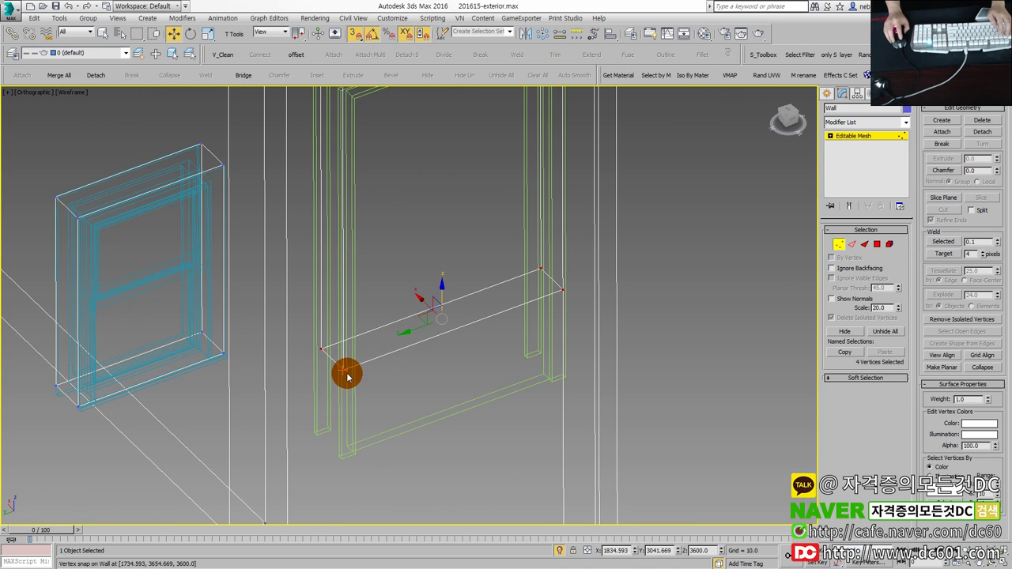
left_click_drag(343, 370, 352, 459)
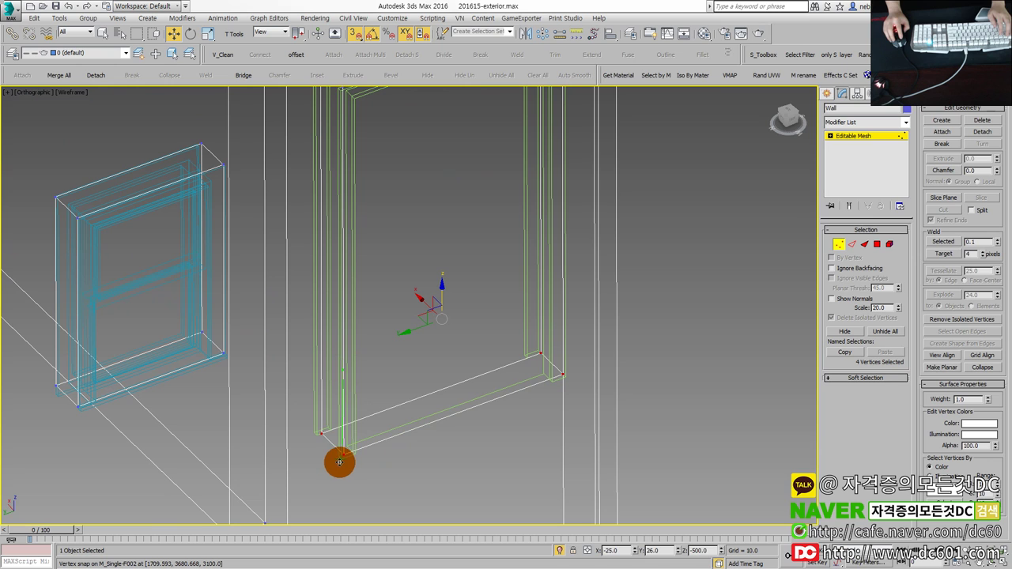
Step: Set the opening's bottom vertices to a height of 3600
scroll(343, 467, "up", 2)
scroll(342, 464, "up", 2)
scroll(340, 458, "up", 1)
scroll(293, 411, "down", 3)
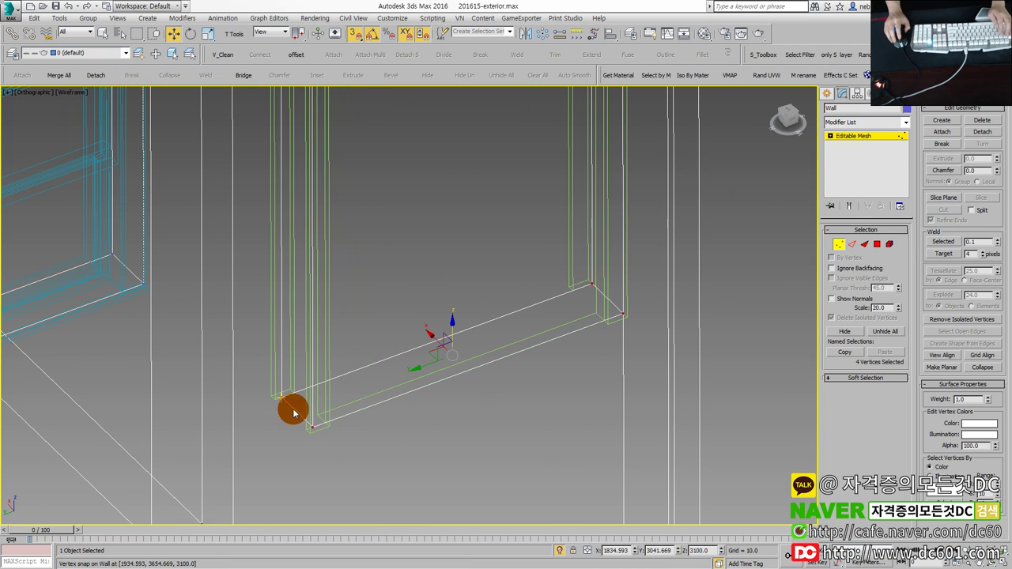
scroll(554, 363, "down", 3)
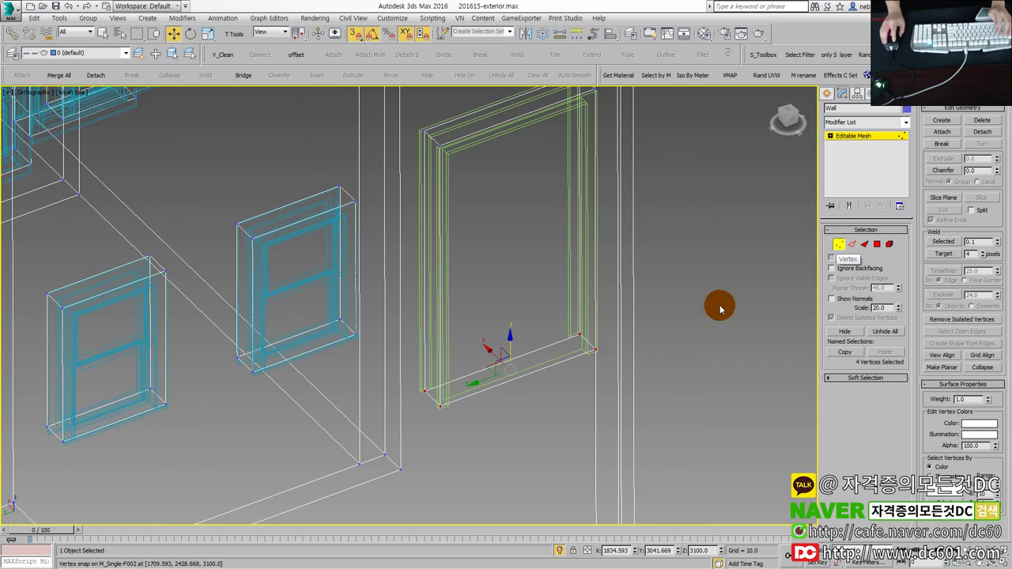
scroll(474, 387, "down", 3)
mouse_move(514, 369)
middle_mouse_down("alt")
mouse_move(481, 350)
mouse_move(470, 355)
mouse_move(510, 366)
mouse_move(478, 383)
middle_mouse_up("alt")
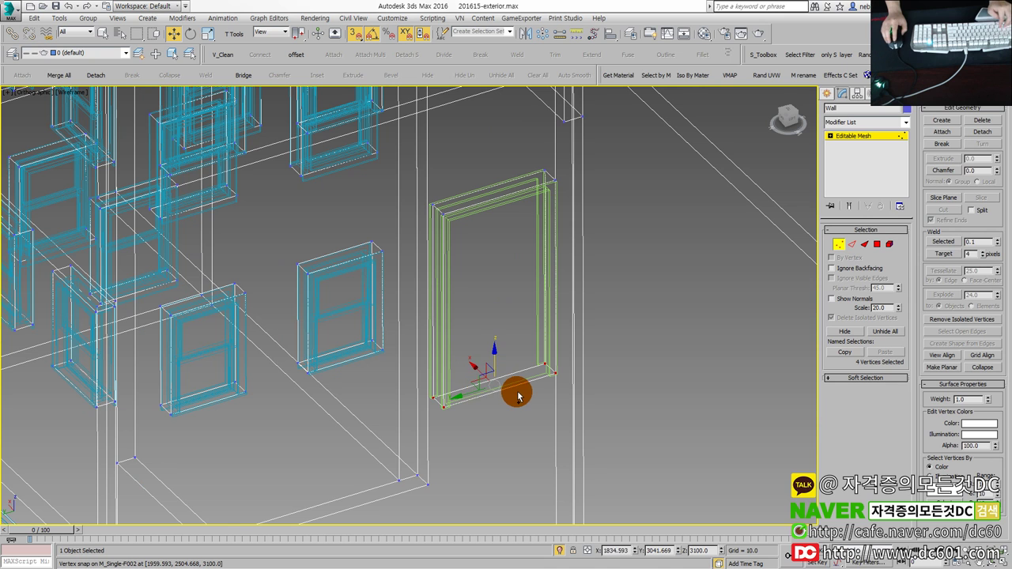
type("3600")
key("Return")
Step: In the maximized Left view, snap the vertices down to the door's base and exit vertex editing
middle_click_drag(513, 404, 481, 406, "alt")
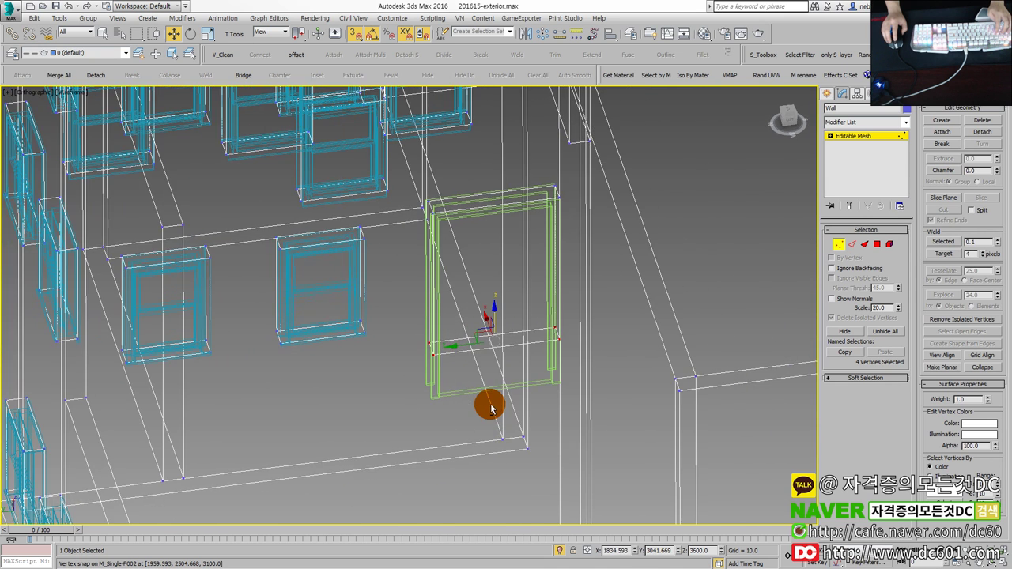
key("alt+w")
right_click(249, 414)
key("alt+w")
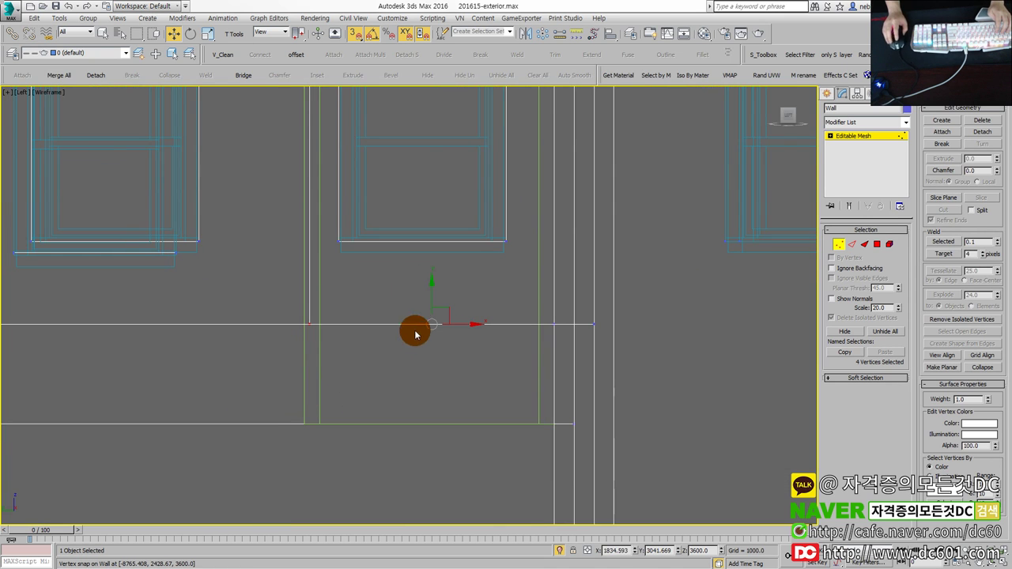
left_click_drag(431, 292, 409, 354)
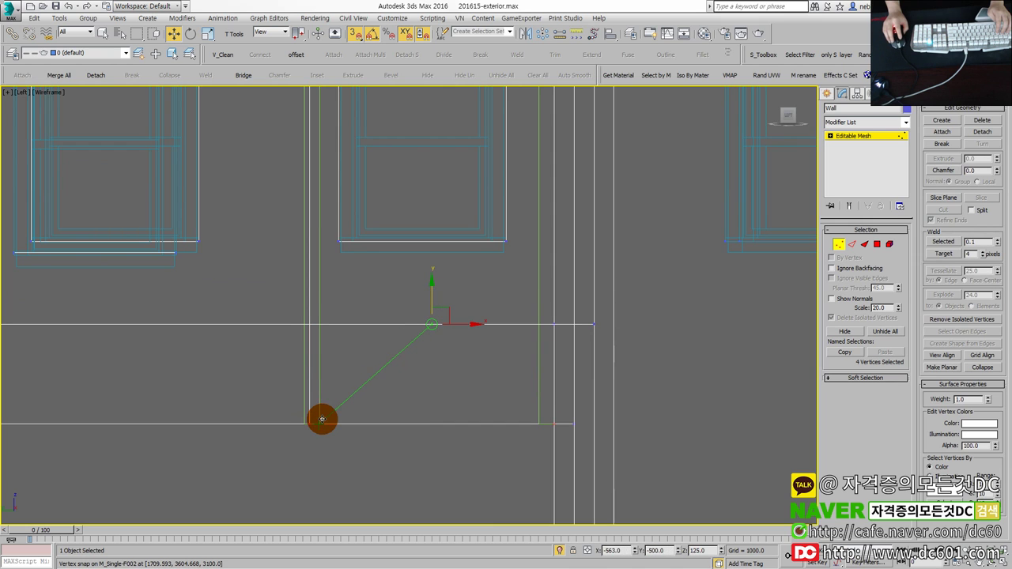
left_click(837, 245)
key("alt+w")
right_click(471, 446)
key("alt+w")
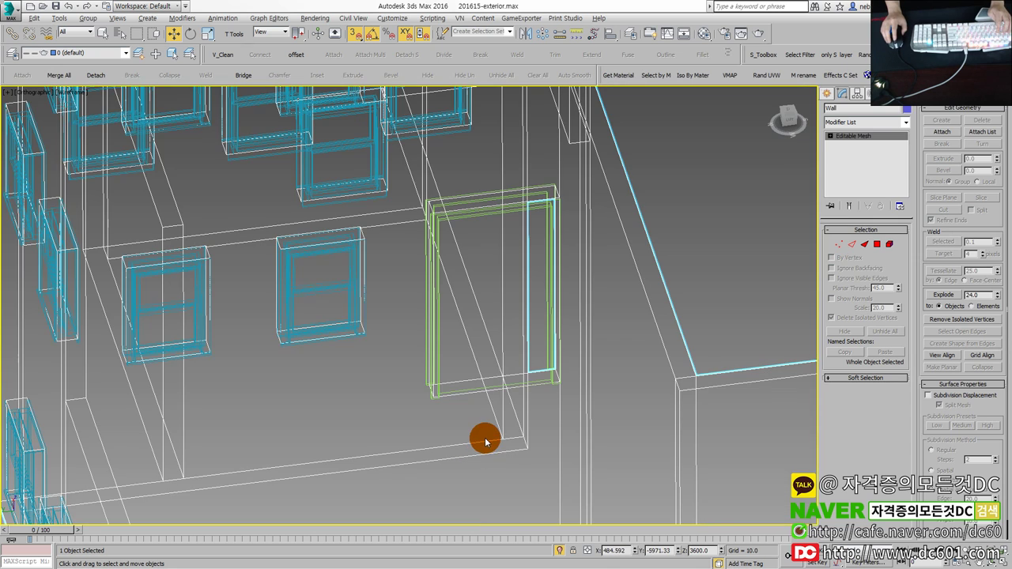
Step: Temporarily delete the door to inspect the opening in edged-faces view, then undo
key("F3")
left_click(477, 319)
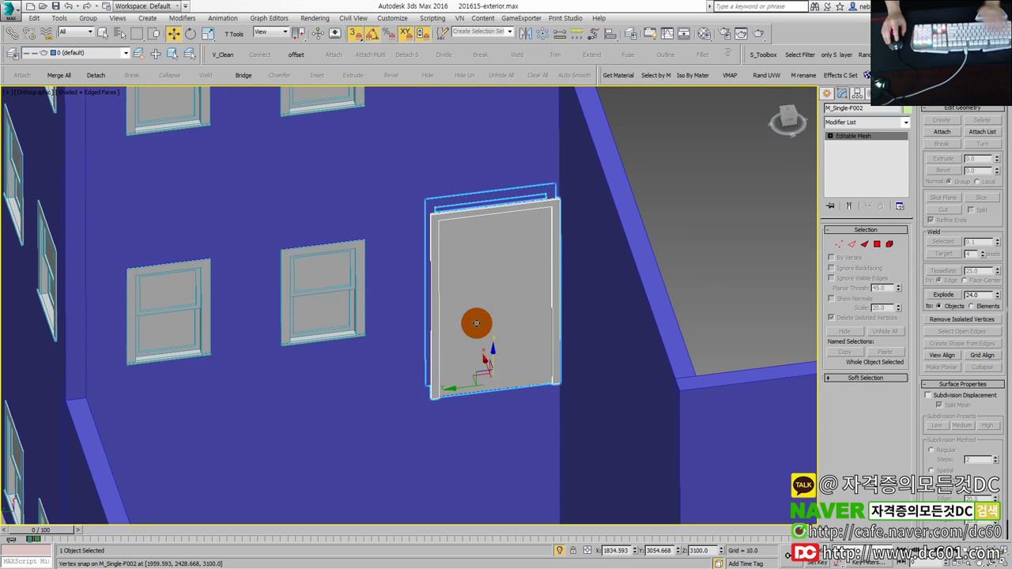
key("Delete")
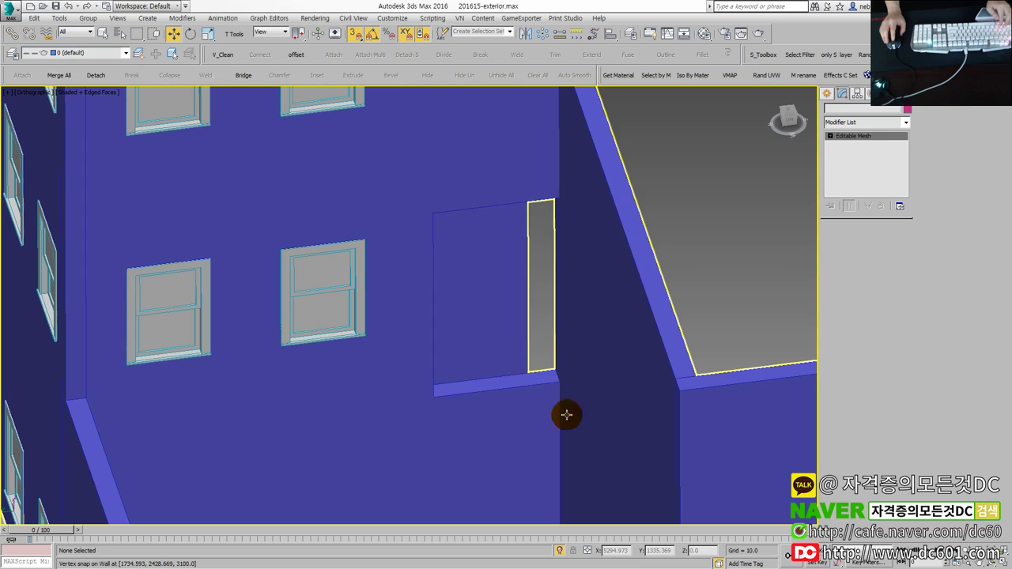
key("ctrl+z")
scroll(526, 395, "down", 2)
scroll(565, 377, "down", 3)
Step: Unhide All hidden objects, then isolate the wall and end isolation
left_click(553, 408)
middle_click_drag(553, 409, 610, 411, "alt")
scroll(513, 414, "up", 2)
scroll(490, 411, "down", 3)
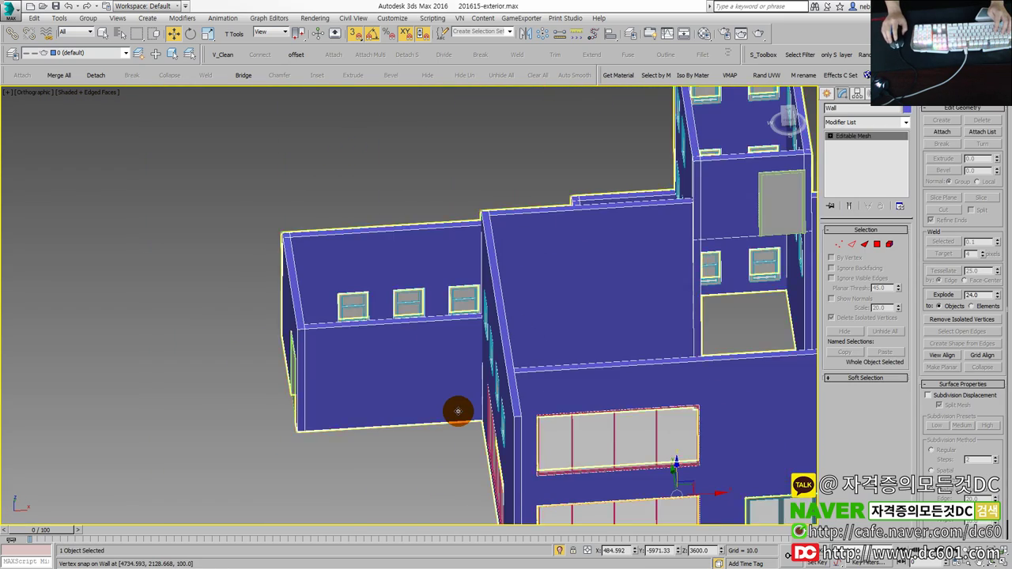
scroll(420, 289, "down", 2)
right_click(423, 286)
left_click(441, 255)
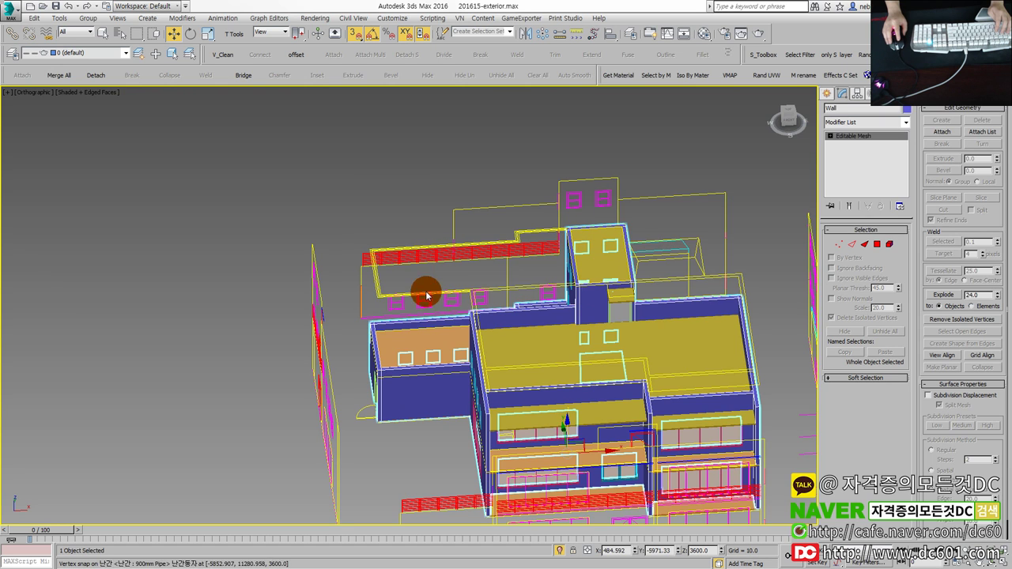
key("alt+q")
key("alt+q")
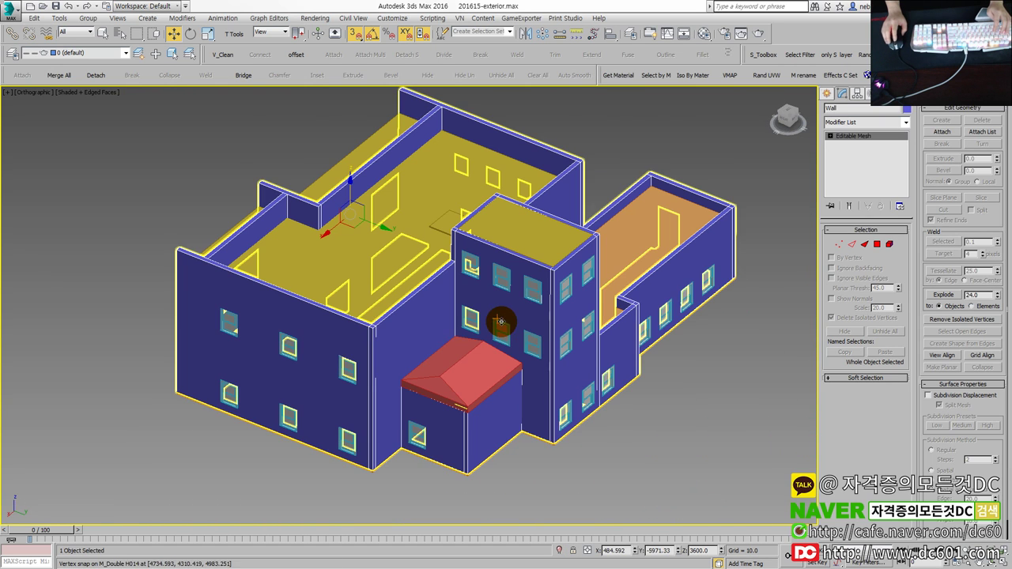
left_click(615, 438)
Step: Switch to plain shaded display and orbit around the building's left side, inspecting a window
left_click(564, 403)
mouse_move(565, 402)
middle_mouse_down("alt")
mouse_move(592, 379)
mouse_move(422, 389)
mouse_move(406, 375)
mouse_move(348, 387)
mouse_move(476, 390)
mouse_move(433, 392)
mouse_move(501, 372)
mouse_move(470, 429)
middle_mouse_up("alt")
key("F4")
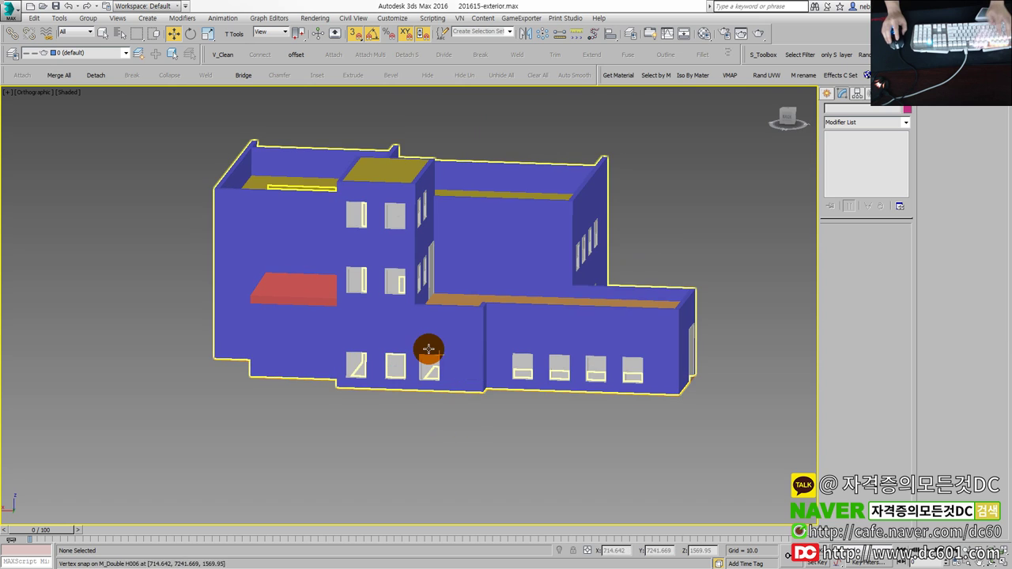
mouse_move(366, 356)
middle_mouse_down("alt")
mouse_move(537, 362)
mouse_move(630, 343)
mouse_move(635, 355)
mouse_move(395, 366)
mouse_move(548, 361)
mouse_move(514, 372)
middle_mouse_up("alt")
right_click(514, 372)
scroll(490, 369, "up", 1)
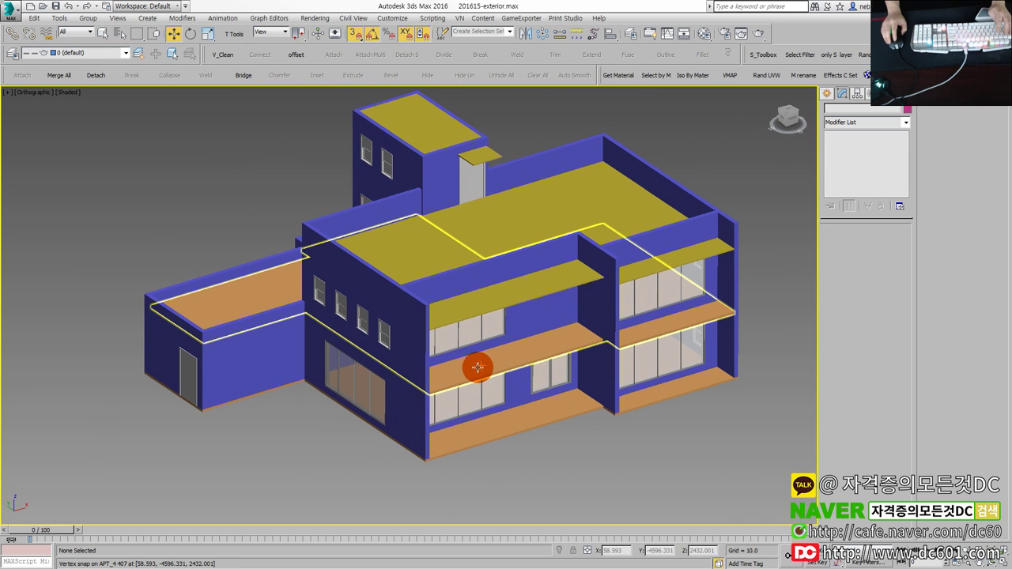
left_click(360, 378)
scroll(360, 378, "down", 2)
middle_click_drag(371, 381, 419, 377, "alt")
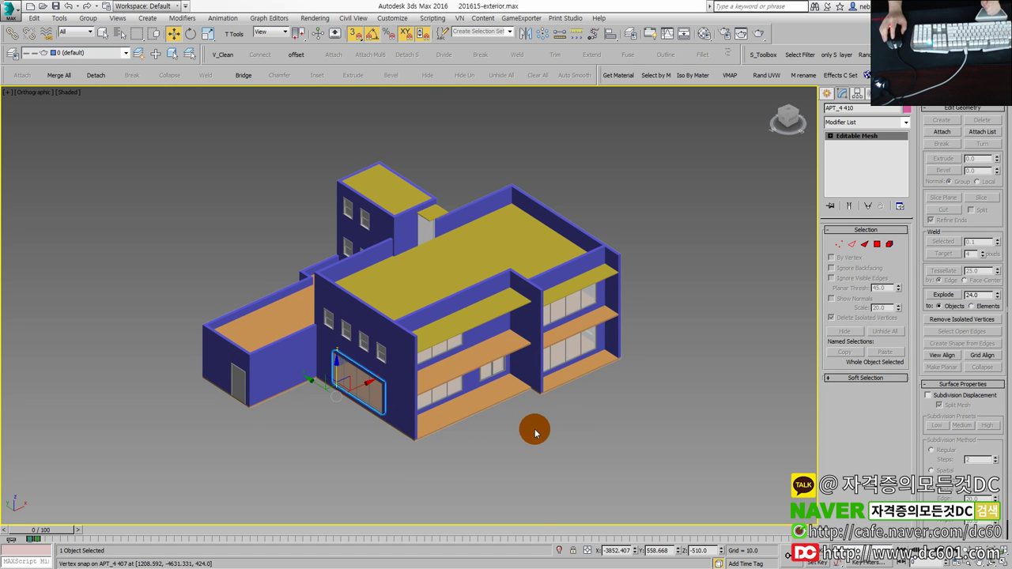
Step: Deselect and read task 2.1's exterior.max and render.max names in the exam PDF
left_click(488, 437)
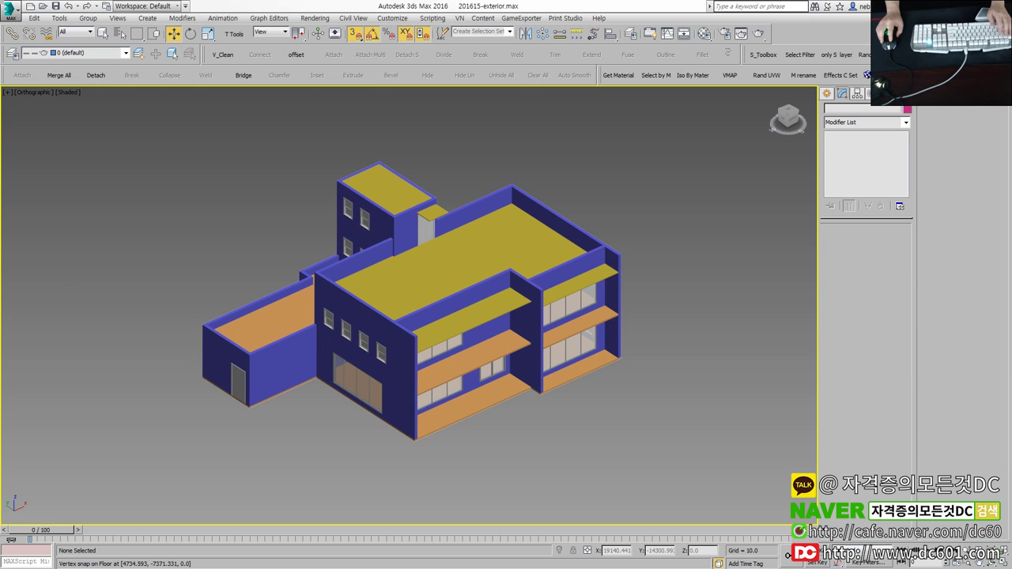
key("alt+Tab")
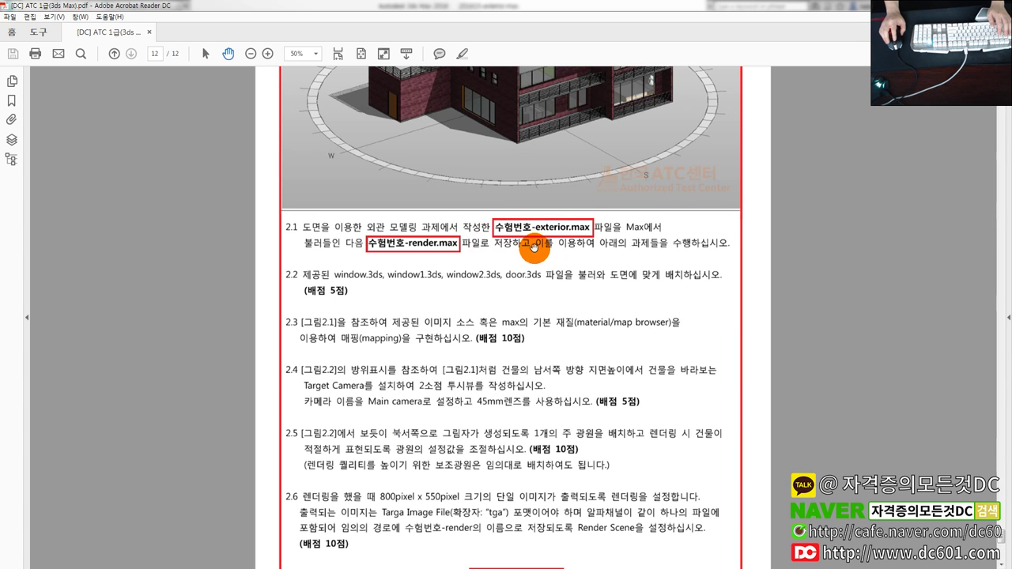
scroll(534, 246, "up", 1)
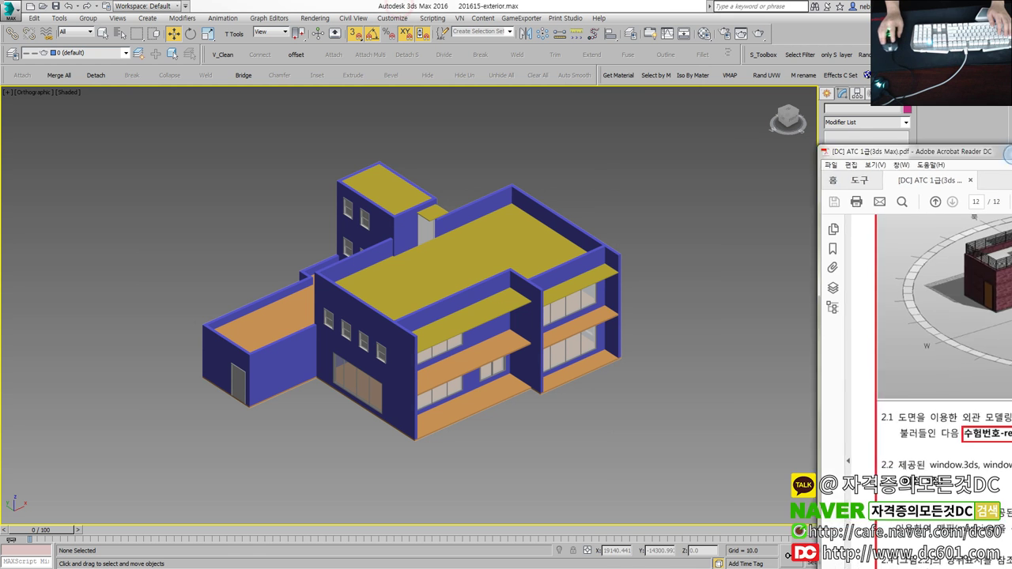
Step: Save As 201615-exterior.max into Desktop\기출문제, confirming replacement of the existing file
left_click(11, 9)
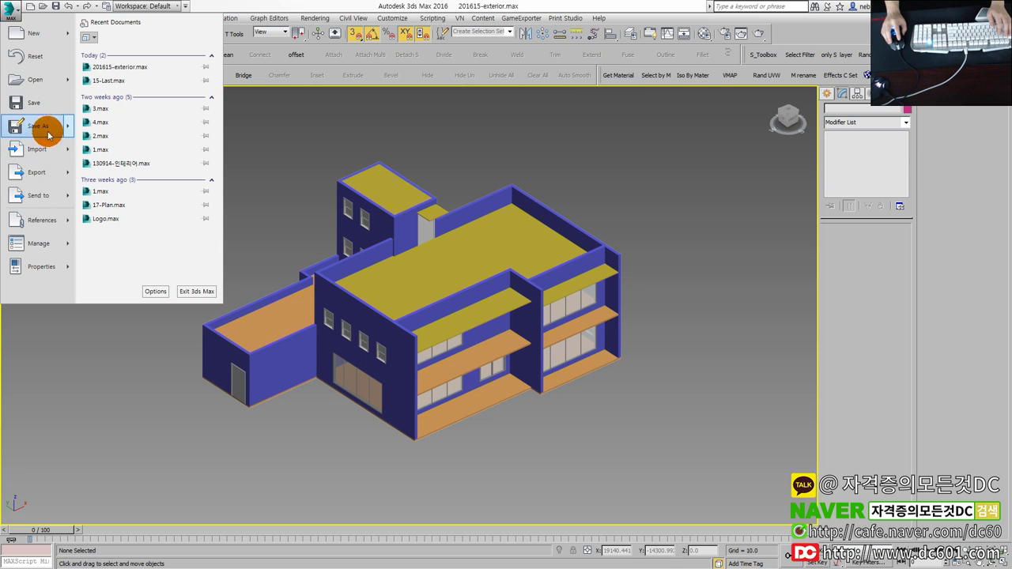
left_click(37, 126)
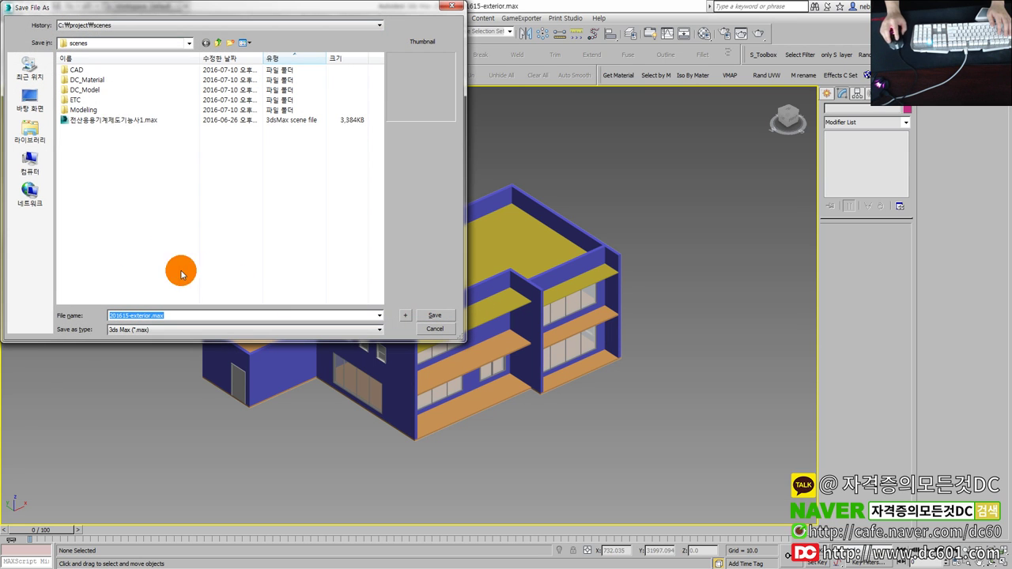
left_click(85, 42)
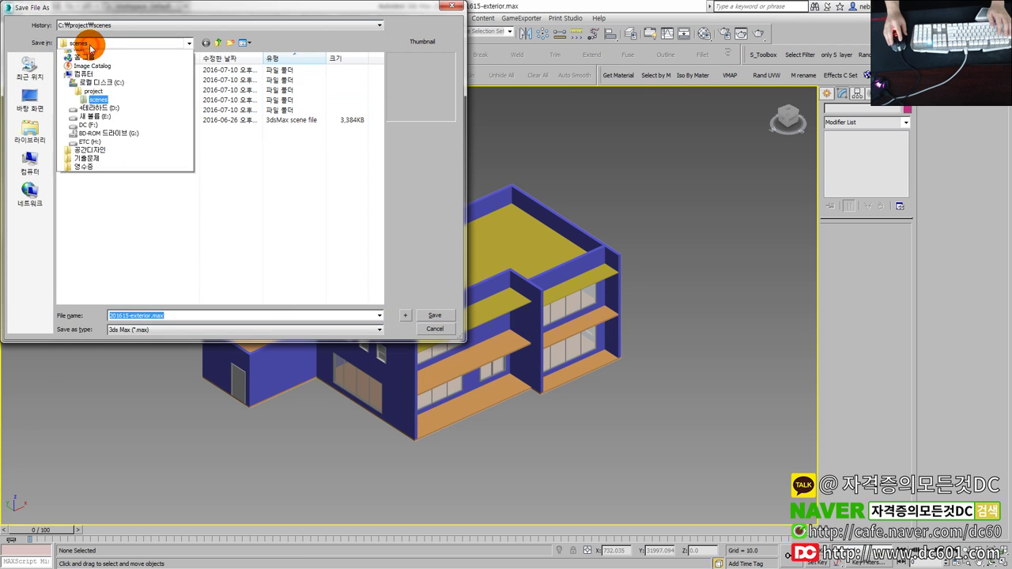
left_click(86, 63)
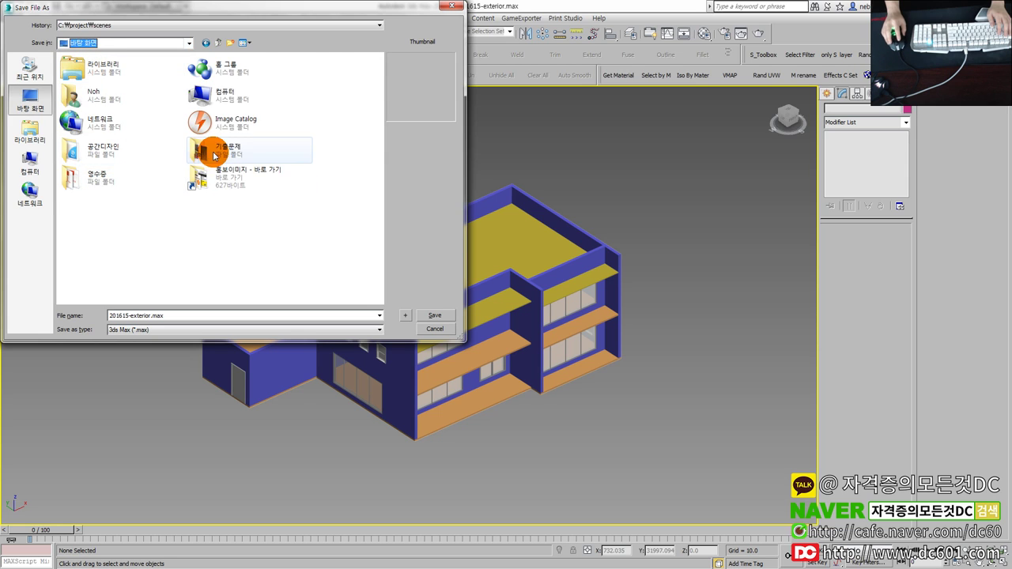
double_click(204, 156)
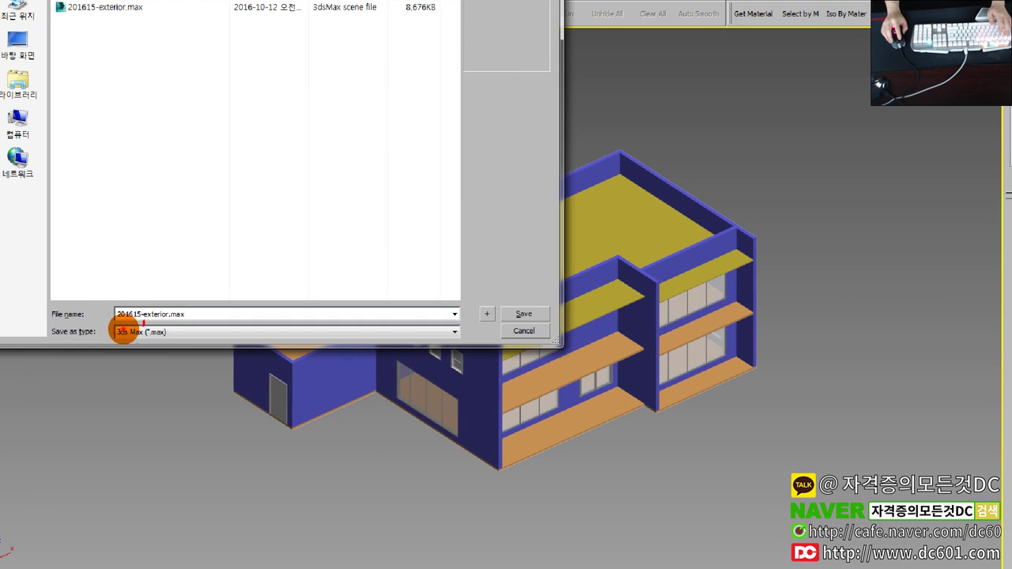
mouse_move(116, 330)
left_mouse_down()
mouse_move(136, 331)
mouse_move(136, 317)
left_mouse_up()
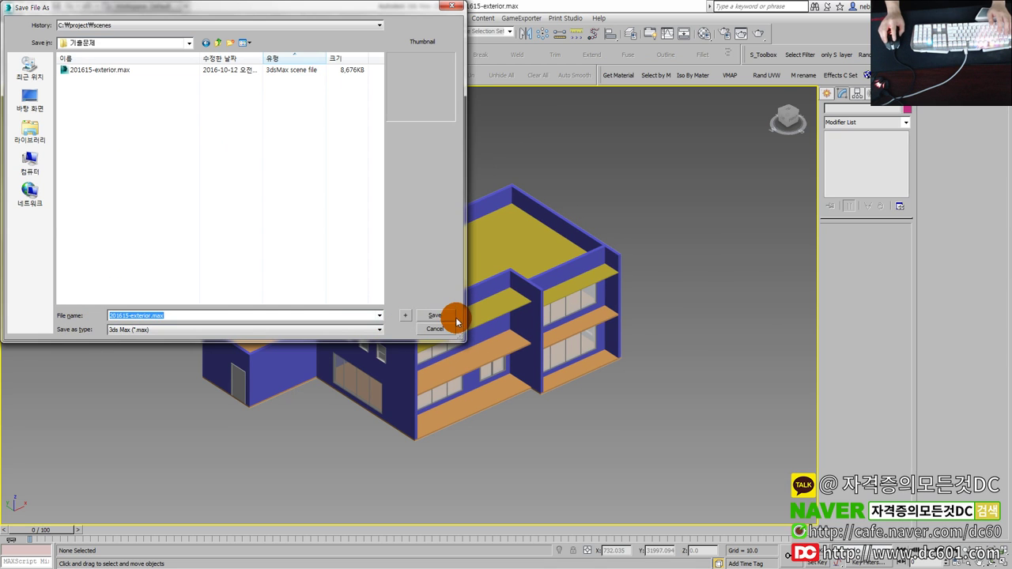
left_click(424, 310)
left_click(544, 332)
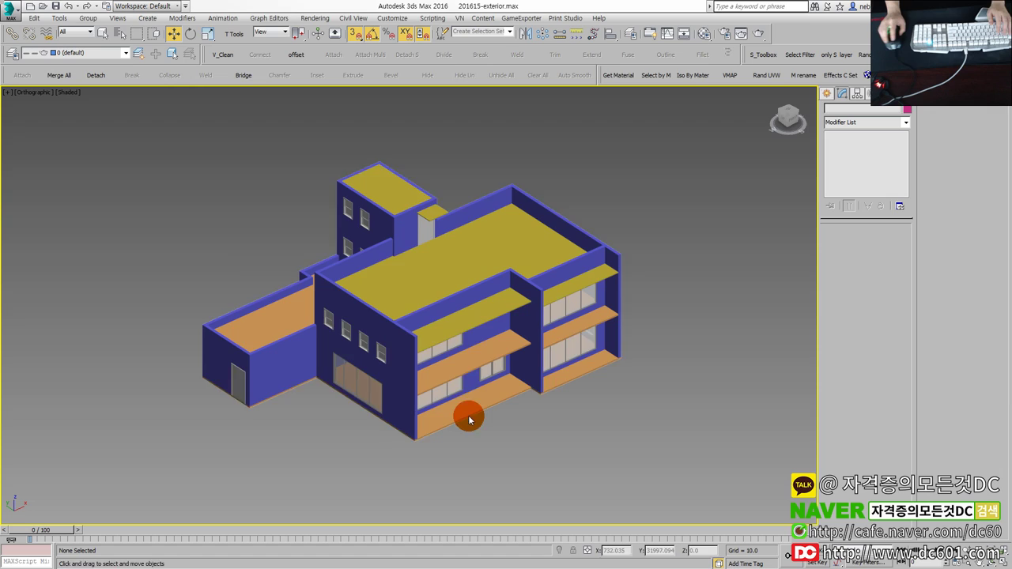
Step: Orbit the front facade, then zoom extents all viewports to fit the whole building
scroll(407, 340, "up", 3)
scroll(406, 340, "up", 2)
mouse_move(396, 353)
middle_mouse_down("alt")
mouse_move(501, 344)
mouse_move(442, 350)
middle_mouse_up("alt")
scroll(419, 353, "down", 4)
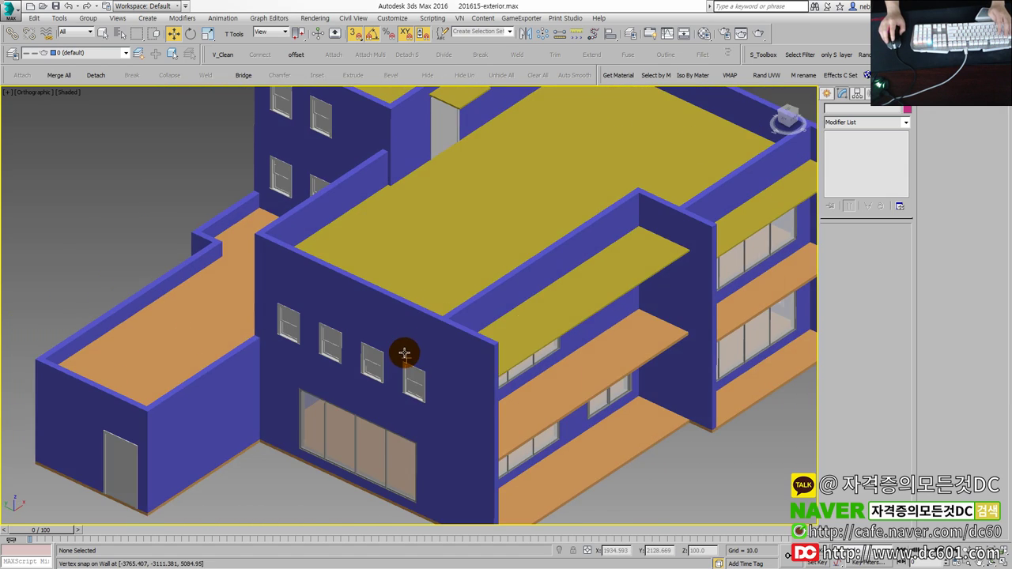
key("alt+w")
key("alt+w")
key("alt+w")
left_click(368, 250)
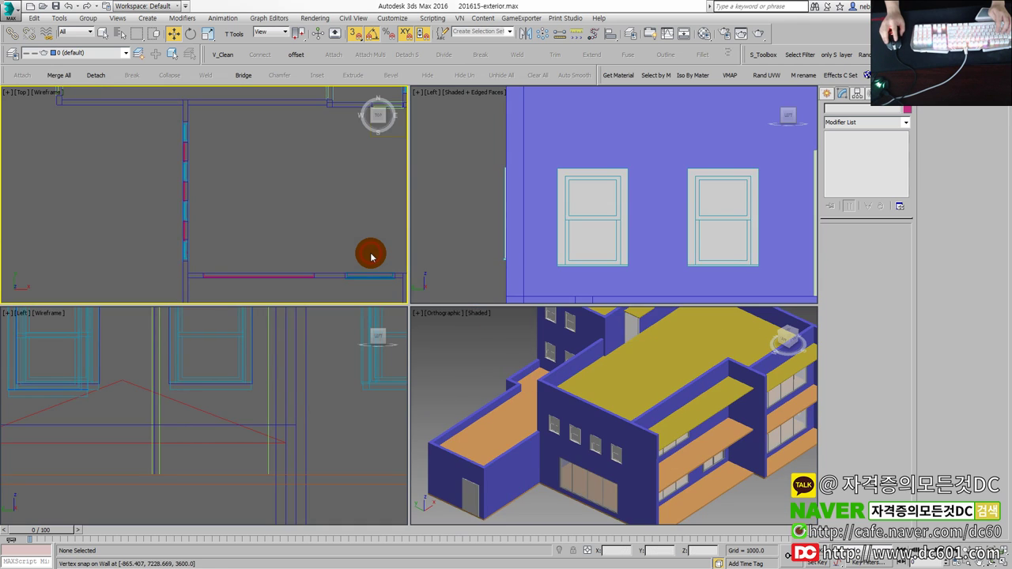
key("shift+ctrl+z")
scroll(195, 260, "up", 2)
scroll(199, 237, "up", 2)
left_click(459, 353)
key("alt+w")
scroll(419, 338, "up", 5)
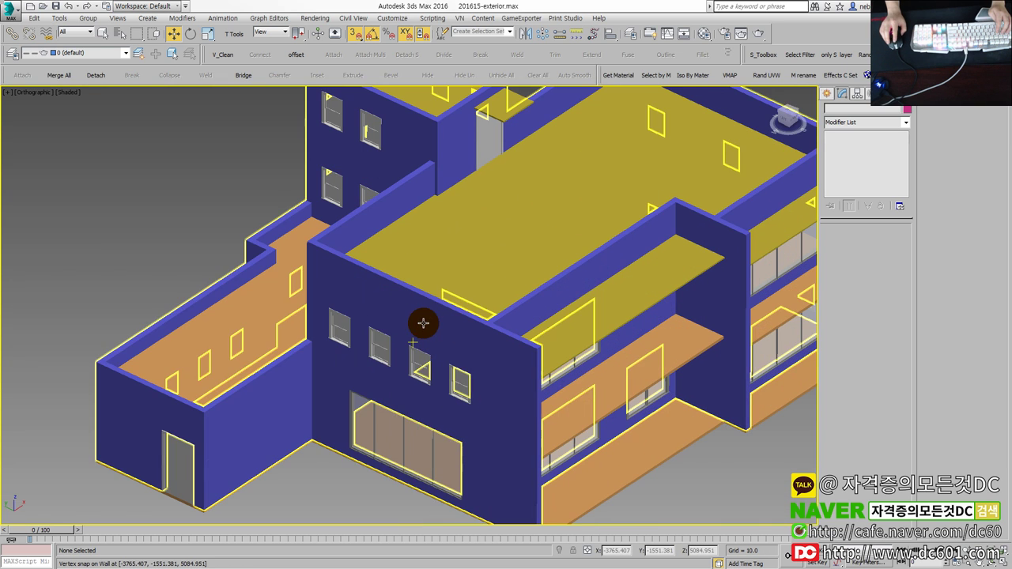
Step: Inspect a window, reset the orthographic view to isometric, and deselect in the four-view layout
left_click(388, 343)
scroll(388, 343, "down", 4)
scroll(425, 340, "down", 2)
key("shift+z")
key("alt+w")
left_click(393, 285)
left_click(504, 271)
left_click(372, 283)
left_click(338, 382)
Step: Check the Top and shaded Left views each maximized full-screen
left_click(466, 289)
left_click(372, 265)
left_click(346, 372)
left_click(445, 369)
left_click(464, 266)
left_click(316, 264)
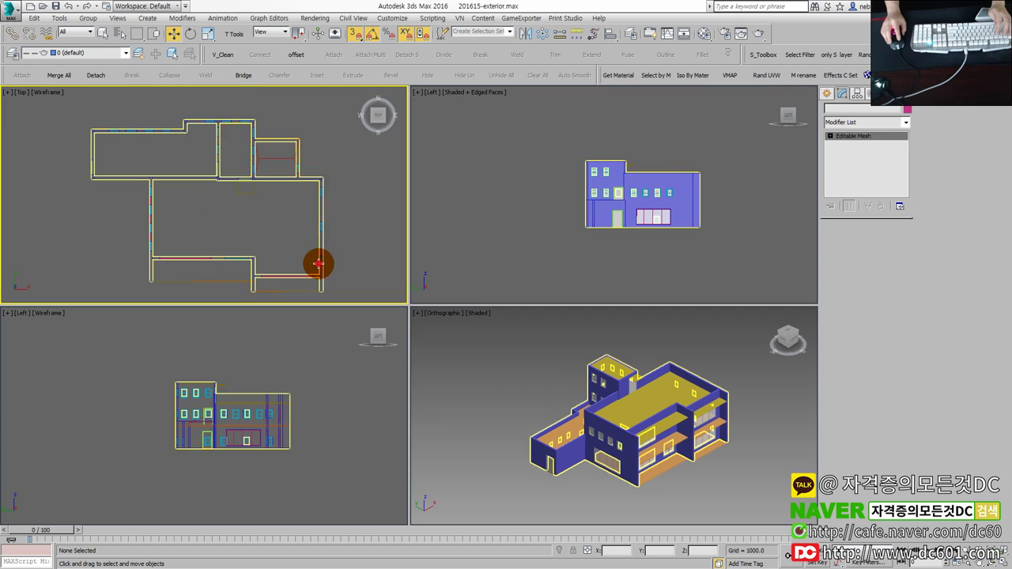
left_click(377, 255)
key("alt+w")
key("alt+w")
left_click(556, 280)
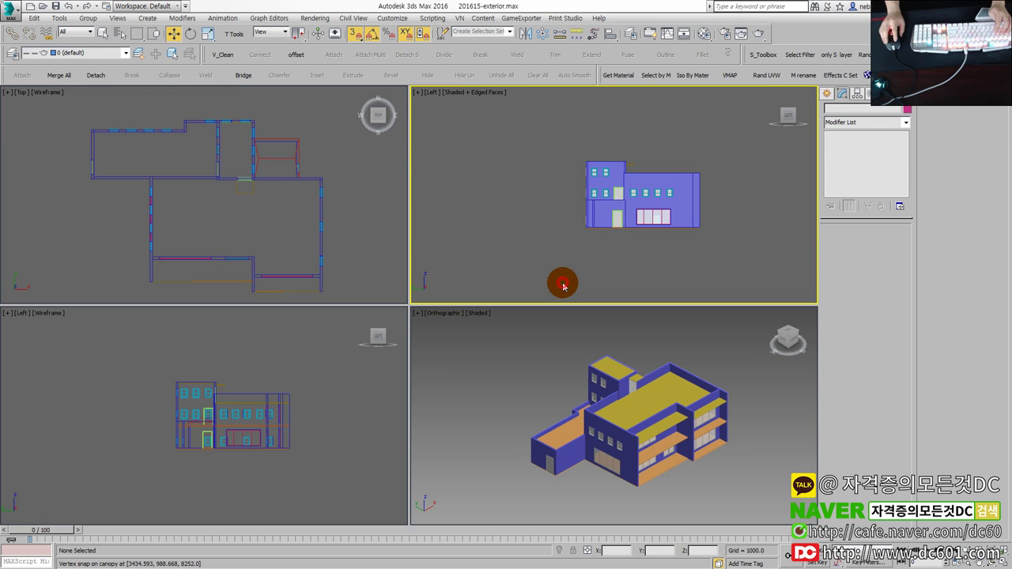
key("alt+w")
scroll(510, 292, "up", 3)
scroll(394, 304, "up", 3)
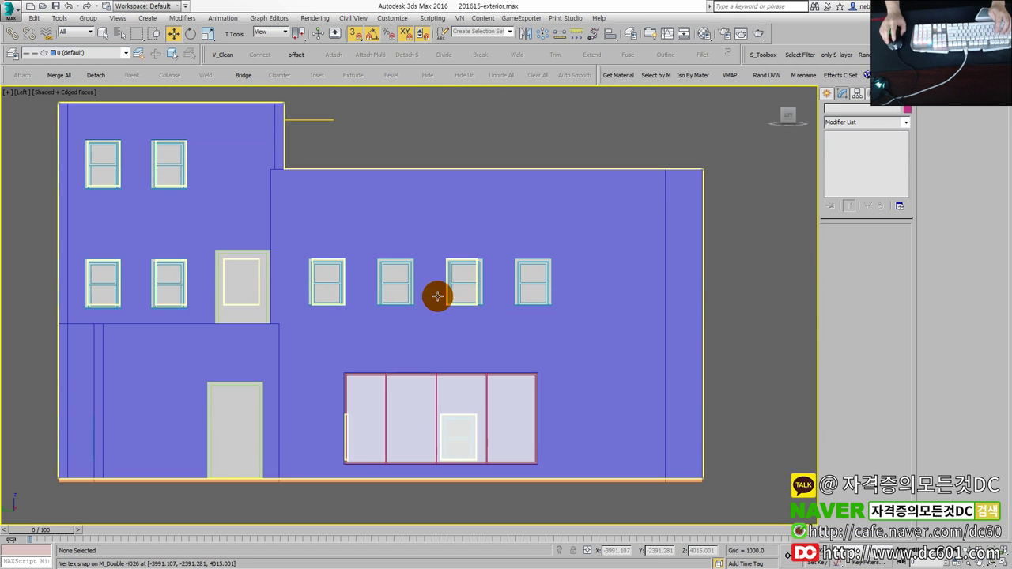
Step: Maximize the shaded 3D view, zoom and orbit in, and select the front wall's double window
key("alt+w")
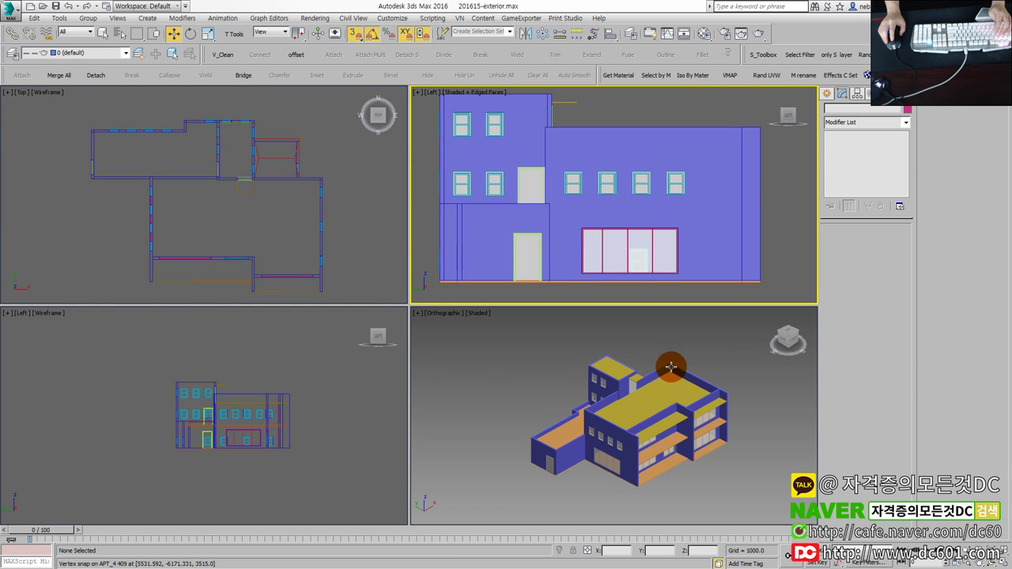
left_click(443, 368)
key("alt+w")
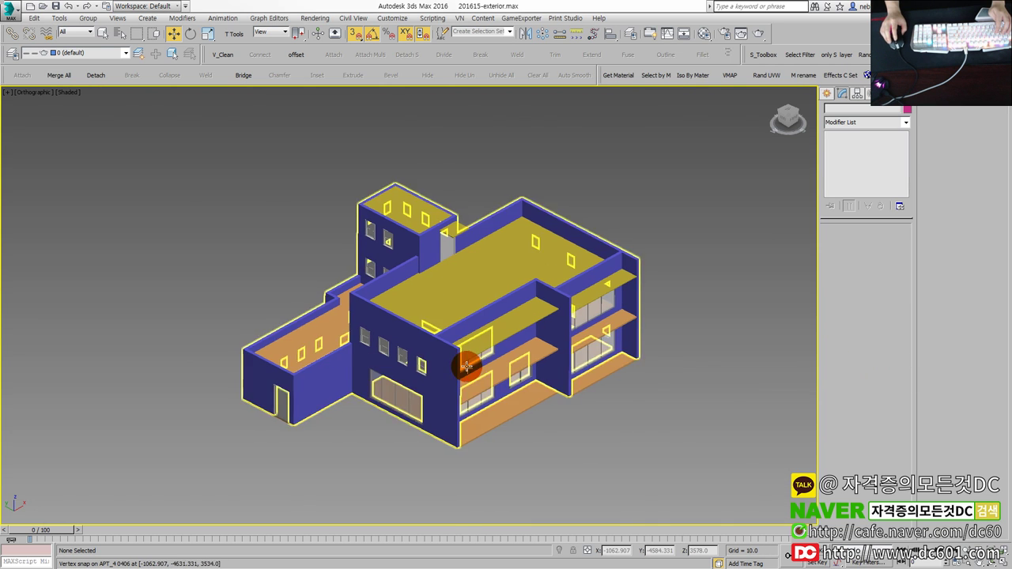
scroll(359, 360, "up", 5)
mouse_move(360, 360)
middle_mouse_down("alt")
mouse_move(492, 355)
mouse_move(409, 361)
mouse_move(388, 350)
middle_mouse_up("alt")
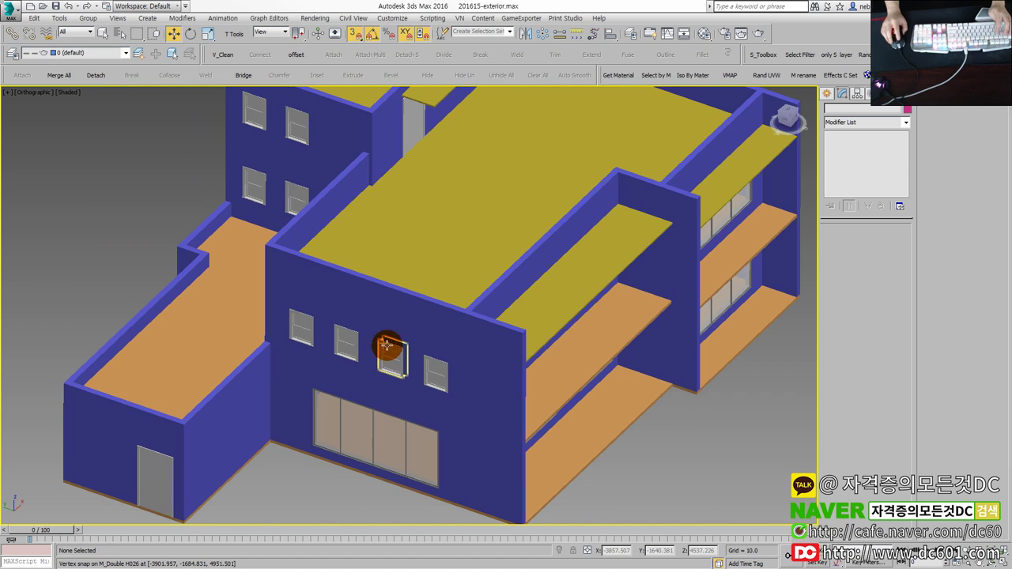
left_click(340, 340)
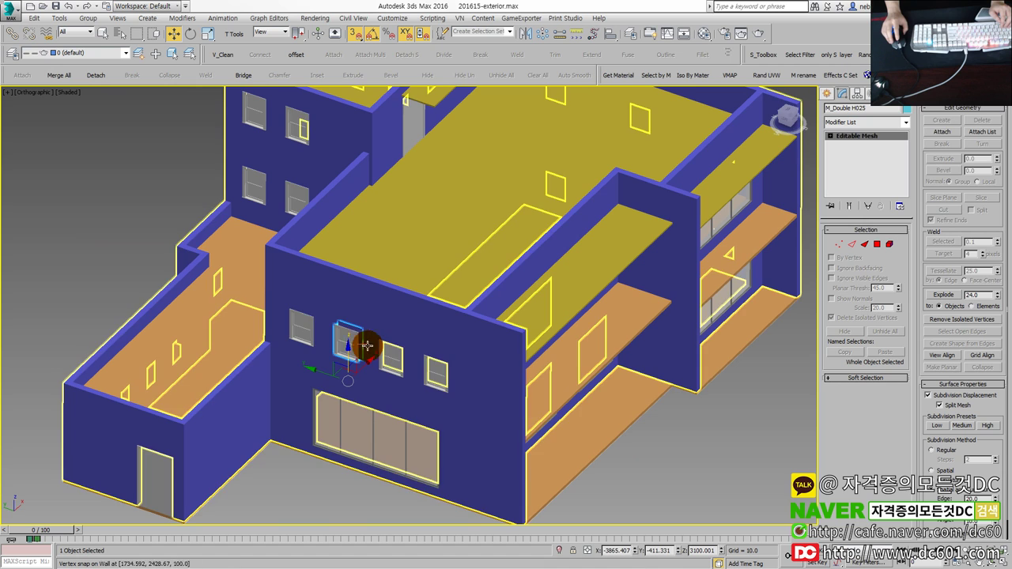
Step: Deselect the window and orbit the shaded building from above and from another side
mouse_move(237, 310)
middle_mouse_down("alt")
mouse_move(293, 316)
mouse_move(377, 372)
middle_mouse_up("alt")
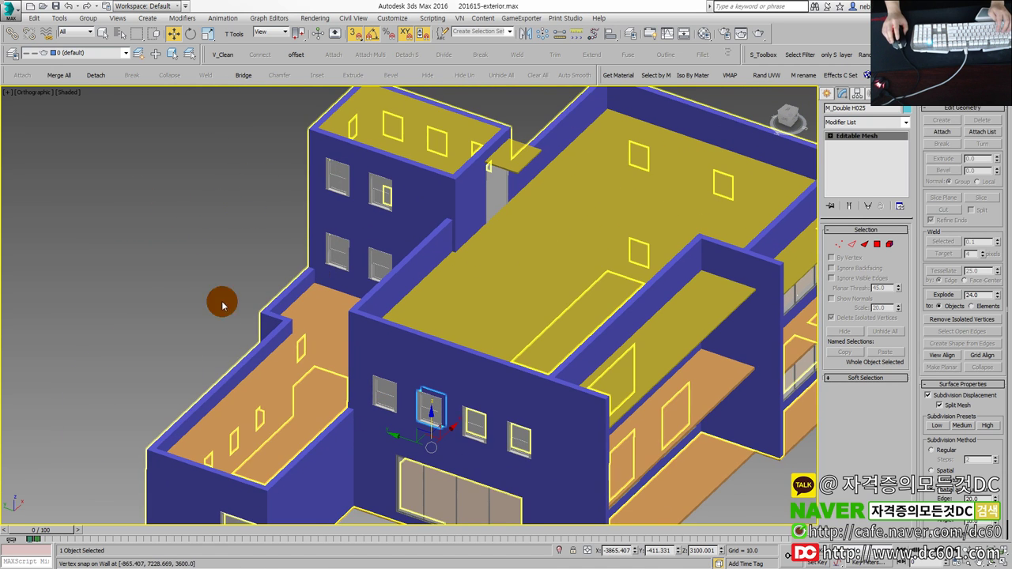
left_click(187, 292)
scroll(189, 297, "down", 3)
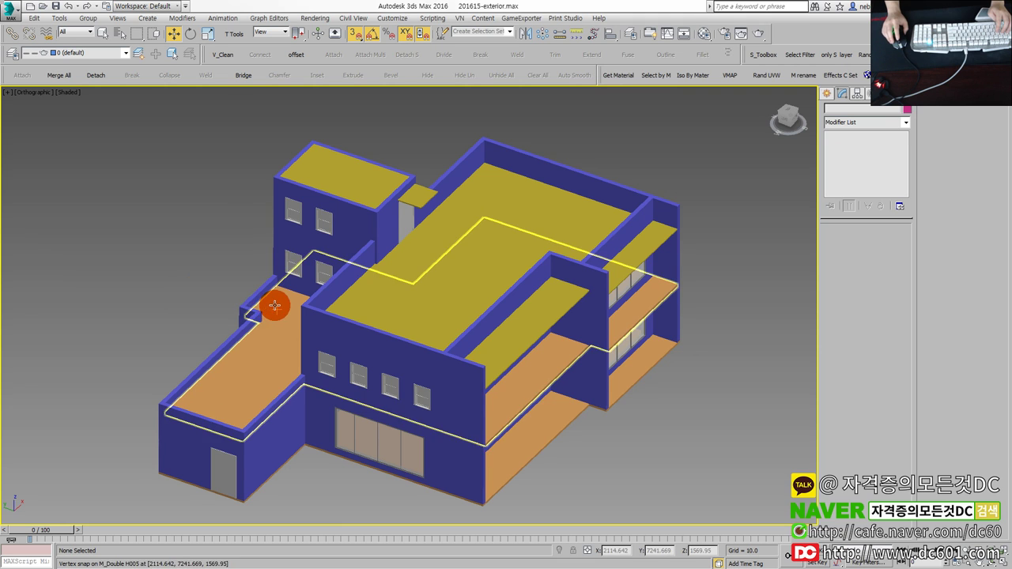
mouse_move(217, 326)
middle_mouse_down("alt")
mouse_move(251, 334)
mouse_move(346, 296)
mouse_move(267, 305)
middle_mouse_up("alt")
Step: Maximize the side elevation briefly, then the shaded 3D view to see the building's other side
key("alt+w")
left_click(262, 356)
key("alt+w")
scroll(499, 316, "up", 3)
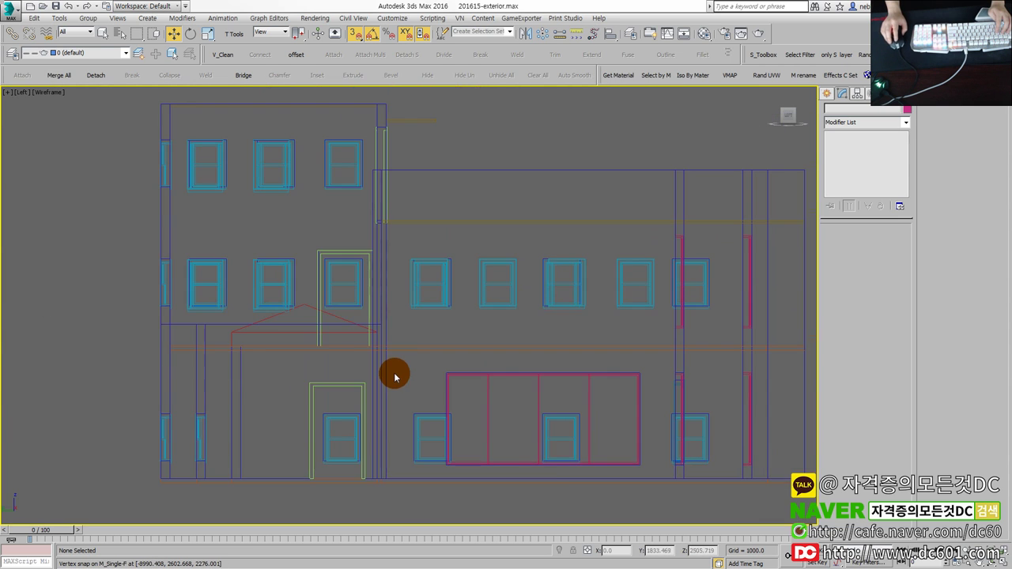
key("alt+w")
left_click(514, 377)
key("alt+w")
middle_click_drag(328, 366, 356, 355, "alt")
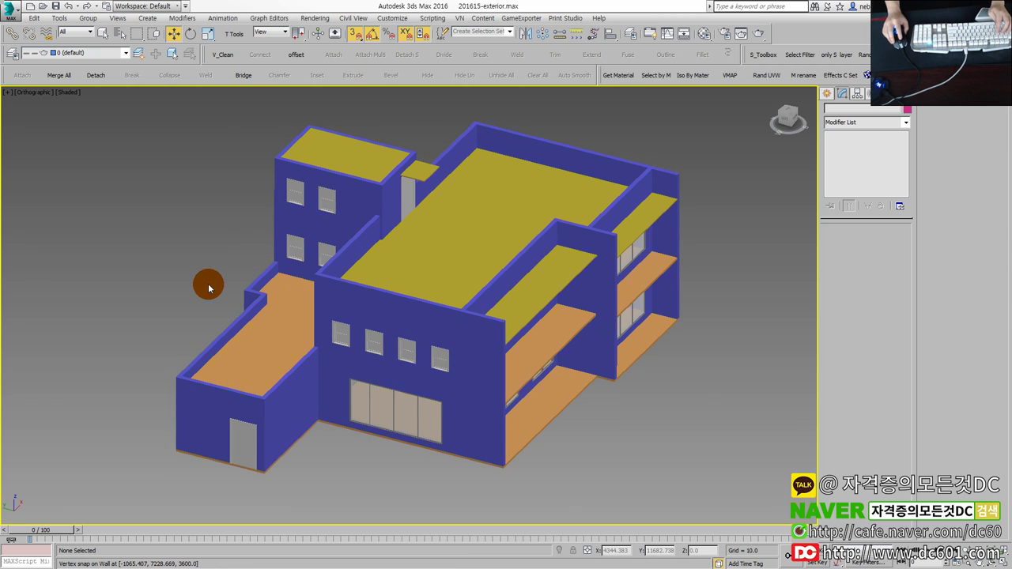
key("alt+w")
Step: Switch the side elevation to wireframe, maximize it, and pan along the window and door openings
left_click(457, 244)
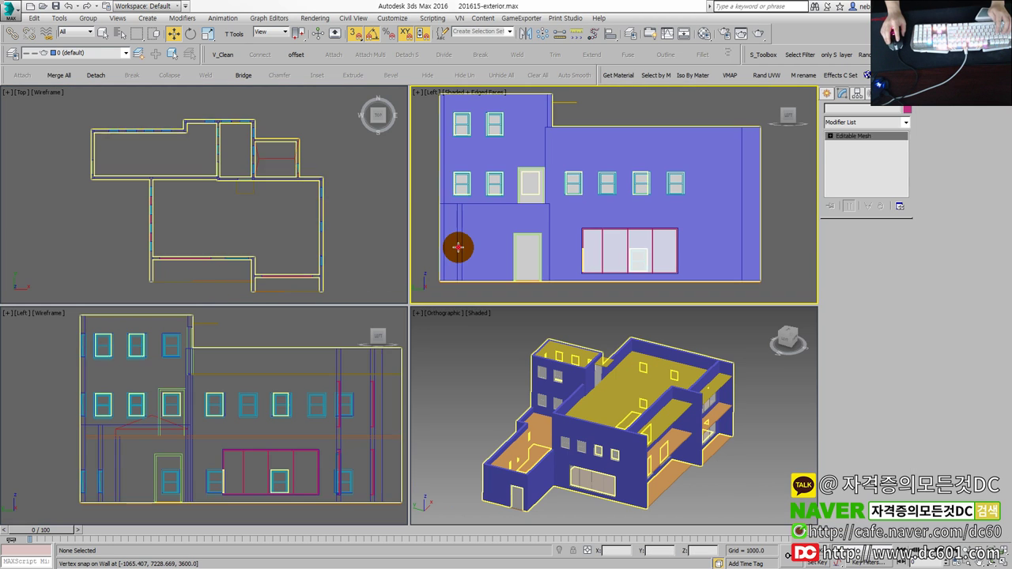
key("F3")
left_click(435, 229)
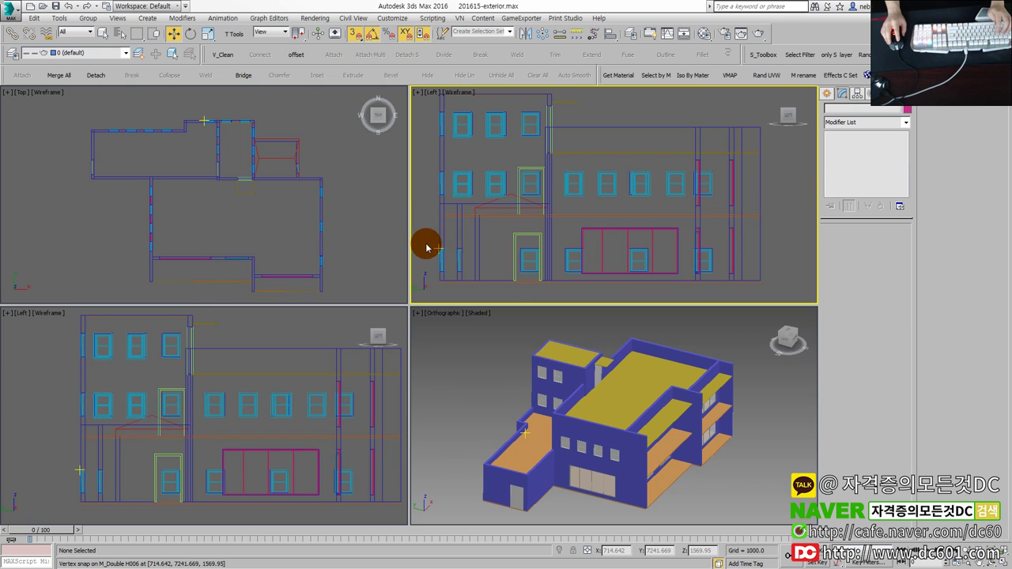
key("alt+w")
middle_click_drag(337, 306, 571, 332)
middle_click_drag(517, 309, 387, 289)
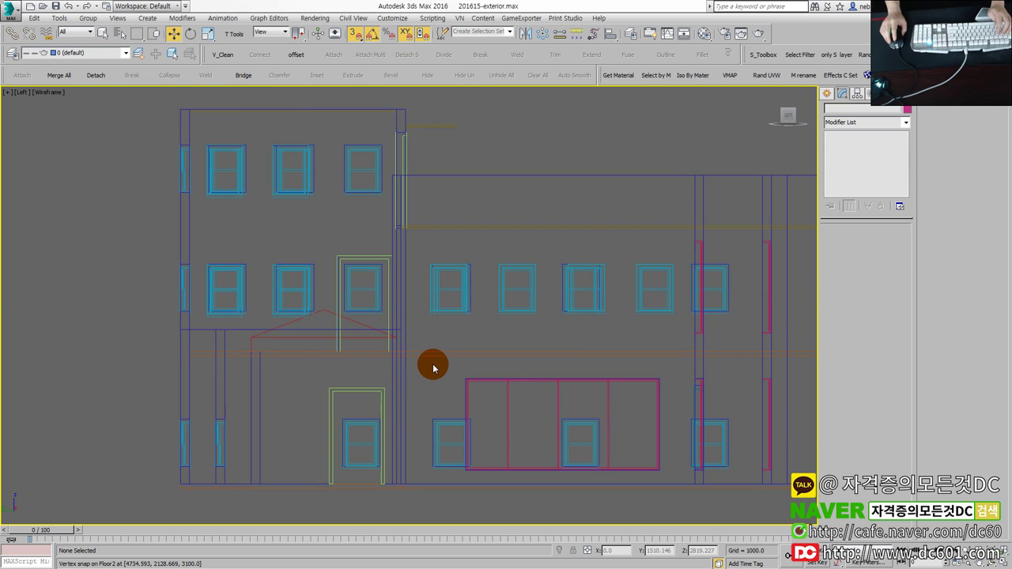
key("alt+w")
key("alt+w")
Step: Zoom and orbit the shaded 3D view around the whole building
scroll(384, 373, "up", 3)
scroll(388, 371, "up", 2)
scroll(388, 372, "down", 5)
middle_click_drag(396, 368, 194, 234, "alt")
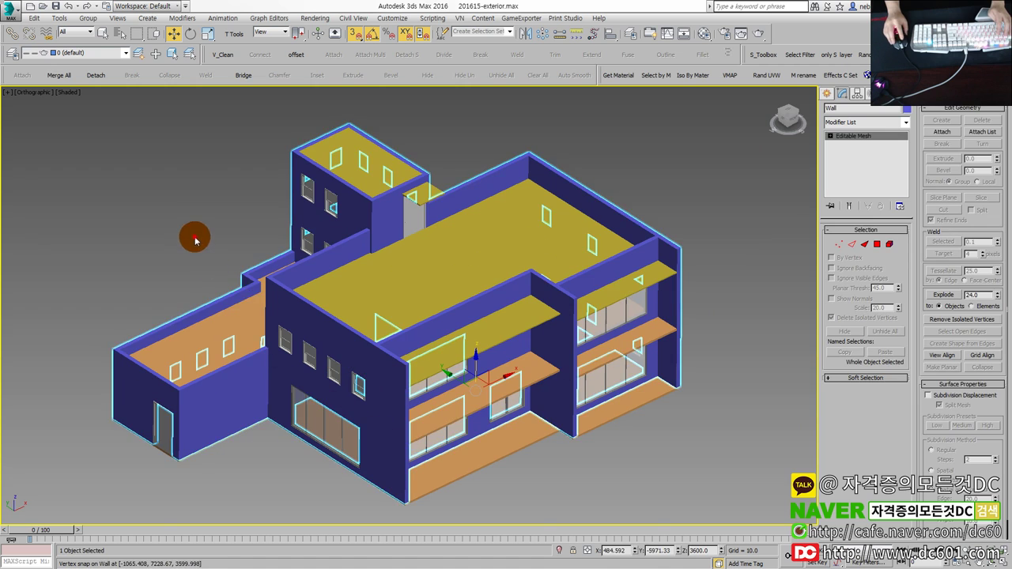
scroll(308, 346, "up", 3)
left_click(315, 348)
scroll(315, 348, "down", 3)
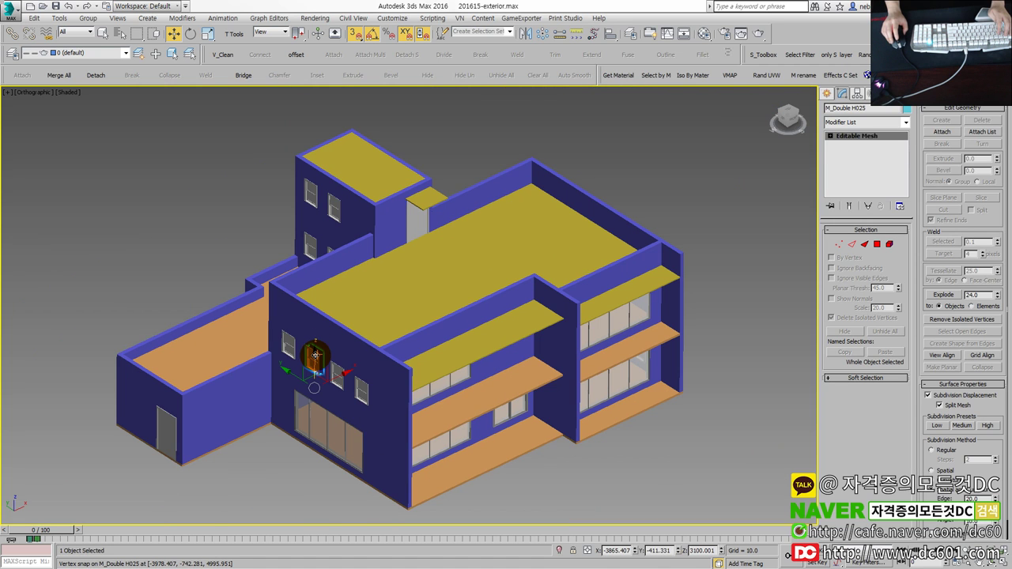
mouse_move(326, 341)
middle_mouse_down("alt")
mouse_move(425, 339)
mouse_move(343, 335)
mouse_move(318, 350)
middle_mouse_up("alt")
scroll(319, 350, "up", 3)
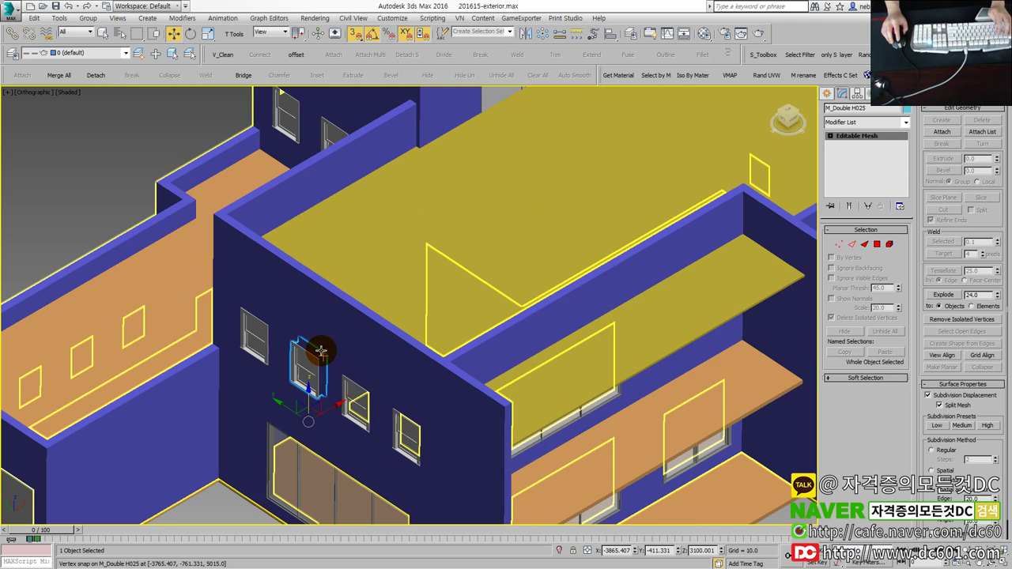
scroll(320, 351, "down", 3)
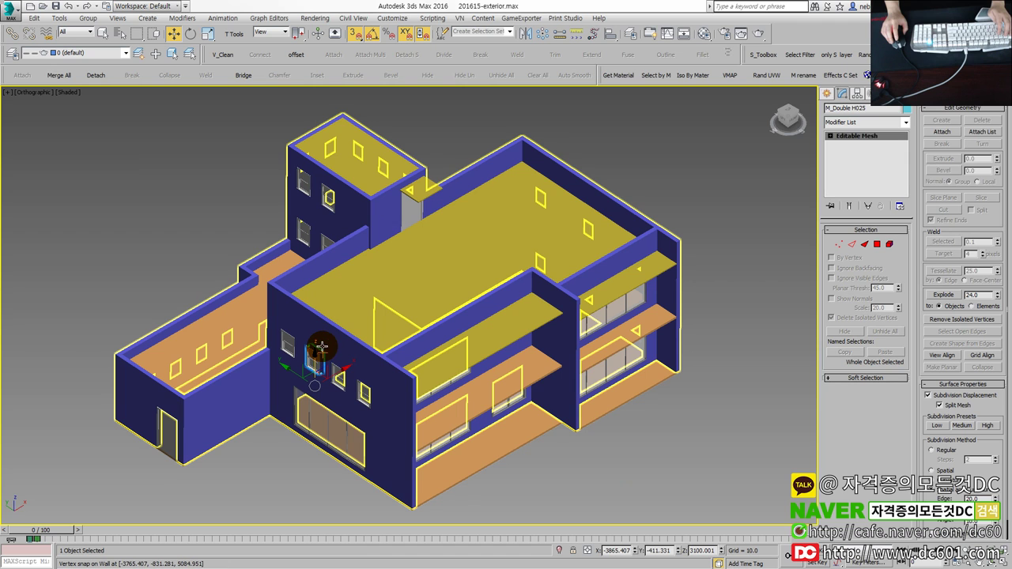
mouse_move(327, 338)
middle_mouse_down("alt")
mouse_move(393, 331)
mouse_move(274, 334)
mouse_move(383, 332)
mouse_move(323, 336)
mouse_move(289, 325)
middle_mouse_up("alt")
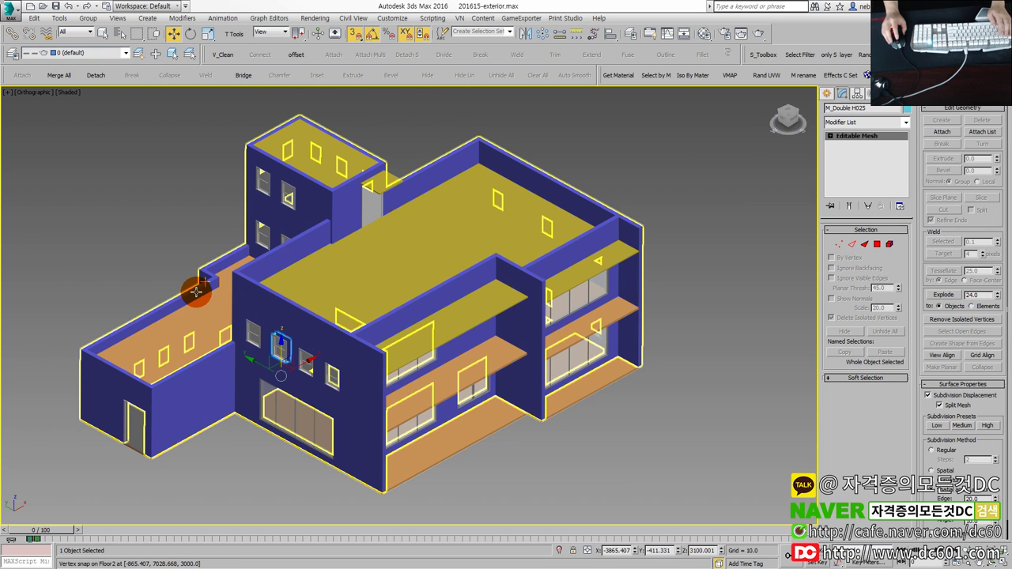
scroll(199, 291, "up", 2)
scroll(202, 289, "down", 3)
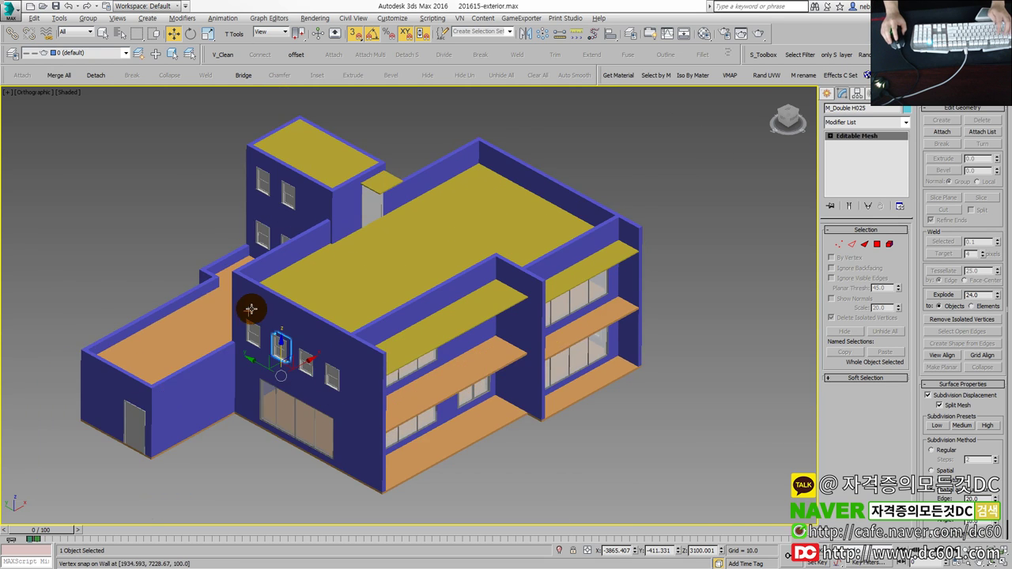
mouse_move(253, 309)
middle_mouse_down("alt")
mouse_move(452, 305)
mouse_move(241, 305)
mouse_move(267, 304)
middle_mouse_up("alt")
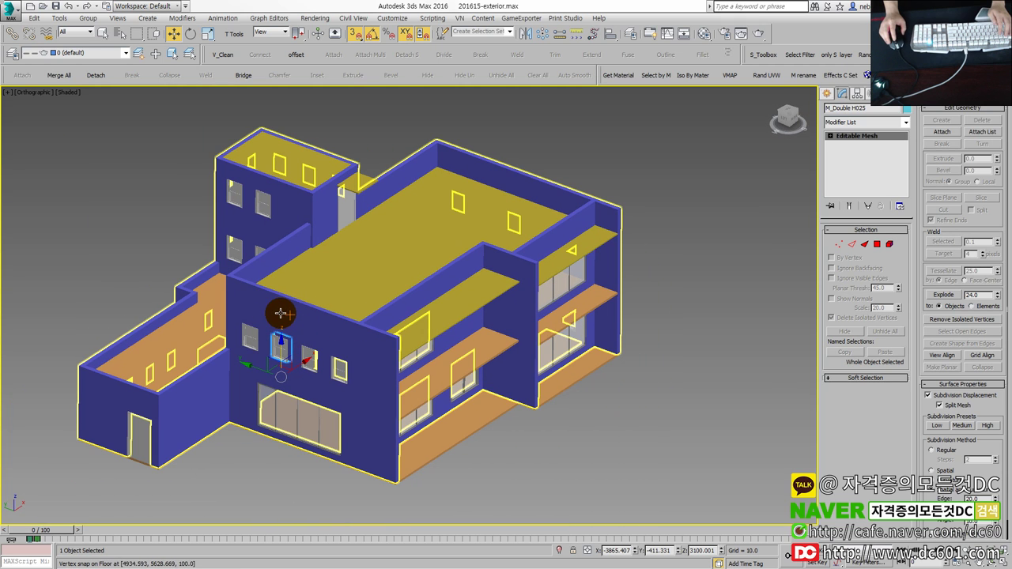
left_click(249, 294)
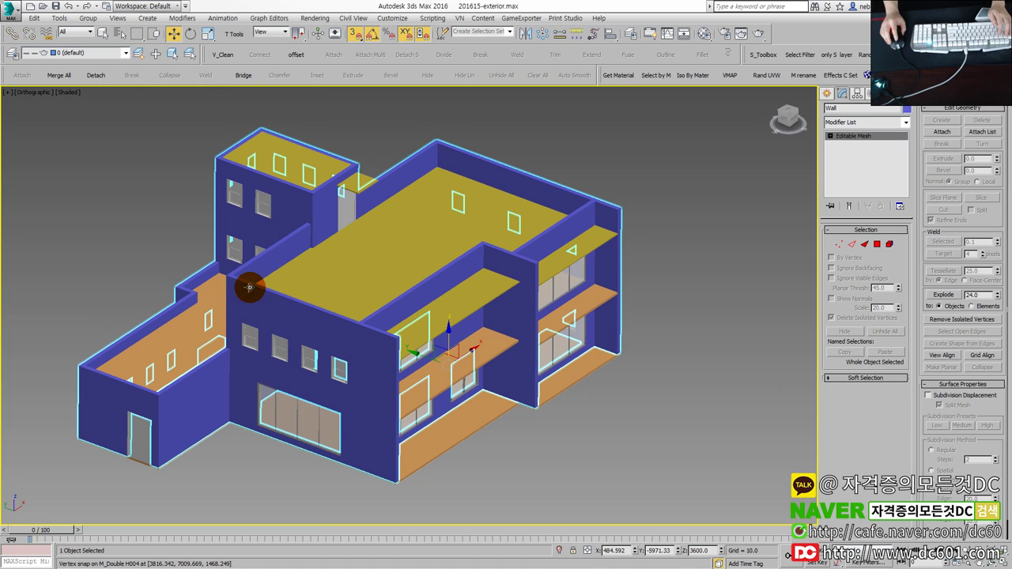
Step: Maximize the wireframe side elevation and pan it slightly left and down
key("alt+w")
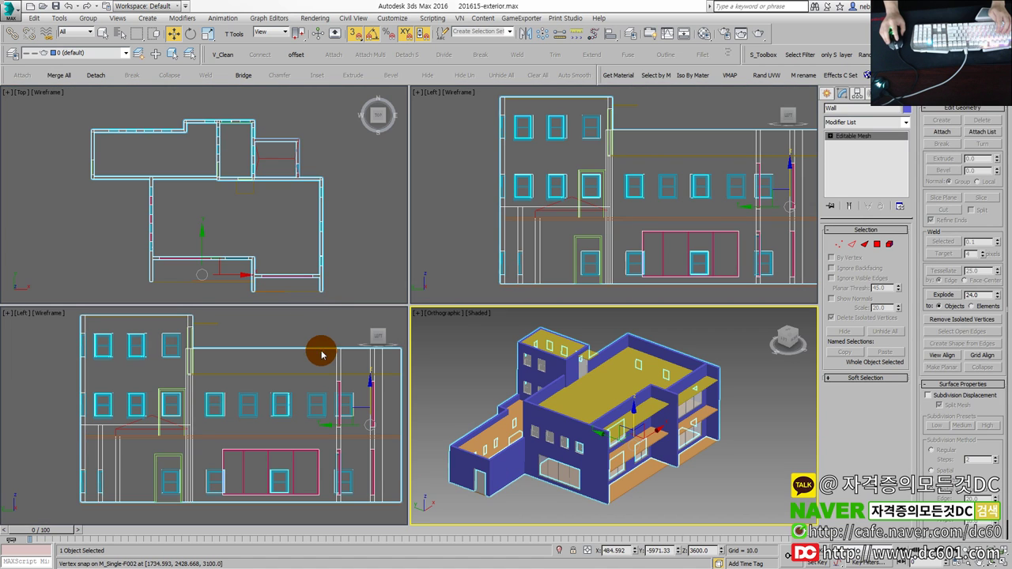
left_click(321, 348)
key("alt+w")
middle_click_drag(302, 335, 270, 374)
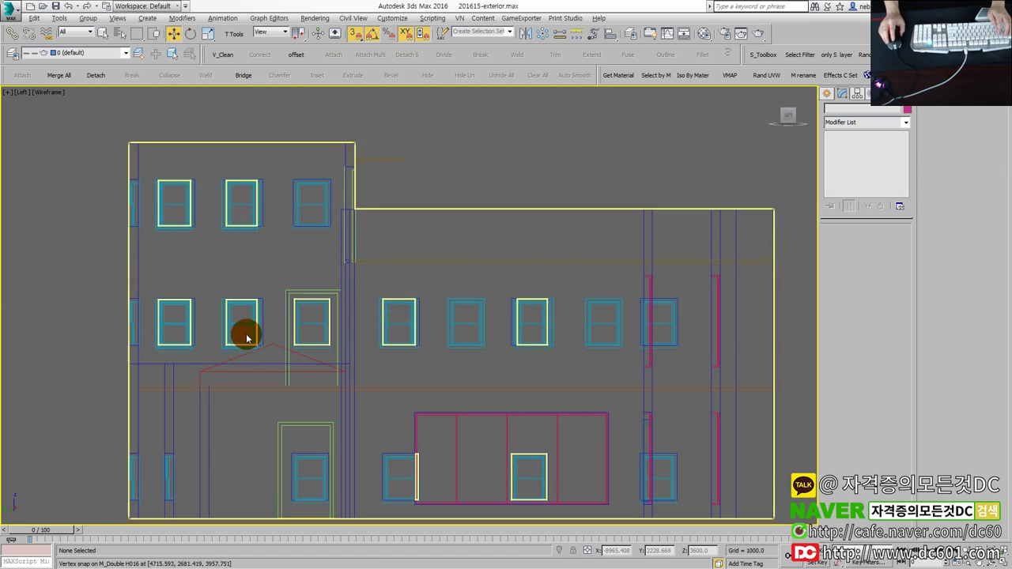
key("alt+w")
Step: Maximize the shaded 3D view and orbit to face the building's balconied facade
left_click(452, 348)
key("alt+w")
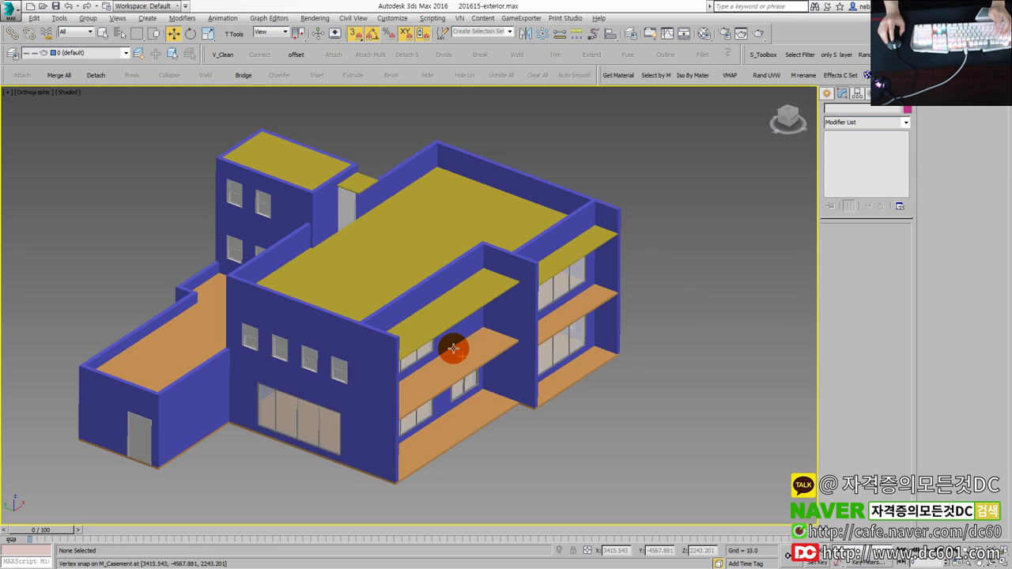
middle_click_drag(281, 300, 53, 236, "alt")
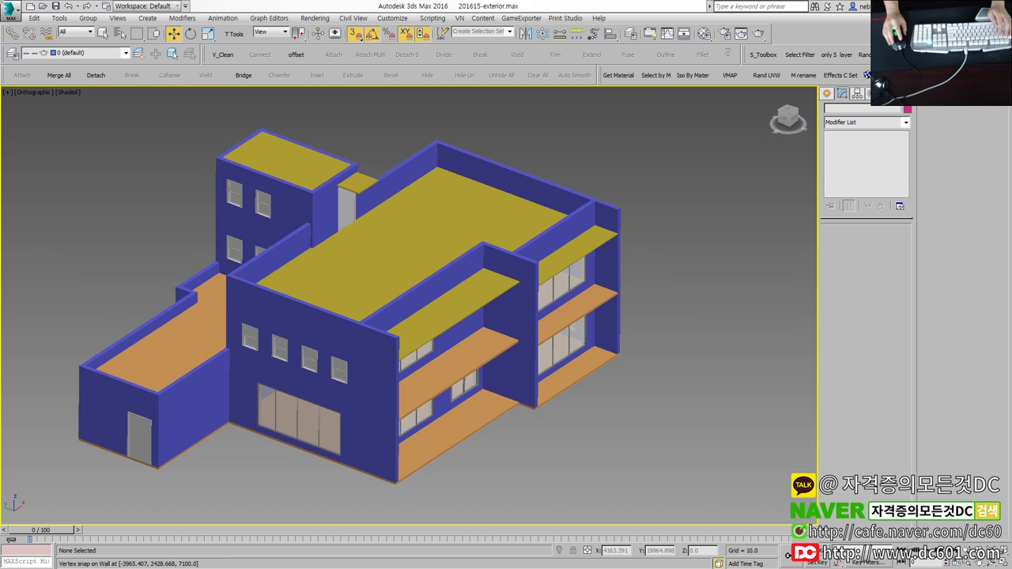
mouse_move(260, 296)
middle_mouse_down("alt")
mouse_move(327, 309)
mouse_move(310, 313)
middle_mouse_up("alt")
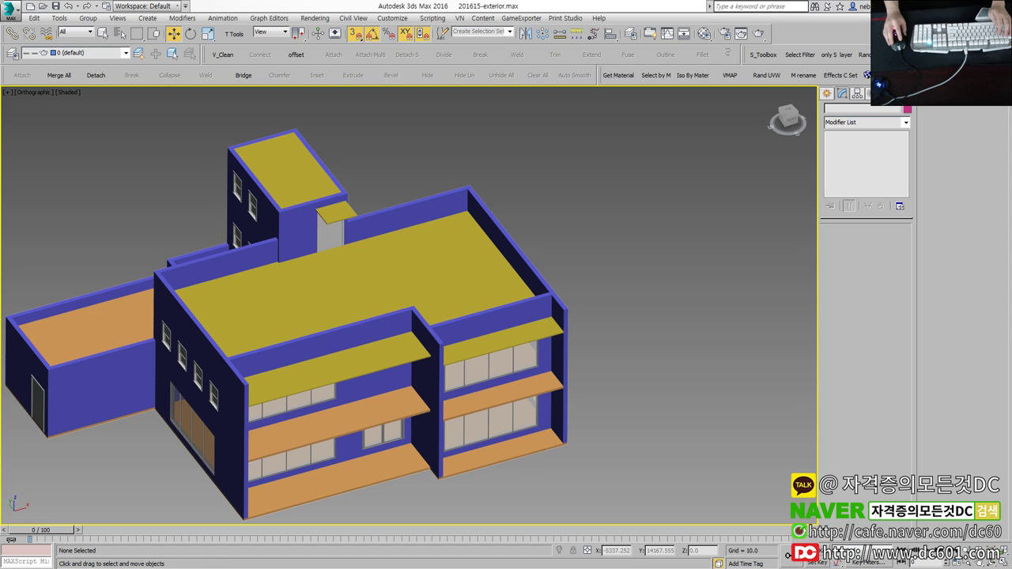
middle_click_drag(143, 186, 122, 198)
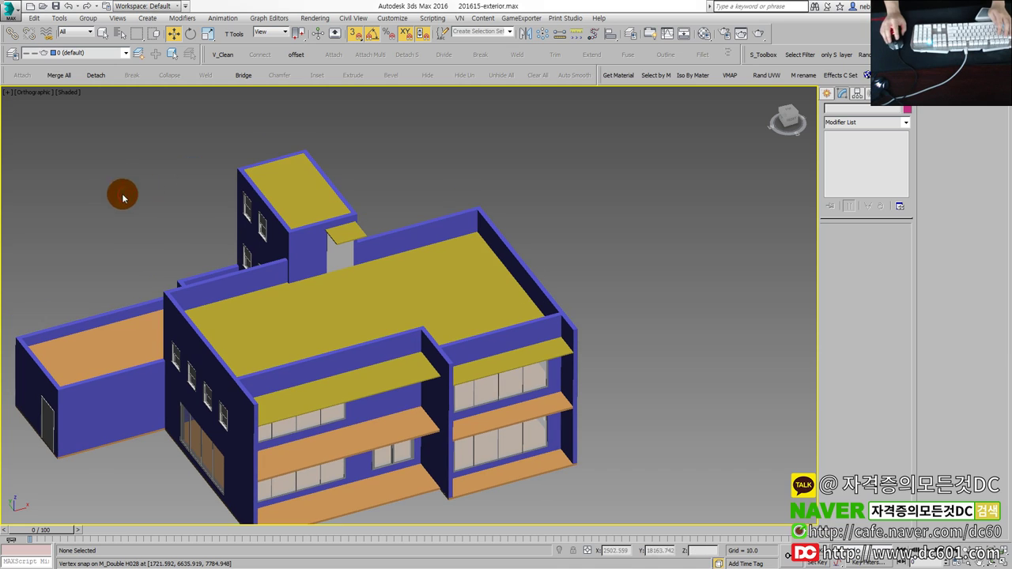